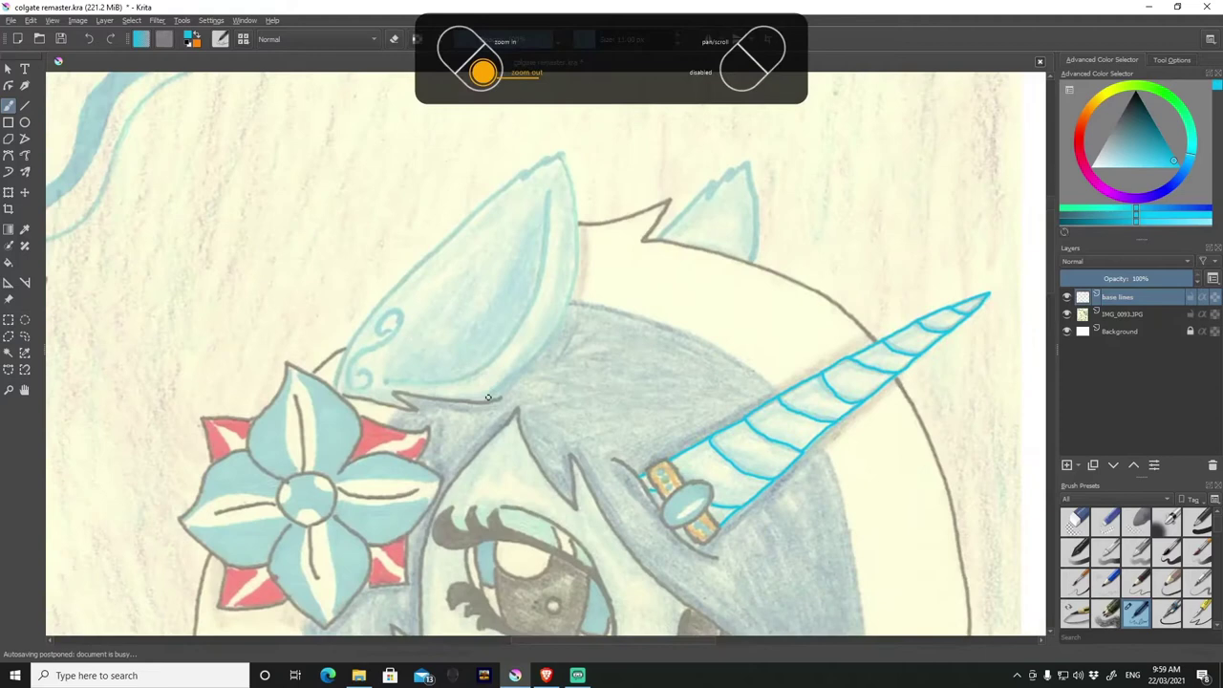
Trace both of the pony's ears in cyan on the base lines layer.
mouse_move(489, 394)
left_mouse_down()
mouse_move(563, 143)
mouse_move(450, 227)
mouse_move(336, 382)
mouse_move(487, 391)
left_mouse_up()
left_click_drag(463, 380, 554, 176)
left_click_drag(657, 239, 711, 191)
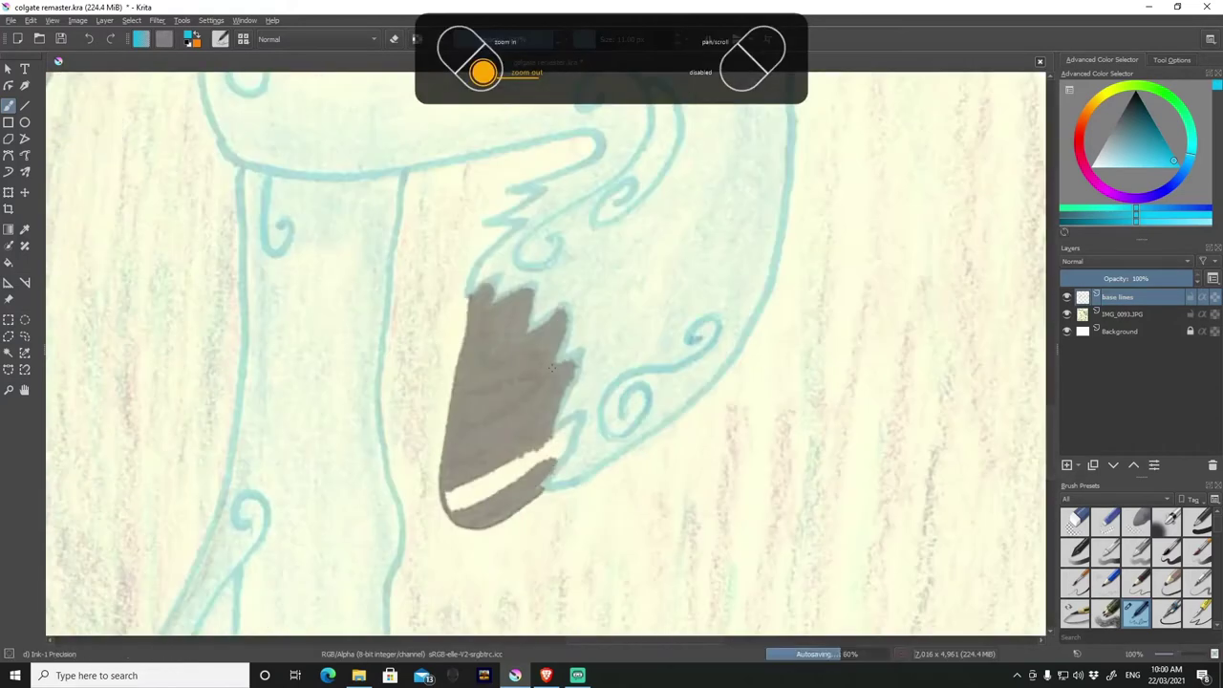
Ink the feathered edge above the raised hoof and that leg's bottom edge and side.
left_click_drag(597, 144, 513, 182)
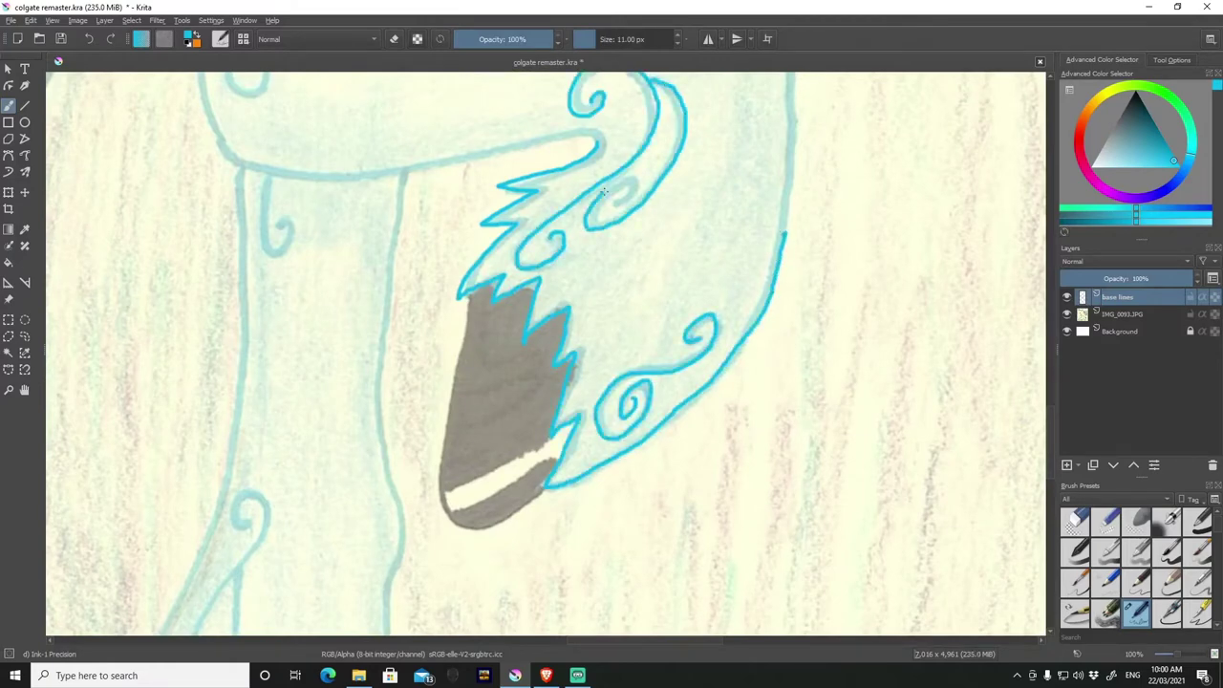
scroll(604, 192, "down", 3)
scroll(501, 175, "up", 3)
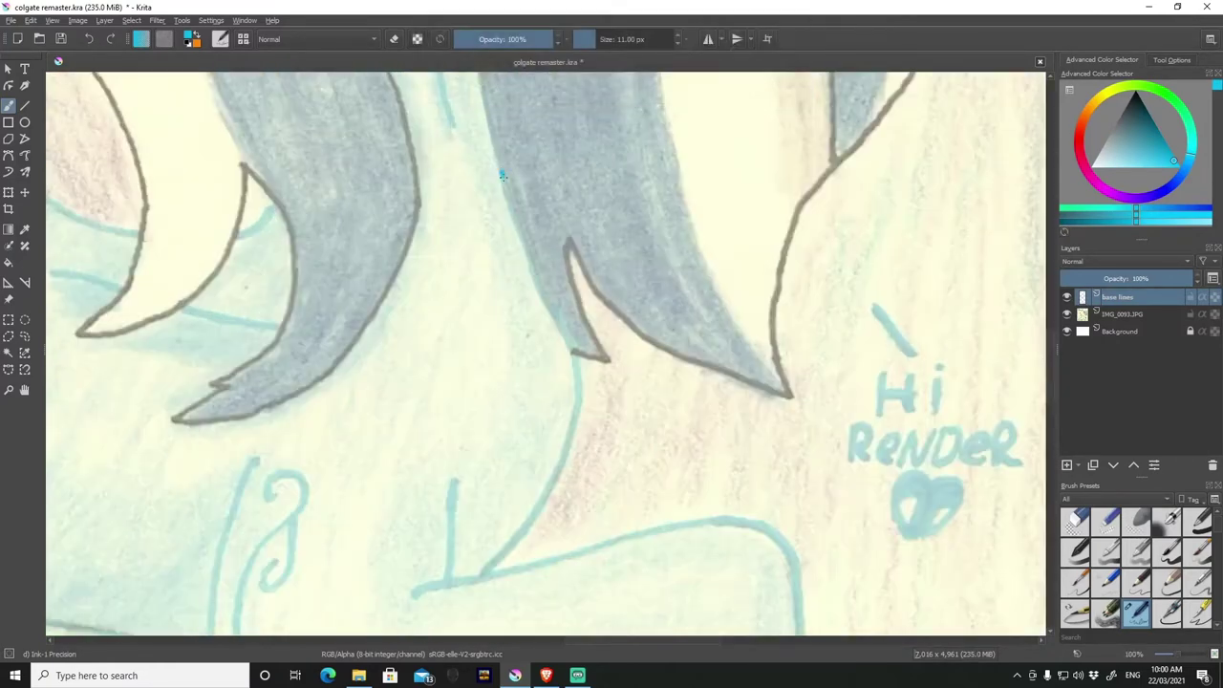
scroll(470, 461, "down", 3)
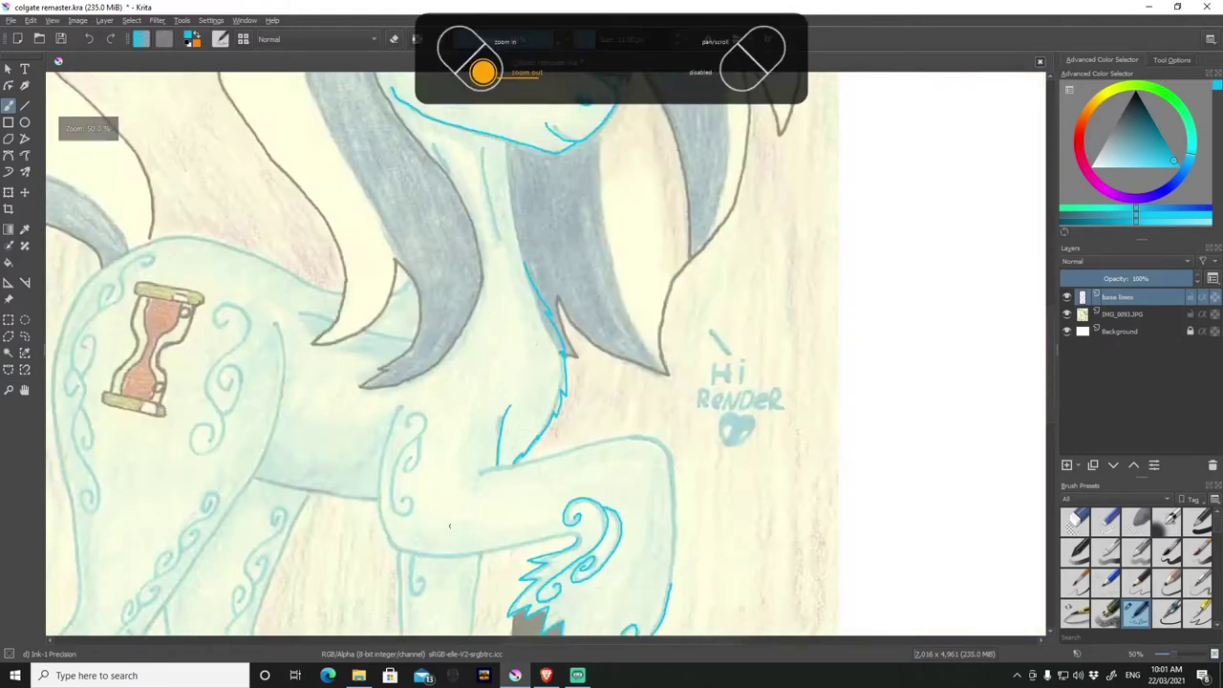
scroll(792, 439, "up", 5)
mouse_move(664, 449)
left_mouse_down()
mouse_move(246, 465)
mouse_move(222, 375)
left_mouse_up()
scroll(222, 374, "down", 2)
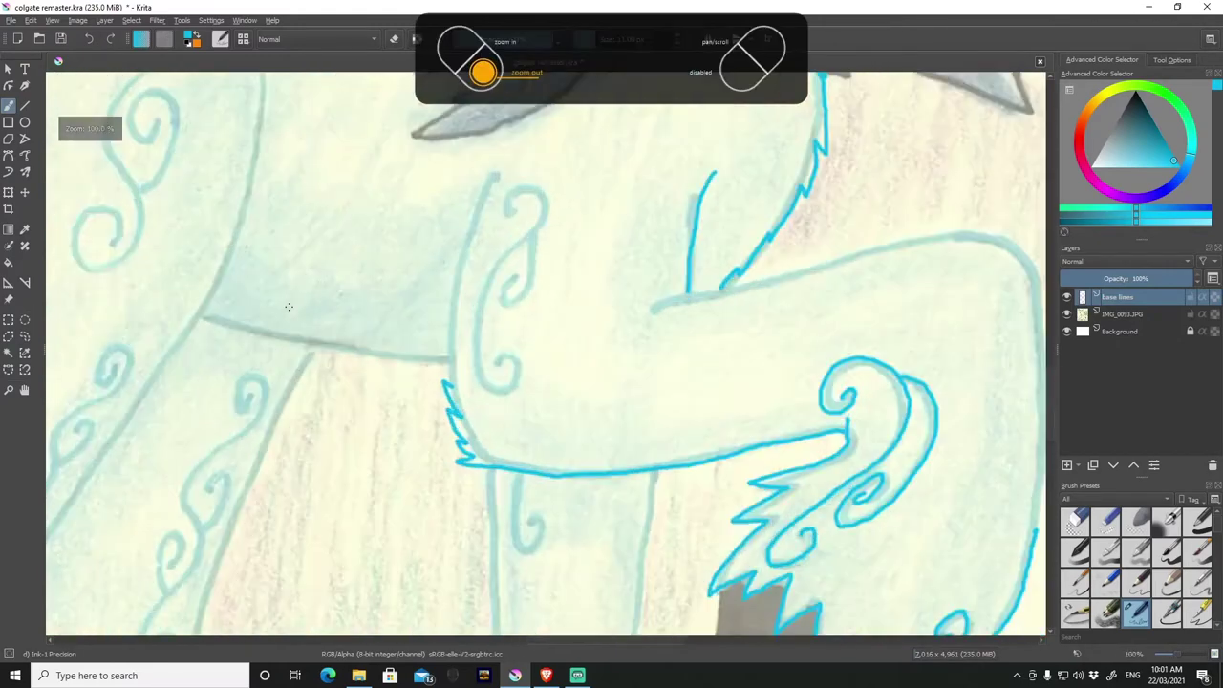
left_click_drag(447, 384, 450, 296)
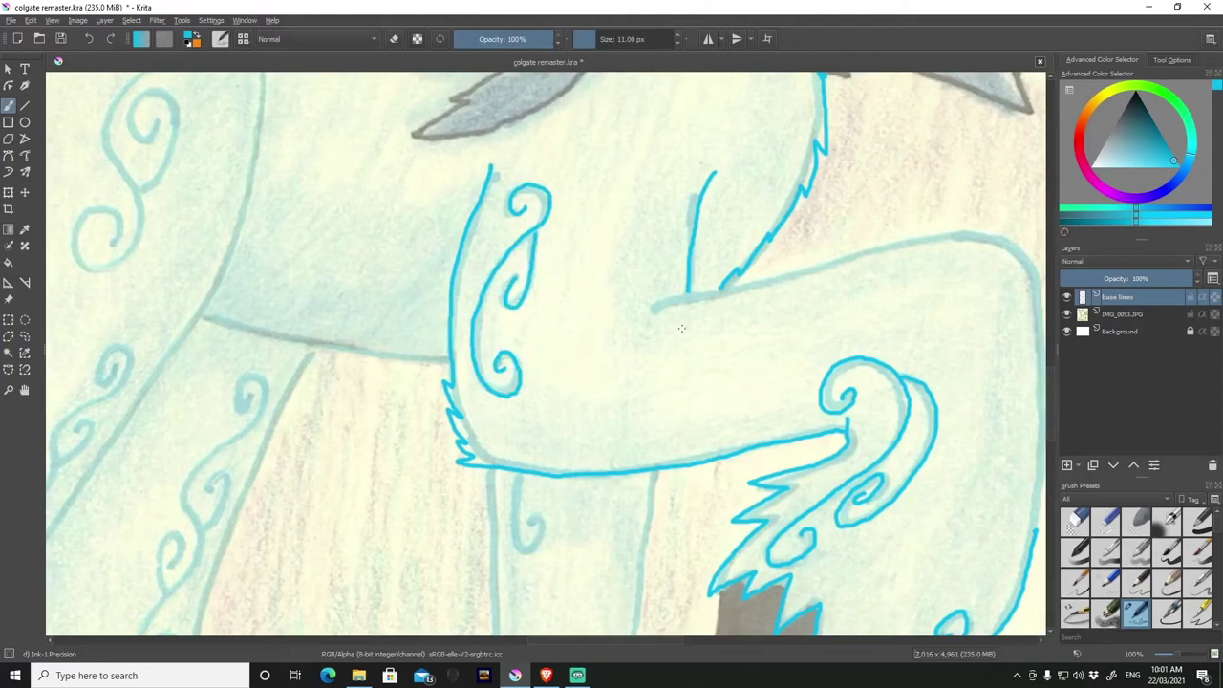
Trace the remaining leg edges in cyan, including the swirl on the leg.
scroll(813, 557, "up", 2)
left_click_drag(813, 557, 811, 197)
scroll(505, 448, "down", 3)
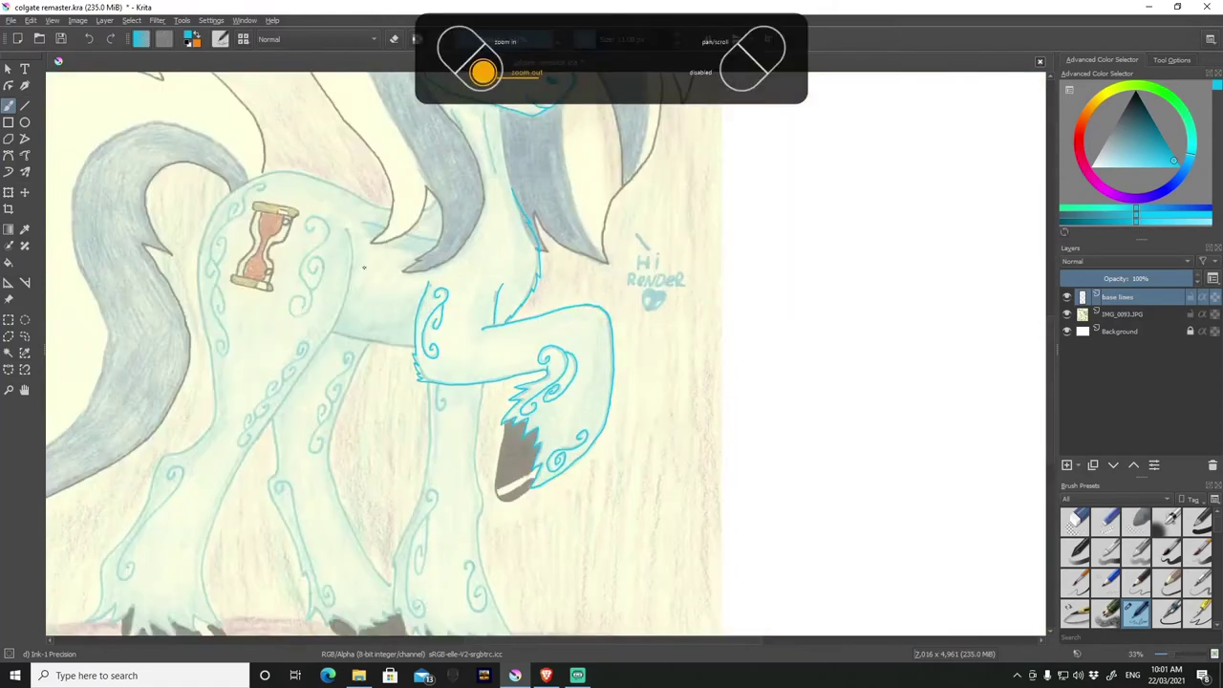
scroll(505, 448, "down", 2)
scroll(505, 448, "up", 2)
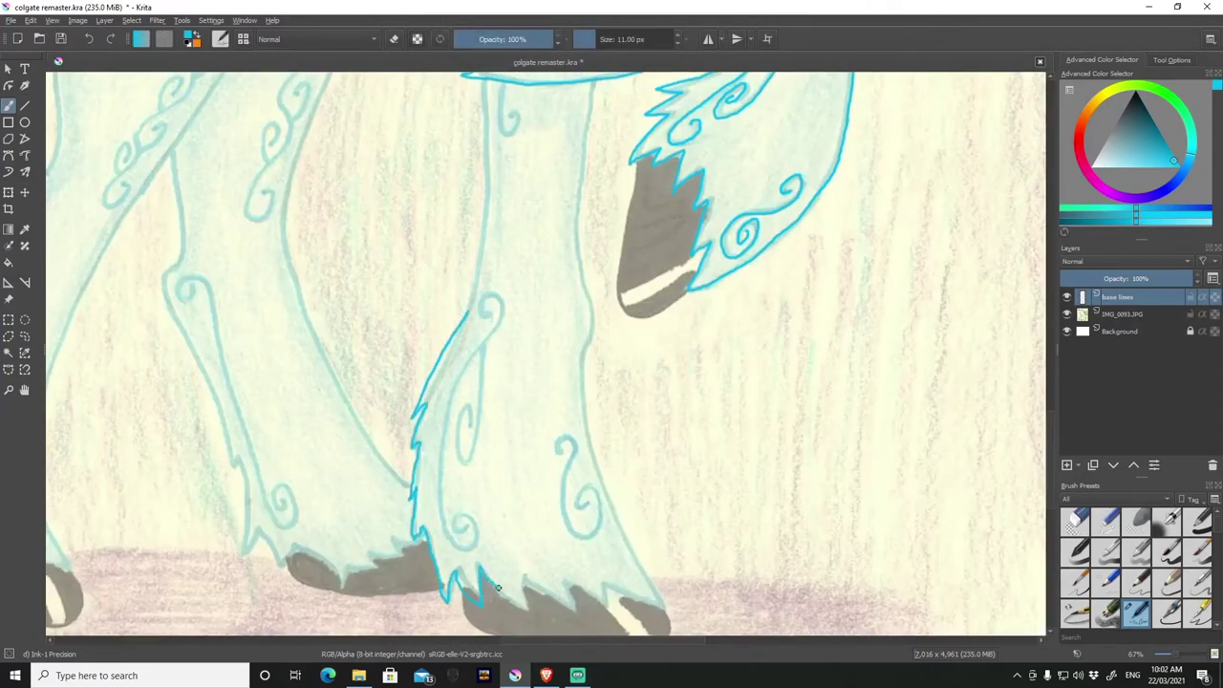
left_click_drag(589, 360, 590, 462)
scroll(590, 462, "down", 2)
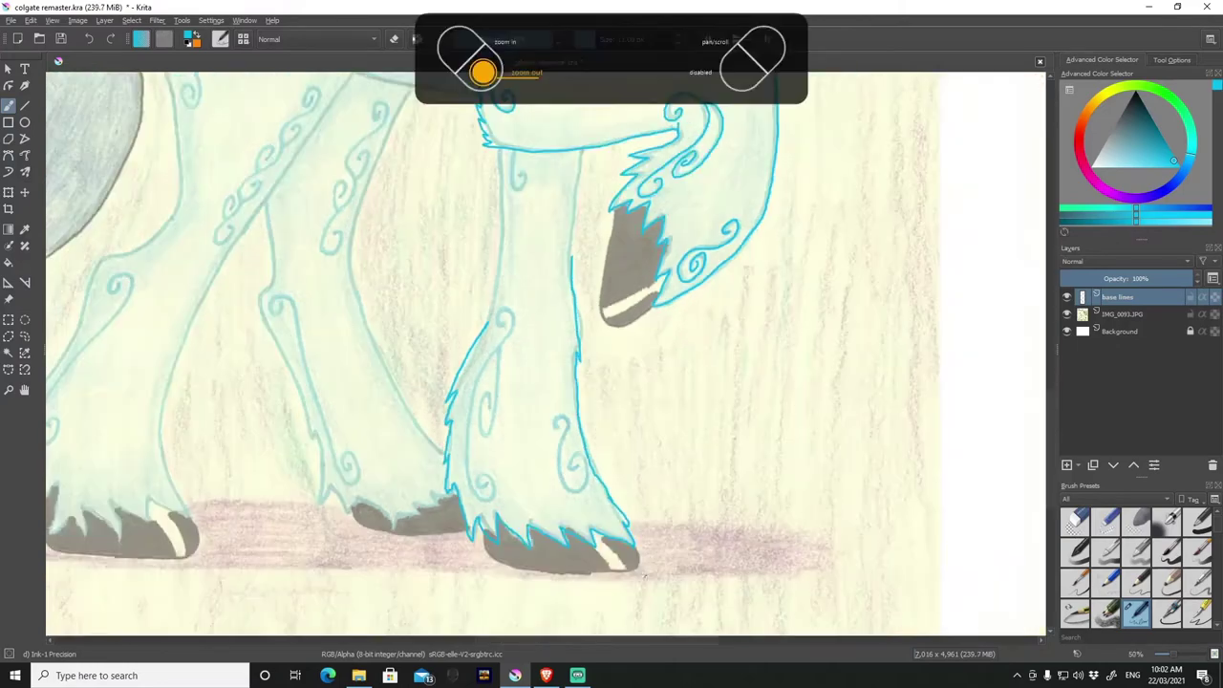
scroll(395, 131, "up", 5)
left_click_drag(395, 131, 420, 234)
left_click_drag(666, 125, 623, 567)
left_click_drag(336, 123, 342, 522)
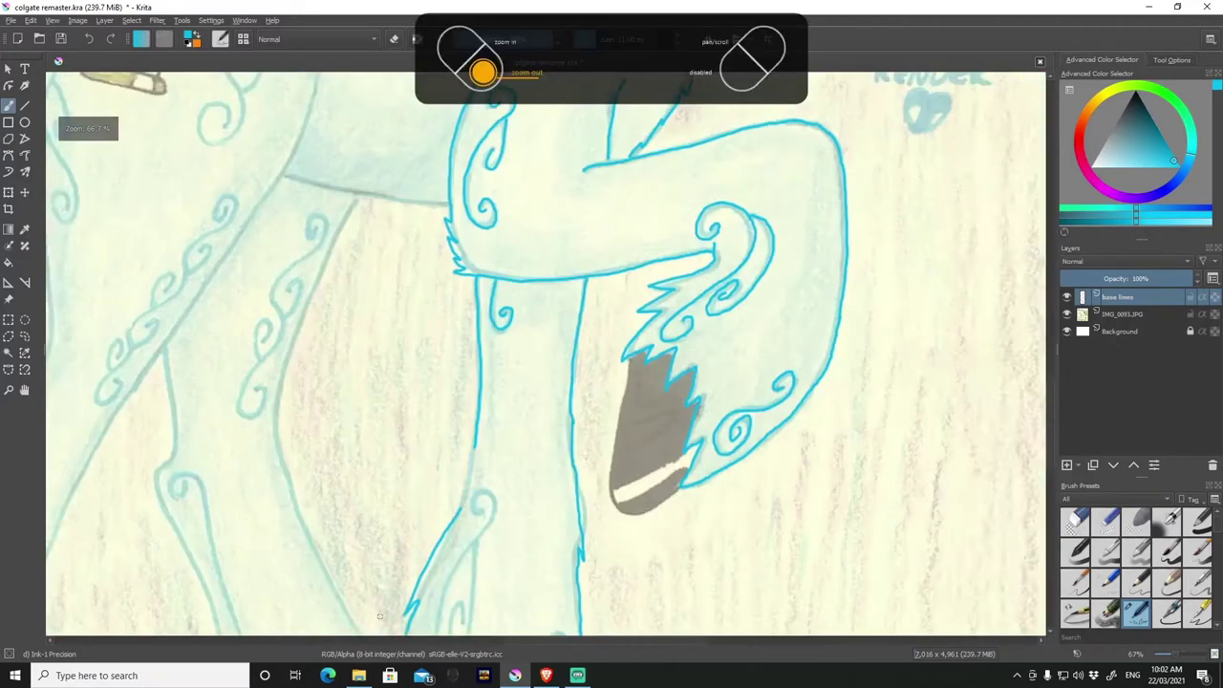
scroll(576, 169, "down", 2)
Save the drawing from the File menu.
left_click(10, 20)
left_click(28, 69)
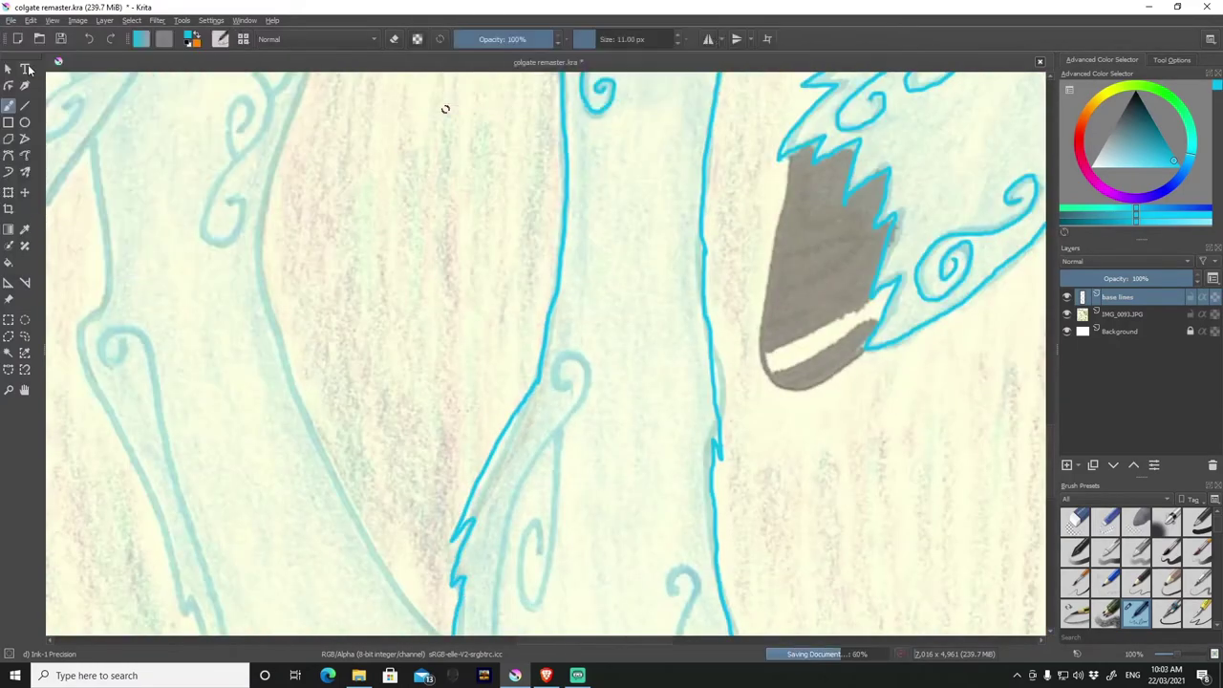
scroll(444, 109, "down", 2)
scroll(505, 146, "up", 2)
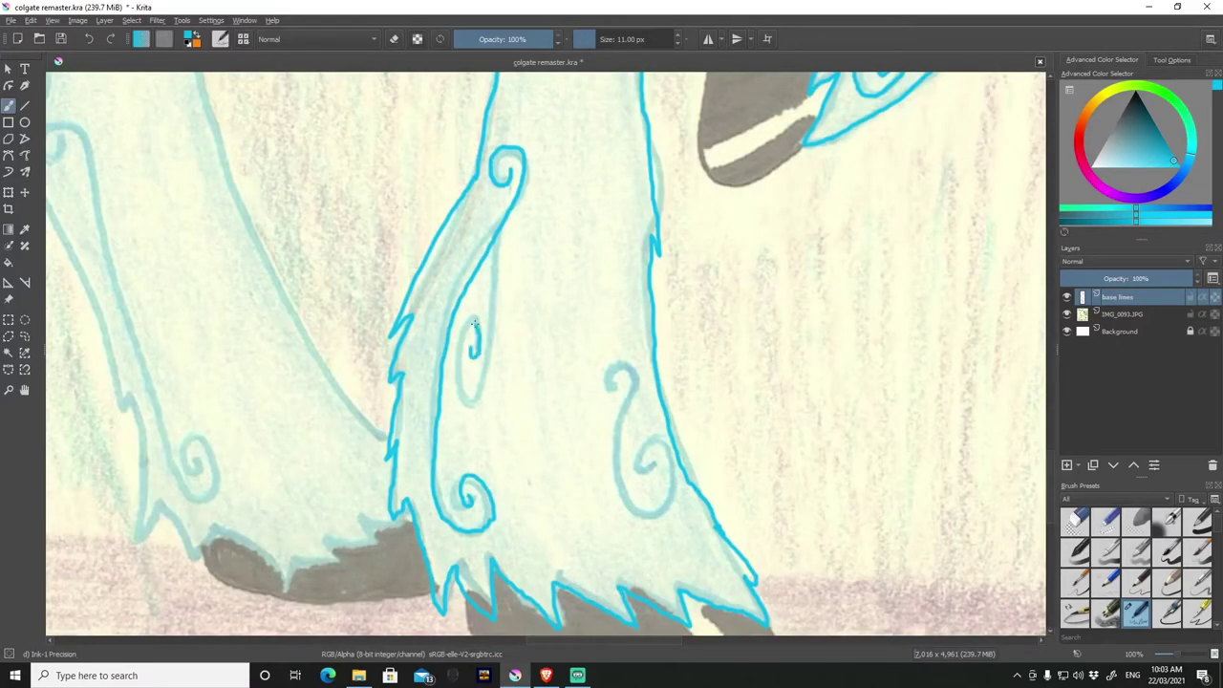
scroll(668, 491, "down", 2)
scroll(454, 235, "up", 2)
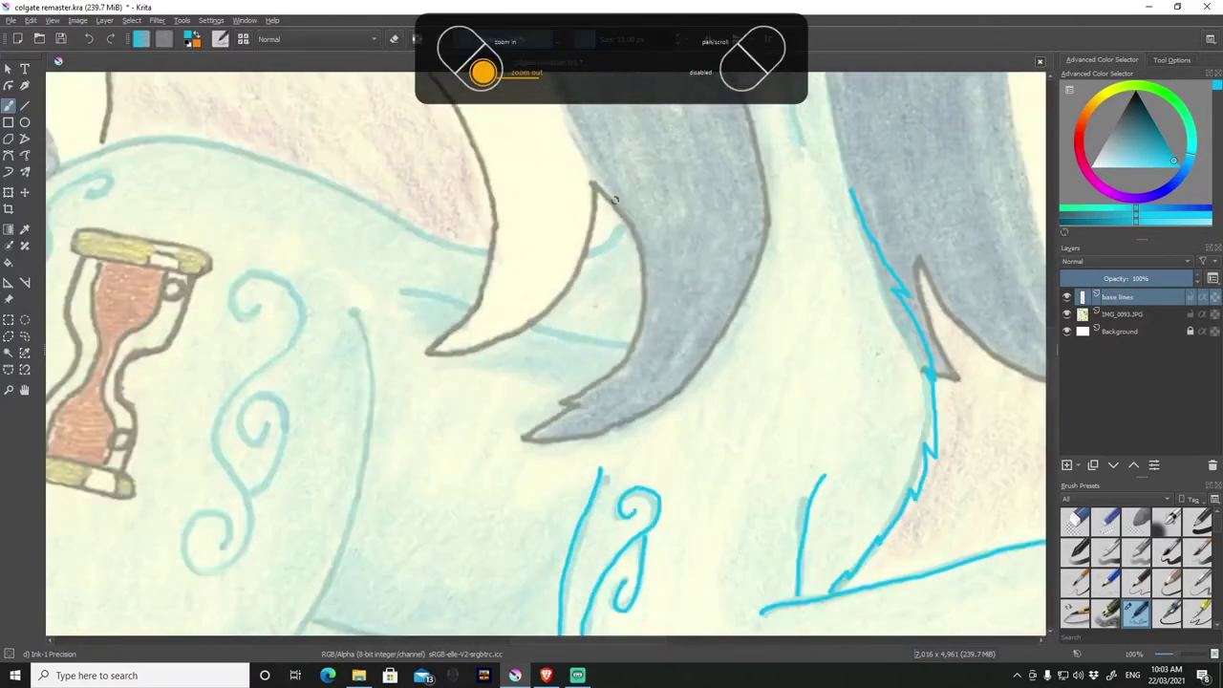
scroll(455, 235, "up", 1)
scroll(455, 235, "up", 2)
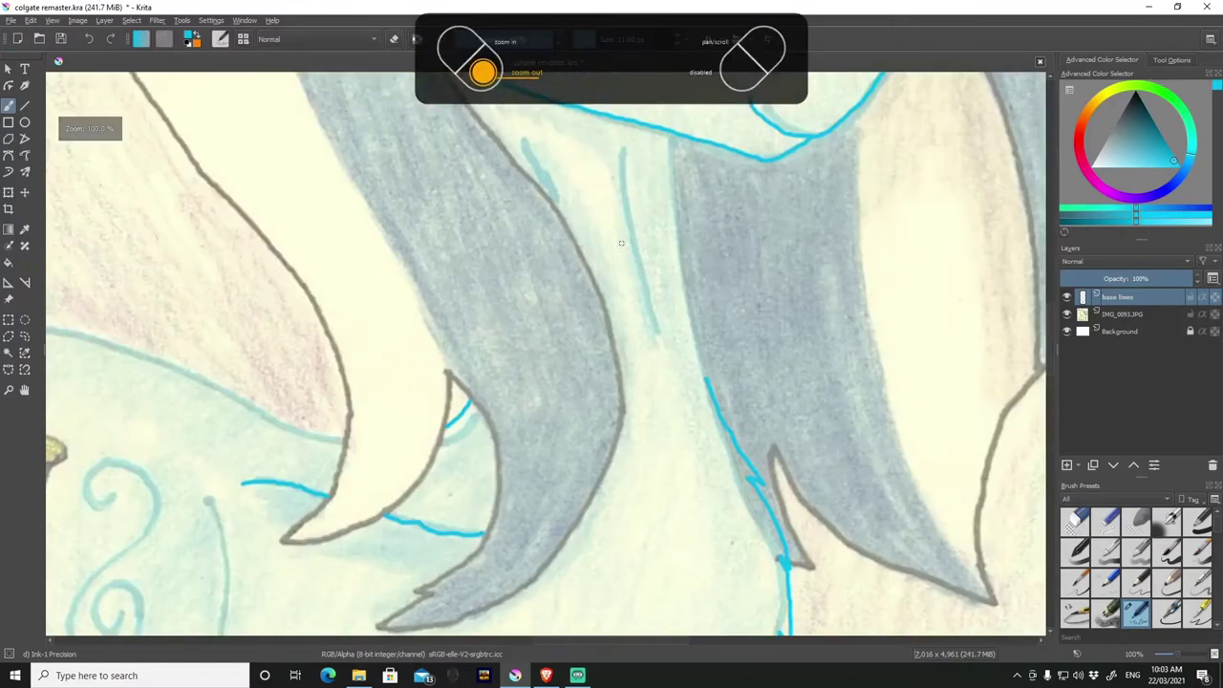
Ink an arc and a curl around the hourglass cutie mark in cyan.
scroll(546, 183, "down", 2)
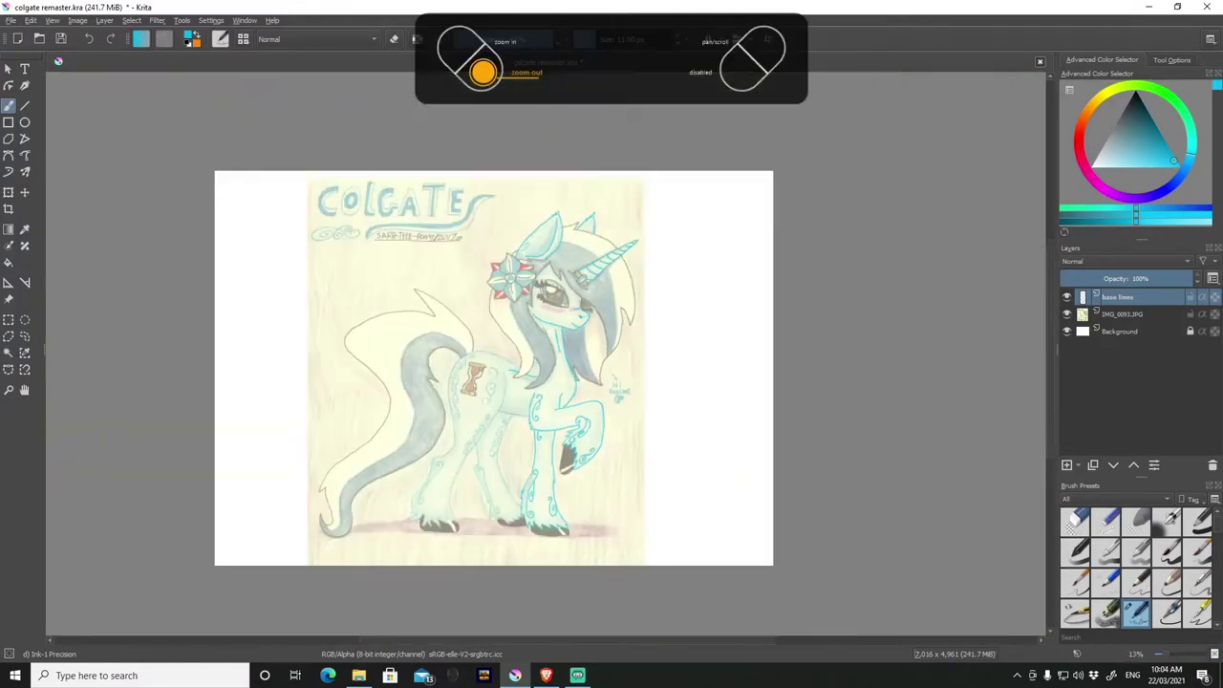
scroll(459, 238, "up", 2)
left_click_drag(326, 299, 729, 229)
scroll(535, 286, "down", 2)
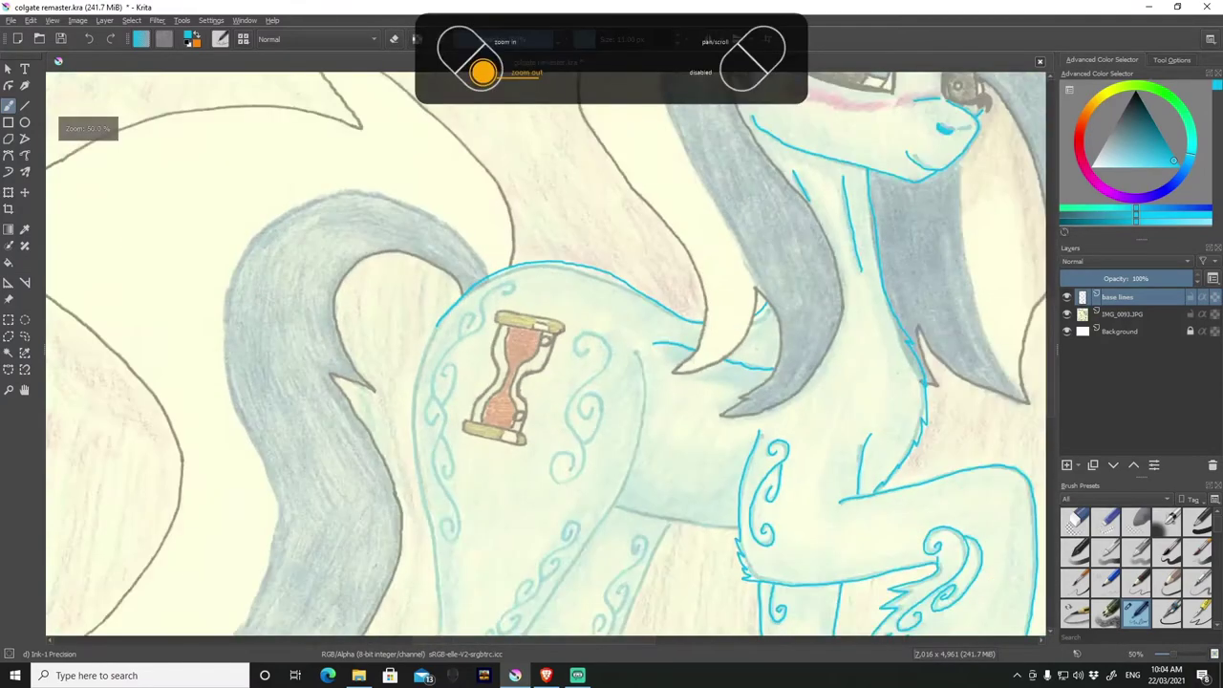
scroll(410, 210, "up", 1)
left_click_drag(437, 160, 385, 206)
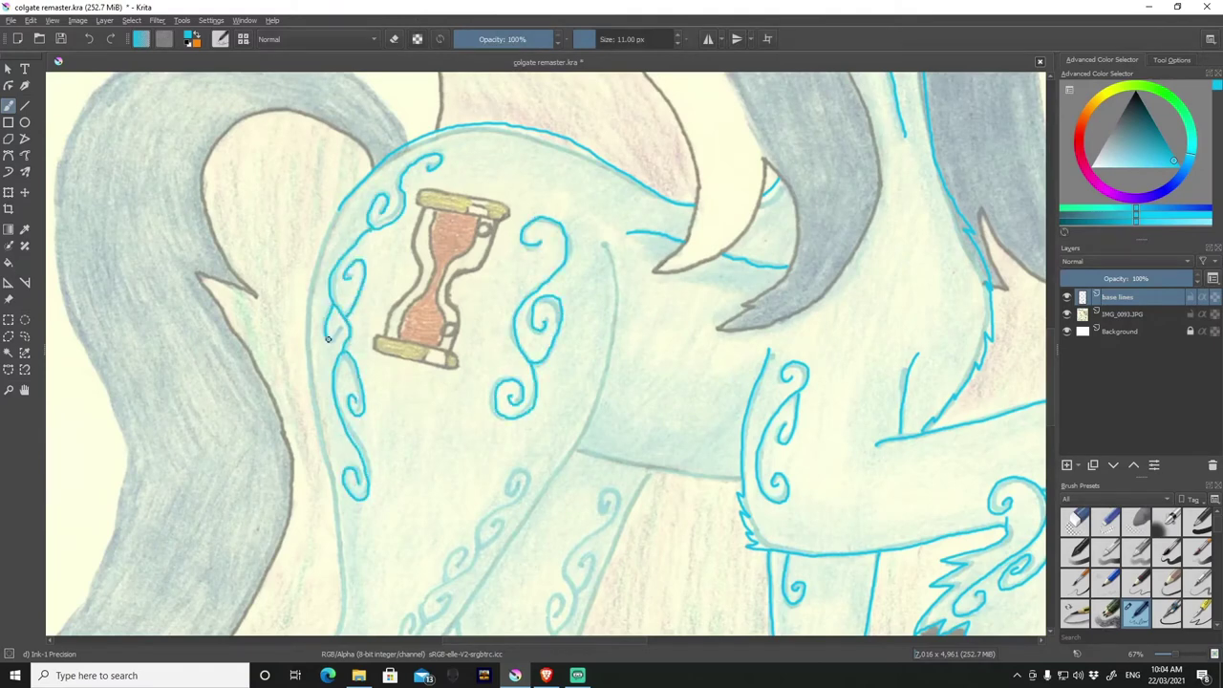
scroll(328, 339, "down", 2)
scroll(658, 360, "up", 3)
Ink an outline near the belly and a curl swirl on the leg.
left_click_drag(750, 368, 658, 360)
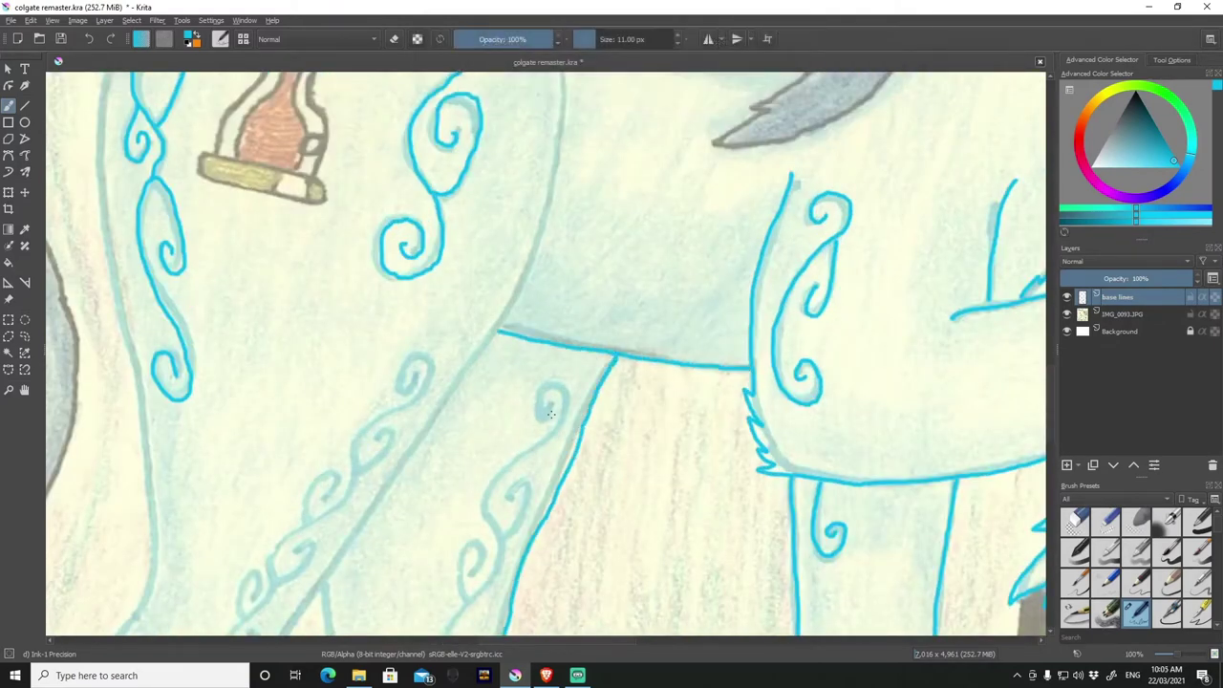
scroll(458, 584, "down", 2)
scroll(550, 329, "up", 2)
left_click_drag(563, 250, 550, 329)
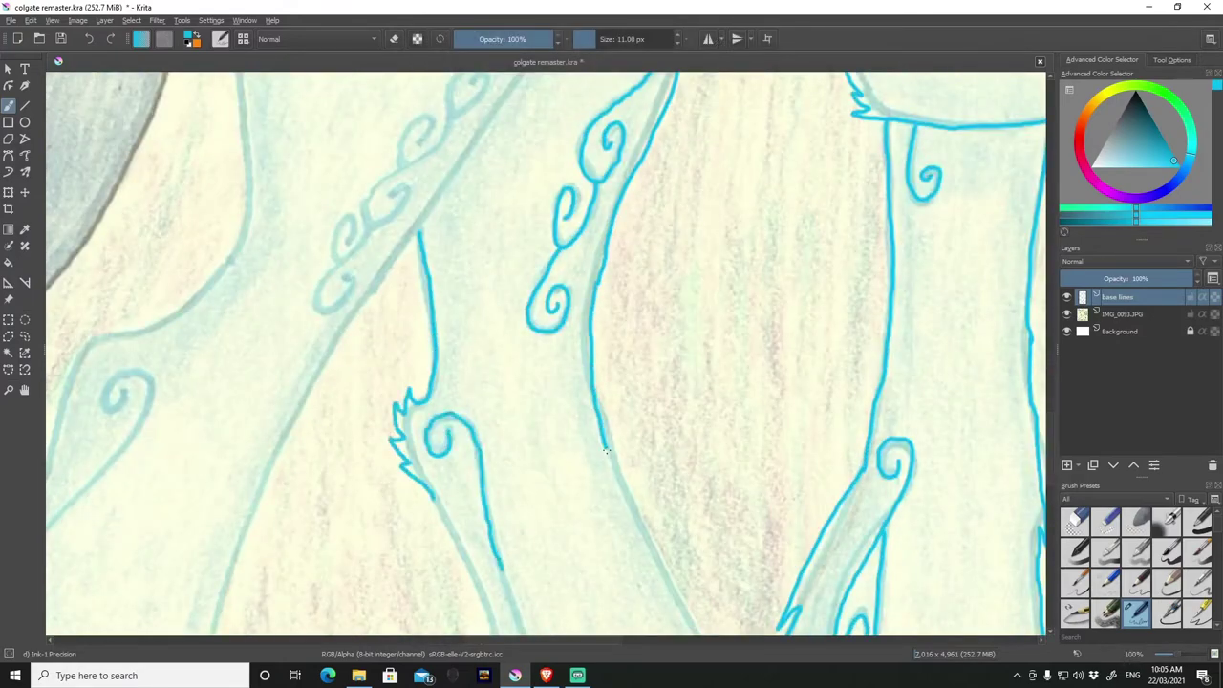
scroll(605, 450, "down", 2)
scroll(595, 418, "up", 3)
Ink the feathered hoof edge, a long leg outline and the hoof's feathering.
left_click_drag(702, 554, 756, 524)
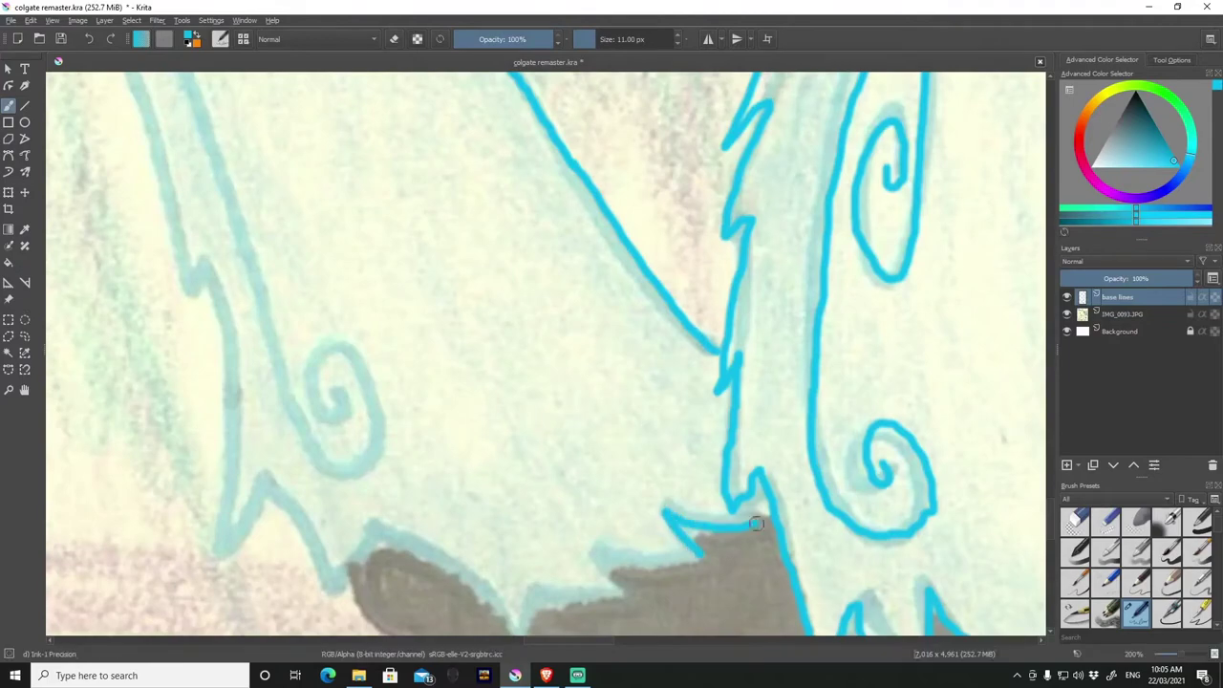
scroll(756, 523, "down", 2)
mouse_move(167, 164)
left_mouse_down()
mouse_move(273, 415)
mouse_move(630, 503)
left_mouse_up()
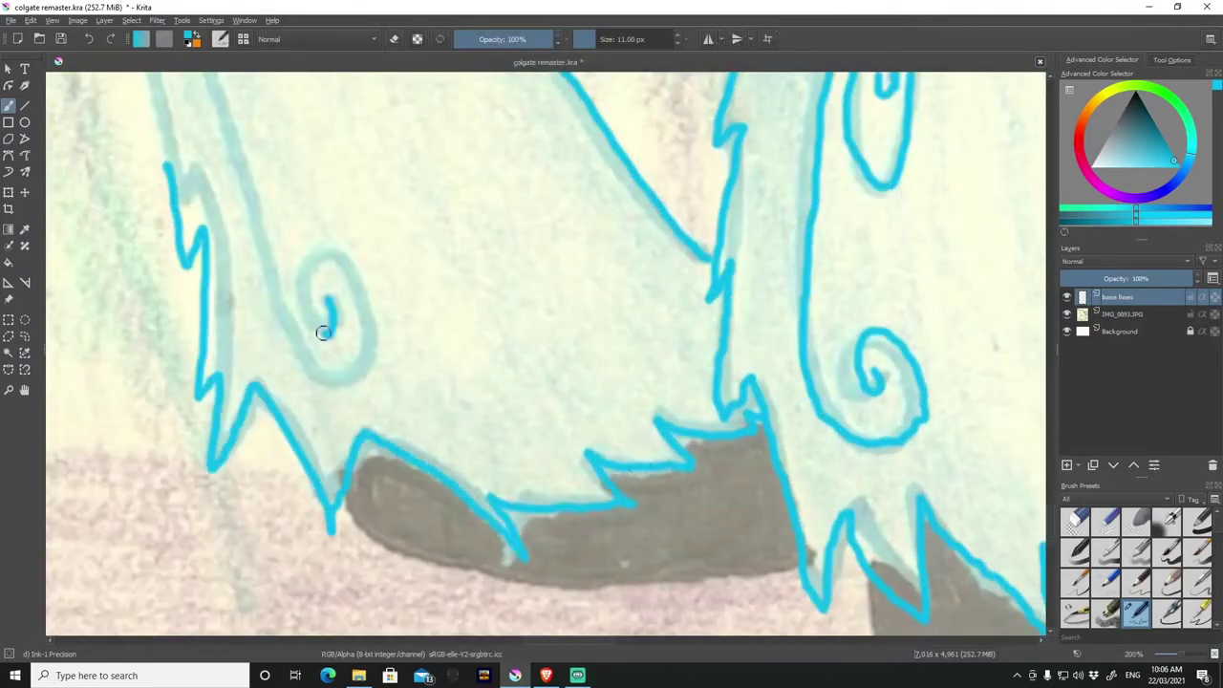
left_click_drag(206, 76, 296, 344)
scroll(296, 344, "up", 3)
left_click_drag(560, 423, 519, 443)
scroll(518, 442, "down", 5)
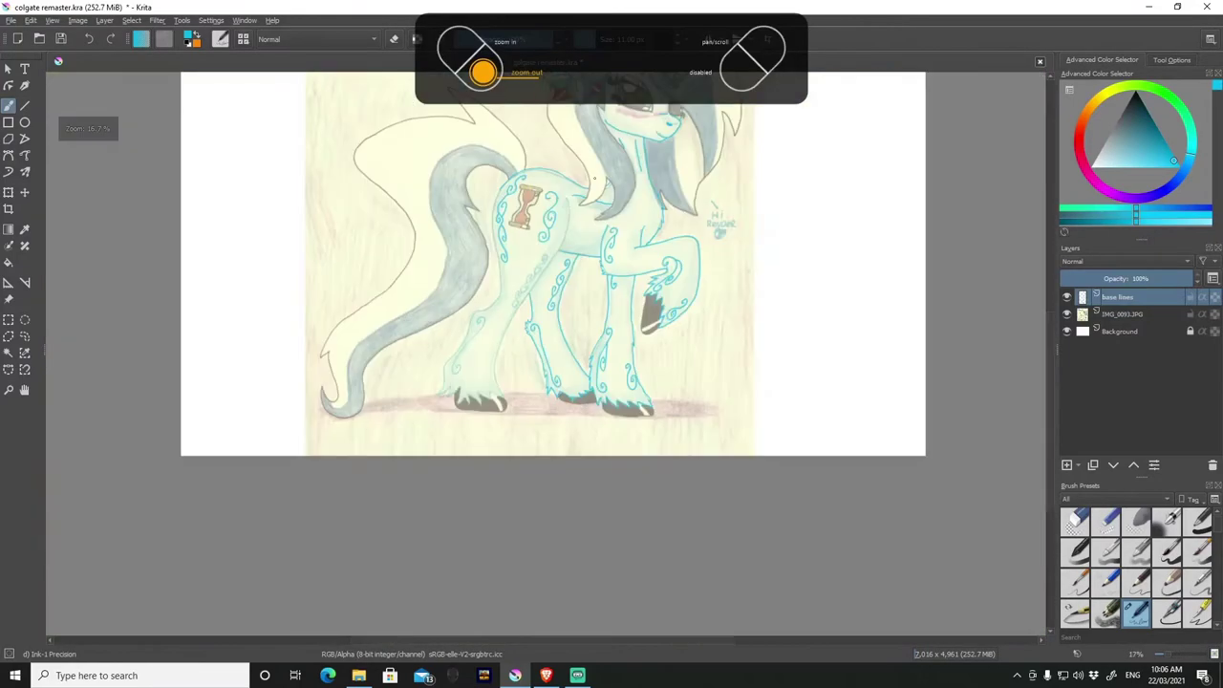
scroll(594, 178, "up", 5)
Add another leg outline stroke and a leg swirl in cyan.
left_click_drag(630, 196, 540, 552)
scroll(540, 552, "down", 2)
scroll(573, 382, "up", 2)
left_click_drag(665, 192, 603, 291)
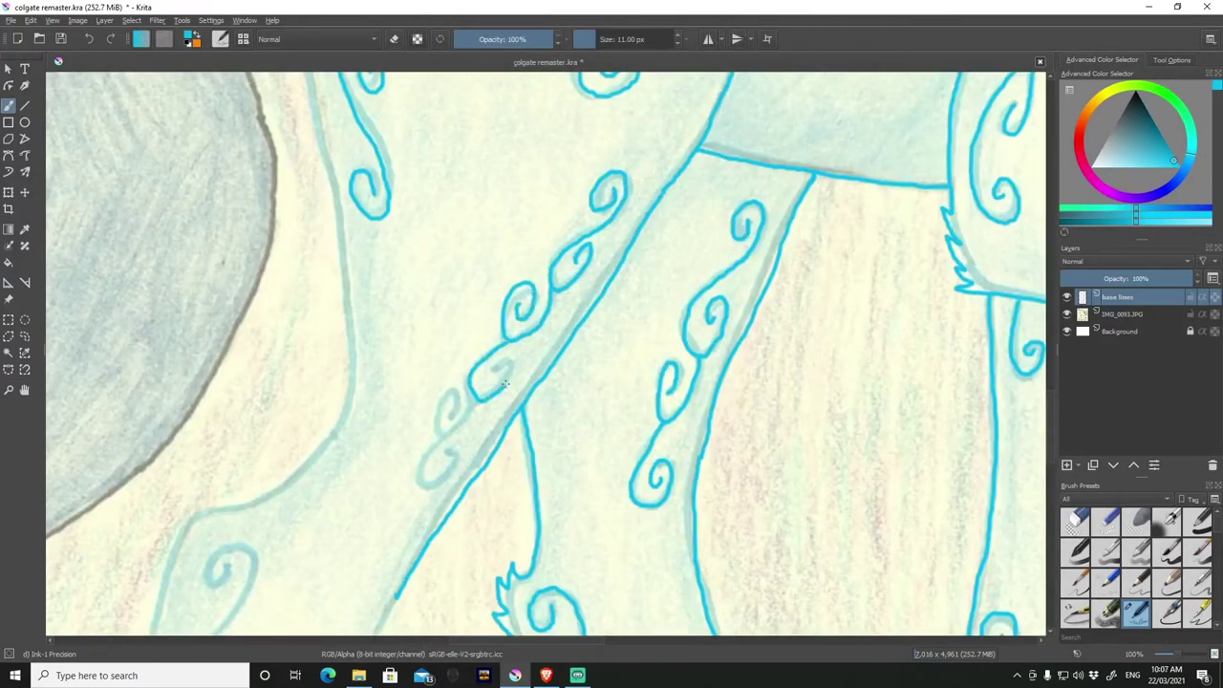
scroll(445, 458, "down", 3)
scroll(482, 253, "up", 3)
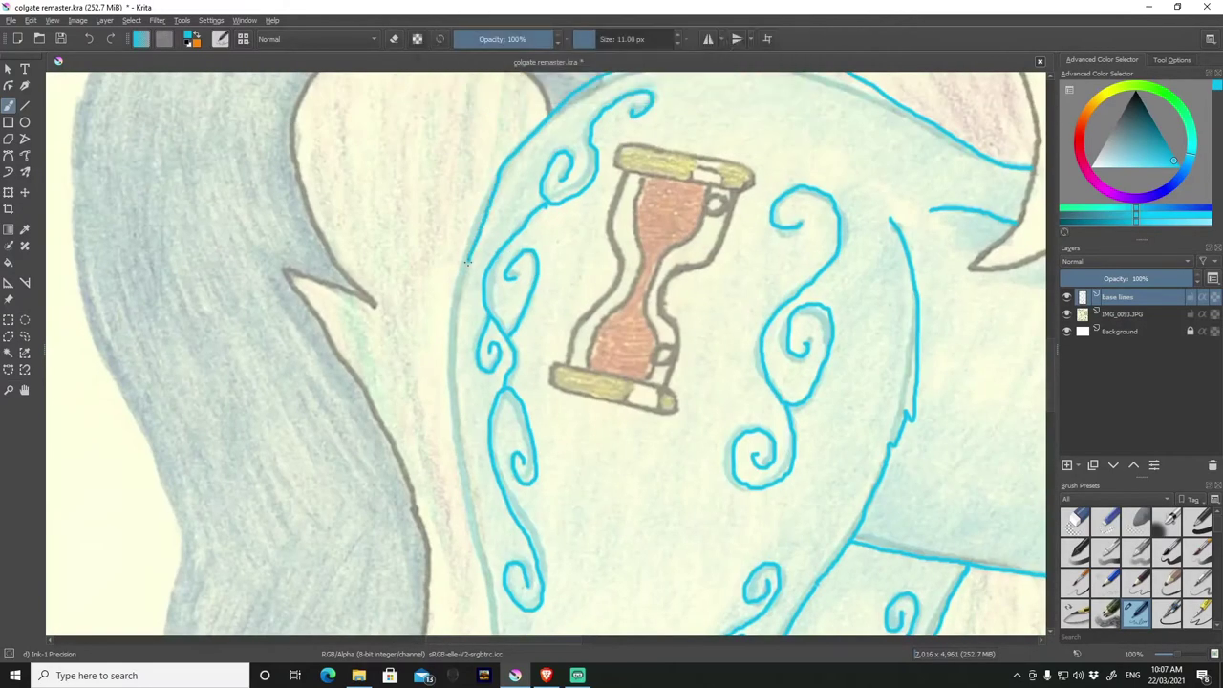
scroll(488, 593, "down", 3)
scroll(604, 117, "up", 3)
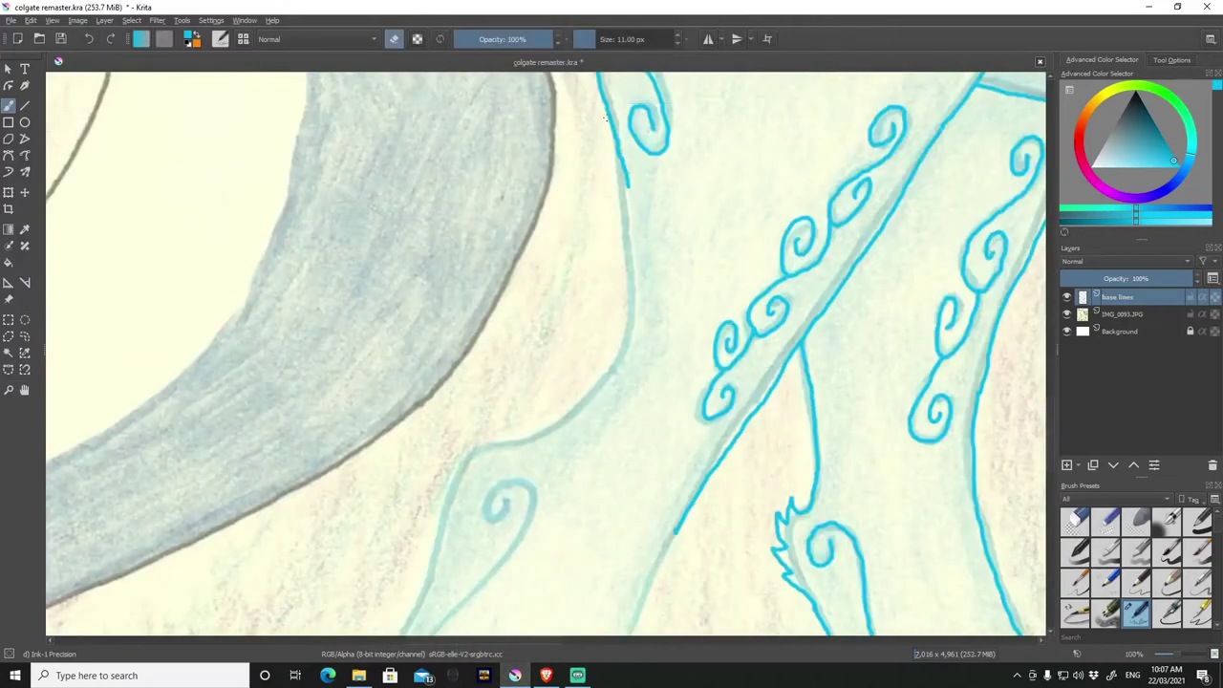
Redo the hind leg edge below the spiral, extending it into a pointed foot outline.
left_click_drag(581, 418, 515, 451)
key("ctrl+z")
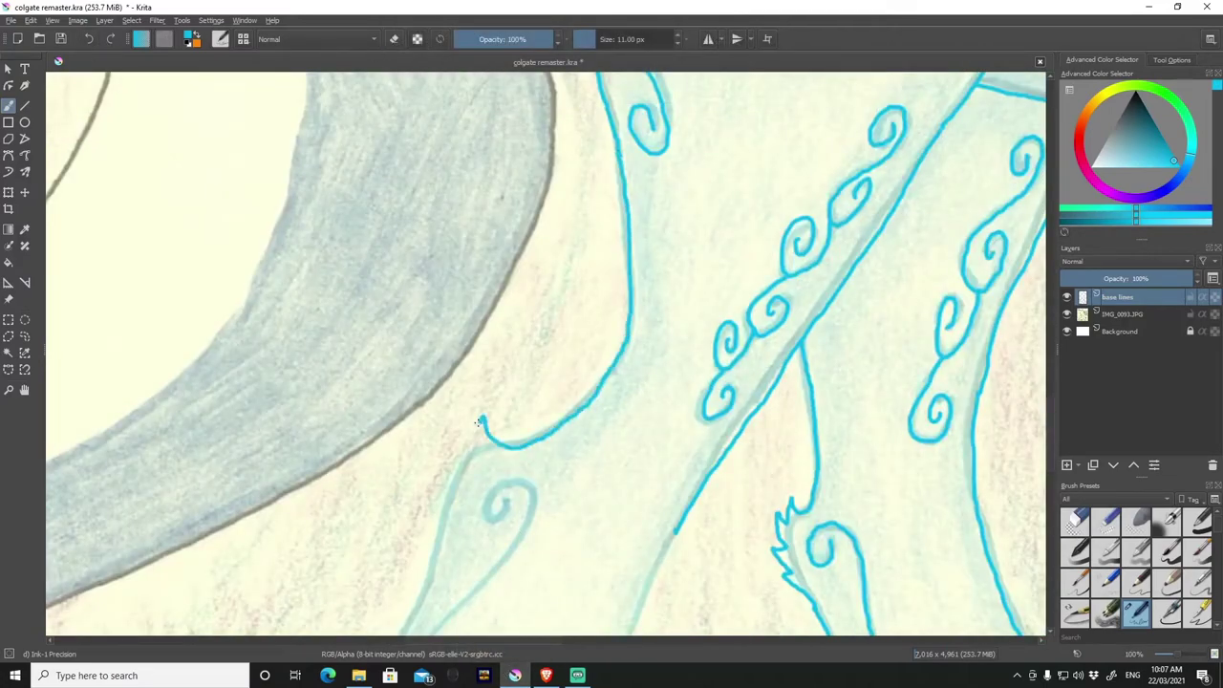
scroll(444, 477, "down", 3)
scroll(482, 315, "up", 3)
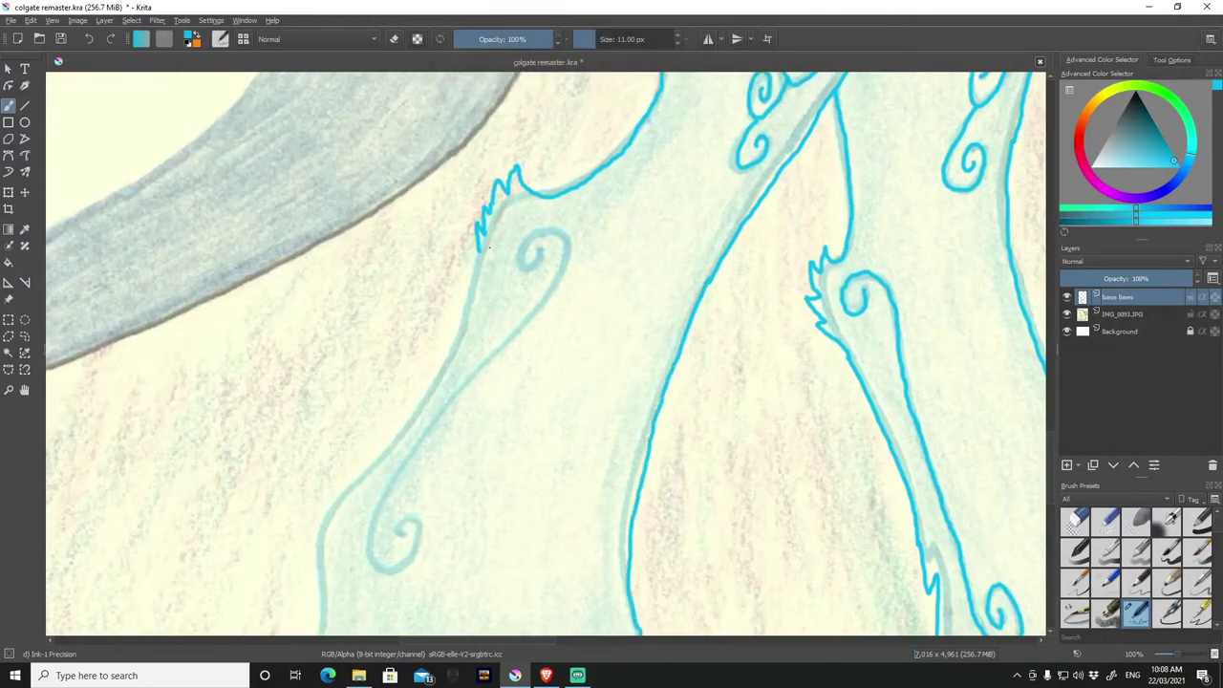
left_click_drag(570, 240, 424, 447)
scroll(329, 477, "up", 2)
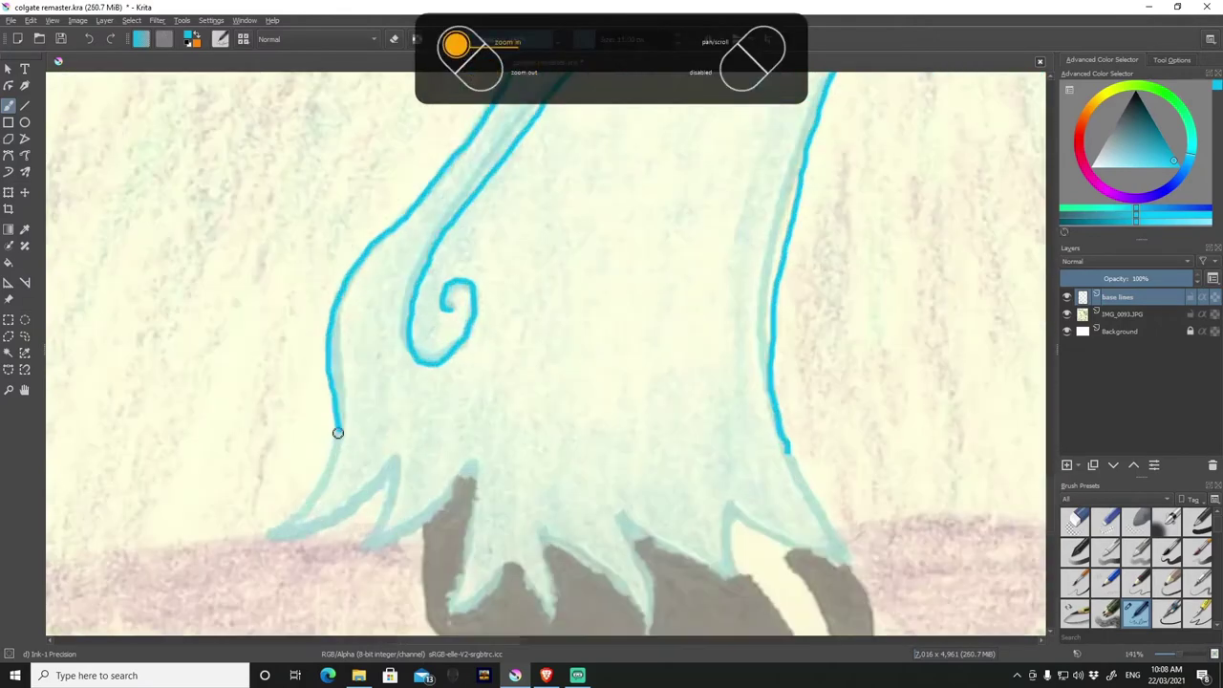
left_click_drag(335, 429, 396, 532)
left_click_drag(531, 533, 770, 537)
scroll(770, 538, "down", 5)
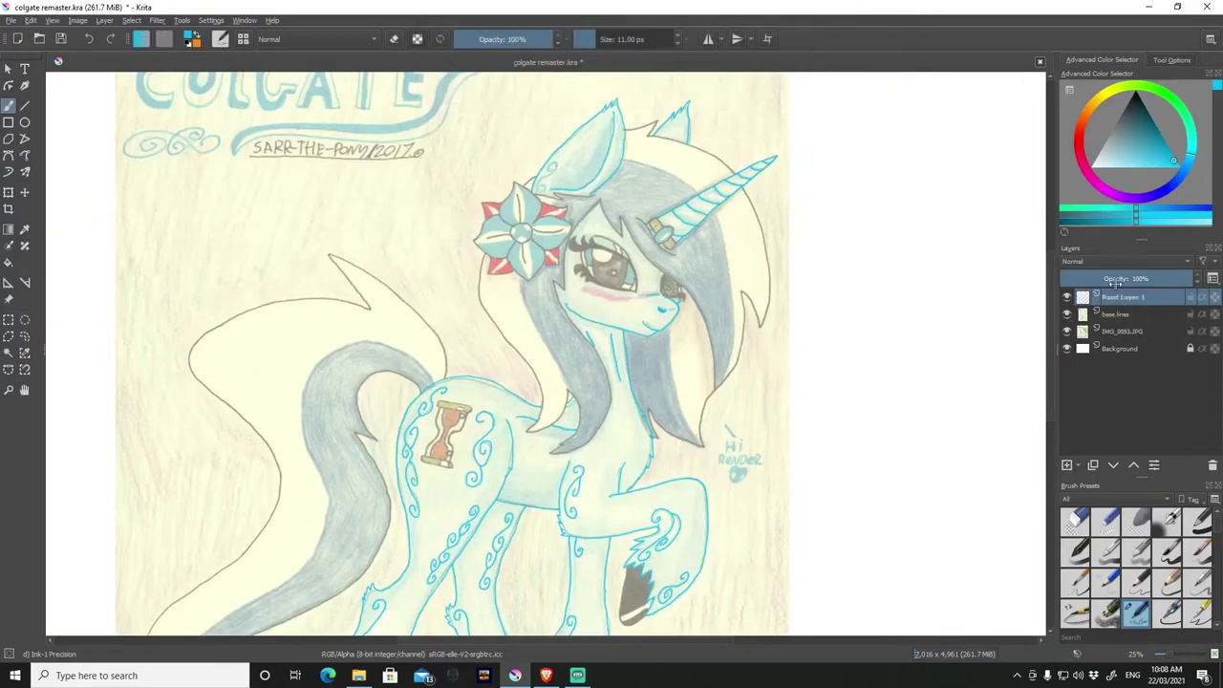
Rename the new top layer to 'hair'.
double_click(1122, 297)
type("hair")
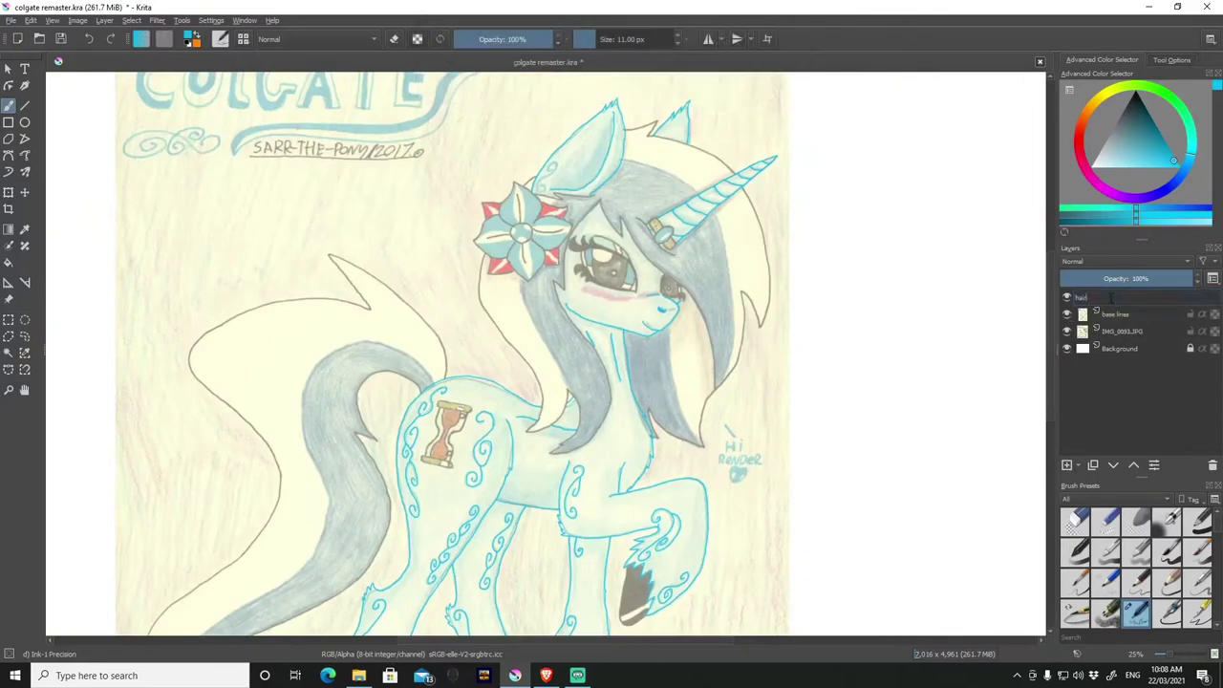
key("Return")
key("d")
scroll(574, 176, "up", 5)
Ink the black hair outline between the ears, across the head and around the horn ring.
left_click_drag(537, 192, 632, 162)
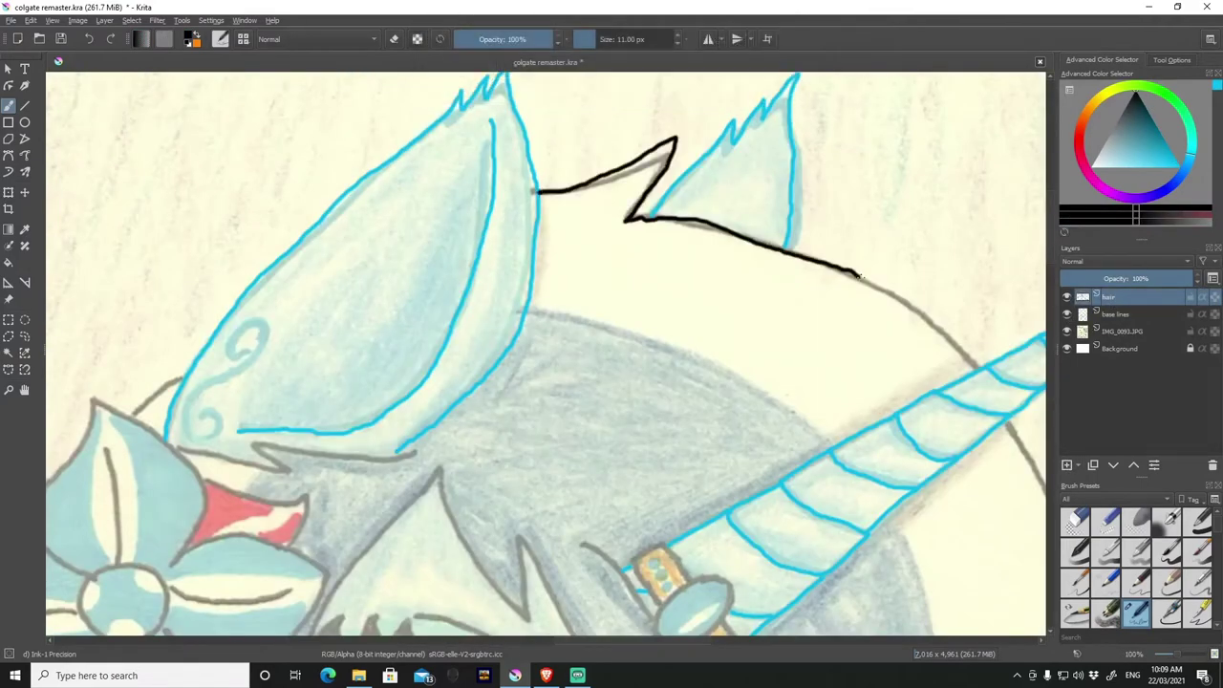
left_click_drag(859, 276, 965, 353)
scroll(965, 353, "down", 4)
scroll(580, 226, "up", 5)
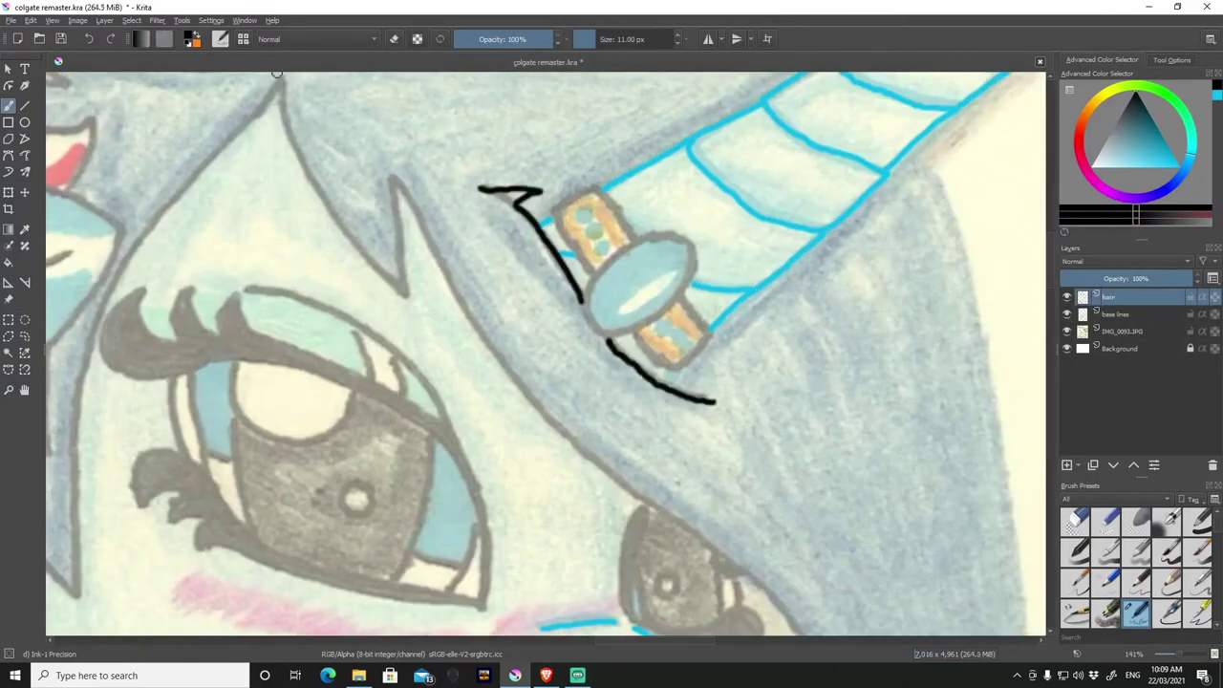
mouse_move(276, 74)
left_mouse_down()
mouse_move(497, 343)
mouse_move(726, 564)
left_mouse_up()
scroll(726, 564, "down", 4)
scroll(564, 361, "up", 2)
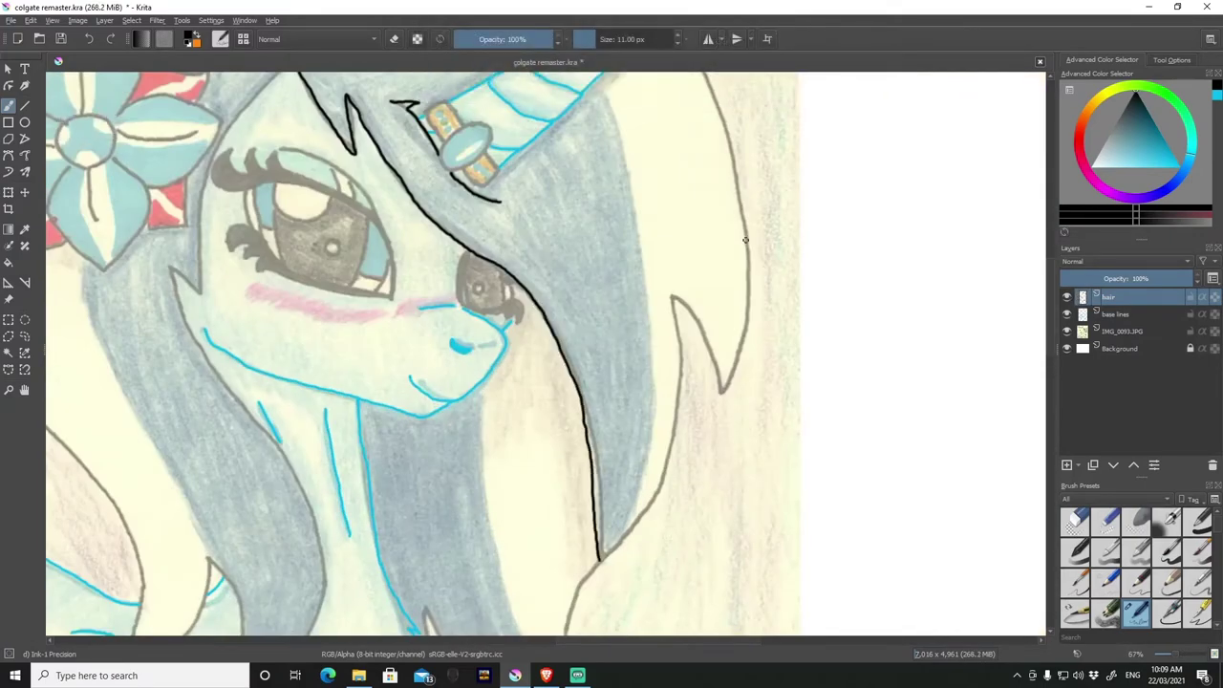
scroll(634, 537, "down", 3)
scroll(440, 387, "up", 4)
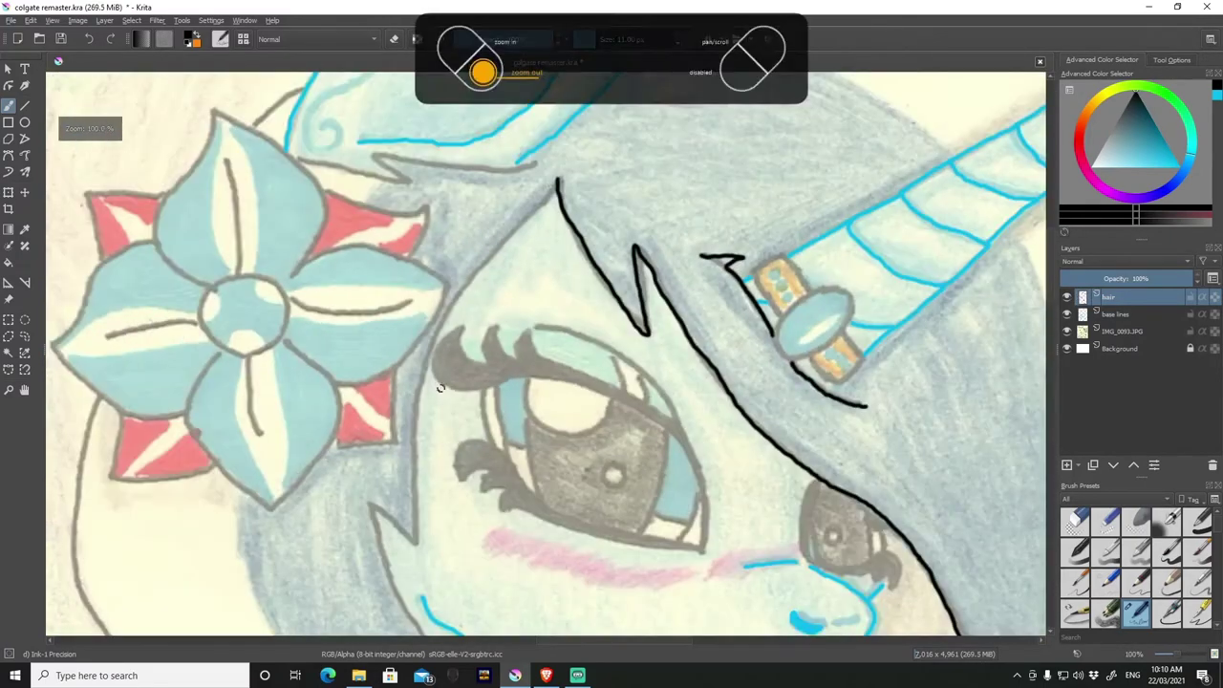
Trace the mane's outer edge and the left hair spike, redrawing the spike after an undo.
left_click_drag(556, 183, 409, 428)
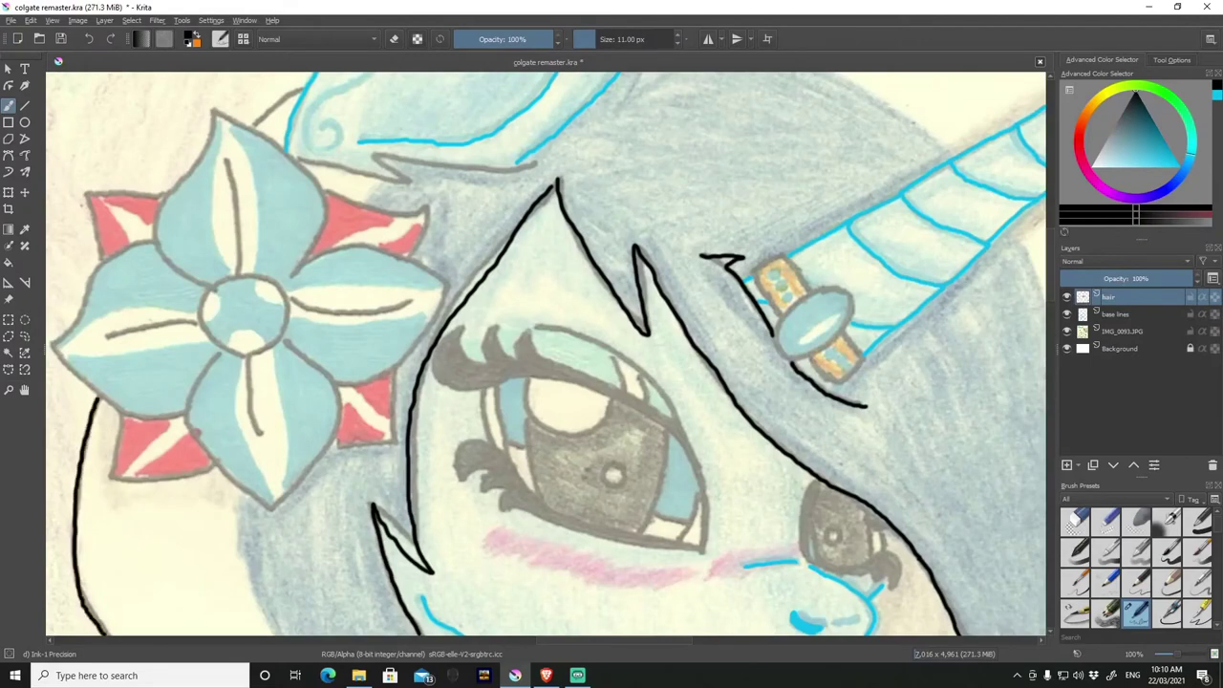
scroll(372, 153, "down", 3)
scroll(683, 217, "up", 3)
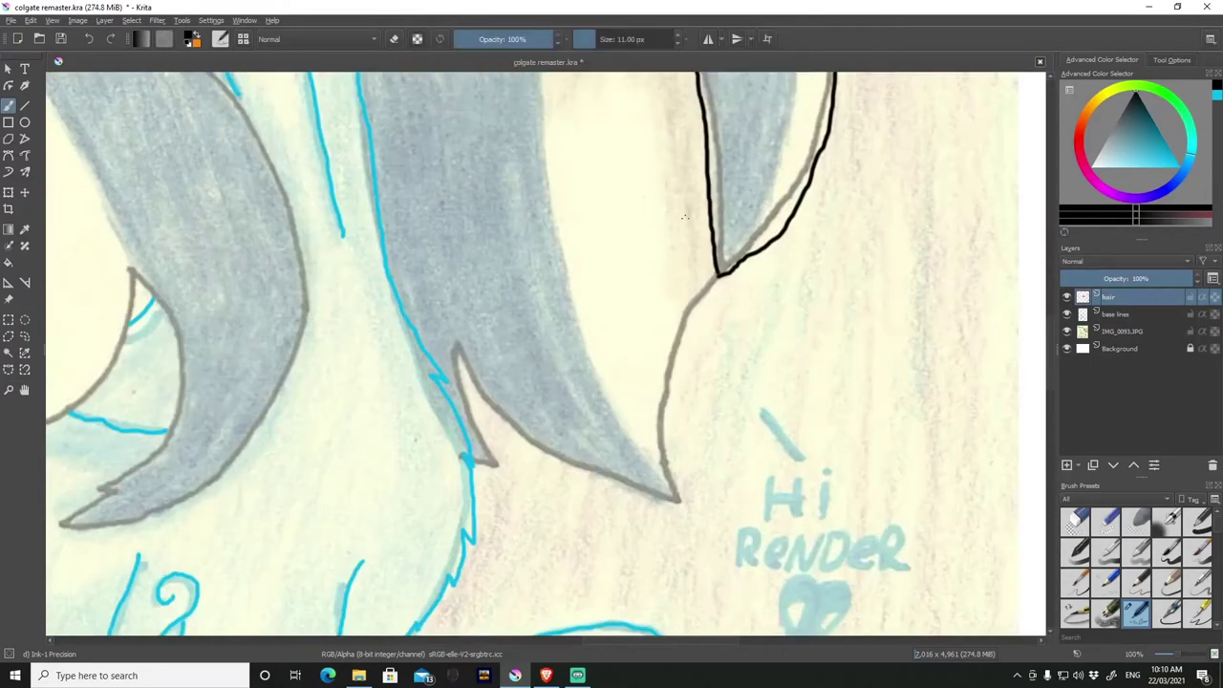
left_click_drag(454, 345, 497, 465)
scroll(496, 464, "down", 3)
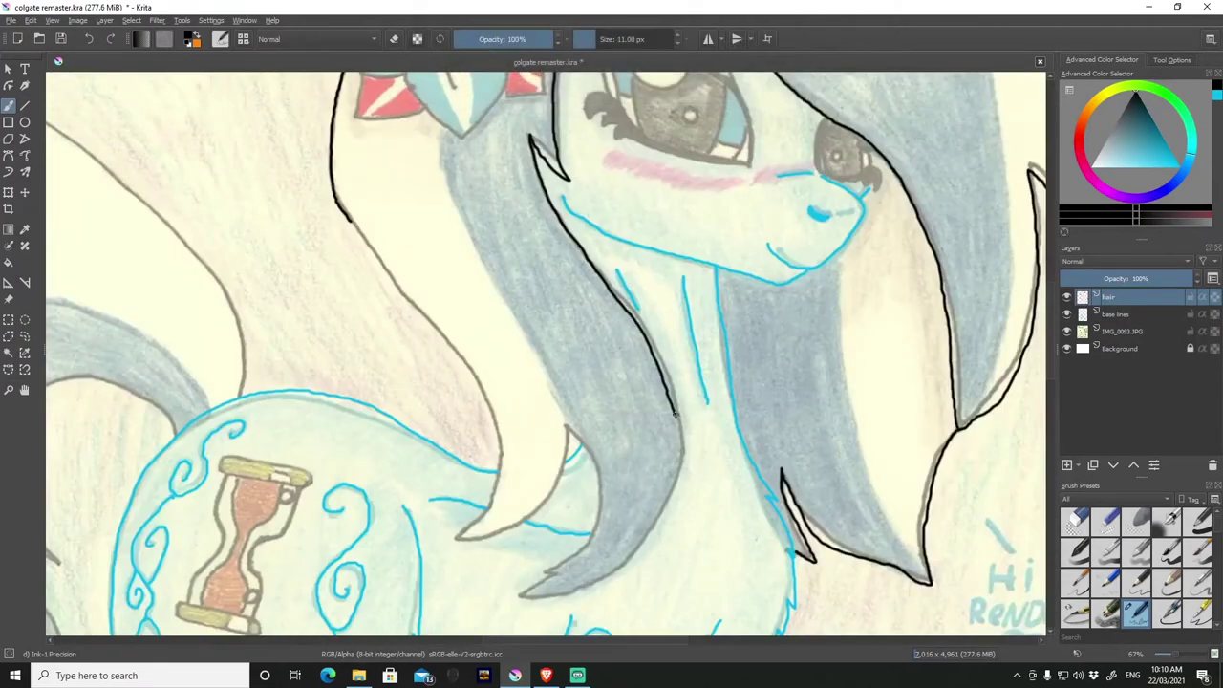
scroll(533, 286, "up", 3)
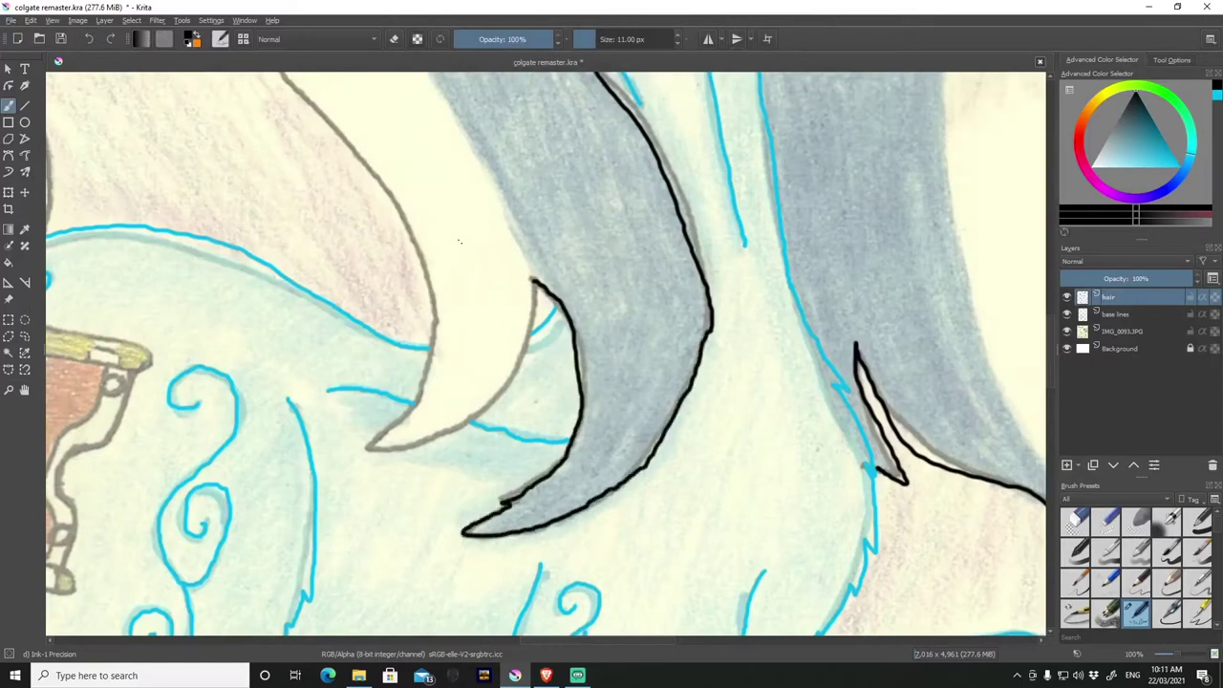
key("ctrl+z")
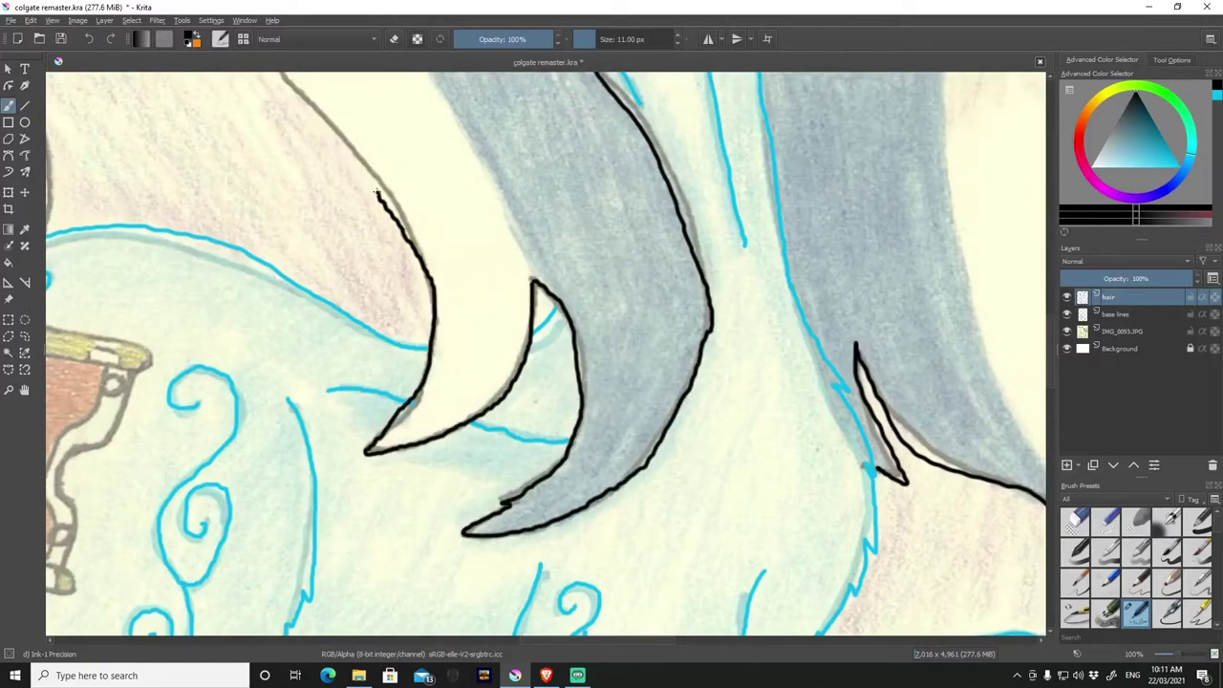
scroll(379, 193, "up", 3)
left_click_drag(374, 139, 659, 492)
scroll(659, 492, "down", 8)
Rename the newly added layer to 'tail'.
double_click(1106, 313)
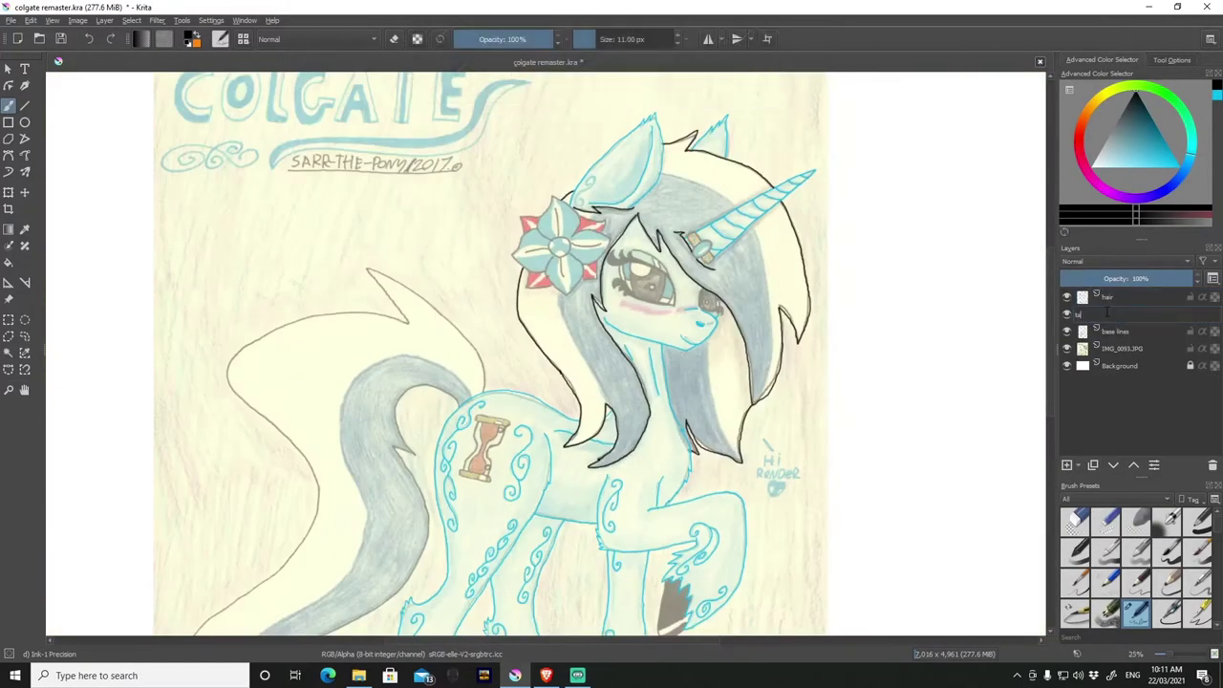
key("Return")
scroll(421, 170, "up", 5)
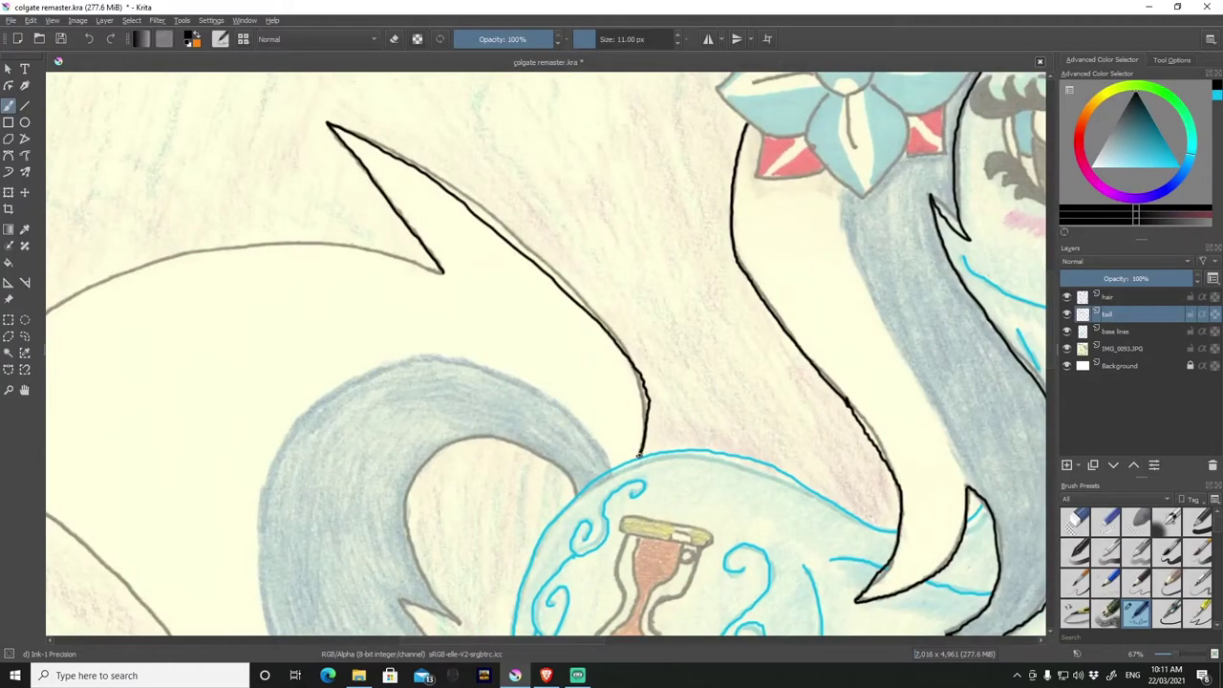
scroll(566, 495, "up", 4)
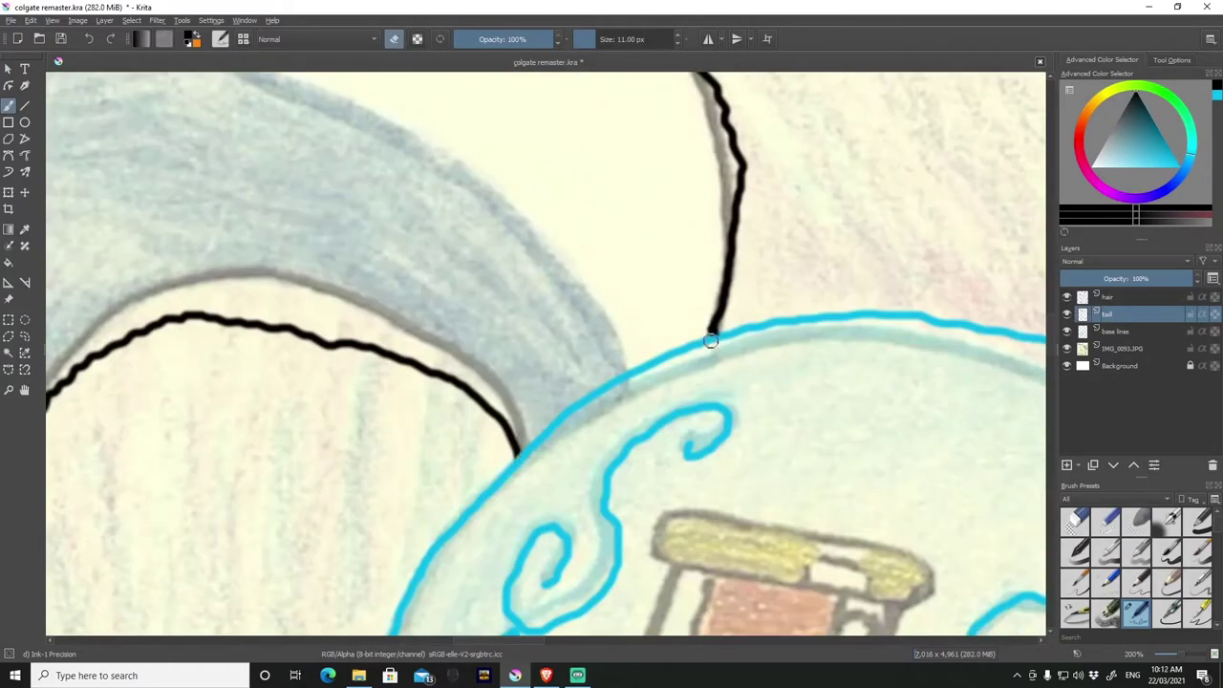
scroll(709, 341, "down", 2)
Ink the tail's base edge and left curve in black, undoing a misplaced right-edge stroke.
left_click_drag(655, 191, 401, 602)
scroll(402, 601, "down", 2)
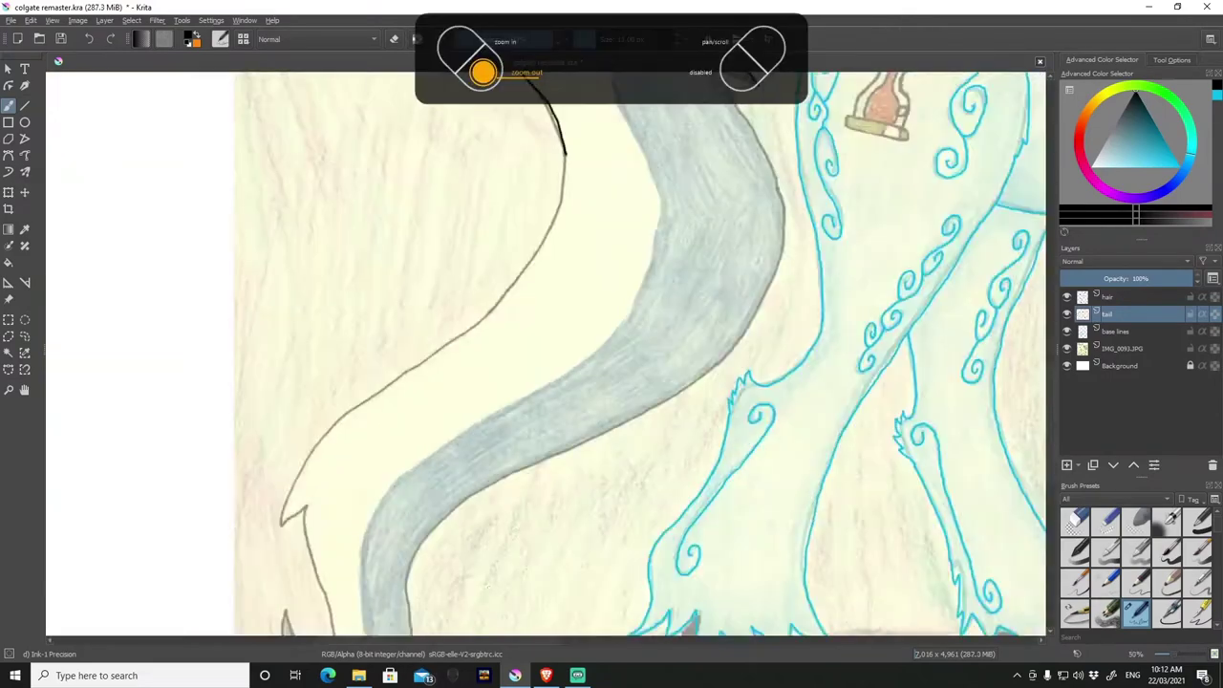
scroll(666, 160, "up", 1)
mouse_move(646, 201)
left_mouse_down()
mouse_move(640, 505)
mouse_move(508, 598)
left_mouse_up()
key("ctrl+z")
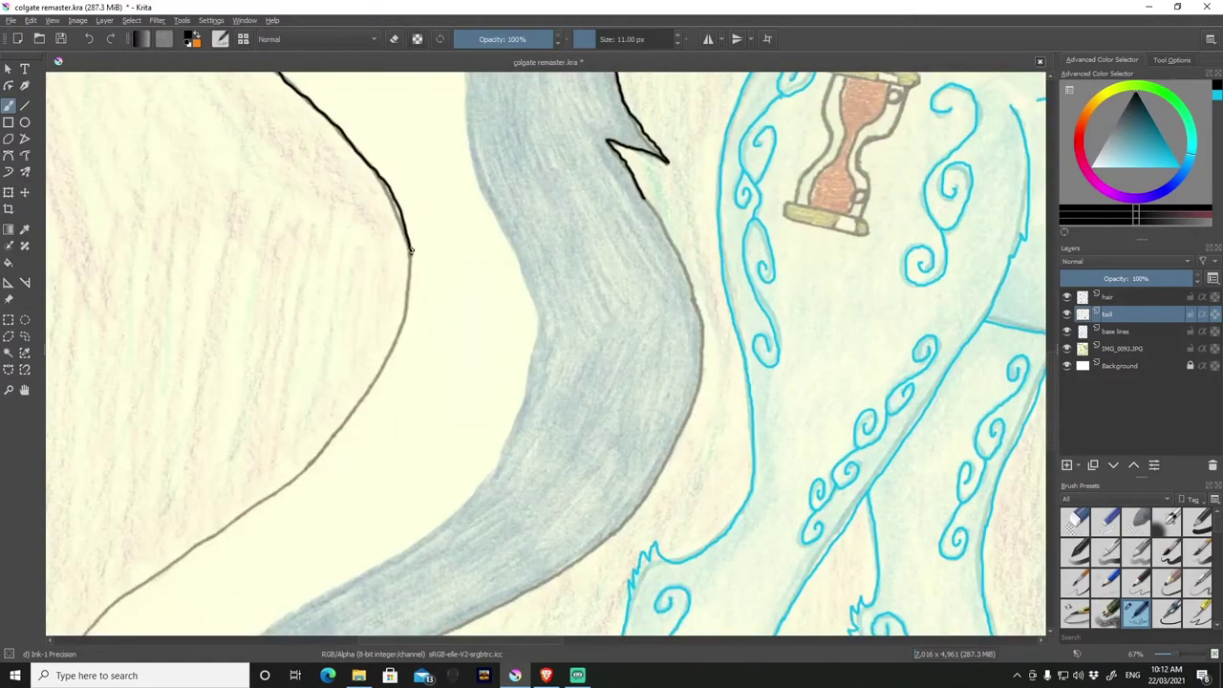
left_click_drag(411, 251, 124, 586)
left_click_drag(674, 245, 690, 472)
Outline the tail's top edge toward the tip, then add a new layer for the hooves.
scroll(690, 472, "down", 2)
scroll(382, 439, "up", 2)
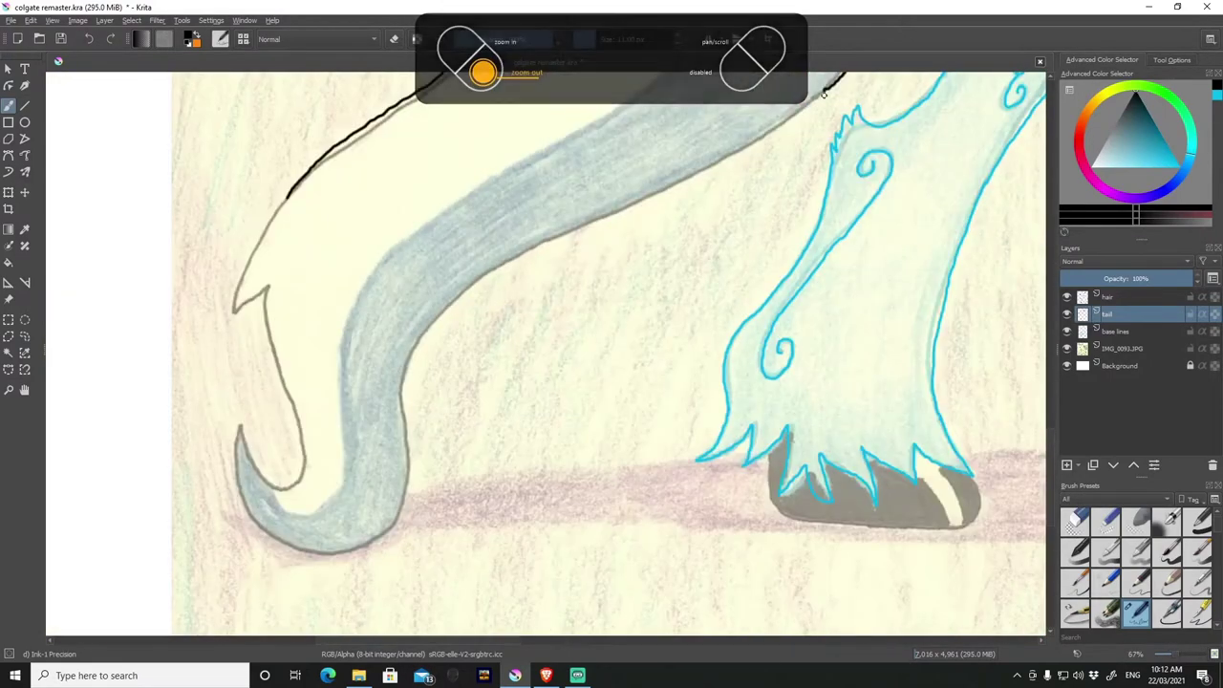
left_click_drag(794, 117, 494, 269)
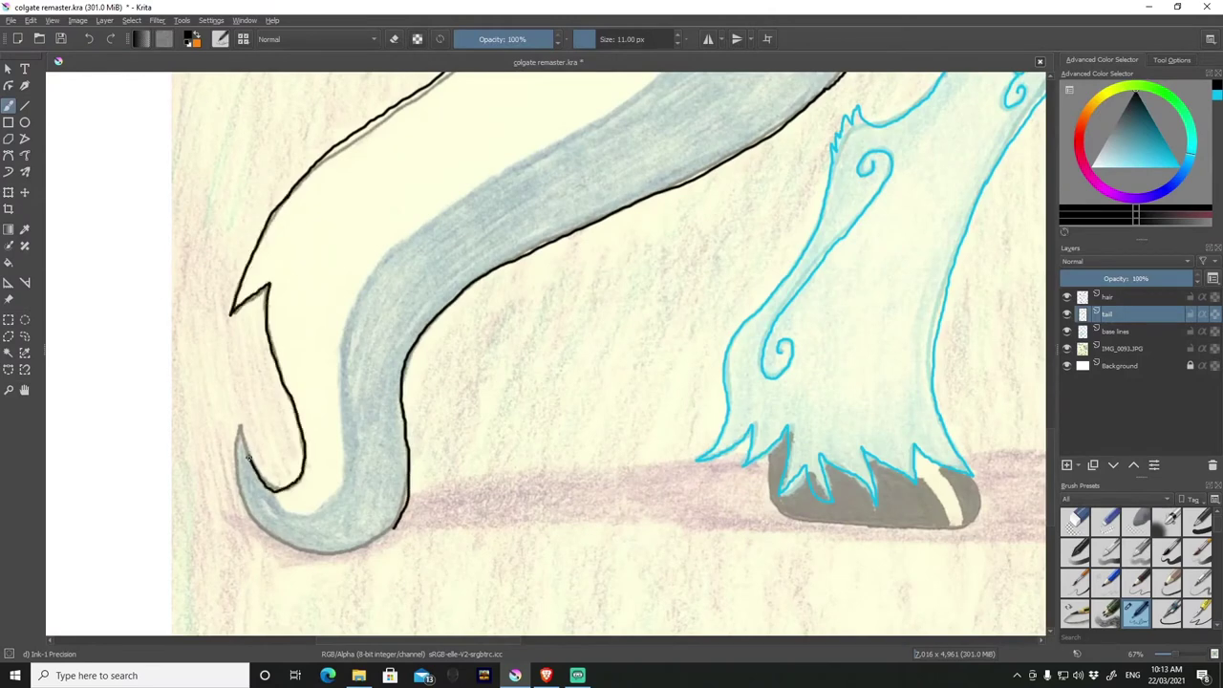
scroll(388, 533, "down", 5)
key("Insert")
Name the new layer 'hooves'.
type("hooves")
key("Return")
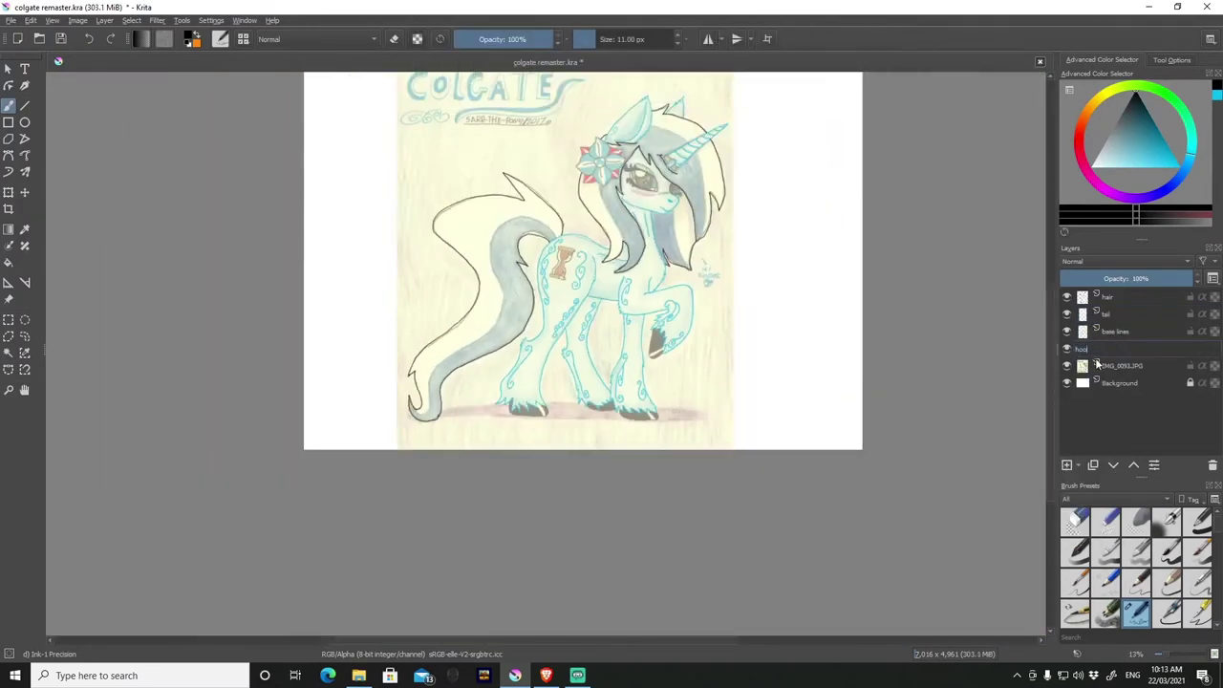
scroll(387, 533, "up", 2)
scroll(636, 333, "up", 5)
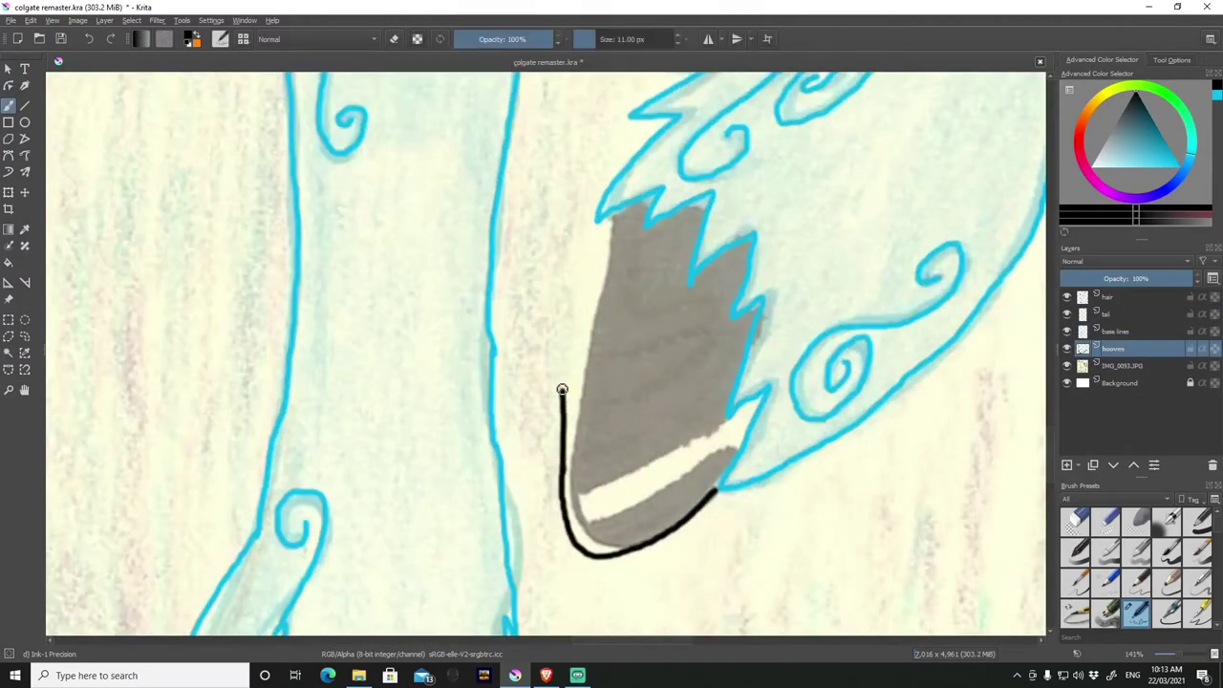
Outline all four hooves in black, then select the new eye lashes layer.
left_click_drag(561, 390, 650, 125)
scroll(538, 562, "up", 2)
mouse_move(865, 394)
left_mouse_down()
mouse_move(810, 519)
mouse_move(211, 380)
left_mouse_up()
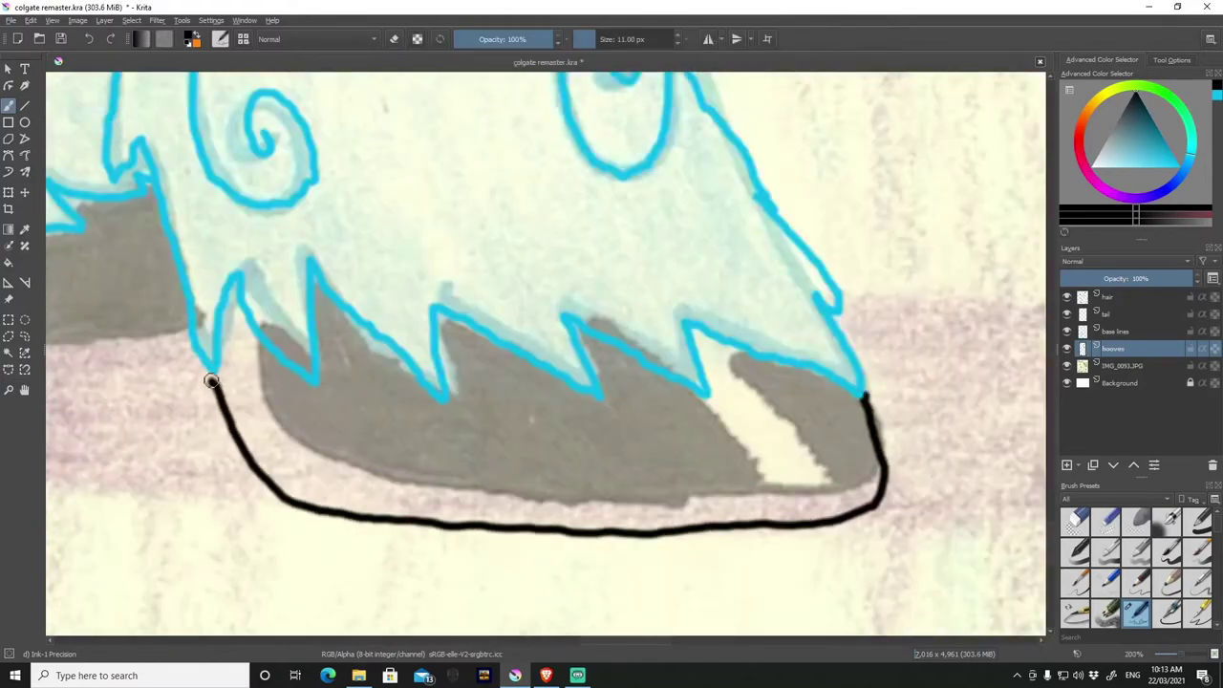
scroll(211, 380, "down", 2)
left_click_drag(293, 262, 437, 401)
scroll(436, 401, "down", 2)
scroll(659, 283, "up", 3)
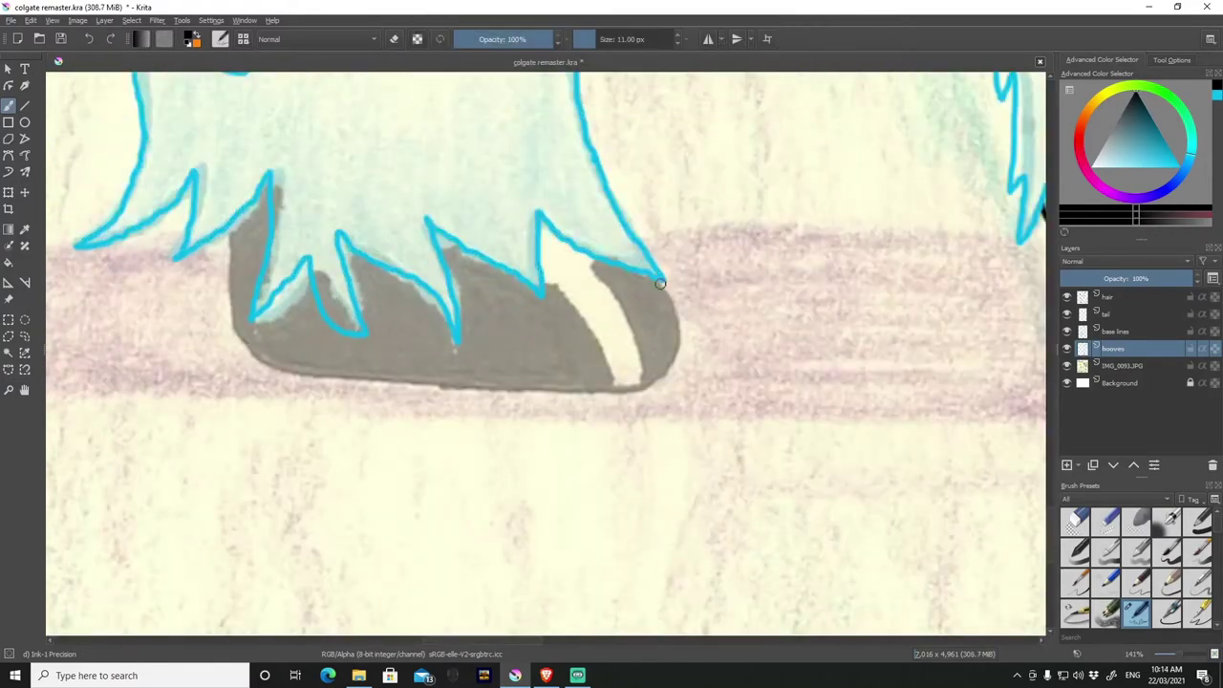
left_click_drag(659, 283, 234, 258)
scroll(234, 286, "down", 6)
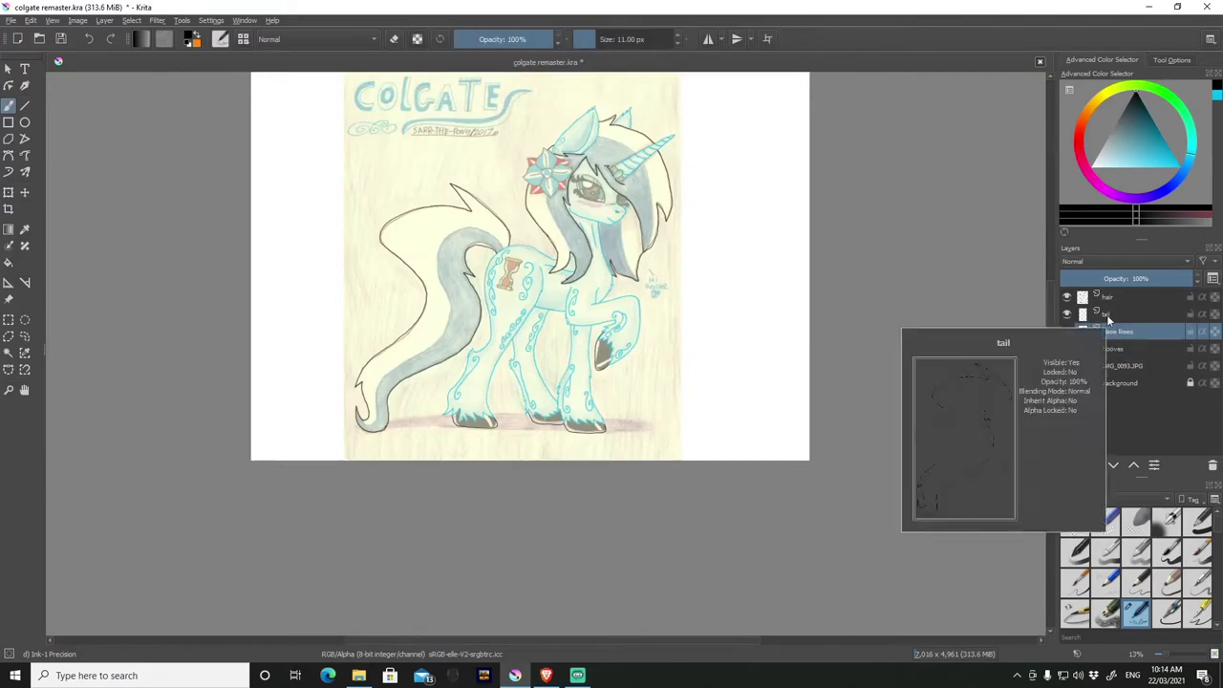
left_click(1106, 314)
scroll(579, 406, "up", 8)
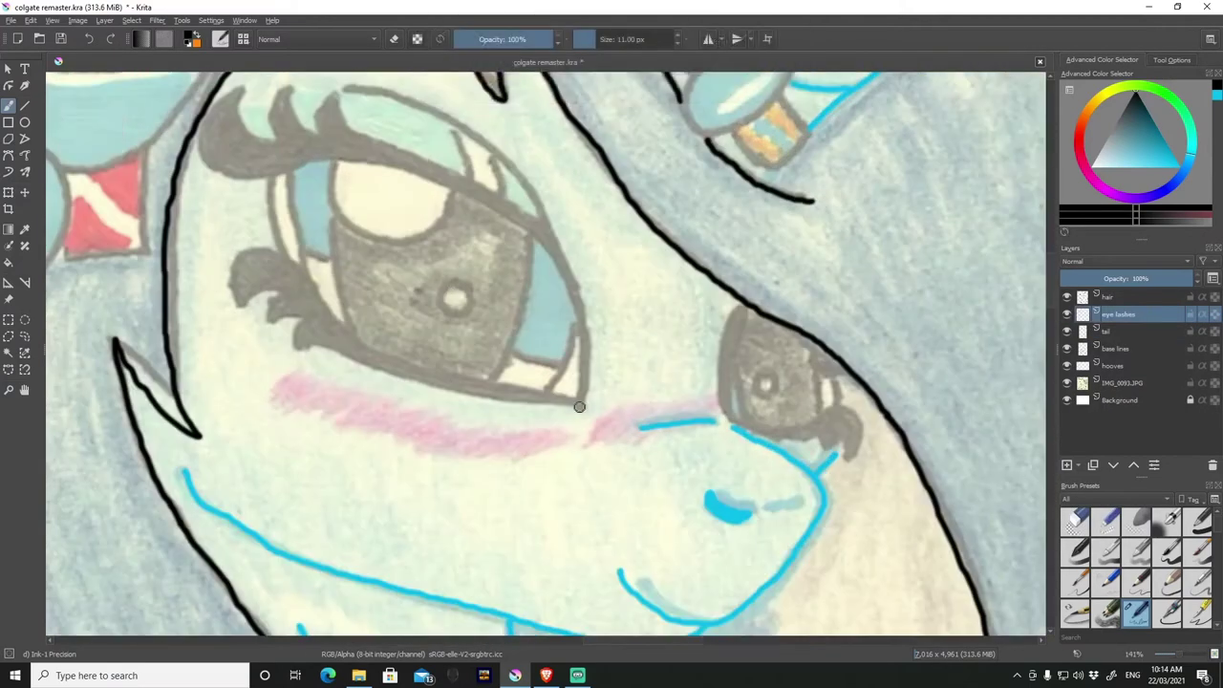
Ink the upper and lower lids of the near eye and the far eye's lid in black.
left_click_drag(521, 237, 199, 150)
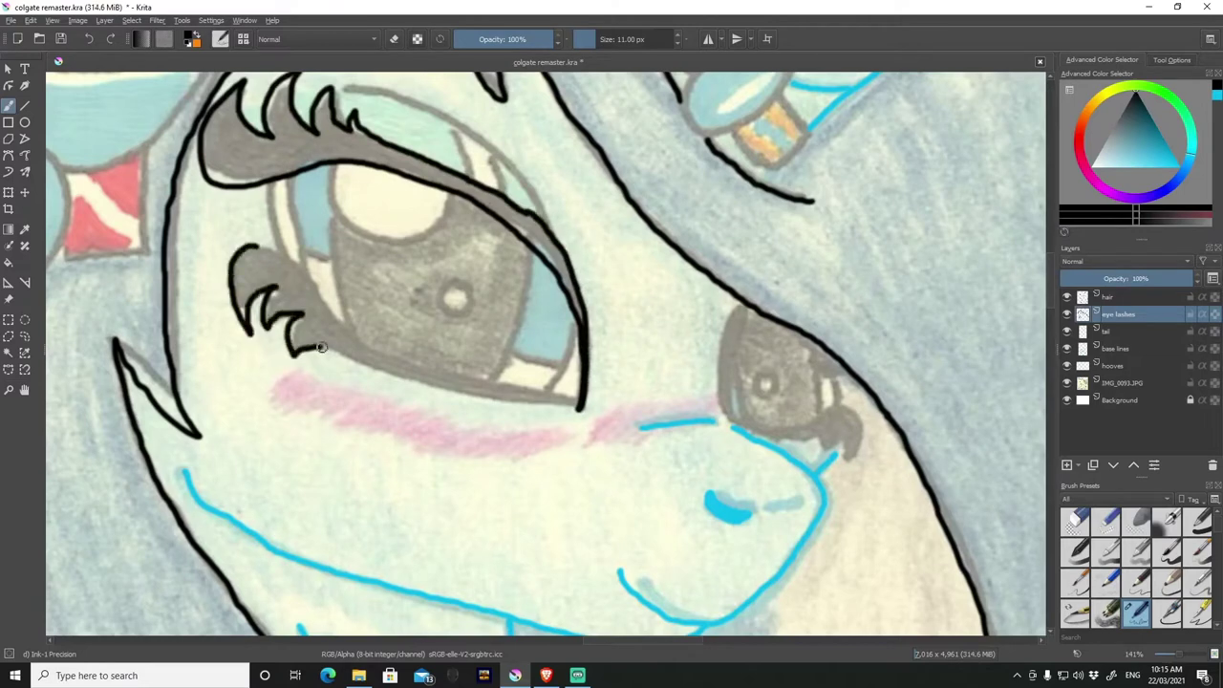
mouse_move(322, 348)
left_mouse_down()
mouse_move(577, 399)
mouse_move(827, 380)
mouse_move(864, 463)
mouse_move(733, 438)
left_mouse_up()
scroll(832, 429, "up", 3)
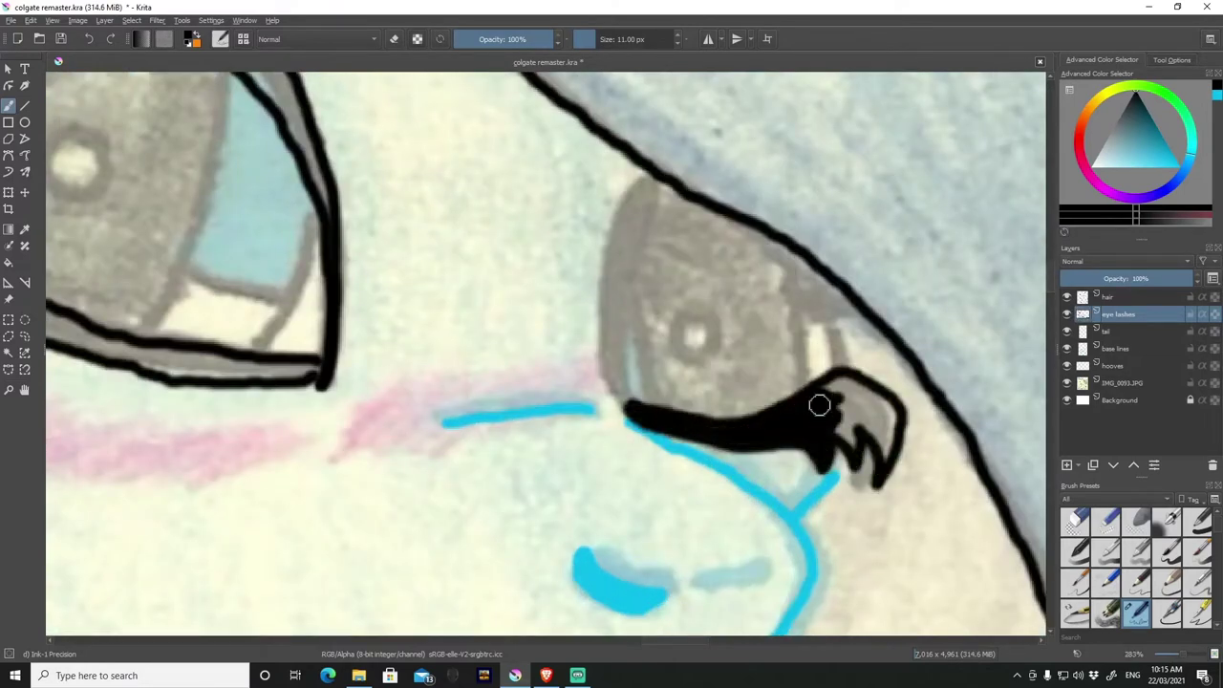
mouse_move(630, 411)
left_mouse_down()
mouse_move(628, 273)
mouse_move(606, 354)
mouse_move(621, 205)
mouse_move(653, 184)
left_mouse_up()
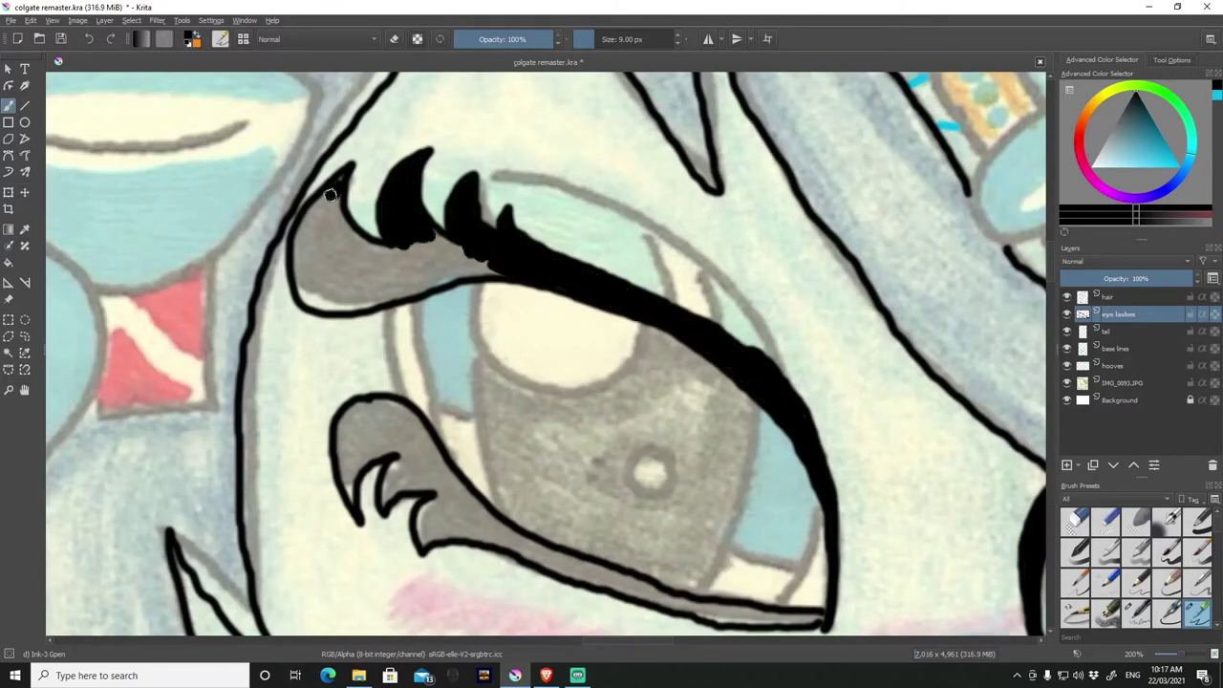
Paint the upper and lower eyelashes solid black and thicken the lower eyelid line.
left_click_drag(331, 221, 333, 222)
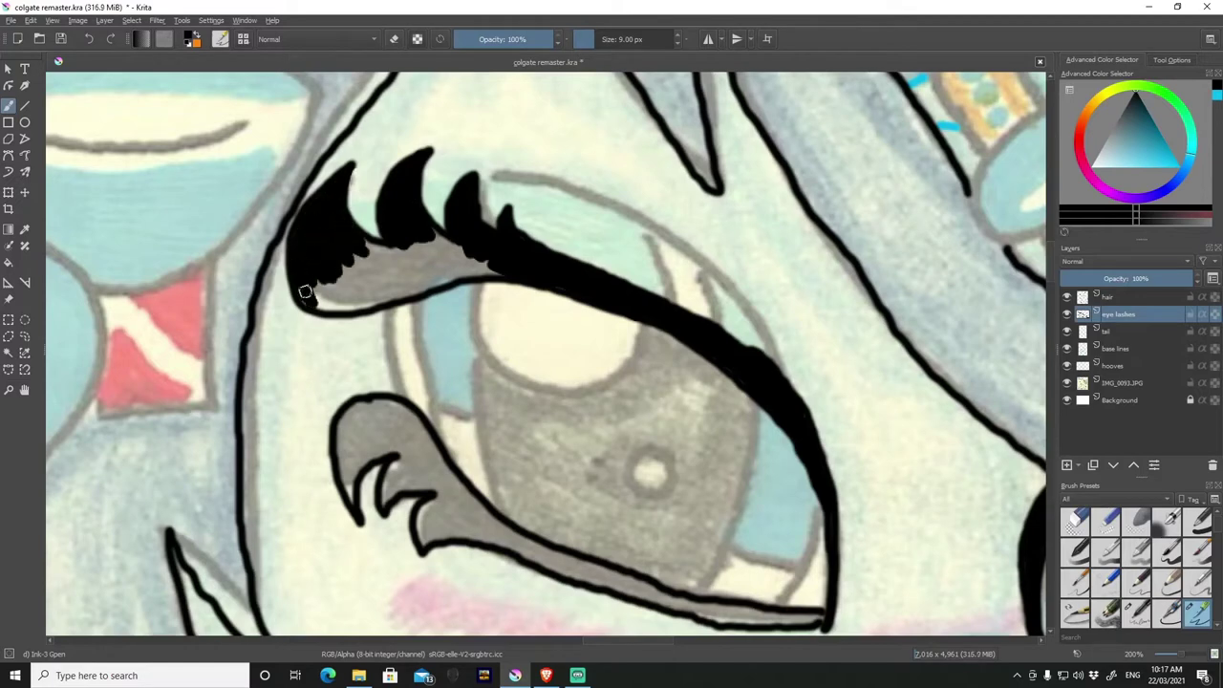
scroll(354, 271, "up", 1)
mouse_move(354, 268)
left_mouse_down()
mouse_move(295, 262)
mouse_move(443, 210)
mouse_move(421, 229)
left_mouse_up()
scroll(399, 280, "down", 2)
scroll(636, 584, "up", 2)
mouse_move(608, 470)
left_mouse_down()
mouse_move(704, 487)
mouse_move(538, 429)
mouse_move(325, 304)
mouse_move(306, 332)
left_mouse_up()
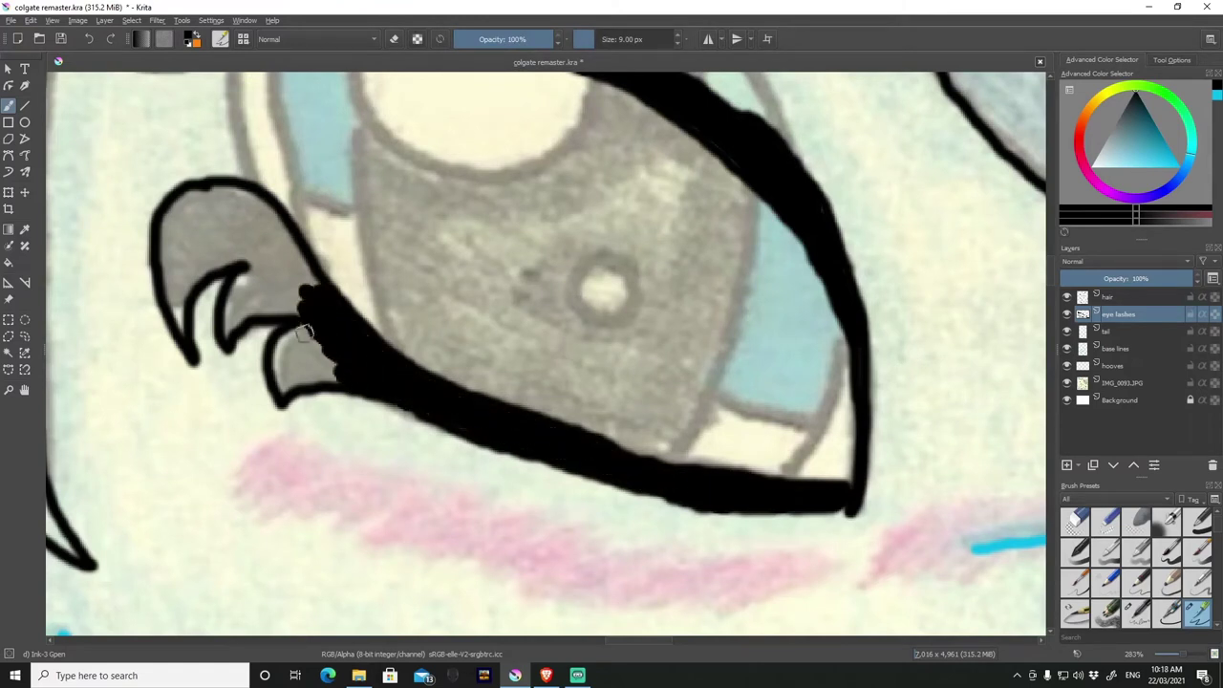
left_click_drag(229, 329, 291, 289)
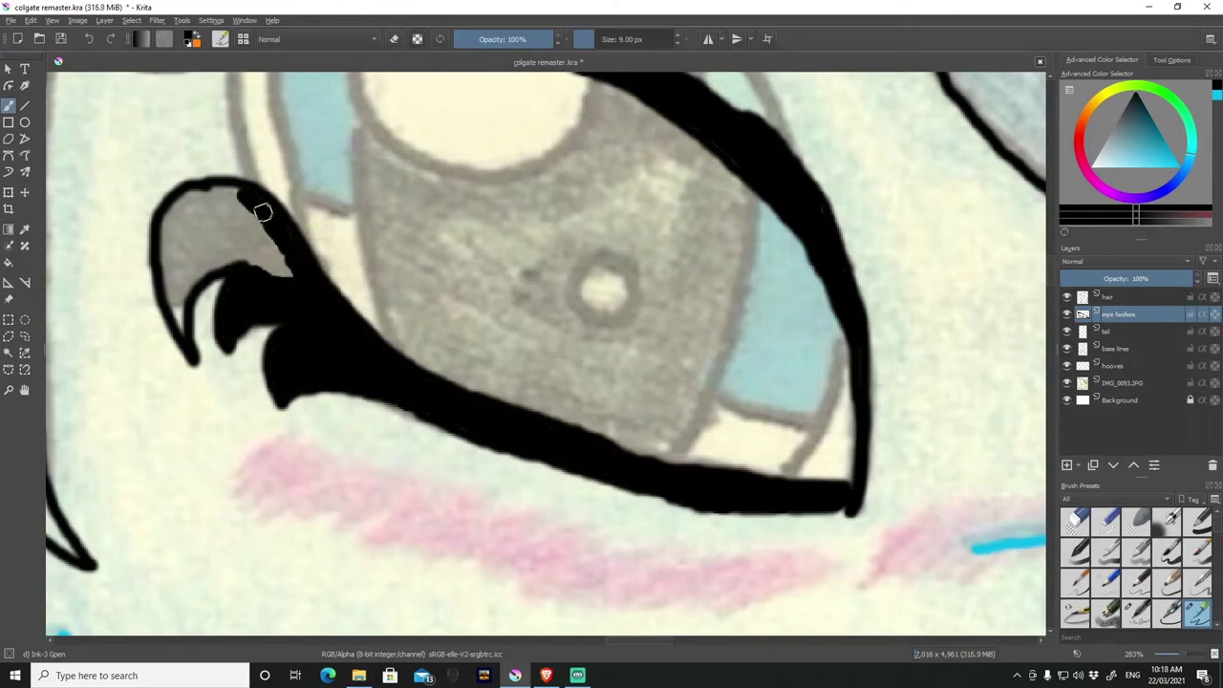
mouse_move(174, 206)
left_mouse_down()
mouse_move(177, 254)
mouse_move(222, 250)
left_mouse_up()
Ink a short stroke along the eye's edge on the eye layer with the fine brush.
key("1")
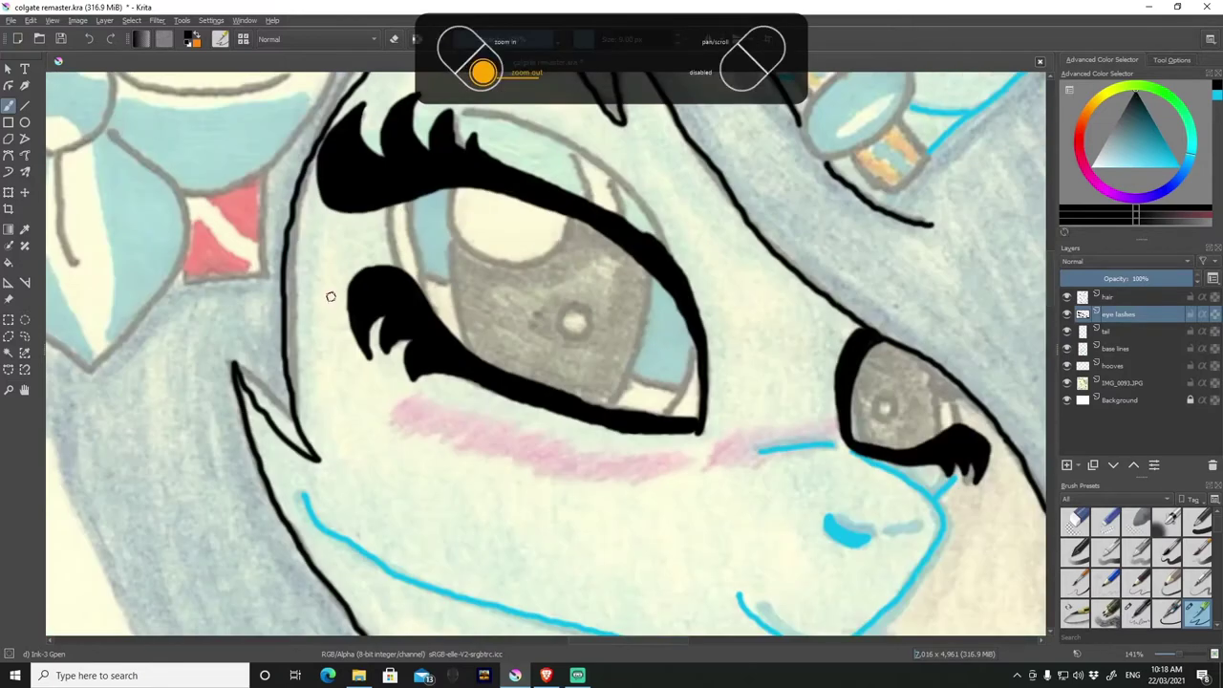
left_click(1108, 331)
left_click(1136, 611)
scroll(636, 301, "up", 3)
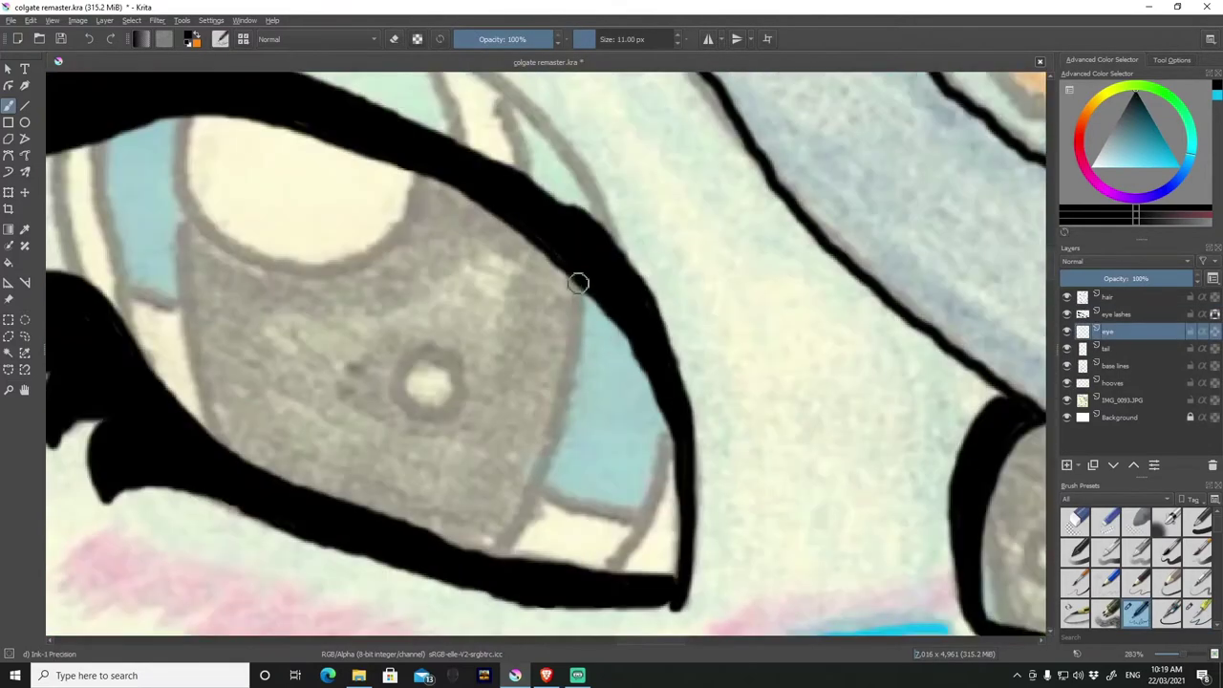
left_click_drag(666, 423, 622, 554)
scroll(622, 554, "down", 2)
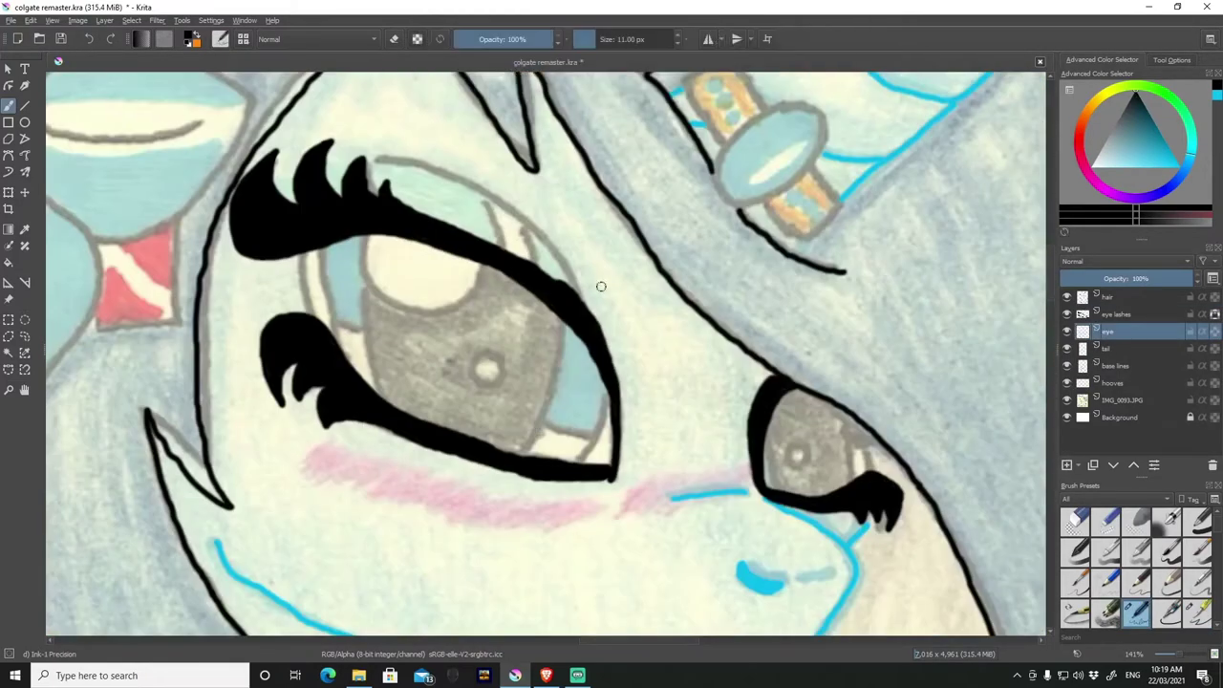
Airbrush blue irises into the left and right eyes with a soft airbrush.
left_click(1193, 160)
left_click(1169, 153)
left_click(1166, 519)
mouse_move(464, 344)
left_mouse_down()
mouse_move(354, 258)
mouse_move(459, 382)
mouse_move(546, 300)
left_mouse_up()
left_click_drag(1189, 278, 1144, 278)
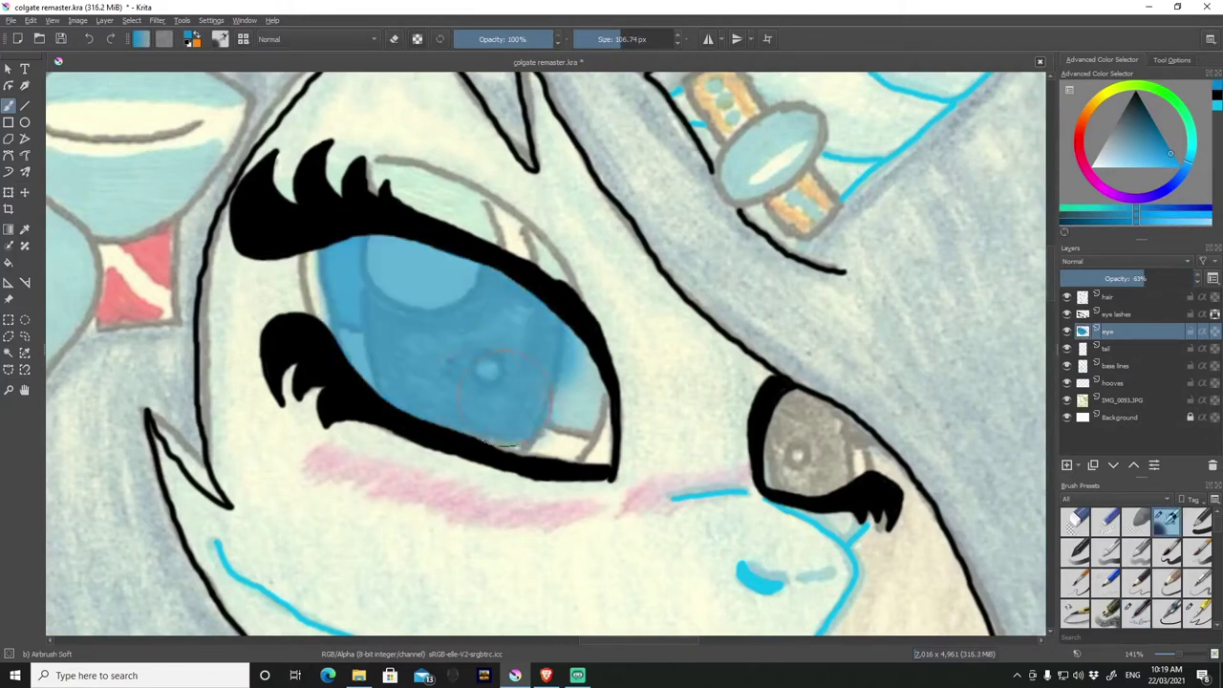
left_click_drag(573, 382, 540, 410)
left_click_drag(1151, 277, 1194, 278)
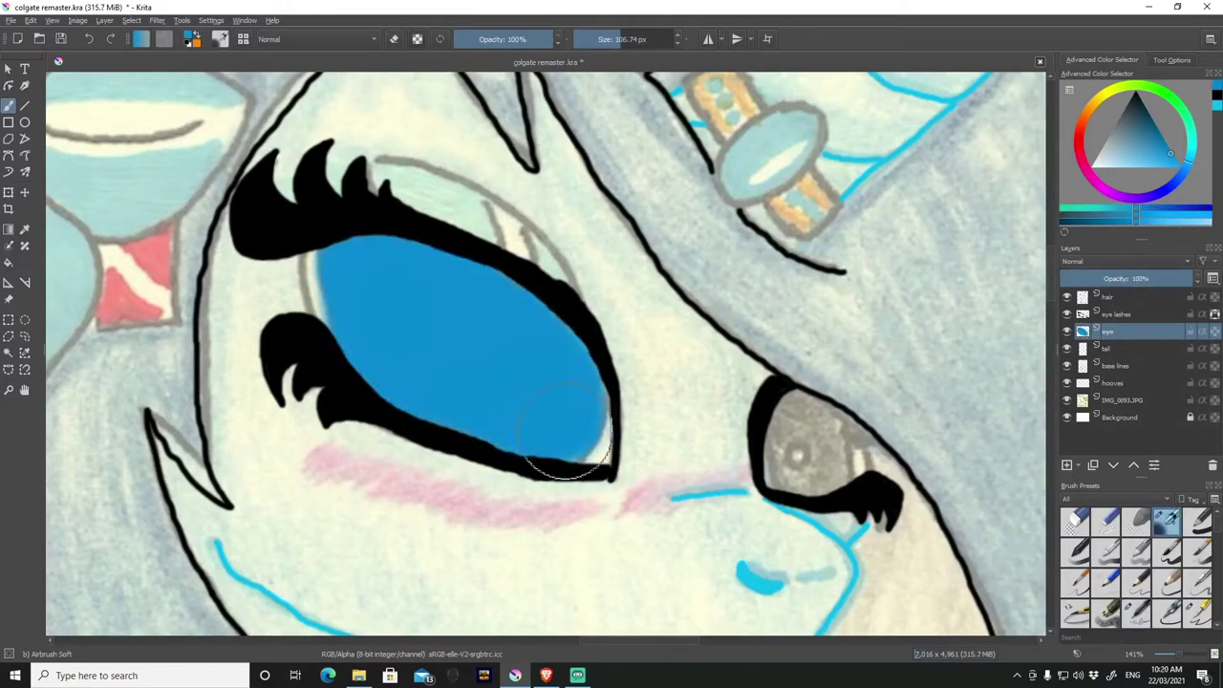
left_click_drag(616, 39, 636, 39)
mouse_move(812, 430)
left_mouse_down()
mouse_move(841, 468)
mouse_move(859, 449)
mouse_move(774, 468)
left_mouse_up()
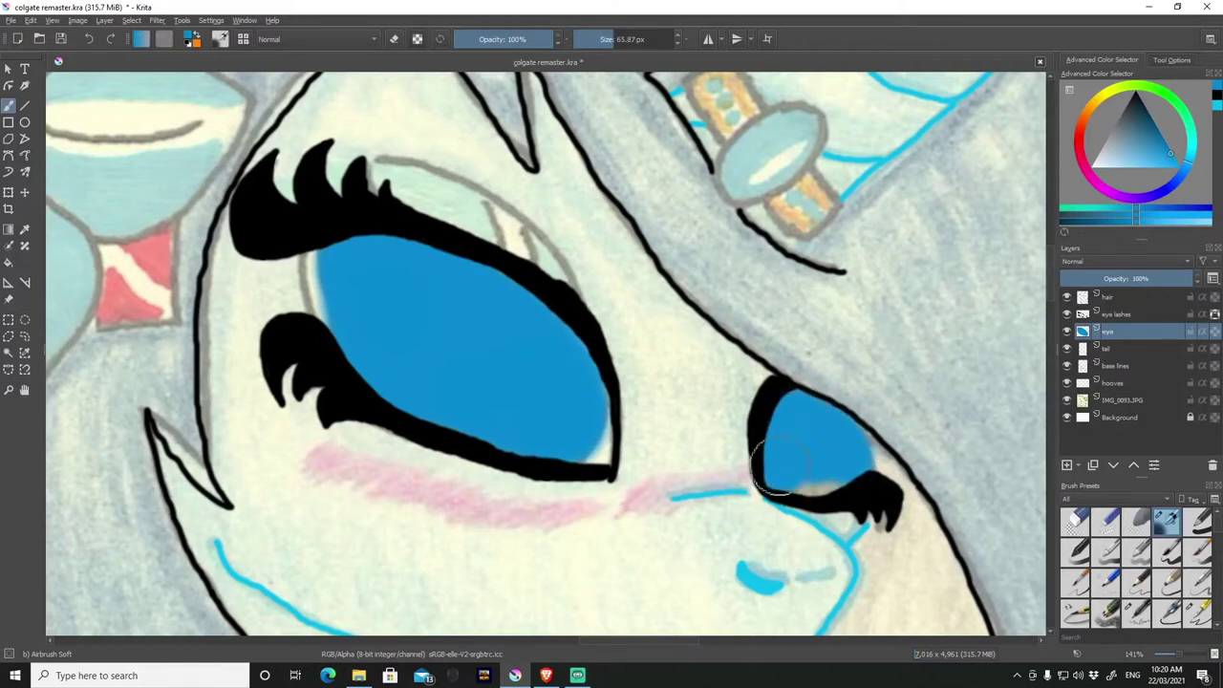
Paint large dark brown pupils over both irises at 74% opacity and add a new layer.
left_click_drag(1194, 278, 1159, 278)
left_click(1133, 101)
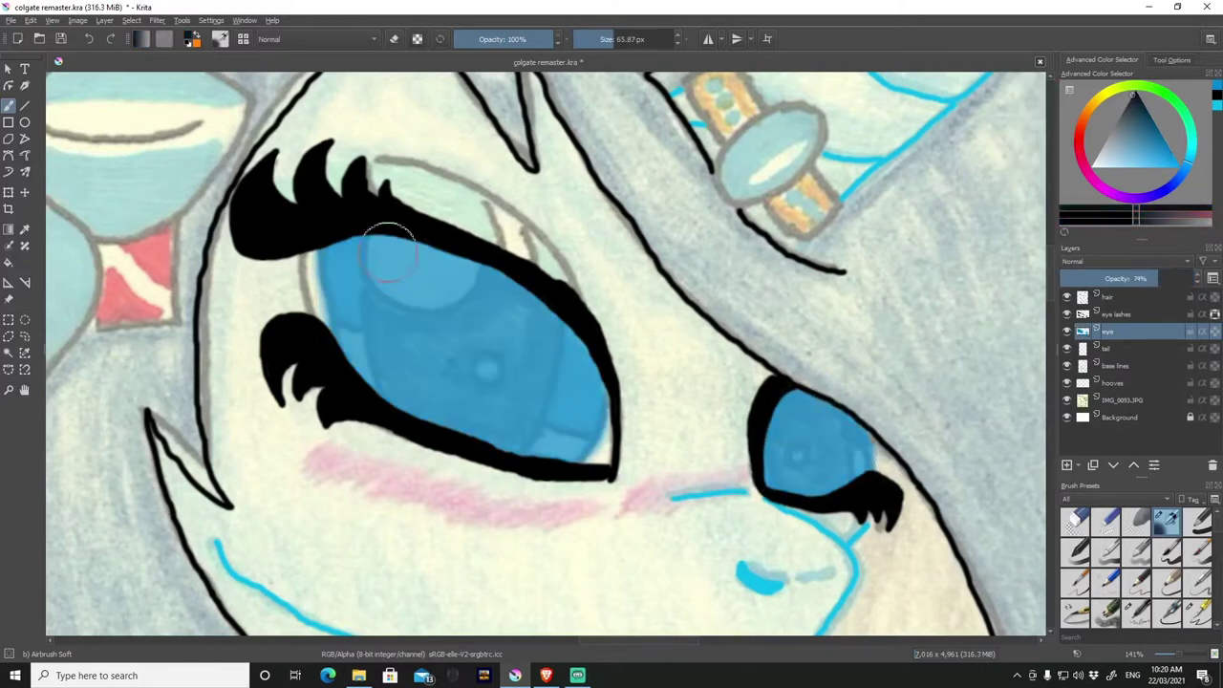
left_click_drag(387, 256, 404, 264)
mouse_move(520, 315)
left_mouse_down()
mouse_move(535, 335)
mouse_move(390, 273)
mouse_move(420, 351)
mouse_move(477, 420)
left_mouse_up()
mouse_move(784, 449)
left_mouse_down()
mouse_move(819, 469)
mouse_move(793, 420)
left_mouse_up()
key("Insert")
Name the new layer 'eye white' and paint white eye whites in both eyes.
type("eye white")
key("Return")
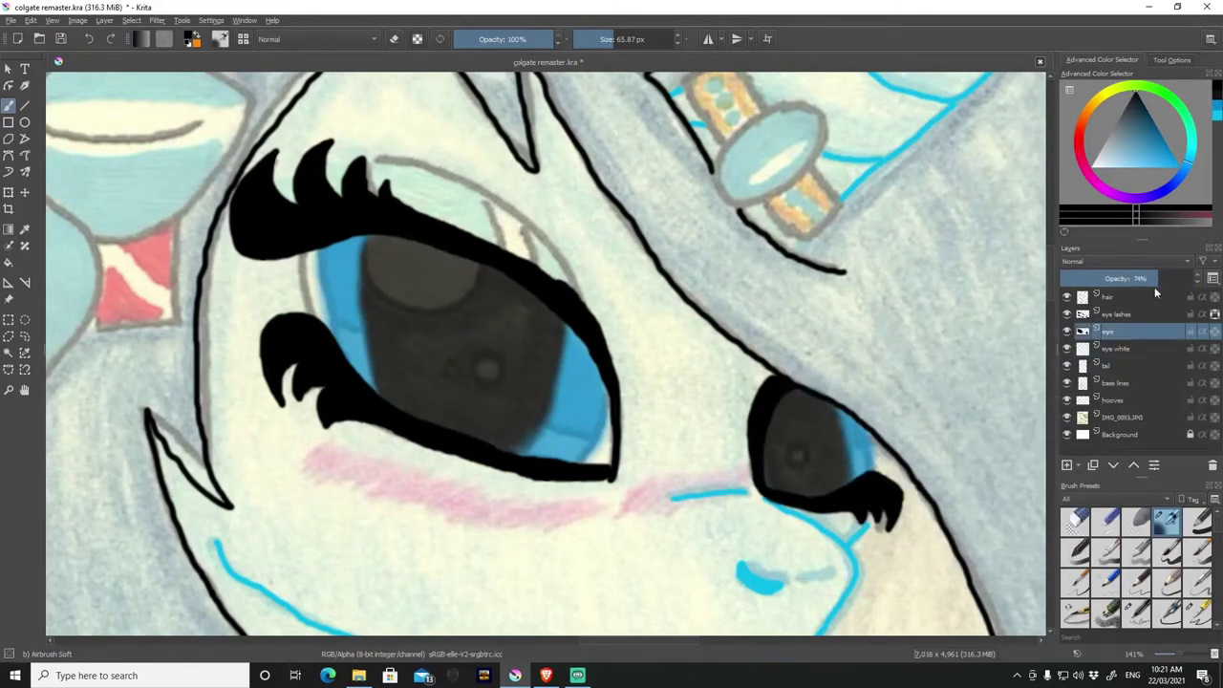
scroll(592, 468, "up", 1)
left_click_drag(590, 468, 545, 382)
left_click(1196, 615)
left_click(1066, 331)
mouse_move(573, 287)
left_mouse_down()
mouse_move(545, 334)
mouse_move(301, 345)
mouse_move(244, 260)
left_mouse_up()
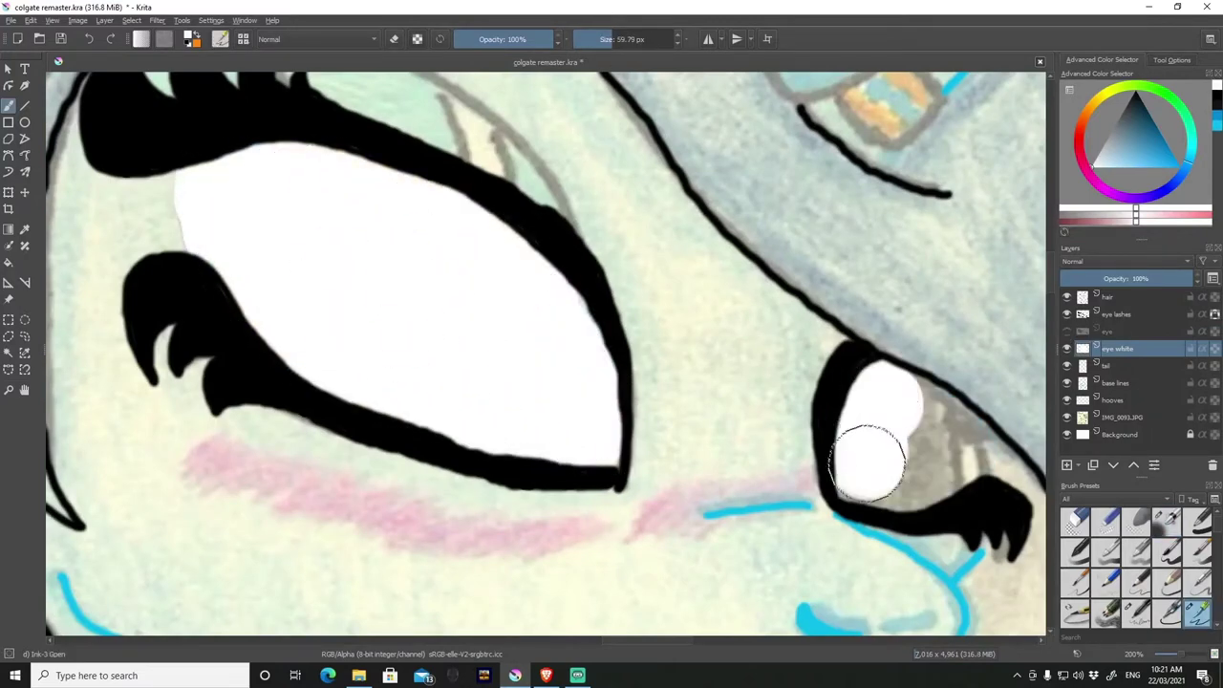
left_click(1066, 330)
Set the eye layer's opacity to 75%.
key("1")
left_click(1114, 317)
key("/")
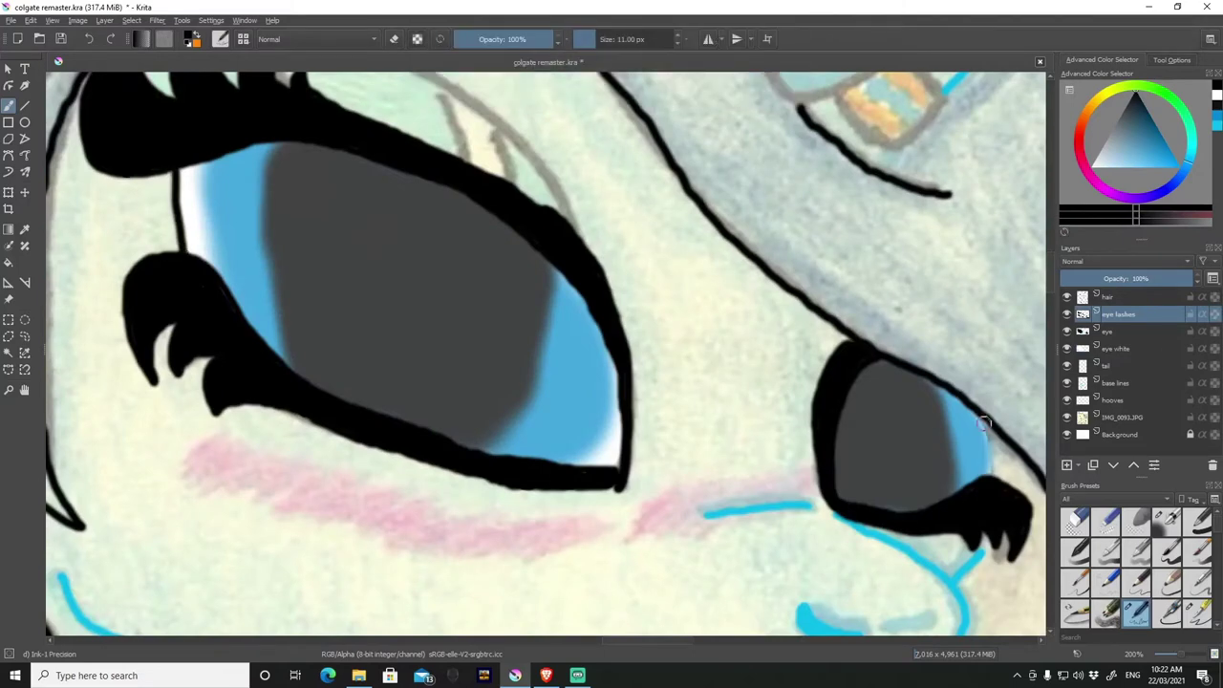
scroll(984, 423, "down", 1)
left_click(1109, 330)
left_click(1158, 278)
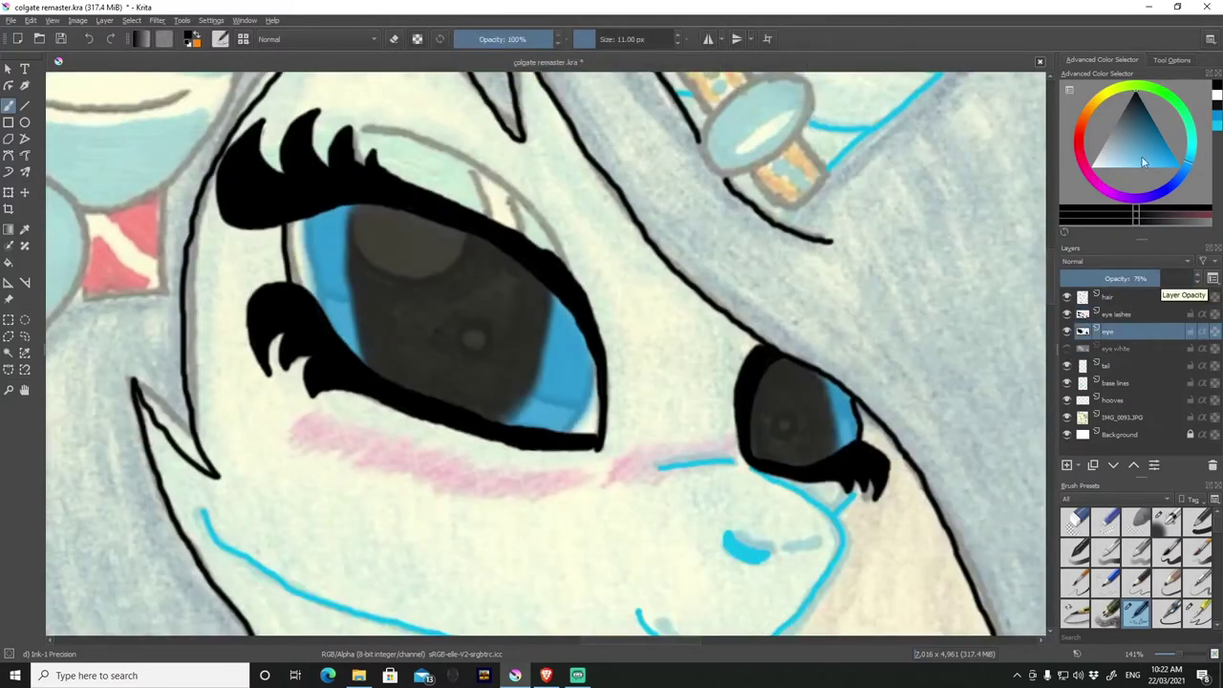
Dab soft white highlights over the pupils of both eyes with the airbrush.
left_click(1166, 521)
left_click(423, 334)
scroll(424, 334, "up", 1)
left_click_drag(299, 163, 382, 205)
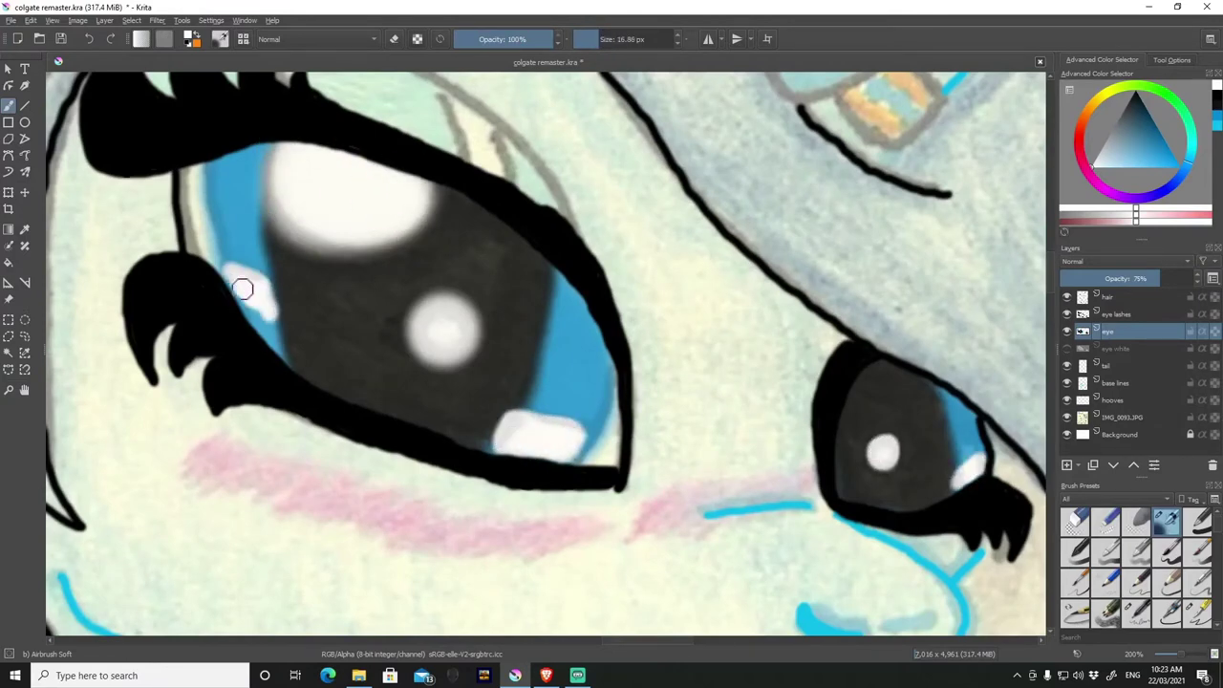
scroll(246, 279, "down", 4)
Add an 'eye shadow' layer above the eye layer and paint teal over both upper eyelids.
left_click(1066, 464)
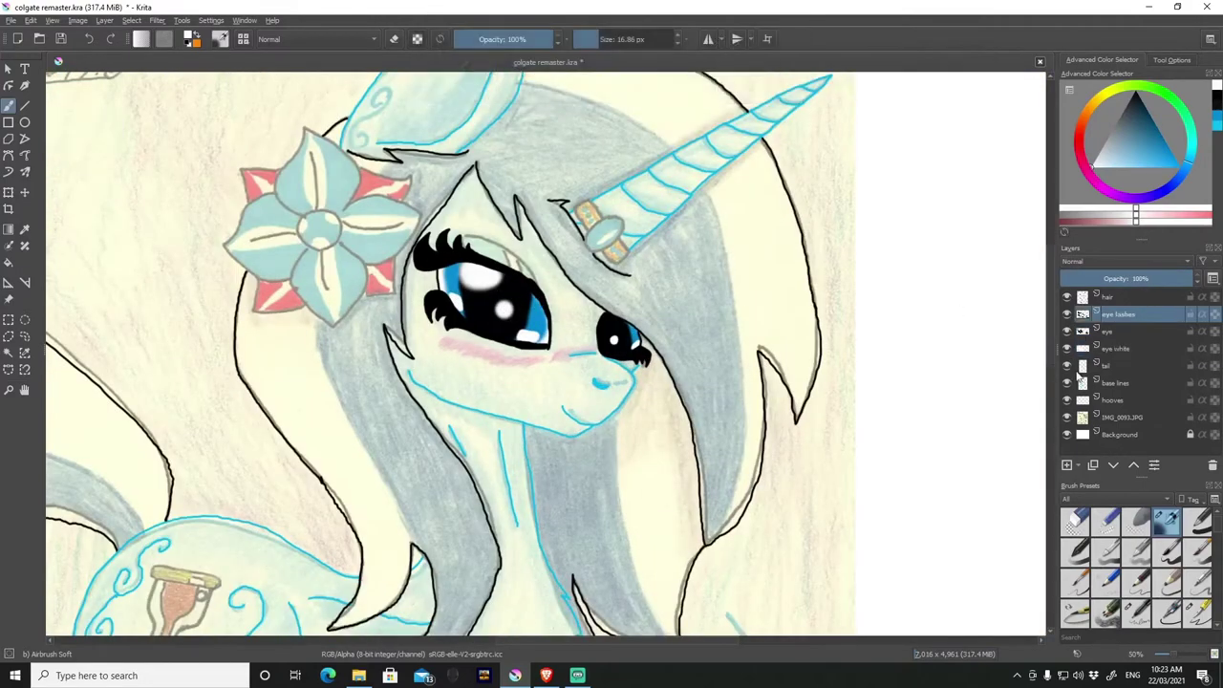
double_click(1094, 330)
type("eye shadow")
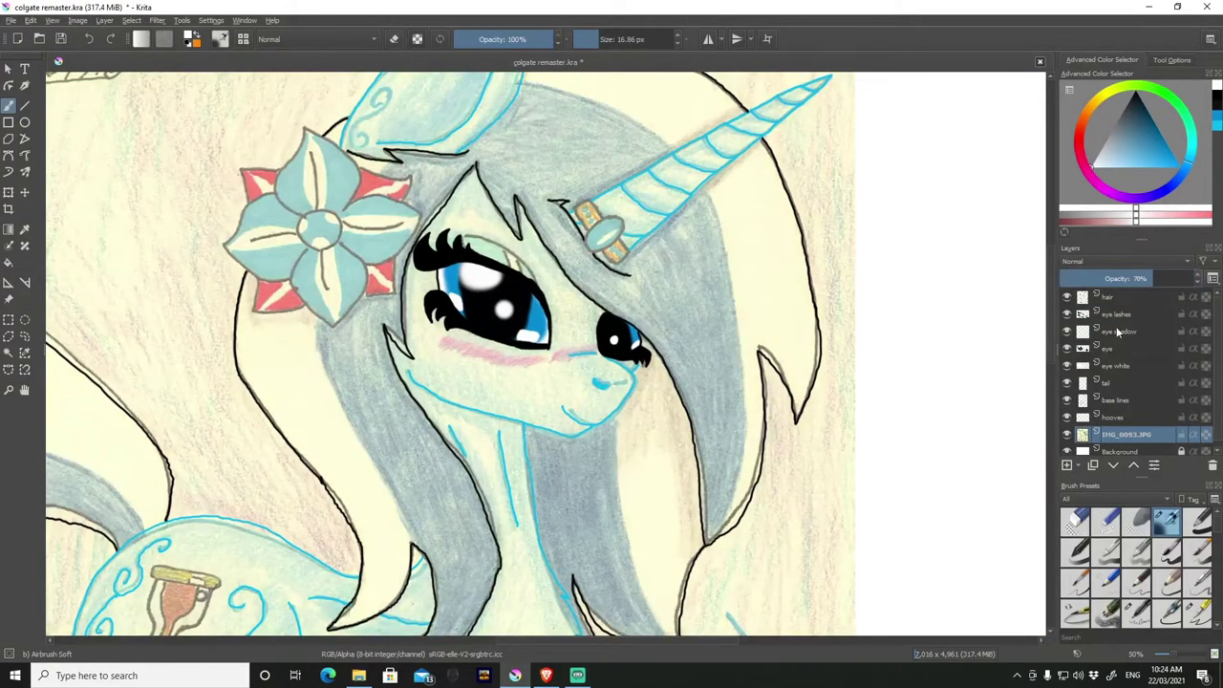
left_click(1173, 156)
key("slash")
scroll(538, 268, "up", 4)
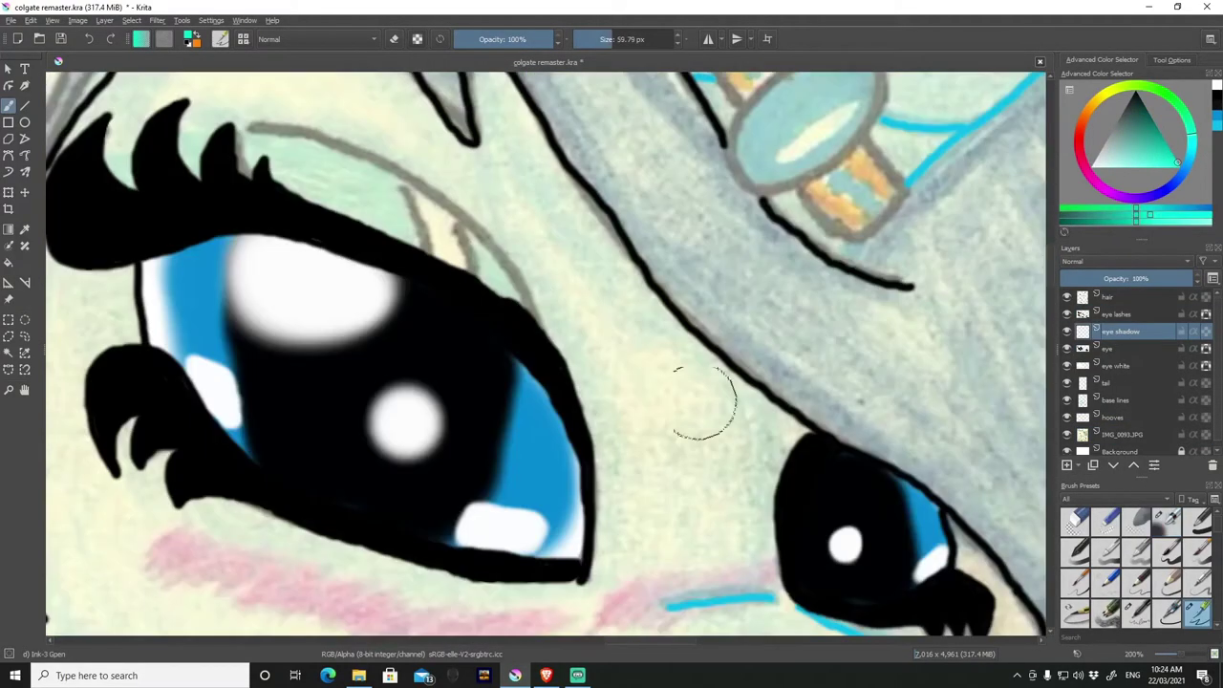
left_click_drag(466, 209, 111, 169)
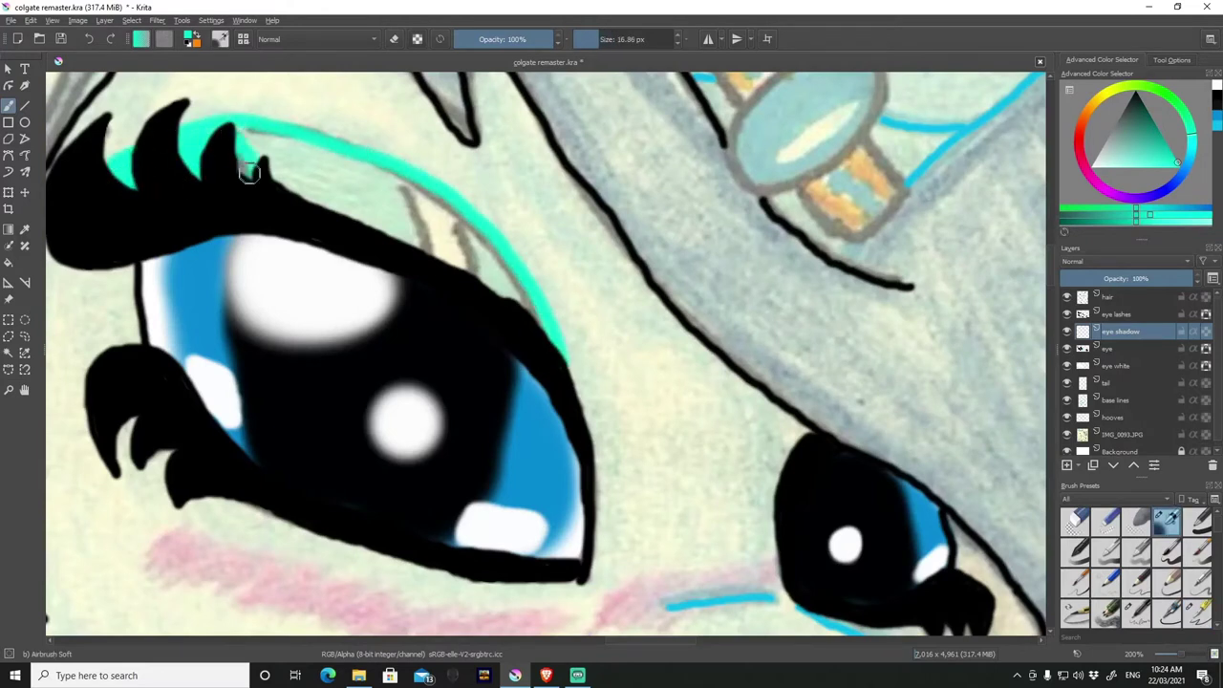
left_click_drag(248, 172, 376, 179)
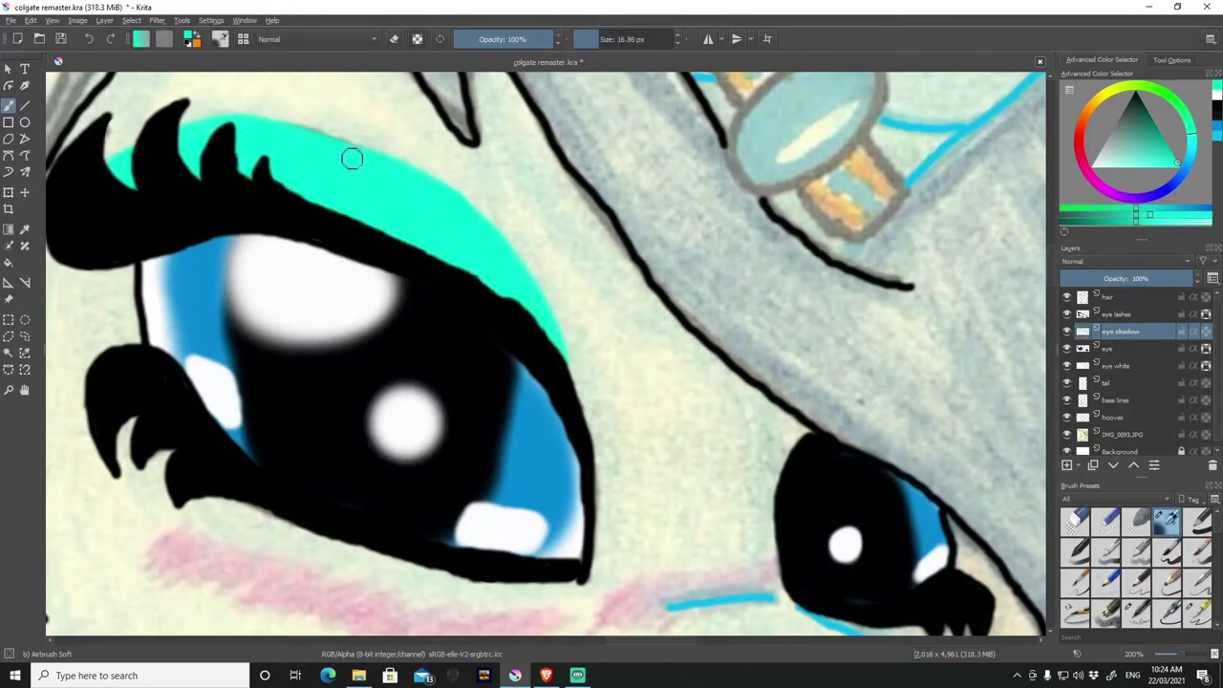
key("x")
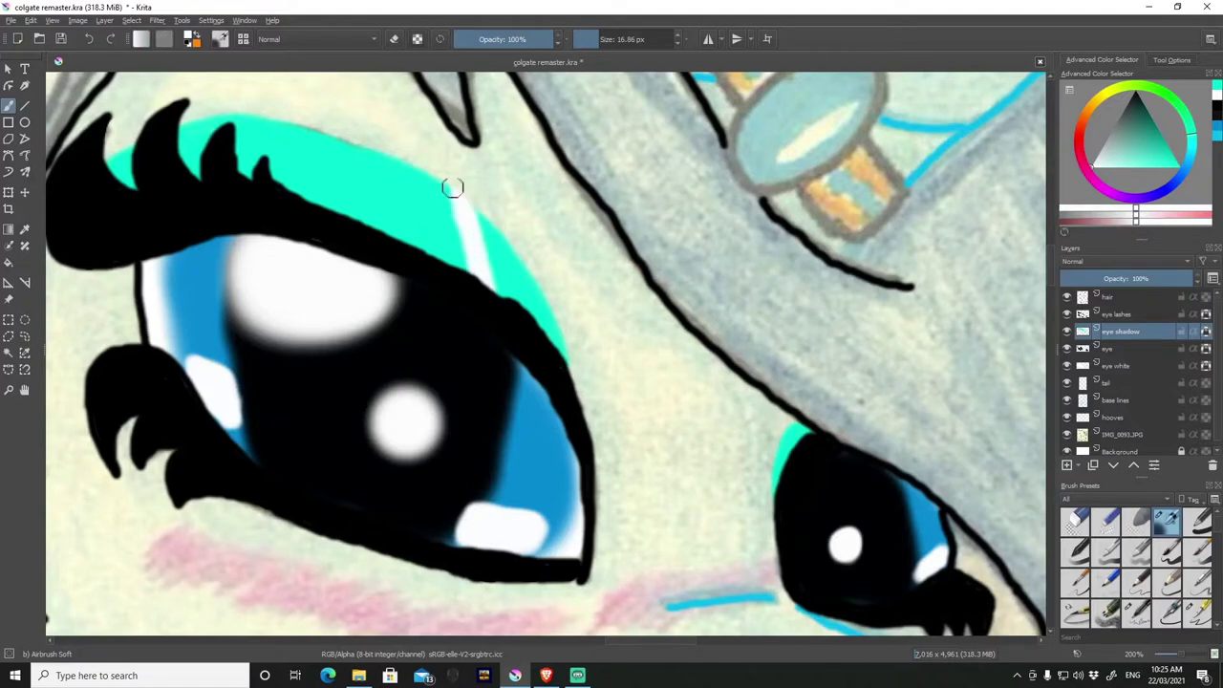
key("minus")
key("minus")
Outline the horn ring's gem in black and add a new layer with blue for the gem.
left_click(1118, 400)
type("horn ring gem")
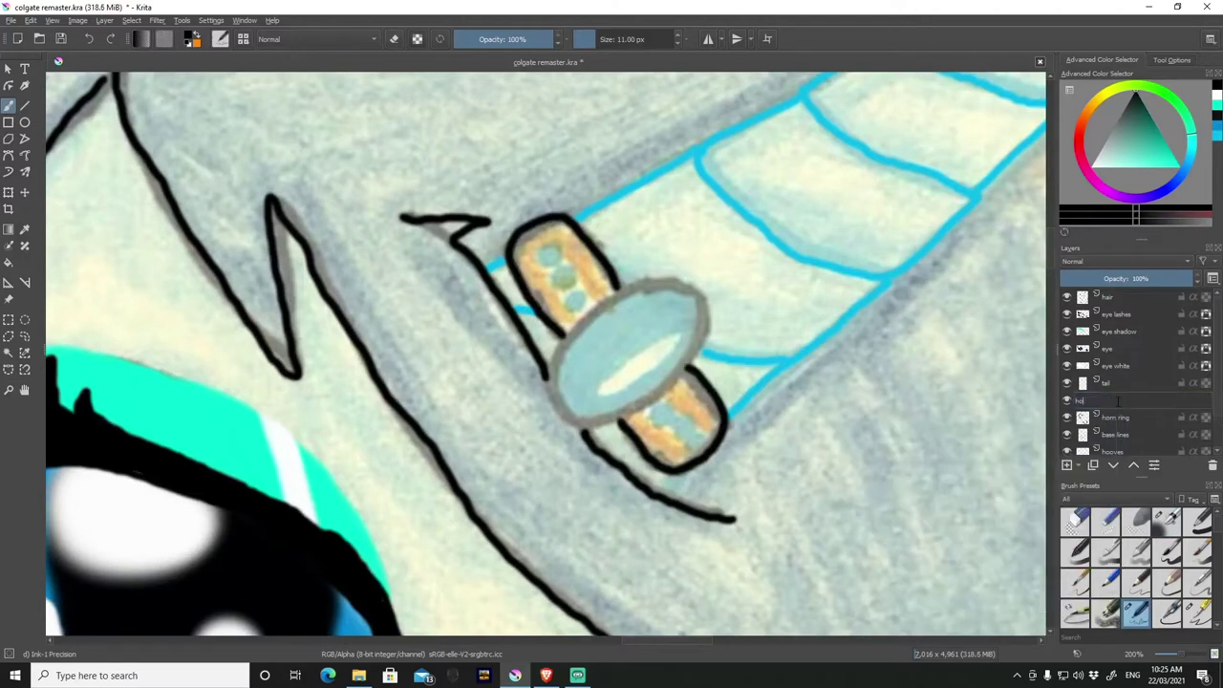
key("plus")
mouse_move(626, 277)
left_mouse_down()
mouse_move(645, 260)
mouse_move(702, 328)
mouse_move(566, 354)
left_mouse_up()
key("Insert")
left_click(1167, 162)
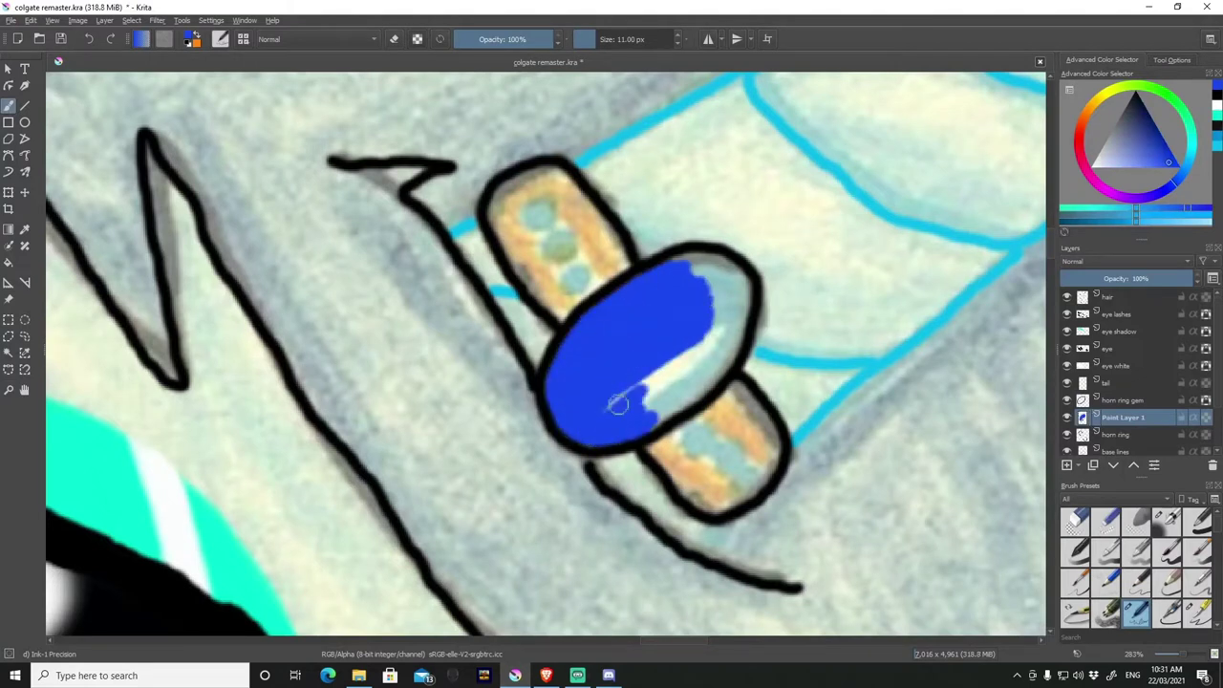
Airbrush a white shine on the gem and choose a purple colour.
left_click(1165, 519)
left_click_drag(711, 320, 606, 401)
left_click(218, 38)
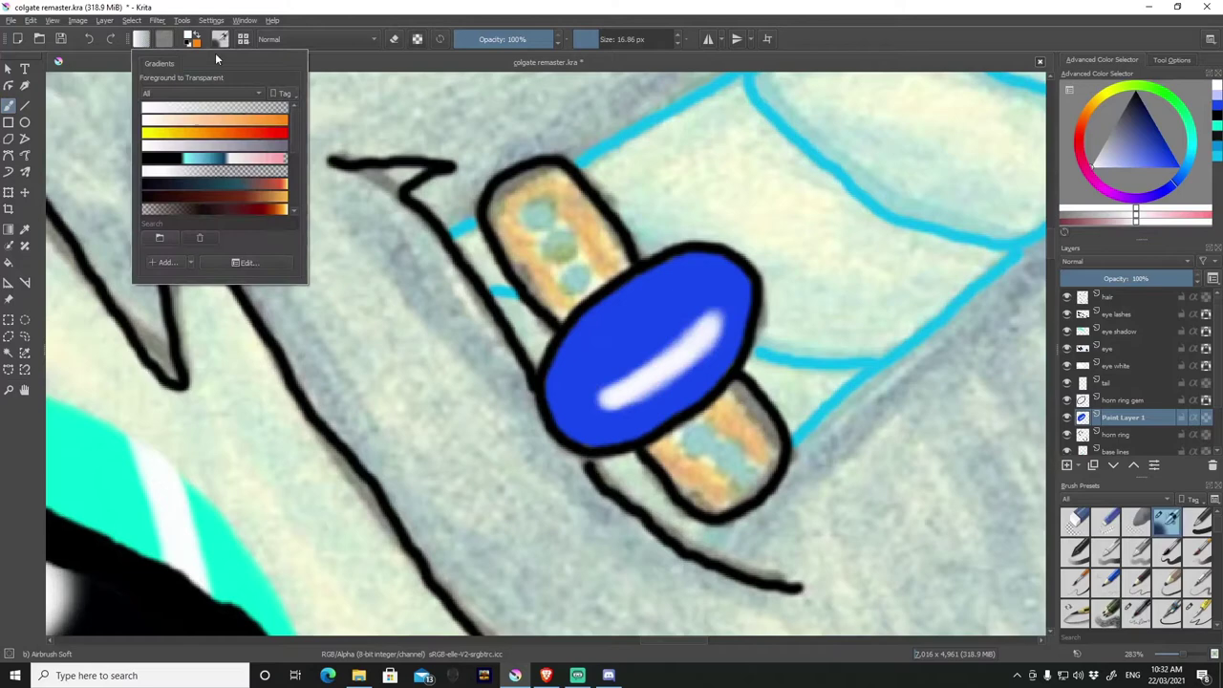
left_click(140, 38)
mouse_move(536, 276)
left_mouse_down()
mouse_move(546, 289)
mouse_move(726, 297)
mouse_move(628, 341)
mouse_move(622, 423)
left_mouse_up()
key("Return")
key("g")
Fill the gem with a purple-to-blue gradient and add a white highlight.
left_click(141, 38)
left_click(215, 126)
key("ctrl+z")
key("ctrl+z")
key("ctrl+z")
left_click_drag(627, 315, 604, 296)
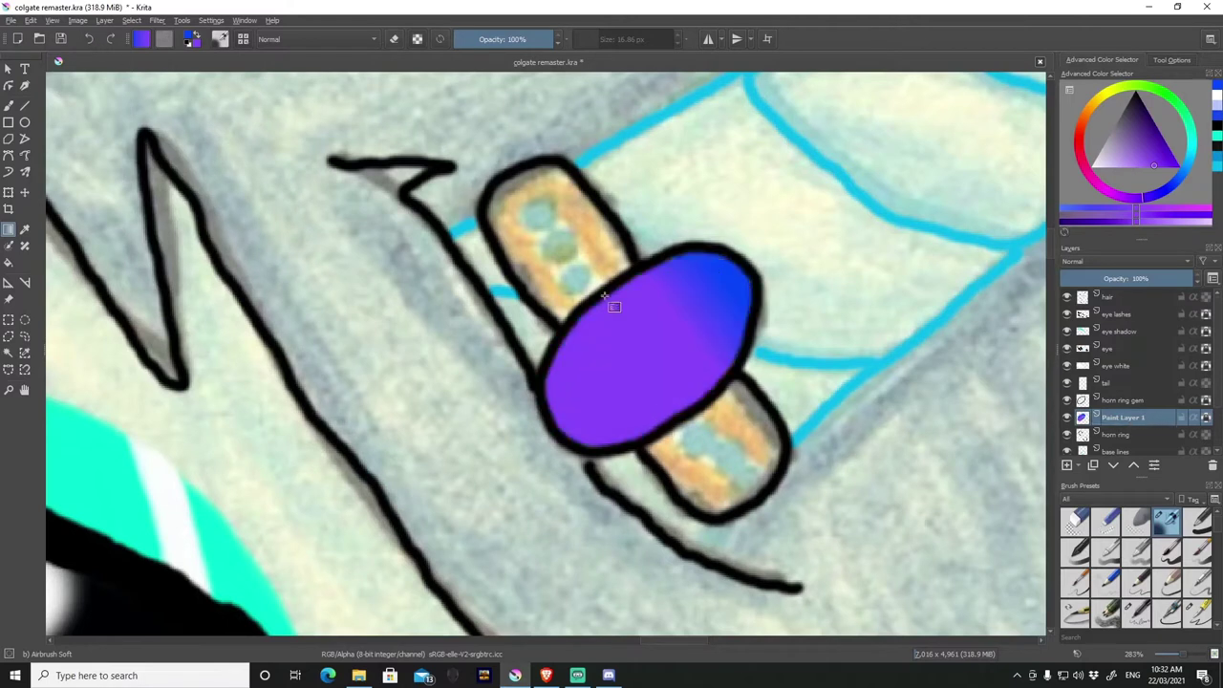
key("ctrl+z")
left_click_drag(669, 258, 605, 424)
key("b")
left_click_drag(721, 320, 616, 392)
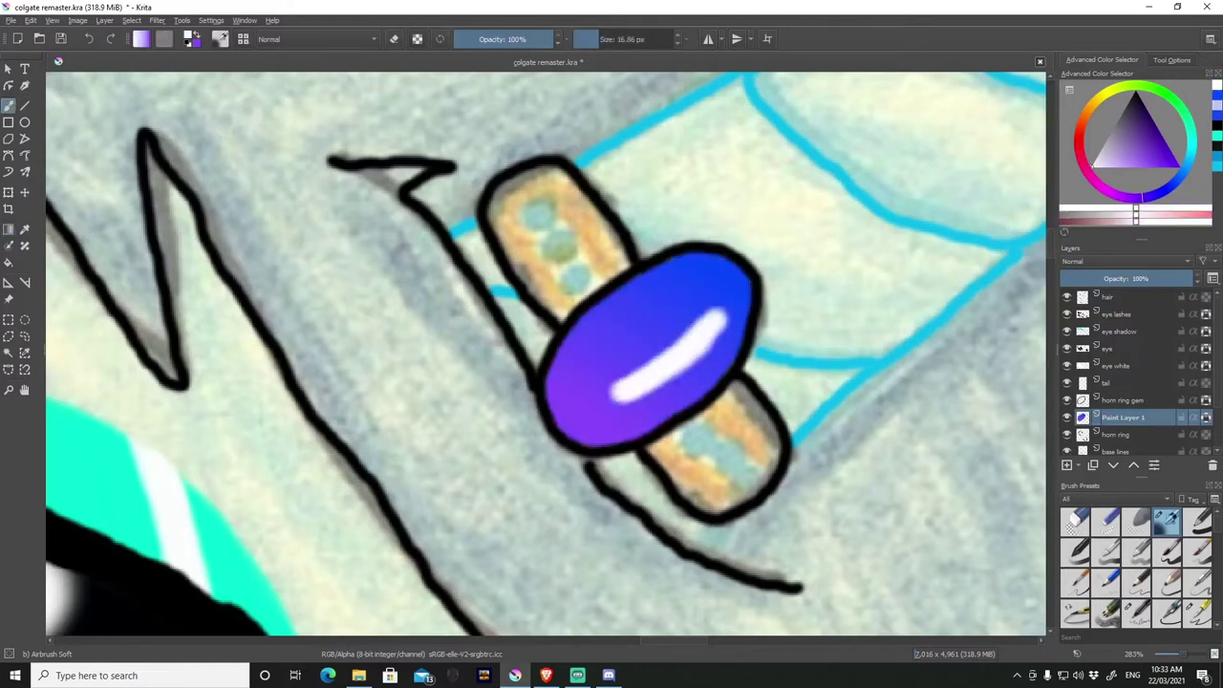
Add a layer below the horn ring and paint the upper and lower bands orange.
left_click(1066, 464)
left_click(1113, 464)
left_click(1131, 134)
left_click(1122, 215)
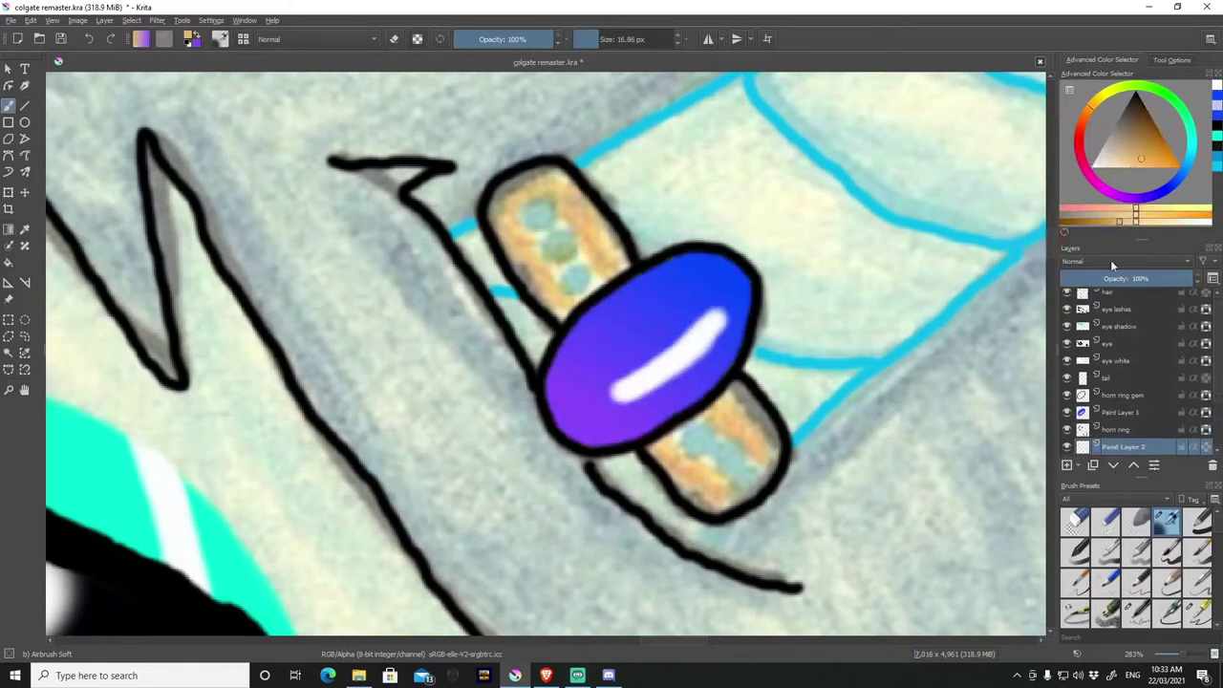
key("slash")
left_click_drag(501, 222, 604, 250)
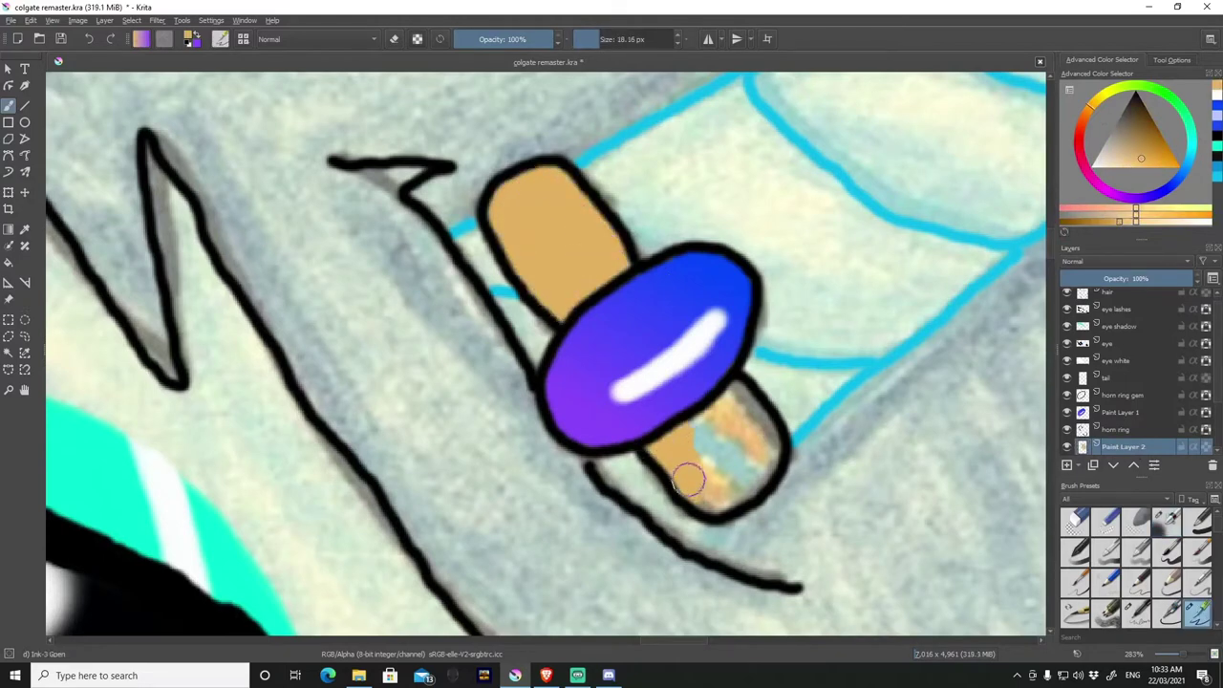
left_click_drag(688, 481, 729, 441)
Try blue pointillism dots on the upper band, then undo them.
left_click(191, 39)
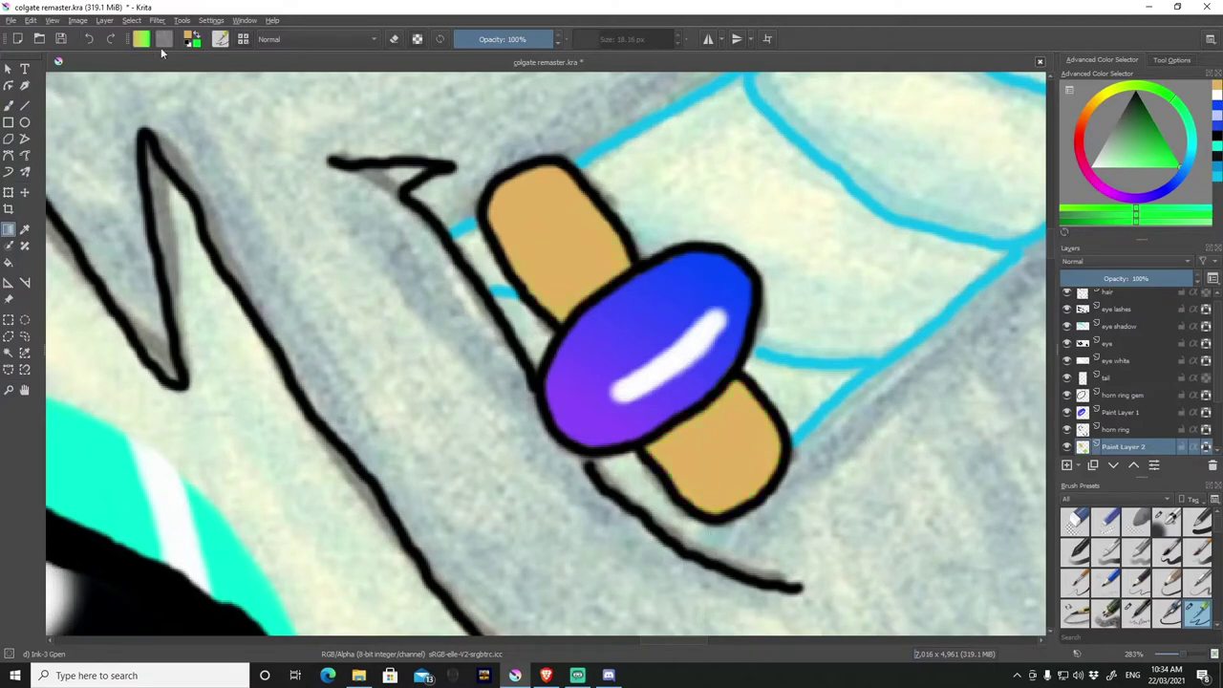
scroll(1200, 558, "down", 5)
left_click(1198, 544)
left_click_drag(521, 205, 573, 253)
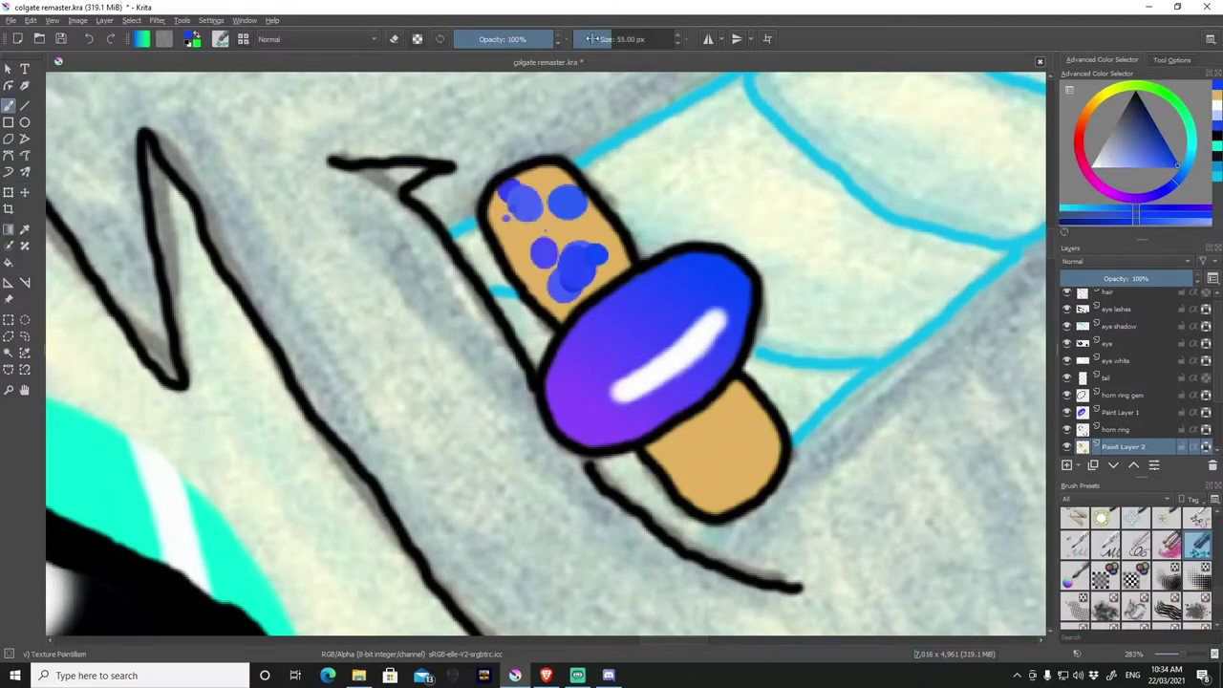
left_click_drag(507, 210, 580, 276)
key("ctrl+z")
key("ctrl+z")
key("/")
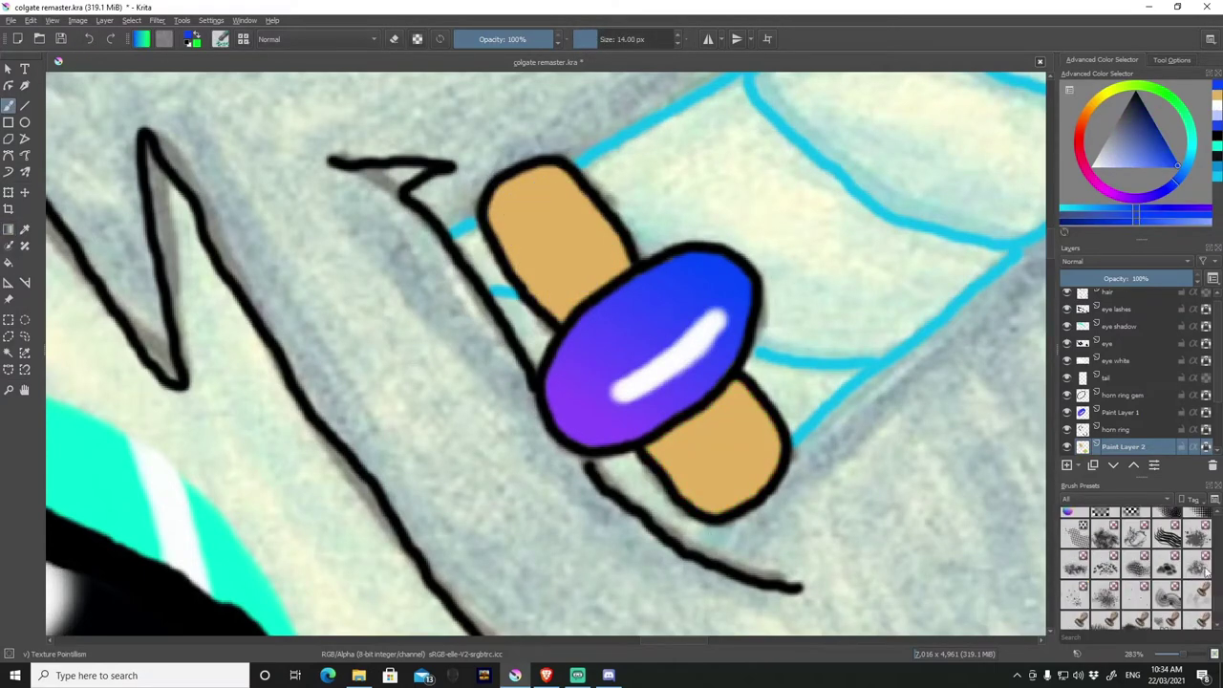
Stamp blue leaf stripes along the bands and brighten them with a dodge brush.
left_click_drag(716, 449, 754, 492)
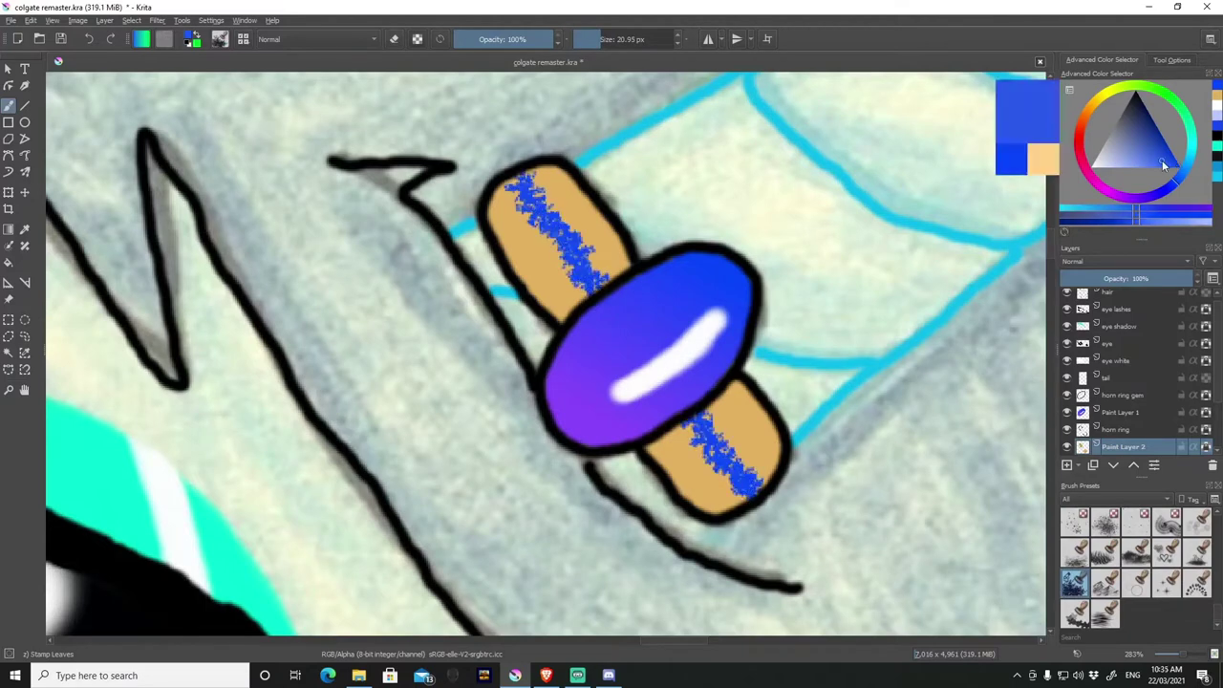
key("/")
left_click_drag(516, 182, 579, 265)
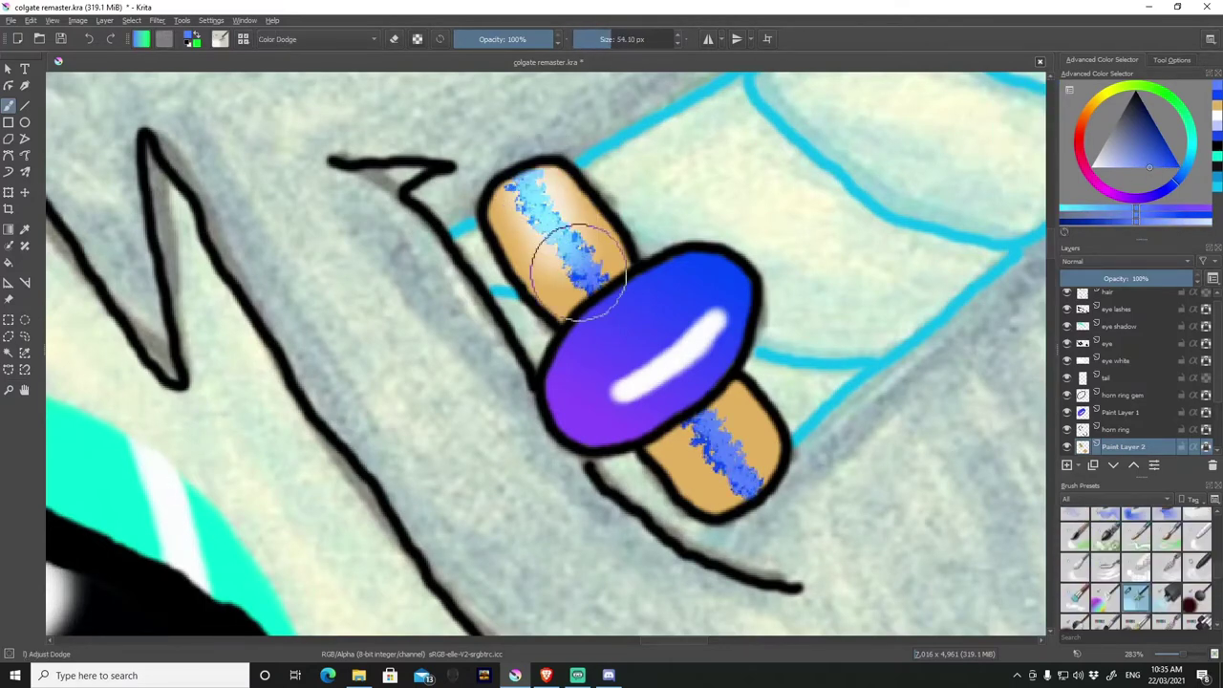
left_click_drag(669, 391, 754, 492)
key("minus")
key("minus")
key("minus")
key("minus")
Select the base lines layer, hide the reference photo and zoom out to the whole picture.
left_click(1180, 393)
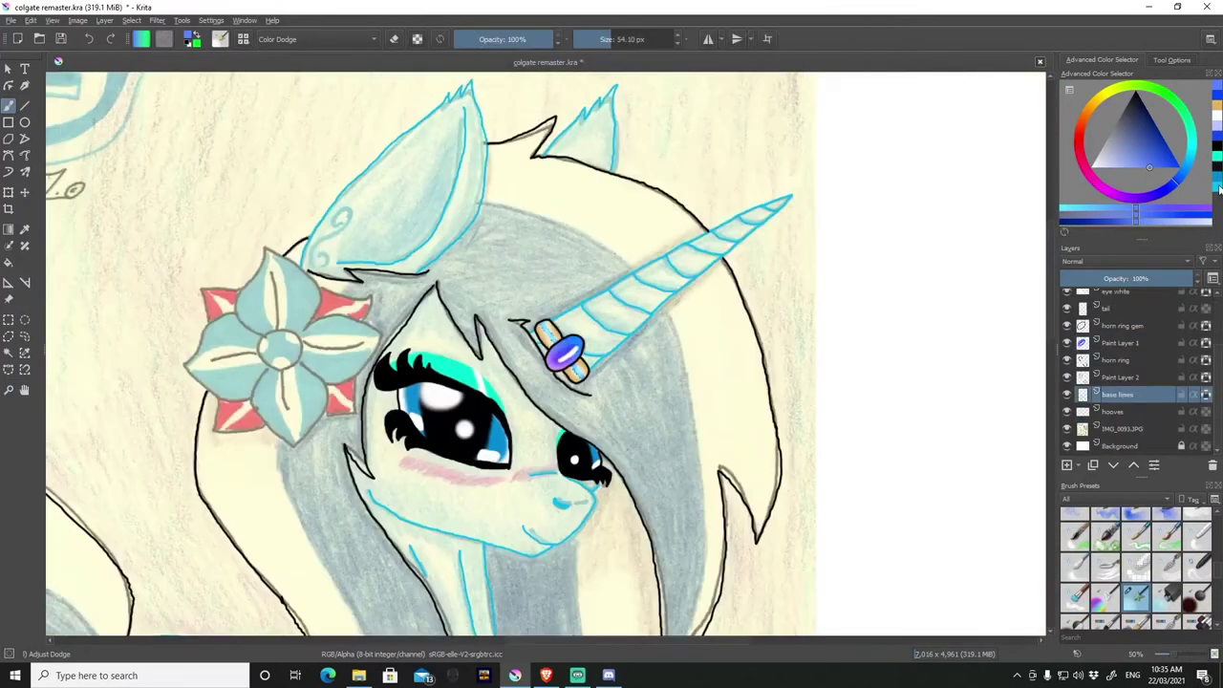
key("1")
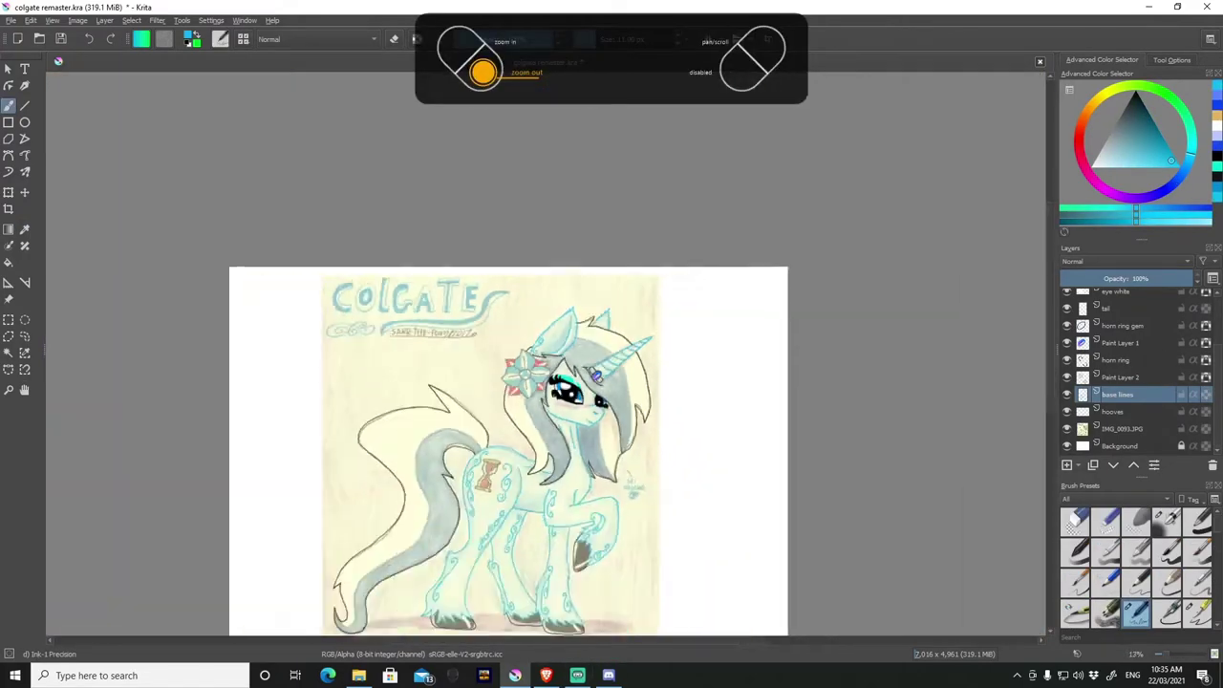
left_click(1067, 429)
key("minus")
key("minus")
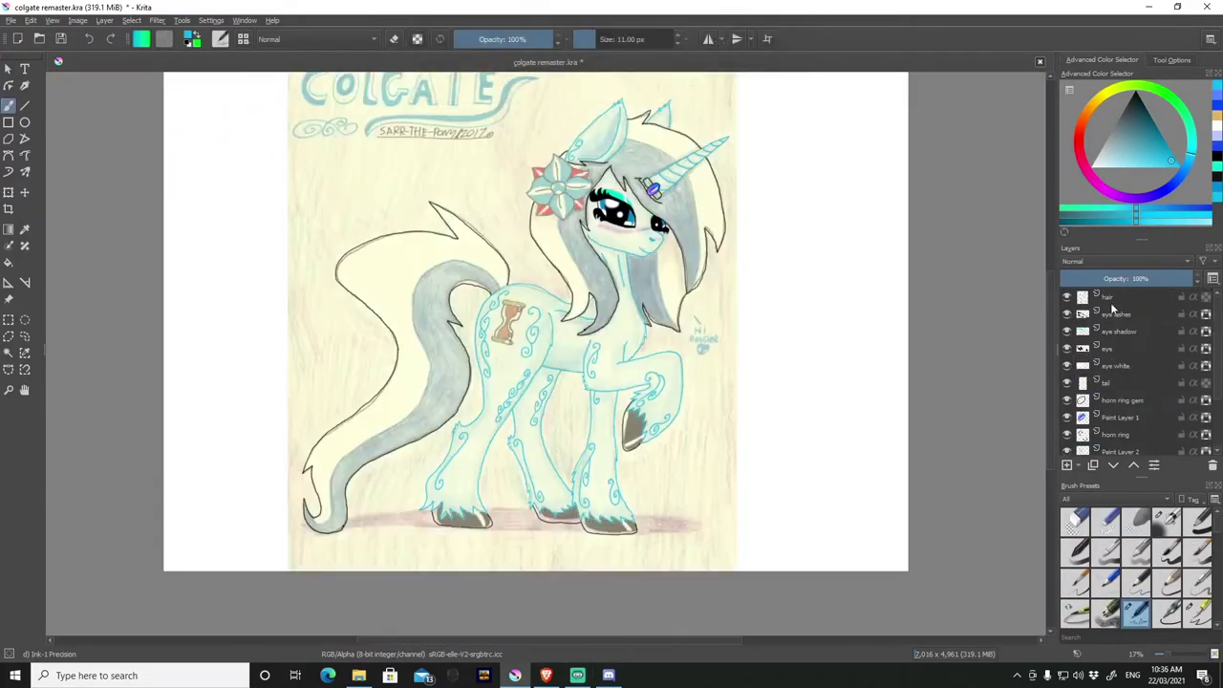
scroll(1119, 315, "up", 3)
type("flower hair pin")
Name the layer 'flower hair pin' and outline the flower's centre circle in black.
key("Return")
key("1")
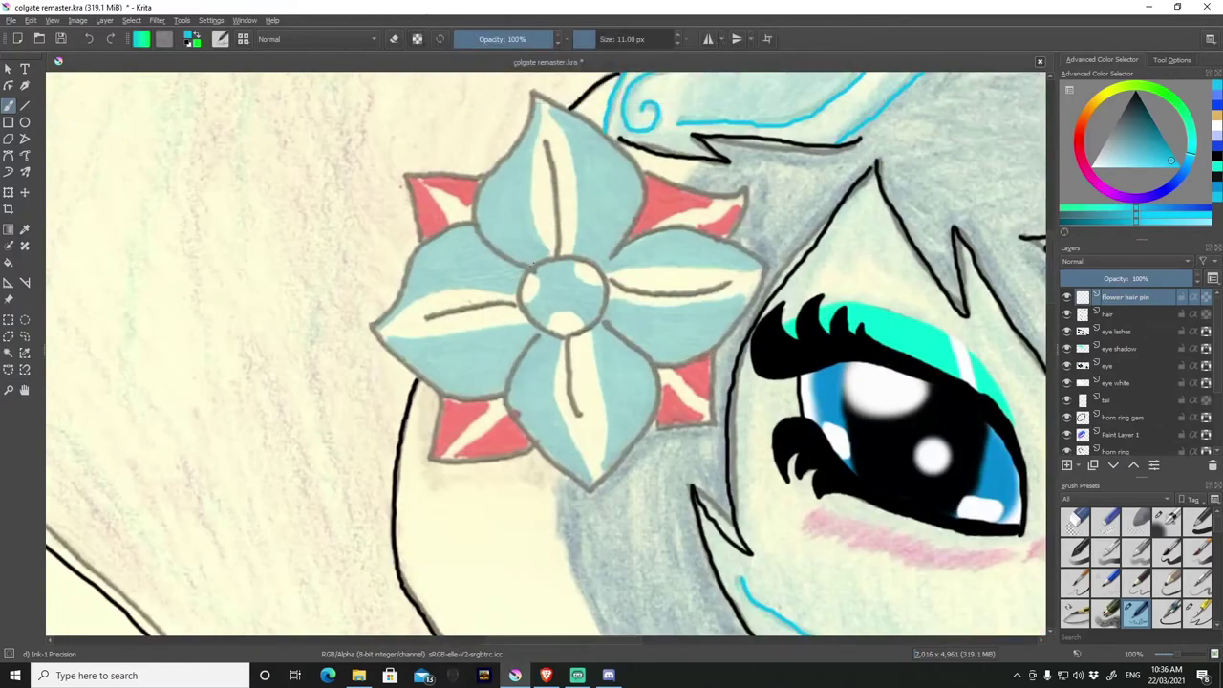
key("d")
left_click_drag(533, 265, 532, 328)
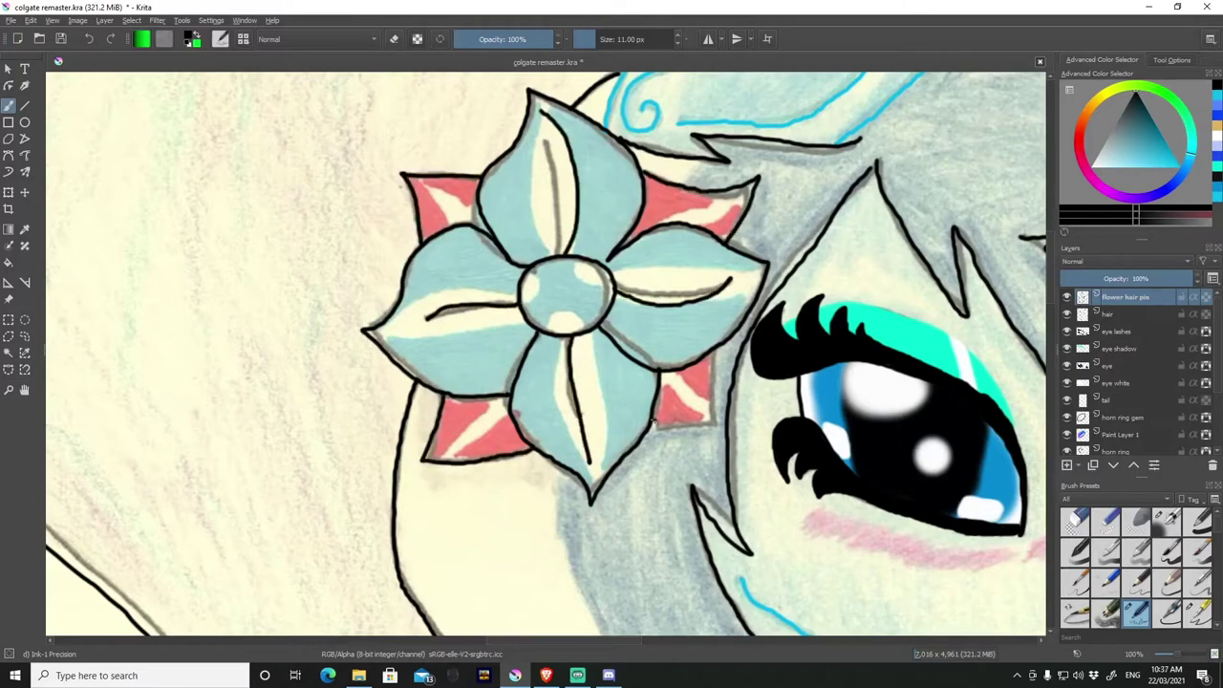
Add a layer named 'dirt' above the reference photo layer.
key("3")
key("2")
scroll(1135, 405, "down", 3)
left_click(1123, 429)
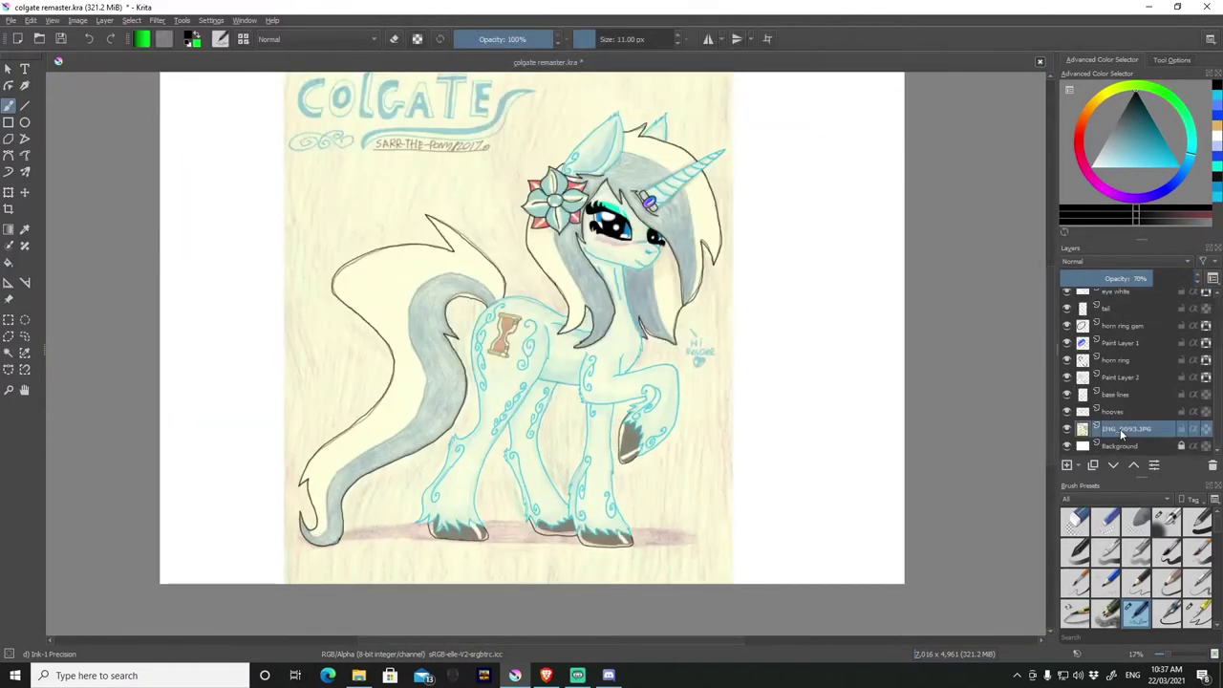
key("Insert")
double_click(1112, 429)
type("dirt")
key("Return")
Test rock stamp brush strokes on the canvas and undo them.
left_click(1105, 534)
left_click_drag(819, 507, 800, 434)
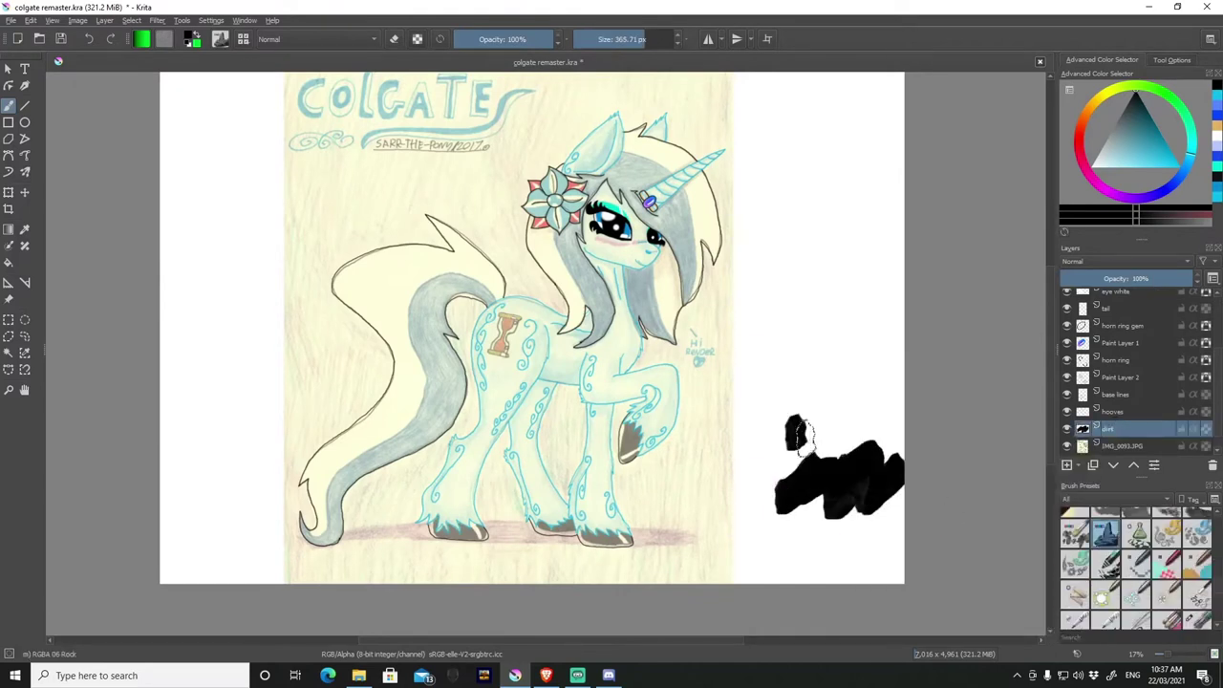
left_click_drag(826, 363, 893, 286)
key("ctrl+z")
key("ctrl+z")
key("ctrl+z")
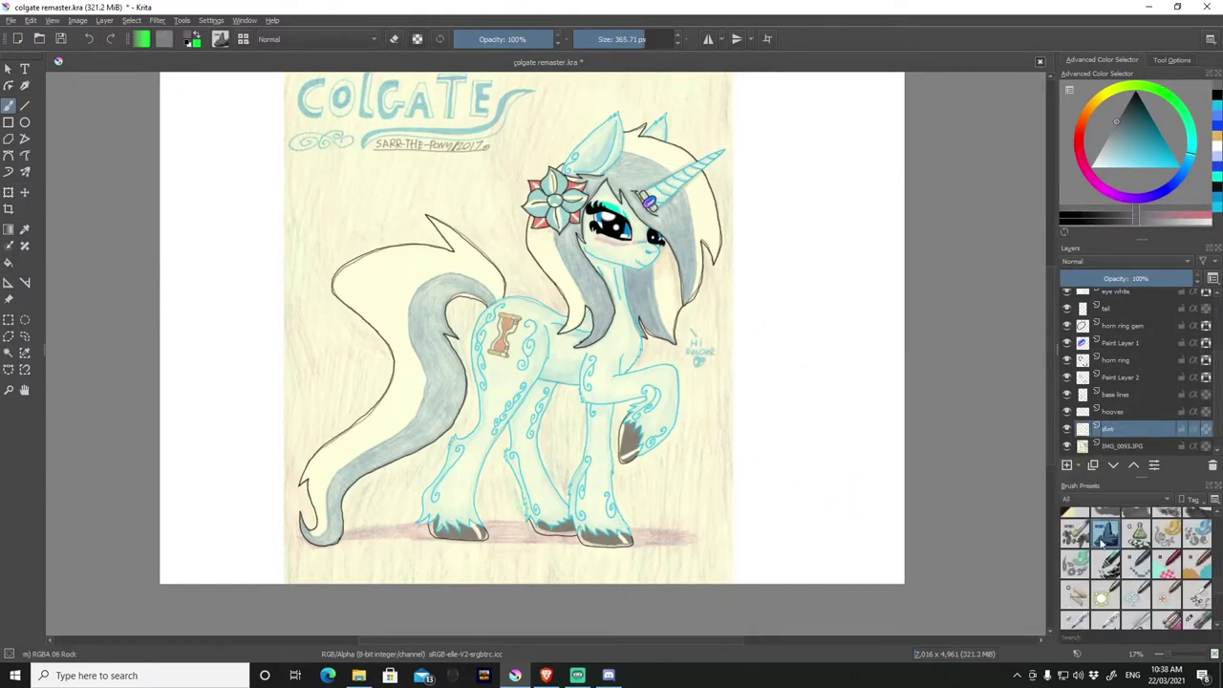
left_click_drag(869, 449, 793, 507)
key("ctrl+z")
scroll(1135, 563, "down", 3)
Paint a brown dirt strip across the bottom of the canvas with the ink pen.
left_click(1136, 551)
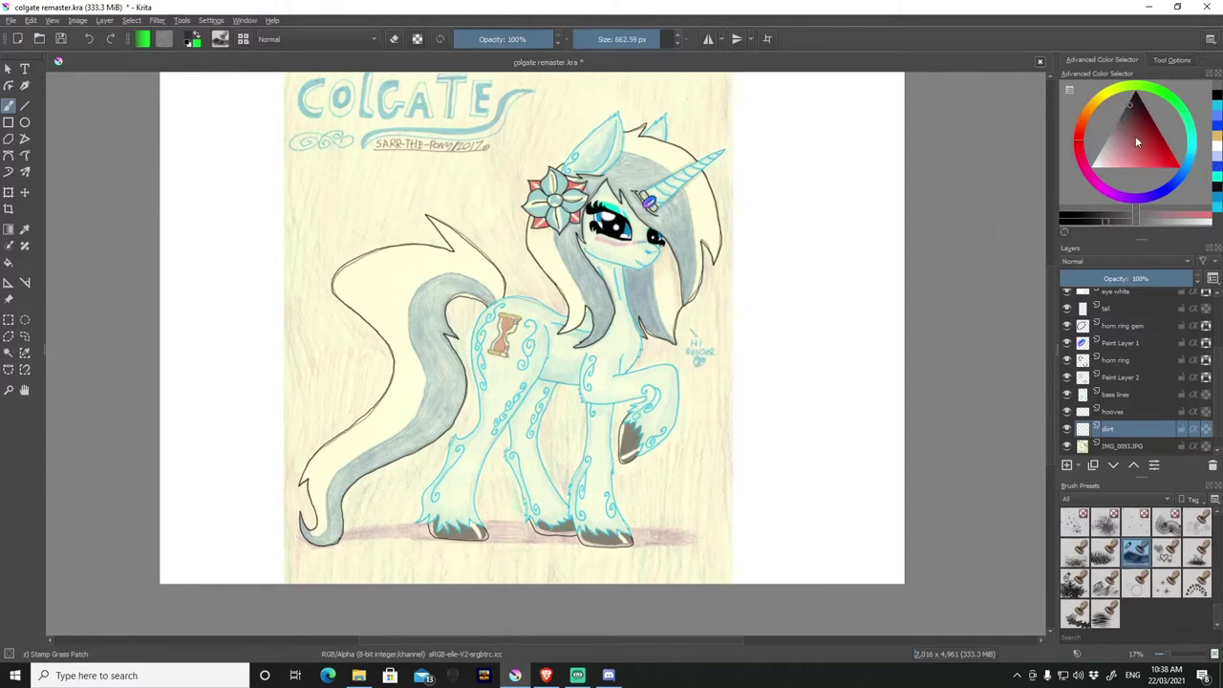
left_click(1138, 114)
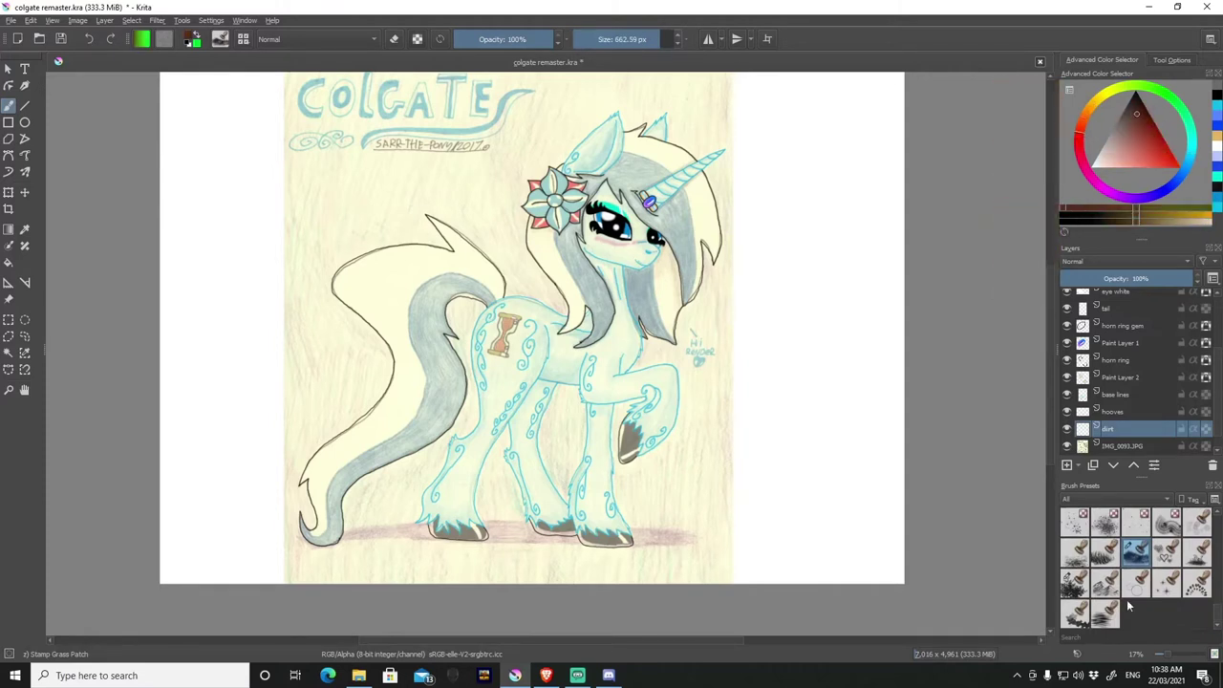
key("slash")
mouse_move(927, 572)
left_mouse_down()
mouse_move(186, 560)
mouse_move(560, 526)
mouse_move(148, 489)
left_mouse_up()
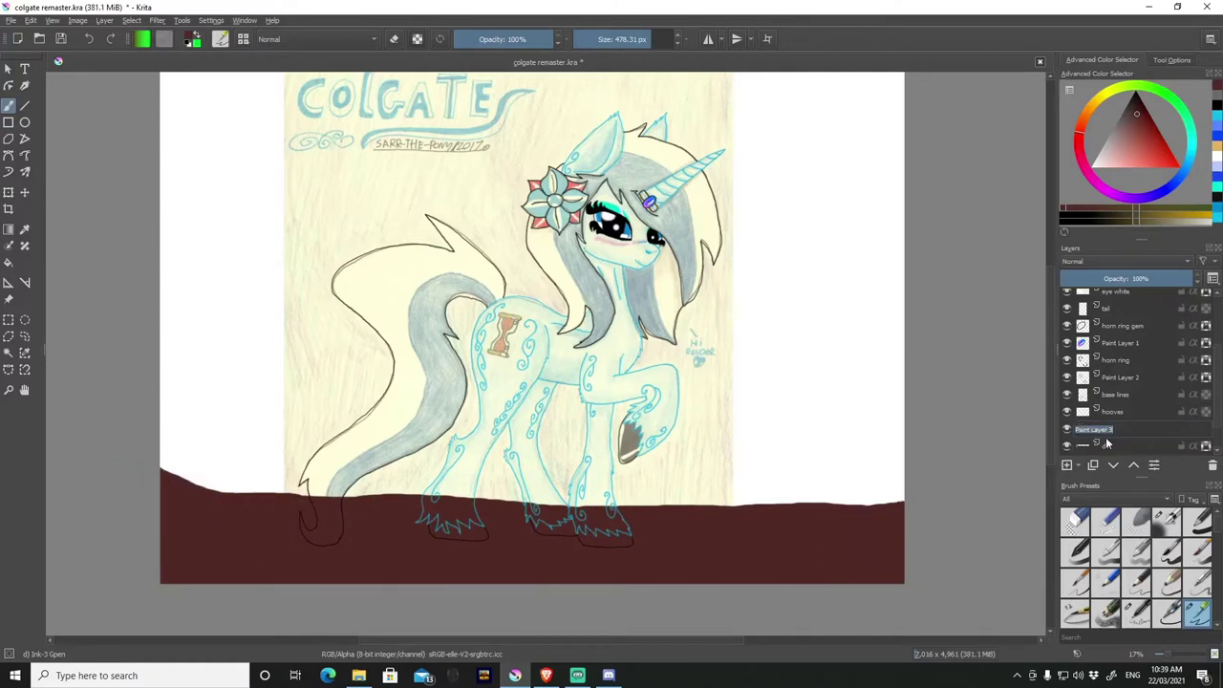
Add a 'grass' layer and stamp green, then lighter green, grass along the ground.
type("grass")
key("Return")
scroll(1137, 564, "down", 5)
left_click(1136, 552)
left_click(1153, 121)
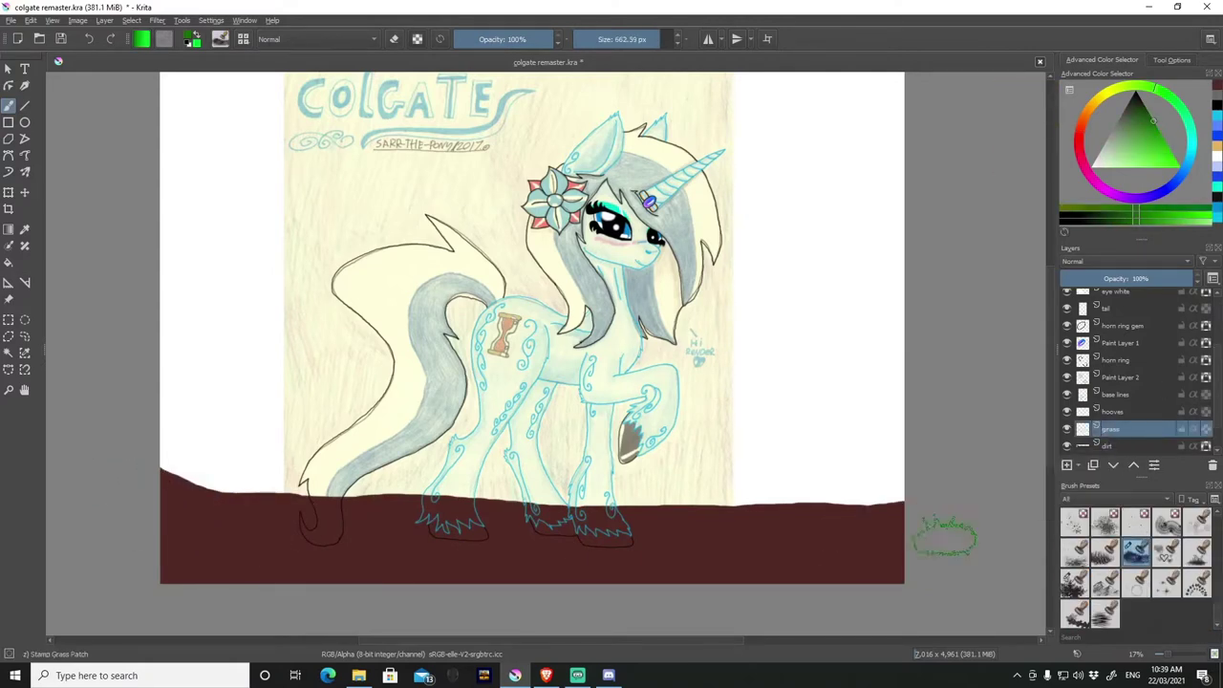
mouse_move(944, 537)
left_mouse_down()
mouse_move(839, 448)
mouse_move(668, 421)
mouse_move(307, 409)
left_mouse_up()
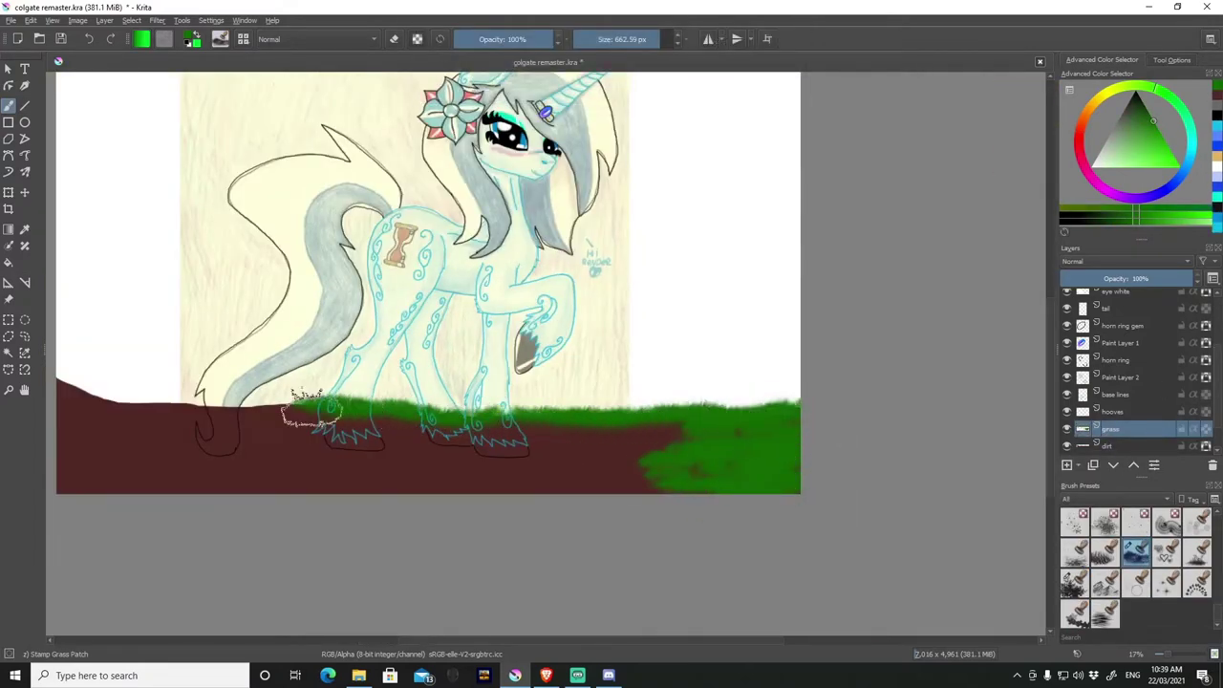
left_click_drag(63, 400, 172, 390)
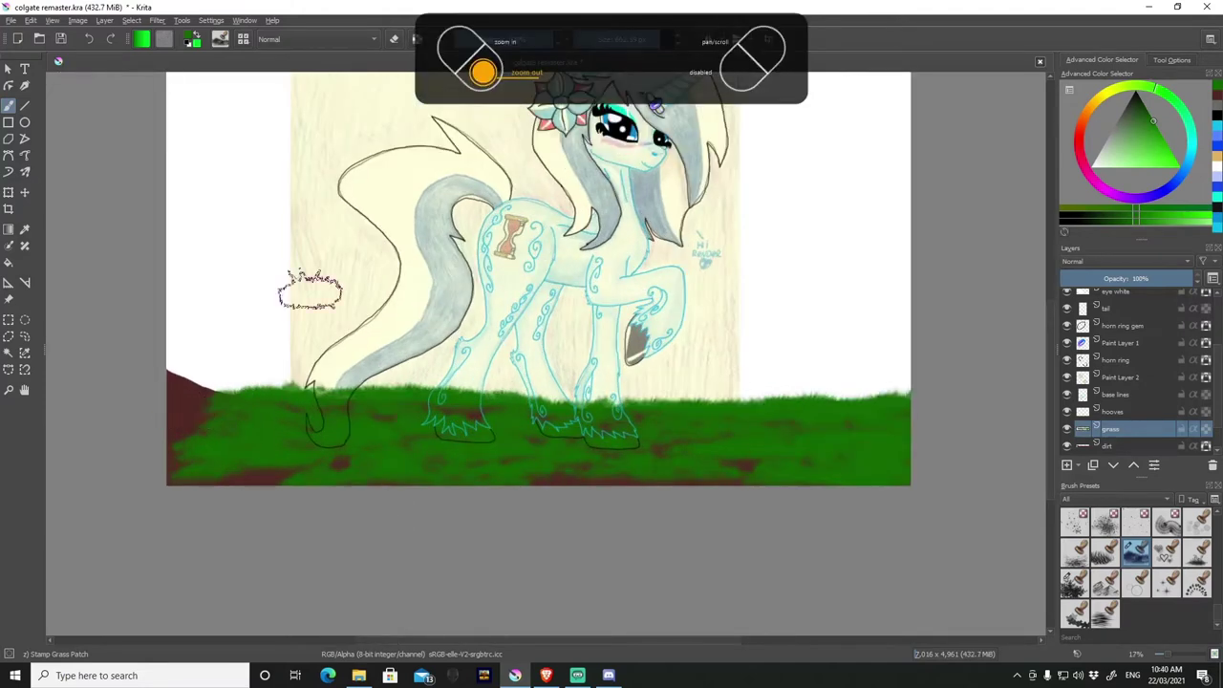
left_click(1161, 133)
left_click_drag(907, 420, 172, 401)
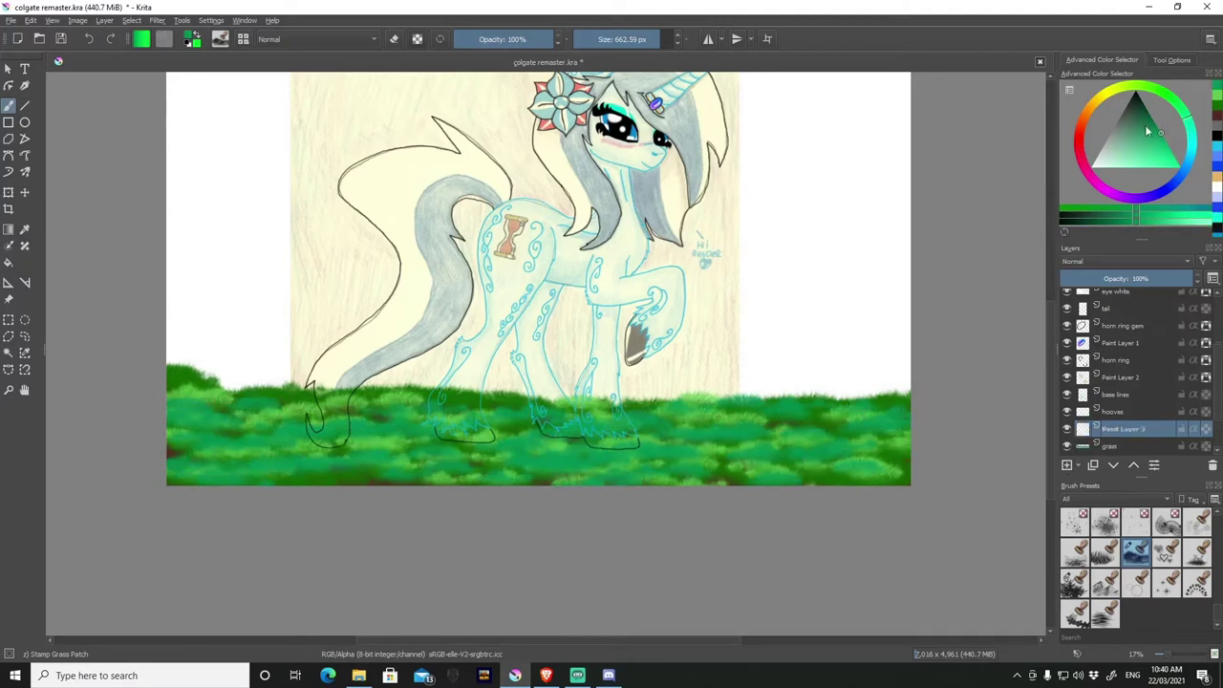
Paint a flat light cyan sky behind the pony.
left_click(1081, 125)
left_click(1137, 167)
left_click(1197, 611)
key("minus")
mouse_move(777, 156)
left_mouse_down()
mouse_move(563, 206)
mouse_move(735, 343)
left_mouse_up()
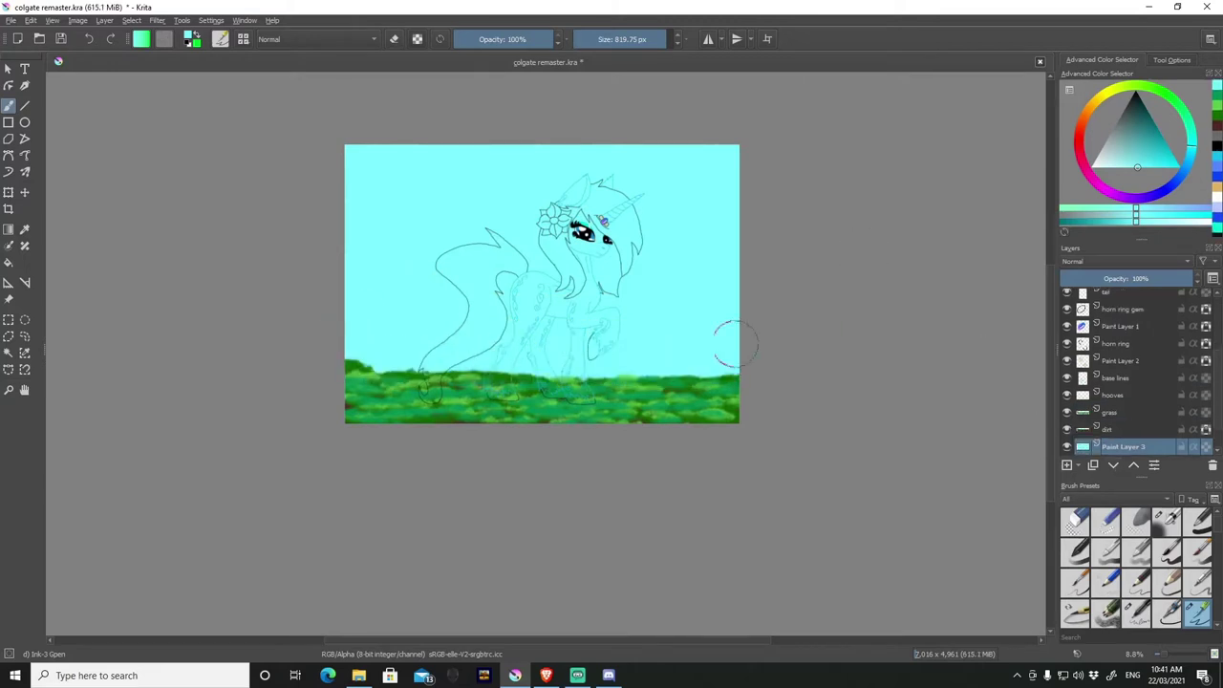
Name the new layer 'sky' and select the large soft Texture Big brush.
double_click(1109, 447)
type("sky")
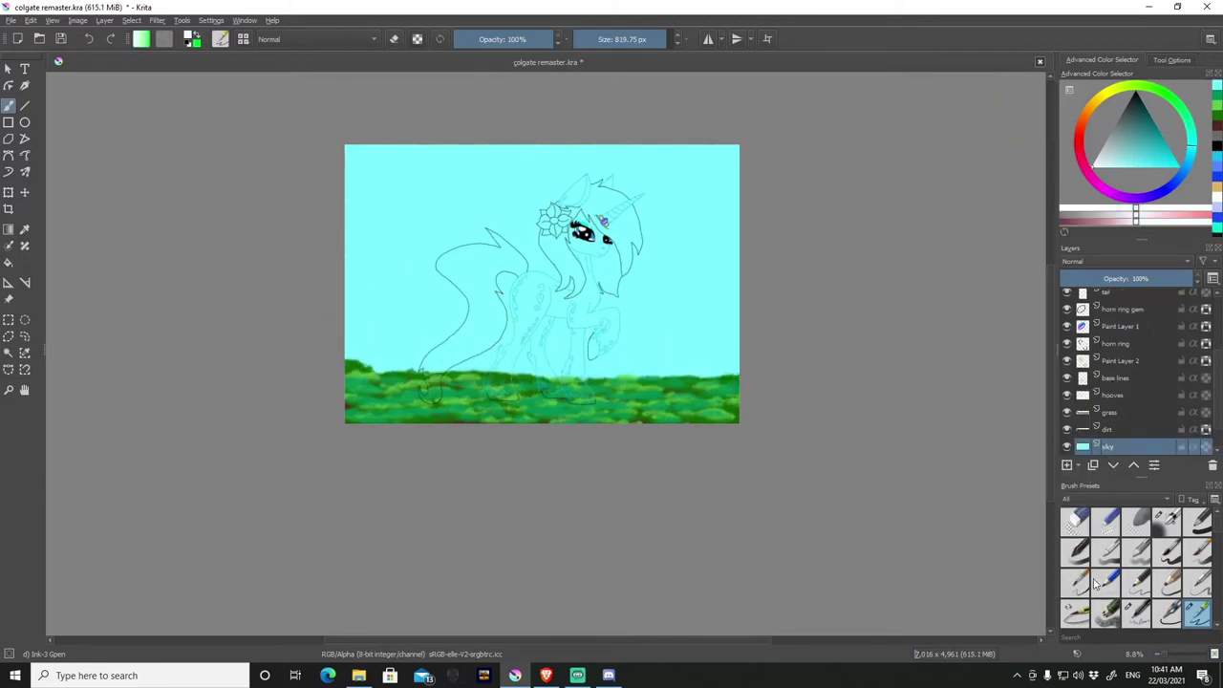
scroll(1096, 584, "down", 3)
scroll(1096, 585, "down", 3)
left_click(1105, 542)
key("plus")
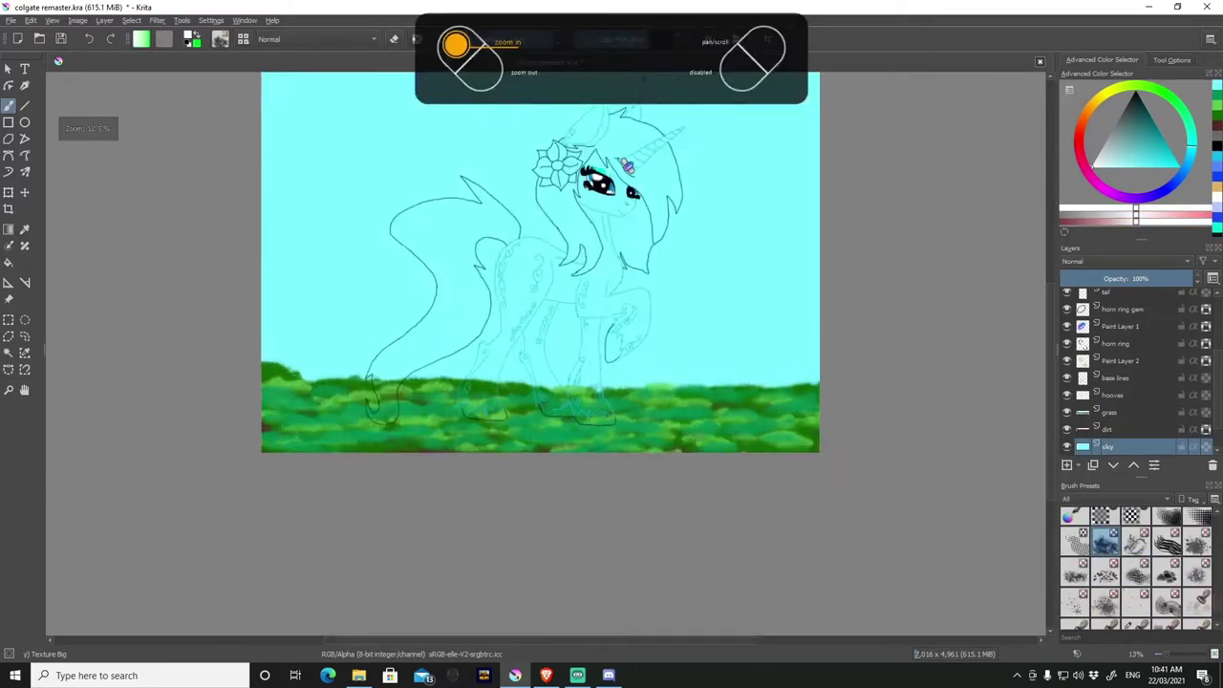
key("plus")
Fill the sky with a lighter cyan and paint five soft white clouds across it.
left_click(1119, 165)
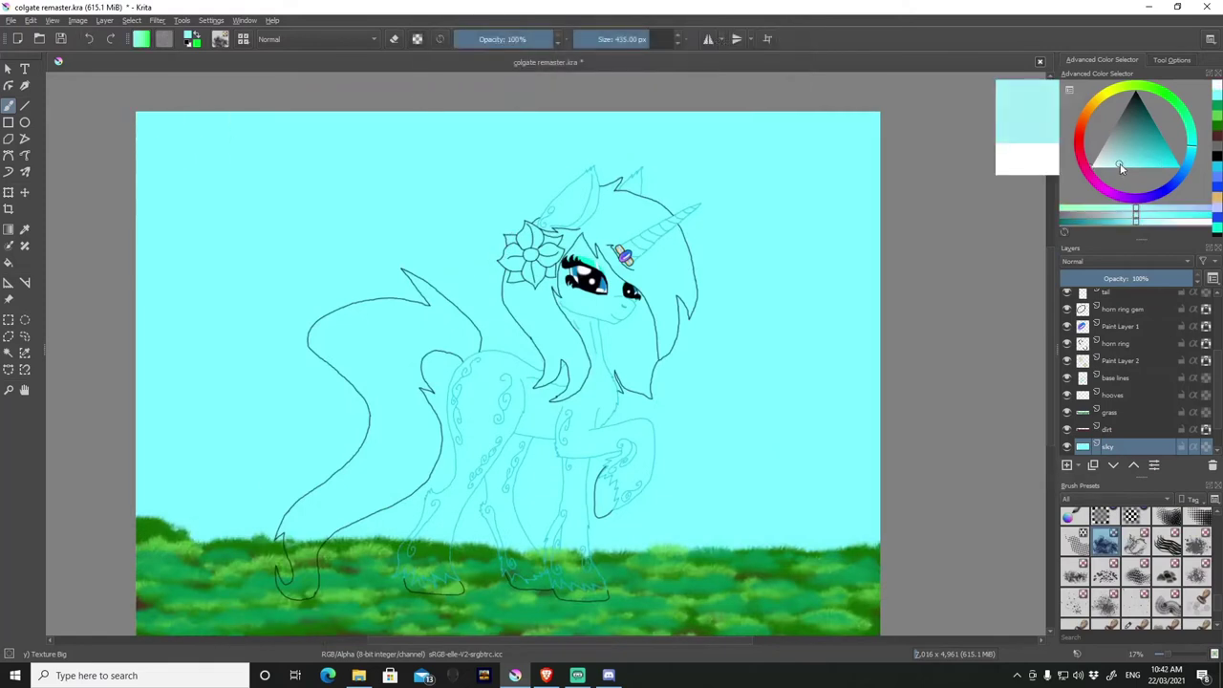
left_click(8, 262)
left_click(247, 395)
left_click_drag(158, 134, 178, 123)
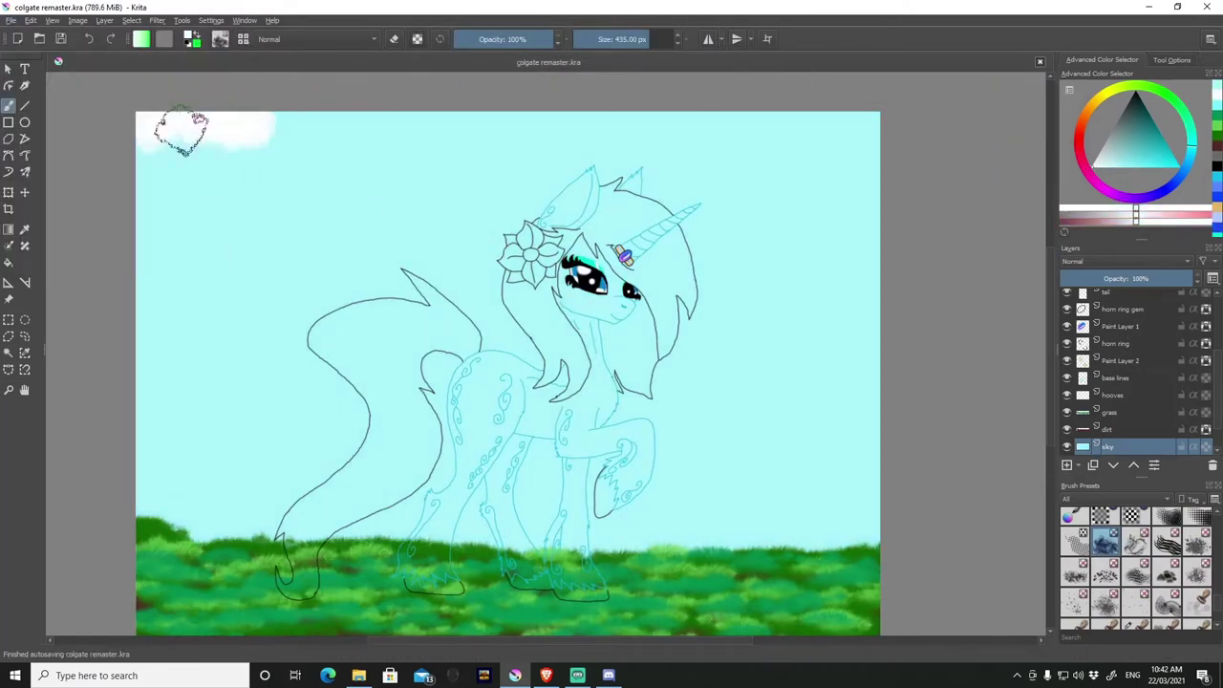
left_click_drag(826, 172, 878, 191)
left_click_drag(296, 224, 404, 213)
left_click_drag(158, 315, 207, 325)
left_click_drag(764, 346, 879, 350)
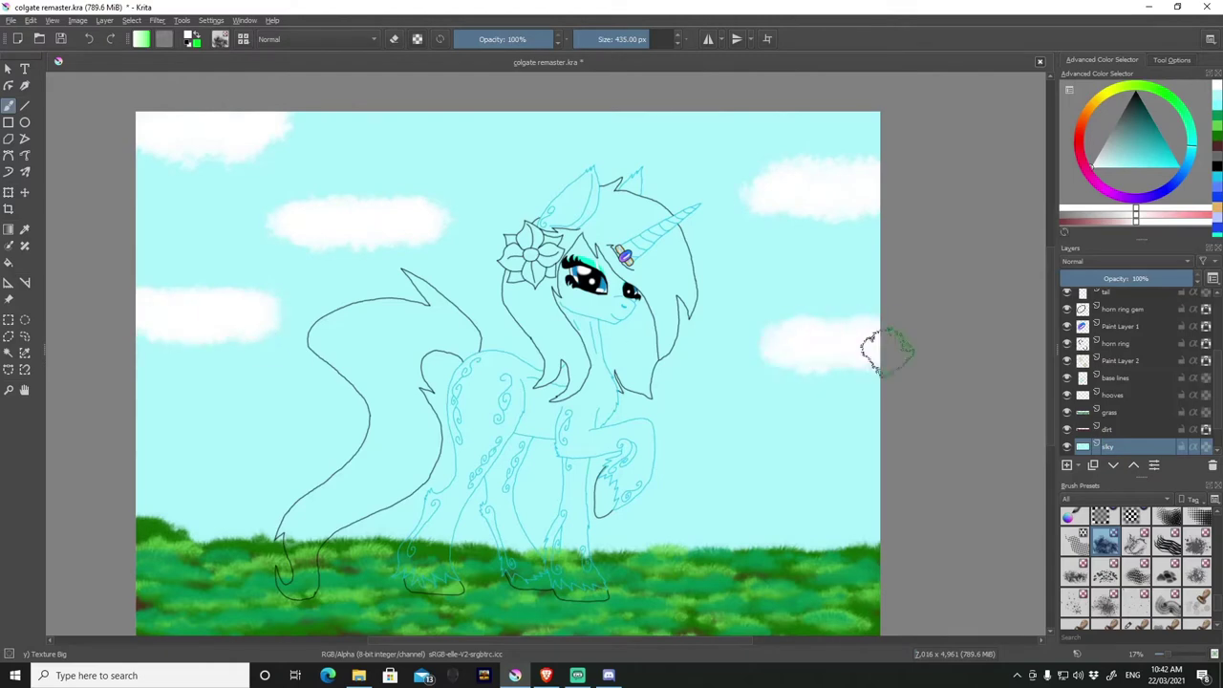
Hide the reference IMG layer and add a new layer for rocks.
left_click(1135, 466)
left_click(1066, 394)
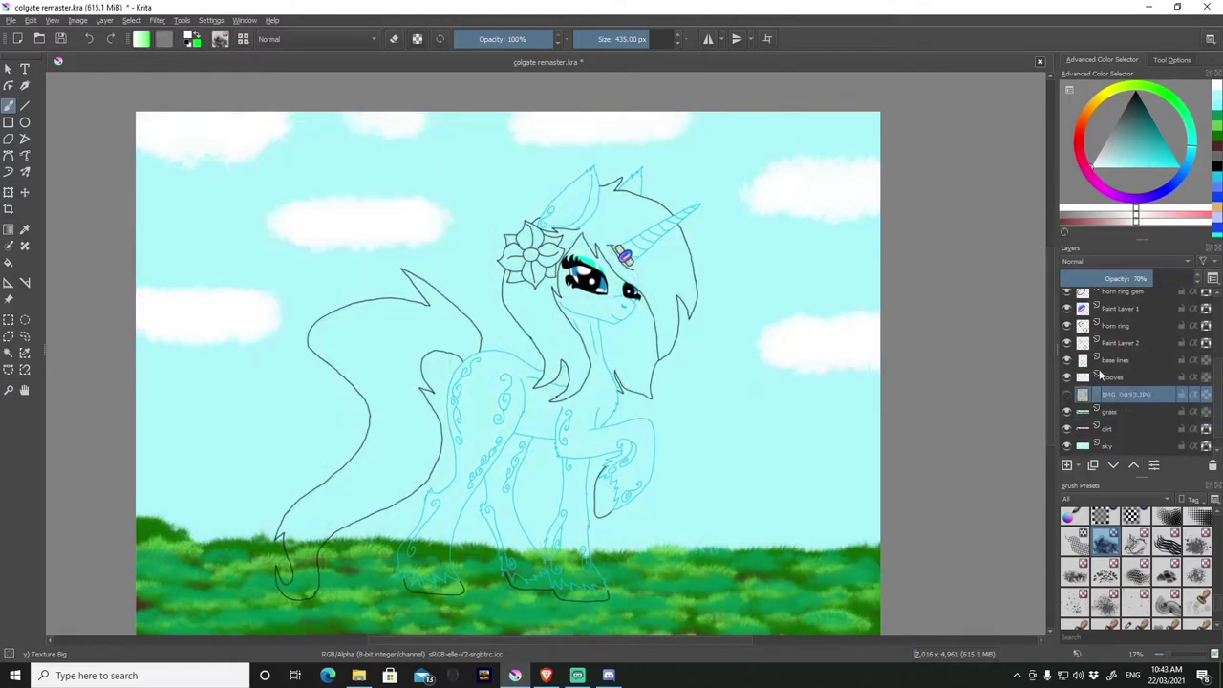
left_click(1066, 466)
double_click(1113, 411)
Name the layer 'rocks' and stamp grey rocks along the canvas bottom with Stamp Mountains Distant.
type("rocks")
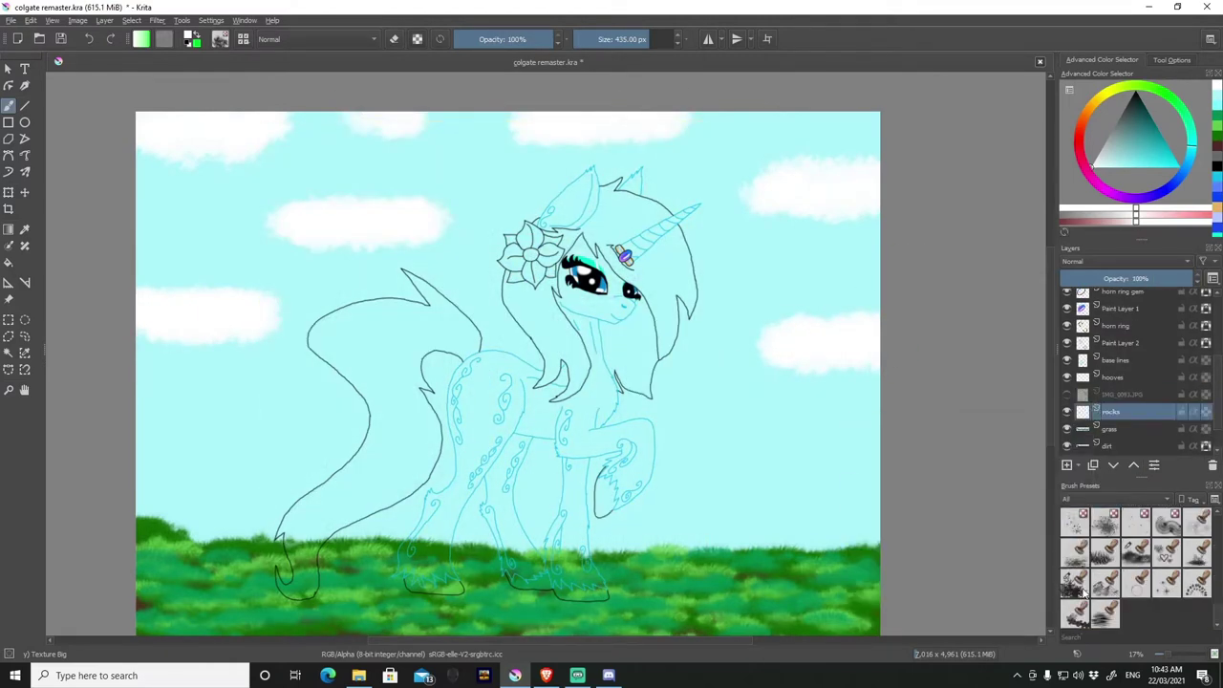
left_click(1103, 582)
key("plus")
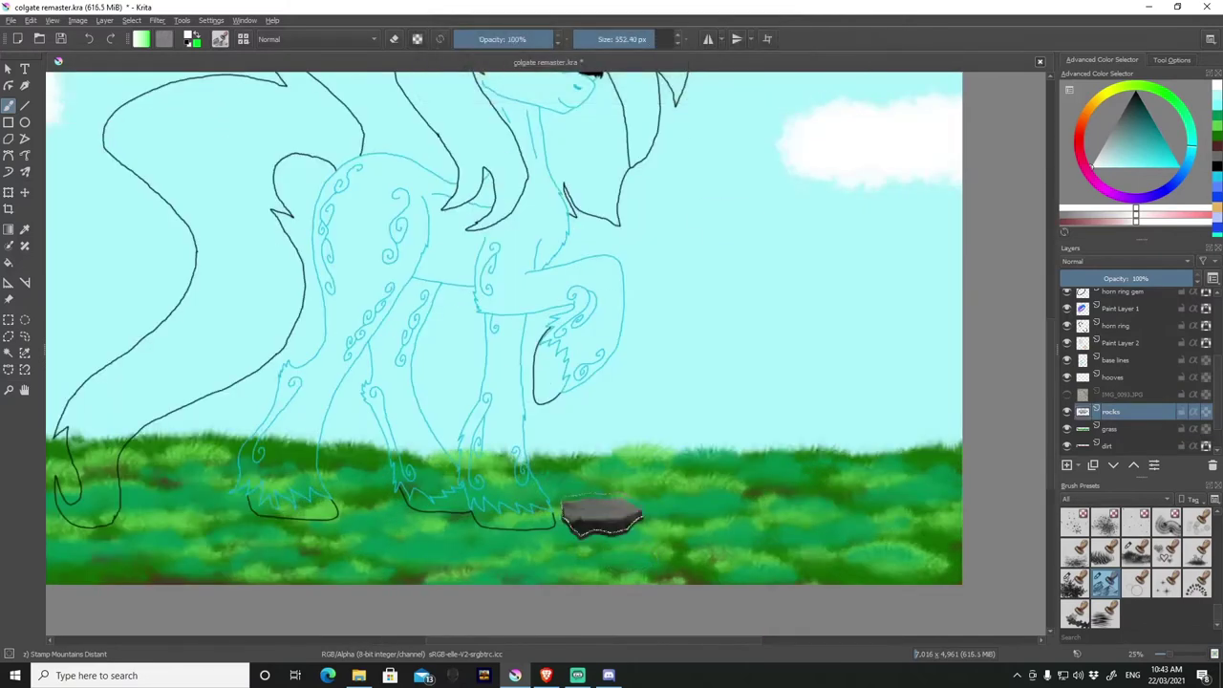
left_click_drag(601, 520, 76, 515)
left_click(88, 38)
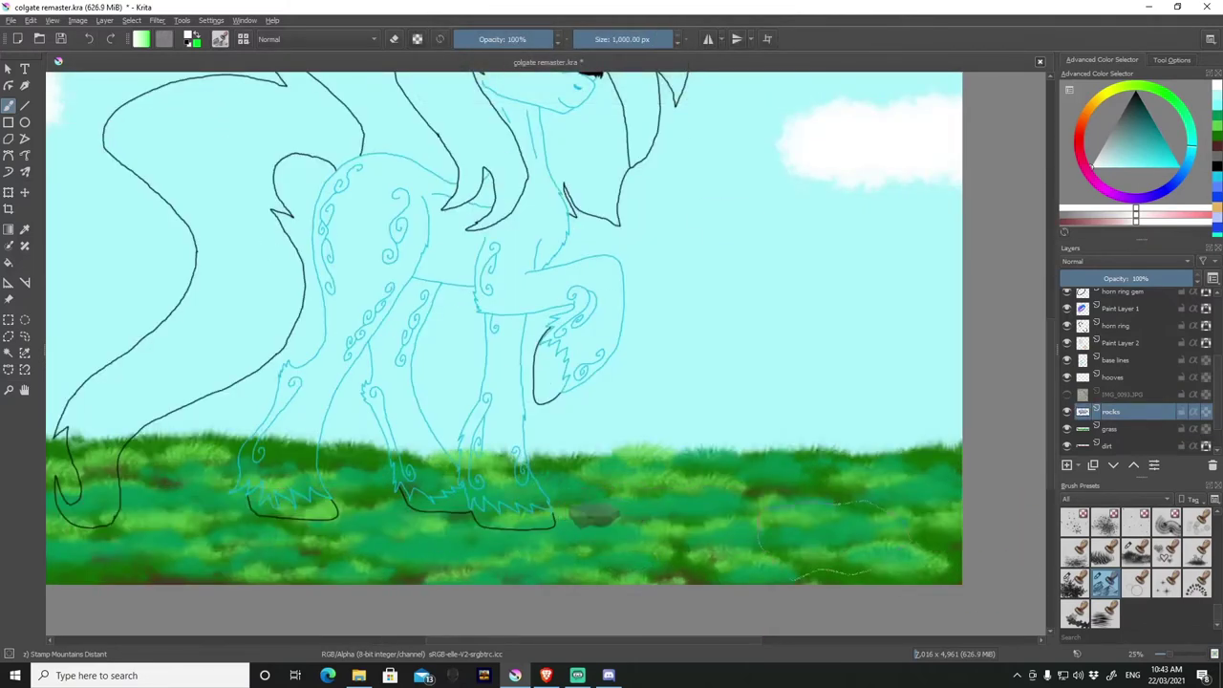
left_click_drag(945, 563, 143, 564)
key("minus")
key("minus")
Move the layer below the grass, stamp a row of stones along the horizon, and add a new layer.
key("ctrl+z")
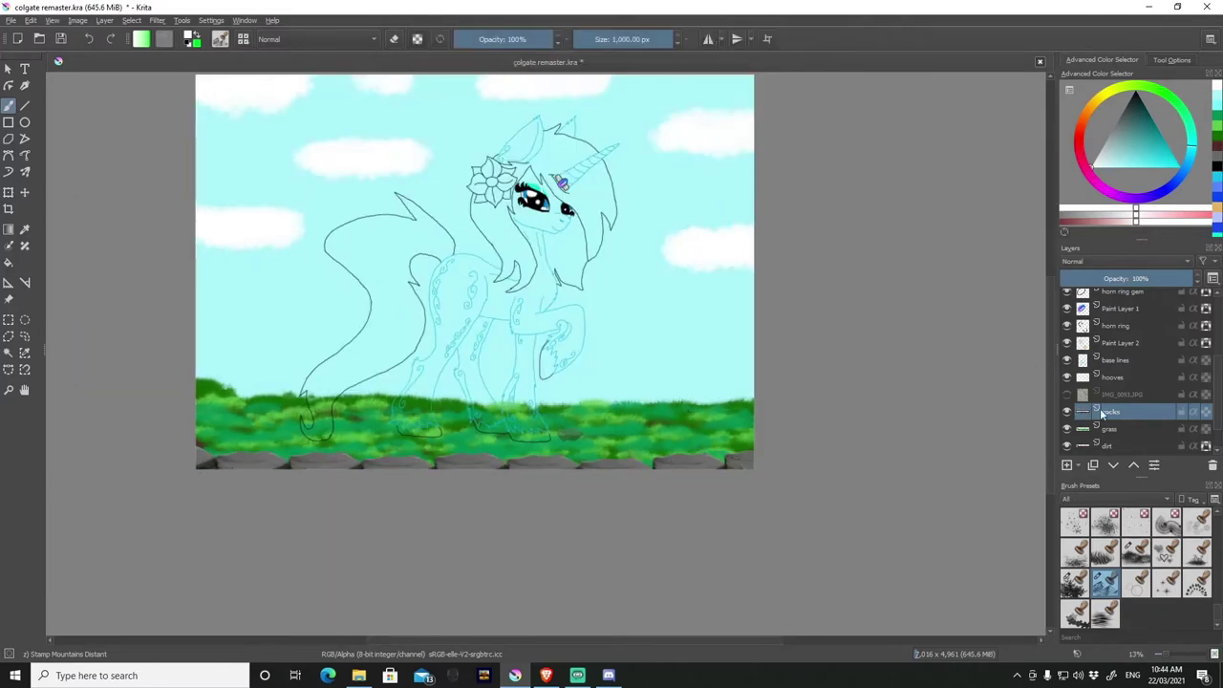
key("plus")
key("plus")
key("e")
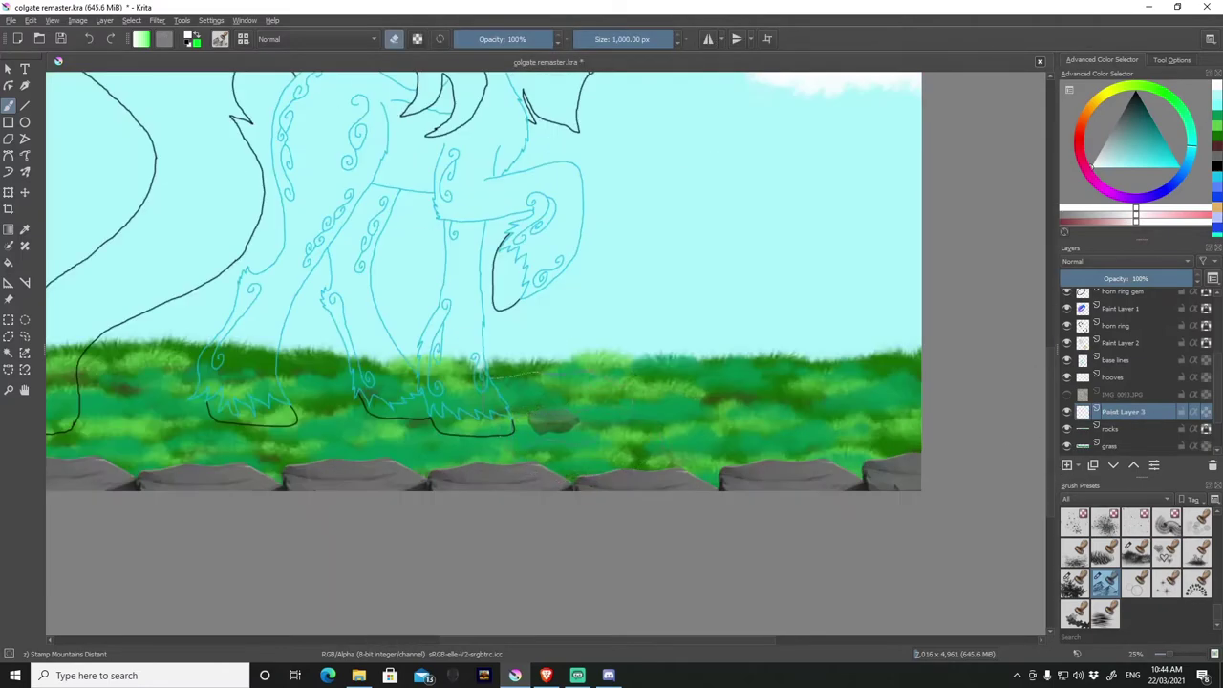
left_click(1113, 465)
left_click(1112, 465)
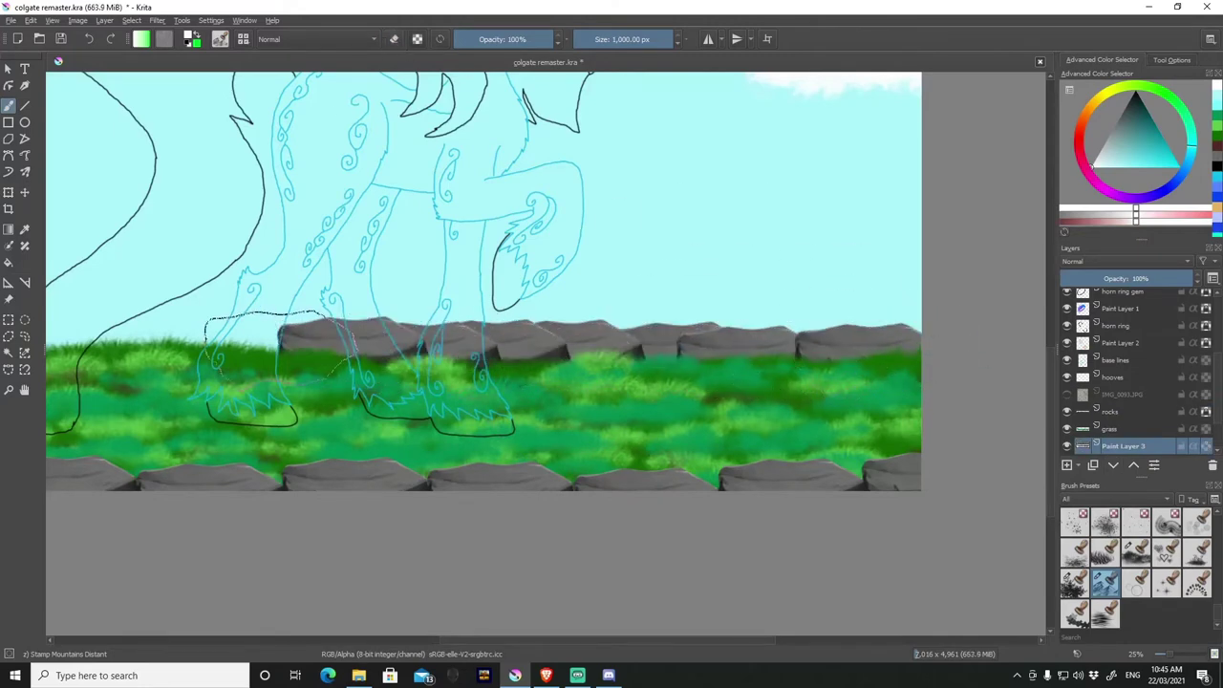
key("minus")
key("plus")
key("plus")
key("plus")
left_click_drag(277, 375, 803, 373)
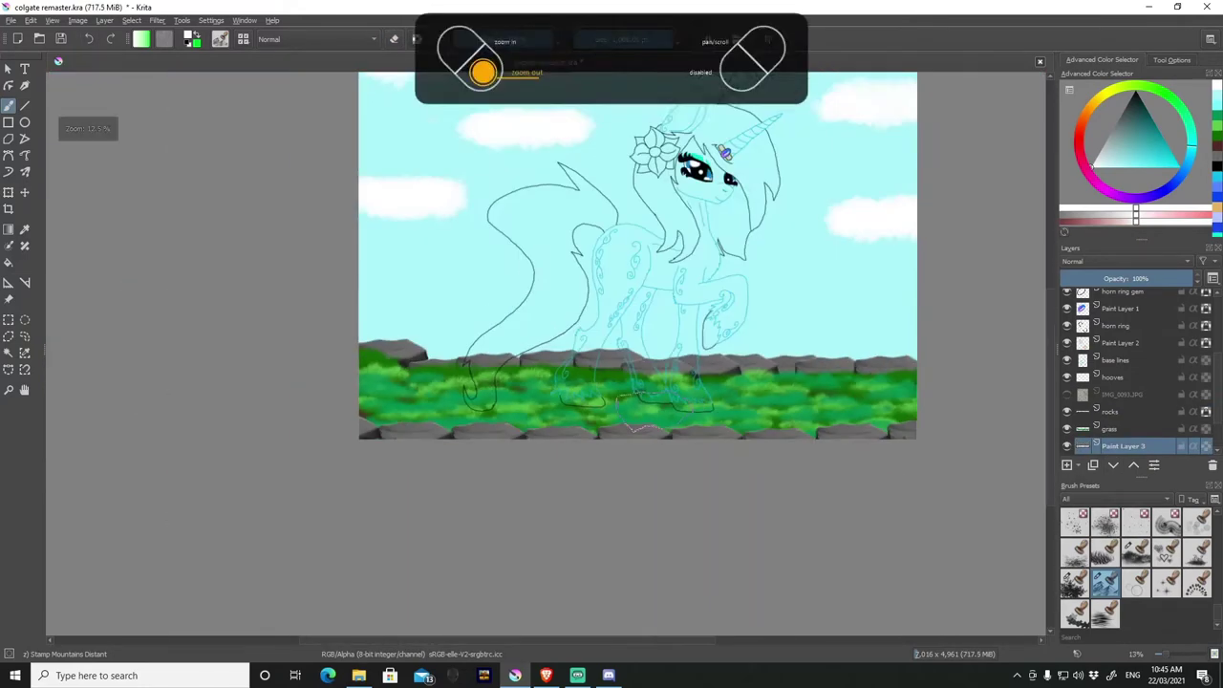
key("minus")
key("minus")
key("minus")
key("Insert")
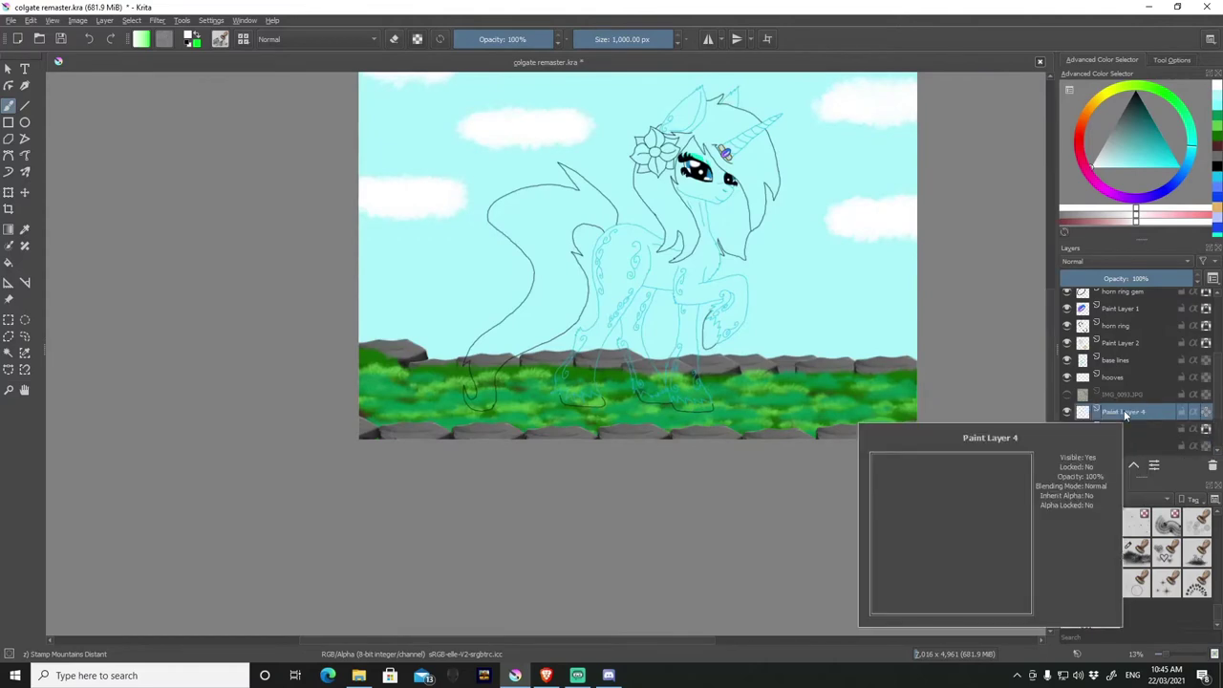
Move the bush layer below the grass and paint a large dark-green bush at the right.
key("slash")
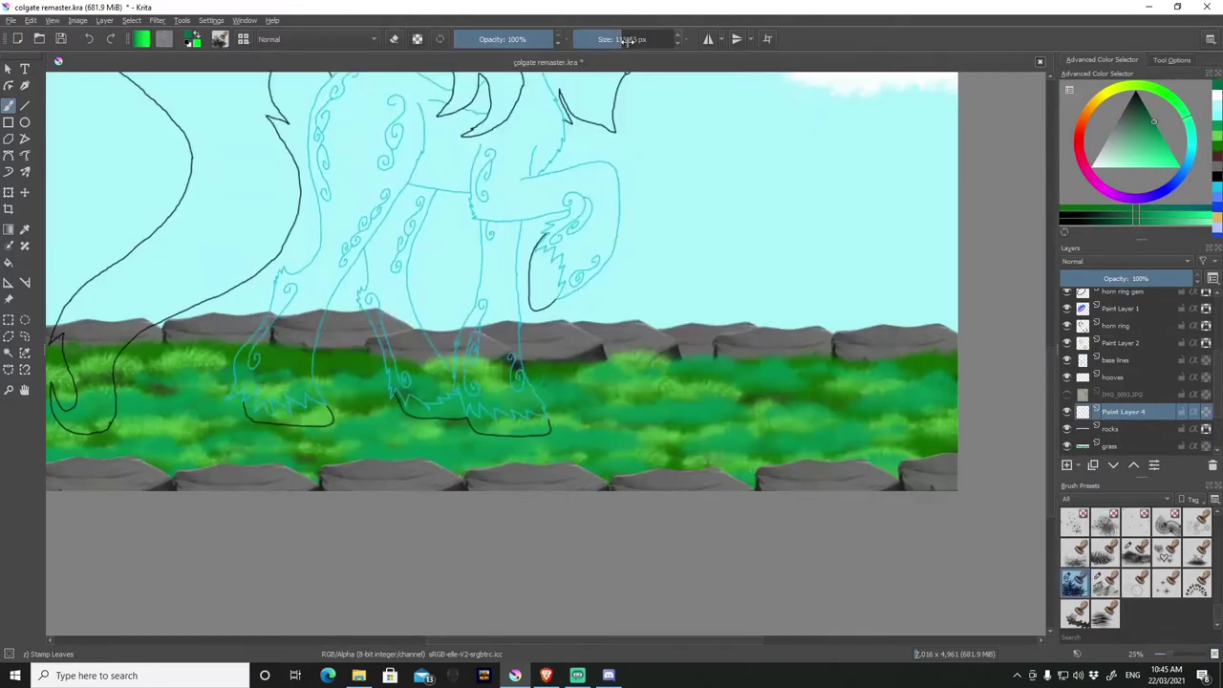
left_click(779, 311)
left_click(1112, 465)
left_click(1112, 465)
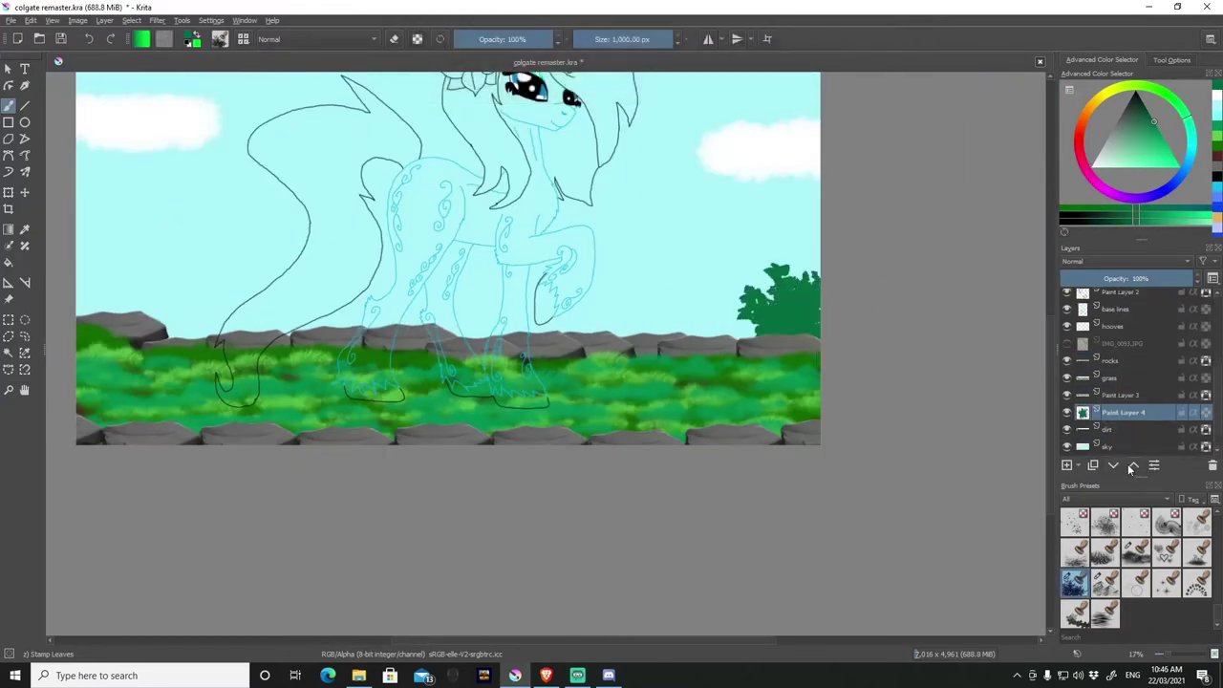
mouse_move(793, 239)
left_mouse_down()
mouse_move(669, 210)
mouse_move(723, 234)
left_mouse_up()
key("minus")
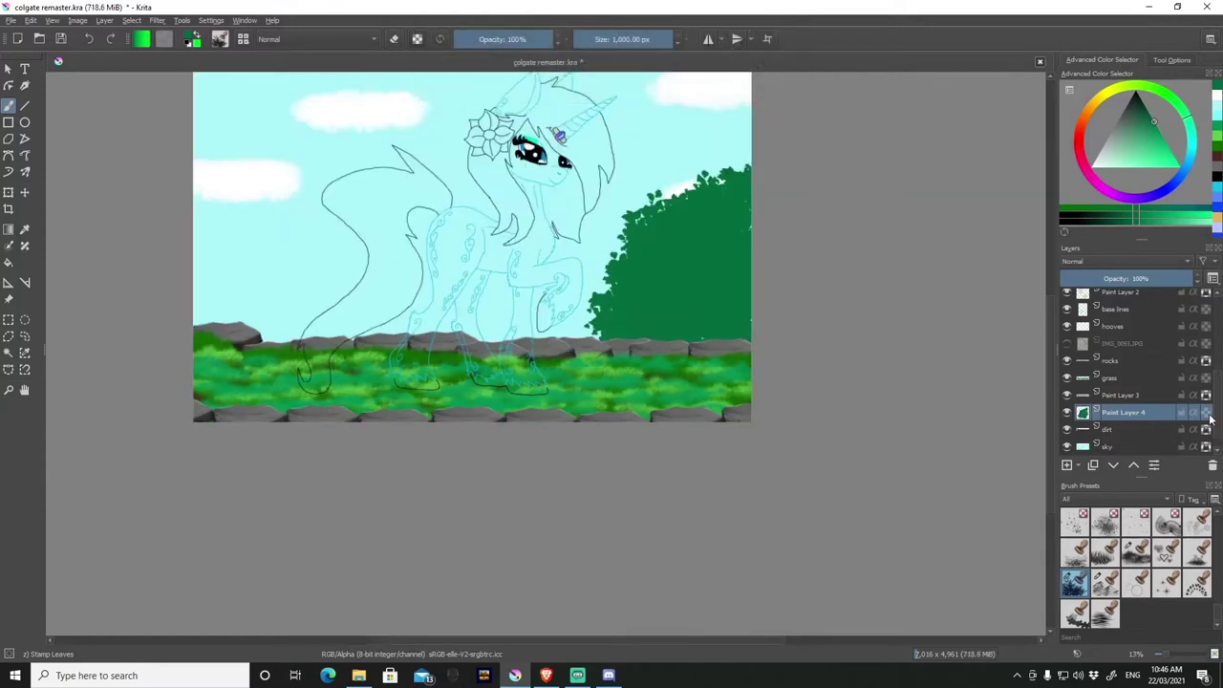
Dab light-green and dark-green leaves onto the bush.
left_click(1142, 149)
left_click(688, 263)
left_click(1216, 151)
left_click(698, 258)
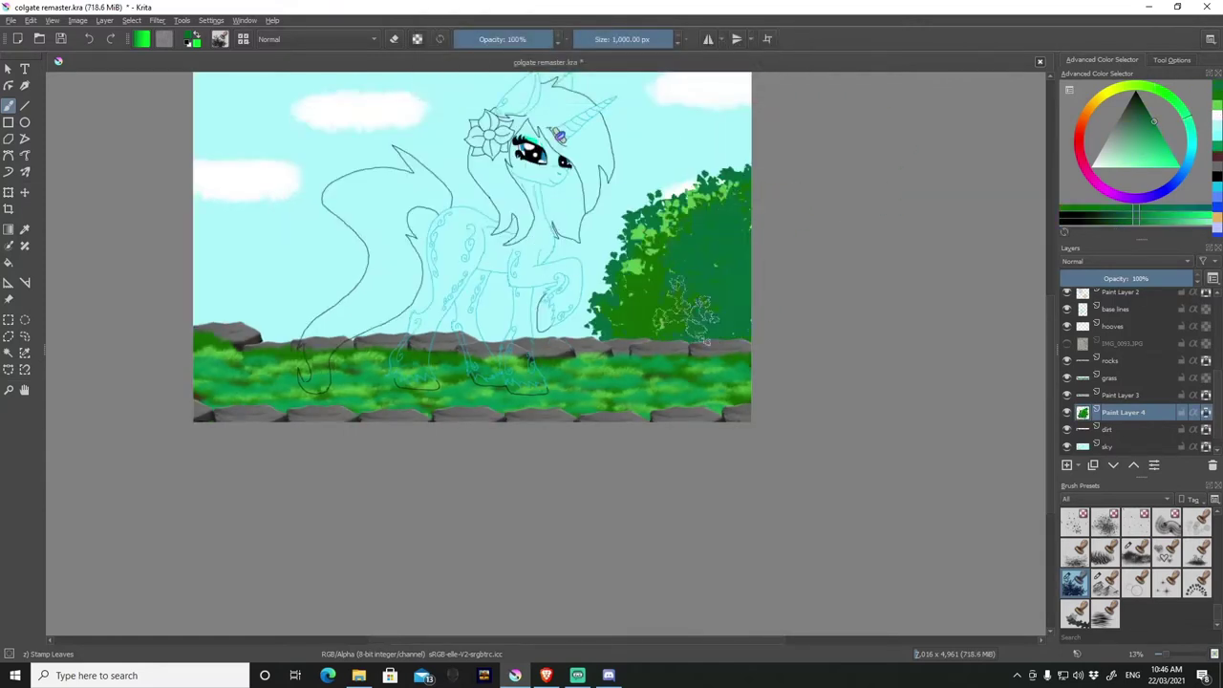
scroll(1175, 604, "up", 3)
scroll(1204, 593, "up", 2)
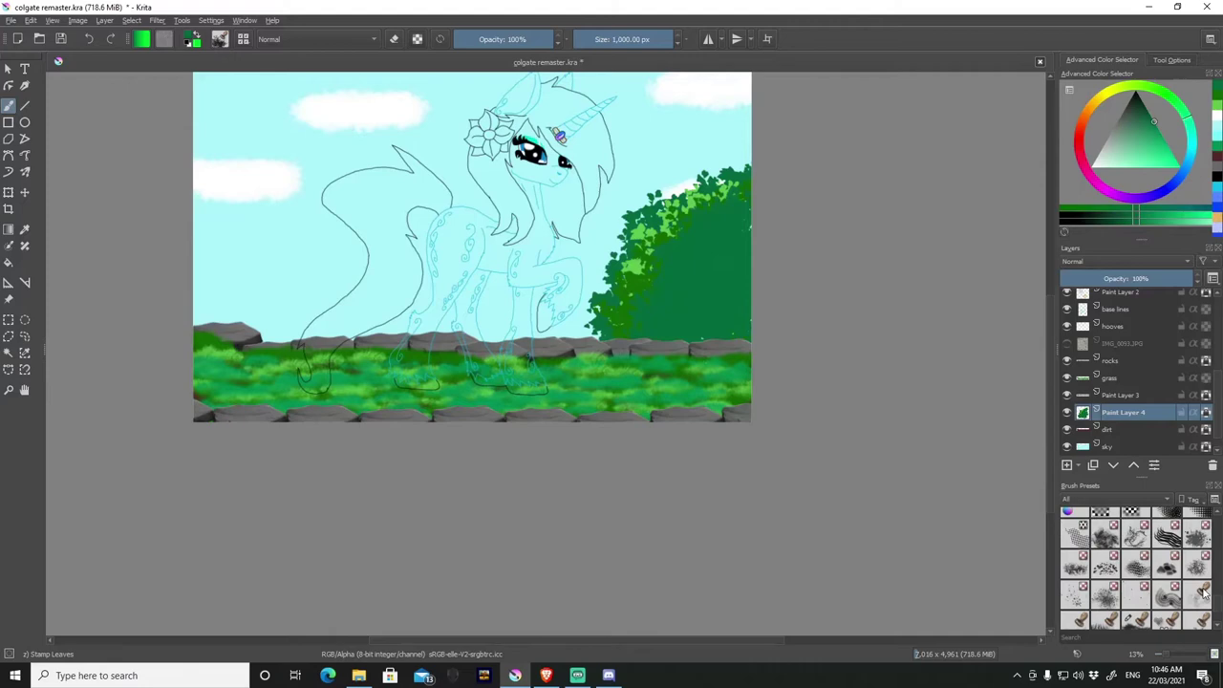
Choose a solid texture brush in saturated magenta for the bush's pink flowers.
left_click(1075, 145)
key("plus")
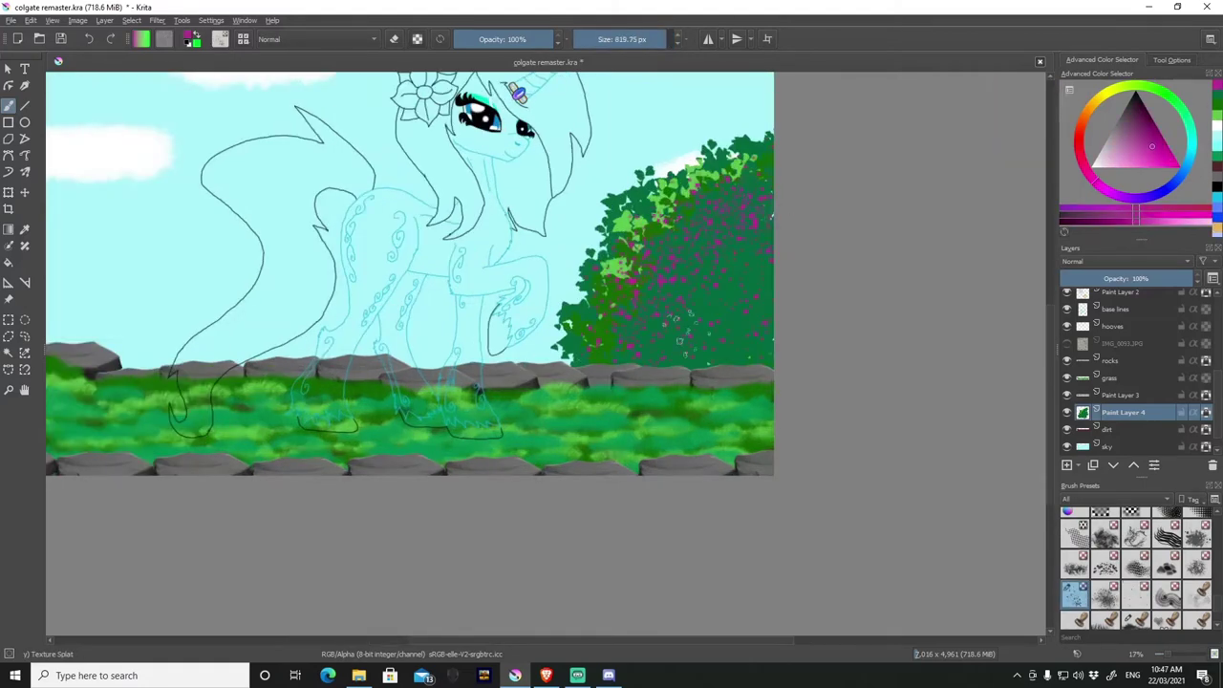
left_click(738, 258, "ctrl")
key("minus")
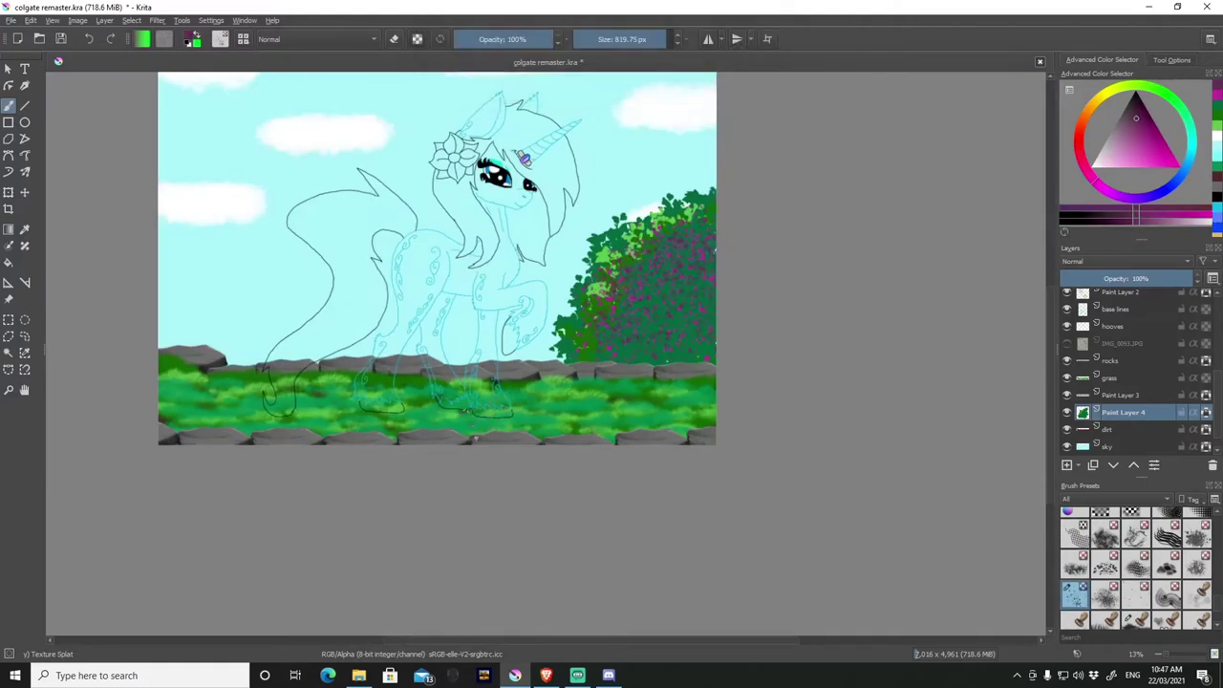
key("ctrl+z")
Paint a cyan-blue lake behind the rocks and pony on the water layer below Paint Layer 4.
left_click(1190, 170)
left_click(1105, 532)
key("plus")
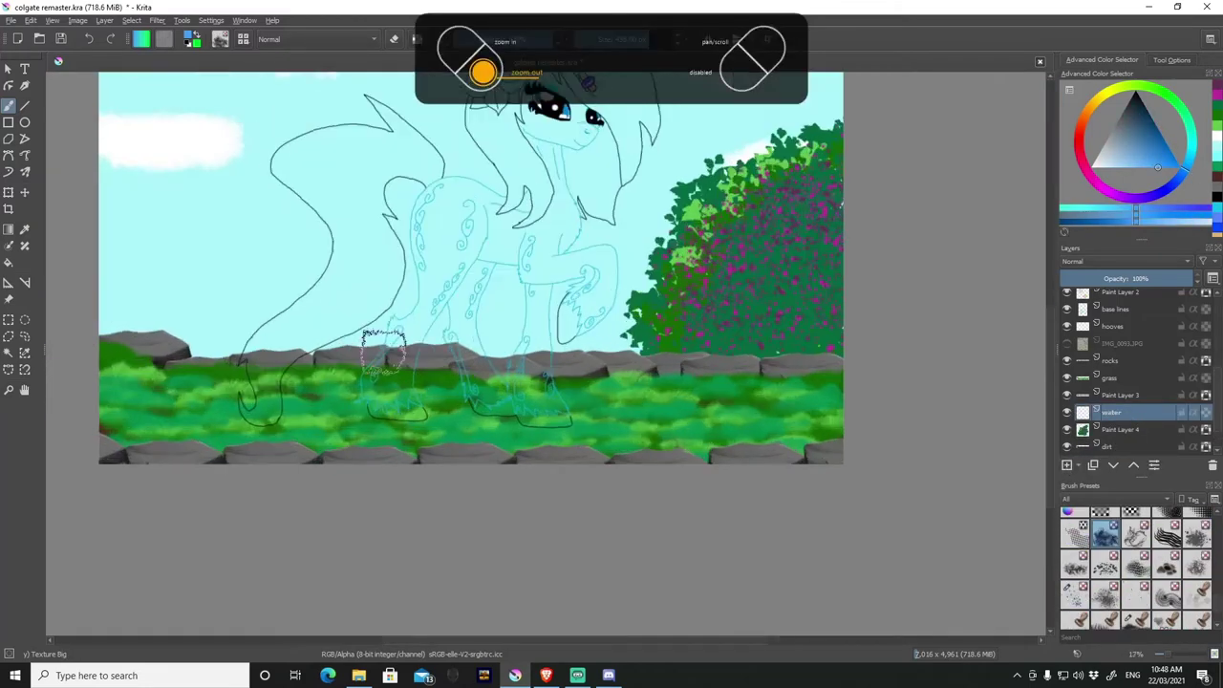
mouse_move(654, 334)
left_mouse_down()
mouse_move(204, 344)
mouse_move(660, 315)
left_mouse_up()
left_click_drag(1113, 411, 1113, 430)
mouse_move(669, 277)
left_mouse_down()
mouse_move(153, 305)
mouse_move(660, 260)
mouse_move(100, 270)
left_mouse_up()
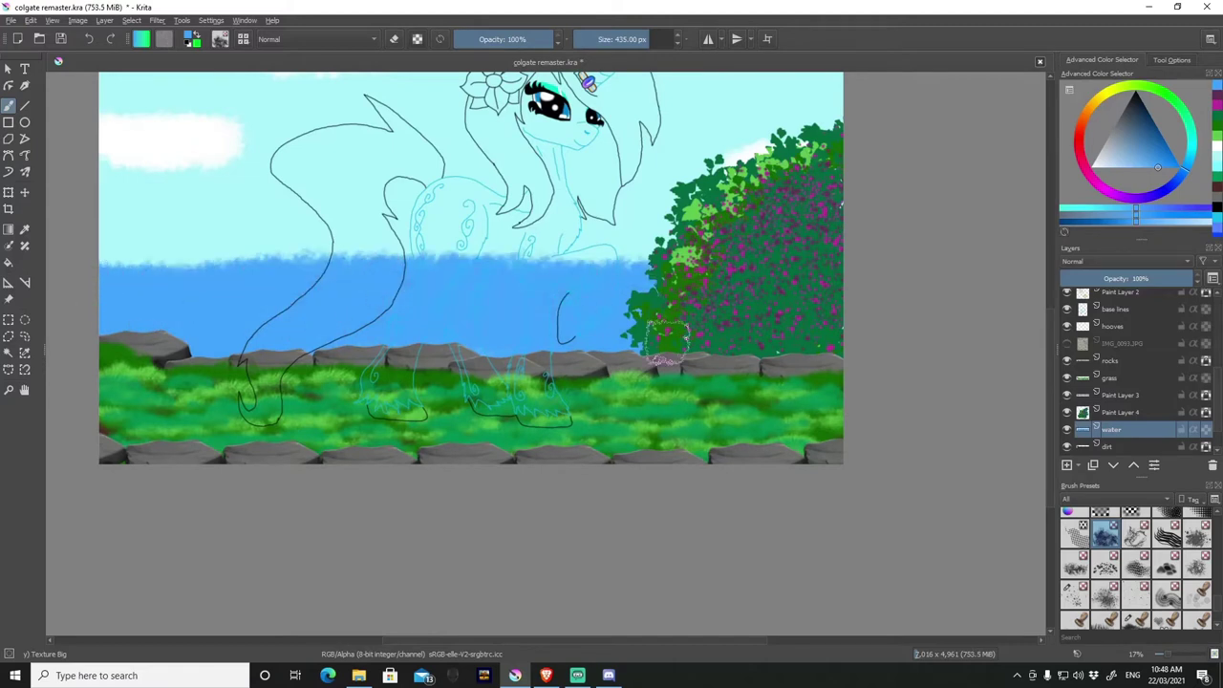
Add pale light-blue cloud reflections across the lake surface.
left_click(1123, 167)
left_click_drag(196, 353, 277, 256)
left_click_drag(473, 353, 602, 260)
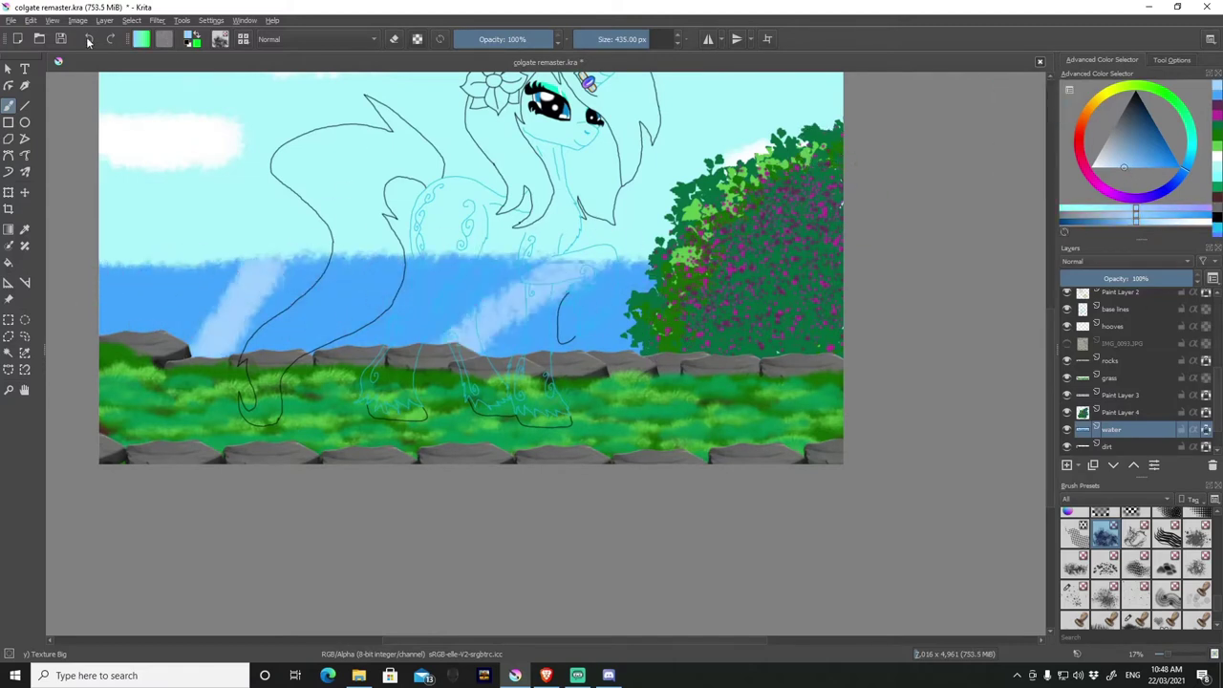
key("ctrl+z")
key("ctrl+z")
left_click_drag(105, 329, 172, 286)
left_click_drag(253, 320, 316, 263)
left_click_drag(425, 337, 478, 298)
left_click_drag(565, 298, 617, 265)
left_click(1067, 464)
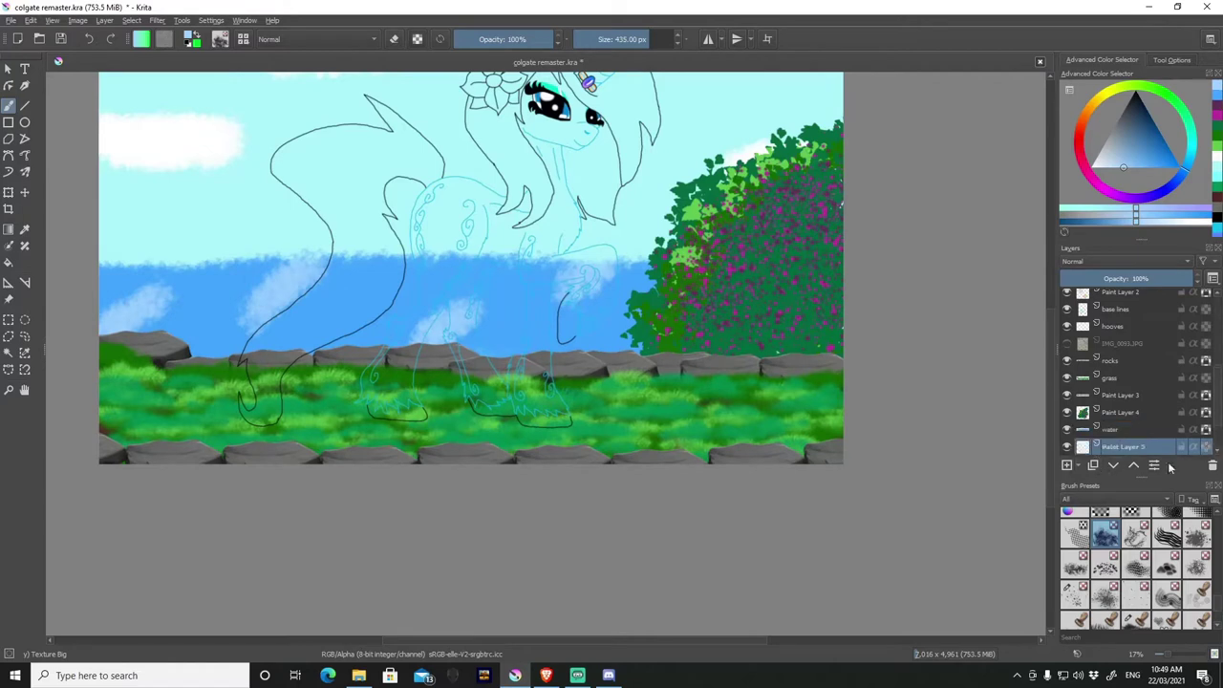
Stamp a green grass strip along the lake's far edge with Stamp Grass Patch.
left_click(1135, 552)
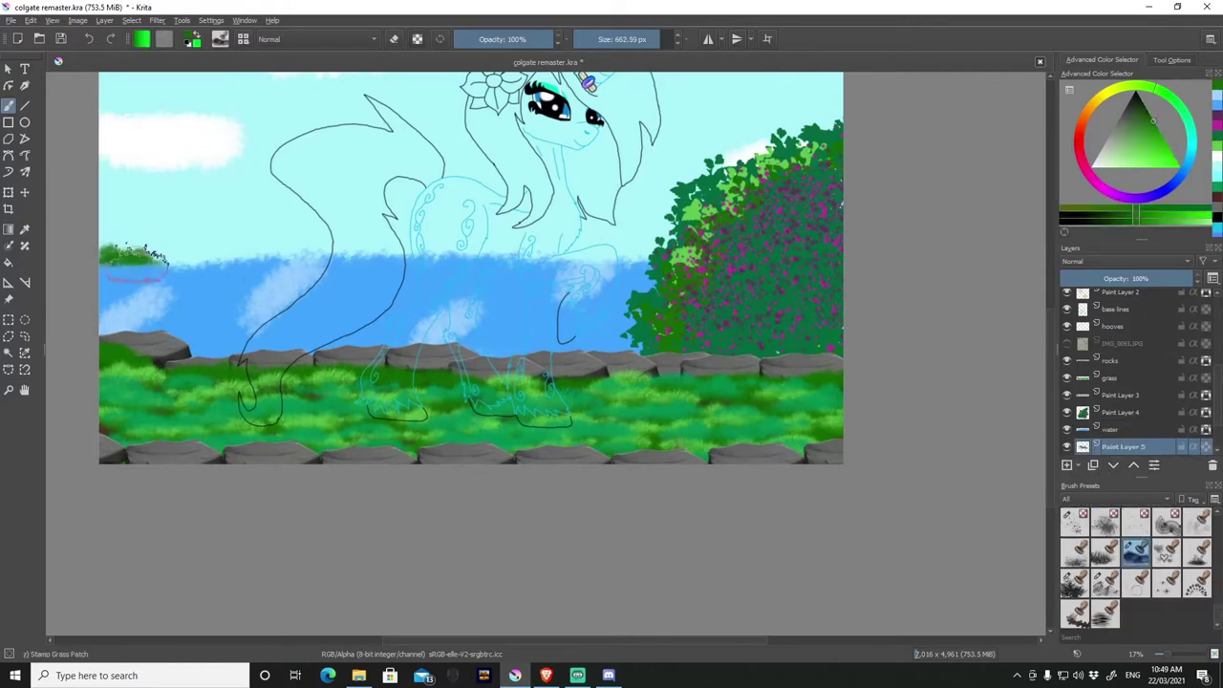
left_click_drag(306, 246, 659, 248)
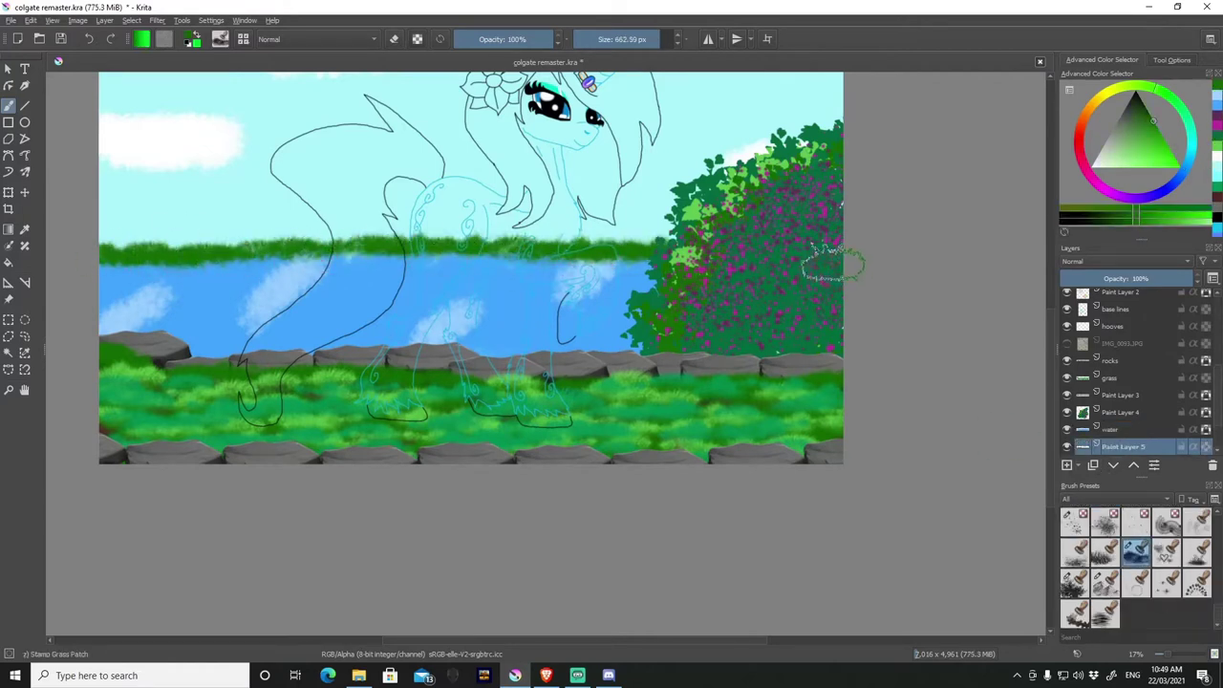
mouse_move(382, 239)
left_mouse_down()
mouse_move(680, 237)
mouse_move(105, 247)
left_mouse_up()
left_click_drag(669, 241, 129, 251)
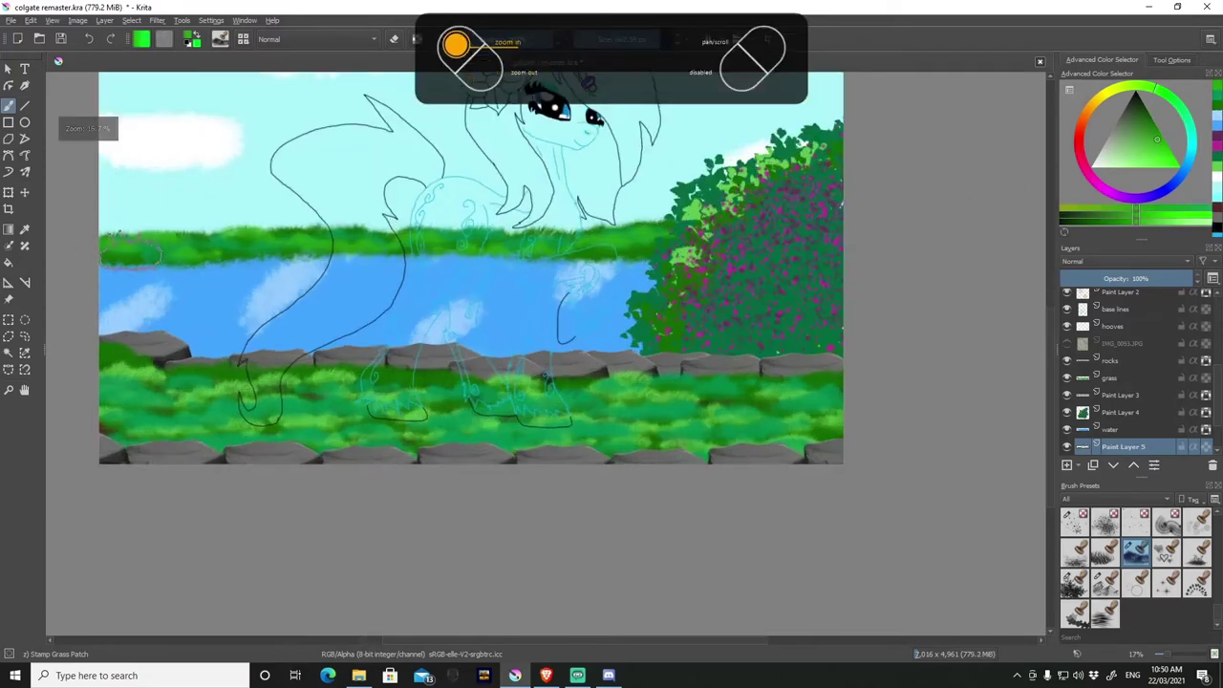
scroll(468, 267, "up", 2)
Paint a leafy green tree at the left edge with Stamp Leaves on a new layer below Paint Layer 5.
left_click(1074, 582)
left_click(220, 38)
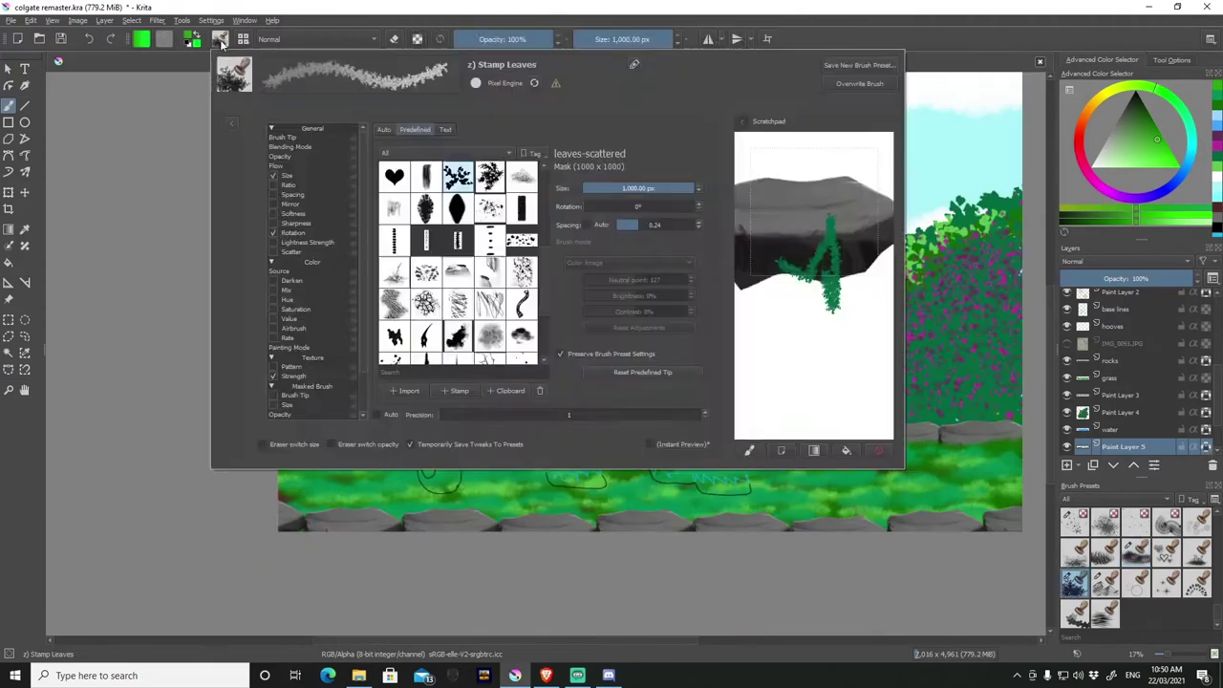
left_click(258, 248)
left_click(1067, 465)
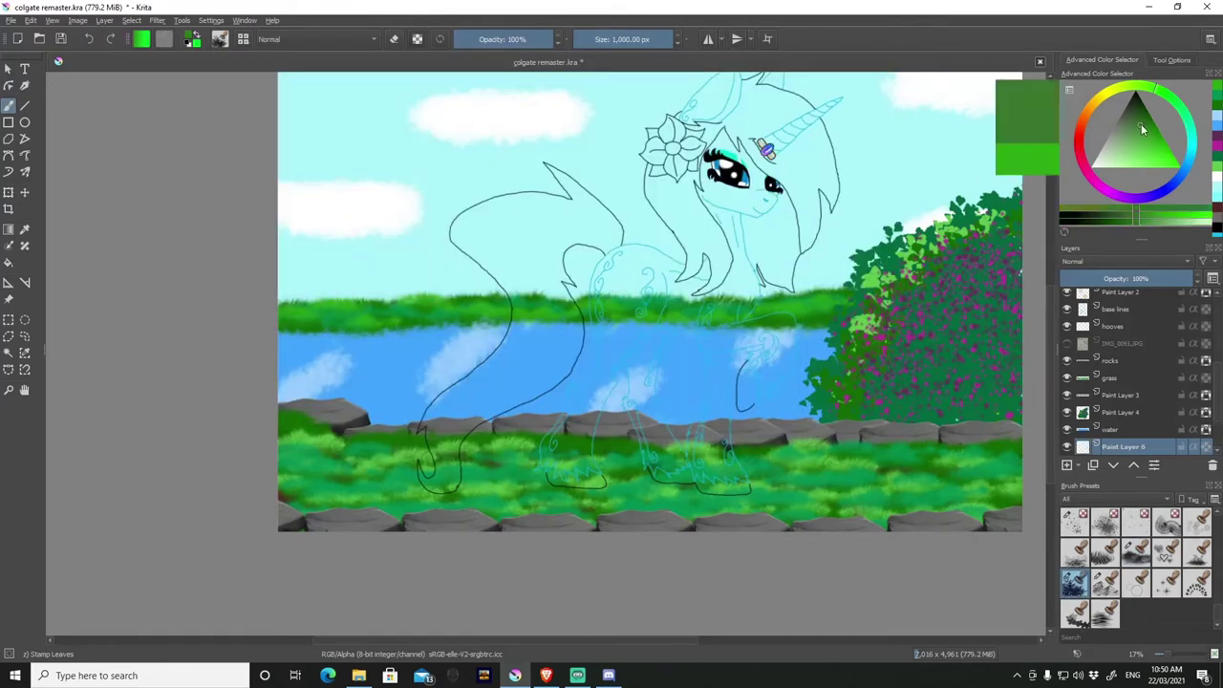
left_click_drag(286, 325, 363, 211)
scroll(621, 287, "down", 1)
mouse_move(286, 286)
left_mouse_down()
mouse_move(392, 124)
mouse_move(420, 296)
left_mouse_up()
left_click(1113, 465)
left_click_drag(410, 191, 401, 286)
left_click_drag(363, 106, 420, 306)
Switch to a blue-green brush tip and paint cyan grass over the lower field on the grass layer.
key("F5")
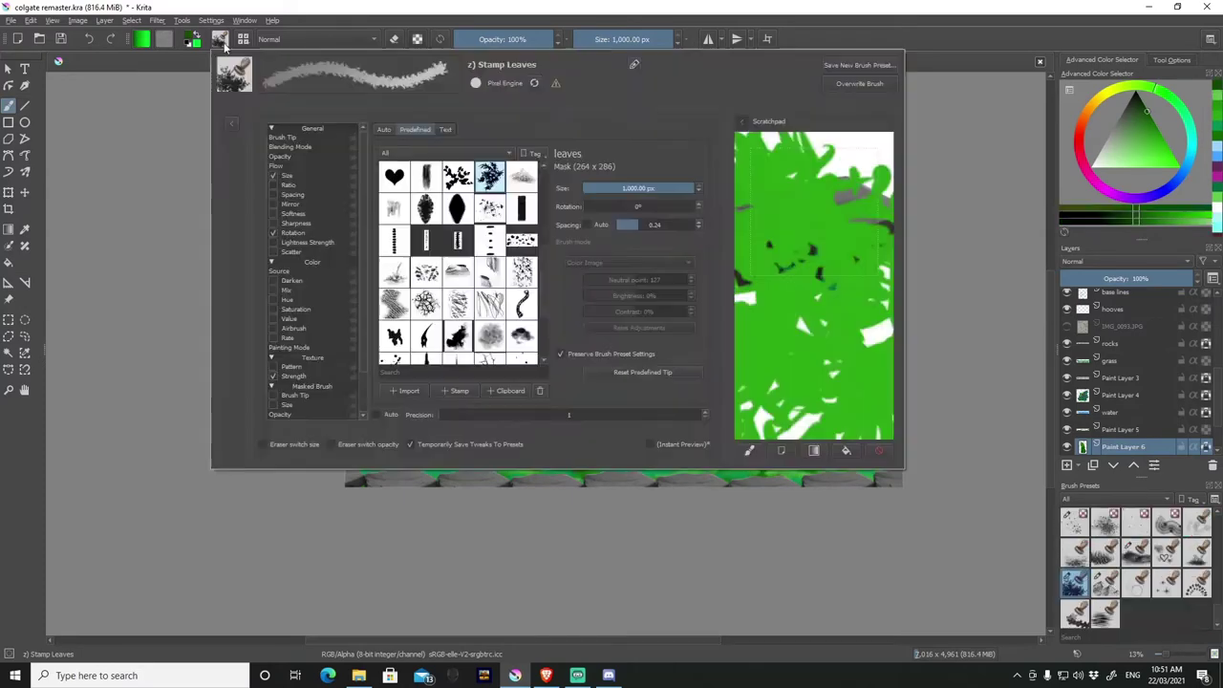
left_click(394, 348)
left_click_drag(841, 325, 771, 386)
key("F5")
scroll(1120, 402, "down", 2)
left_click(1103, 309)
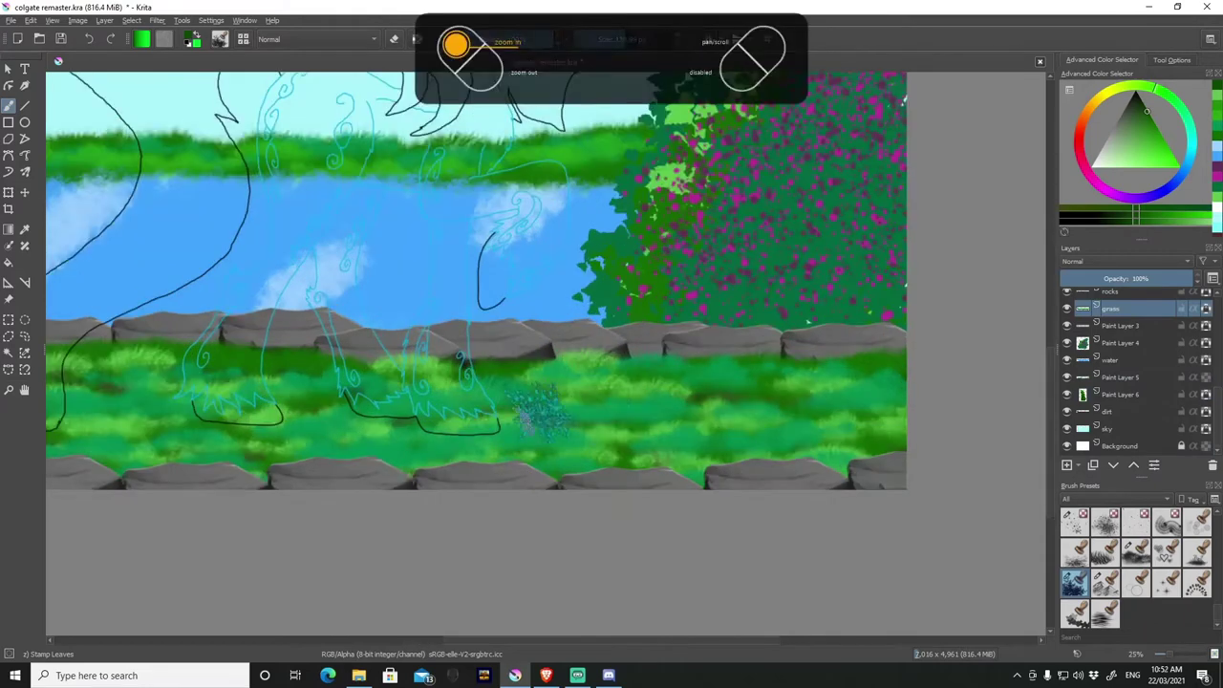
mouse_move(520, 410)
left_mouse_down()
mouse_move(421, 430)
mouse_move(144, 420)
left_mouse_up()
key("minus")
key("minus")
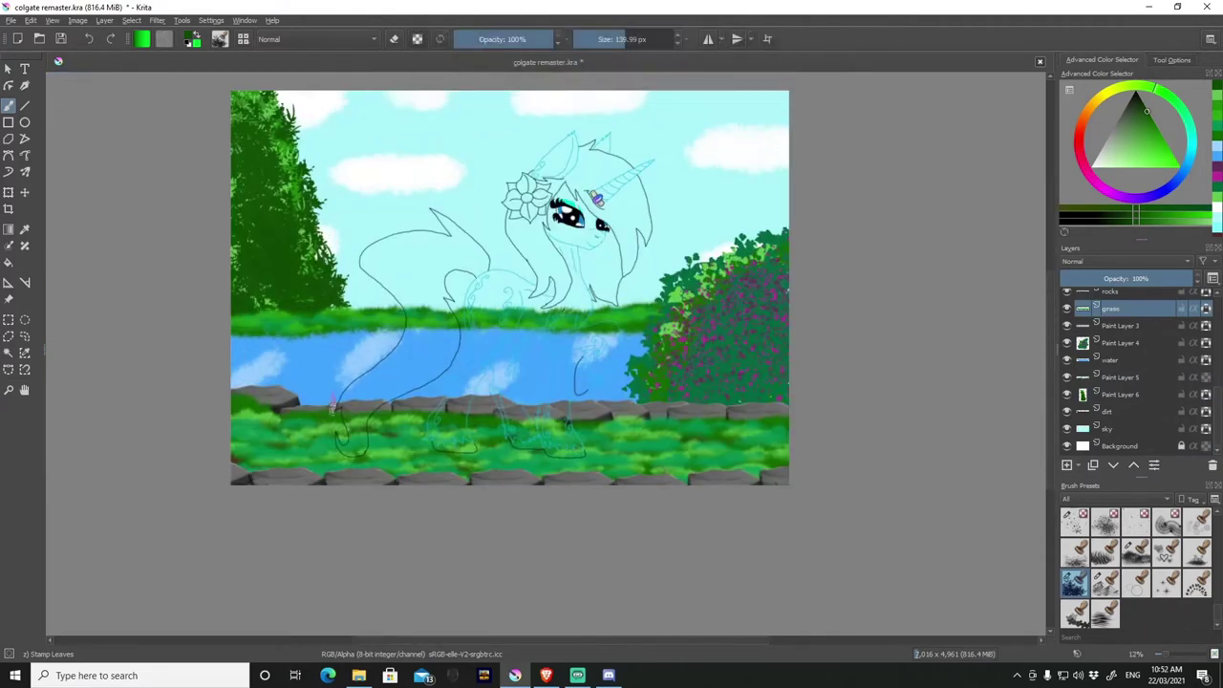
On the sun layer, paint an orange Airbrush Soft sun, brighten it with Adjust Dodge, and move it below sky.
scroll(1129, 336, "up", 3)
scroll(1129, 336, "down", 3)
left_click(1112, 390)
scroll(1137, 564, "up", 5)
left_click(1166, 522)
left_click(1134, 92)
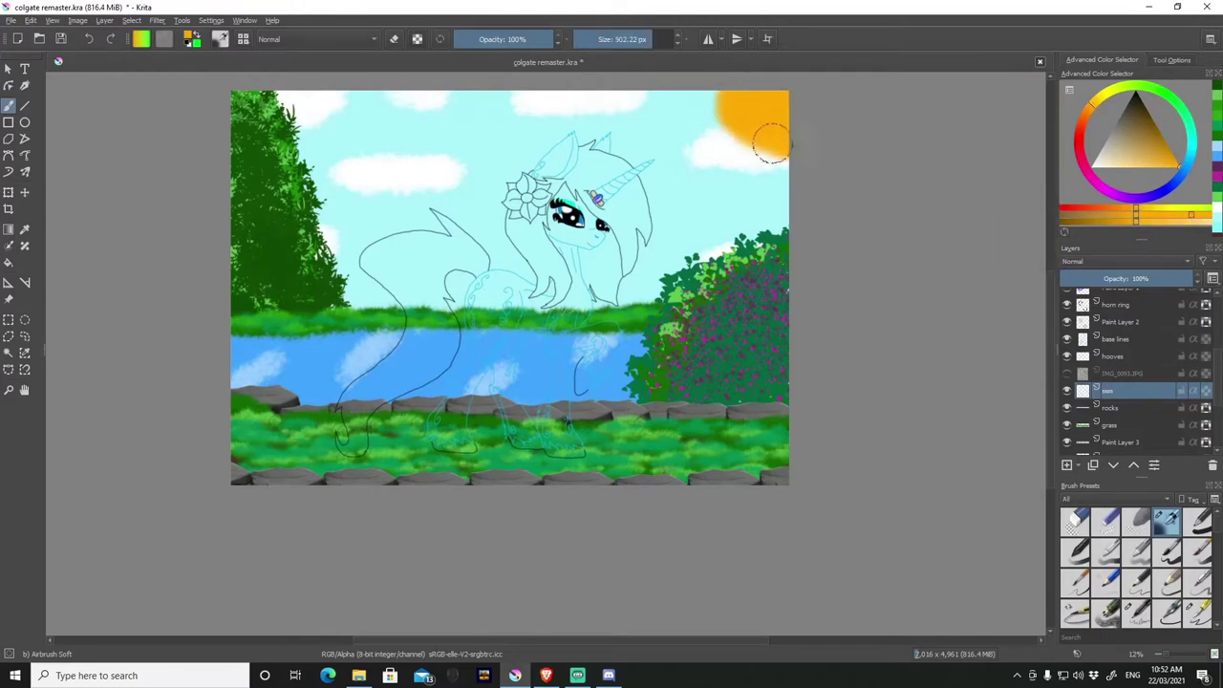
scroll(1135, 564, "down", 10)
left_click(1136, 543)
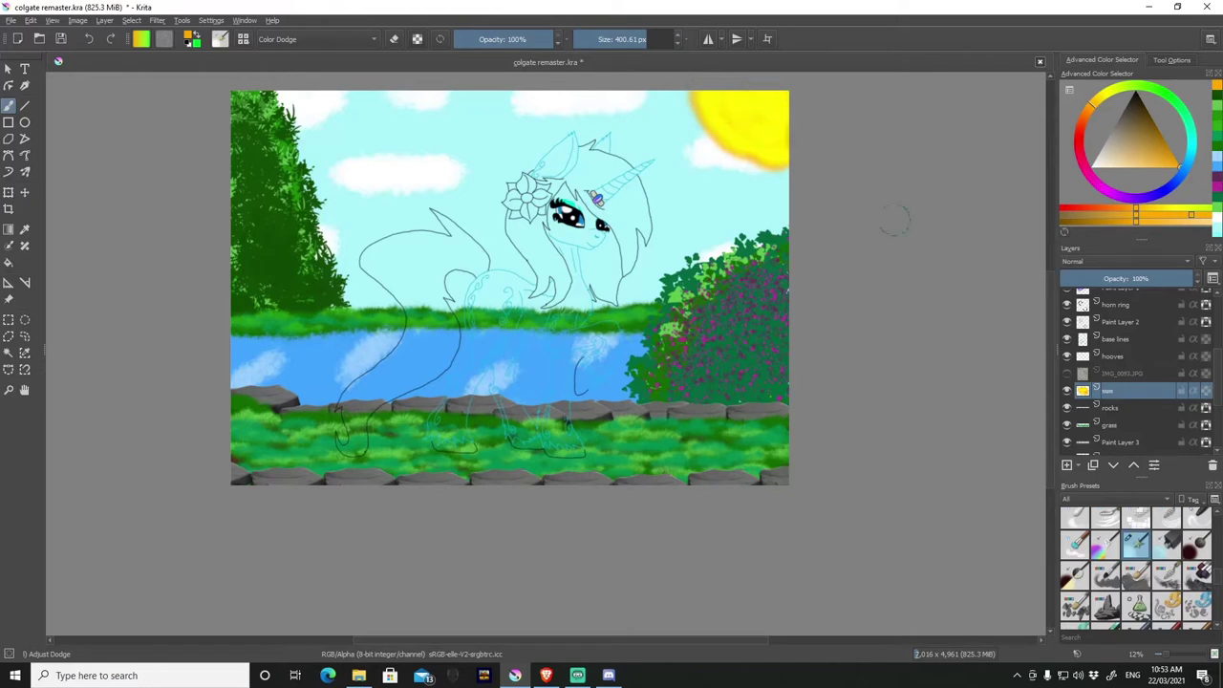
left_click(1113, 464)
left_click(1113, 464)
left_click(1113, 464)
left_click(1113, 464)
left_click(1113, 464)
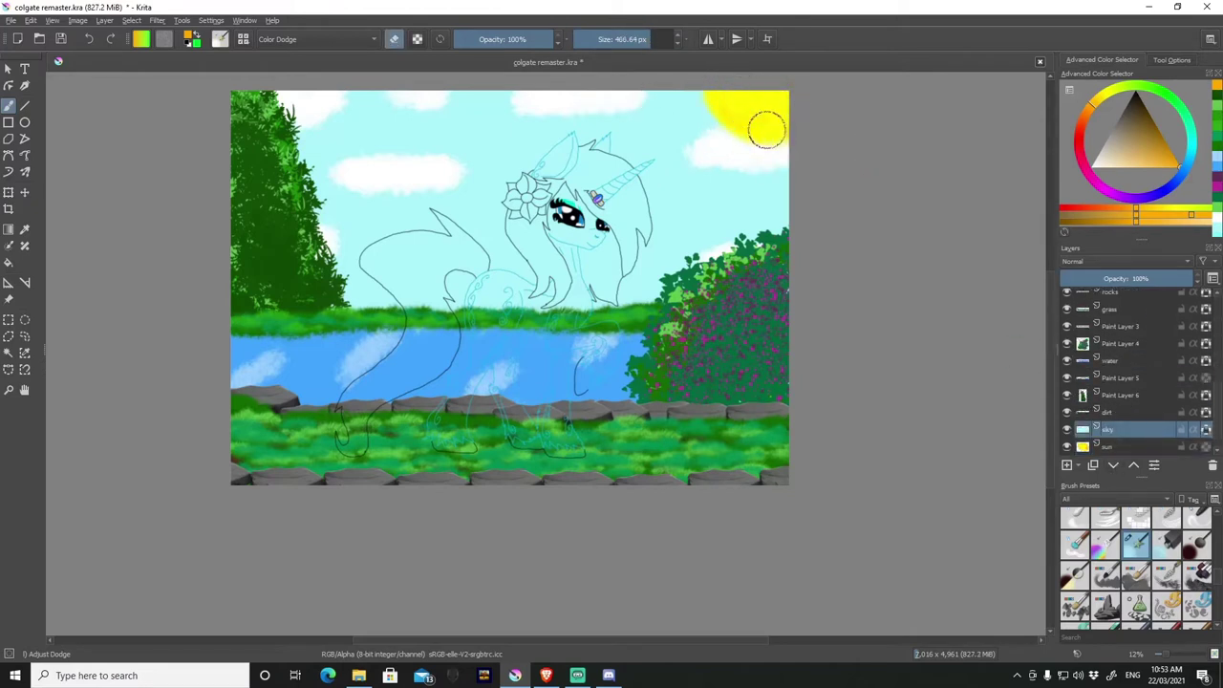
scroll(1108, 396, "down", 1)
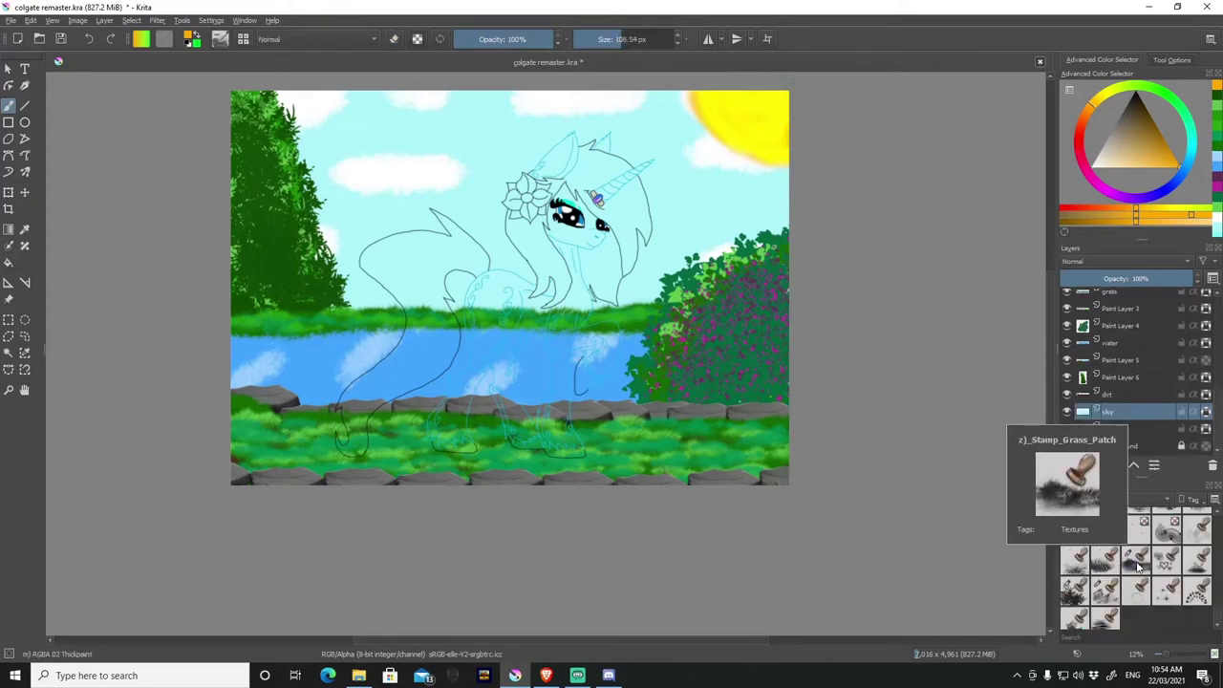
Try stamping bright grass behind the unicorn on Paint Layer 5, then undo it.
left_click(1136, 559)
key("Page_Up")
key("Page_Up")
key("Page_Up")
mouse_move(401, 291)
left_mouse_down()
mouse_move(726, 229)
mouse_move(650, 267)
mouse_move(403, 298)
left_mouse_up()
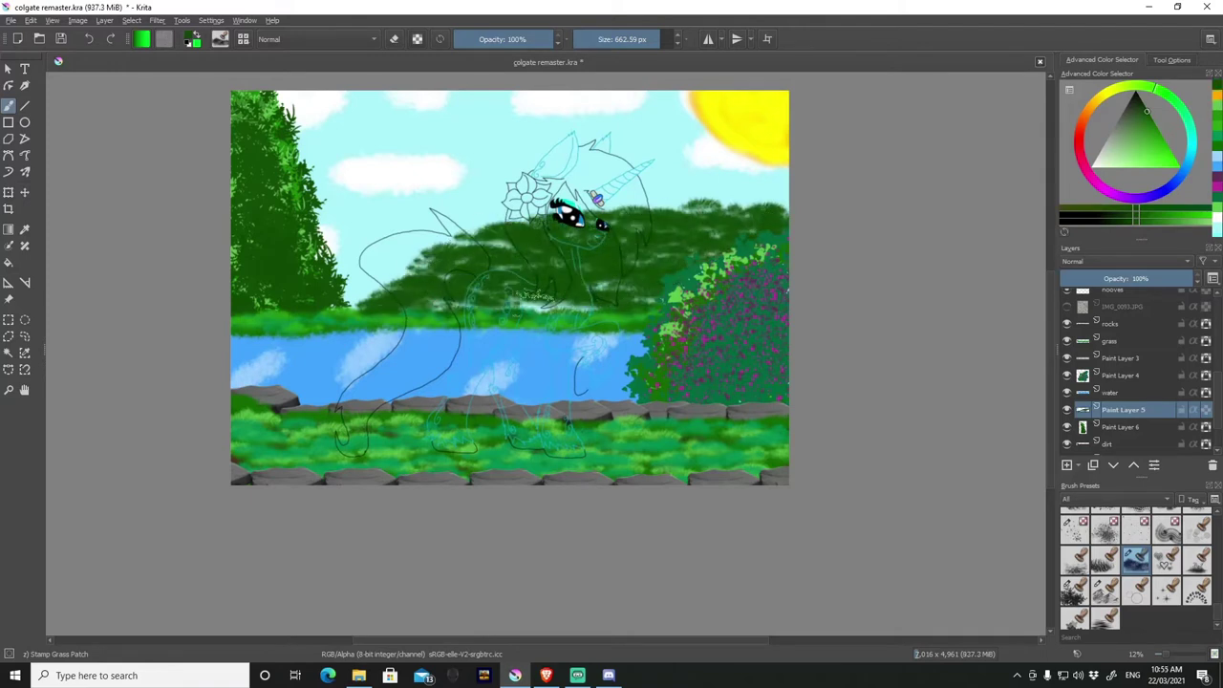
key("l")
mouse_move(669, 272)
left_mouse_down()
mouse_move(401, 286)
mouse_move(755, 229)
left_mouse_up()
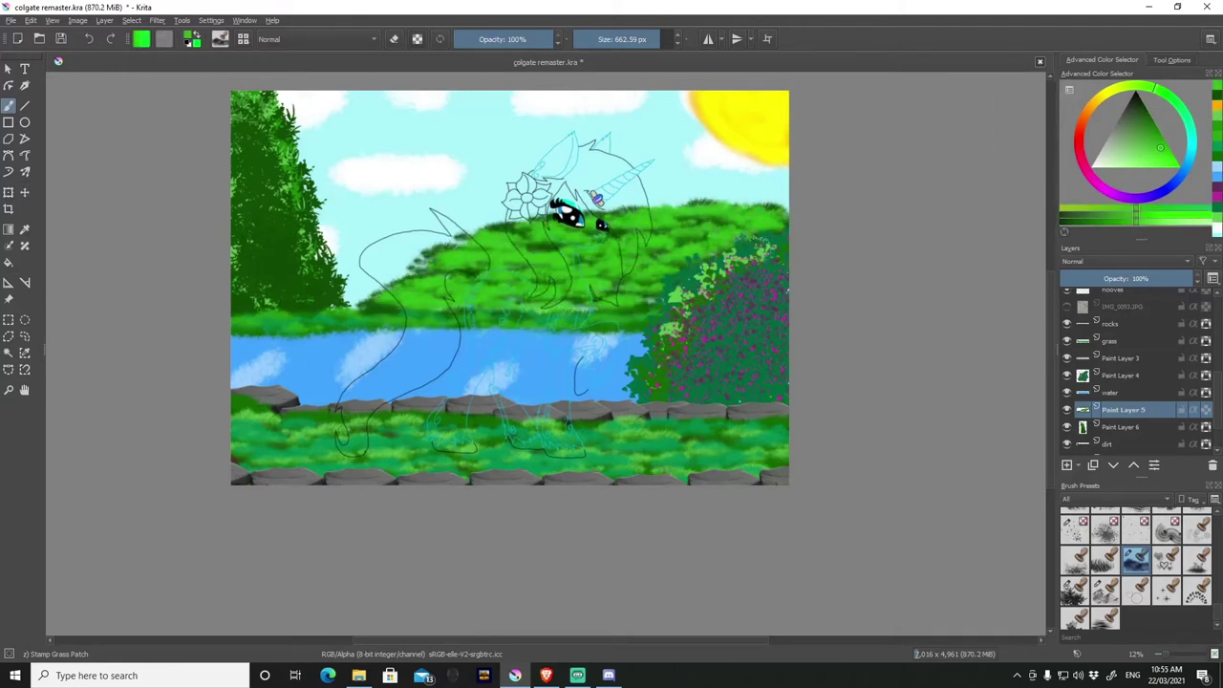
left_click(88, 39)
left_click(88, 38)
left_click(88, 38)
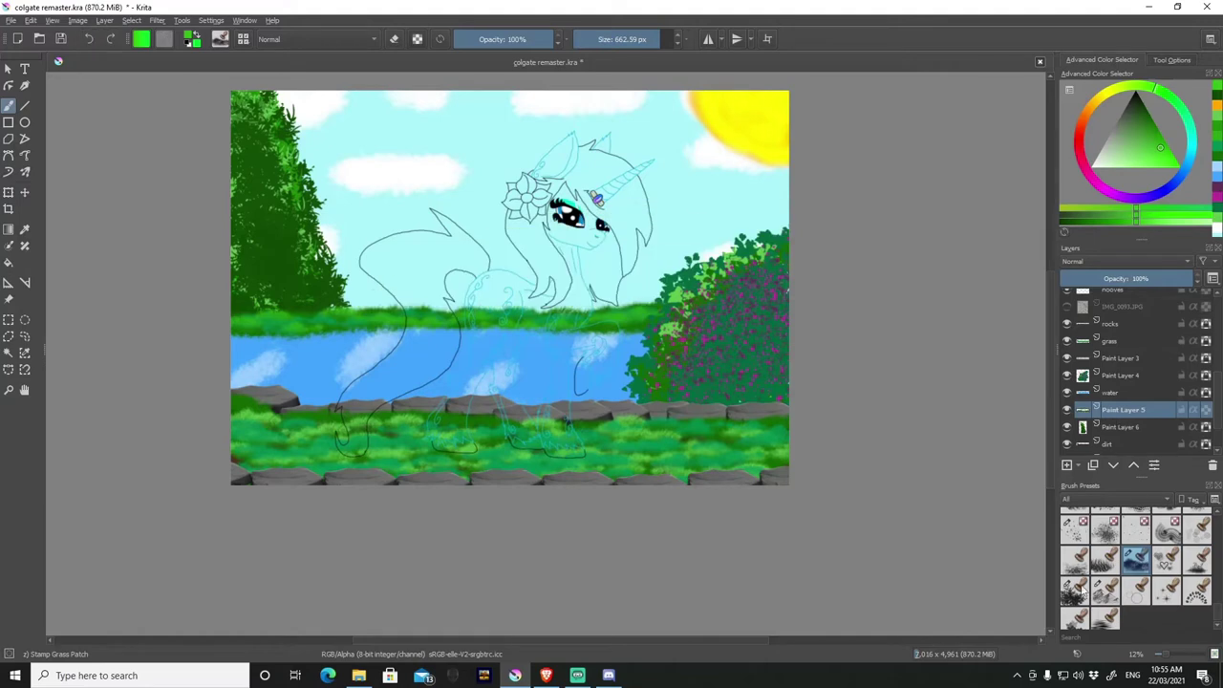
Stamp a tall dark-green tree beside the right bushes with Stamp Leaves on Paint Layer 6.
left_click(219, 38)
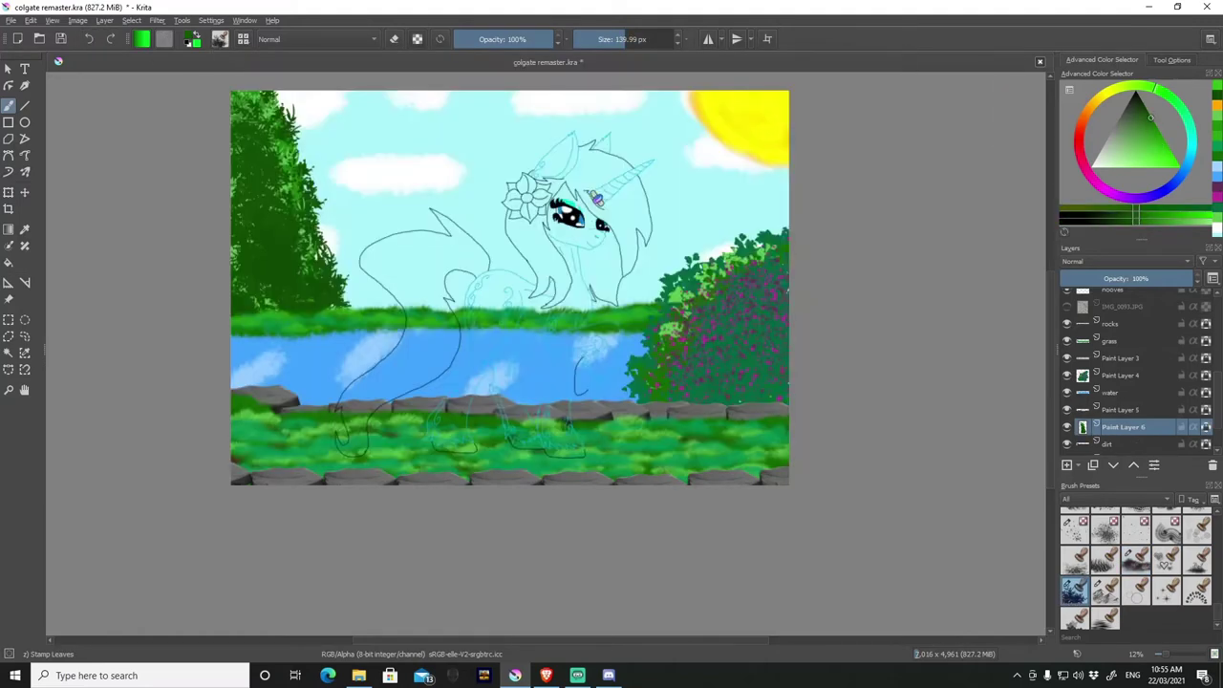
key("plus")
key("bracketright")
left_click(418, 280)
left_click_drag(439, 279, 425, 244)
key("ctrl+z")
left_click_drag(689, 285, 736, 112)
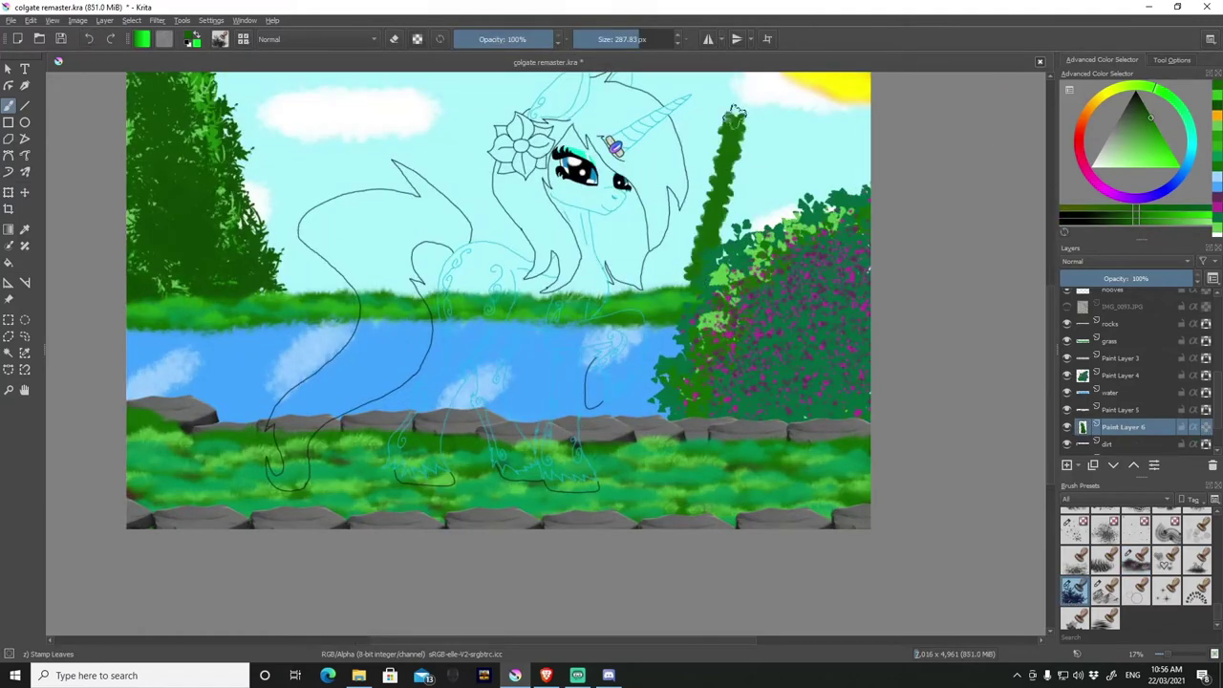
key("minus")
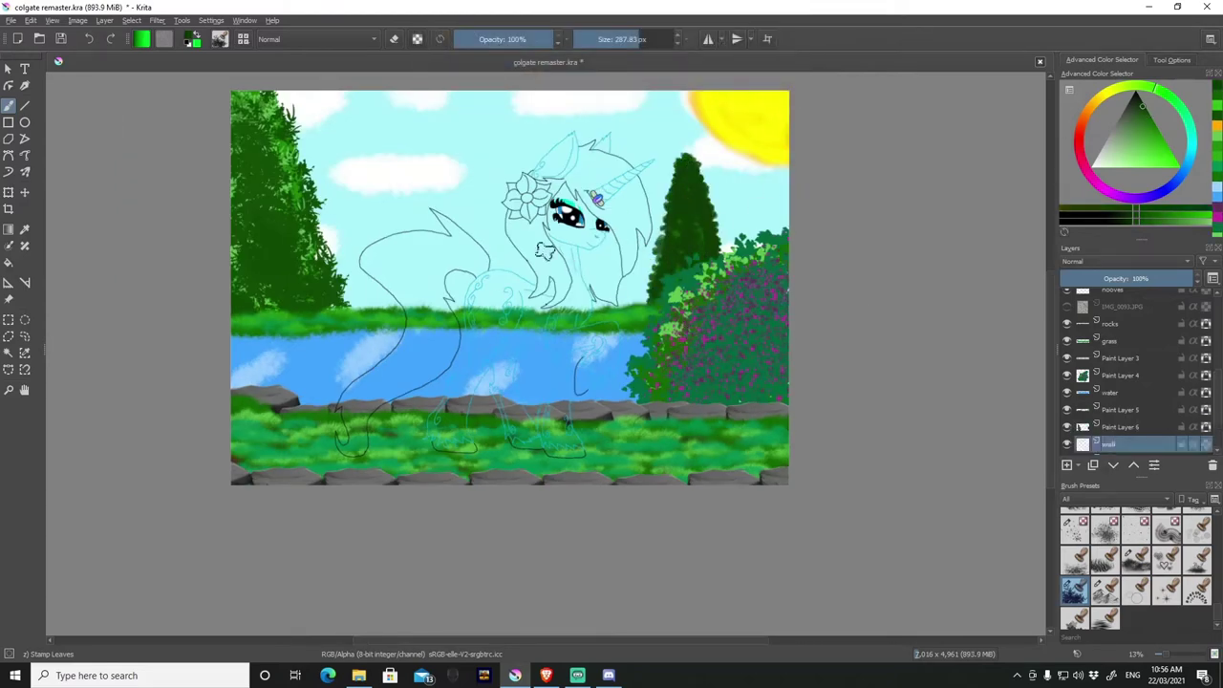
Select the Thickpaint brush preset.
scroll(1131, 607, "up", 5)
left_click(1135, 573)
key("plus")
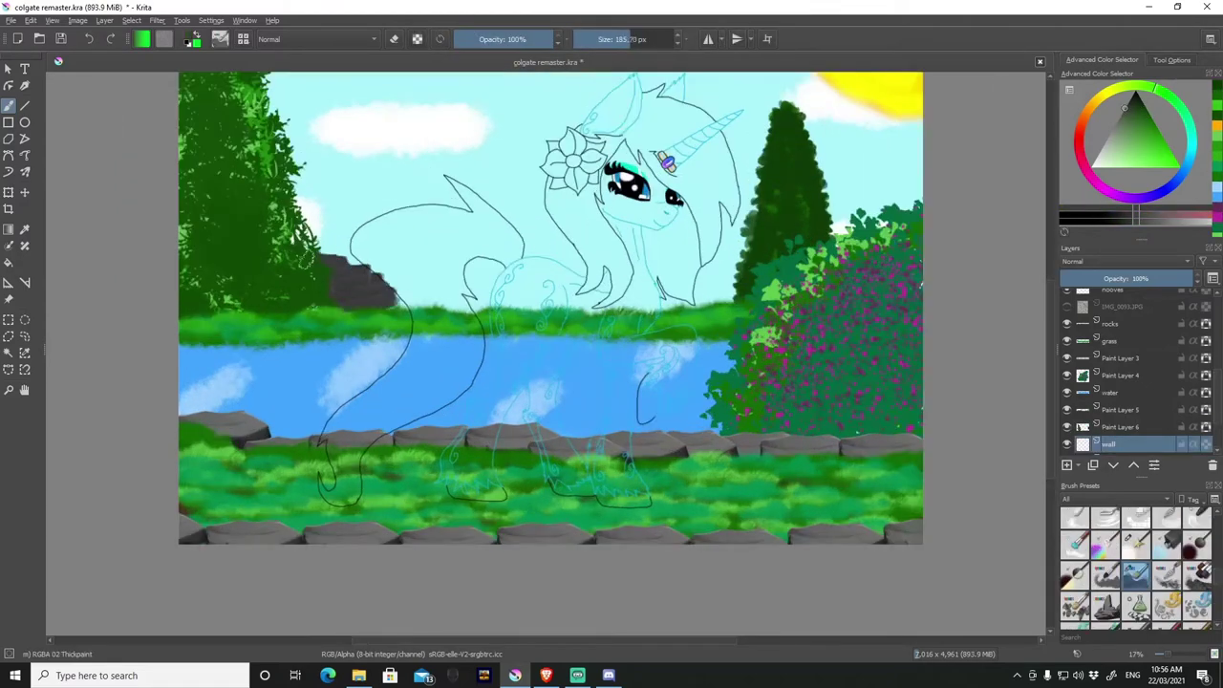
Paint a dark rubble-textured rock band behind the pony with the rock brush.
key("ctrl+z")
left_click(1104, 607)
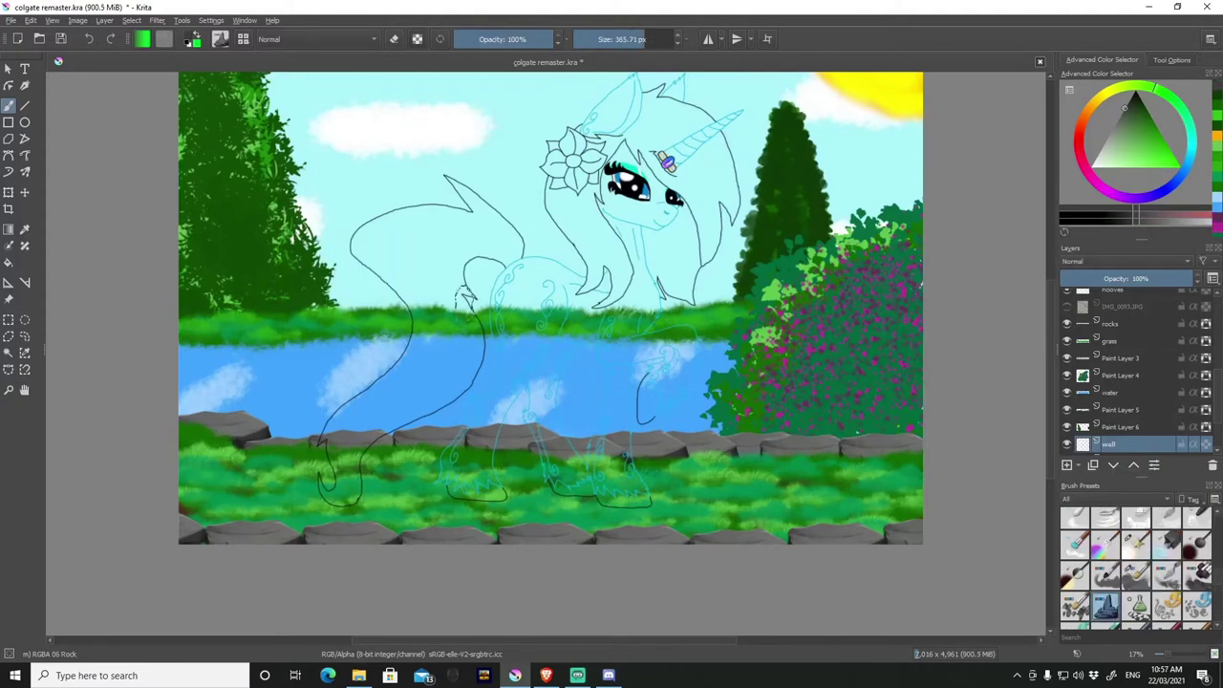
mouse_move(325, 287)
left_mouse_down()
mouse_move(352, 251)
mouse_move(726, 247)
left_mouse_up()
key("ctrl+z")
key("ctrl+z")
key("/")
key("ctrl+shift+z")
key("ctrl+shift+z")
Texture the band in lighter grey with a crackled brush to form flat stone capstones.
left_click_drag(1122, 113, 1115, 124)
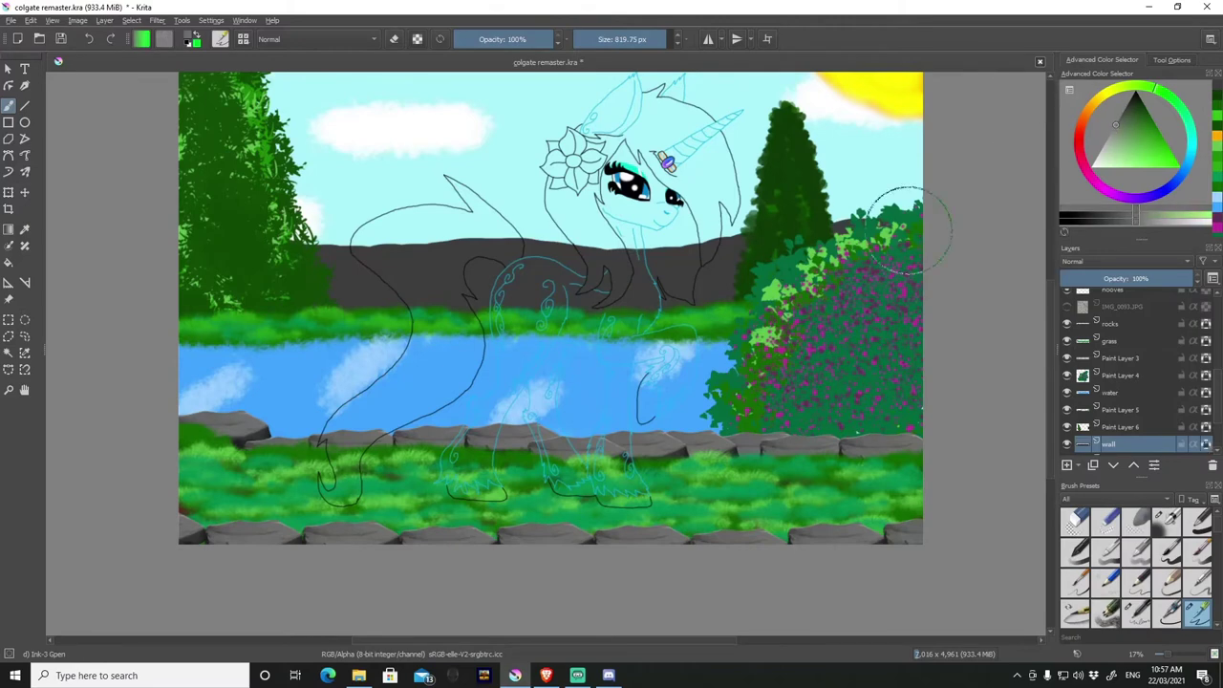
scroll(1123, 573, "down", 3)
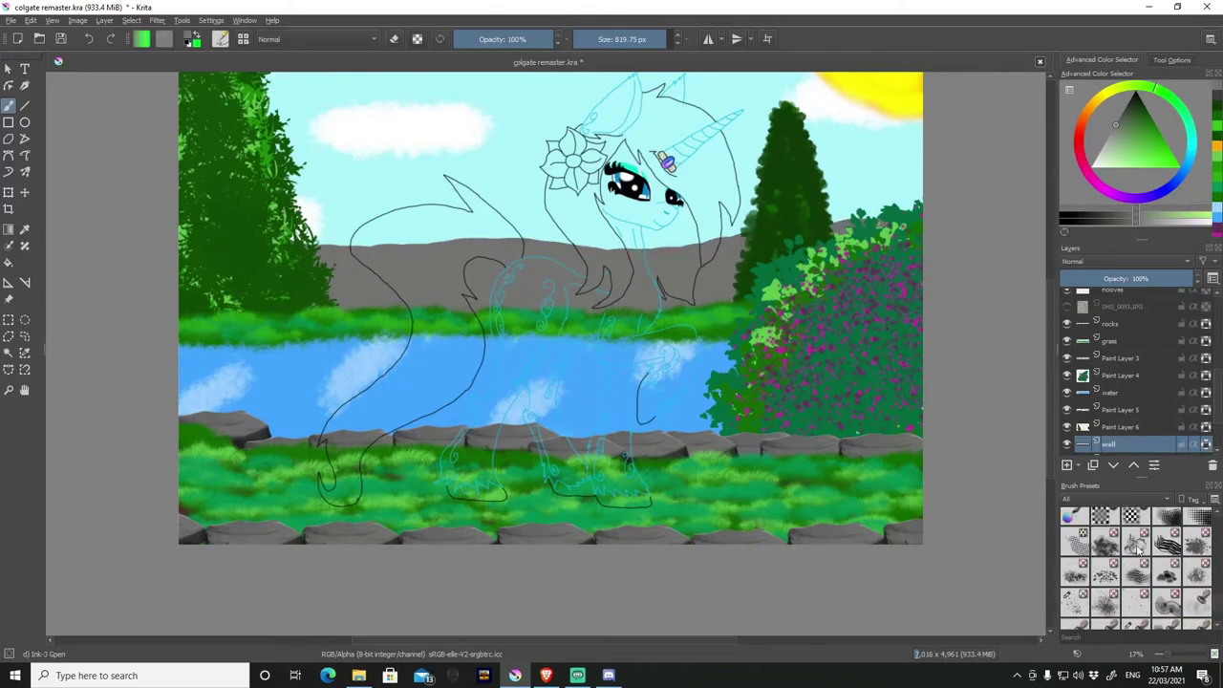
left_click(1135, 540)
left_click_drag(334, 267, 573, 229)
key("minus")
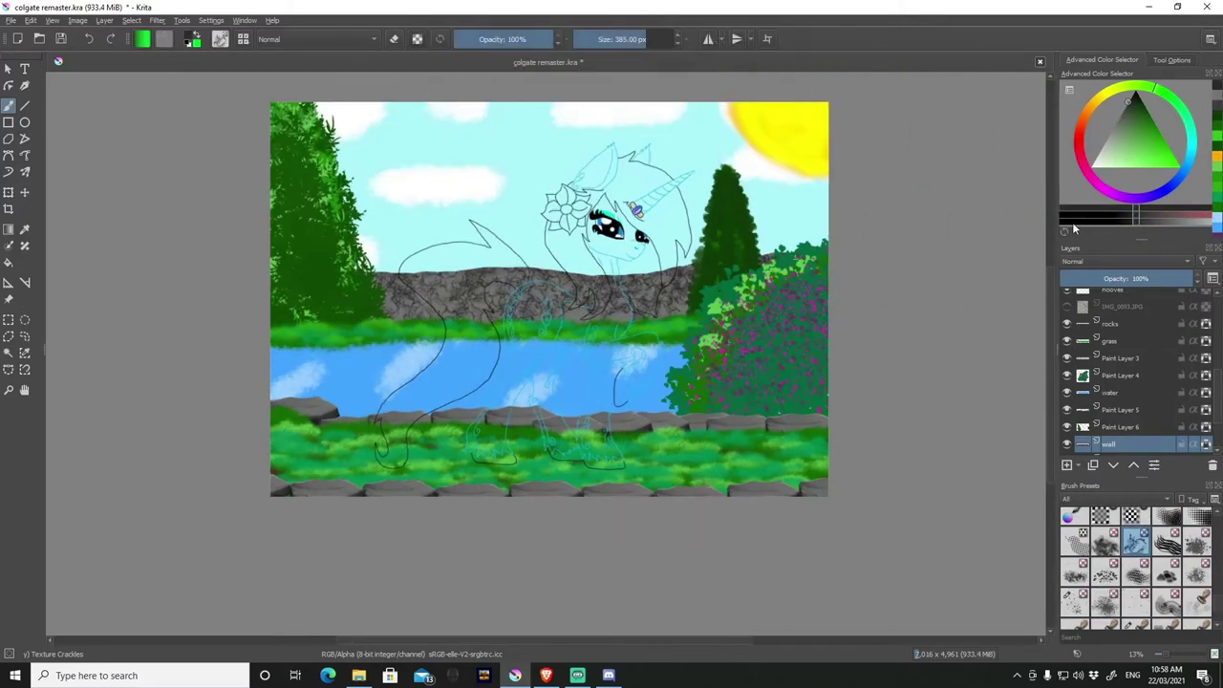
Cycle through the leaves and grass patch stamps to ready the Stamp Grass brush.
scroll(453, 312, "up", 1)
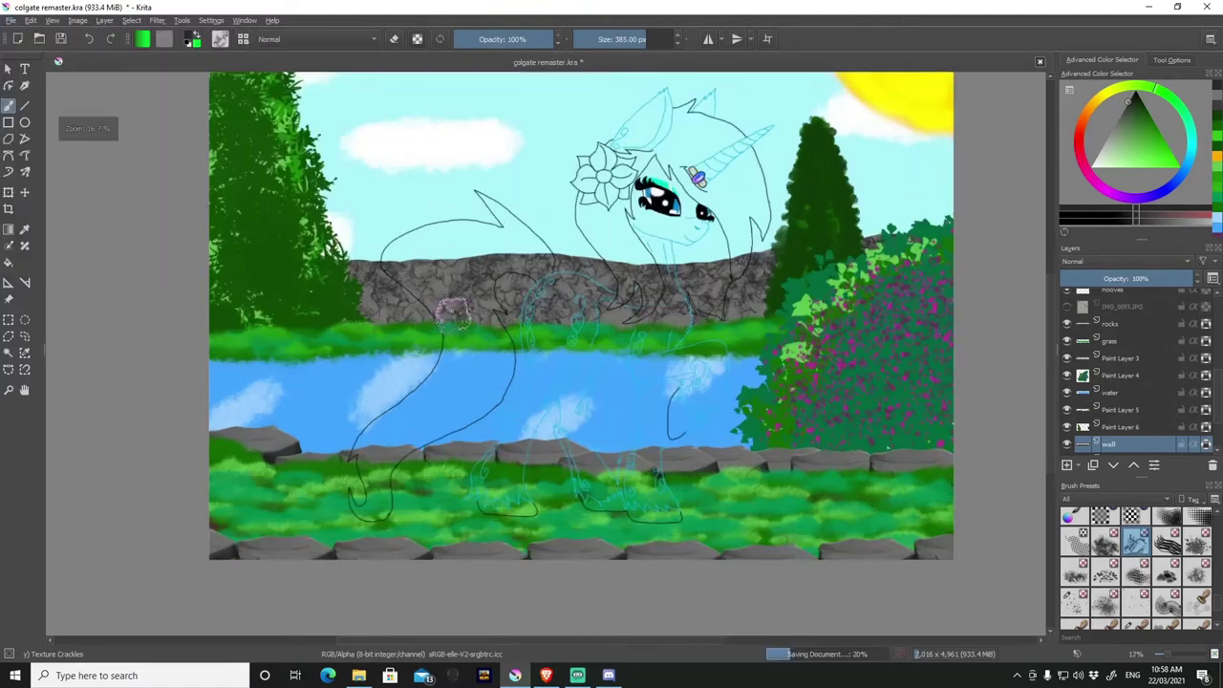
scroll(1135, 573, "down", 3)
left_click(1073, 583)
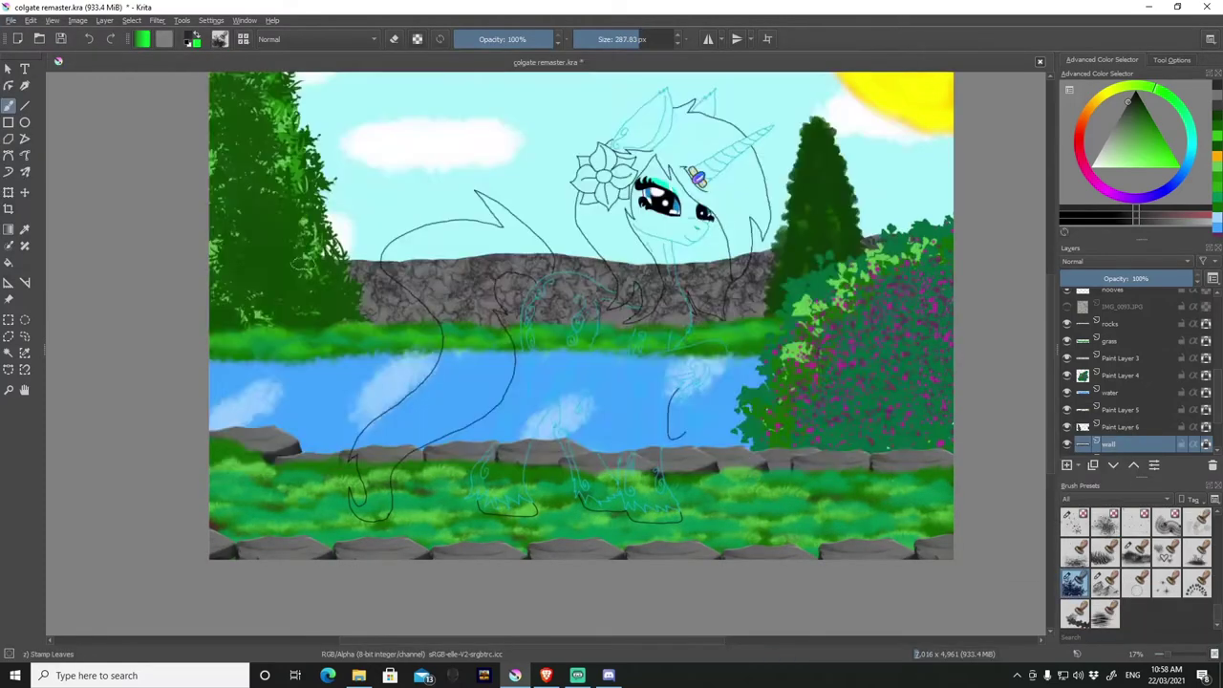
scroll(399, 259, "up", 3)
key("minus")
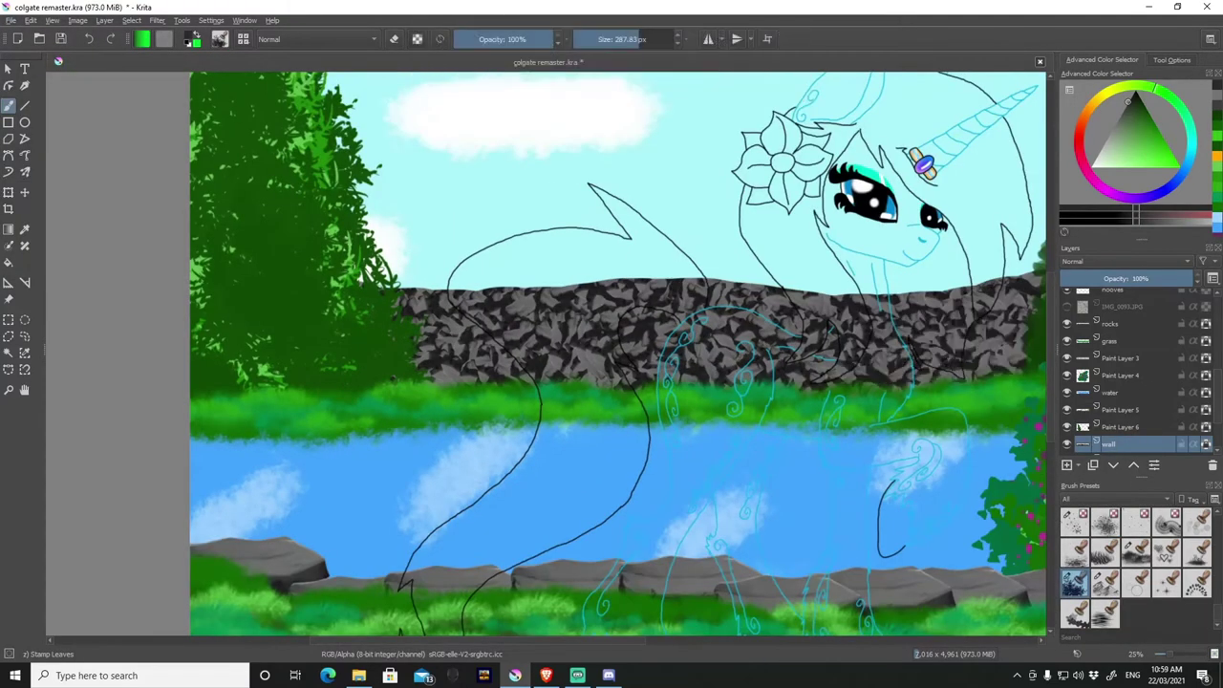
key("minus")
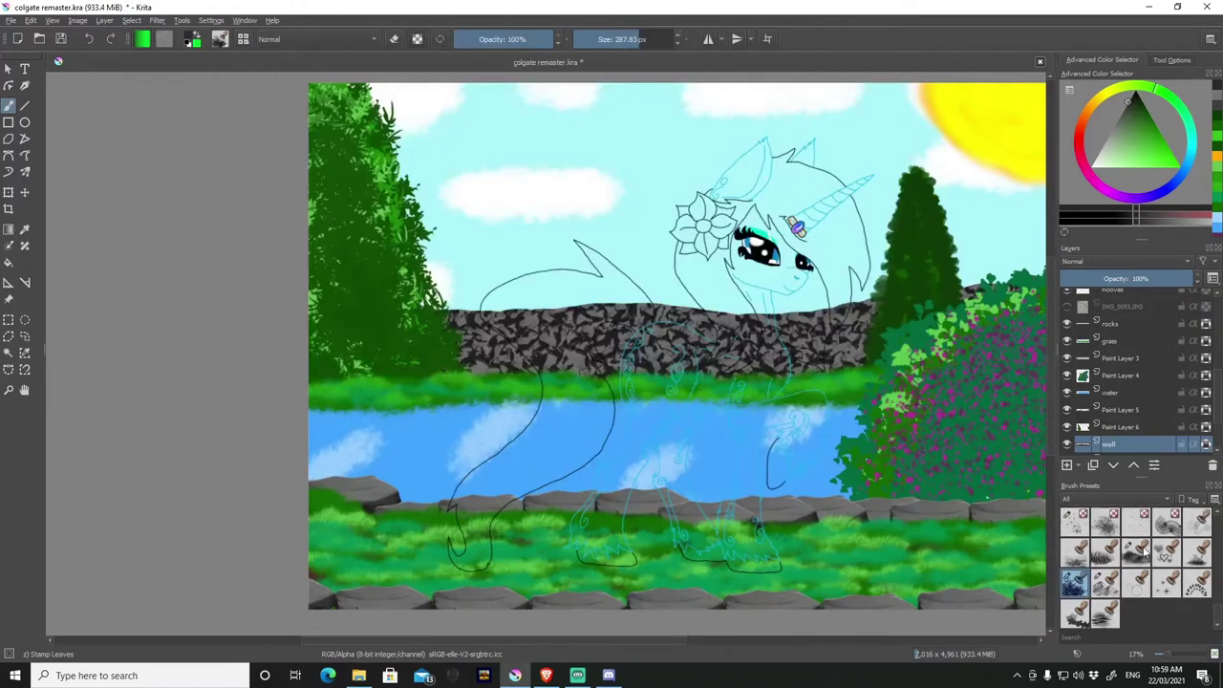
left_click(1135, 552)
key("plus")
key("plus")
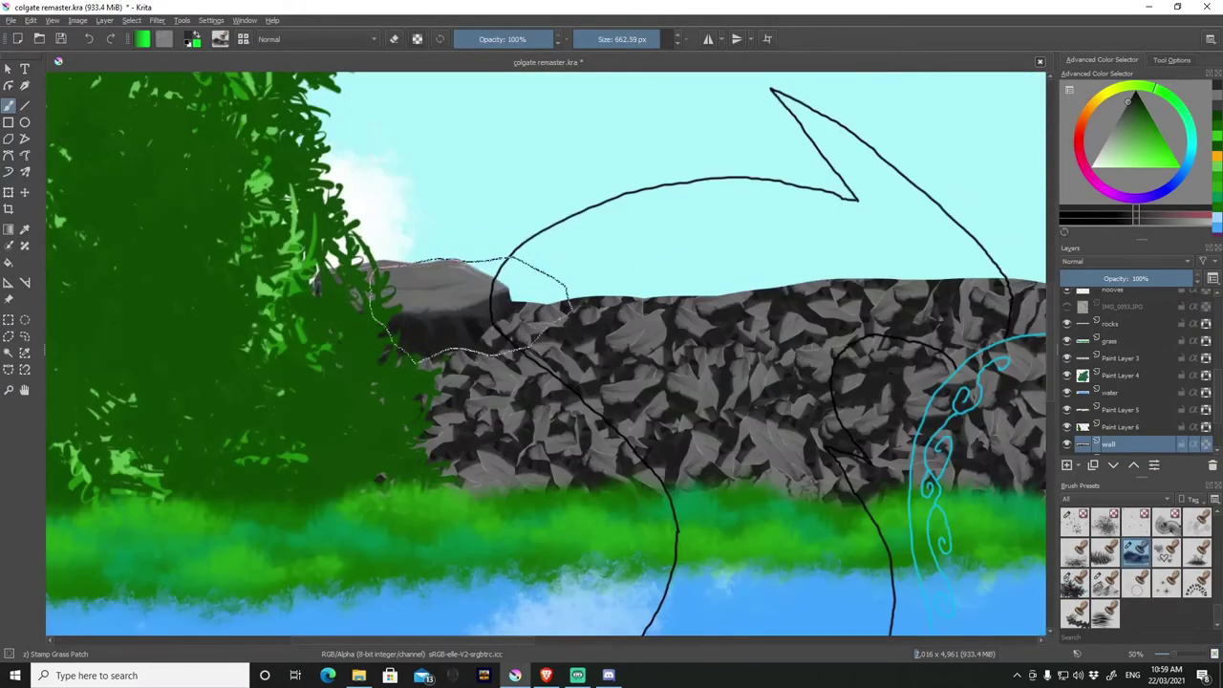
key("minus")
key("minus")
key("minus")
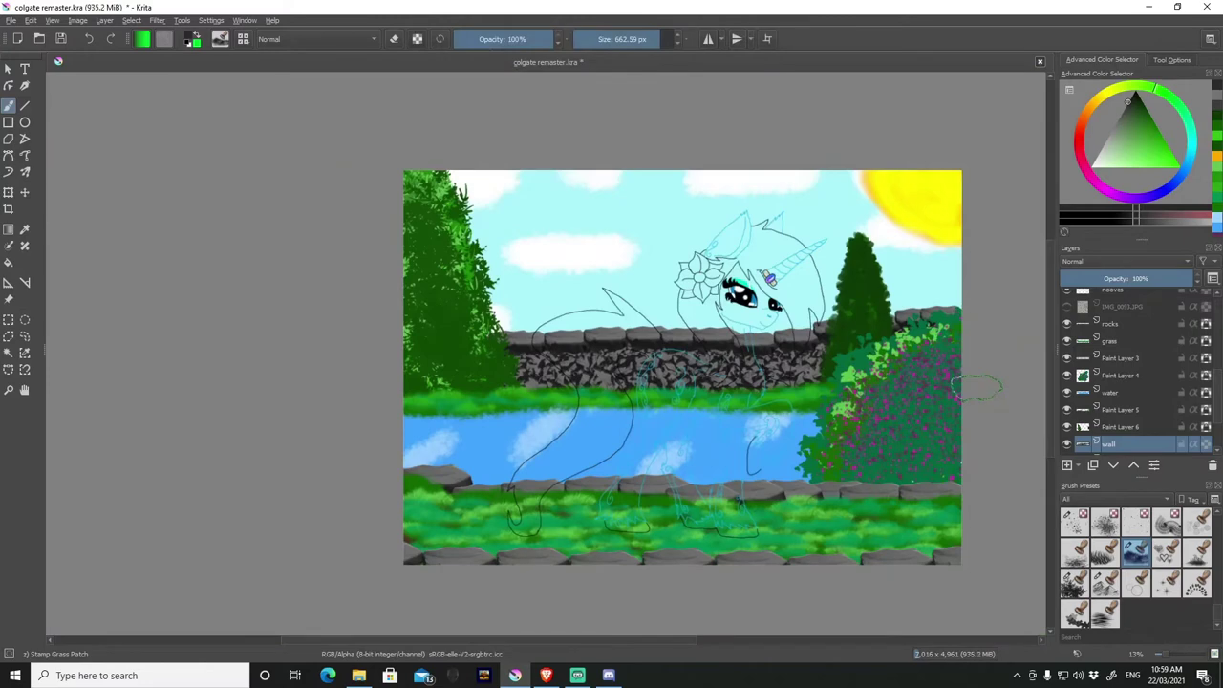
scroll(1087, 320, "down", 2)
key("slash")
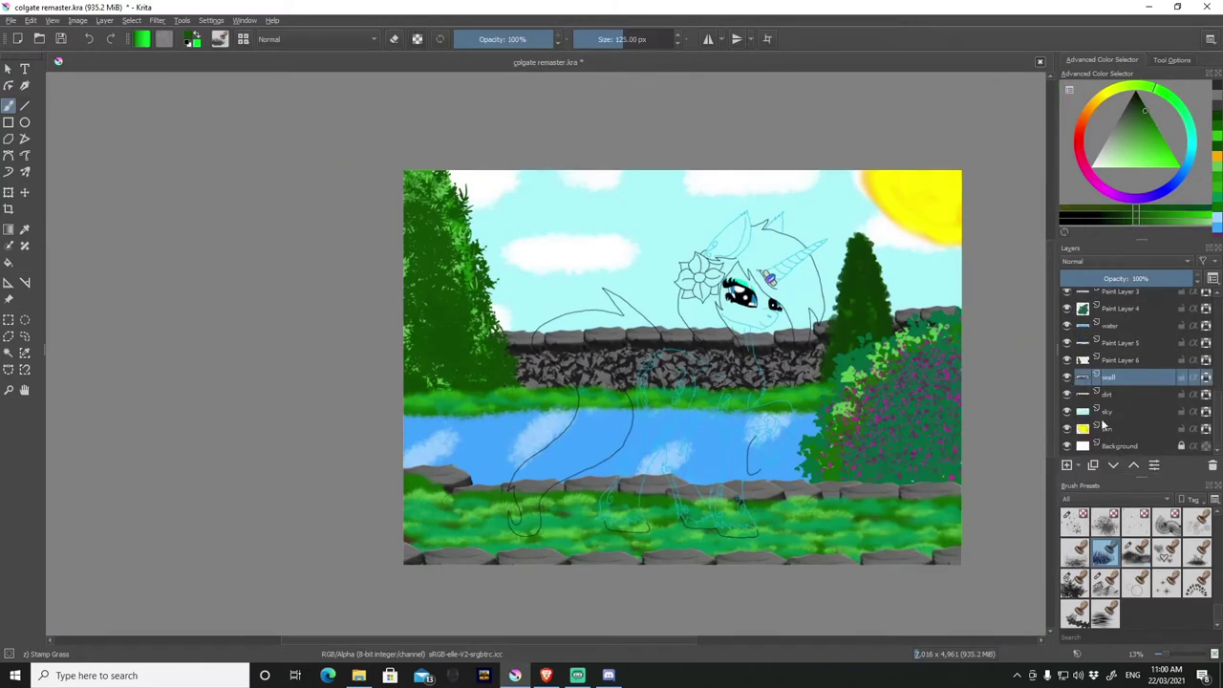
Stamp large Stamp Grass tufts along the stone edging on the grass layer.
scroll(1101, 382, "up", 2)
left_click(1108, 323)
key("plus")
left_click_drag(449, 429, 482, 458)
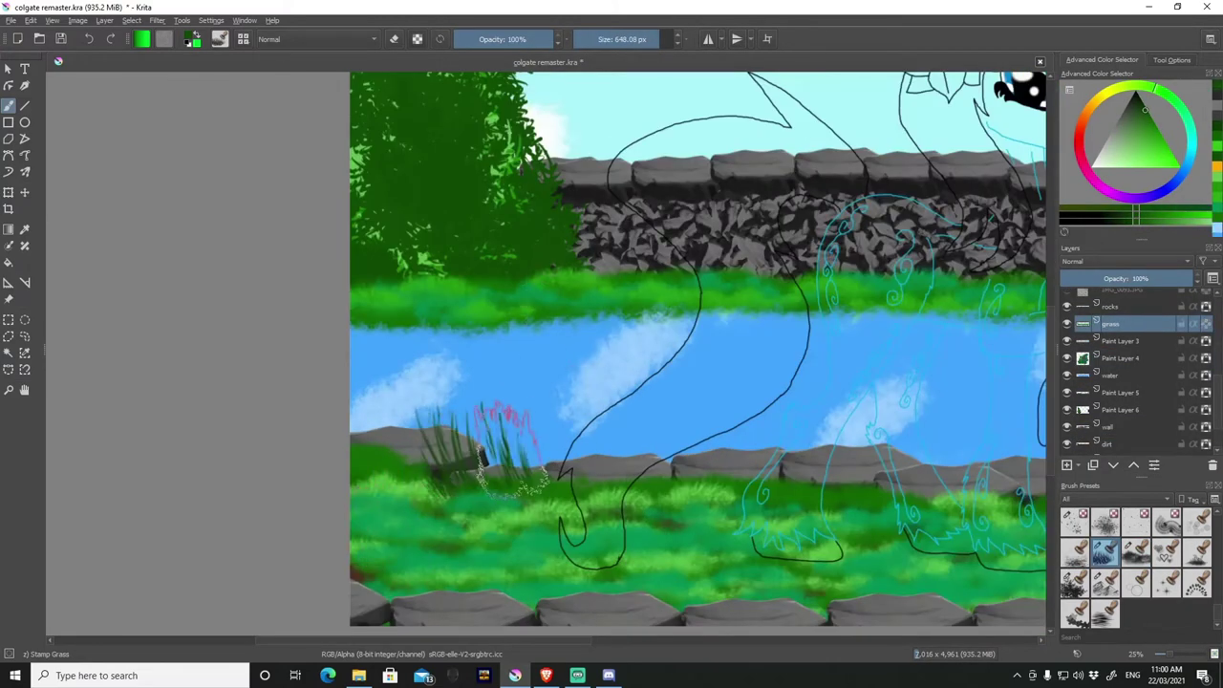
key("minus")
key("minus")
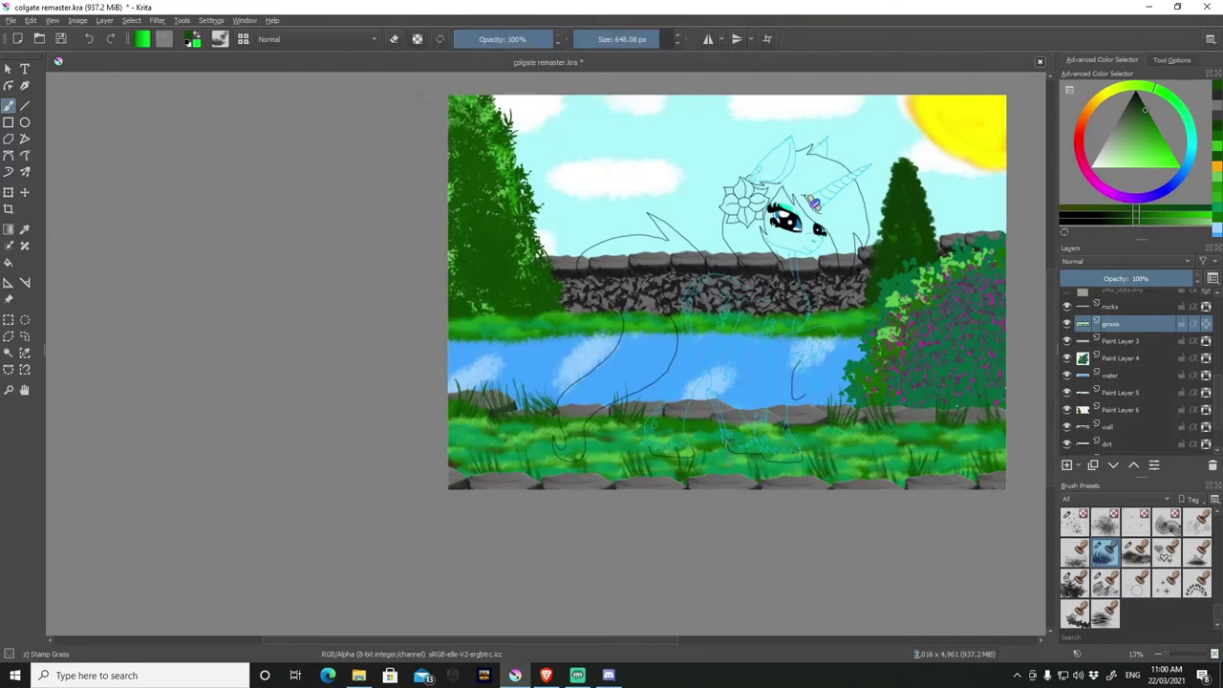
Switch to a darker green and stamp more grass tufts along the far bank.
left_click(1159, 141)
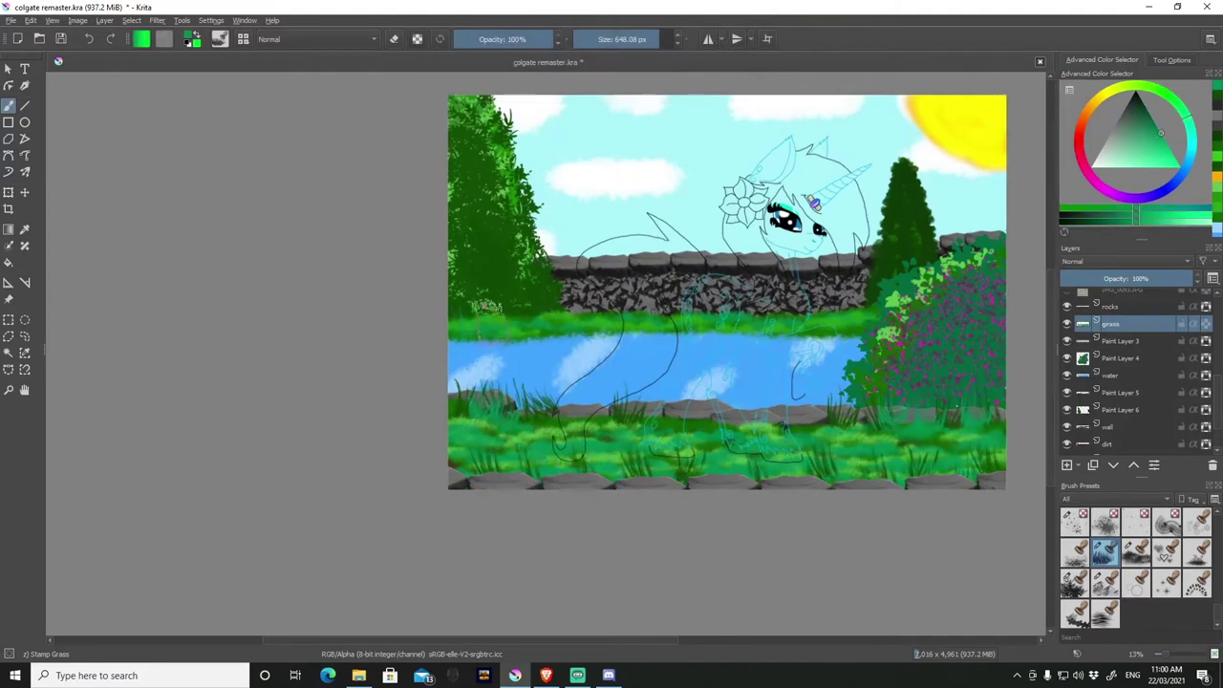
key("plus")
left_click(1164, 147)
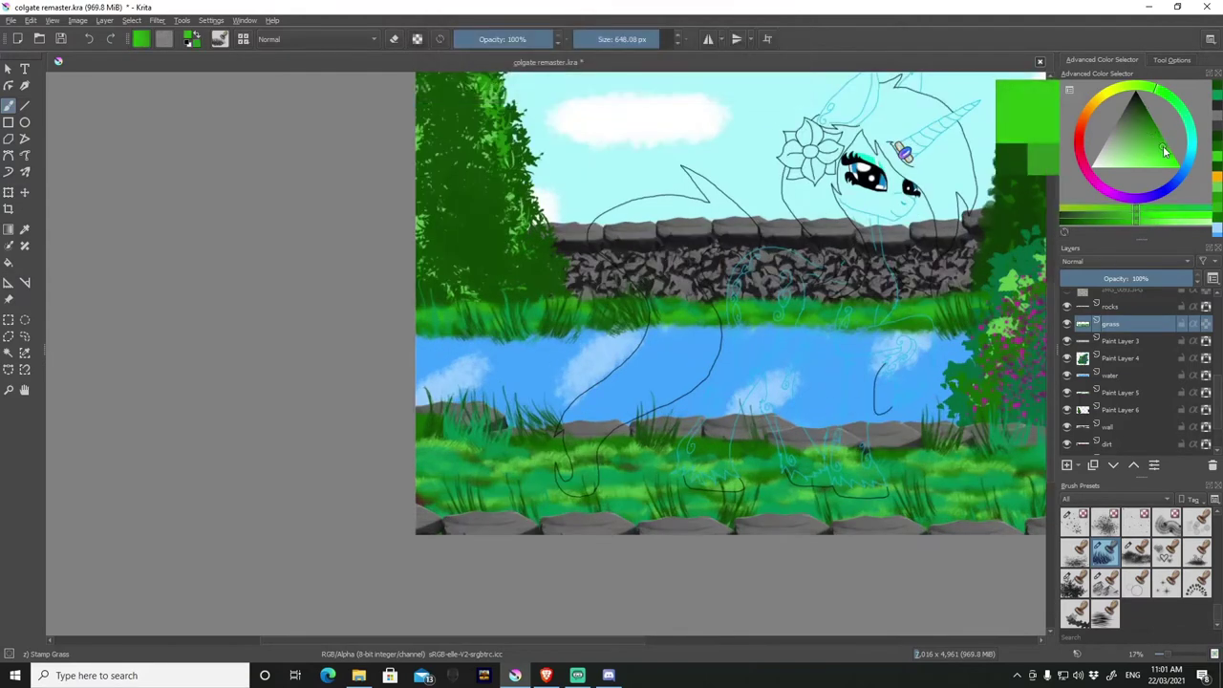
key("minus")
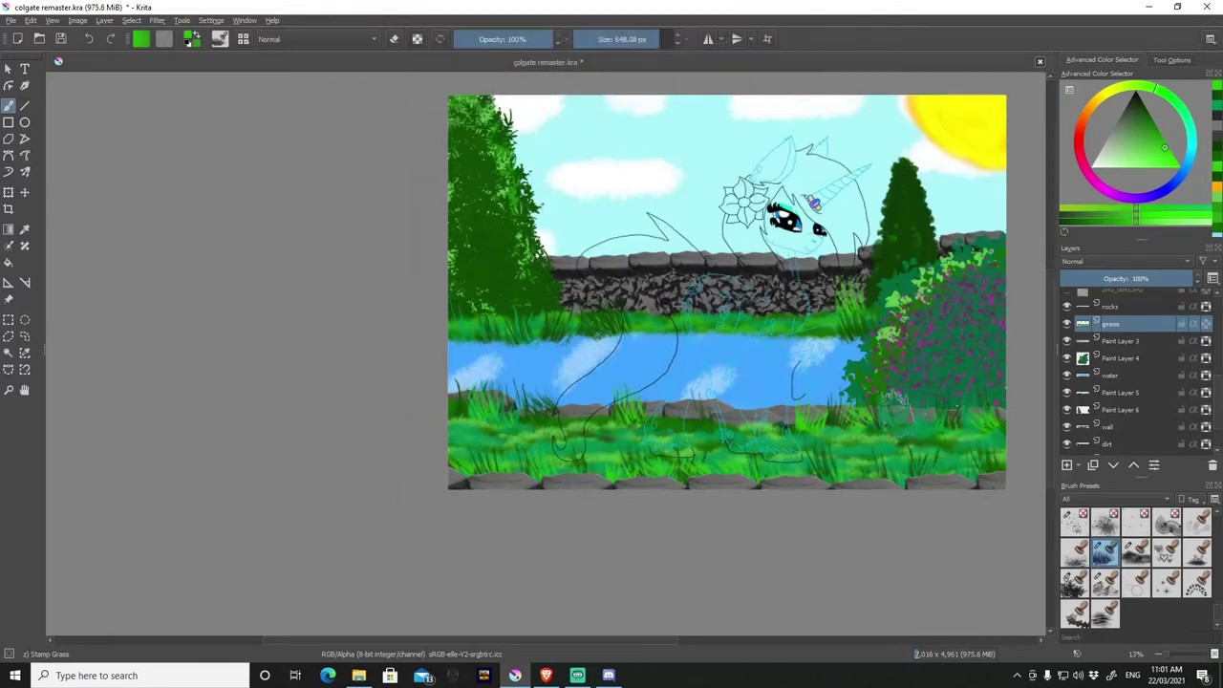
Add a new layer and rename it 'flowers'.
key("Insert")
double_click(1123, 324)
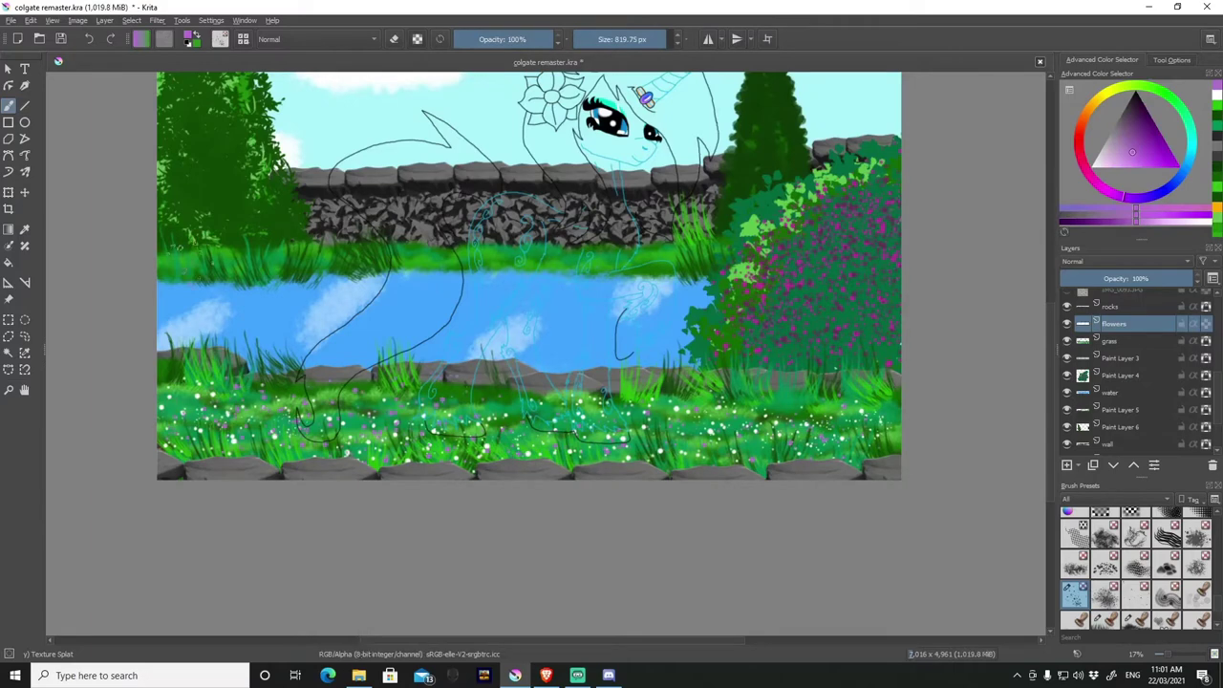
key("minus")
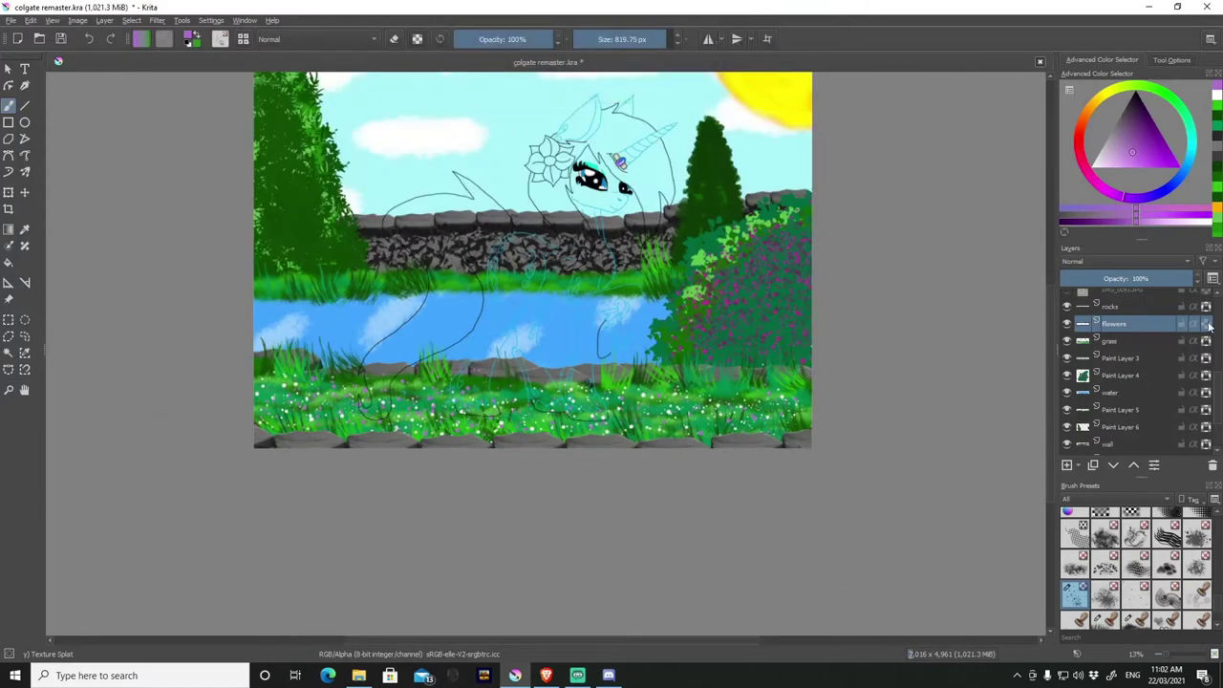
scroll(1131, 363, "up", 3)
Show the IMG_0093.JPG reference, move the blue pony image right, and lower reference opacity.
left_click(1066, 388)
key("ctrl+t")
right_click(947, 382)
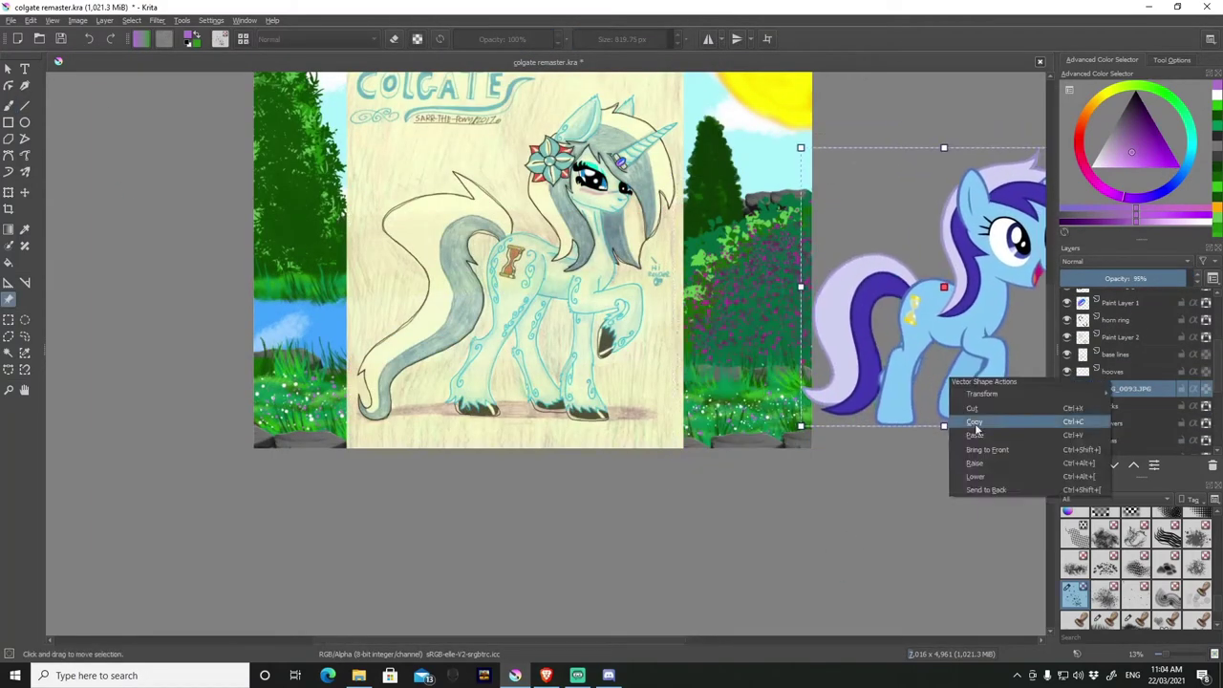
scroll(640, 287, "down", 1)
left_click_drag(1189, 278, 1168, 278)
scroll(1144, 396, "up", 2)
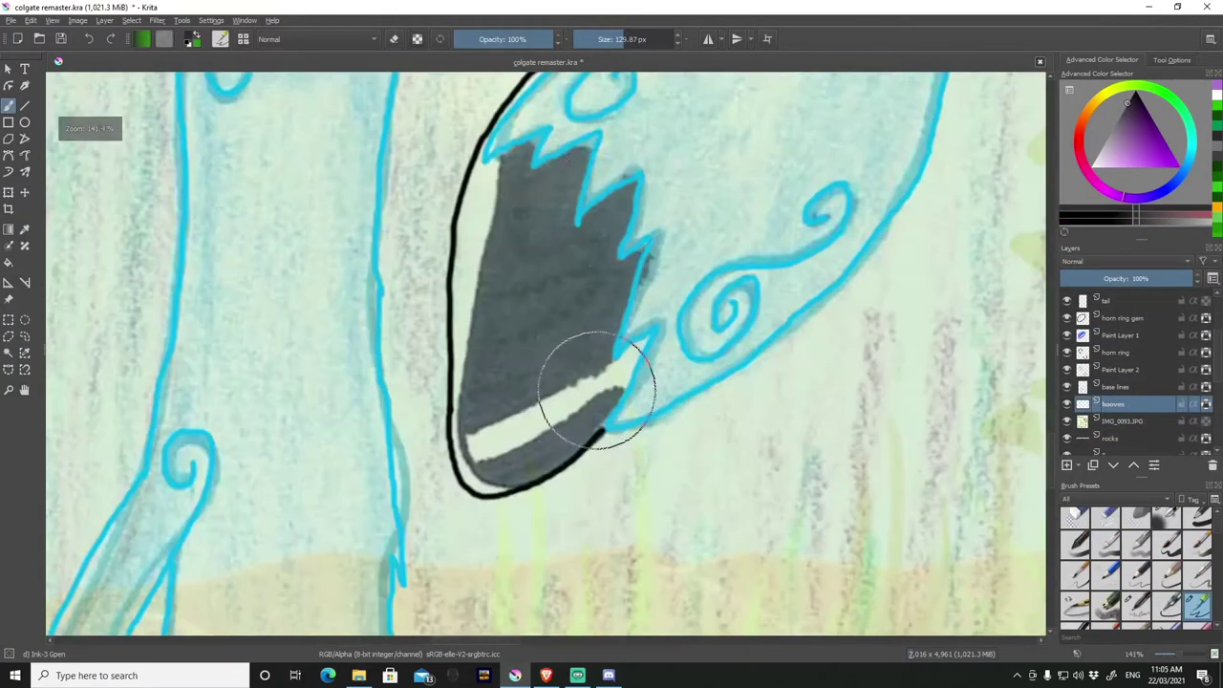
Add a 'hoof colour' layer and fill all four hooves solid black with Ink-3 Gpen.
left_click(1068, 467)
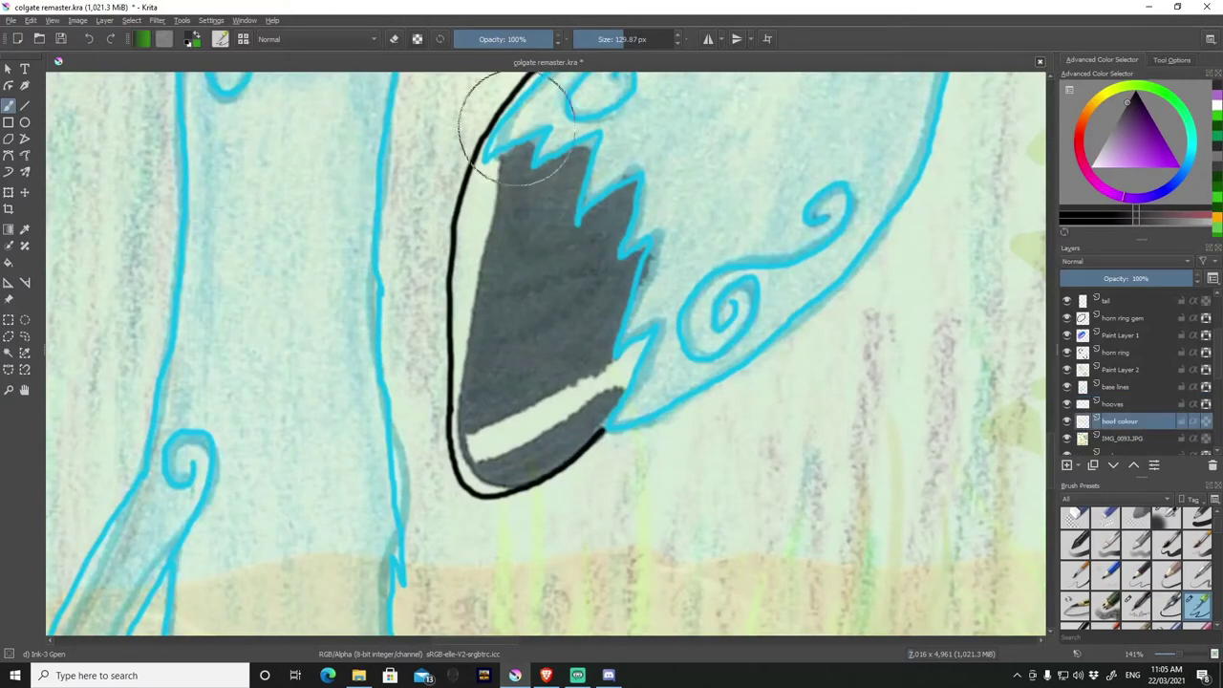
mouse_move(516, 129)
left_mouse_down()
mouse_move(573, 219)
mouse_move(568, 363)
left_mouse_up()
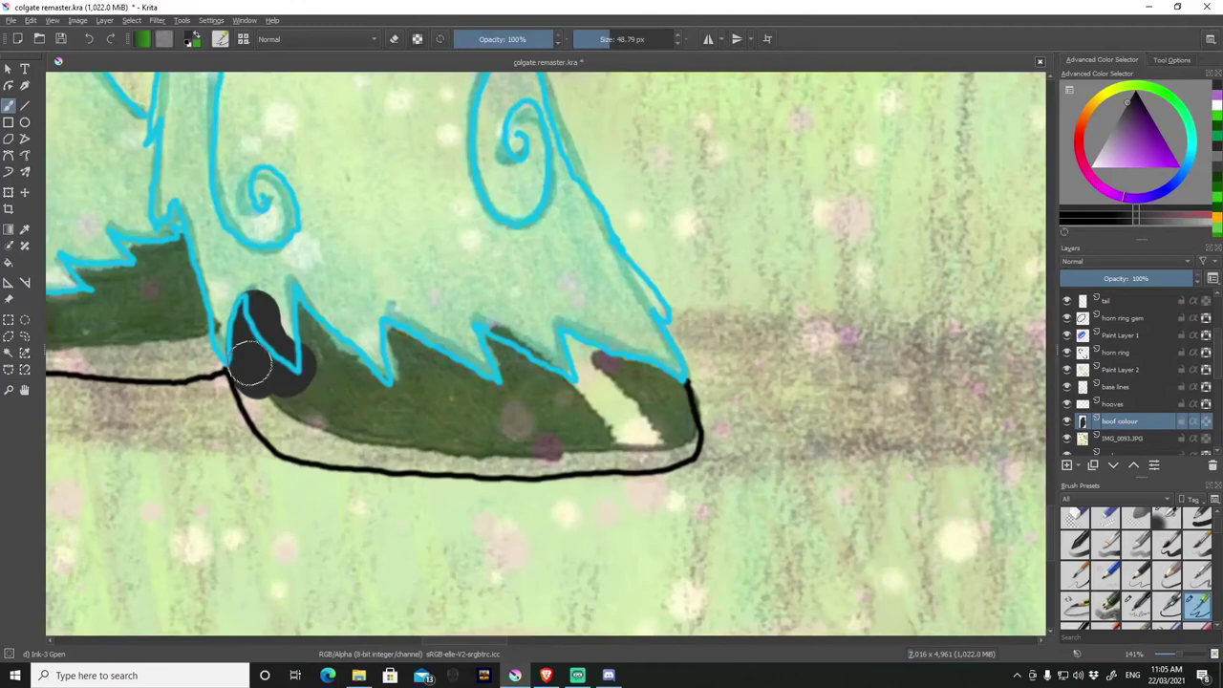
mouse_move(251, 354)
left_mouse_down()
mouse_move(437, 350)
mouse_move(396, 417)
mouse_move(650, 415)
mouse_move(478, 458)
left_mouse_up()
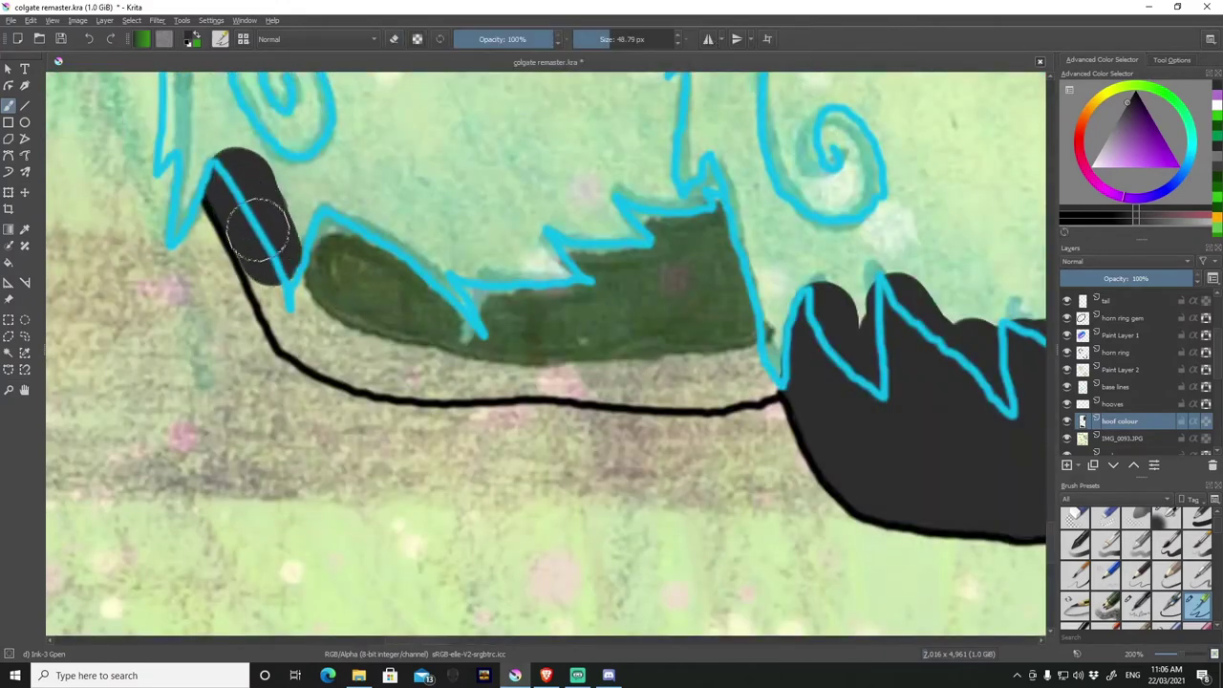
mouse_move(255, 219)
left_mouse_down()
mouse_move(677, 219)
mouse_move(490, 323)
mouse_move(457, 361)
left_mouse_up()
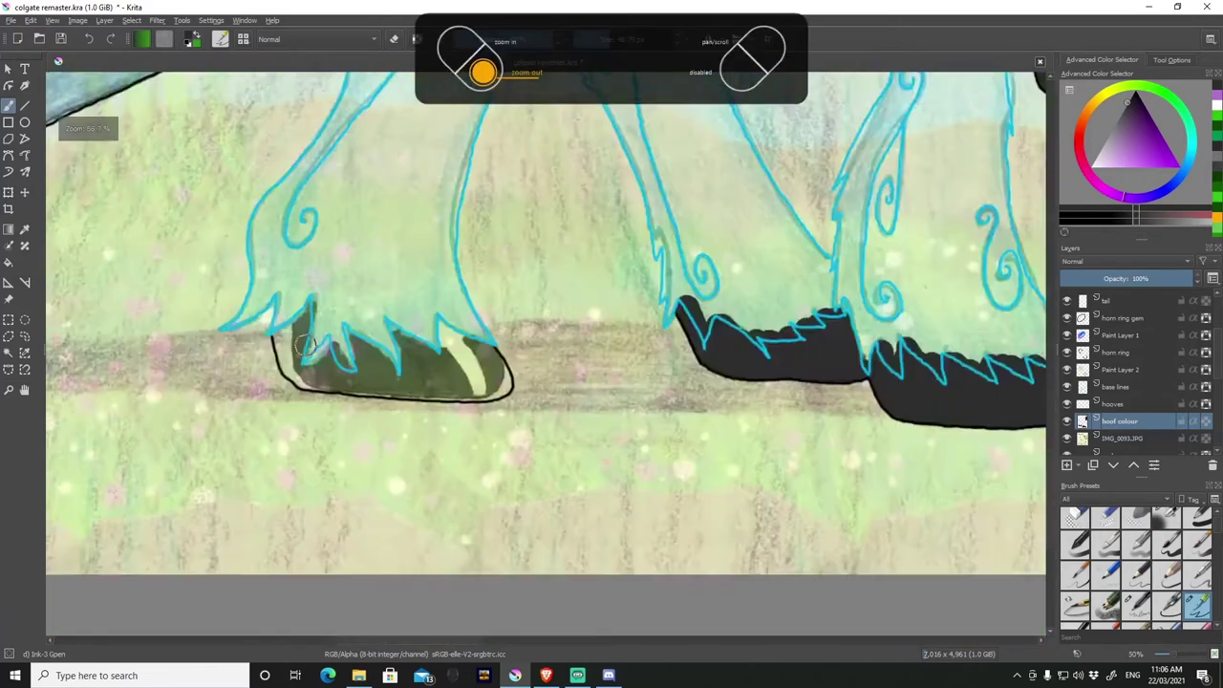
mouse_move(669, 239)
left_mouse_down()
mouse_move(777, 349)
mouse_move(742, 401)
mouse_move(406, 320)
mouse_move(219, 376)
mouse_move(338, 377)
mouse_move(557, 429)
mouse_move(749, 434)
left_mouse_up()
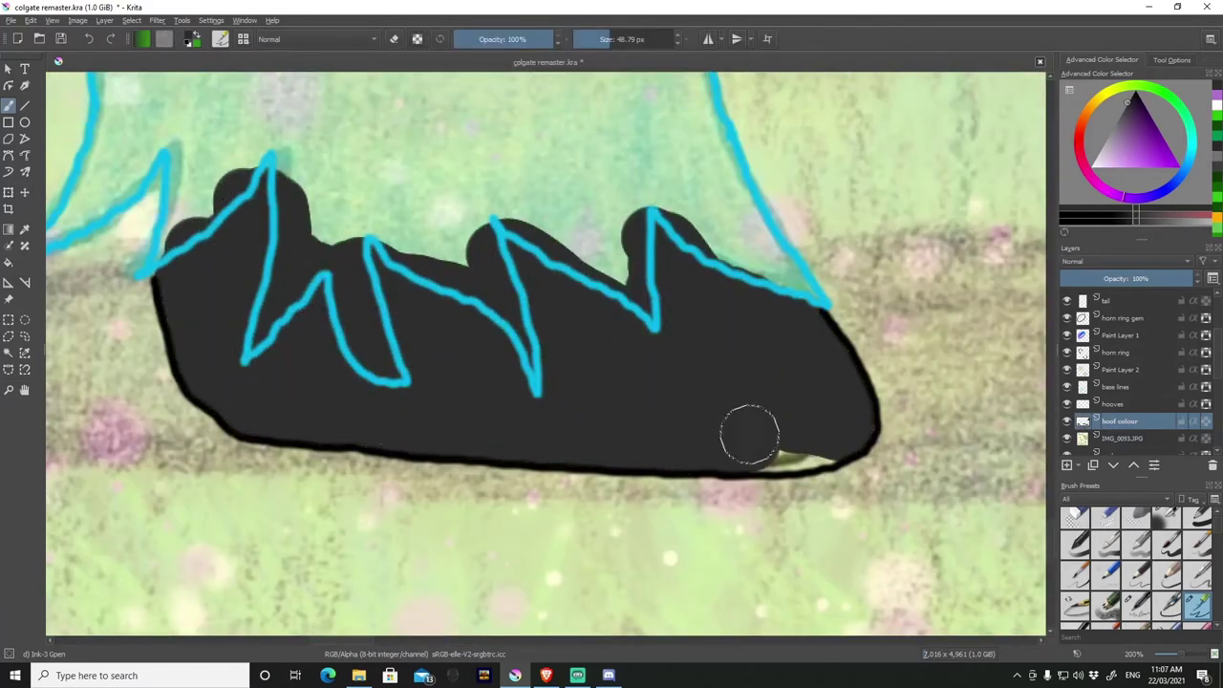
Add soft white shine streaks to the hooves with Airbrush Soft, and add a body colour layer.
scroll(750, 435, "down", 3)
left_click(1165, 521)
left_click_drag(605, 277, 655, 382)
scroll(655, 382, "down", 3)
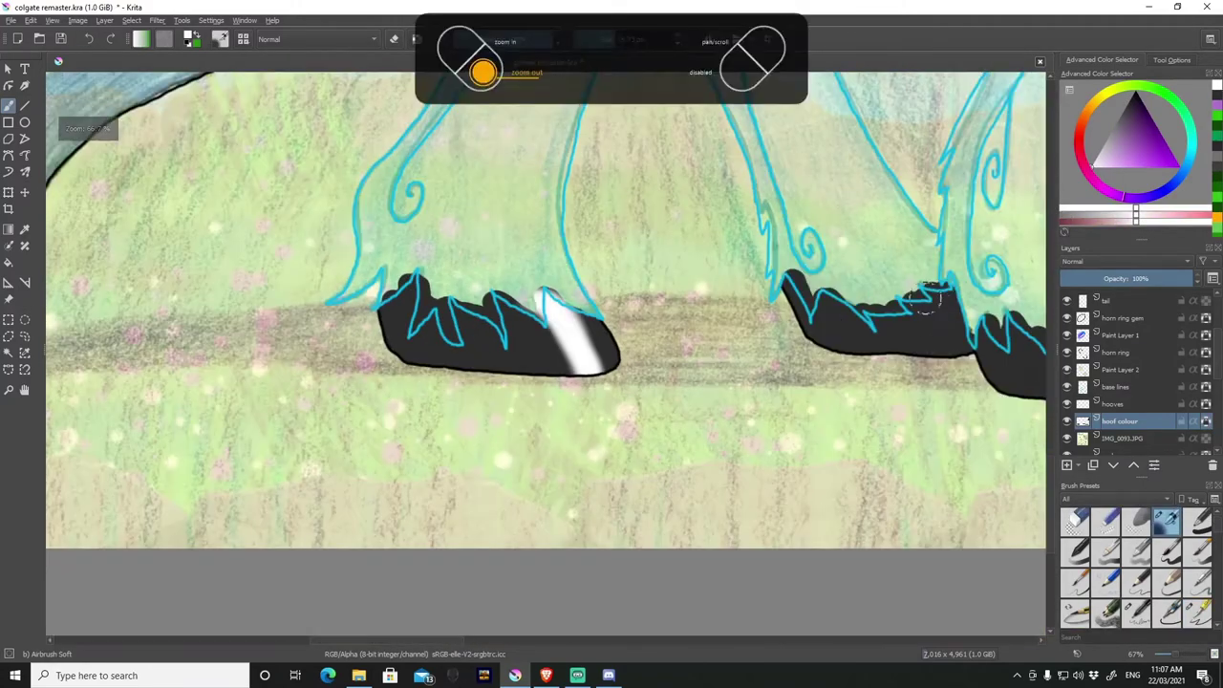
scroll(965, 353, "down", 2)
mouse_move(917, 287)
left_mouse_down()
mouse_move(965, 354)
mouse_move(1012, 382)
left_mouse_up()
scroll(995, 377, "down", 2)
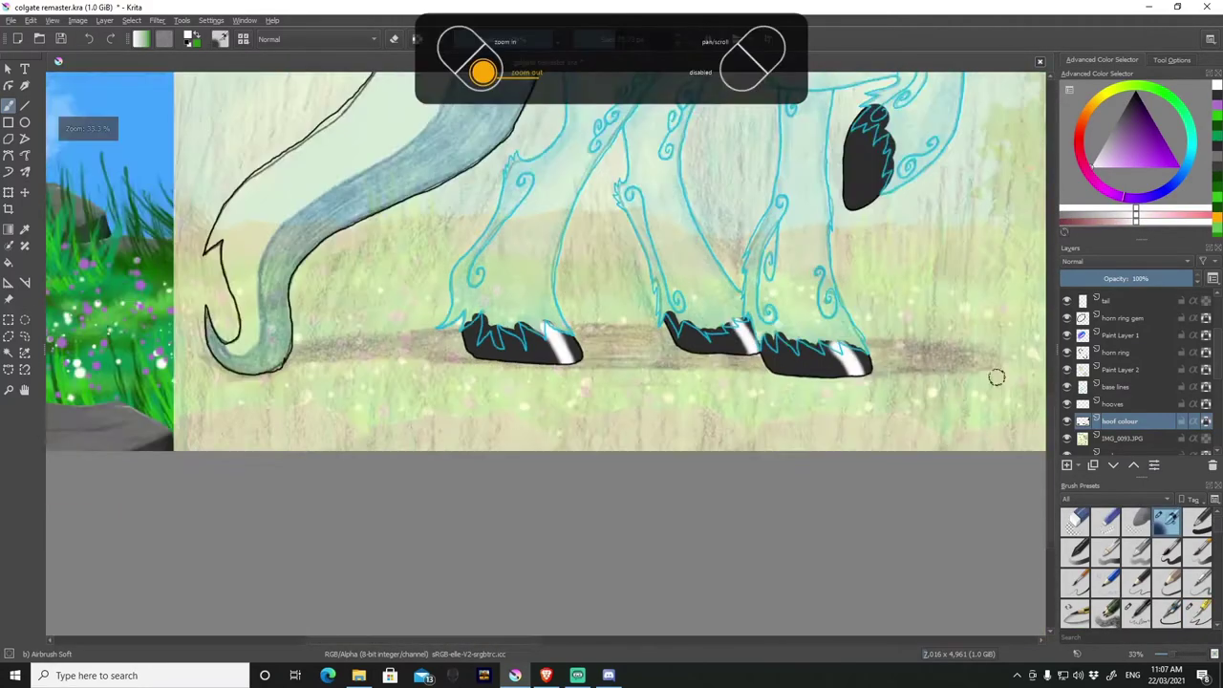
scroll(996, 377, "up", 3)
scroll(737, 210, "down", 2)
left_click(1066, 464)
type("body colo")
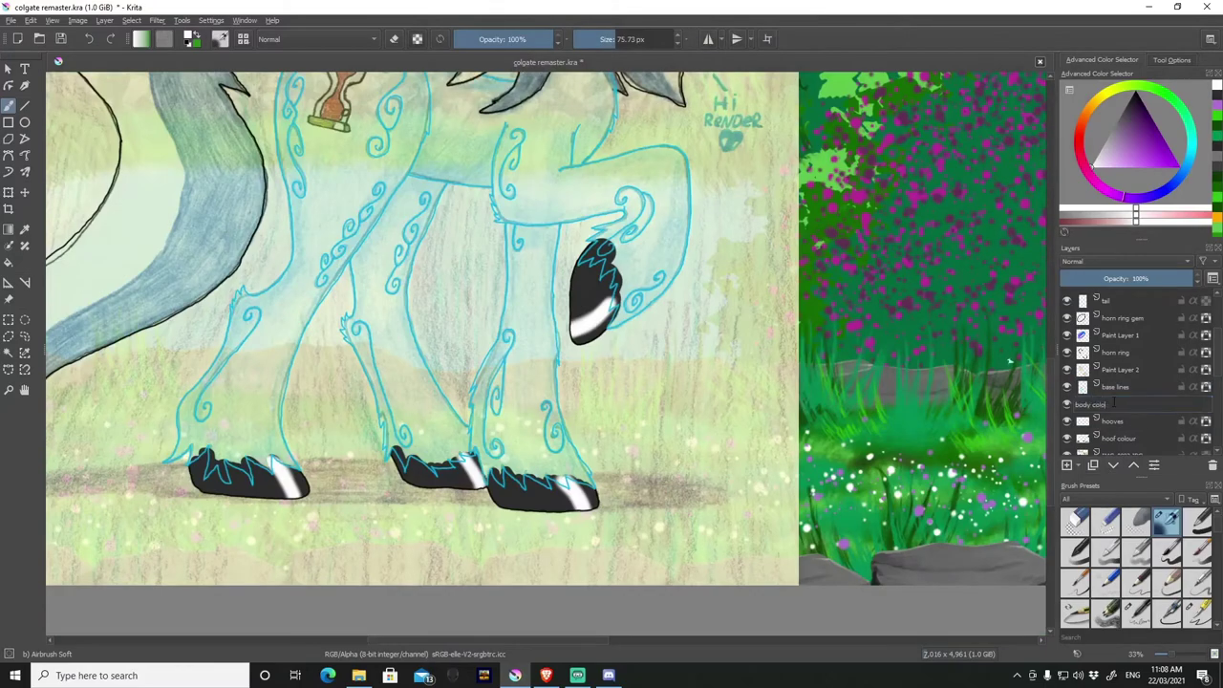
Name the new layer 'body colour'.
type("ur")
key("Return")
scroll(318, 256, "down", 3)
scroll(318, 256, "down", 3)
scroll(318, 256, "up", 5)
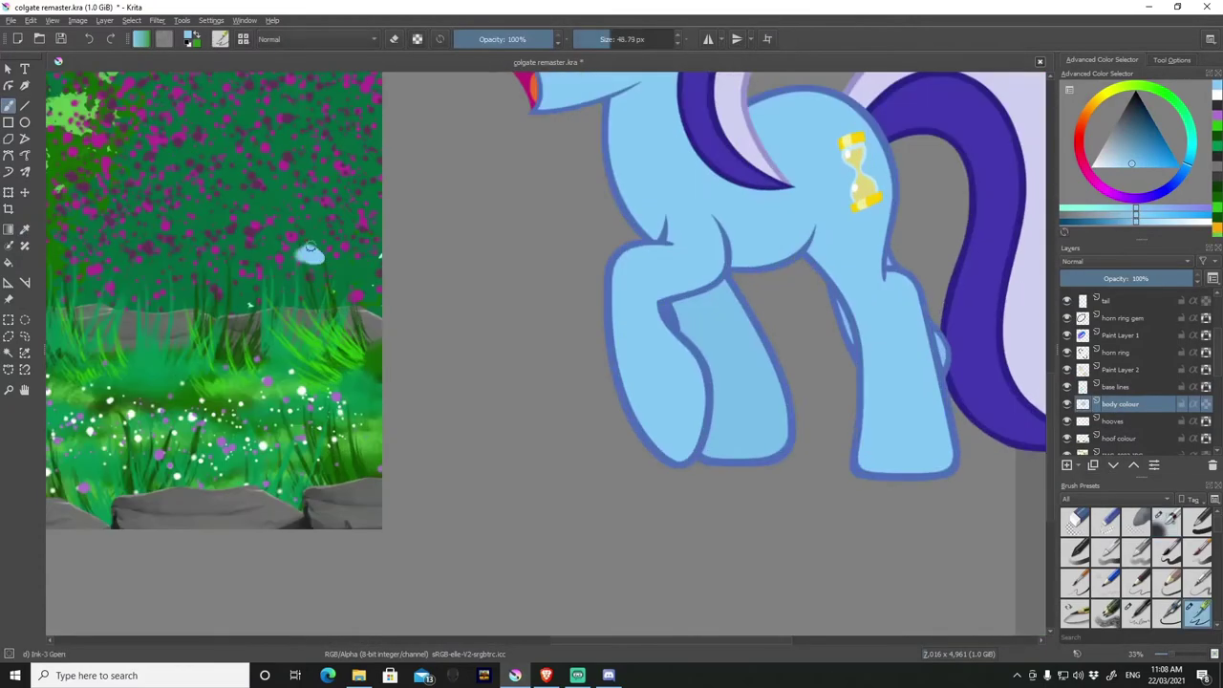
scroll(311, 250, "down", 2)
scroll(430, 267, "up", 3)
scroll(544, 291, "up", 2)
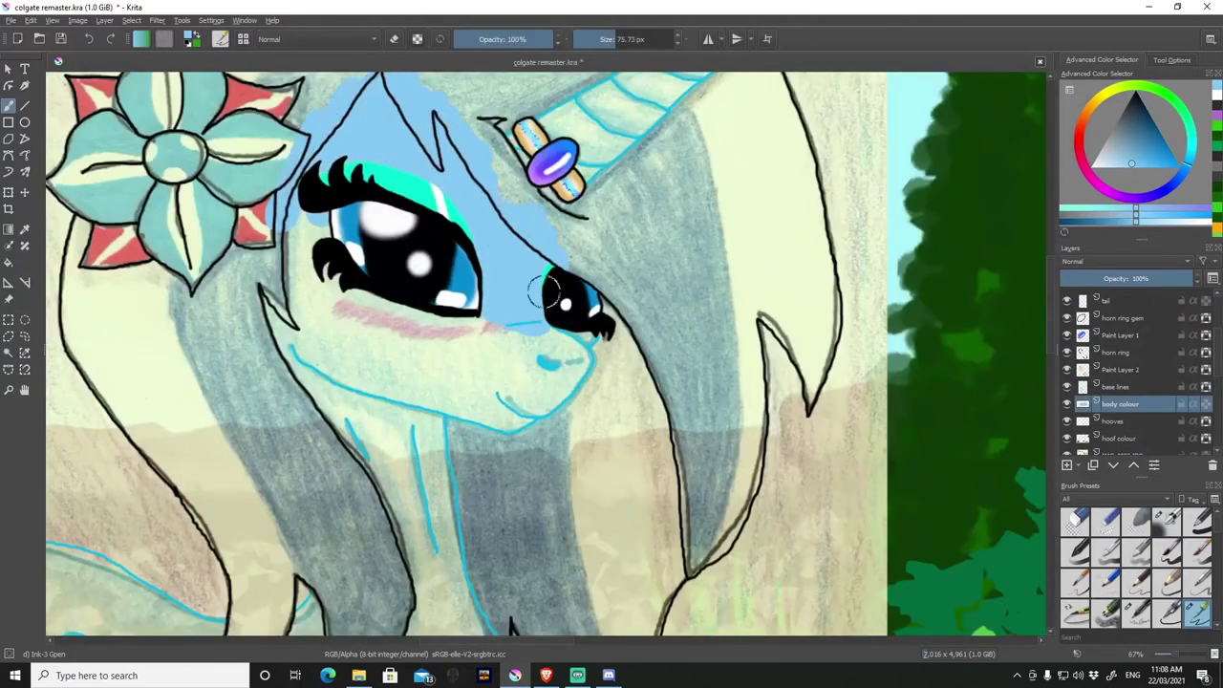
Save the drawing and switch to a fine precision brush.
key("plus")
key("plus")
key("plus")
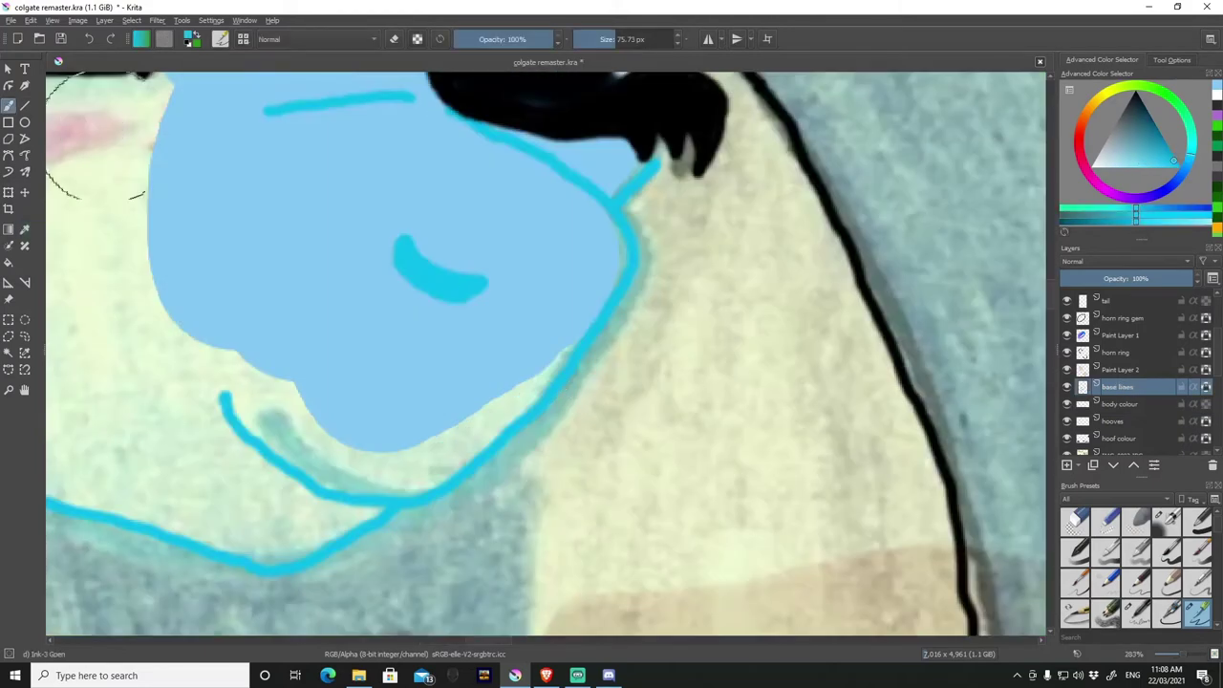
key("minus")
key("Page_Down")
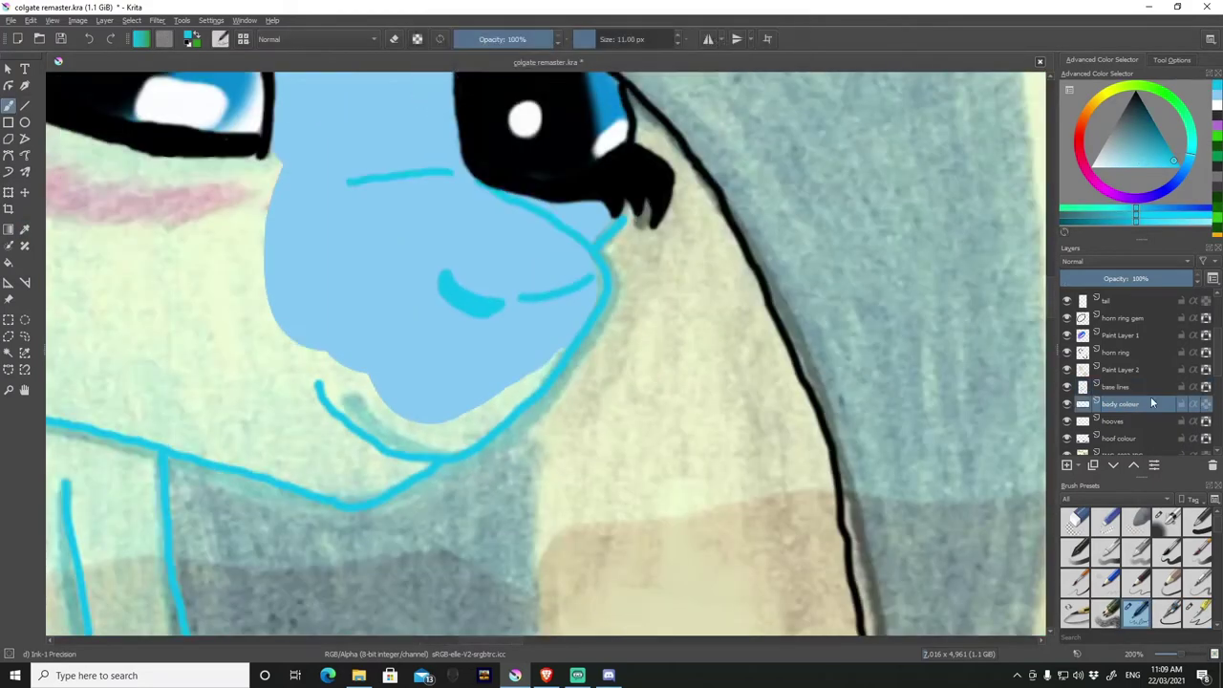
key("slash")
scroll(408, 355, "down", 1)
key("ctrl+s")
Paint flat light blue over the snout, chin and neck, then add a cutie mark layer.
mouse_move(139, 206)
left_mouse_down()
mouse_move(633, 357)
mouse_move(344, 373)
mouse_move(519, 442)
left_mouse_up()
key("minus")
left_click_drag(386, 308, 546, 568)
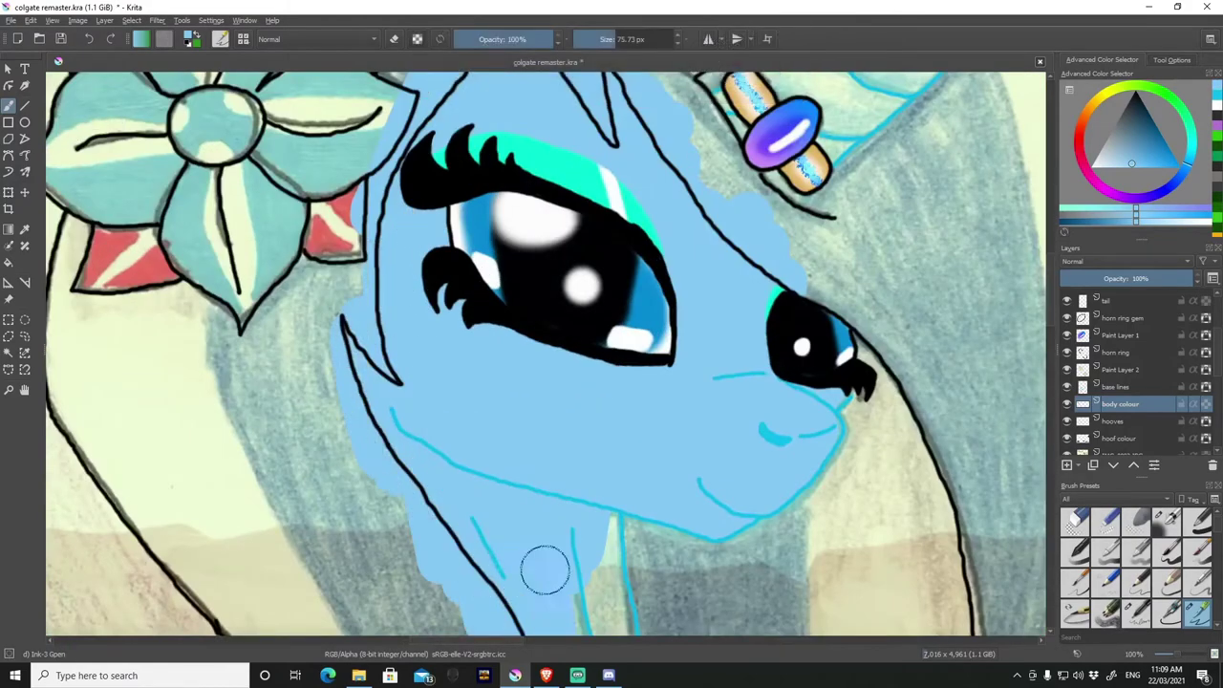
scroll(568, 605, "down", 10)
mouse_move(382, 286)
left_mouse_down()
mouse_move(357, 363)
mouse_move(164, 334)
mouse_move(526, 259)
mouse_move(642, 416)
left_mouse_up()
key("minus")
left_click(1124, 387)
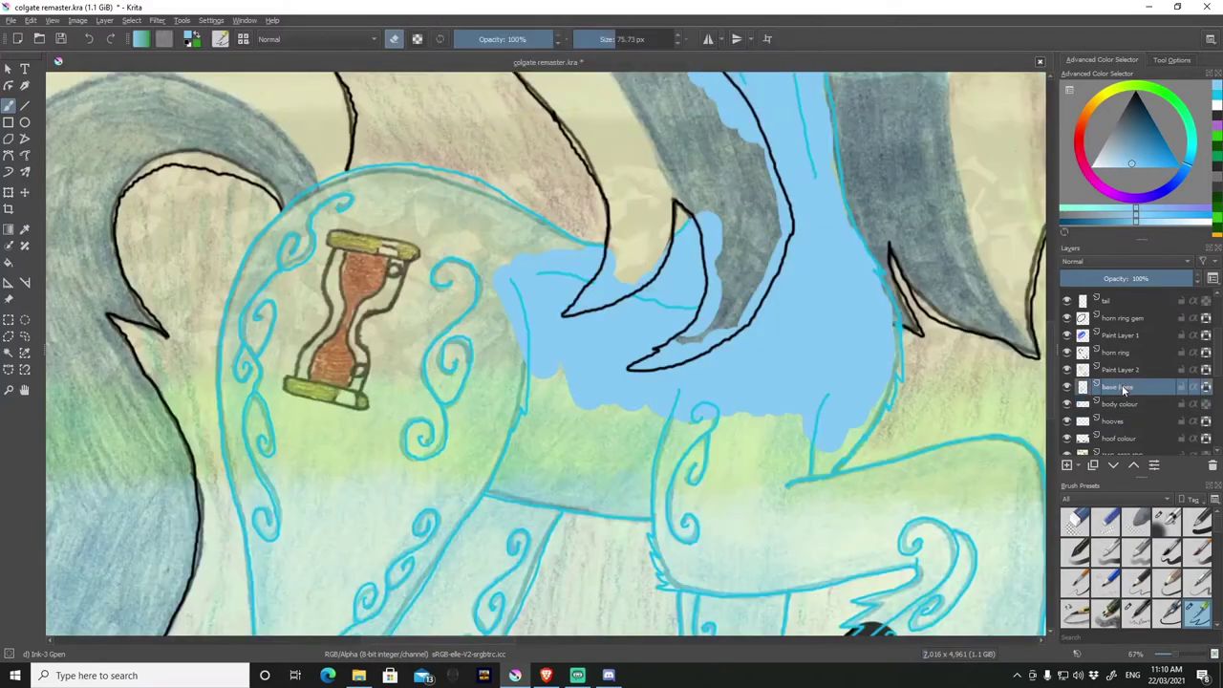
Name the new layer 'cutie mark' and pick a fine inking brush.
type("cutie mark")
key("Return")
left_click(1136, 611)
scroll(315, 397, "up", 2)
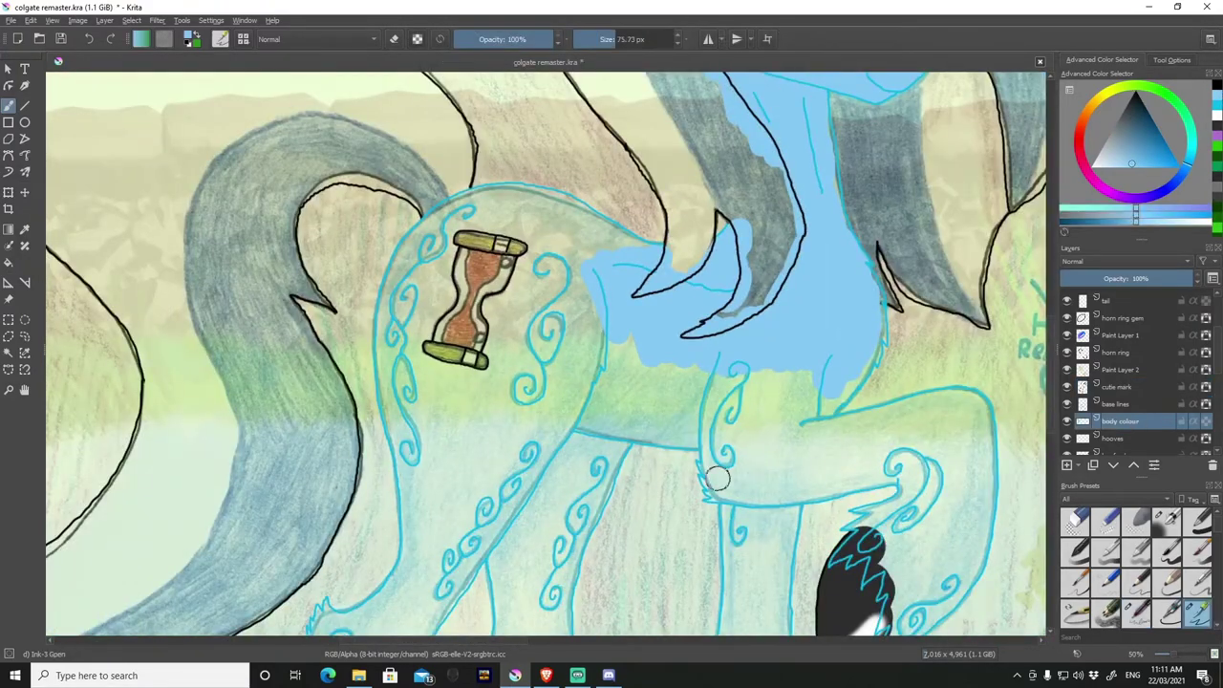
Paint light blue over the hindquarters, a hind leg, the raised foreleg and front leg.
mouse_move(718, 478)
left_mouse_down()
mouse_move(771, 508)
mouse_move(478, 287)
mouse_move(569, 224)
left_mouse_up()
scroll(400, 359, "down", 3)
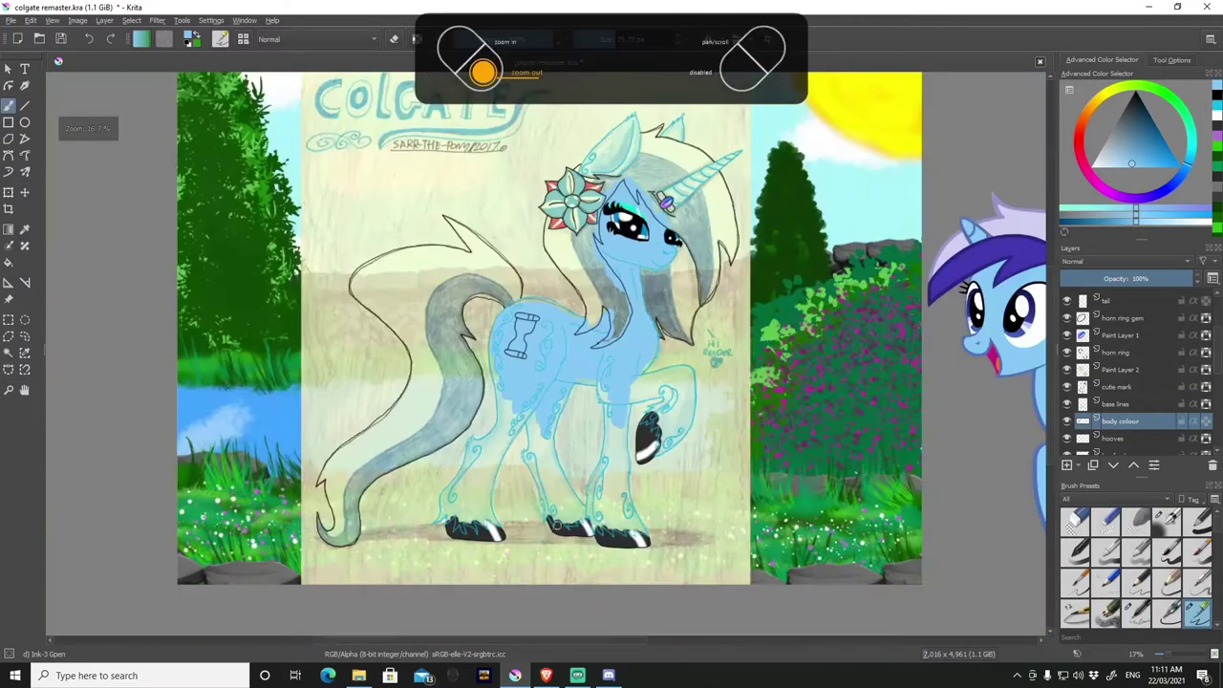
scroll(704, 467, "up", 3)
left_click_drag(704, 467, 707, 516)
scroll(703, 207, "down", 2)
left_click_drag(703, 207, 808, 188)
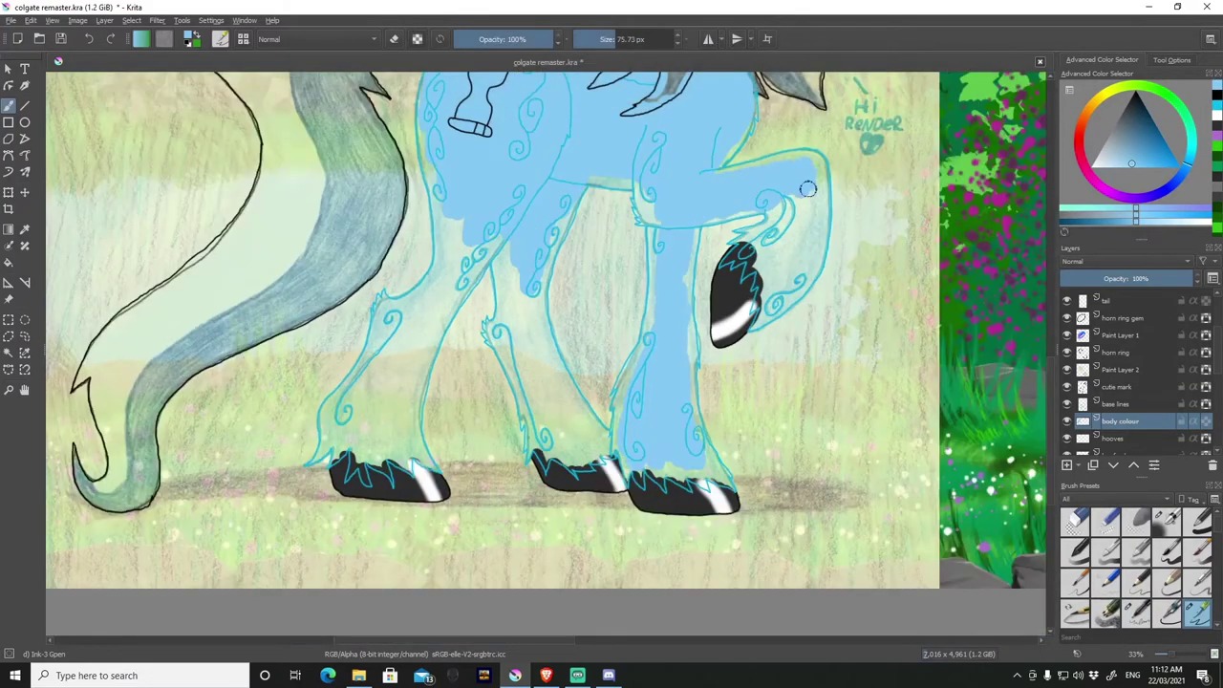
left_click_drag(432, 300, 542, 291)
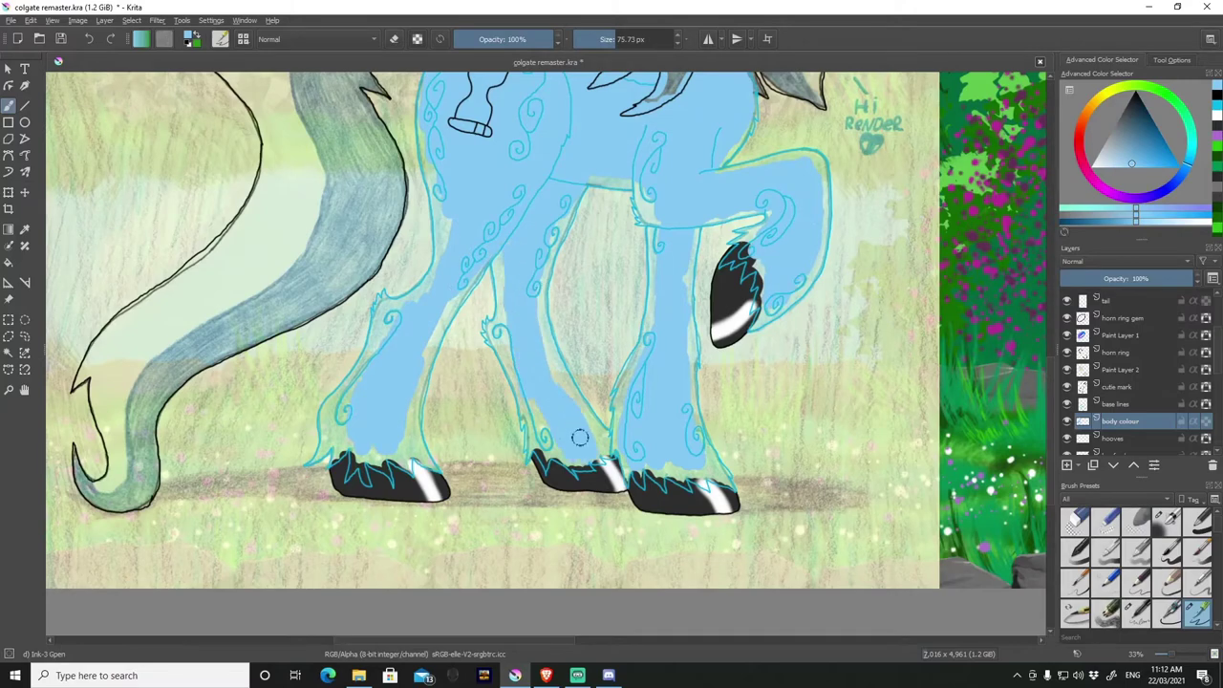
scroll(579, 436, "down", 3)
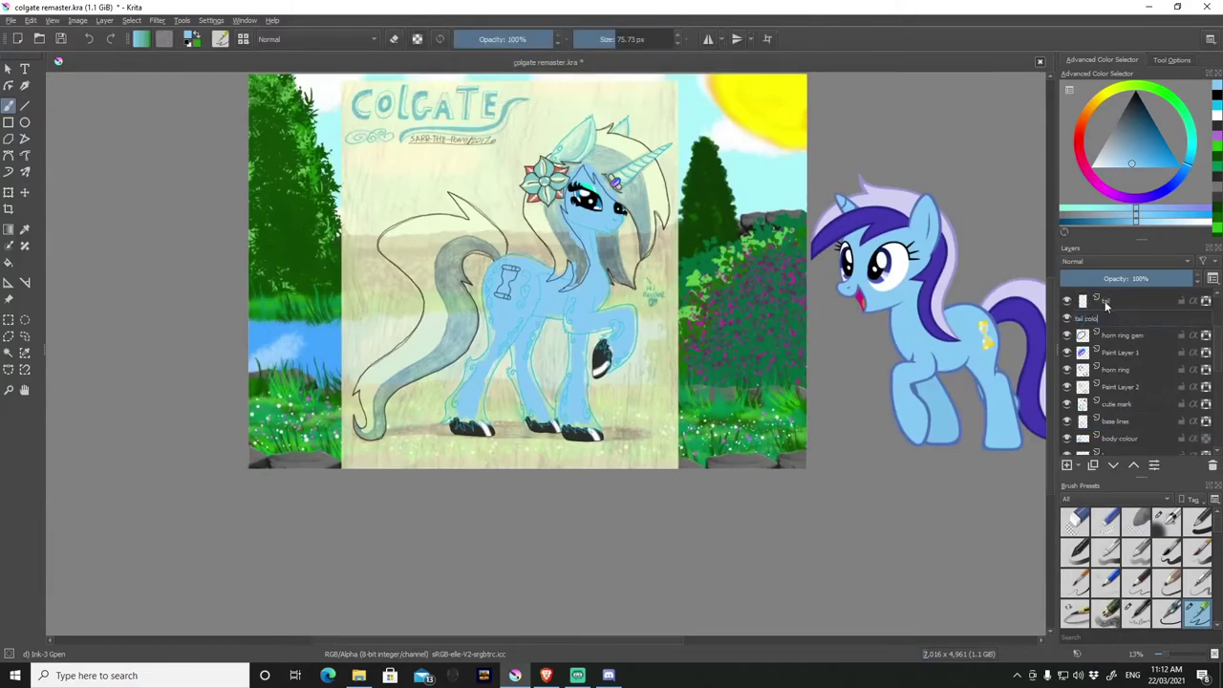
Pick deep purple-blue and fill the tail tip.
left_click(1146, 142)
scroll(376, 430, "up", 6)
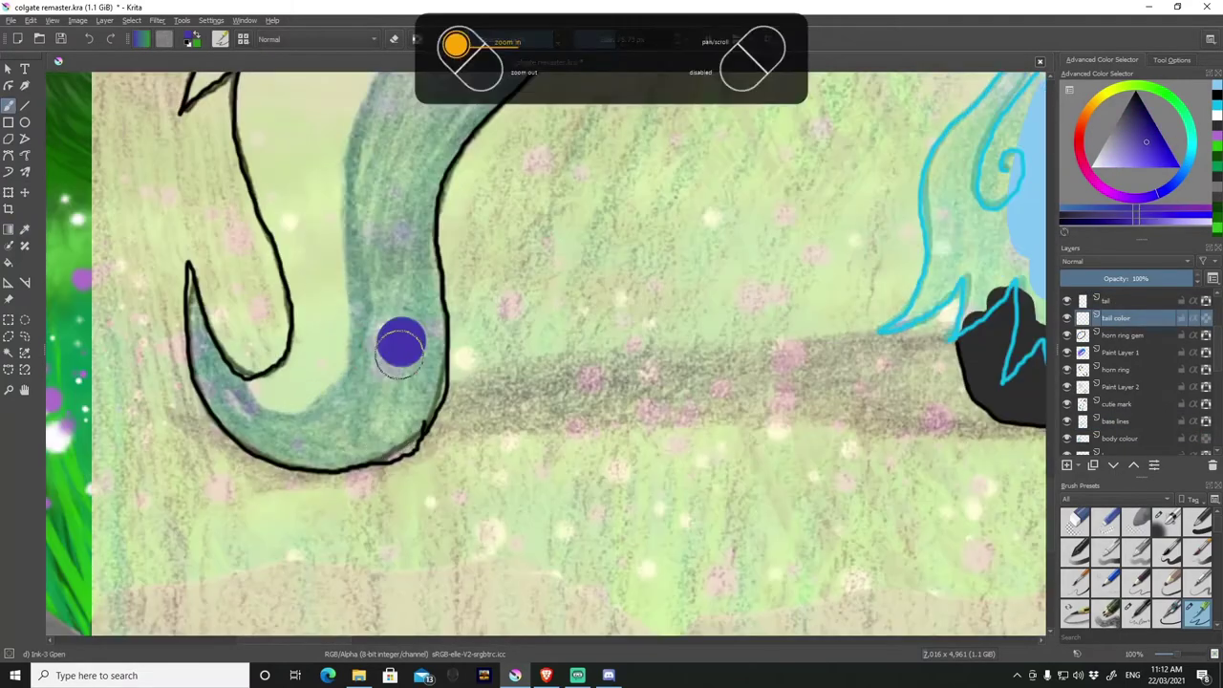
left_click_drag(398, 341, 350, 401)
mouse_move(356, 277)
left_mouse_down()
mouse_move(450, 128)
mouse_move(417, 240)
left_mouse_up()
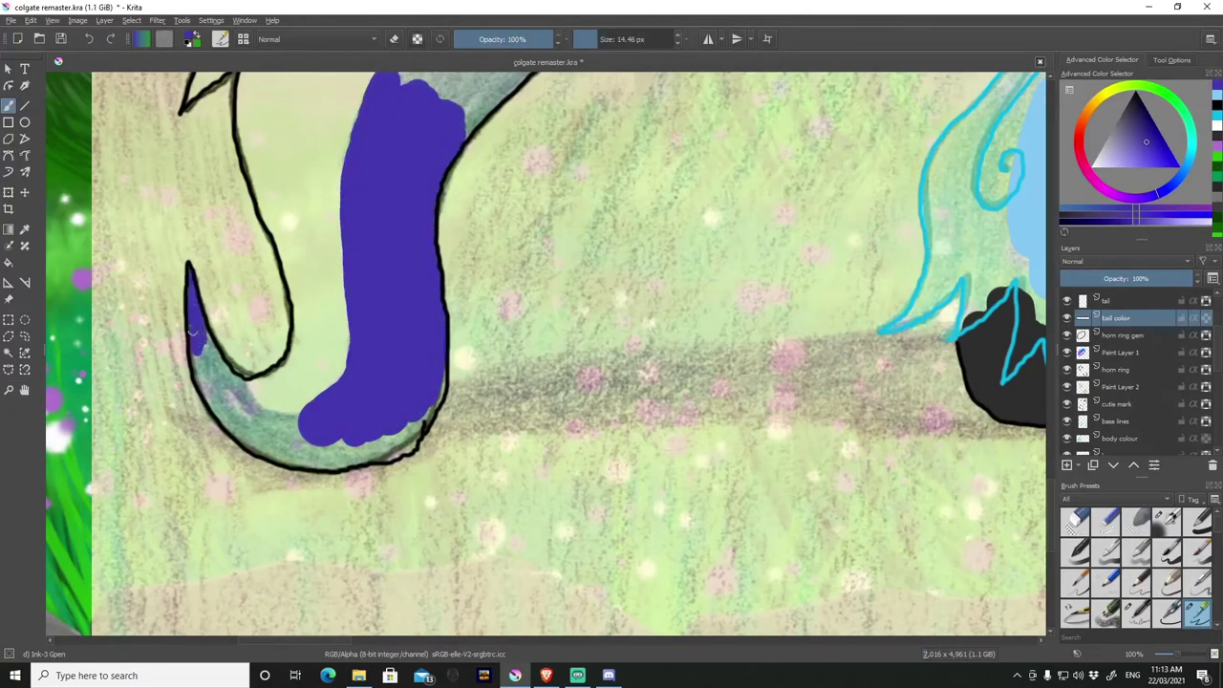
Edge the tail's upper side in purple and close the remaining green gap in the tip.
scroll(284, 441, "down", 5)
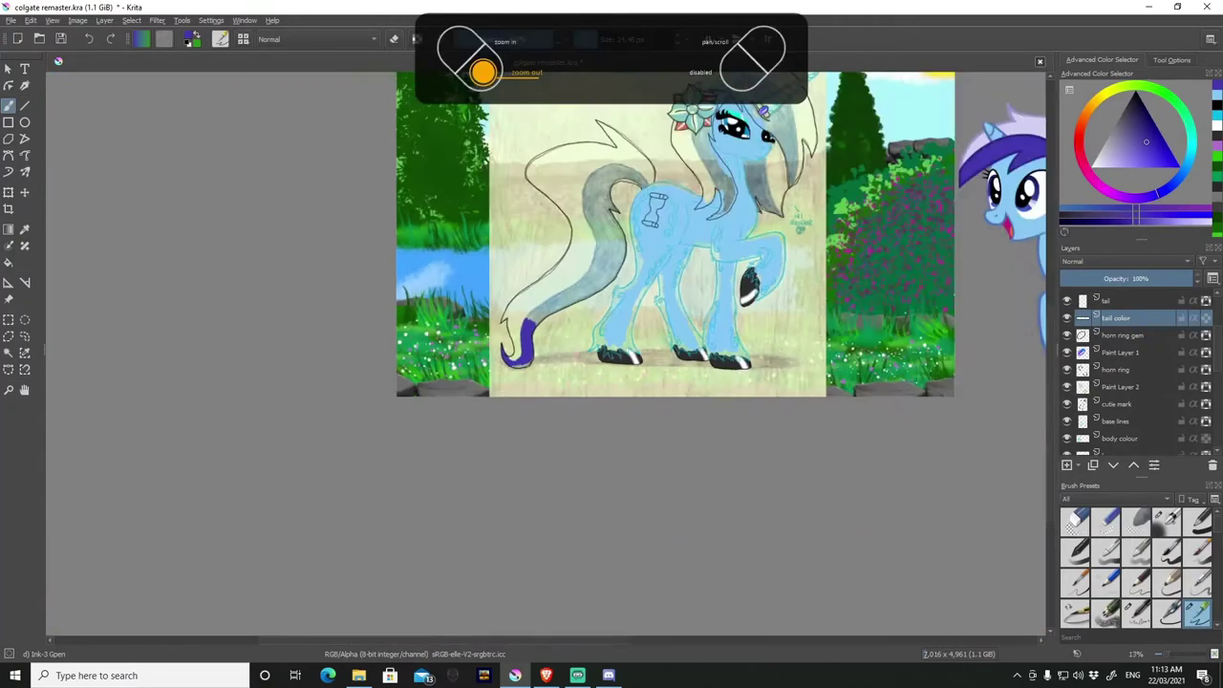
scroll(687, 314, "up", 5)
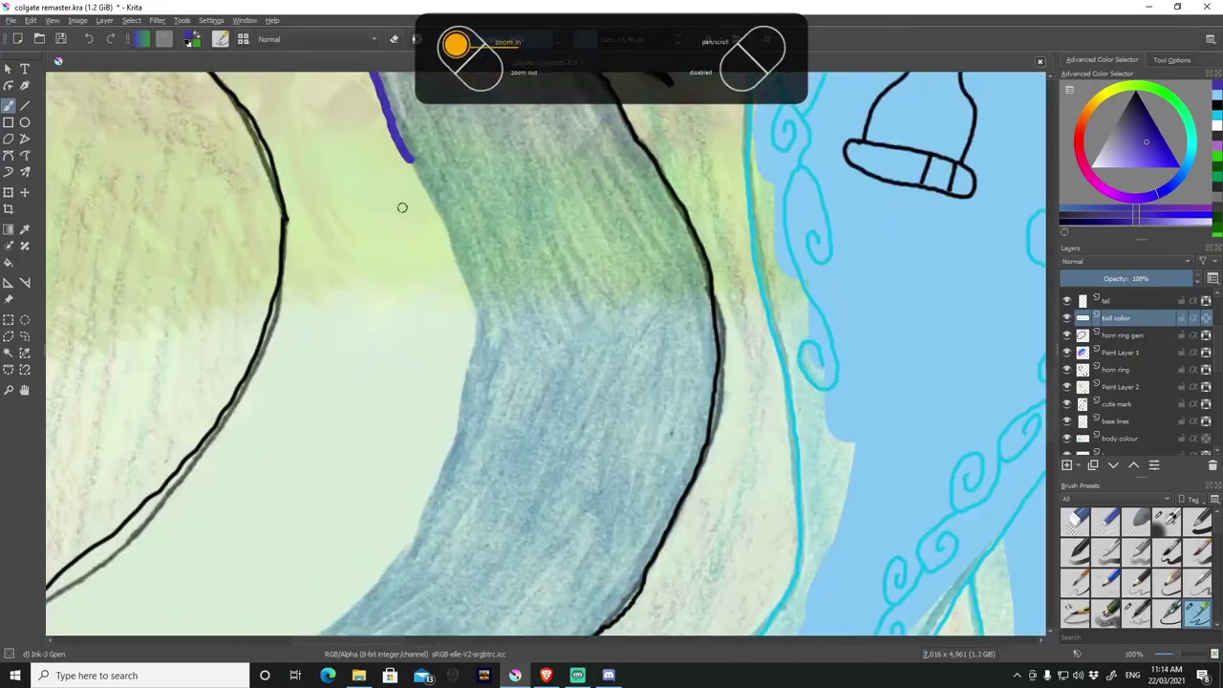
left_click_drag(402, 205, 392, 573)
left_click_drag(712, 162, 320, 396)
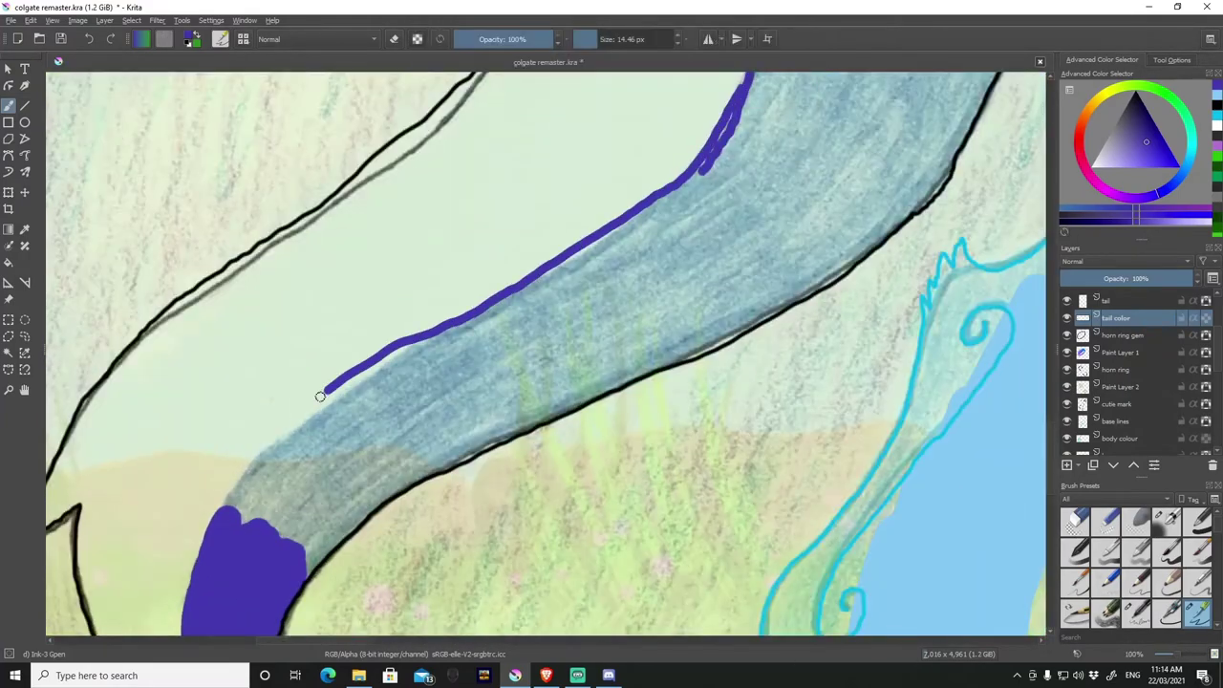
scroll(320, 395, "up", 5)
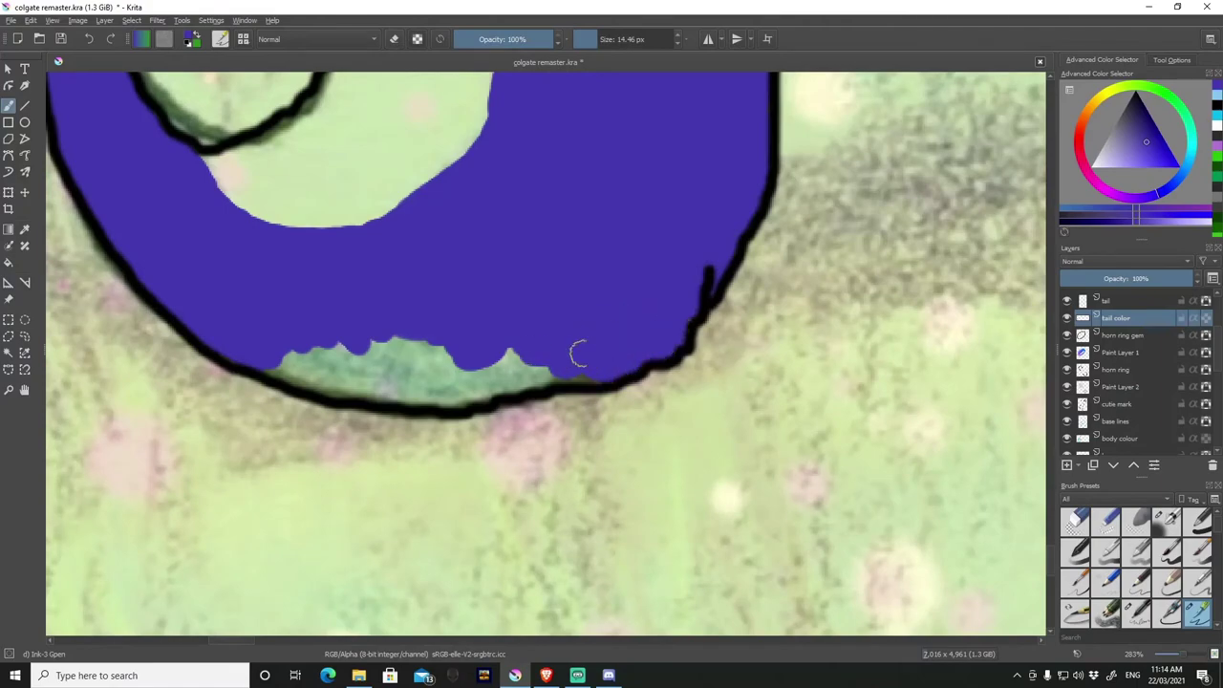
left_click_drag(577, 354, 265, 357)
scroll(264, 357, "down", 10)
Name the new layer 'hair colour' and trace purple edges along the upper mane strands.
double_click(1108, 331)
type("hair colour")
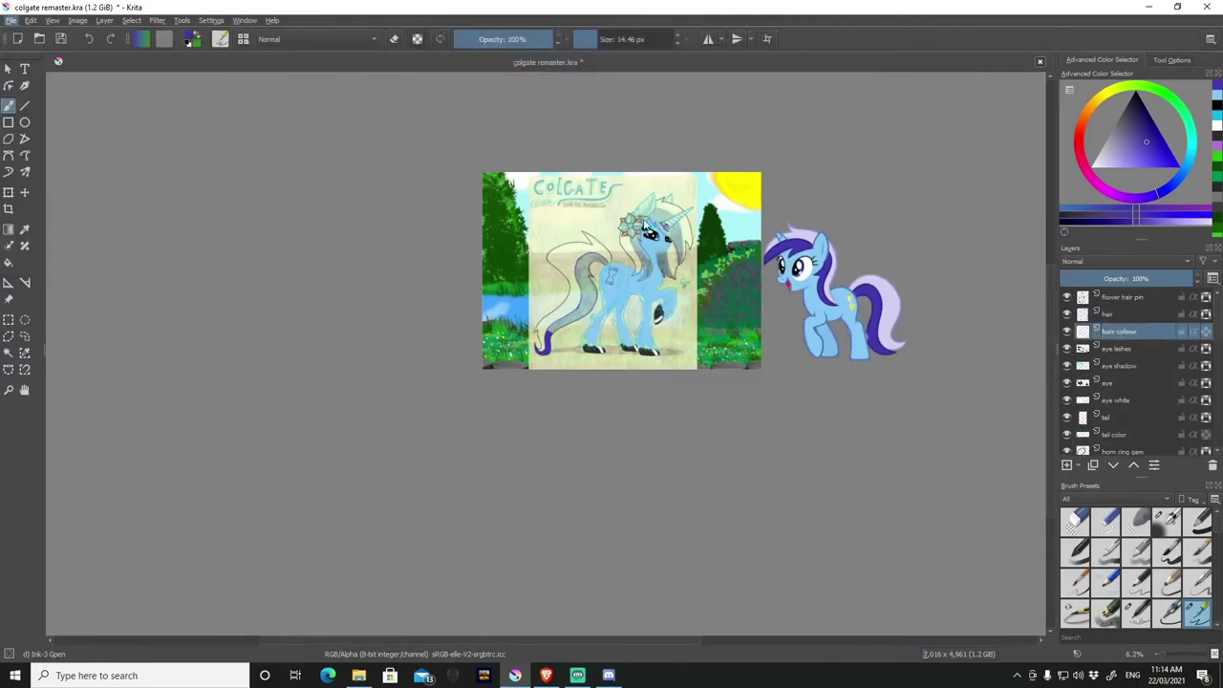
scroll(646, 224, "up", 10)
left_click_drag(606, 469, 565, 354)
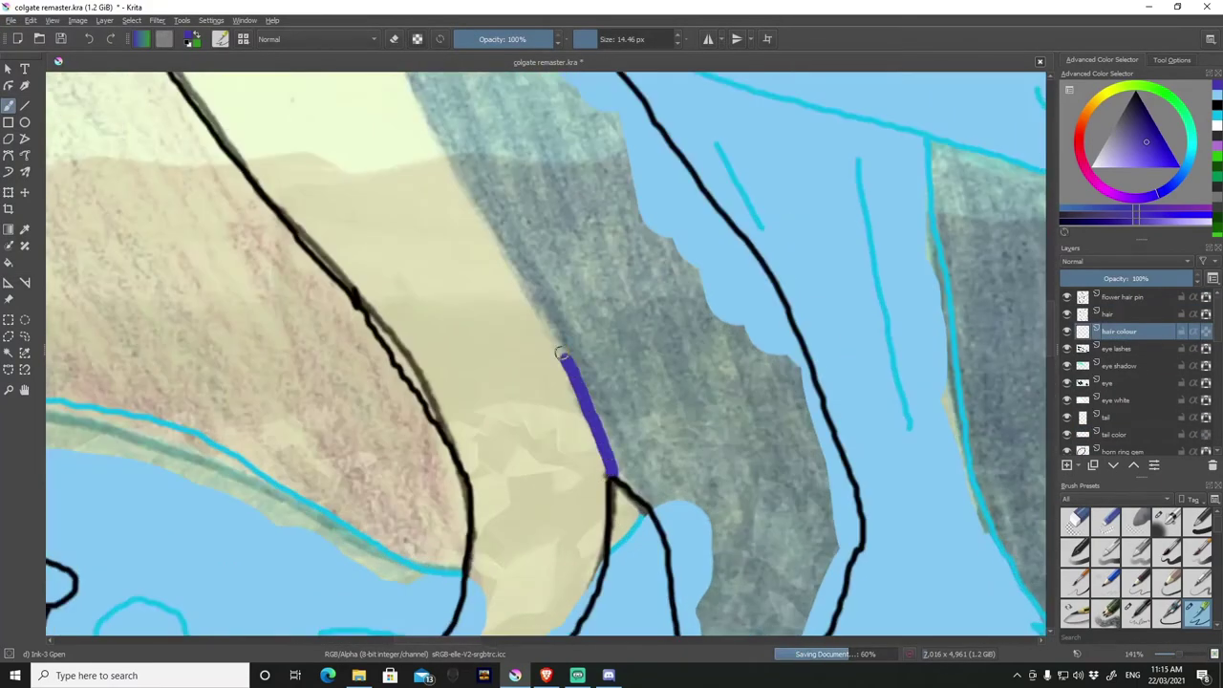
scroll(565, 354, "down", 2)
mouse_move(524, 206)
left_mouse_down()
mouse_move(577, 387)
mouse_move(649, 534)
left_mouse_up()
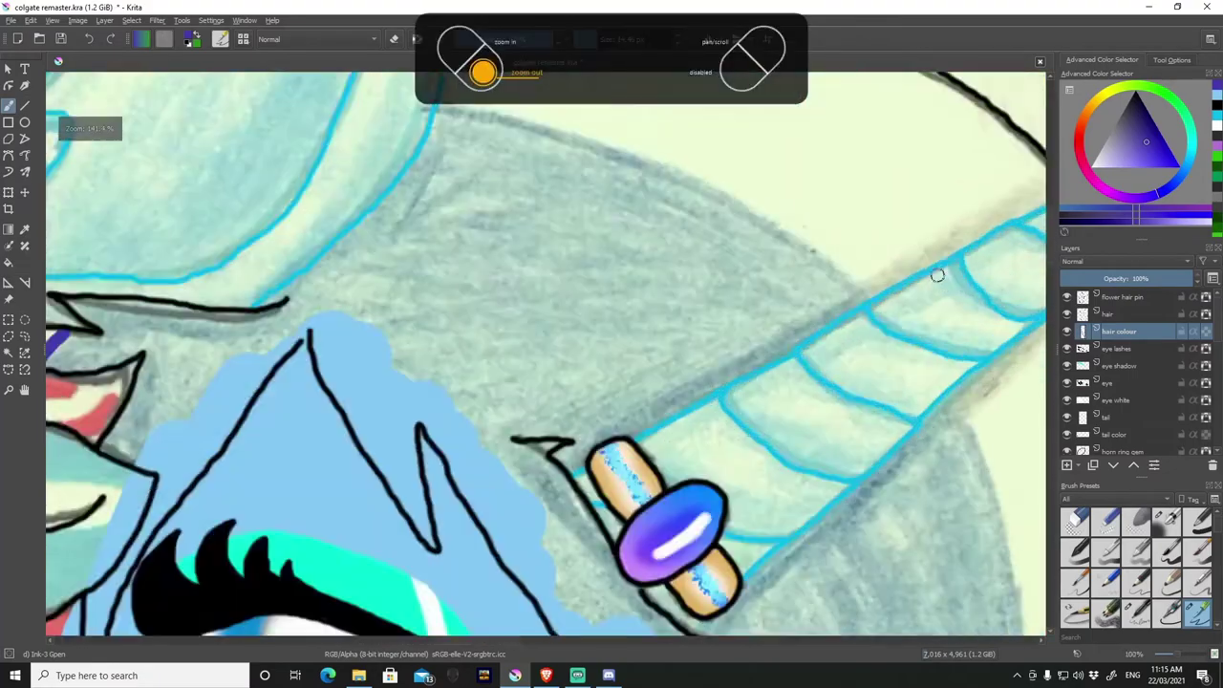
scroll(648, 535, "down", 2)
left_click_drag(578, 202, 630, 593)
Edge the lower and neighbouring mane strands in deep purple-blue.
scroll(630, 592, "up", 2)
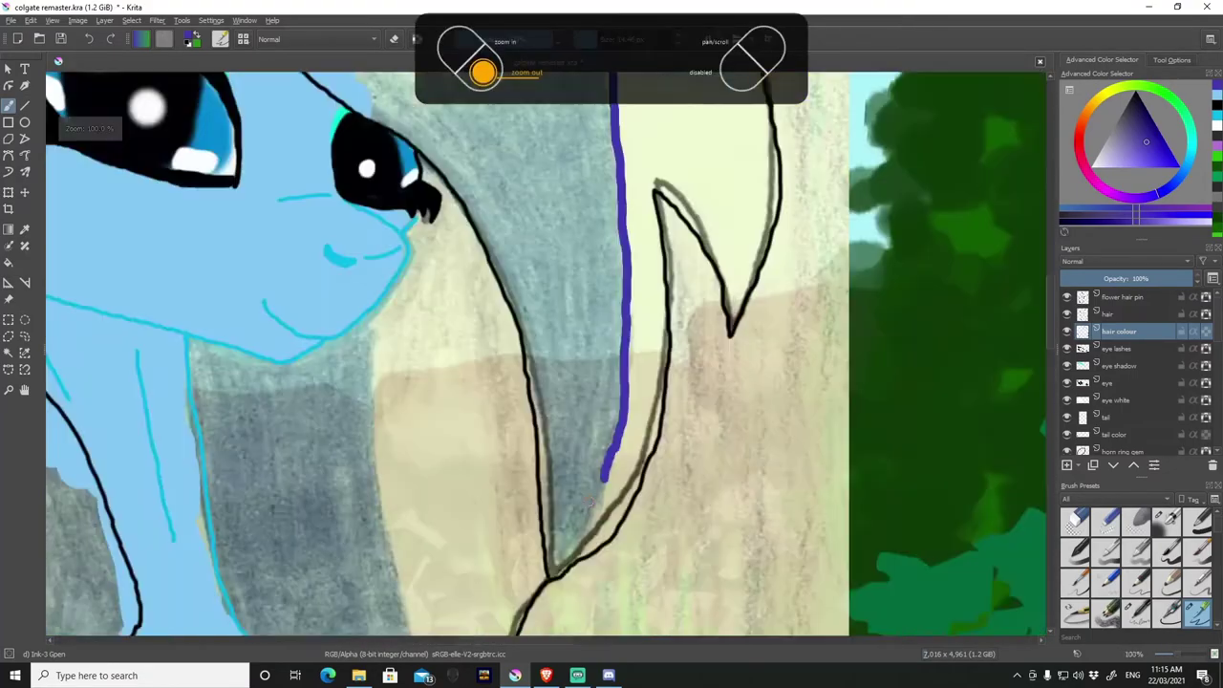
scroll(592, 430, "up", 2)
scroll(464, 254, "down", 2)
left_click_drag(465, 254, 492, 497)
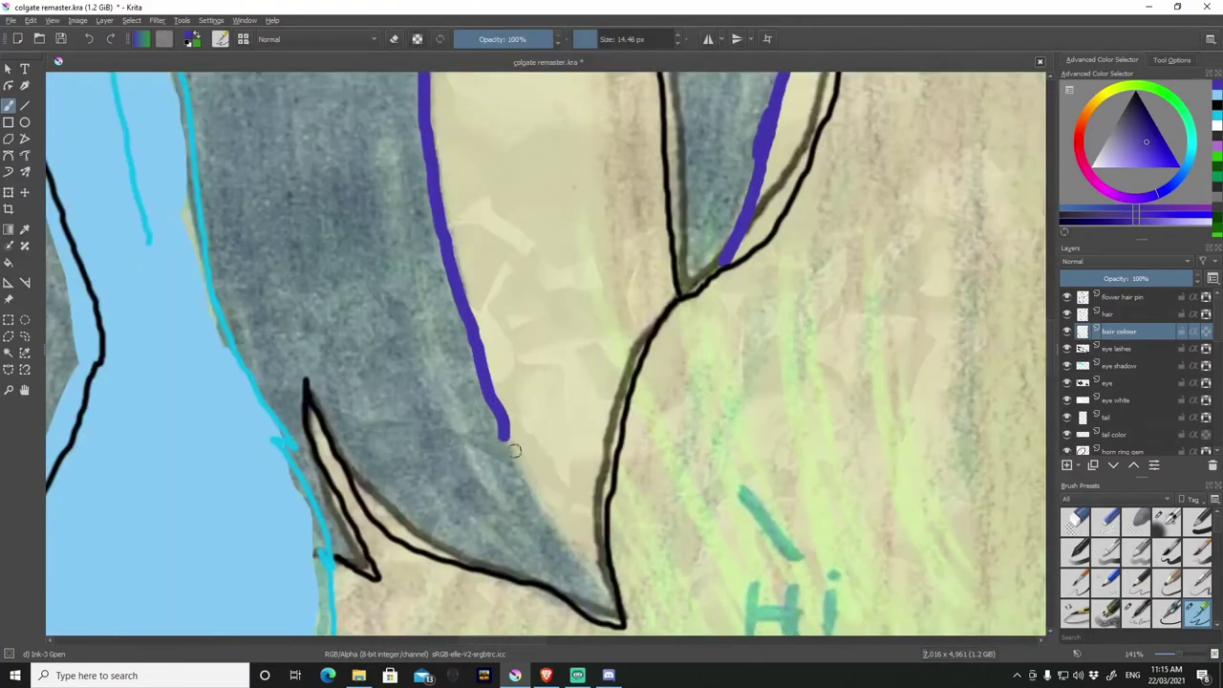
left_click_drag(498, 430, 573, 583)
scroll(573, 430, "down", 2)
left_click_drag(501, 191, 726, 439)
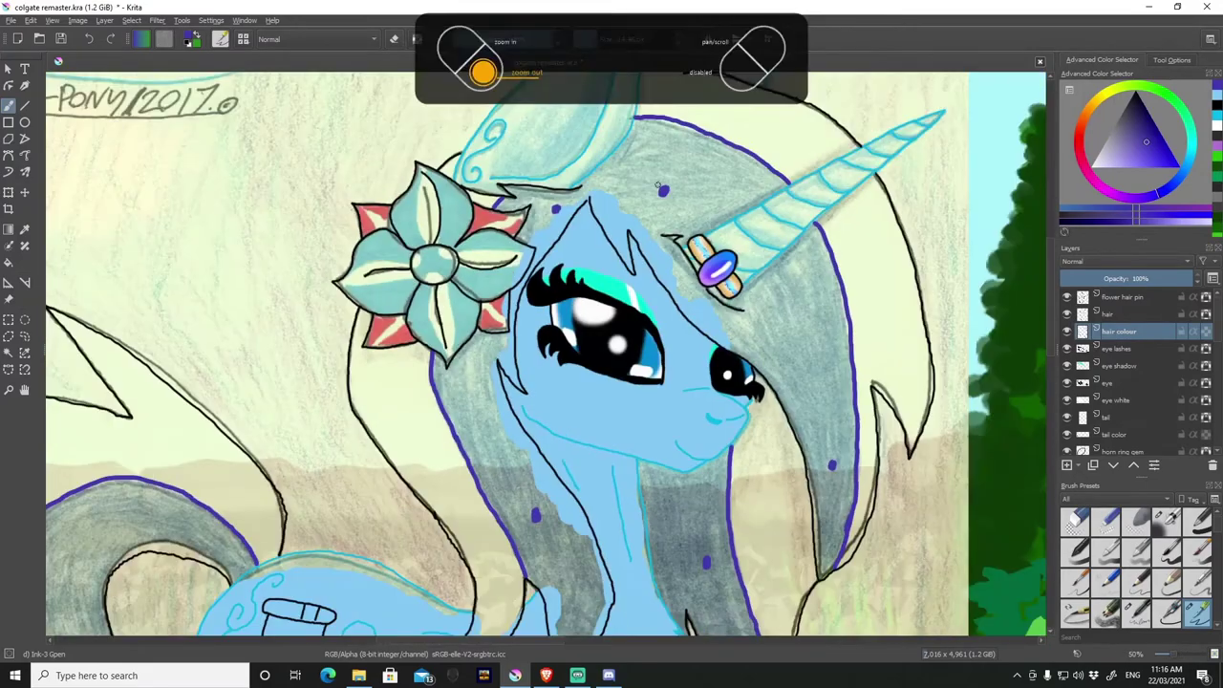
scroll(1128, 401, "down", 3)
scroll(1128, 402, "down", 3)
left_click(1128, 405)
Pick the light-blue body colour and fill the band beside the horn.
left_click(611, 430, "ctrl")
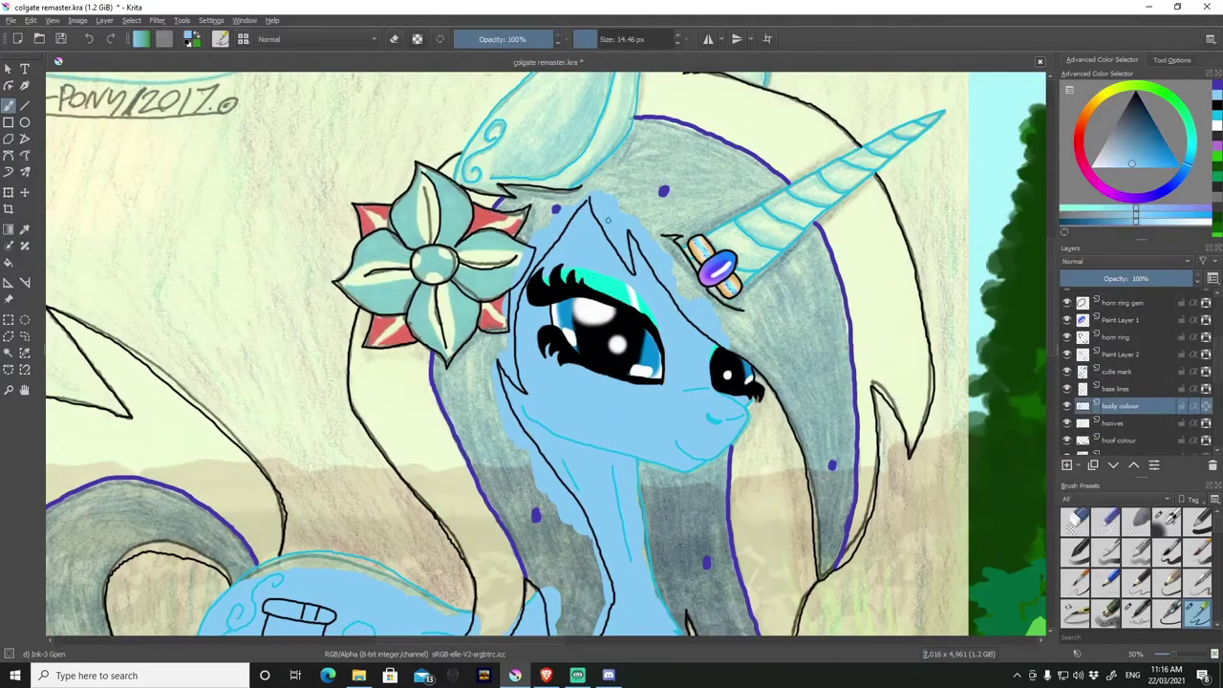
scroll(1012, 100, "up", 3)
mouse_move(798, 148)
left_mouse_down()
mouse_move(678, 242)
mouse_move(511, 284)
mouse_move(331, 507)
left_mouse_up()
scroll(332, 507, "up", 2)
mouse_move(621, 325)
left_mouse_down()
mouse_move(538, 404)
mouse_move(644, 101)
mouse_move(387, 253)
left_mouse_up()
Fill both ear tips with light blue.
scroll(399, 457, "down", 2)
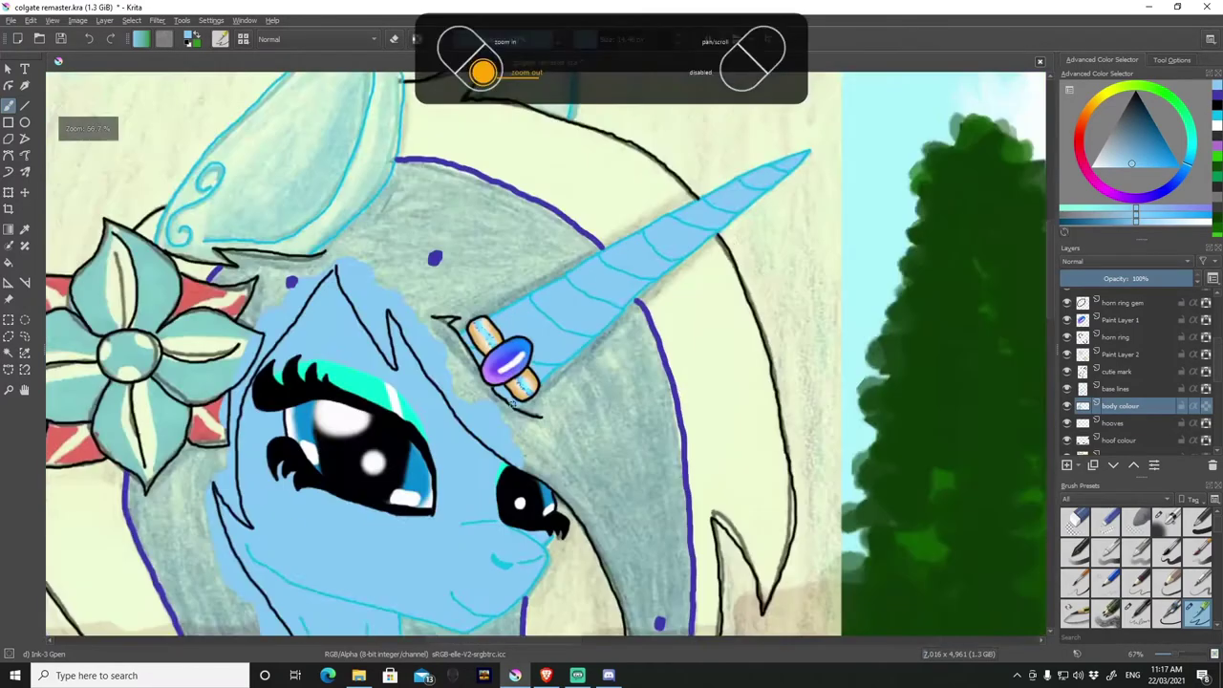
left_click_drag(626, 145, 607, 215)
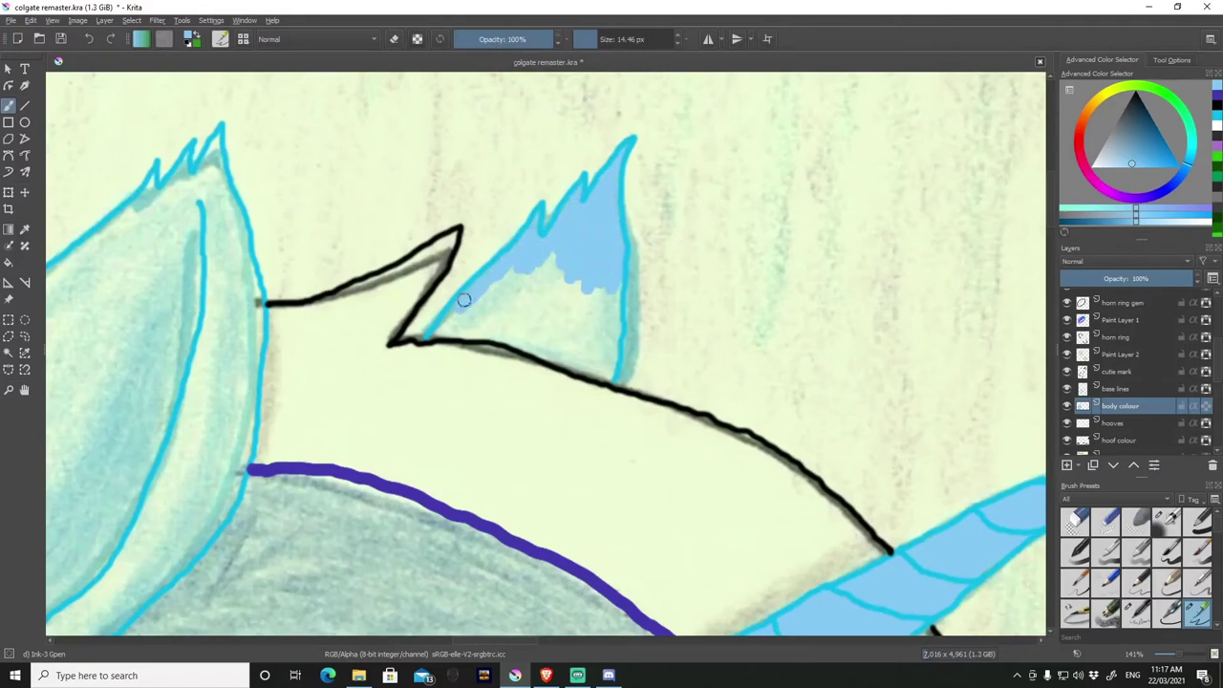
scroll(561, 354, "down", 3)
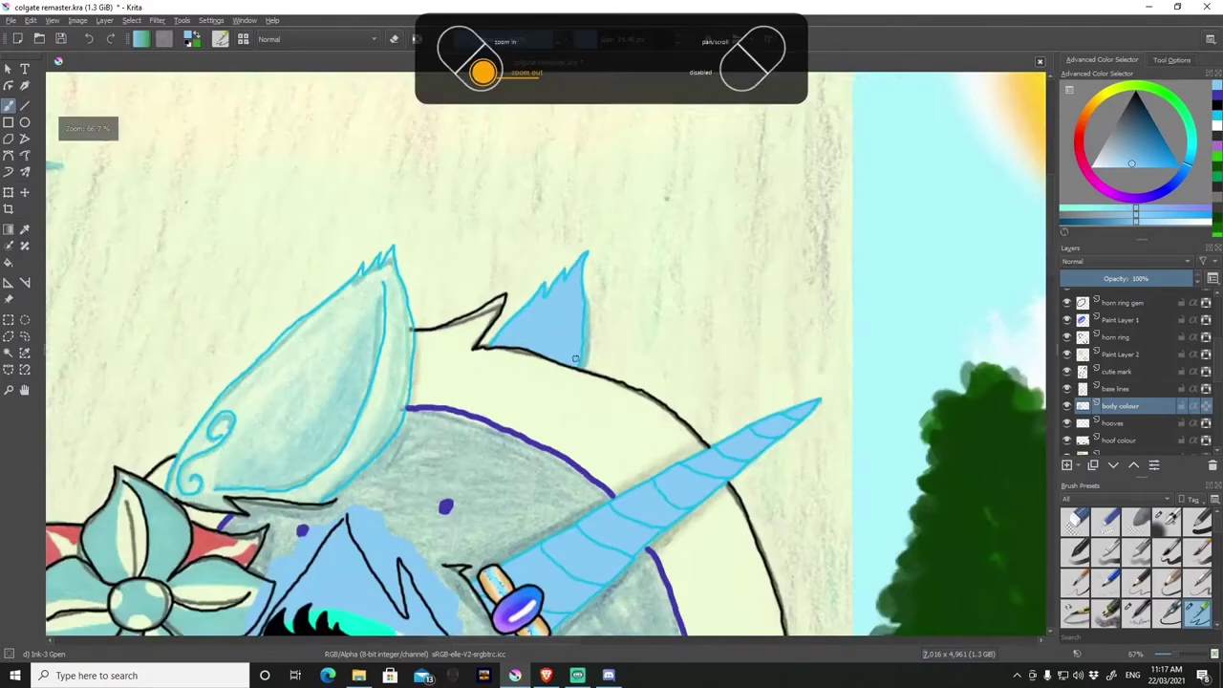
scroll(573, 211, "up", 5)
left_click_drag(573, 211, 526, 293)
left_click_drag(497, 206, 420, 258)
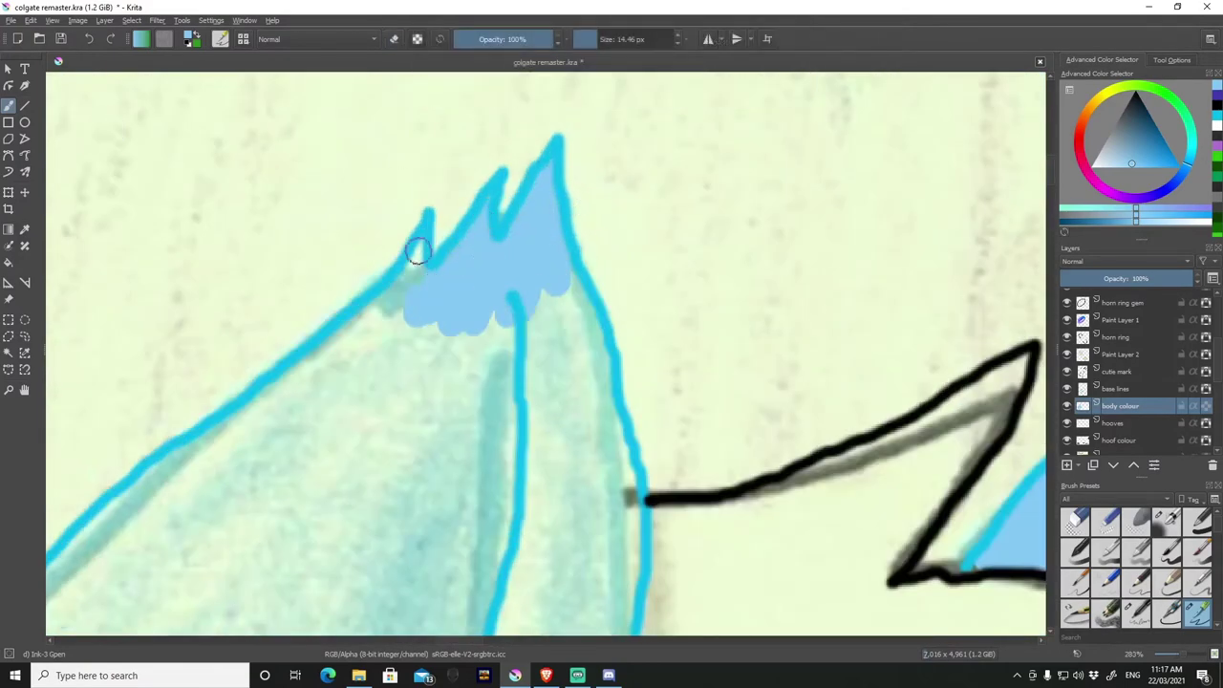
left_click_drag(410, 315, 576, 295)
Extend light blue down the ear and around the swirls in its lower gap.
scroll(557, 429, "down", 3)
mouse_move(557, 429)
left_mouse_down()
mouse_move(469, 360)
mouse_move(322, 485)
left_mouse_up()
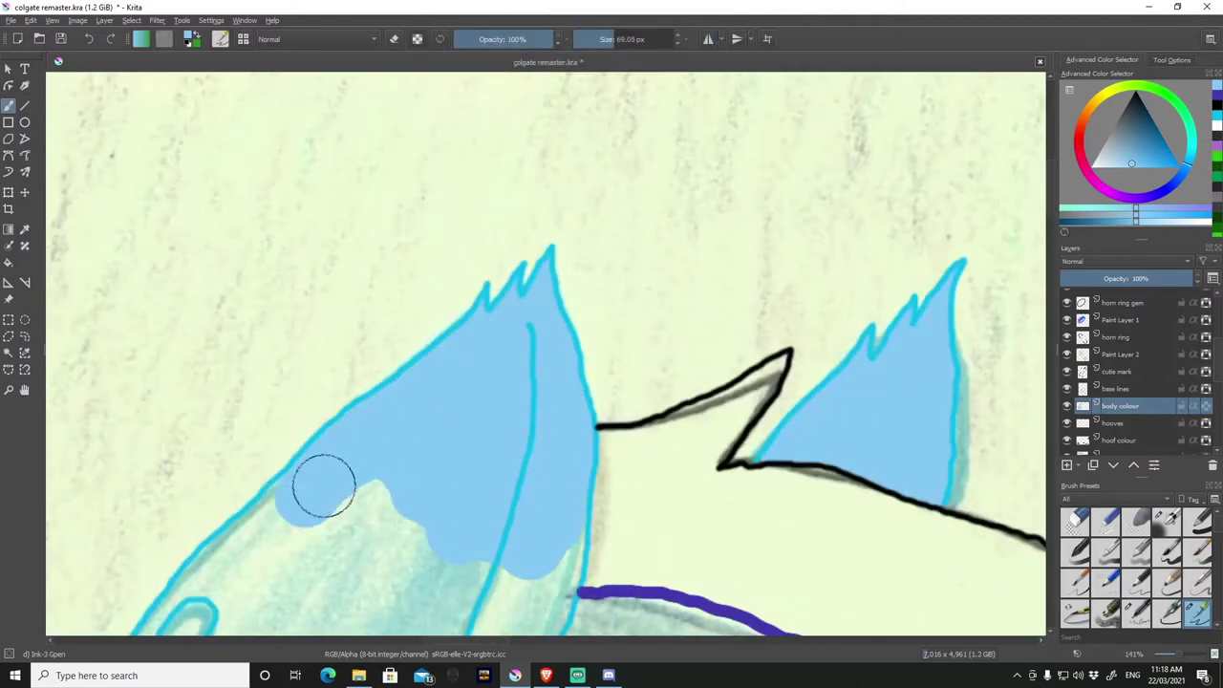
scroll(404, 450, "down", 2)
scroll(574, 382, "up", 2)
scroll(772, 236, "up", 2)
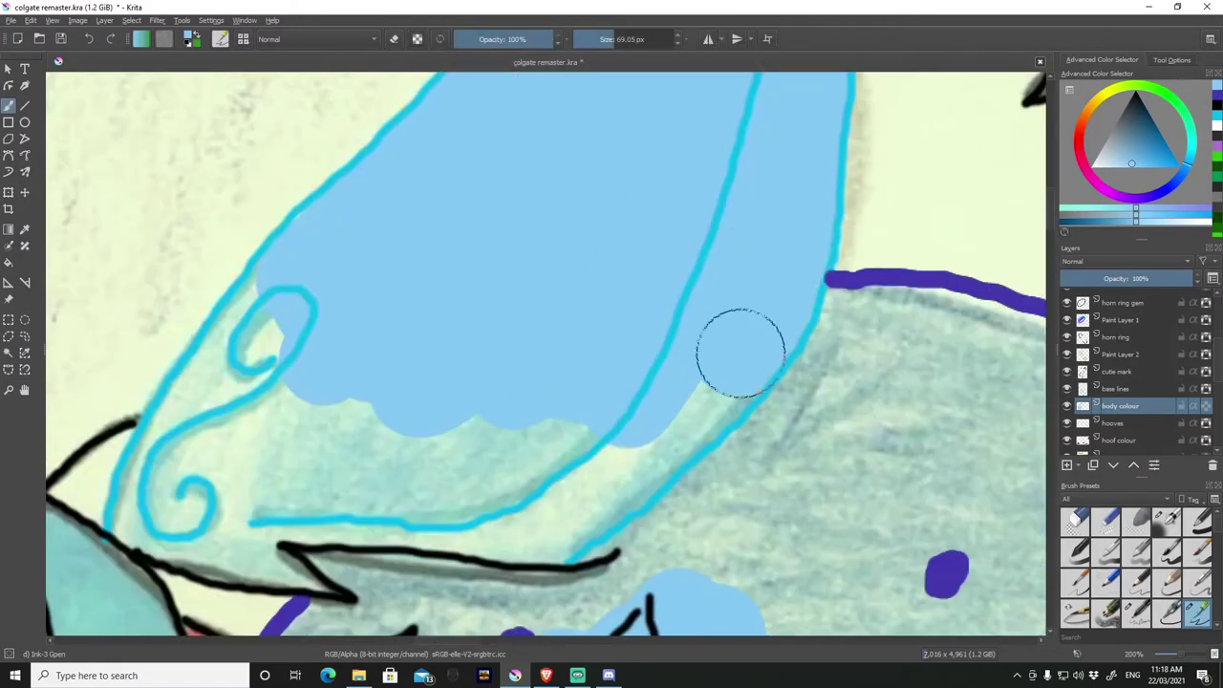
mouse_move(740, 354)
left_mouse_down()
mouse_move(281, 322)
mouse_move(163, 469)
mouse_move(592, 535)
left_mouse_up()
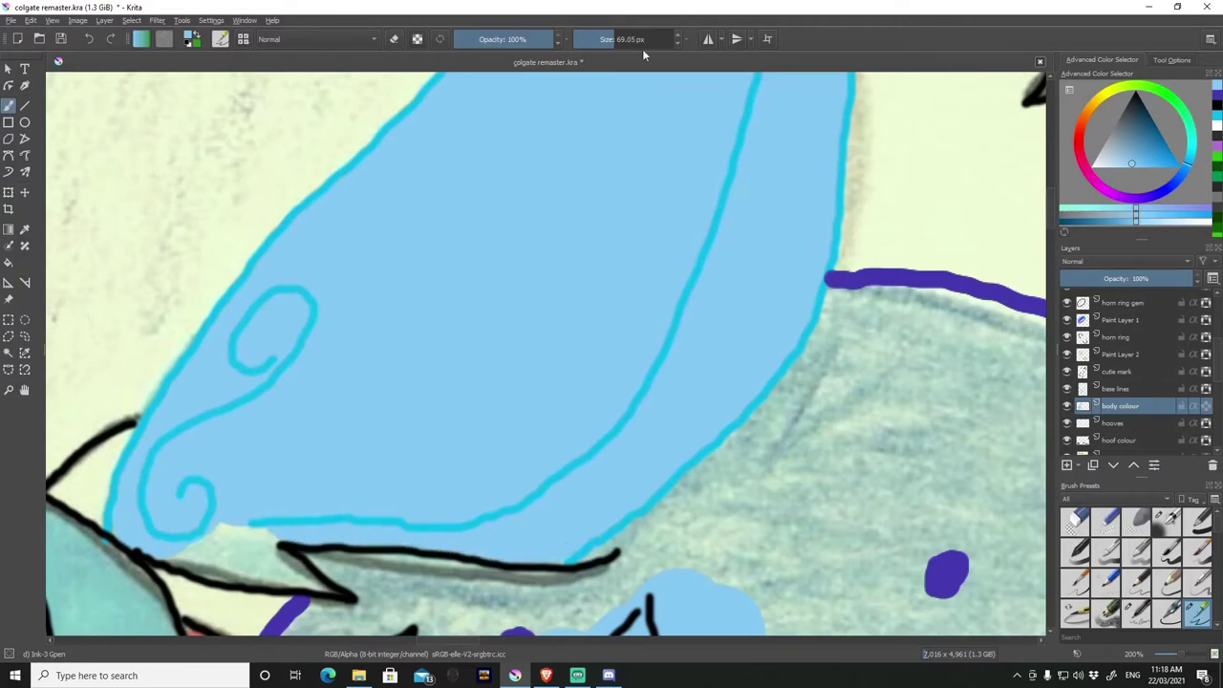
Cover the pale green overspill with body blue.
scroll(334, 593, "down", 3)
scroll(573, 382, "up", 3)
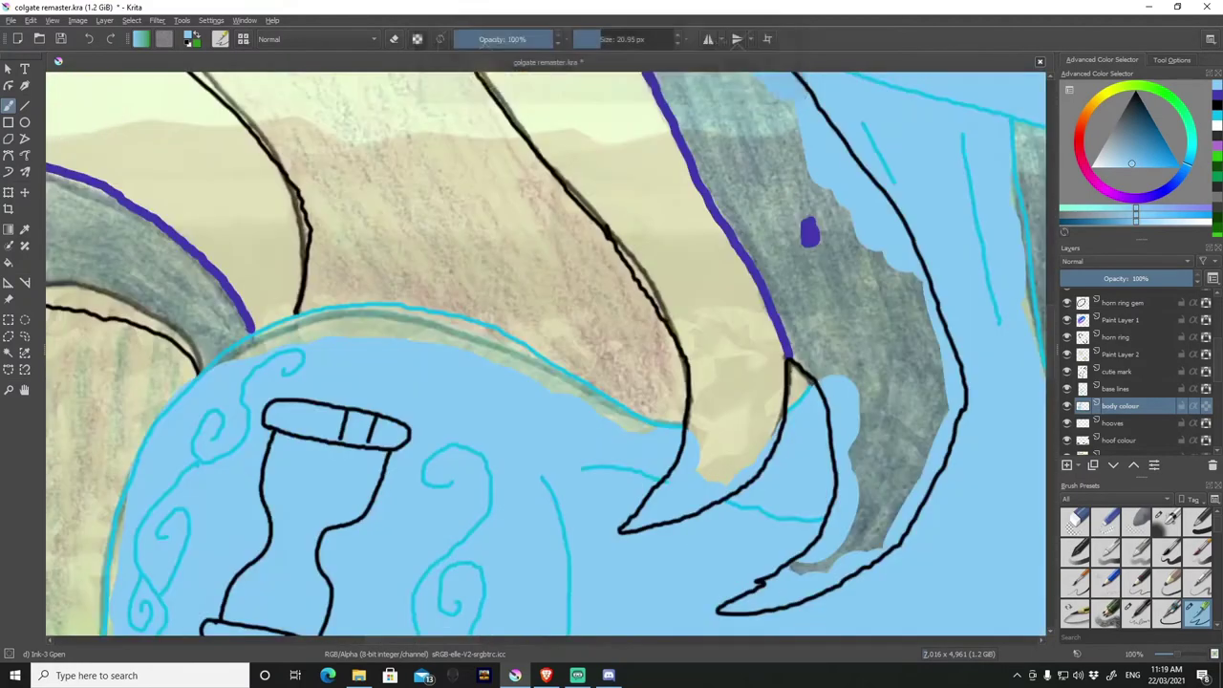
scroll(603, 335, "down", 1)
scroll(622, 455, "down", 2)
scroll(581, 510, "up", 2)
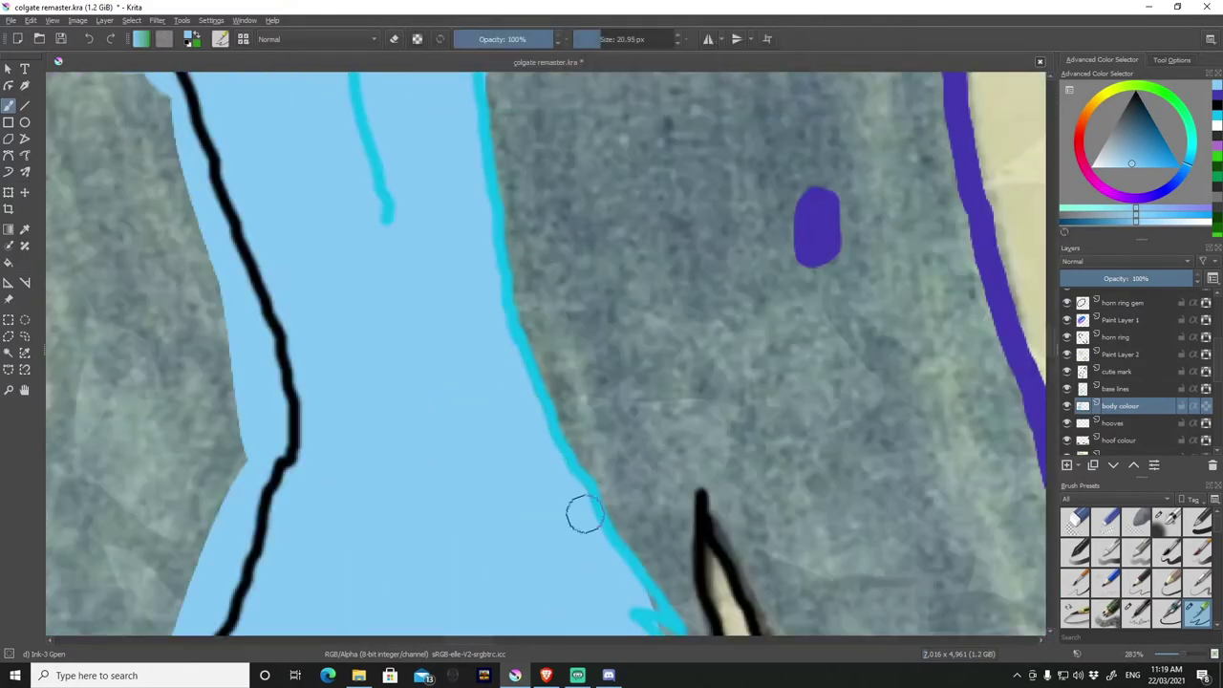
scroll(566, 356, "up", 2)
scroll(552, 592, "down", 2)
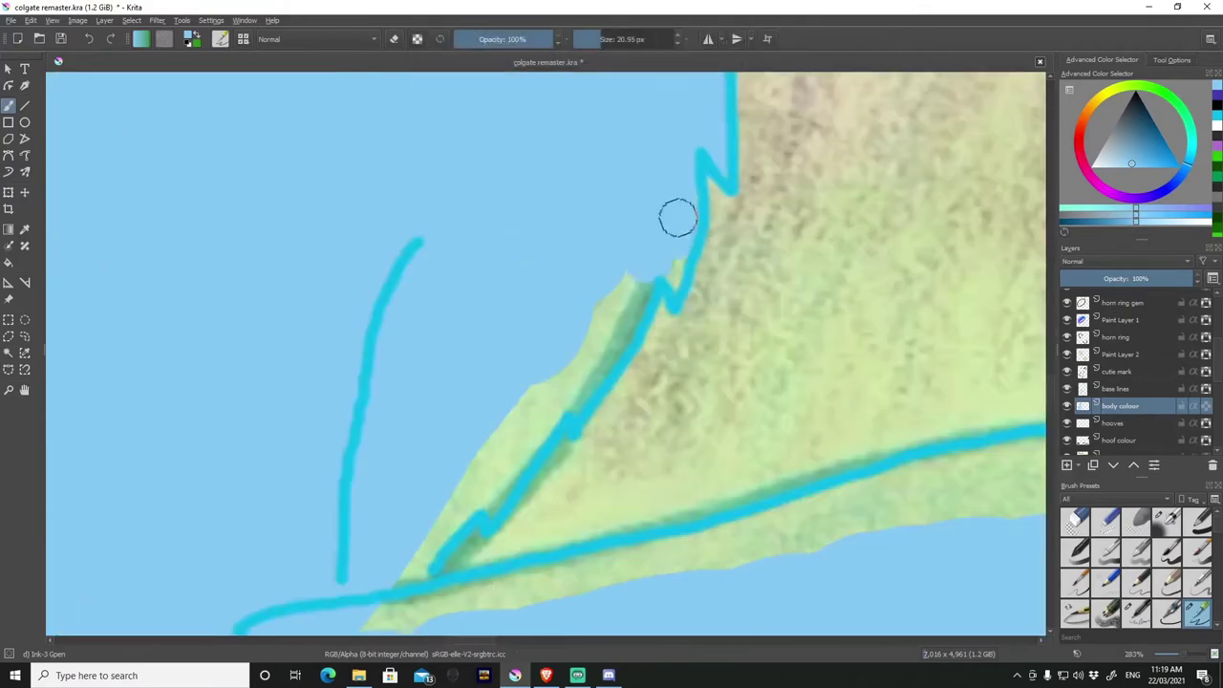
scroll(500, 450, "down", 2)
scroll(98, 327, "up", 2)
mouse_move(97, 328)
left_mouse_down()
mouse_move(445, 483)
mouse_move(357, 510)
mouse_move(441, 596)
left_mouse_up()
Paint blue over the green strips along the outline and the edge.
scroll(440, 596, "down", 2)
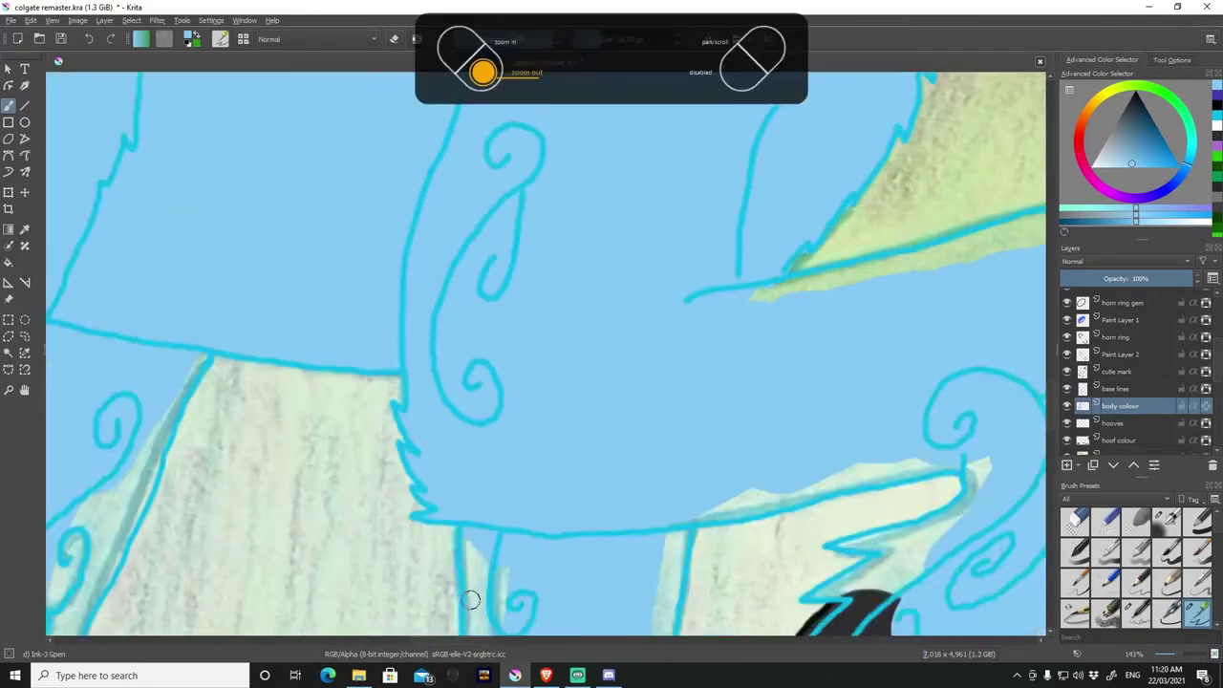
scroll(682, 456, "up", 1)
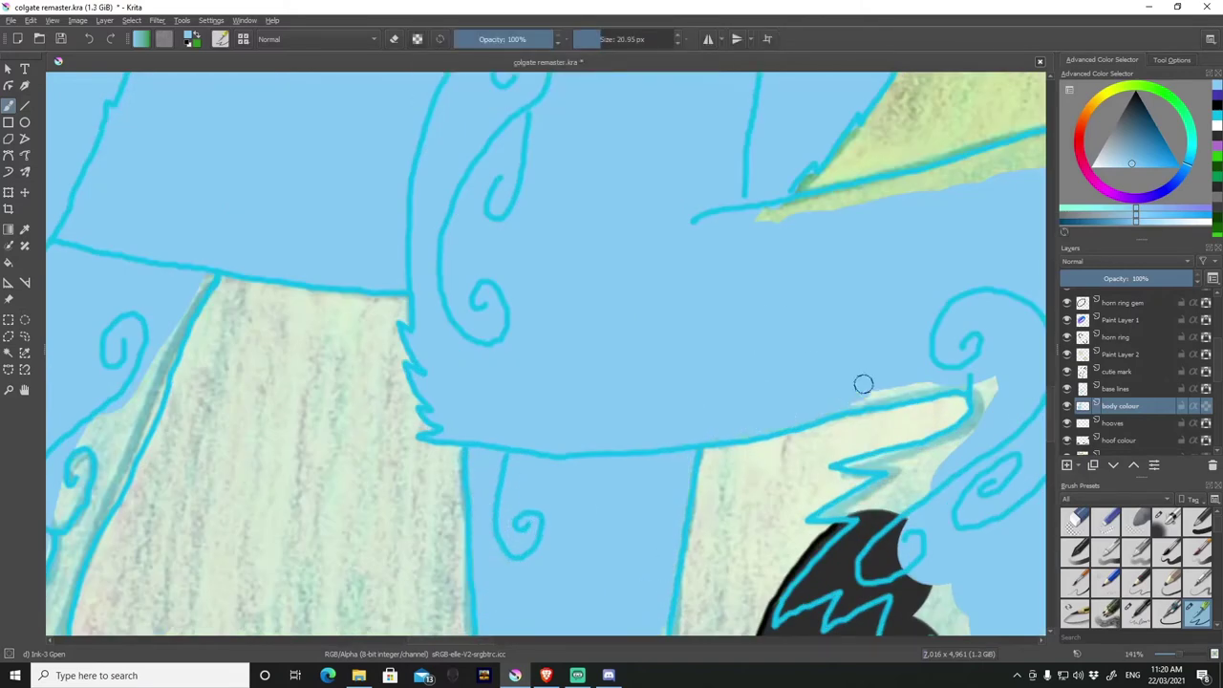
scroll(901, 463, "up", 2)
mouse_move(353, 319)
left_mouse_down()
mouse_move(611, 265)
mouse_move(834, 243)
left_mouse_up()
left_click_drag(979, 247, 999, 415)
scroll(1000, 414, "down", 2)
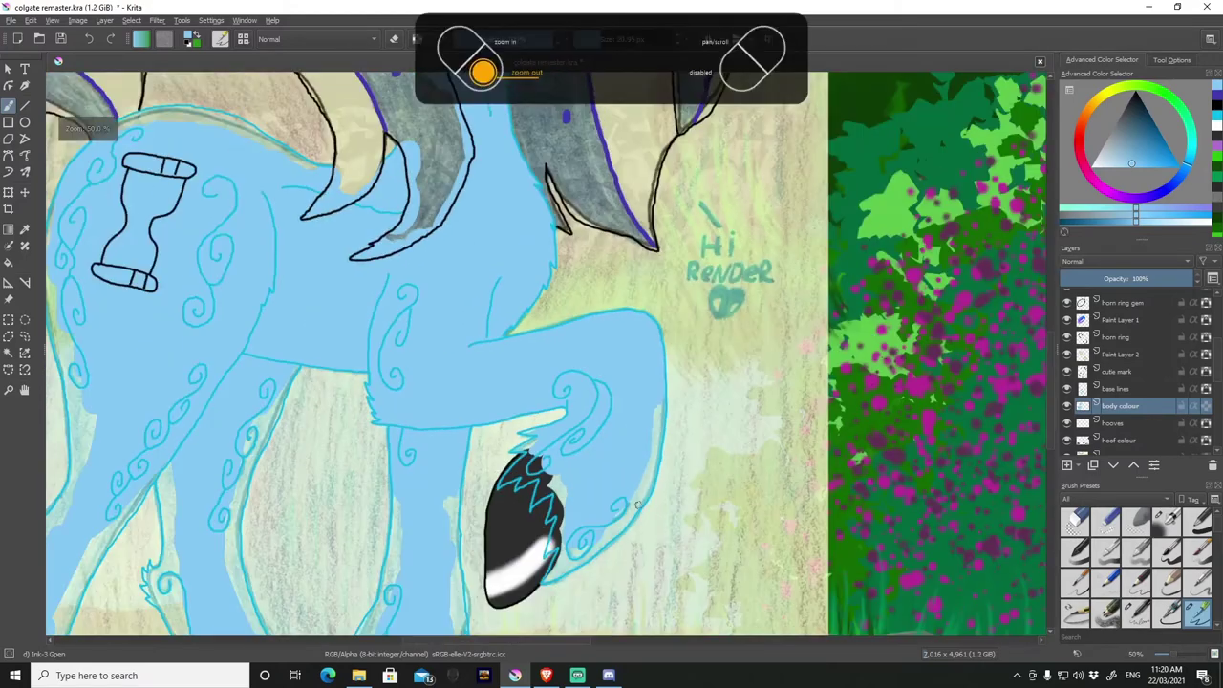
scroll(592, 545, "up", 1)
Fill blue along the leg's lower outline right up to the hoof.
left_click_drag(690, 439, 554, 568)
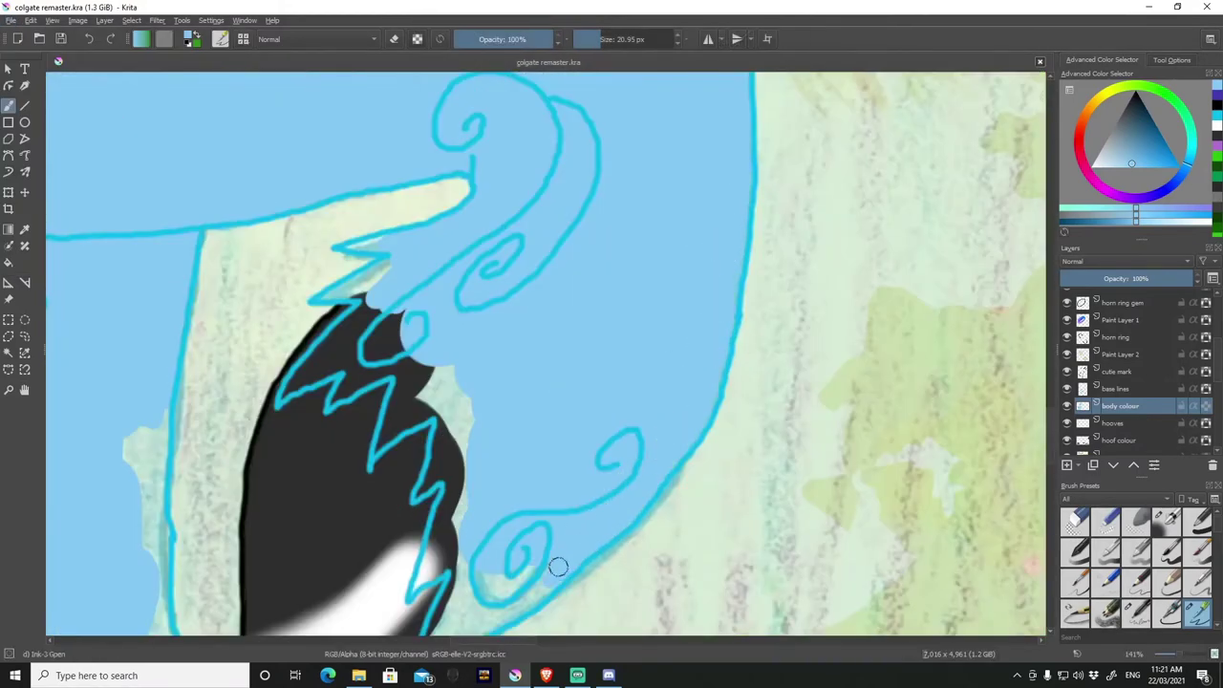
scroll(554, 568, "up", 2)
mouse_move(737, 322)
left_mouse_down()
mouse_move(490, 468)
mouse_move(549, 270)
left_mouse_up()
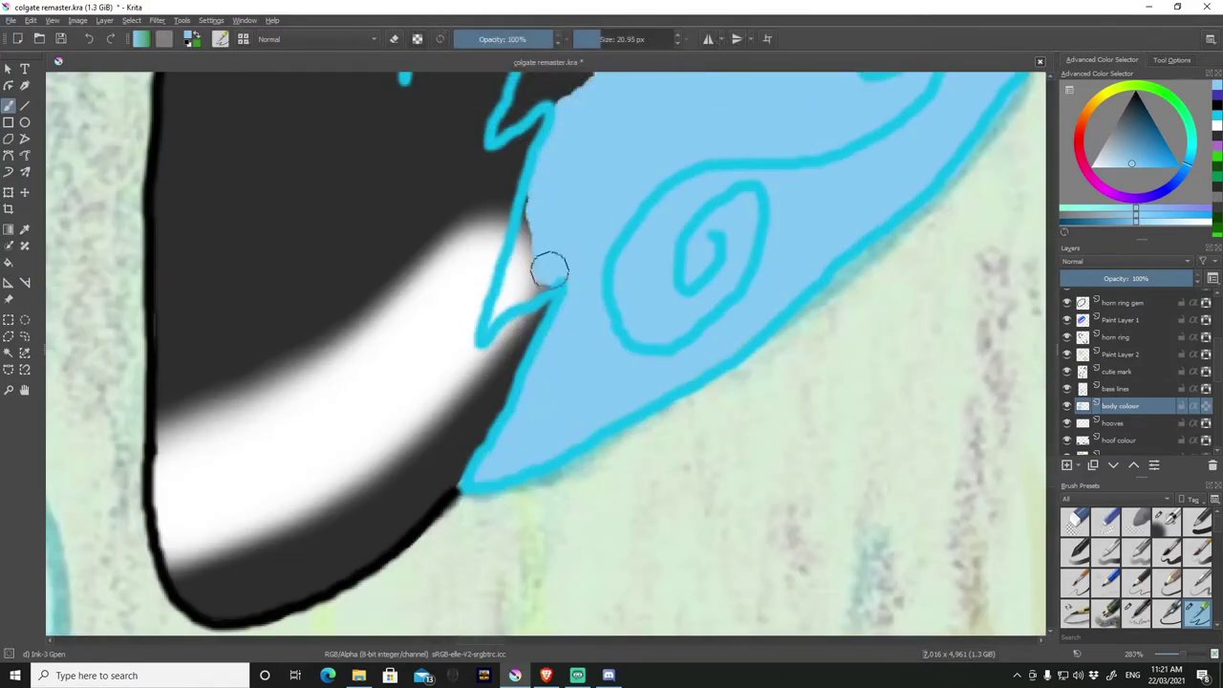
scroll(517, 260, "down", 2)
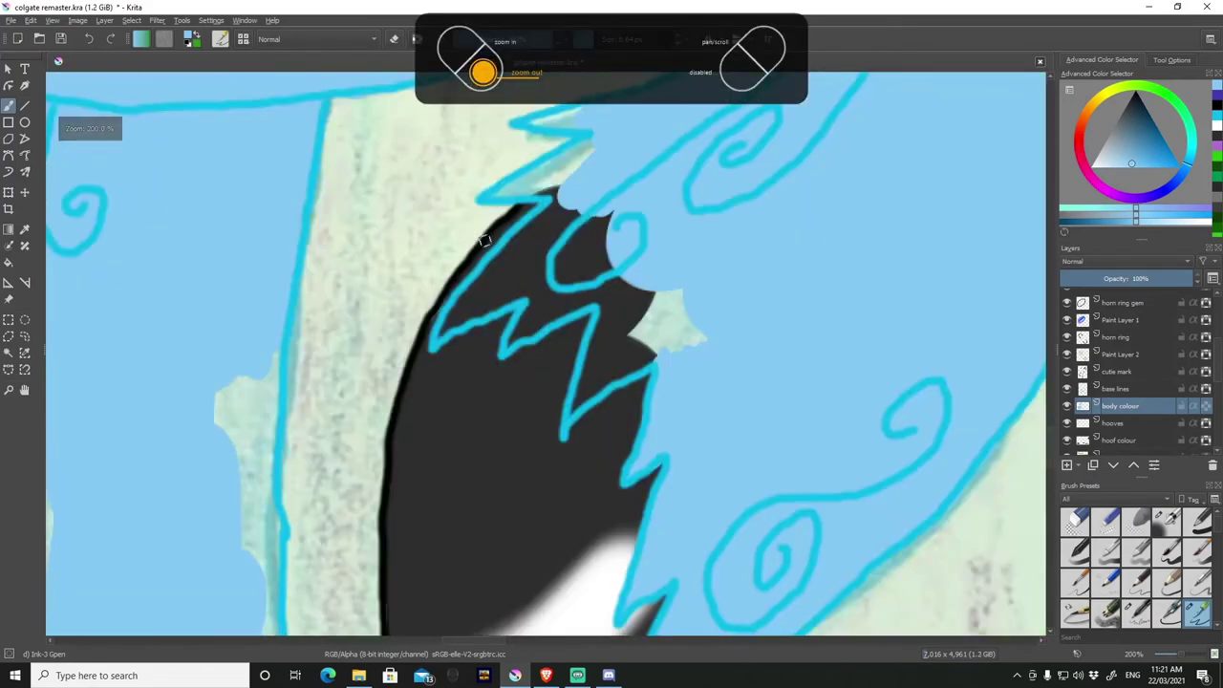
scroll(540, 186, "up", 1)
mouse_move(554, 224)
left_mouse_down()
mouse_move(468, 325)
mouse_move(668, 335)
mouse_move(596, 334)
left_mouse_up()
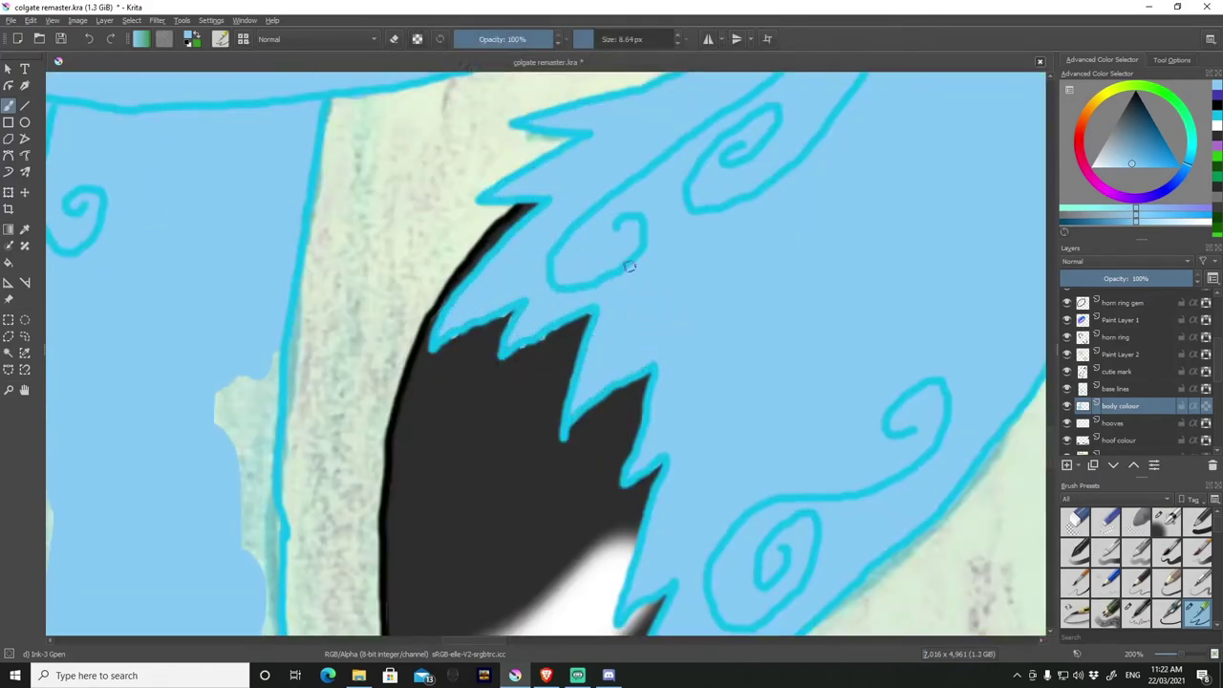
Zoom in on the hooves and, with a smaller brush, paint blue over the green patches at the leg bottom.
key("ctrl+minus")
key("ctrl+minus")
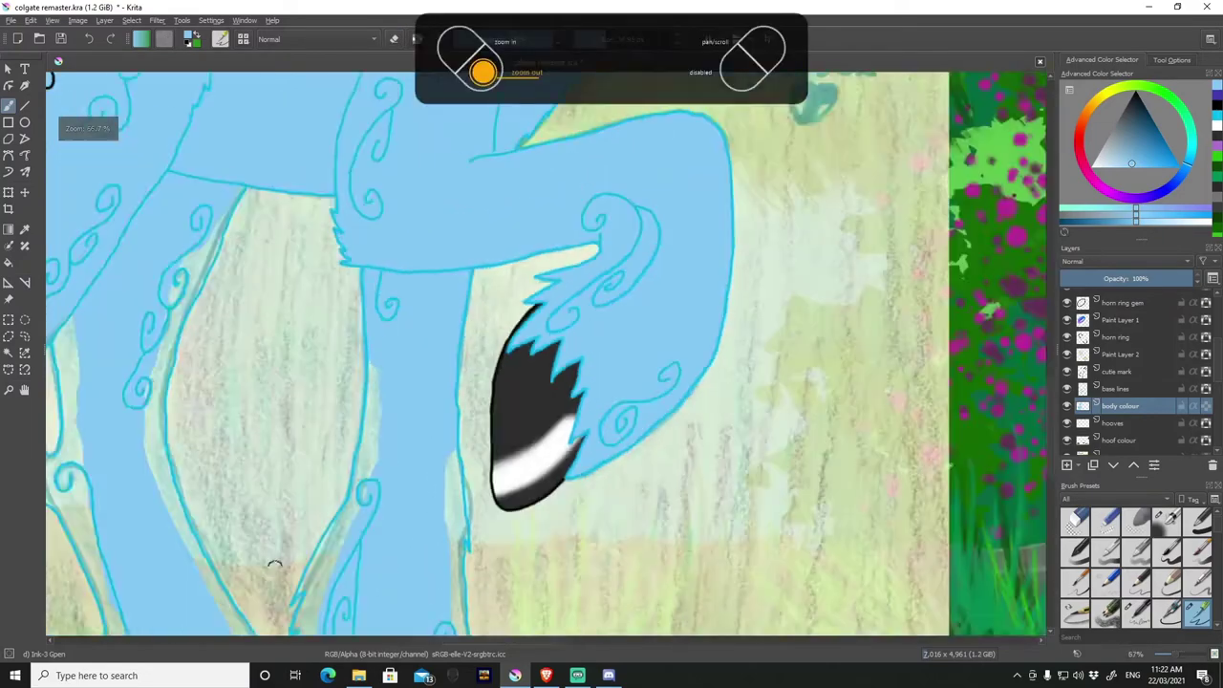
key("ctrl+plus")
key("ctrl+minus")
key("ctrl+plus")
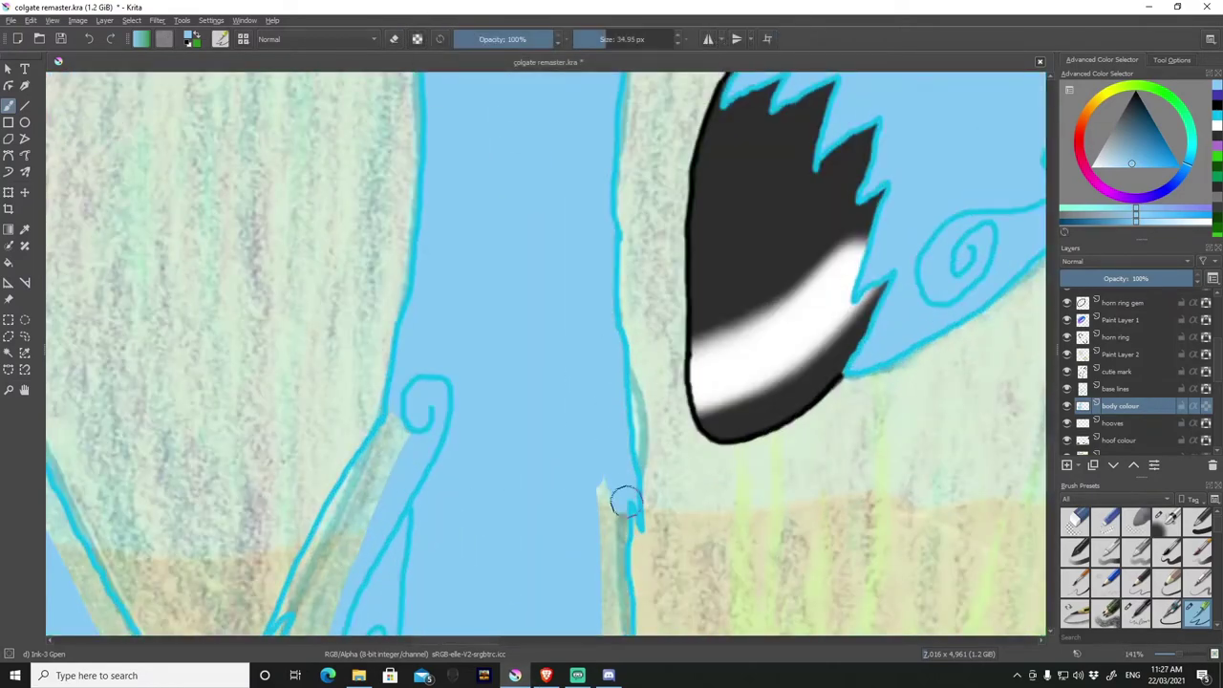
key("ctrl+minus")
key("ctrl+minus")
key("ctrl+plus")
key("ctrl+plus")
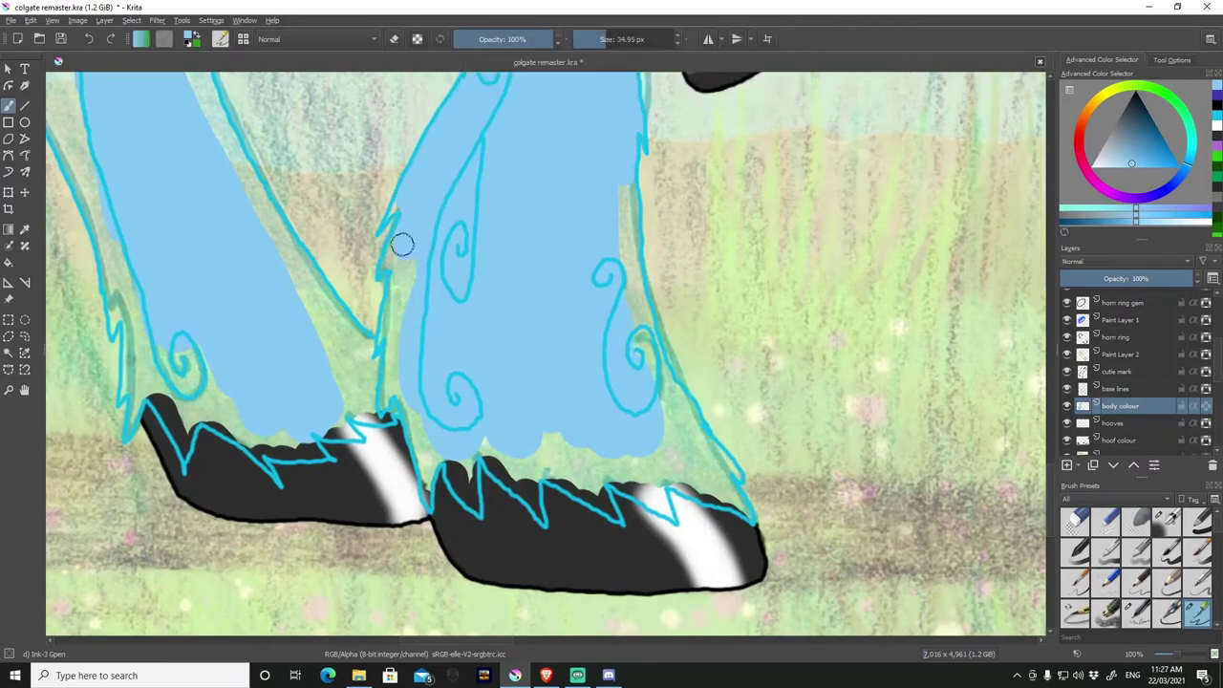
key("ctrl+plus")
key("ctrl+plus")
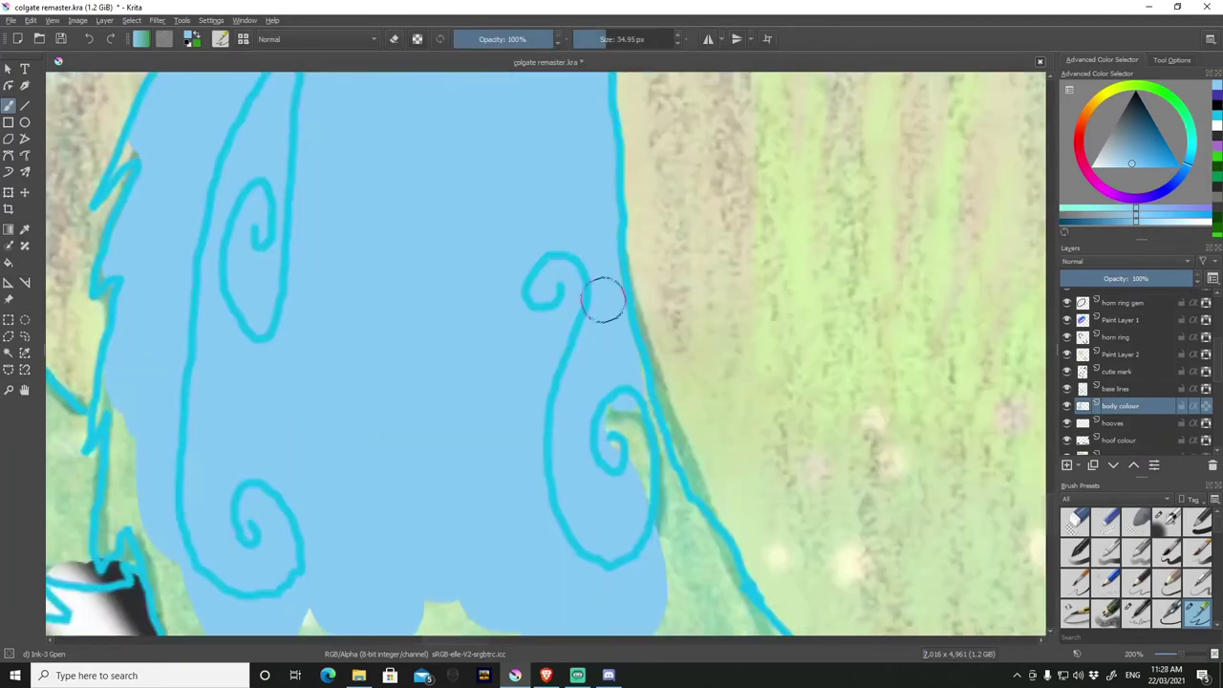
key("ctrl+minus")
left_click_drag(410, 172, 380, 171)
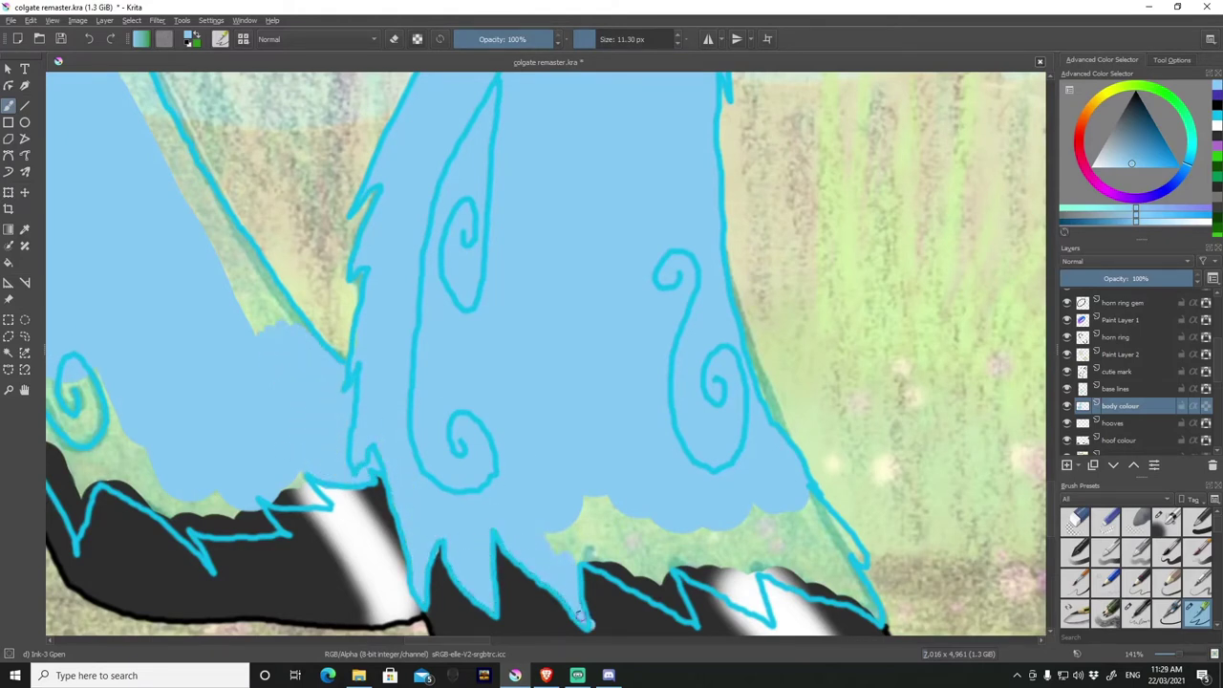
mouse_move(752, 487)
left_mouse_down()
mouse_move(614, 535)
mouse_move(606, 561)
left_mouse_up()
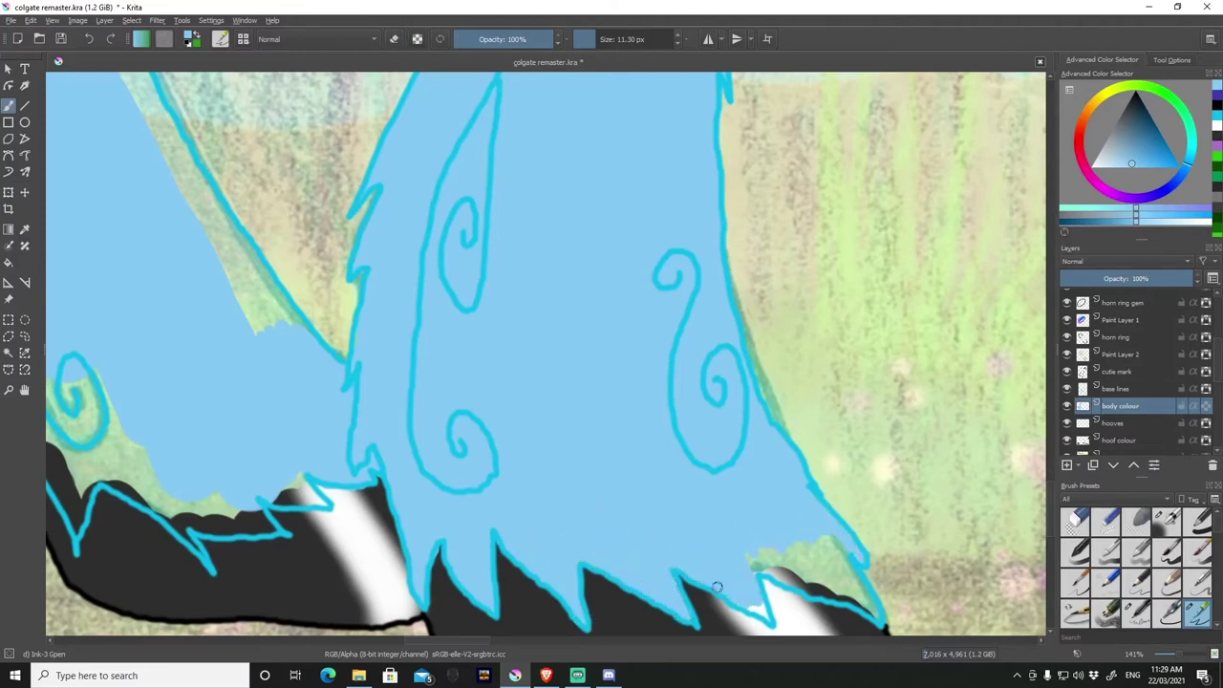
left_click_drag(739, 574, 820, 528)
Fill the green gaps between the spiral and hoof and along the hoof's upper outline with blue.
scroll(809, 593, "down", 5)
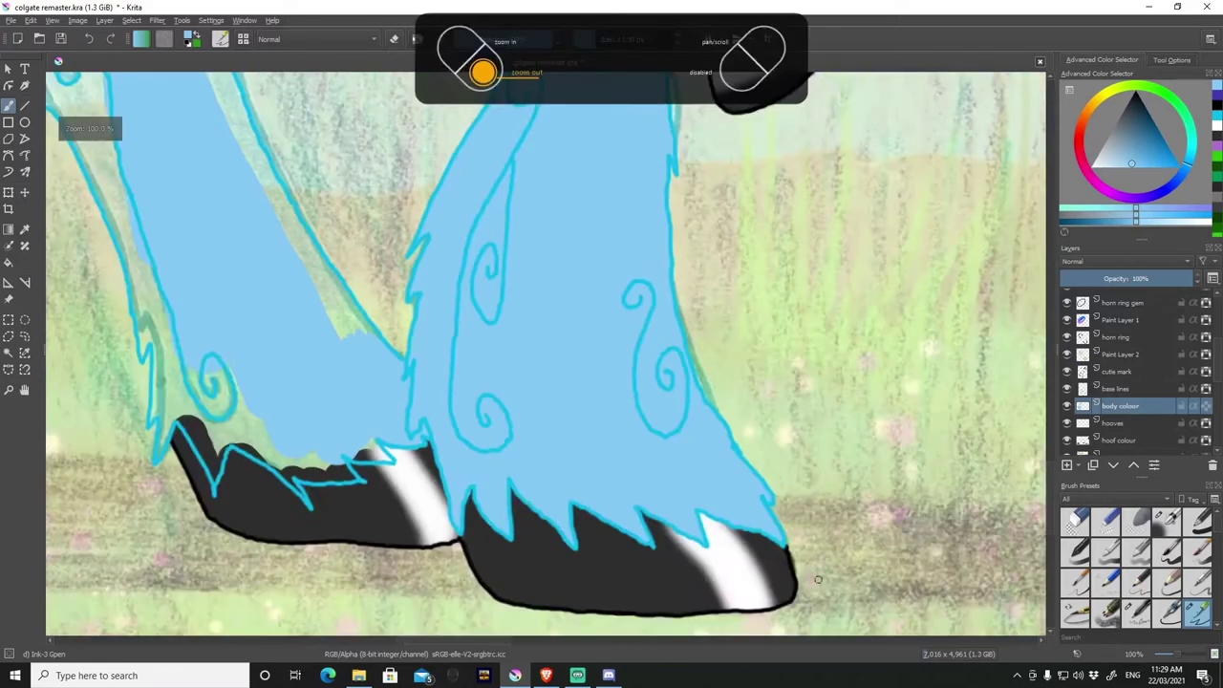
scroll(287, 430, "up", 8)
mouse_move(143, 480)
left_mouse_down()
mouse_move(262, 429)
mouse_move(347, 295)
mouse_move(216, 407)
left_mouse_up()
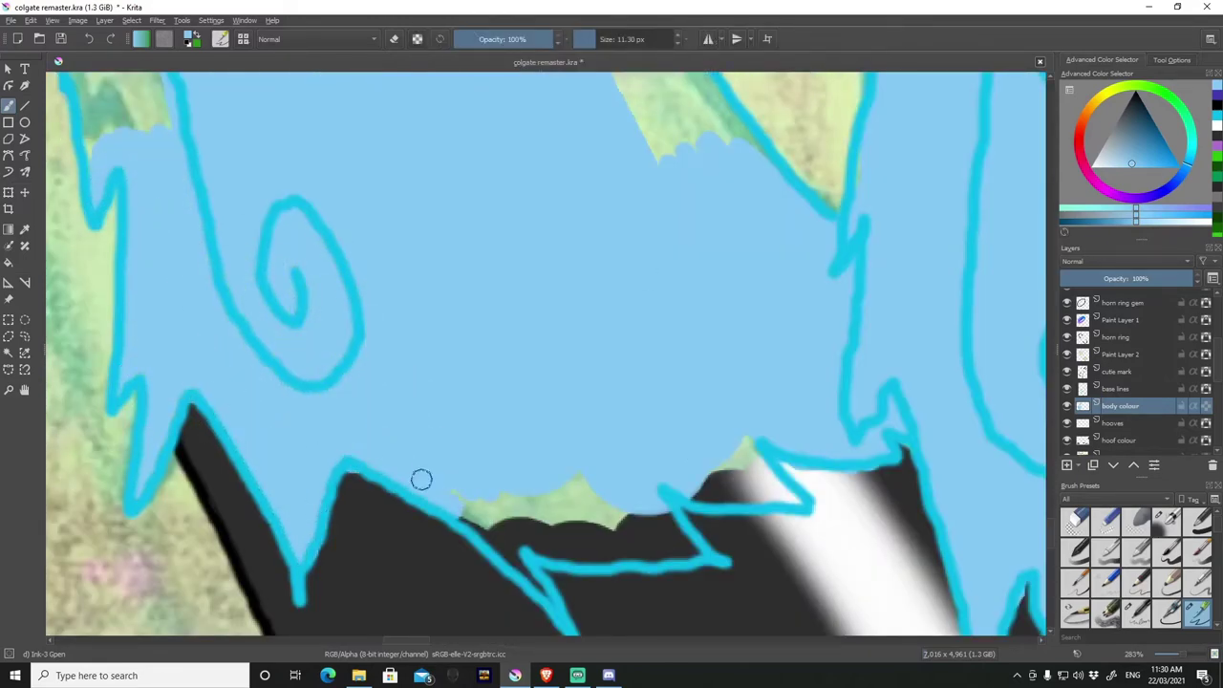
mouse_move(421, 478)
left_mouse_down()
mouse_move(532, 532)
mouse_move(619, 522)
mouse_move(743, 474)
left_mouse_up()
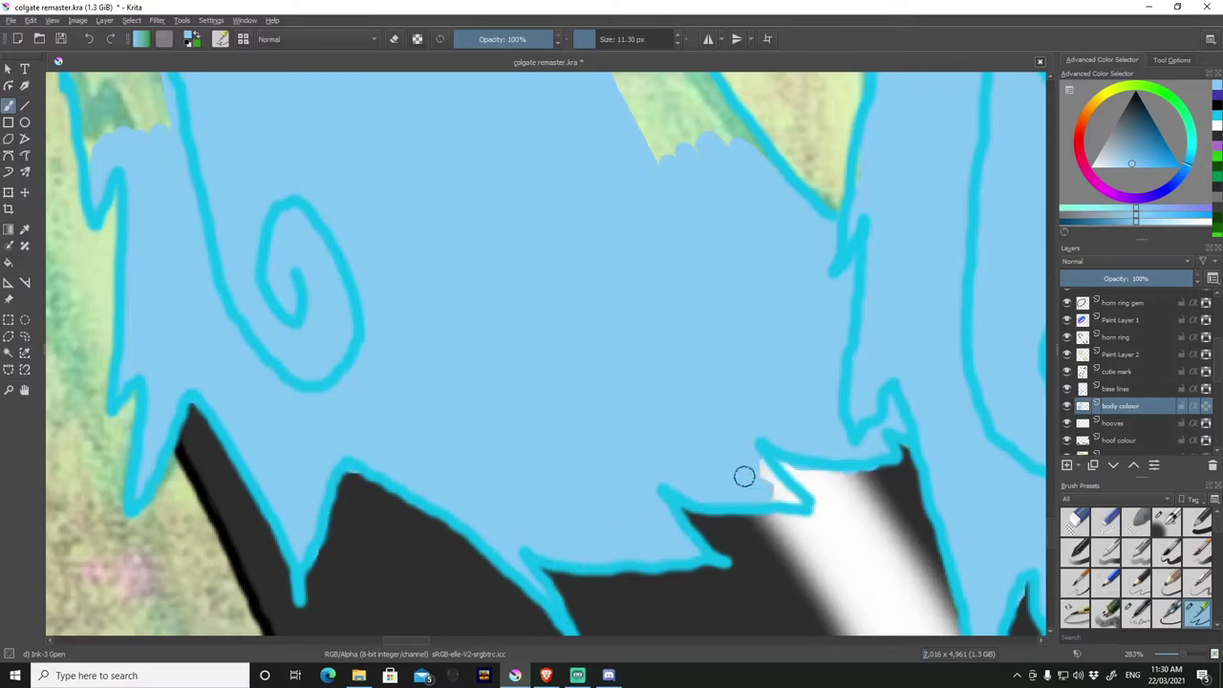
scroll(755, 477, "down", 5)
scroll(658, 502, "up", 4)
With a larger brush, paint the green strips along the leg's left, inner and right edges blue.
mouse_move(666, 441)
left_mouse_down()
mouse_move(497, 167)
mouse_move(464, 77)
left_mouse_up()
mouse_move(315, 96)
left_mouse_down()
mouse_move(295, 210)
mouse_move(396, 433)
left_mouse_up()
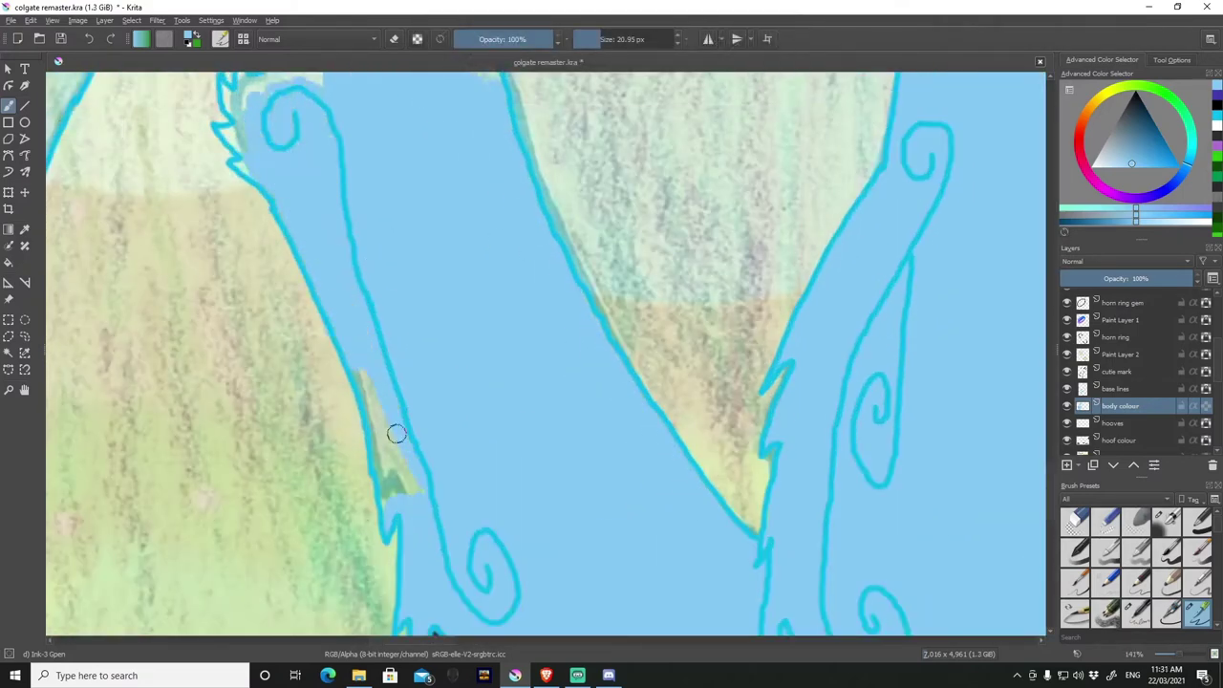
scroll(472, 197, "down", 2)
left_click_drag(439, 213, 459, 363)
scroll(347, 350, "up", 3)
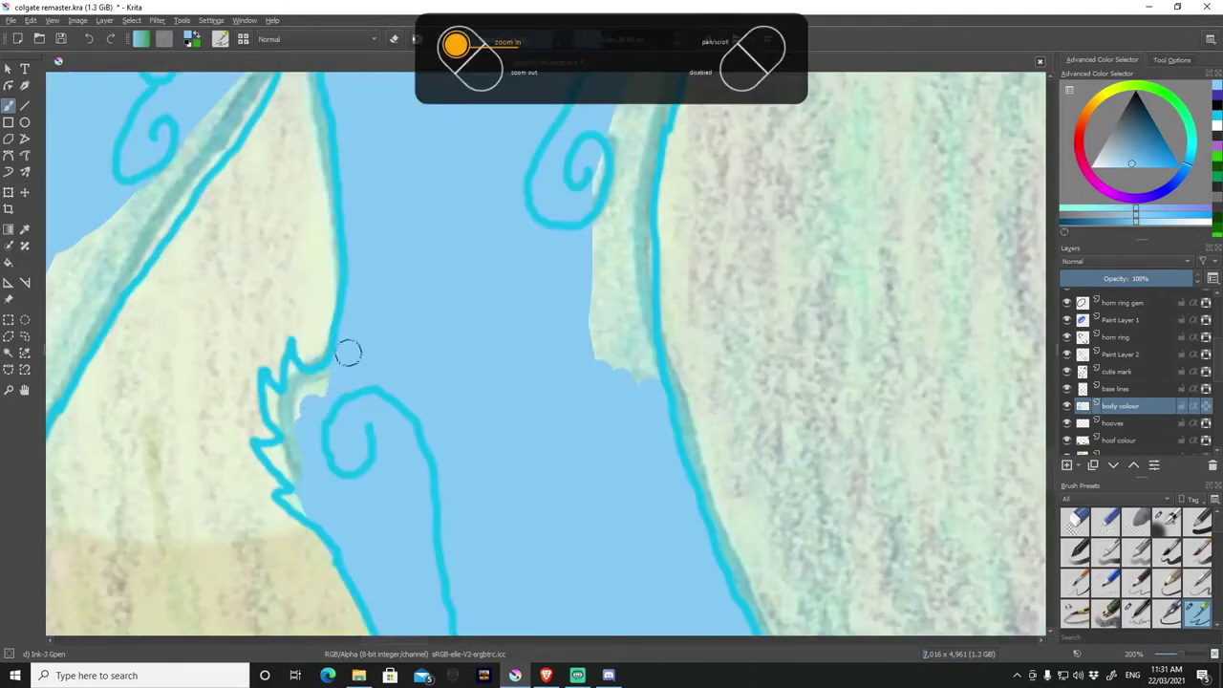
mouse_move(616, 315)
left_mouse_down()
mouse_move(650, 391)
mouse_move(576, 286)
left_mouse_up()
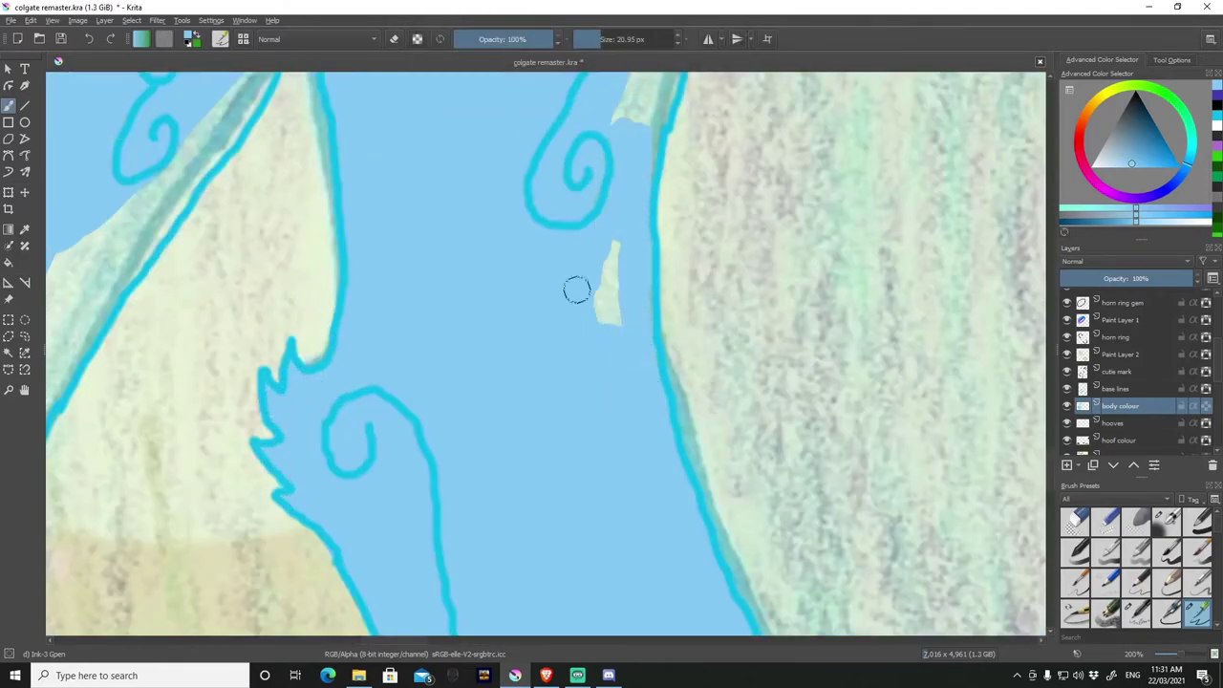
scroll(576, 287, "down", 3)
Fill the remaining green strips along the leg edges, hoof edge and between the leg spikes with blue.
scroll(578, 284, "up", 2)
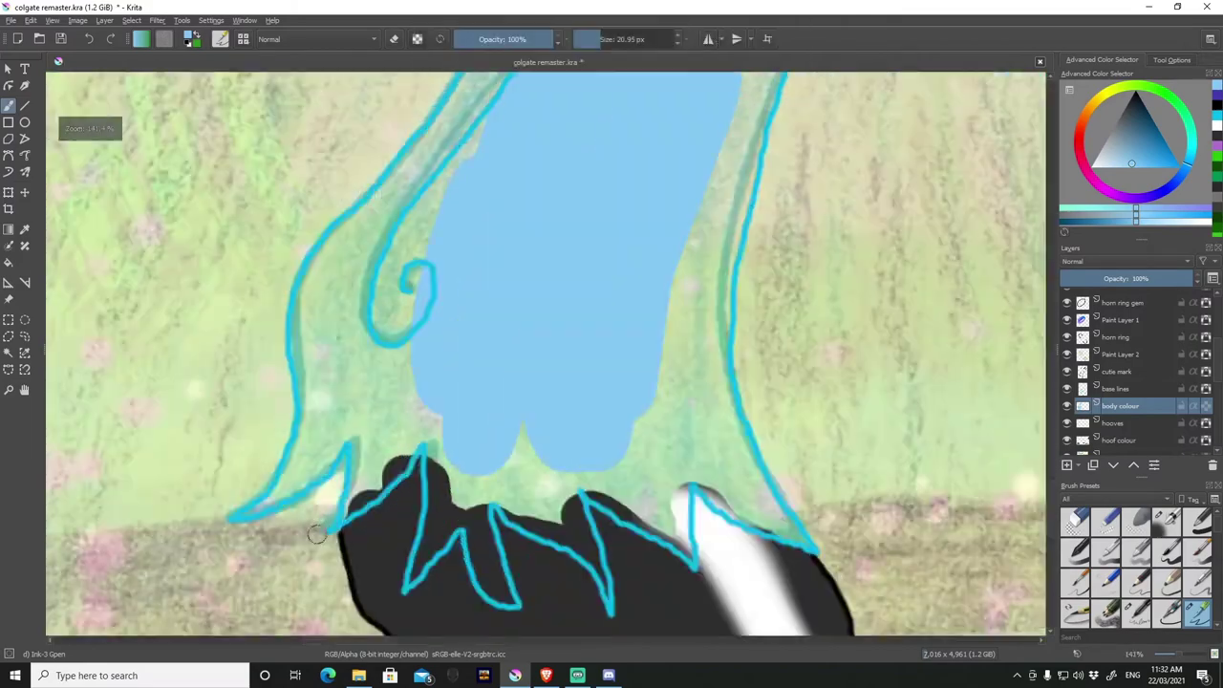
left_click_drag(363, 211, 355, 221)
left_click_drag(306, 385, 303, 428)
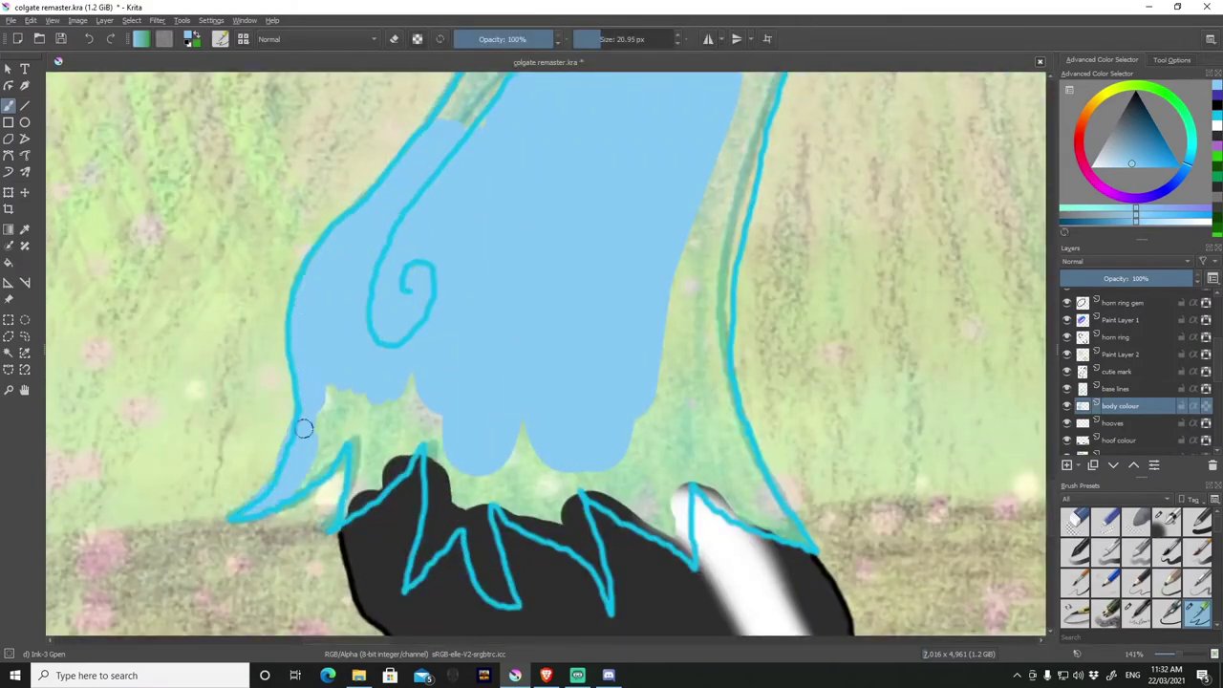
mouse_move(730, 148)
left_mouse_down()
mouse_move(732, 229)
mouse_move(707, 334)
mouse_move(717, 382)
left_mouse_up()
scroll(754, 559, "up", 2)
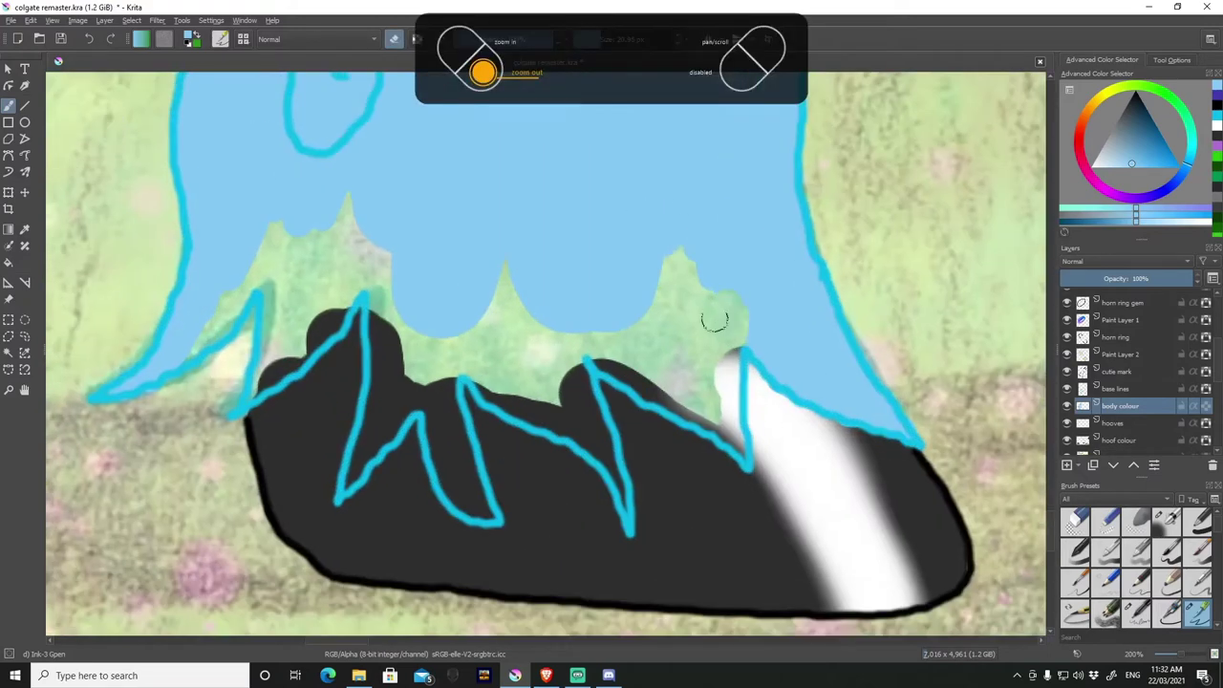
left_click_drag(715, 317, 685, 333)
mouse_move(363, 276)
left_mouse_down()
mouse_move(282, 279)
mouse_move(296, 311)
left_mouse_up()
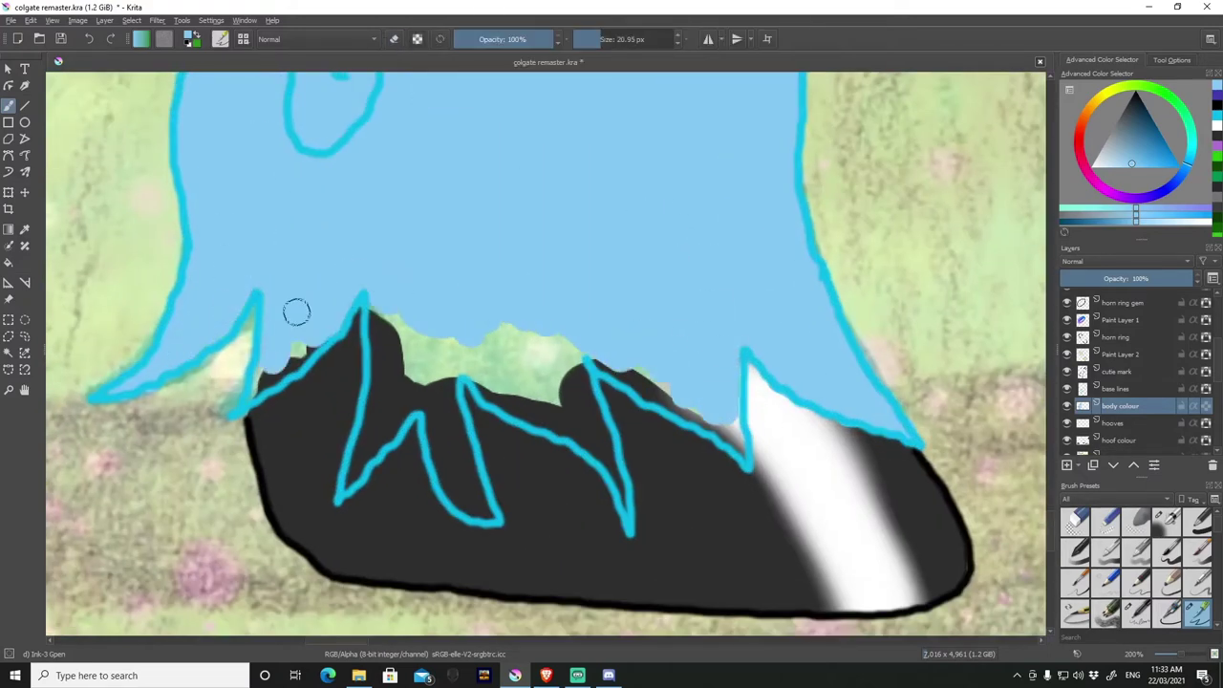
left_click_drag(383, 332, 389, 360)
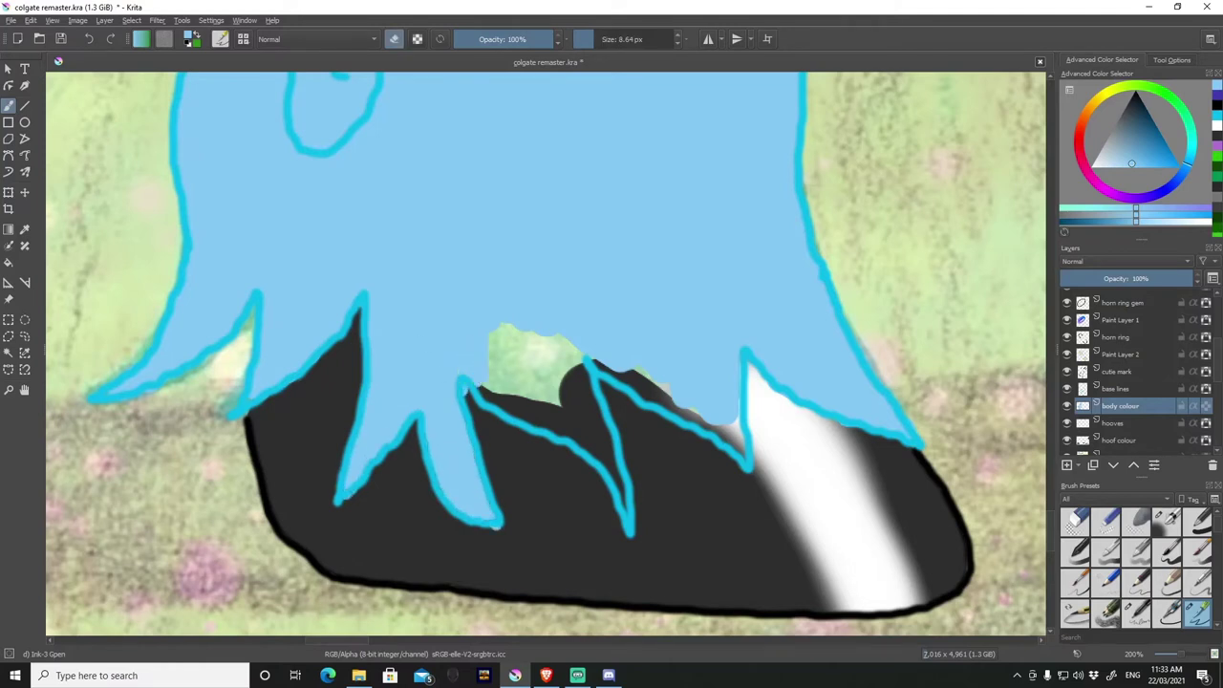
key("ctrl+plus")
mouse_move(583, 392)
left_mouse_down()
mouse_move(494, 306)
mouse_move(505, 423)
mouse_move(676, 386)
left_mouse_up()
scroll(813, 384, "down", 3)
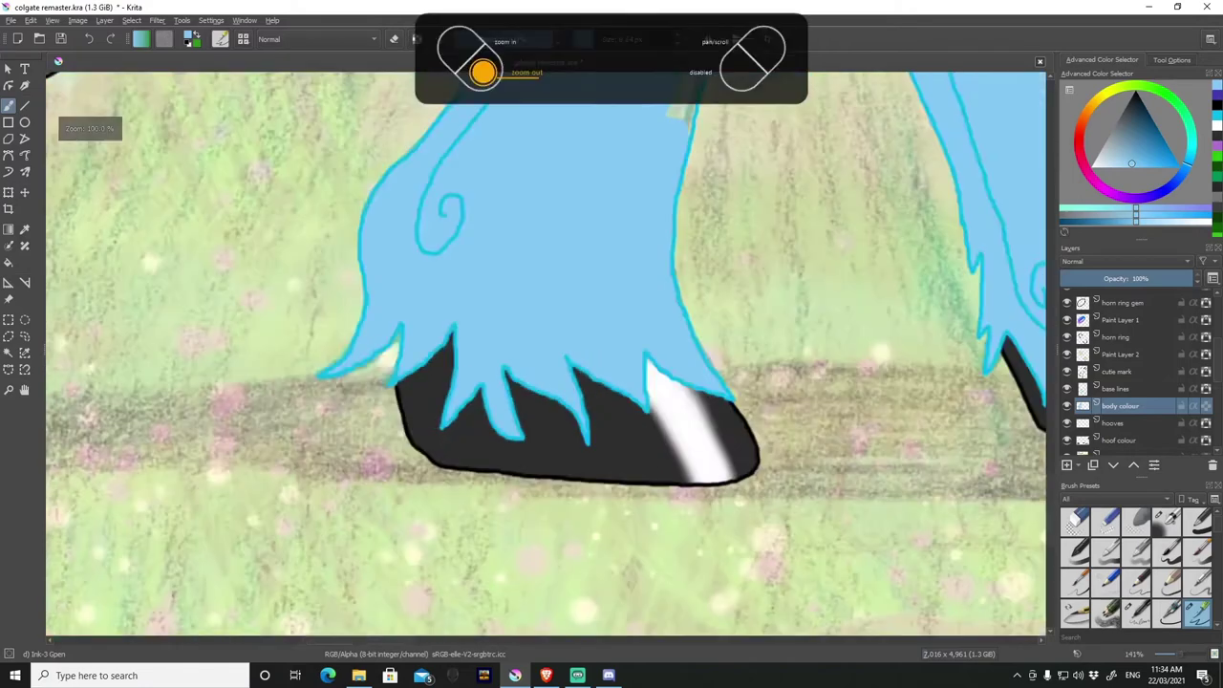
On another leg, cover green patches along the diagonal outlines, swirl and flank in blue.
left_click_drag(813, 384, 568, 195)
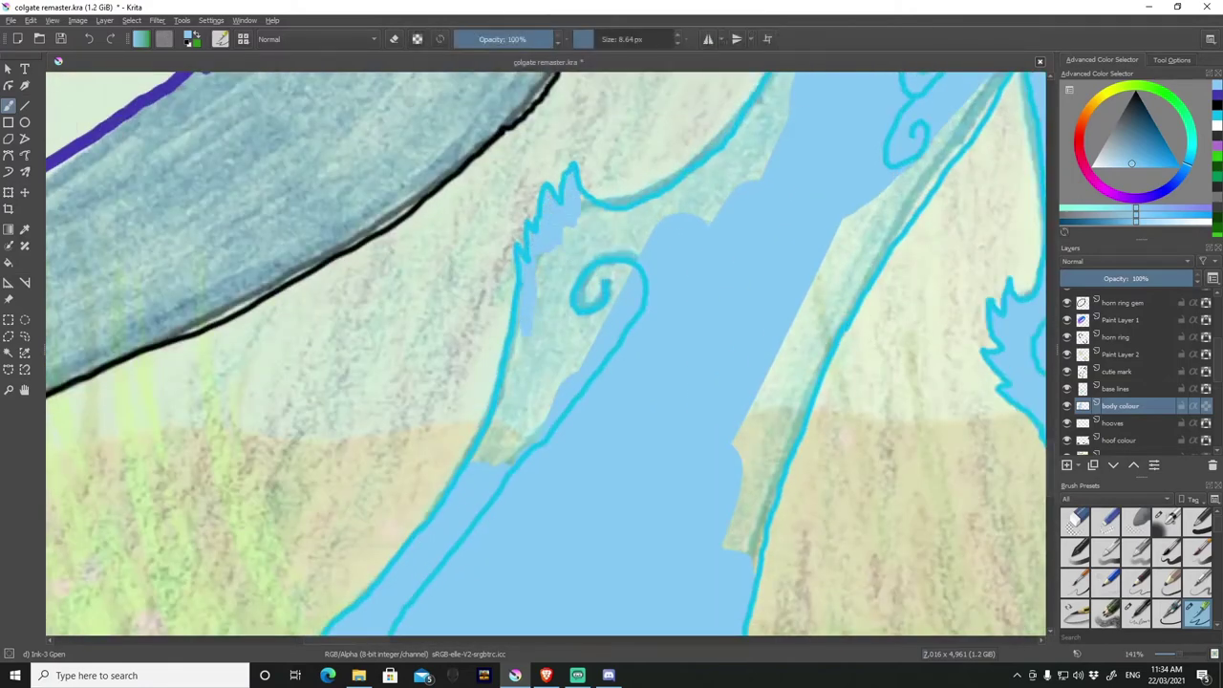
left_click_drag(621, 277, 519, 488)
mouse_move(688, 477)
left_mouse_down()
mouse_move(762, 436)
mouse_move(781, 453)
left_mouse_up()
left_click_drag(774, 85, 742, 183)
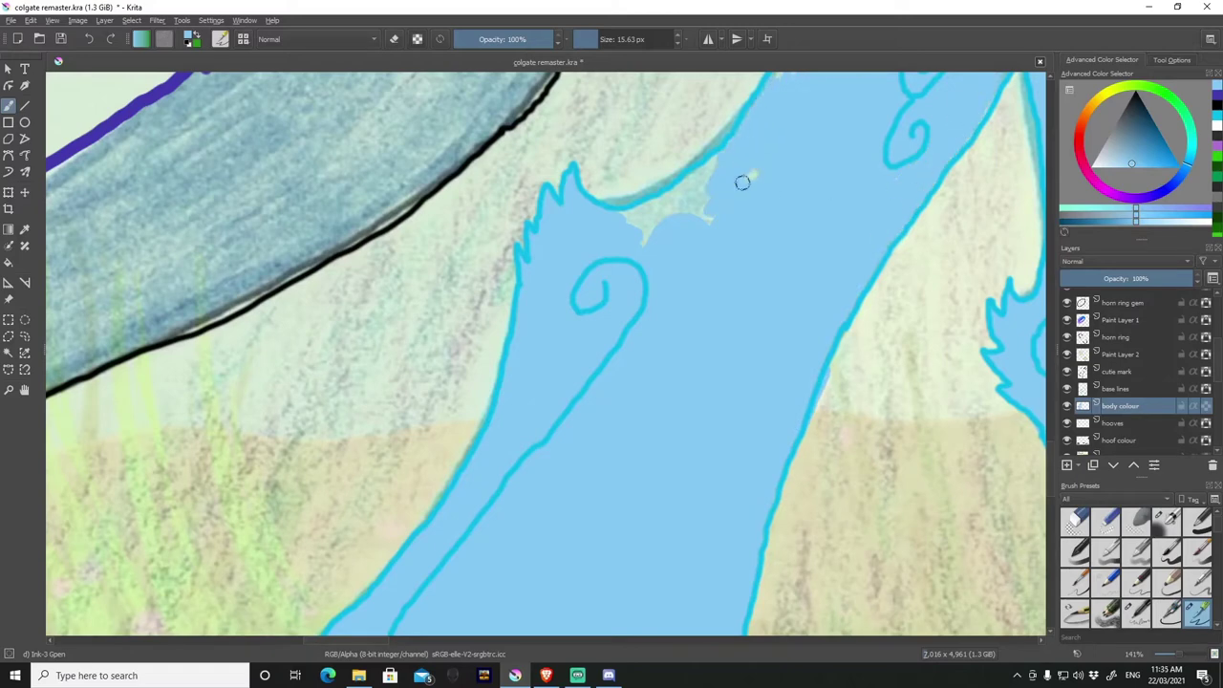
mouse_move(821, 409)
left_mouse_down()
mouse_move(486, 166)
mouse_move(433, 112)
left_mouse_up()
scroll(535, 270, "down", 1)
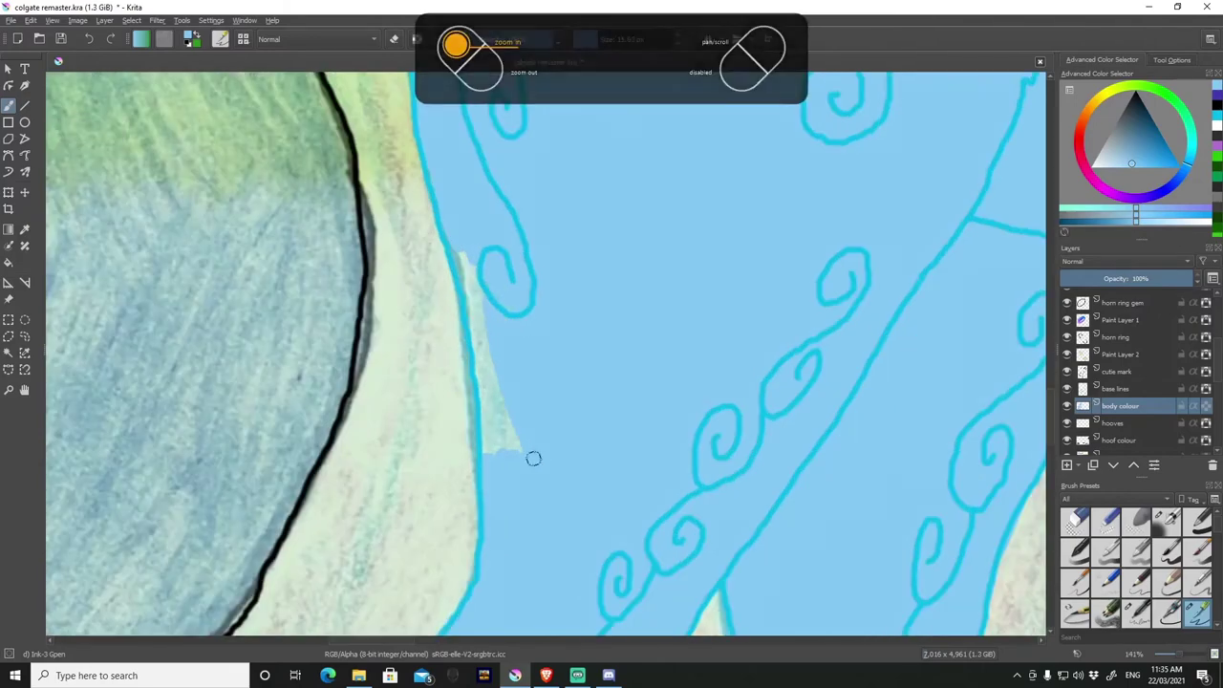
left_click_drag(532, 456, 494, 437)
scroll(494, 437, "up", 2)
Bring the hourglass cutie mark into view and add a new Paint Layer 7 above the base lines.
mouse_move(754, 319)
left_mouse_down()
mouse_move(797, 376)
mouse_move(679, 311)
left_mouse_up()
scroll(476, 243, "down", 2)
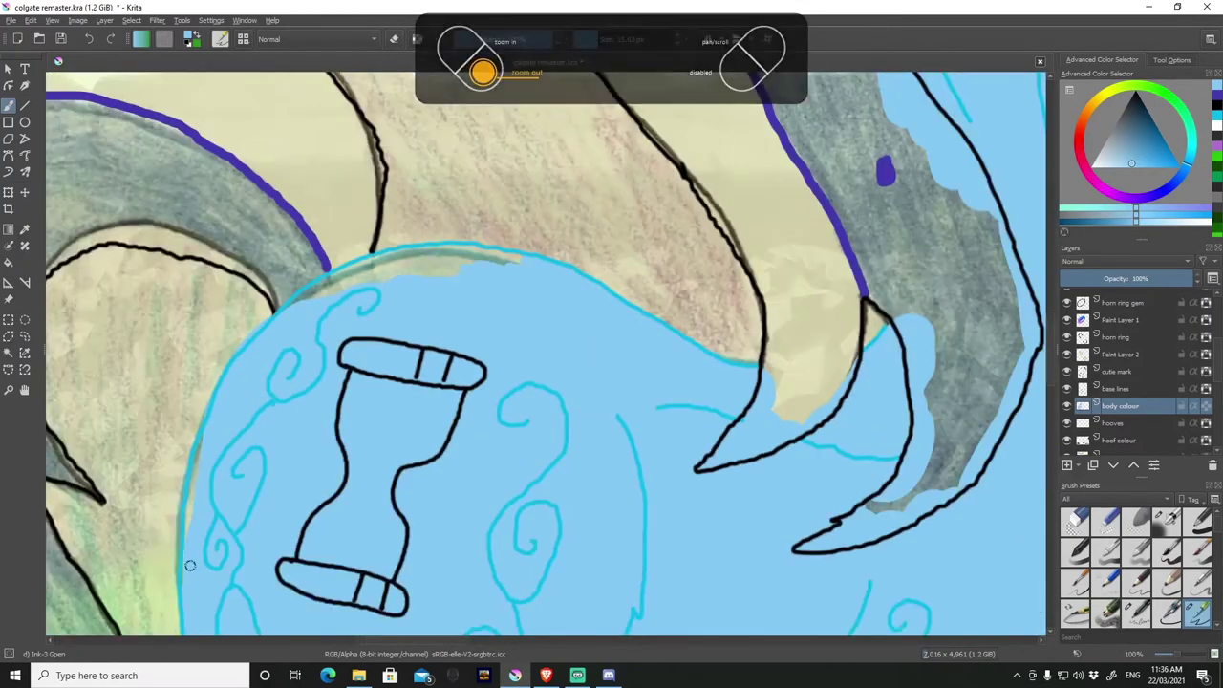
scroll(493, 219, "up", 2)
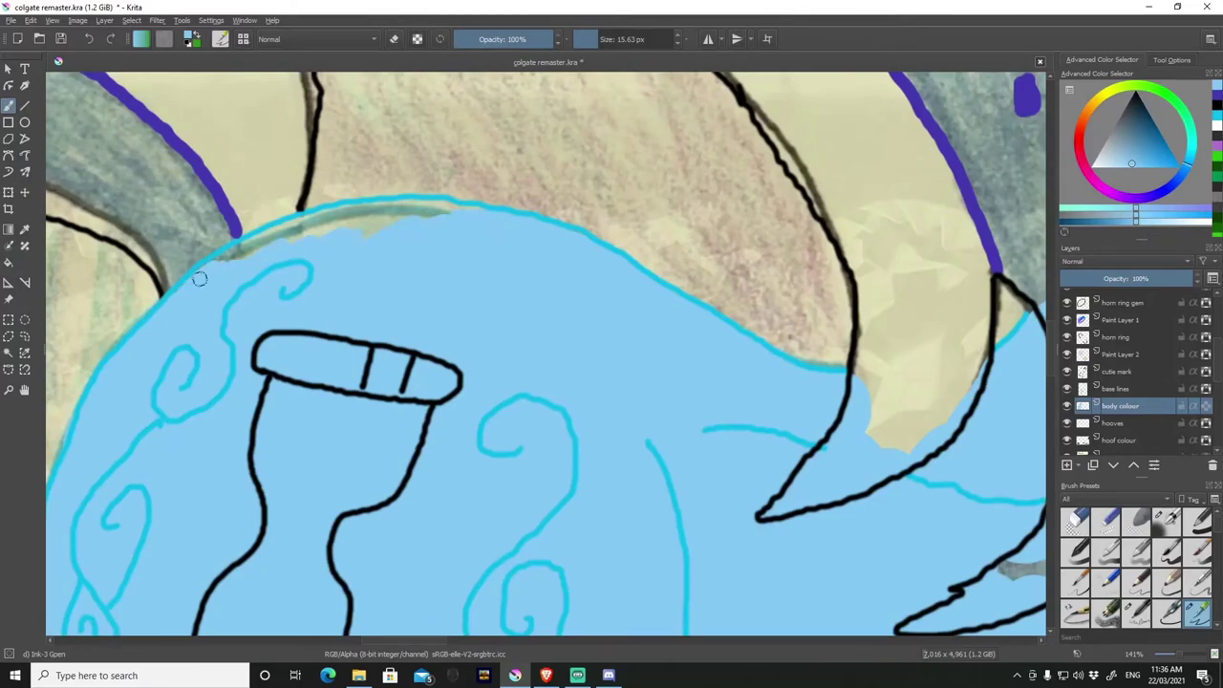
key("Insert")
On the cutie mark layer, add a small white highlight and fill the hourglass glass pale blue.
scroll(482, 215, "down", 5)
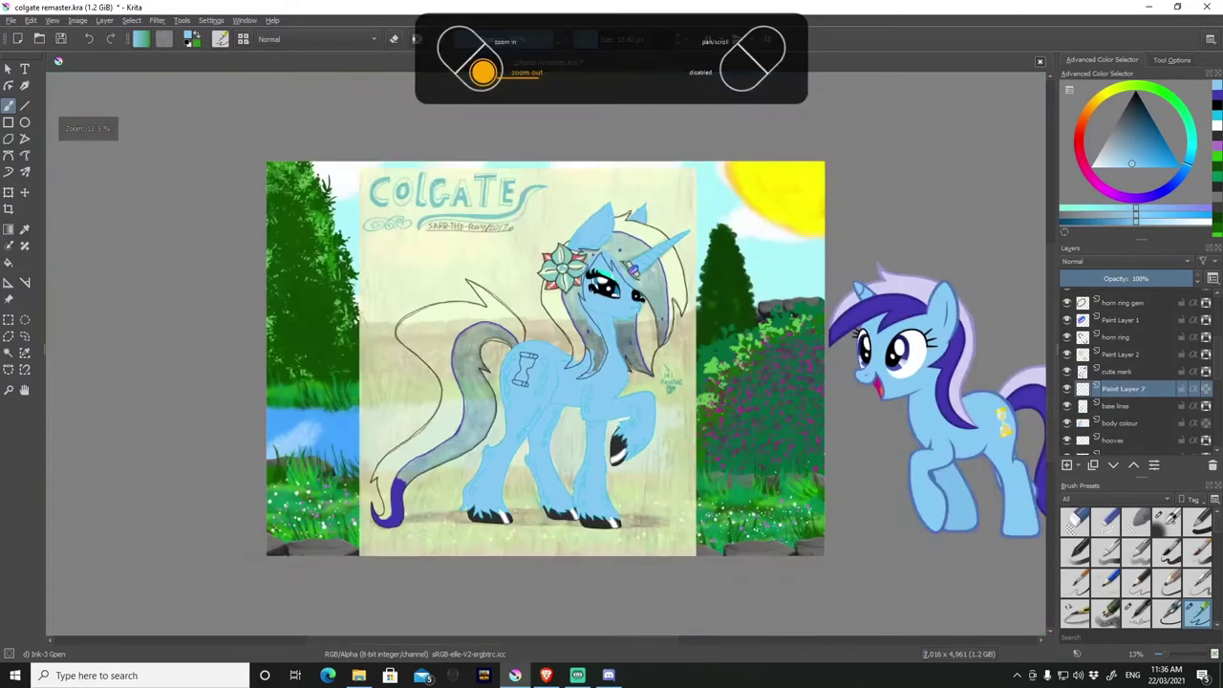
scroll(955, 344, "up", 4)
scroll(956, 344, "down", 4)
scroll(146, 298, "up", 5)
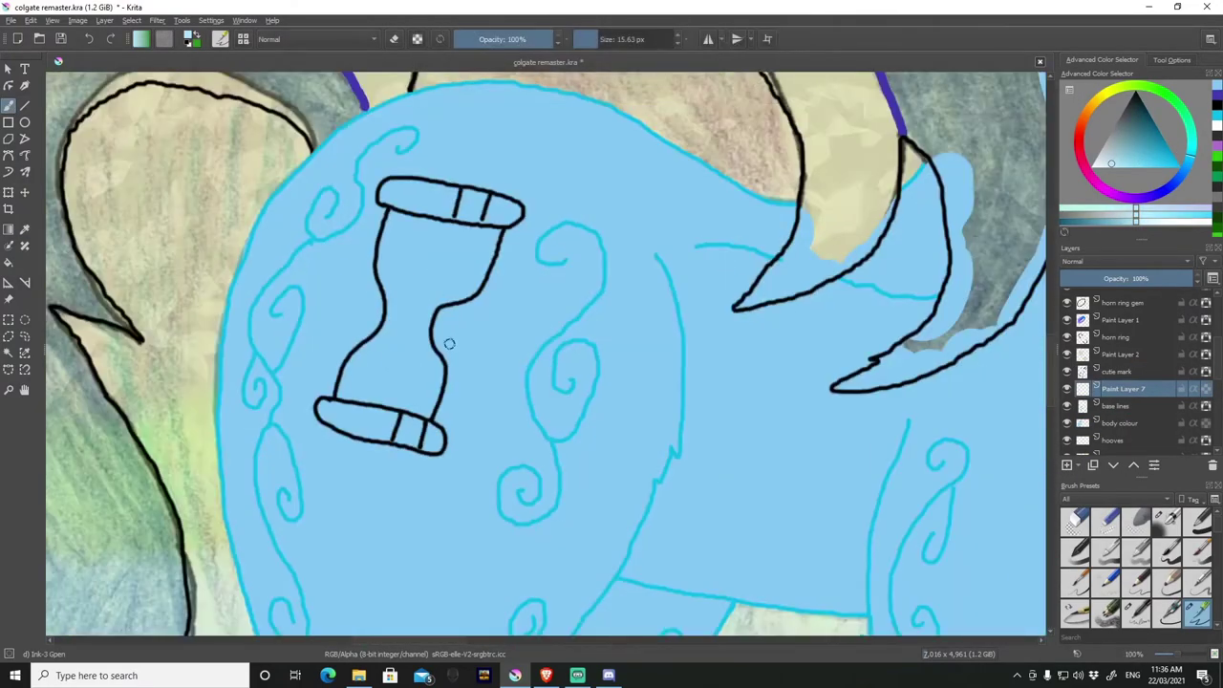
key("Page_Up")
left_click_drag(414, 232, 438, 240)
scroll(425, 239, "up", 1)
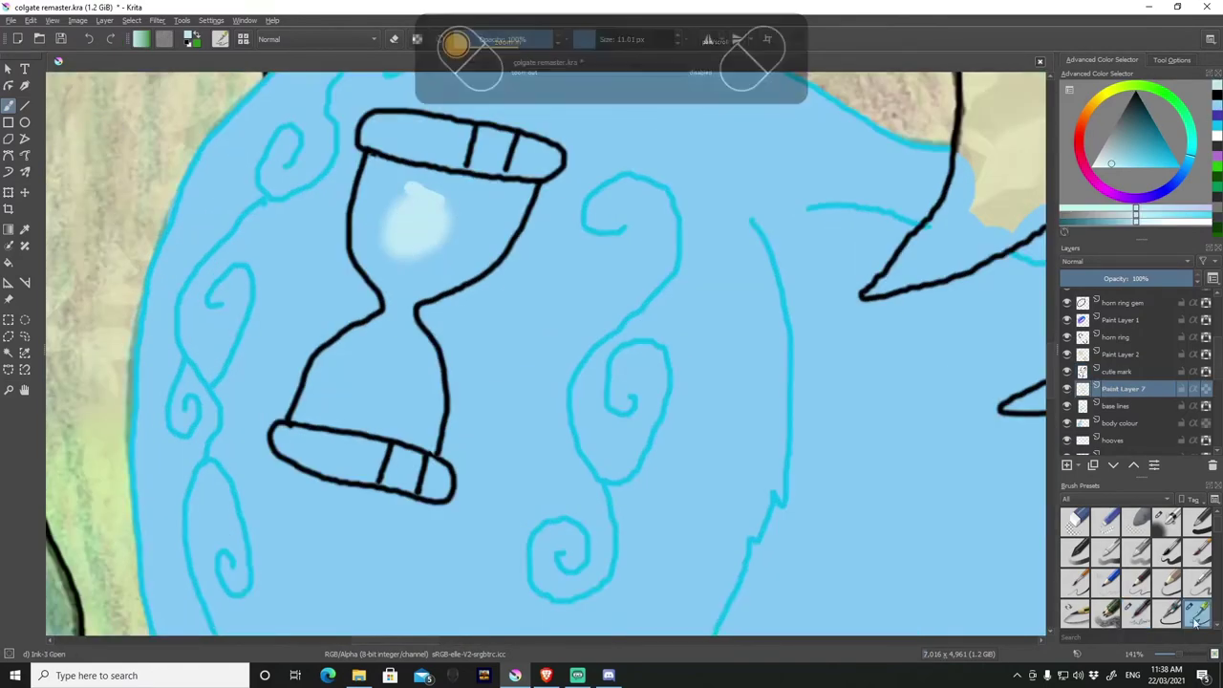
mouse_move(458, 177)
left_mouse_down()
mouse_move(395, 178)
mouse_move(391, 273)
mouse_move(502, 204)
mouse_move(380, 372)
mouse_move(306, 414)
mouse_move(401, 335)
left_mouse_up()
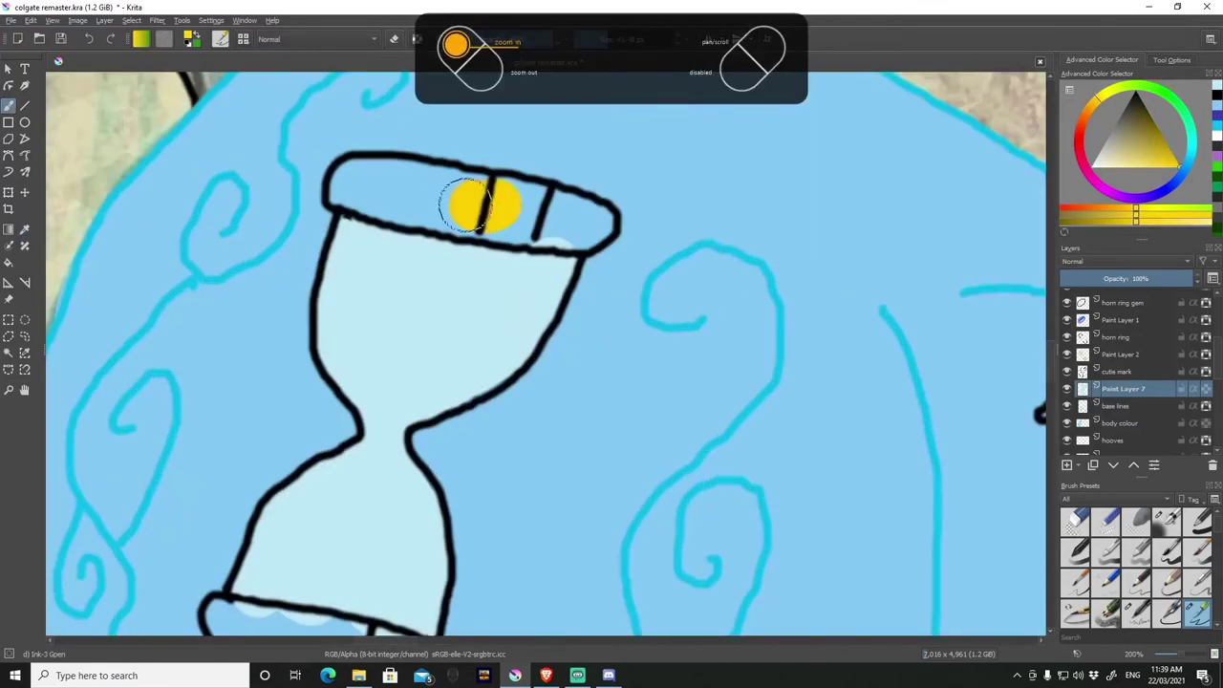
Paint the hourglass's top and lower bands yellow with white middle sections, then zoom out.
mouse_move(486, 204)
left_mouse_down()
mouse_move(398, 191)
mouse_move(569, 215)
left_mouse_up()
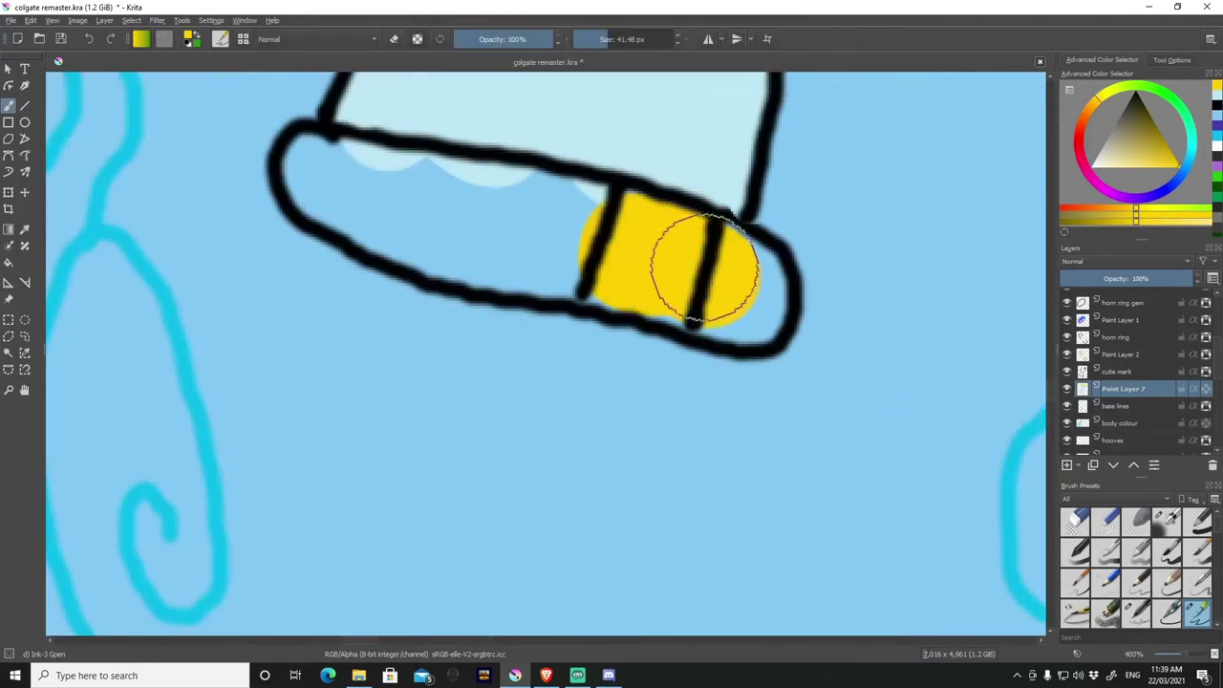
left_click_drag(704, 262, 338, 183)
mouse_move(631, 230)
left_mouse_down()
mouse_move(676, 229)
mouse_move(663, 296)
left_mouse_up()
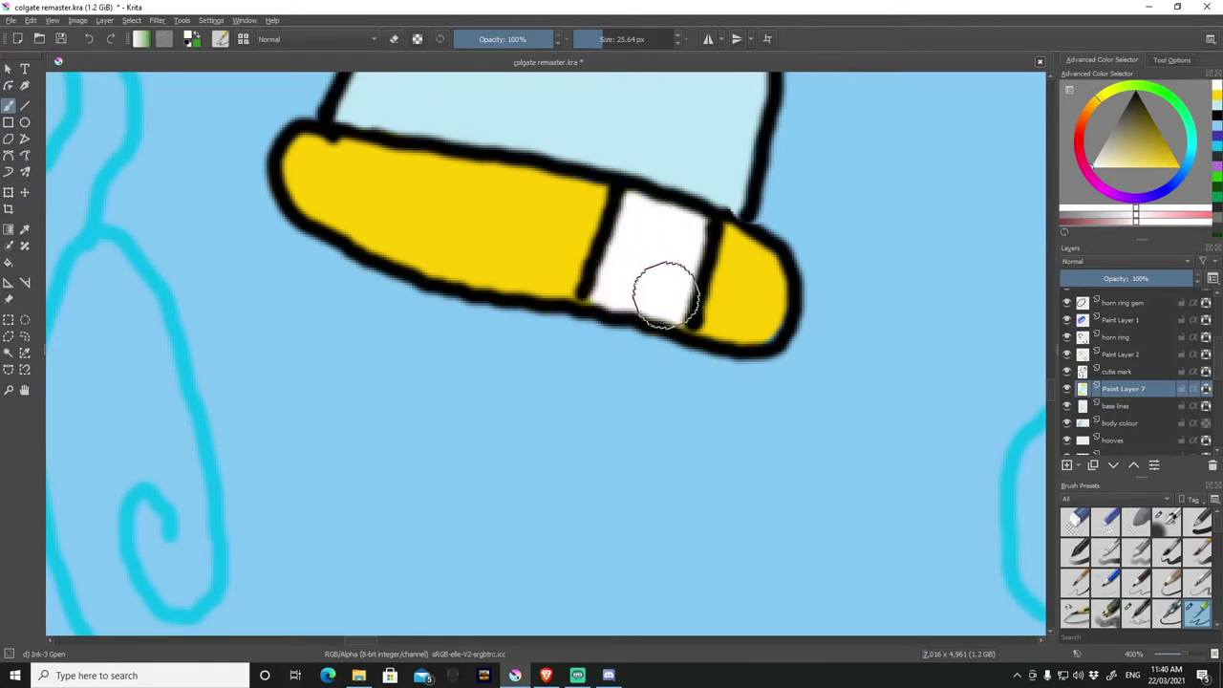
left_click_drag(573, 210, 581, 284)
key("minus")
key("minus")
key("minus")
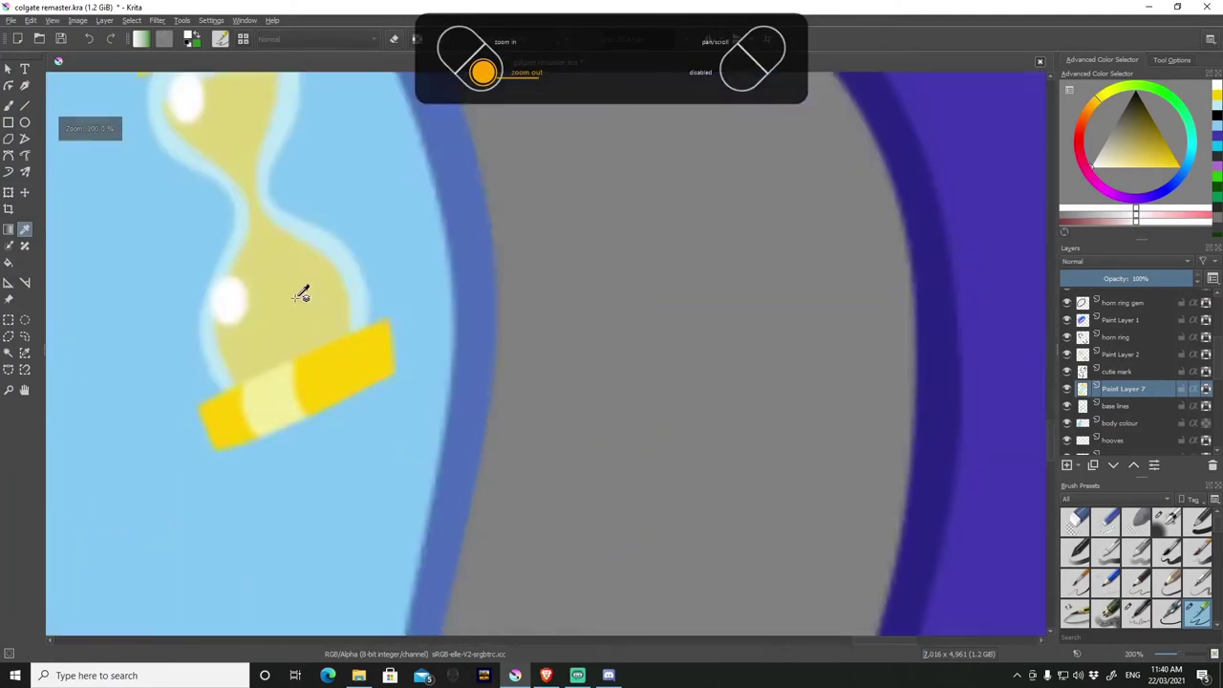
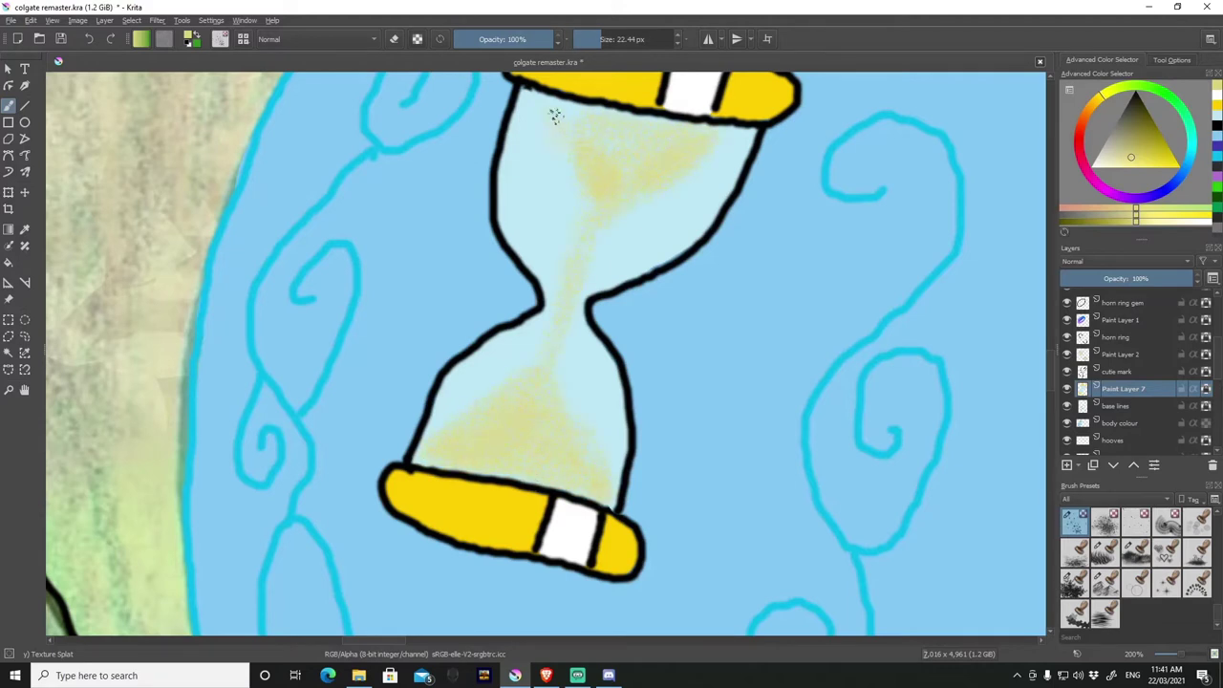
Paint a darker tone in the upper bulb and pale blue in the lower bulb with the ink pen.
scroll(1185, 573, "down", 5)
left_click(1196, 611)
left_click_drag(547, 120, 571, 267)
left_click(565, 188, "ctrl")
mouse_move(564, 187)
left_mouse_down()
mouse_move(573, 258)
mouse_move(710, 142)
mouse_move(582, 155)
left_mouse_up()
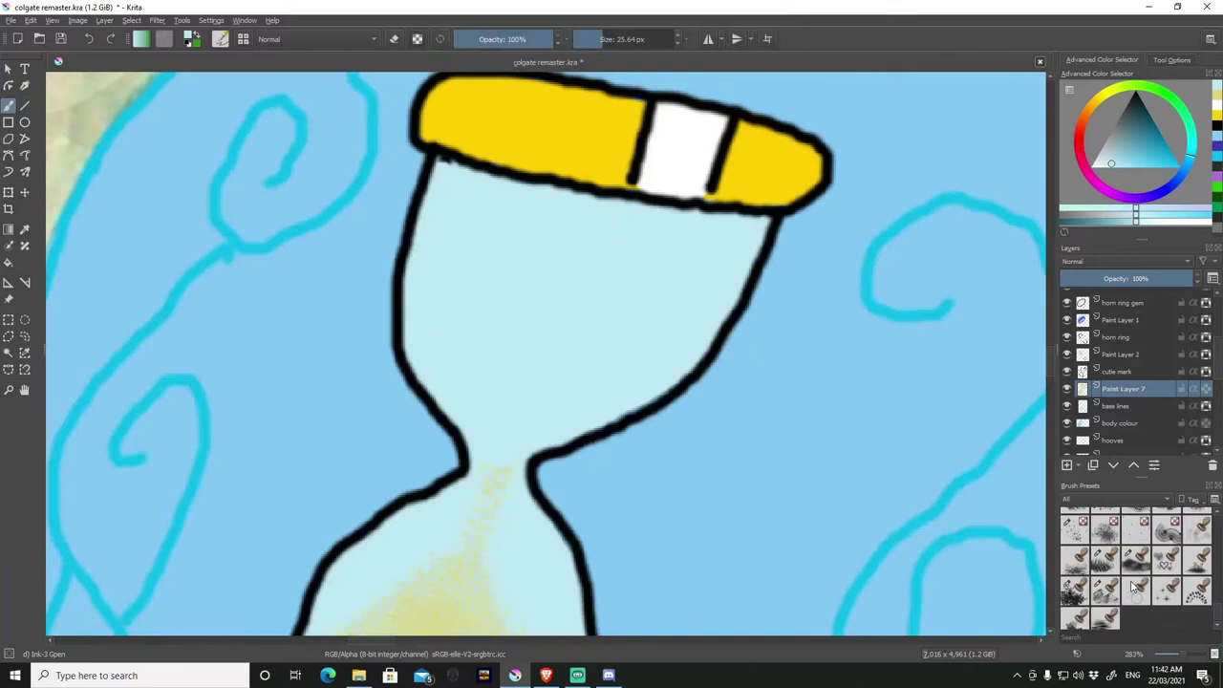
Use Texture Splat, then add soft white airbrush glints in the lower and upper bulbs.
left_click(1073, 528)
scroll(404, 391, "up", 1, "ctrl")
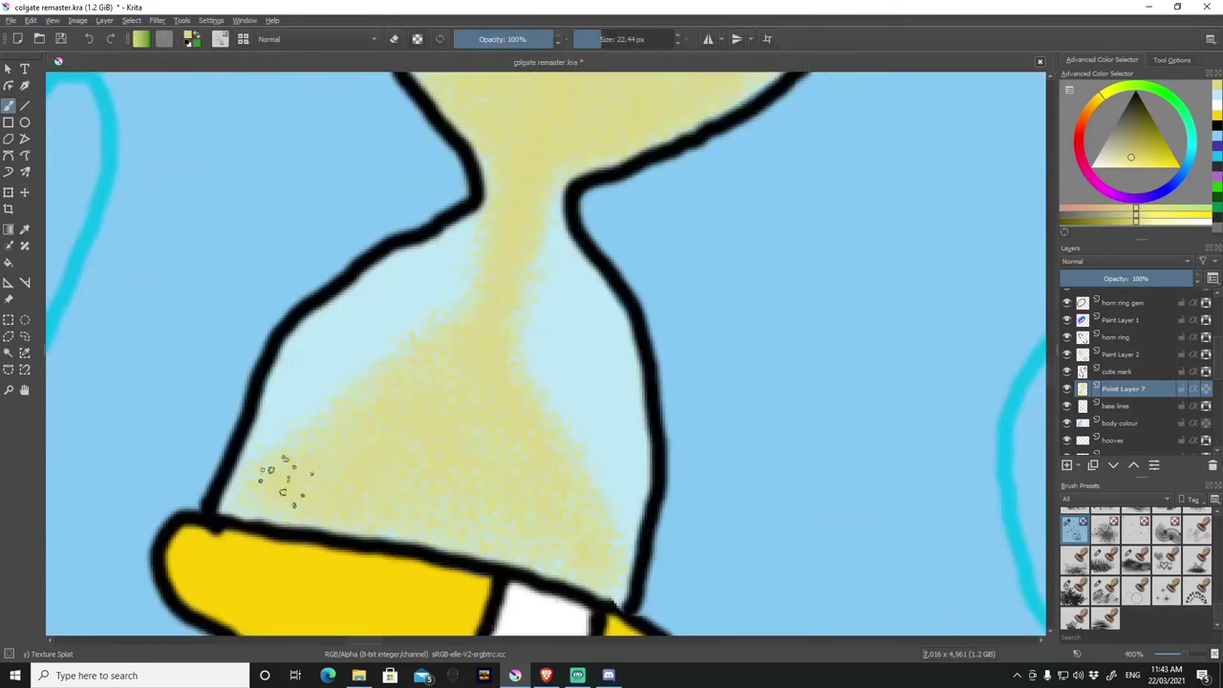
key("slash")
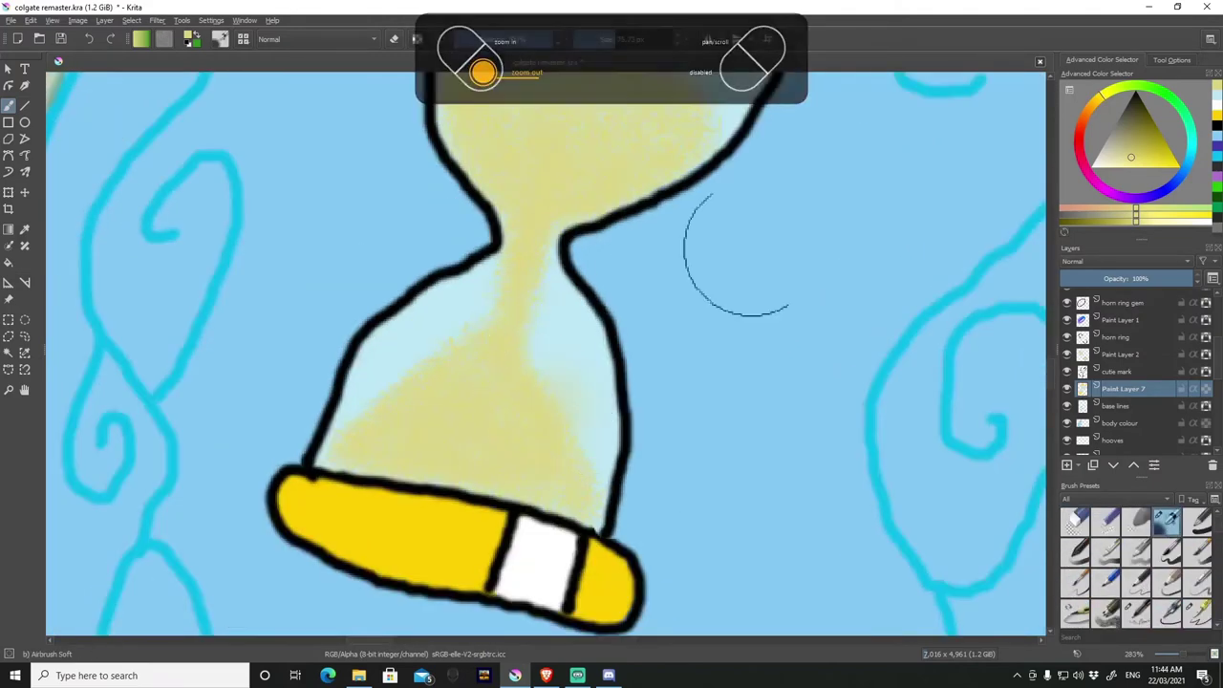
key("minus")
left_click(541, 431)
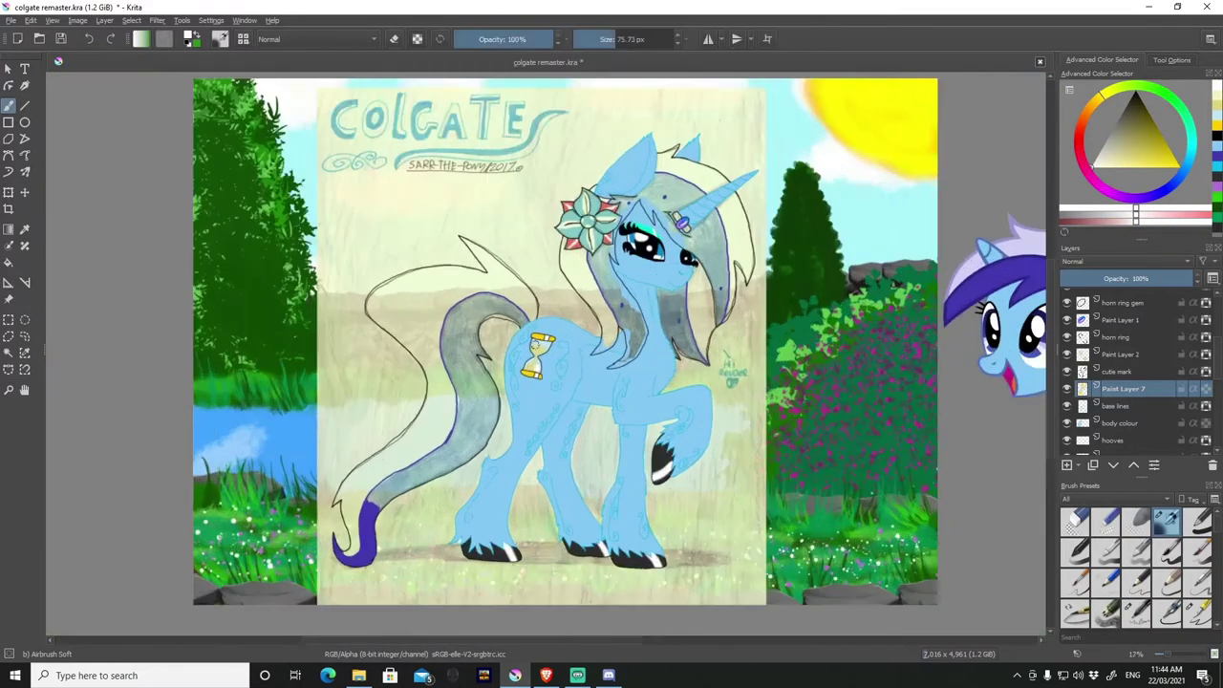
left_click(576, 392)
Shade the top and lower hourglass caps with a darker yellow.
left_click(1171, 152)
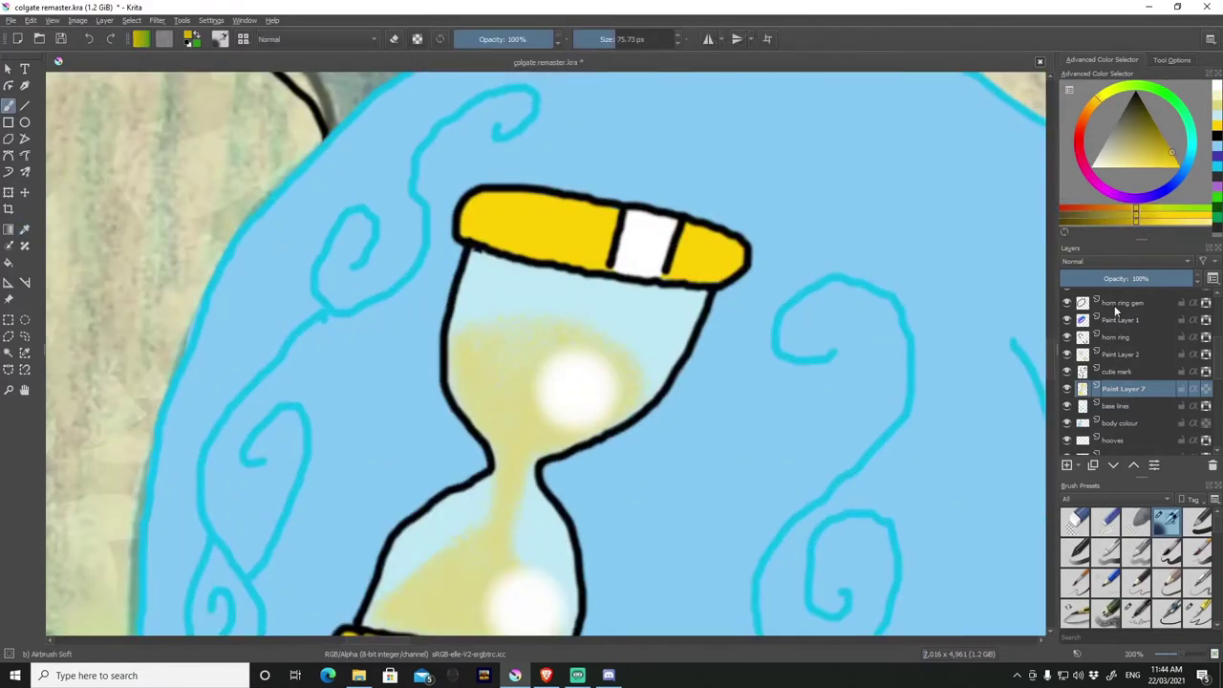
left_click_drag(587, 185, 508, 233)
key("bracketleft")
key("bracketleft")
key("bracketleft")
left_click_drag(672, 271, 492, 239)
scroll(612, 363, "down", 5)
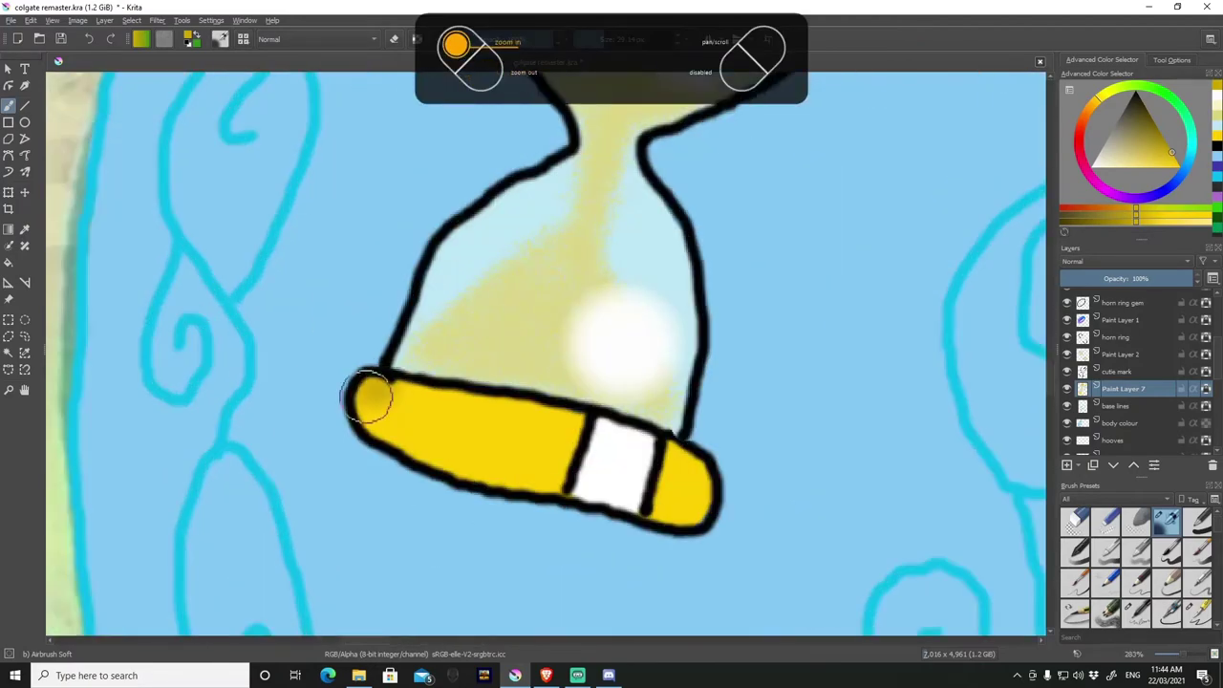
left_click_drag(372, 420, 573, 449)
key("minus")
key("minus")
key("minus")
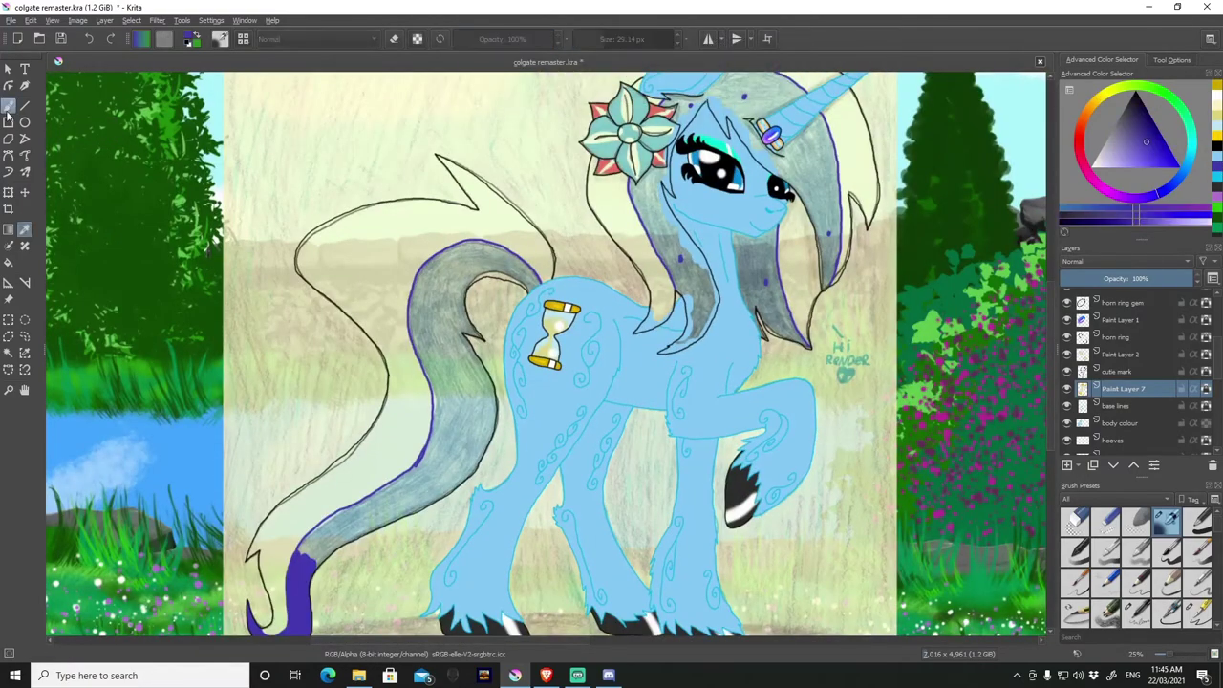
Fill the grey tail with deep blue using the hard ink pen, up to its top.
key("Page_Up")
key("Page_Up")
key("Page_Up")
key("plus")
key("plus")
key("plus")
left_click(1198, 612)
left_click_drag(554, 249, 411, 373)
left_click_drag(315, 316, 459, 478)
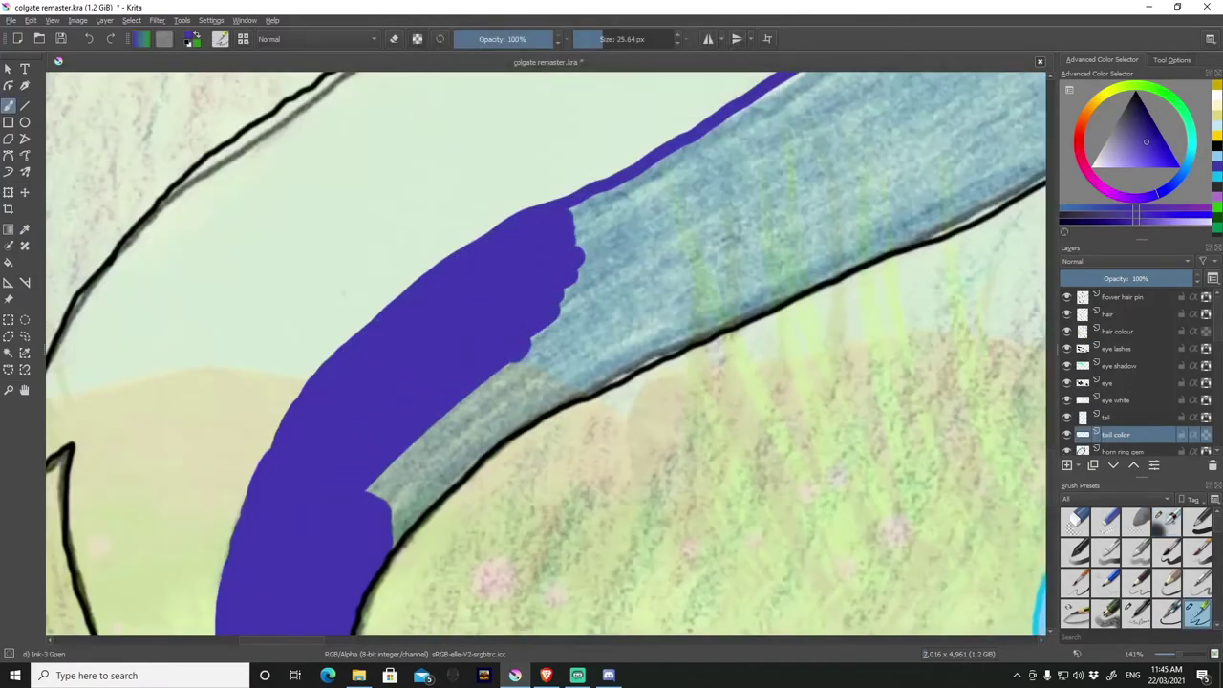
left_click_drag(401, 535, 593, 363)
mouse_move(535, 401)
left_mouse_down()
mouse_move(578, 212)
mouse_move(751, 267)
mouse_move(612, 373)
left_mouse_up()
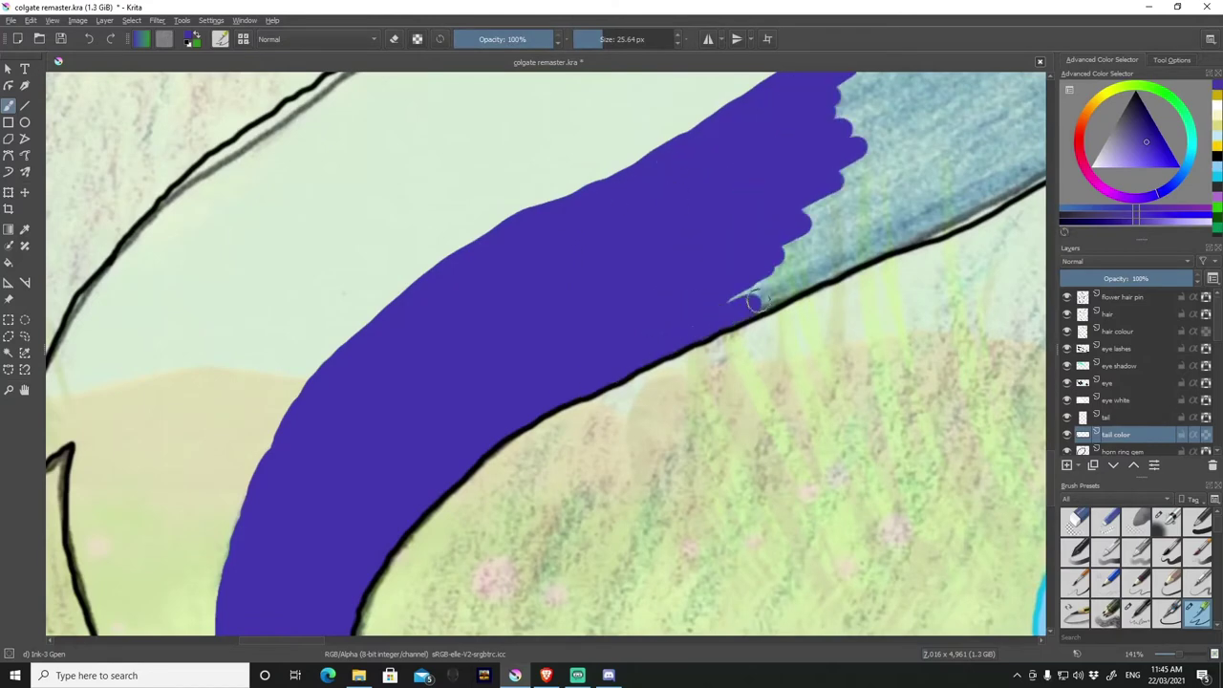
left_click_drag(764, 286, 1013, 181)
key("minus")
key("minus")
key("minus")
key("plus")
key("plus")
key("plus")
mouse_move(659, 238)
left_mouse_down()
mouse_move(601, 255)
mouse_move(436, 410)
mouse_move(509, 498)
left_mouse_up()
mouse_move(648, 441)
left_mouse_down()
mouse_move(611, 369)
mouse_move(646, 365)
mouse_move(728, 245)
mouse_move(653, 108)
mouse_move(586, 90)
mouse_move(706, 96)
left_mouse_up()
Cover the remaining grey near the tail tip and left edge with deep blue, tidying the top edge.
key("minus")
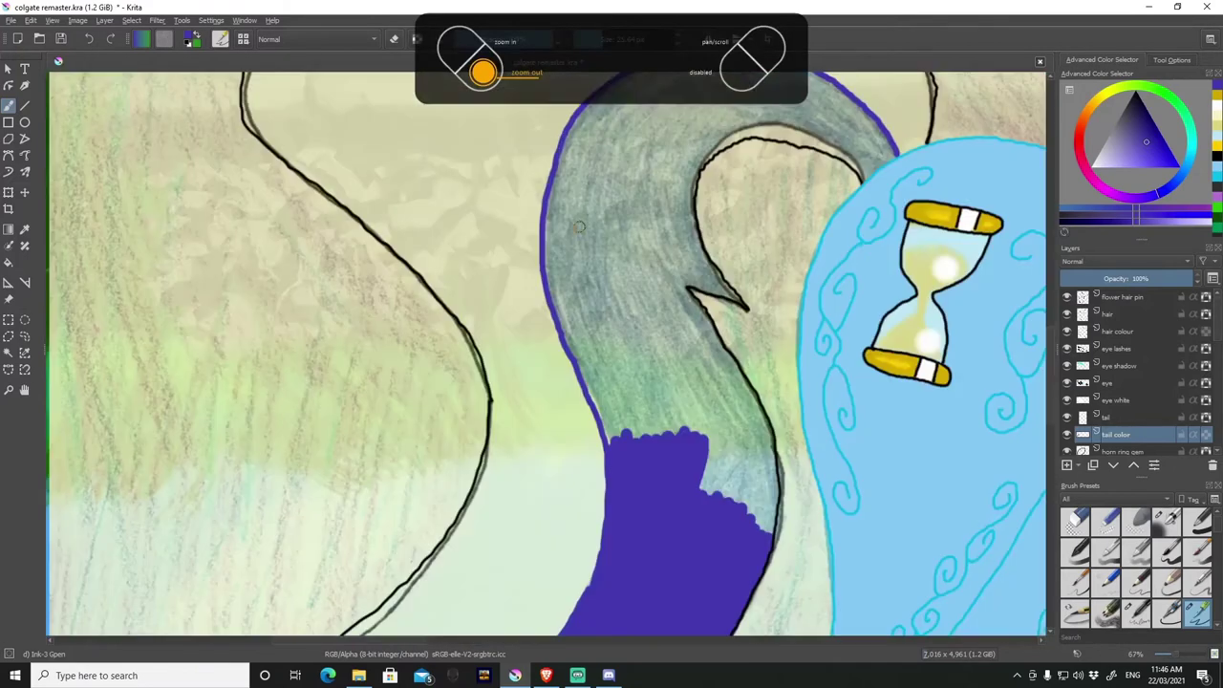
left_click_drag(688, 411, 767, 531)
mouse_move(765, 480)
left_mouse_down()
mouse_move(621, 306)
mouse_move(568, 287)
mouse_move(686, 306)
left_mouse_up()
mouse_move(630, 219)
left_mouse_down()
mouse_move(592, 105)
mouse_move(563, 268)
left_mouse_up()
key("plus")
key("plus")
key("minus")
mouse_move(294, 273)
left_mouse_down()
mouse_move(382, 229)
mouse_move(374, 319)
mouse_move(390, 131)
mouse_move(505, 159)
mouse_move(404, 255)
left_mouse_up()
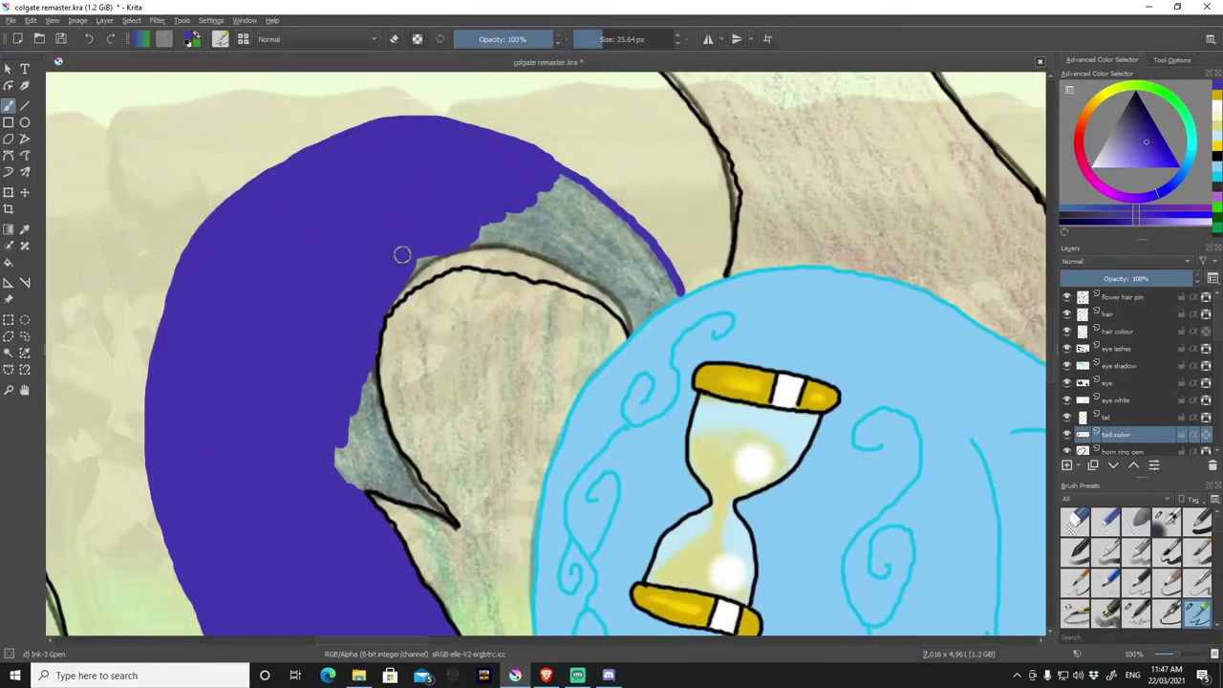
key("plus")
left_click_drag(668, 243, 469, 211)
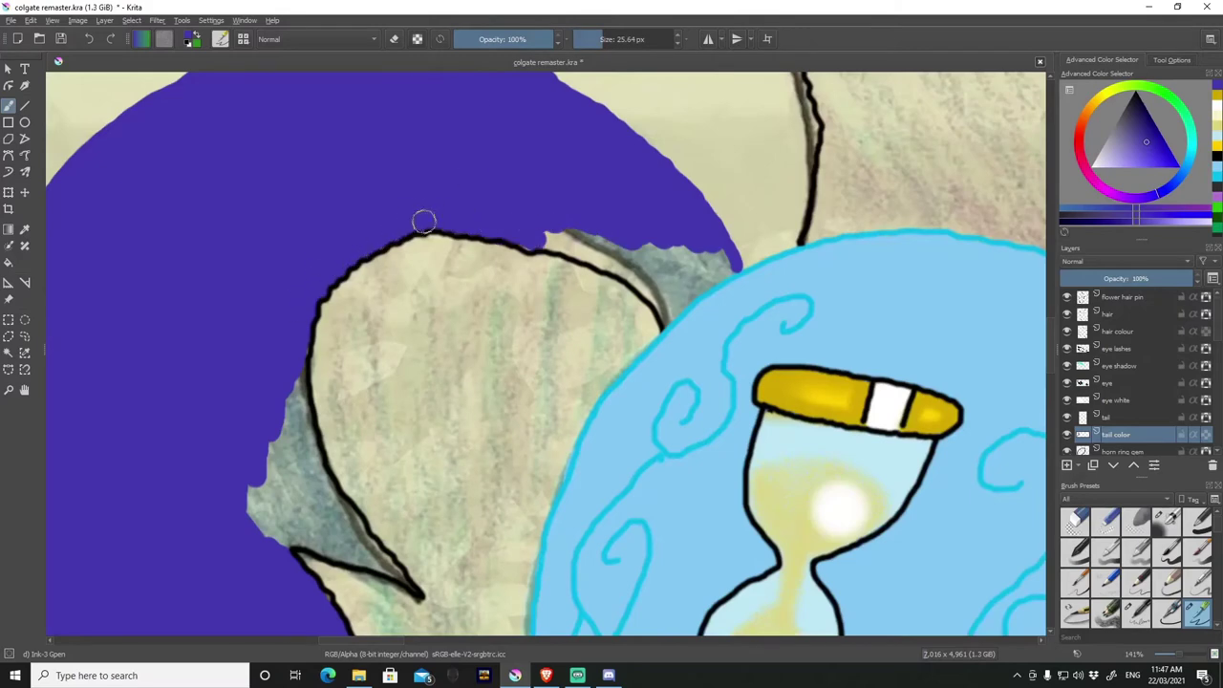
left_click_drag(324, 599, 294, 403)
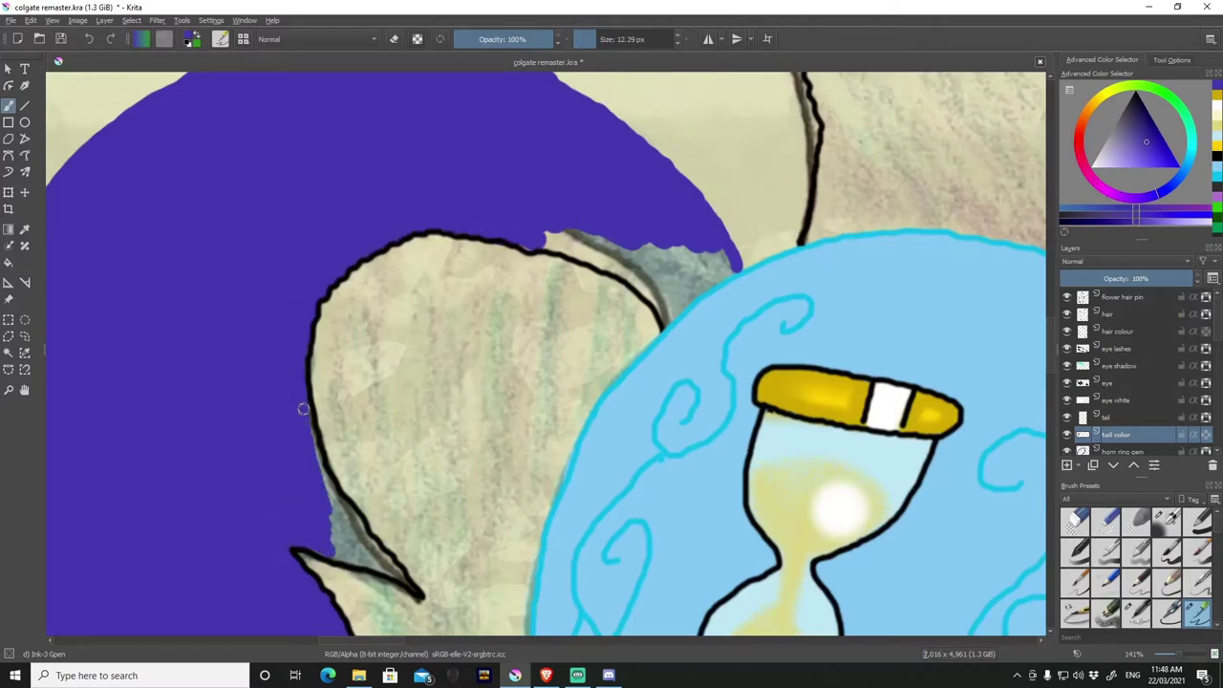
key("plus")
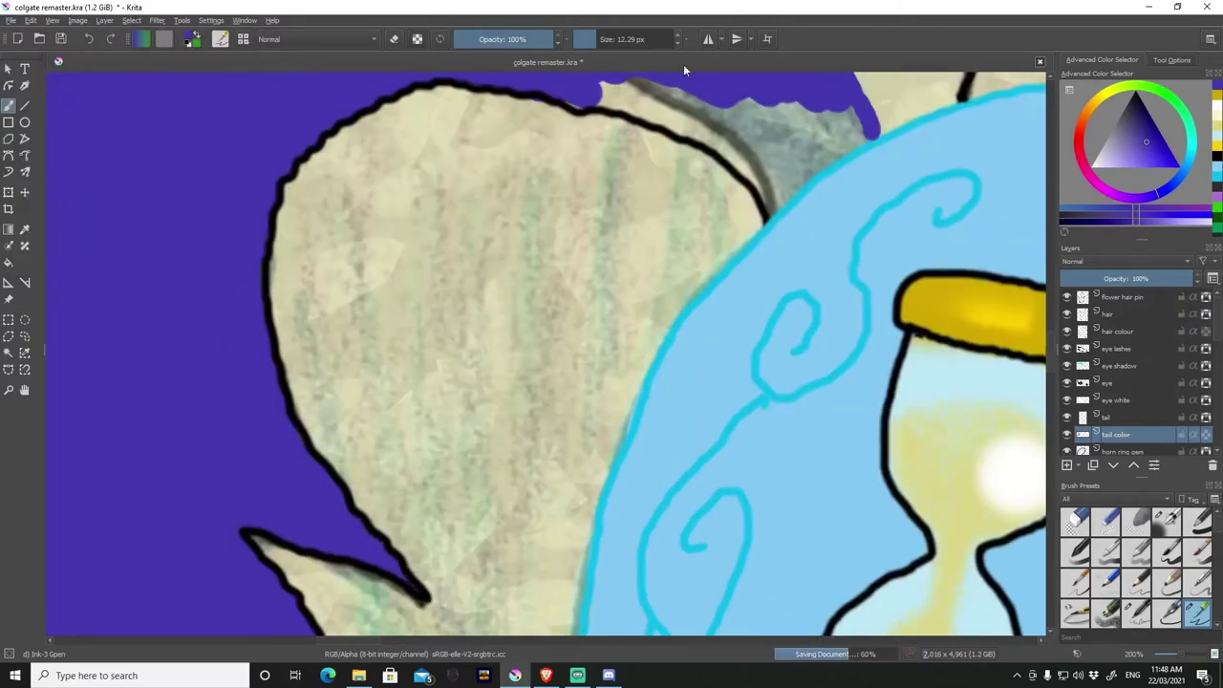
mouse_move(668, 91)
left_mouse_down()
mouse_move(774, 116)
mouse_move(763, 145)
left_mouse_up()
key("minus")
key("minus")
key("minus")
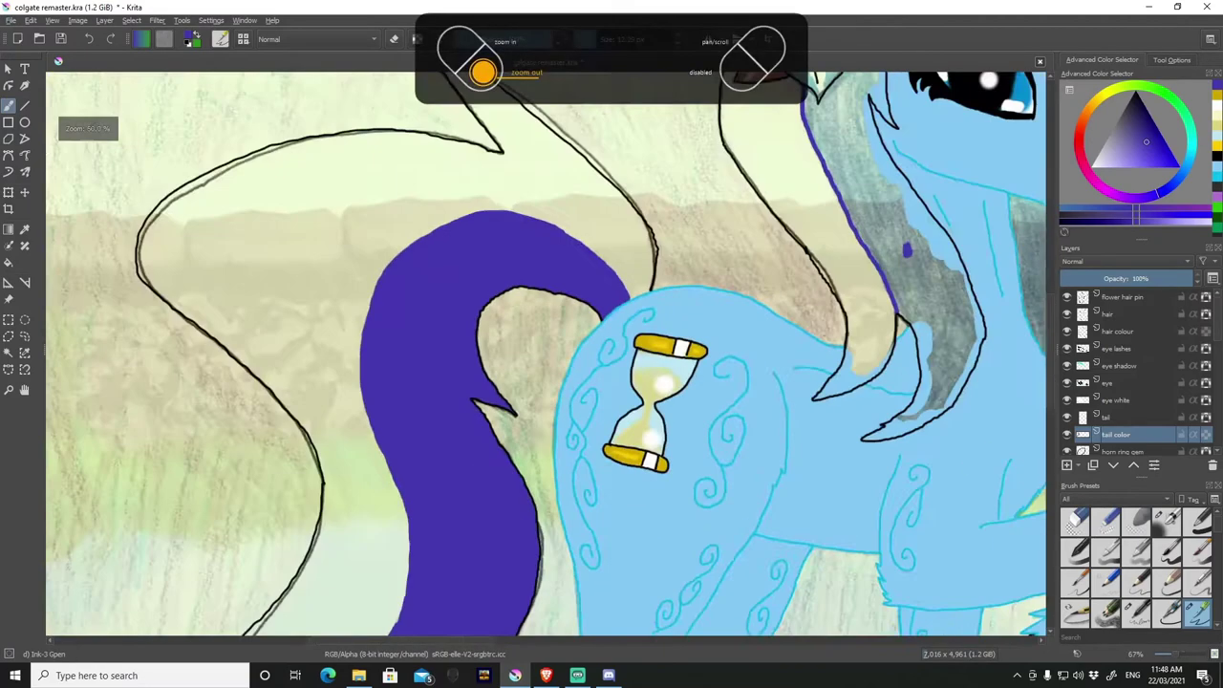
key("minus")
key("minus")
key("minus")
scroll(1128, 424, "down", 2)
Hide the reference image layer and paint pale lavender along the tail's top edge and outer side.
scroll(1128, 424, "down", 2)
left_click(1066, 424)
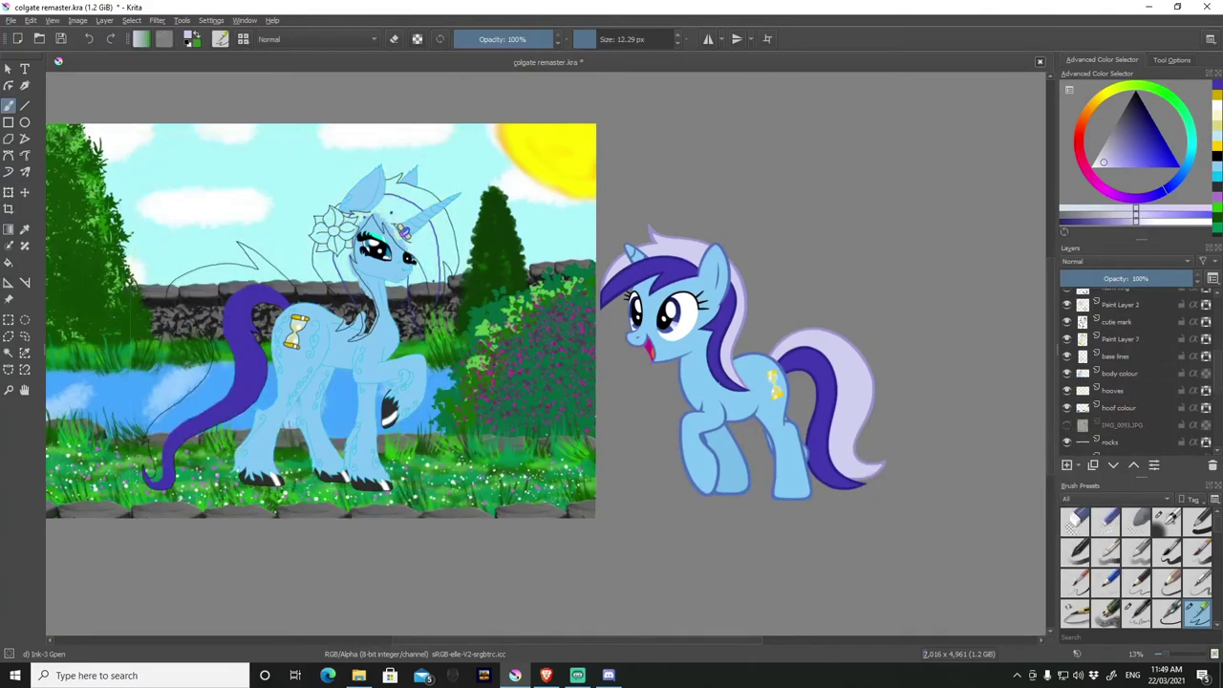
scroll(162, 458, "up", 8)
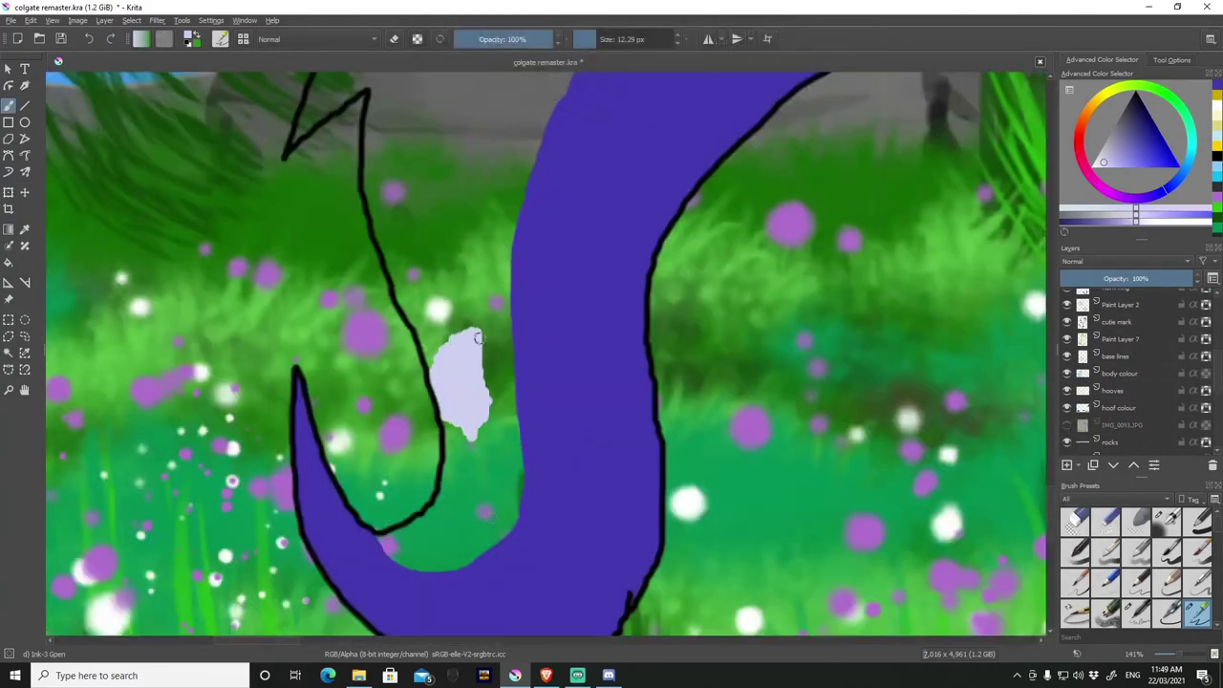
left_click_drag(478, 337, 452, 409)
scroll(453, 409, "up", 2)
mouse_move(329, 489)
left_mouse_down()
mouse_move(511, 541)
mouse_move(469, 415)
mouse_move(410, 497)
mouse_move(469, 535)
left_mouse_up()
scroll(559, 249, "down", 3)
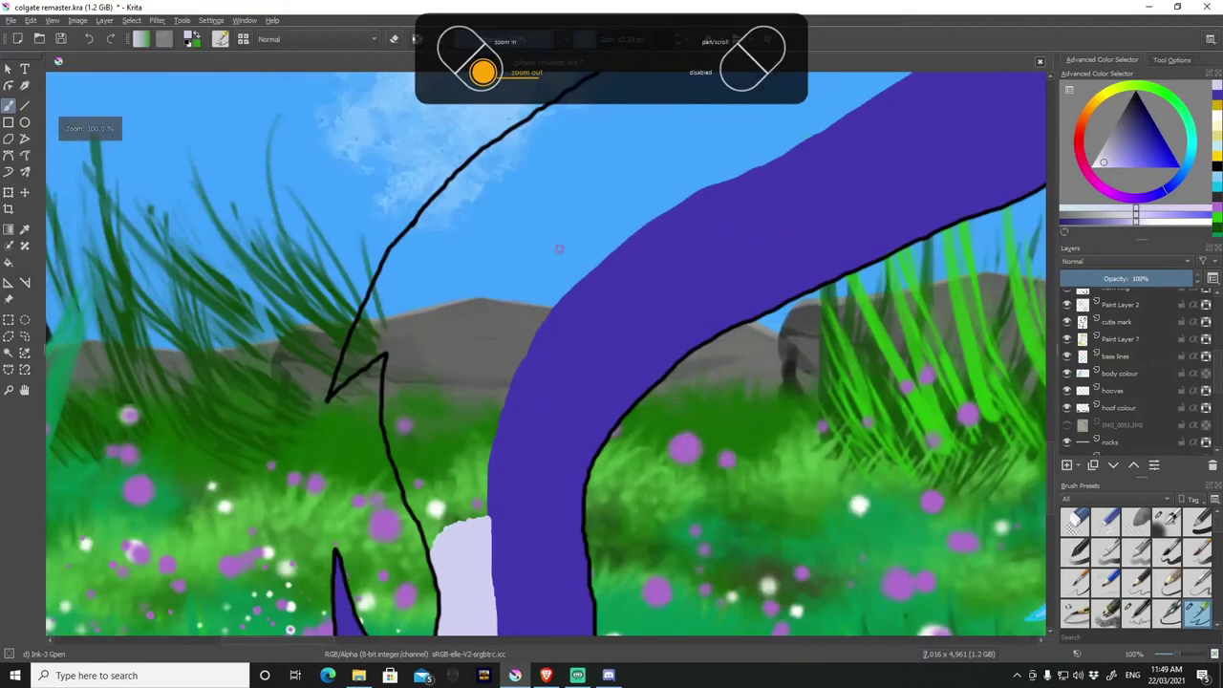
left_click_drag(881, 92, 770, 160)
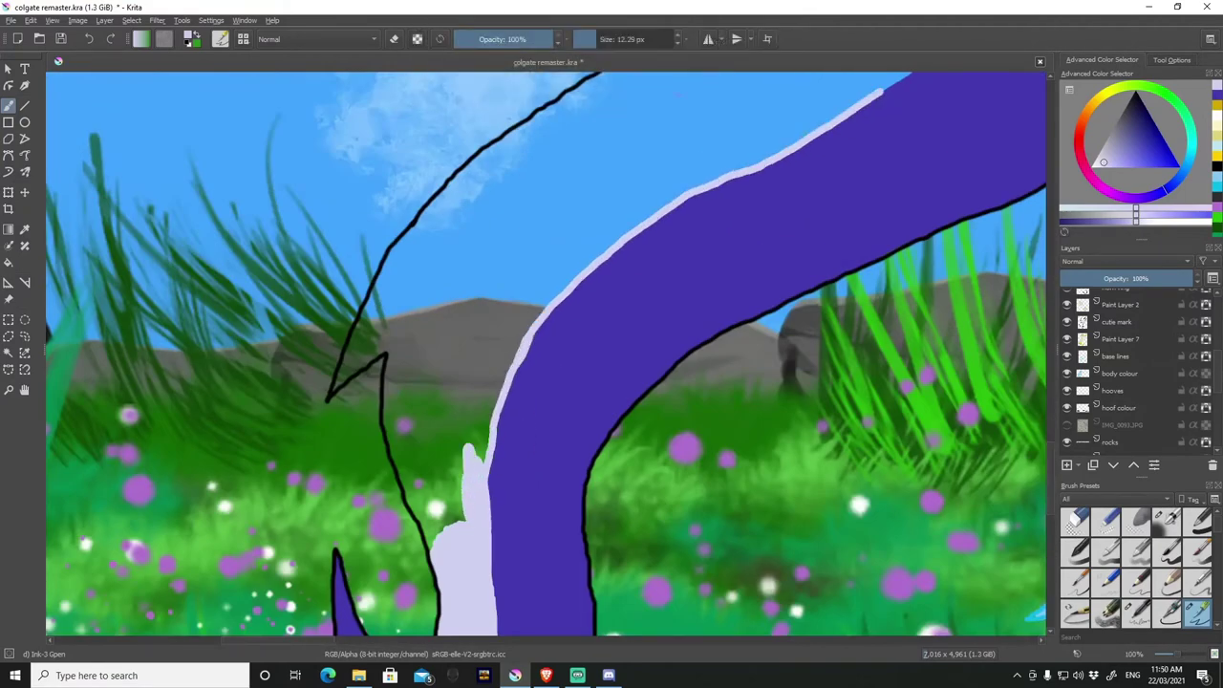
mouse_move(668, 114)
left_mouse_down()
mouse_move(655, 169)
mouse_move(491, 180)
mouse_move(468, 409)
left_mouse_up()
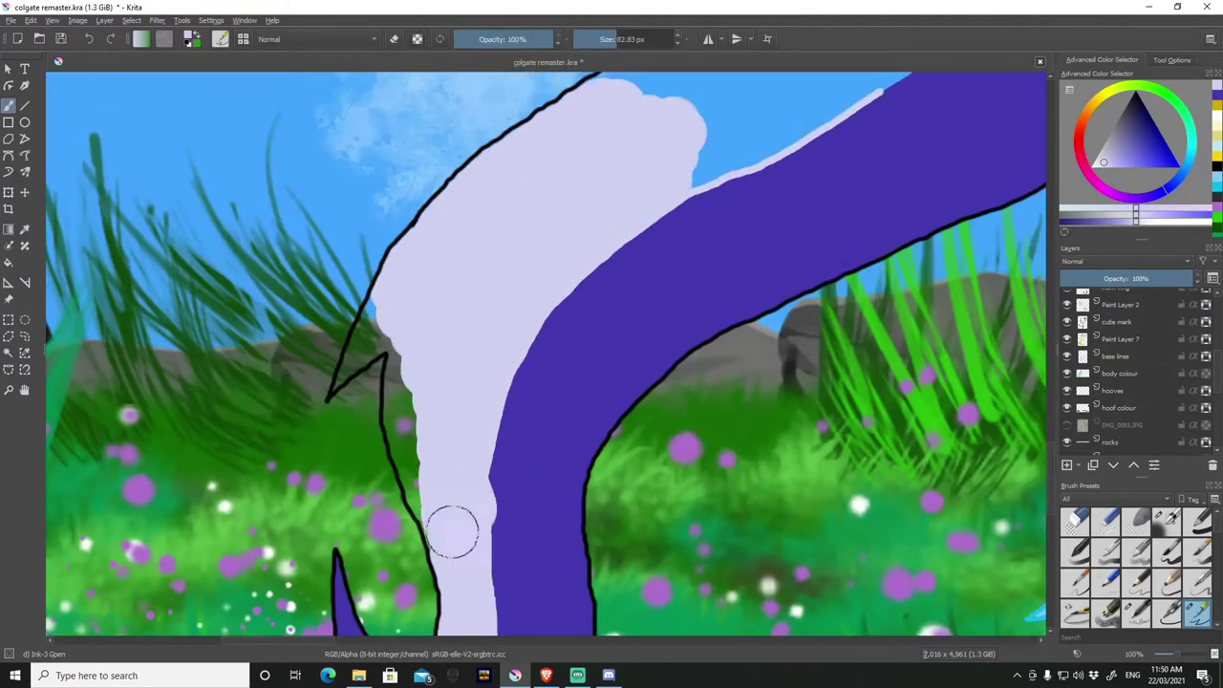
mouse_move(452, 531)
left_mouse_down()
mouse_move(409, 373)
mouse_move(268, 386)
left_mouse_up()
Fill the rest of the lavender band, including tip and gaps, out to the black outline.
key("plus")
scroll(296, 307, "down", 5)
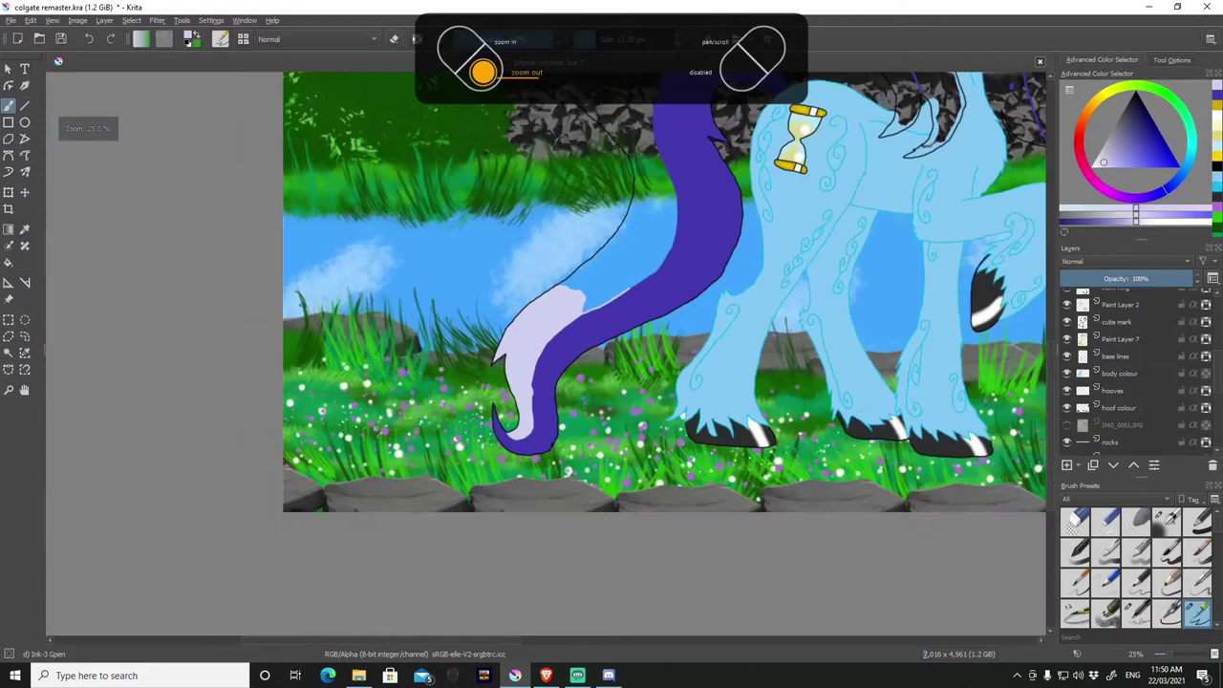
mouse_move(630, 262)
left_mouse_down()
mouse_move(587, 395)
mouse_move(579, 385)
mouse_move(431, 459)
mouse_move(633, 465)
mouse_move(806, 373)
left_mouse_up()
scroll(431, 460, "up", 2)
scroll(647, 210, "down", 2)
scroll(730, 490, "up", 3)
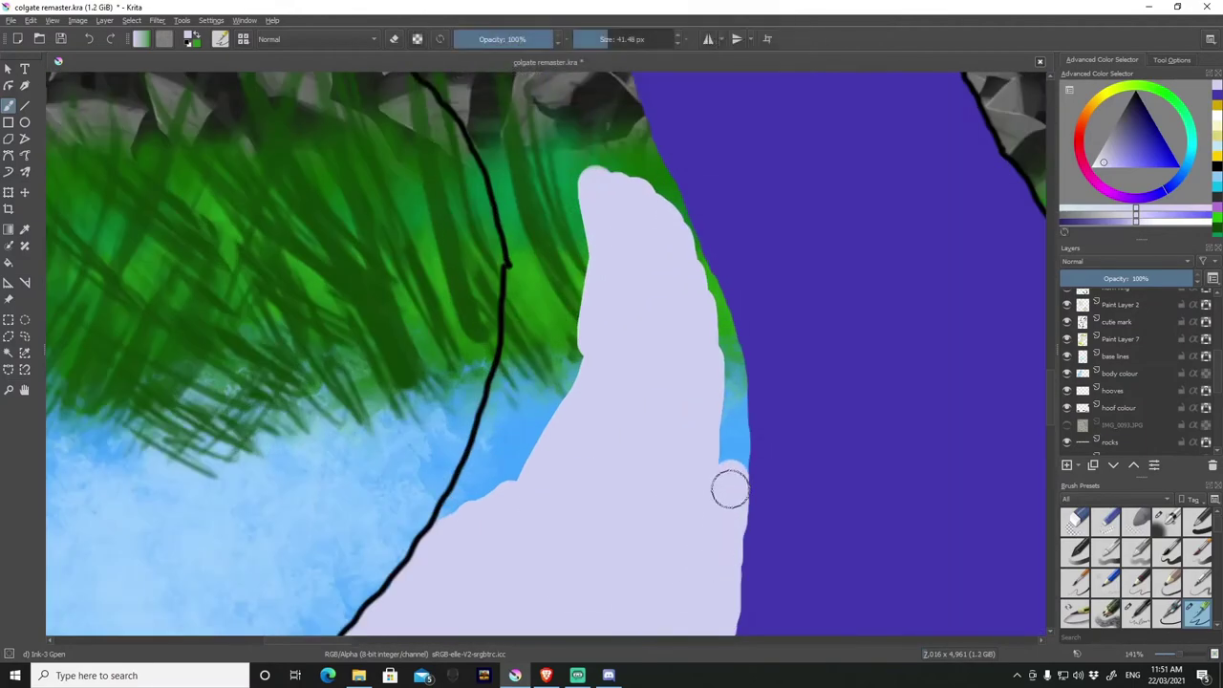
mouse_move(730, 490)
left_mouse_down()
mouse_move(666, 197)
mouse_move(477, 497)
mouse_move(563, 153)
left_mouse_up()
scroll(417, 61, "down", 7)
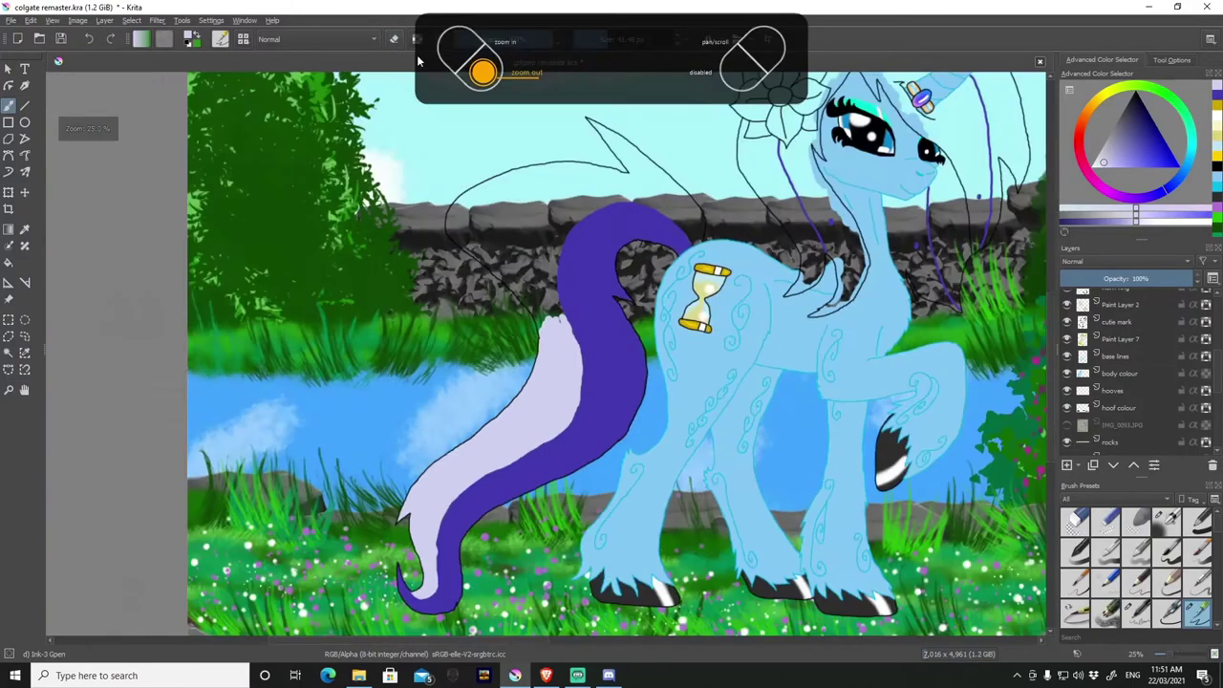
scroll(505, 104, "up", 3)
mouse_move(506, 104)
left_mouse_down()
mouse_move(402, 172)
mouse_move(659, 191)
mouse_move(594, 265)
mouse_move(458, 248)
mouse_move(630, 334)
mouse_move(550, 366)
left_mouse_up()
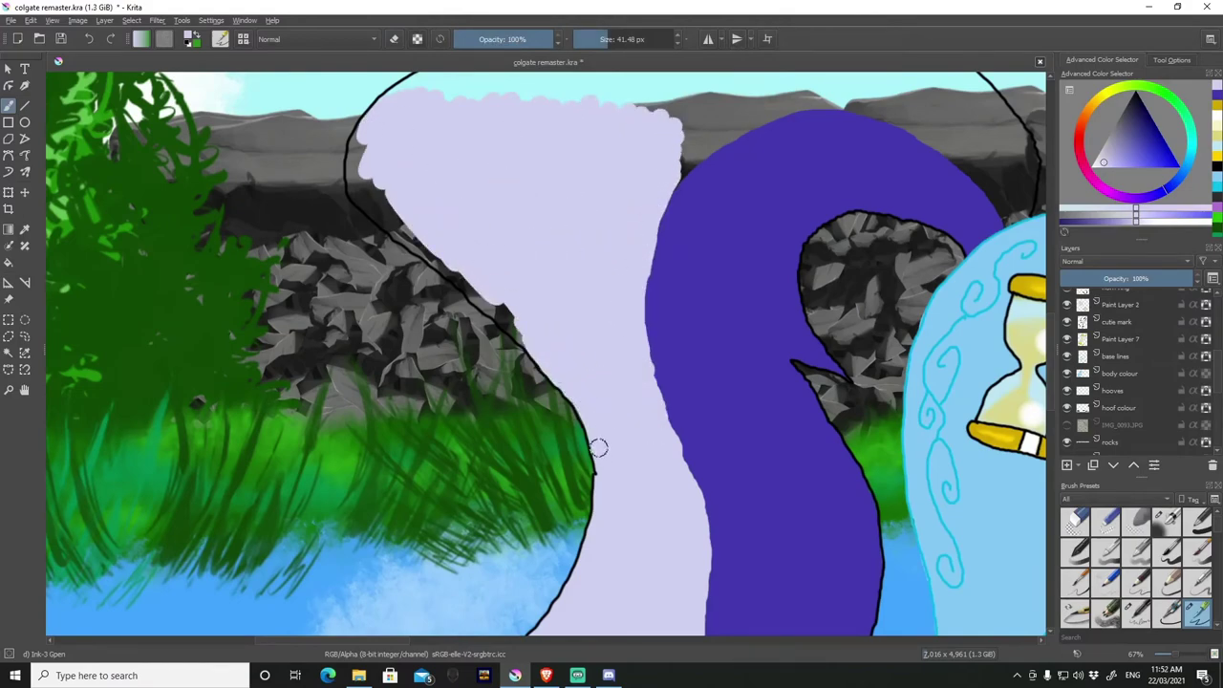
scroll(597, 447, "up", 3)
left_click_drag(425, 251, 300, 142)
scroll(300, 142, "down", 2)
left_click_drag(448, 278, 393, 250)
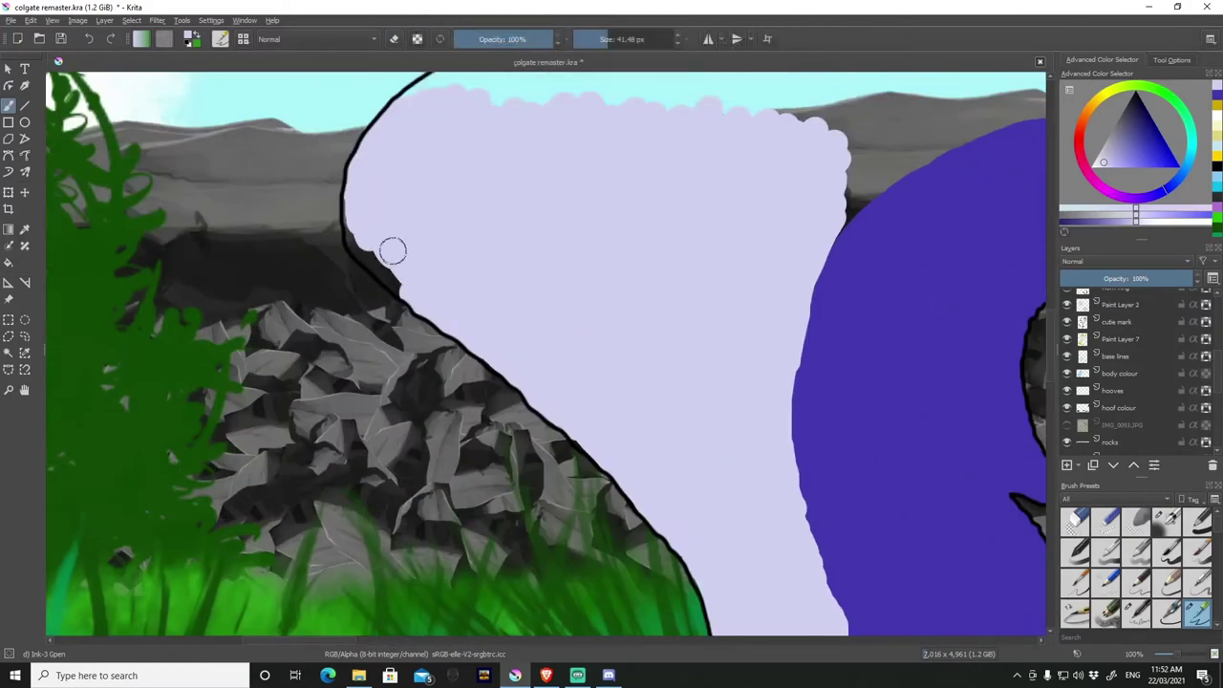
scroll(431, 243, "up", 1)
mouse_move(1018, 341)
left_mouse_down()
mouse_move(777, 309)
mouse_move(178, 281)
mouse_move(497, 251)
left_mouse_up()
scroll(497, 251, "down", 3)
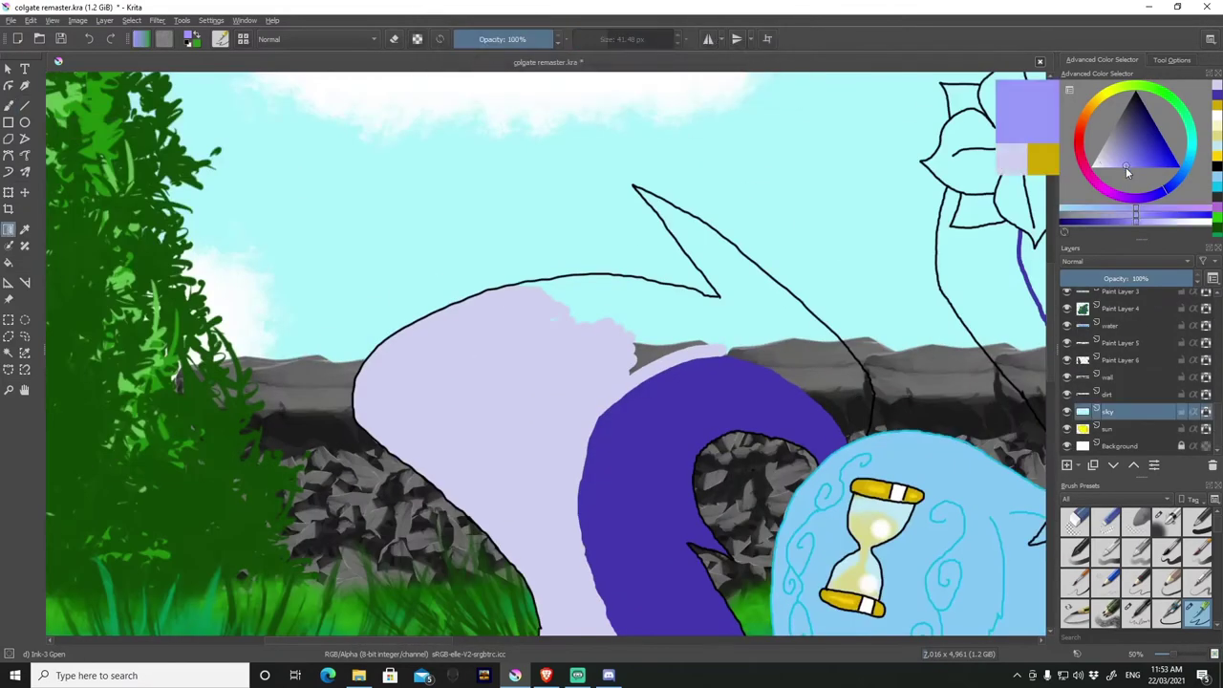
Fill the notches along the tail edge and the pointed tail tip with lavender.
left_click(191, 38)
left_click(538, 245)
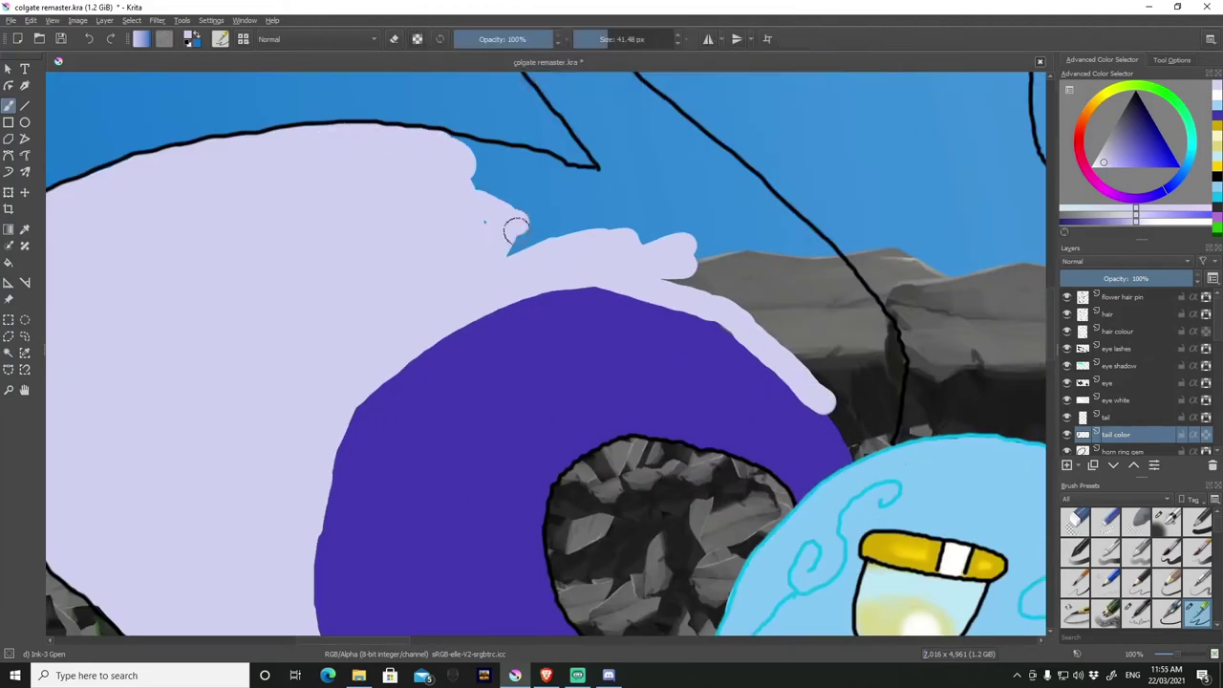
left_click_drag(515, 228, 540, 167)
mouse_move(707, 296)
left_mouse_down()
mouse_move(660, 259)
mouse_move(742, 175)
left_mouse_up()
scroll(622, 354, "up", 2)
mouse_move(622, 355)
left_mouse_down()
mouse_move(711, 306)
mouse_move(783, 391)
mouse_move(724, 483)
mouse_move(669, 516)
left_mouse_up()
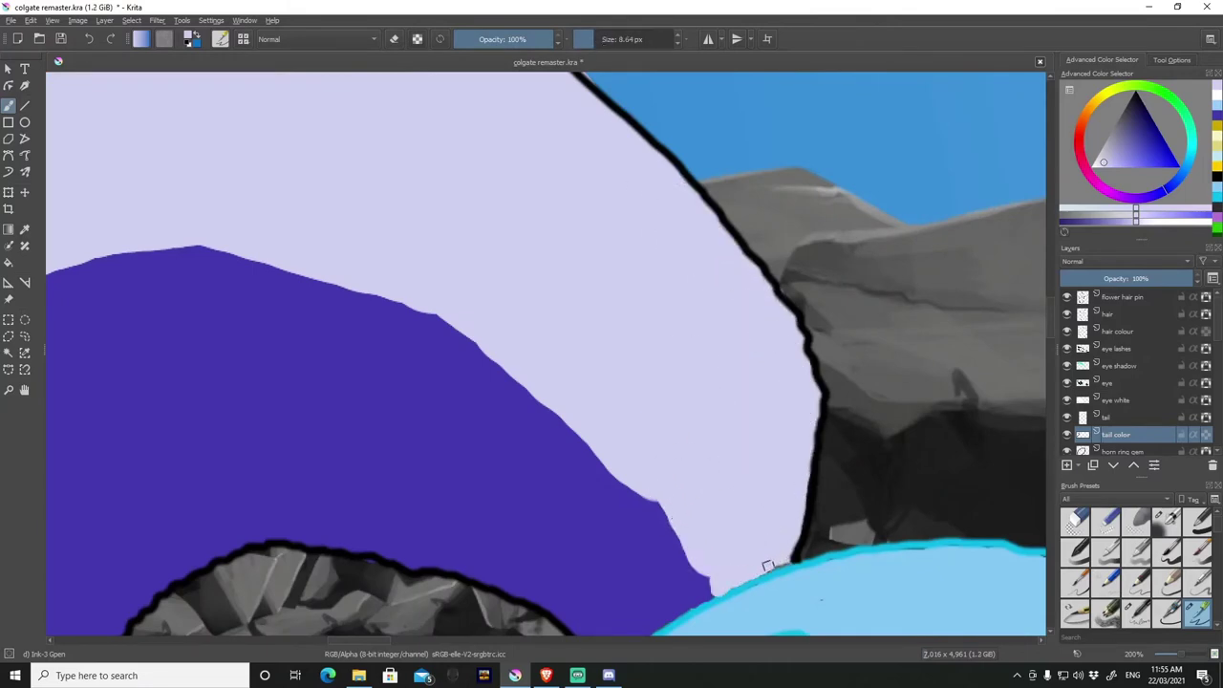
scroll(767, 566, "up", 1)
left_click_drag(401, 153, 645, 296)
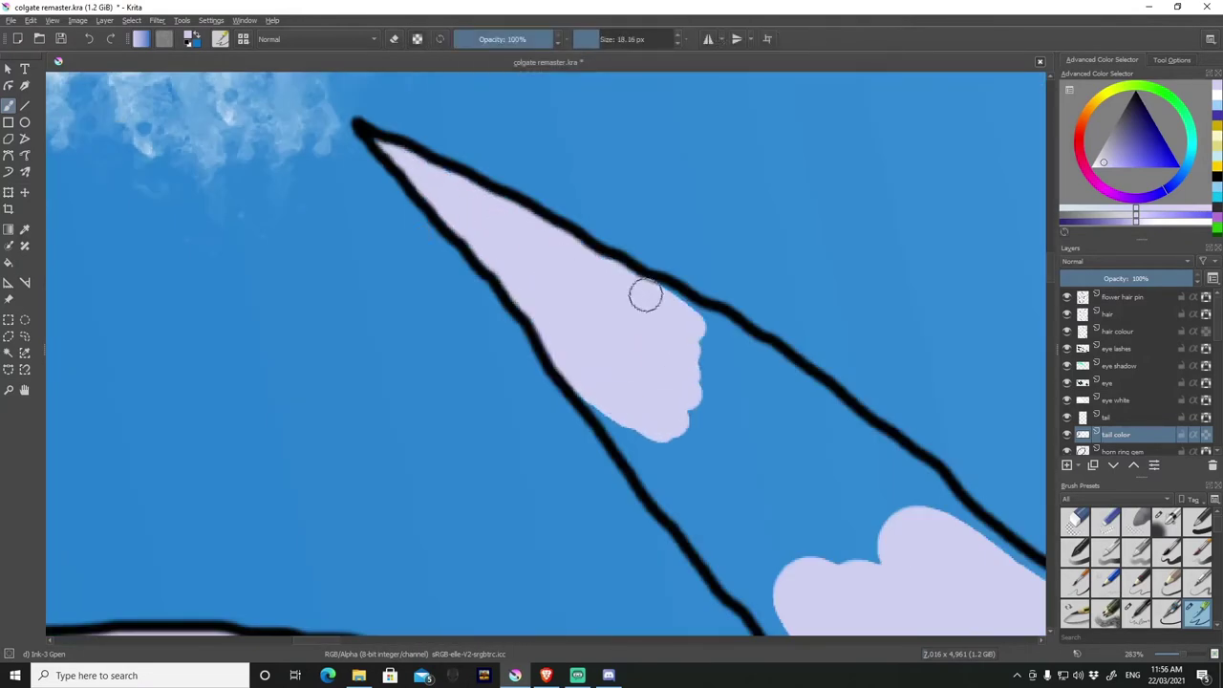
scroll(645, 296, "down", 1)
left_click_drag(683, 358, 863, 487)
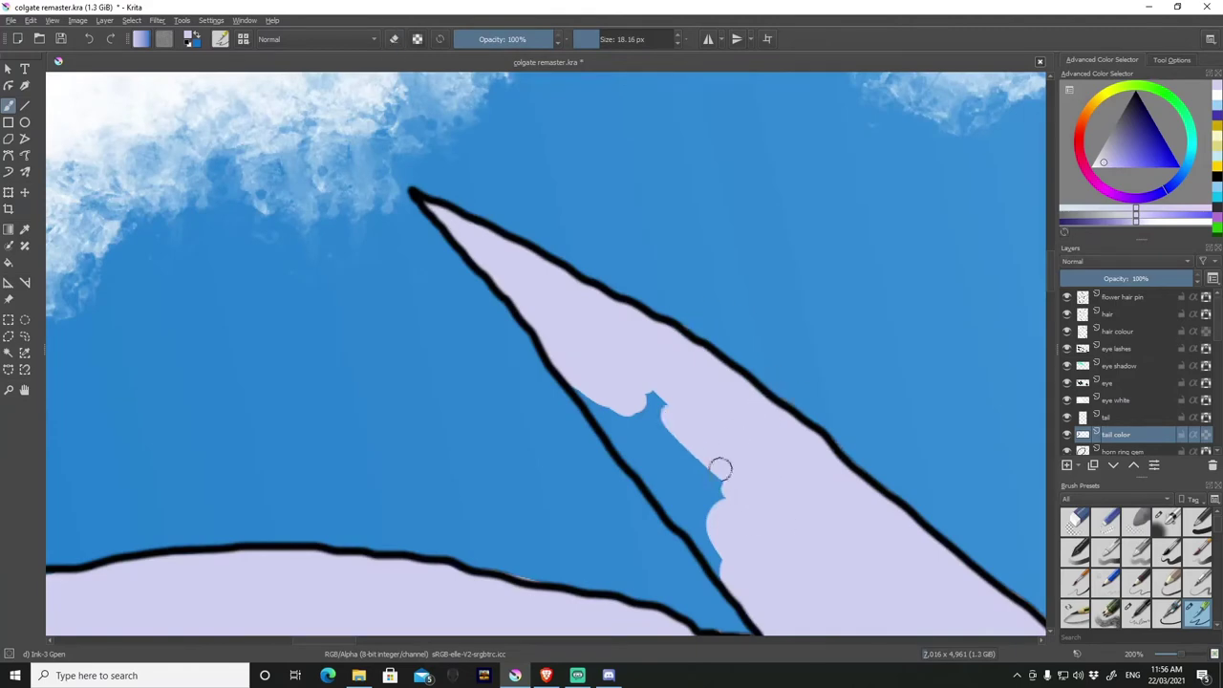
left_click_drag(720, 468, 716, 545)
Smooth the purple stripe's edge along the tail's length with the Airbrush Soft brush.
key("2")
scroll(551, 451, "up", 3)
key("slash")
left_click(551, 451, "ctrl")
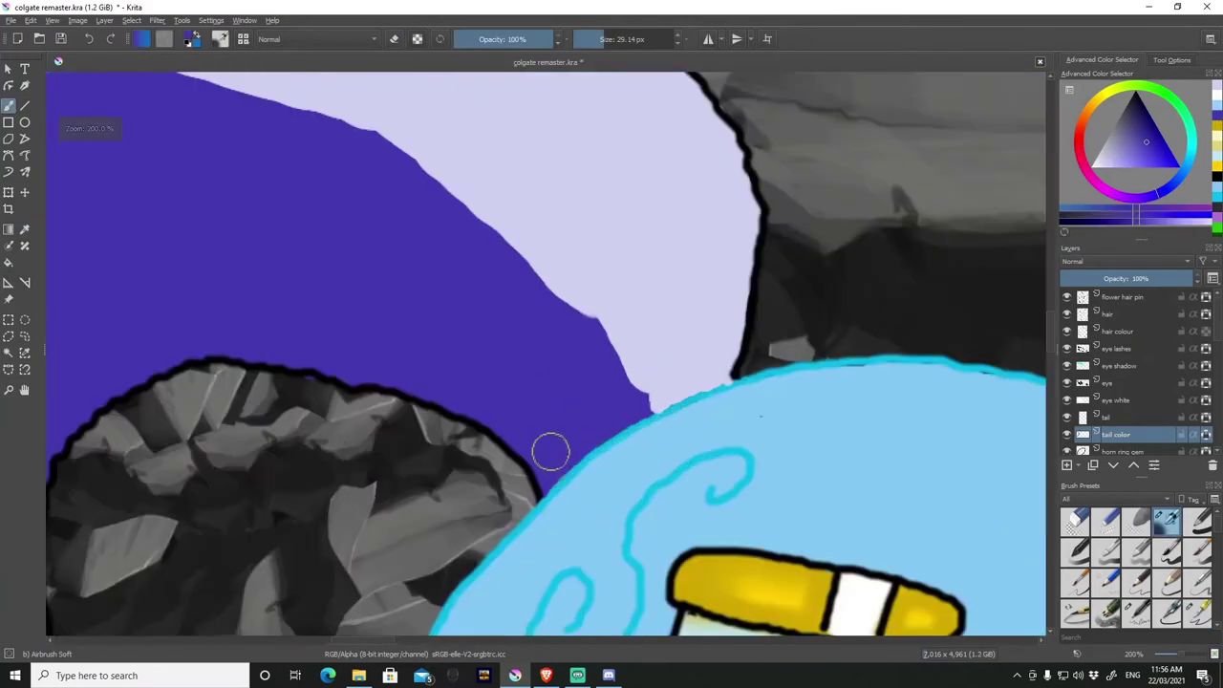
scroll(367, 139, "down", 2)
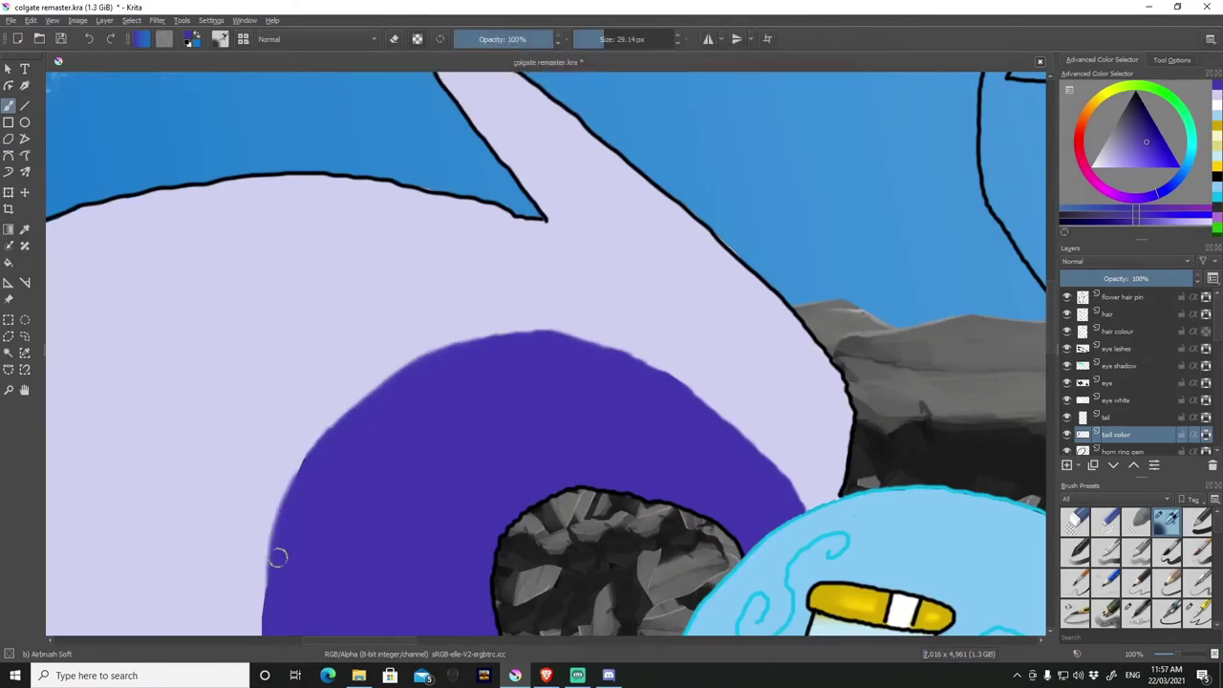
scroll(277, 555, "up", 2)
scroll(455, 344, "down", 4)
scroll(595, 217, "up", 1)
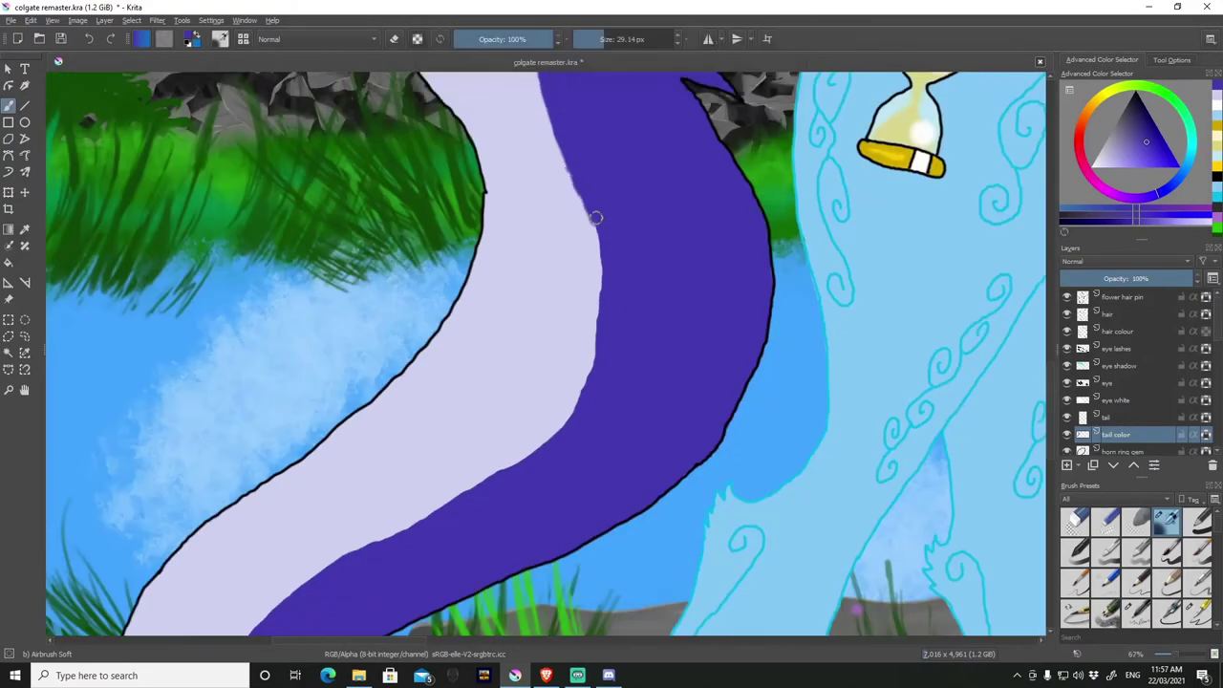
scroll(595, 217, "up", 1)
scroll(612, 383, "up", 1)
scroll(621, 445, "down", 1)
left_click_drag(736, 279, 654, 331)
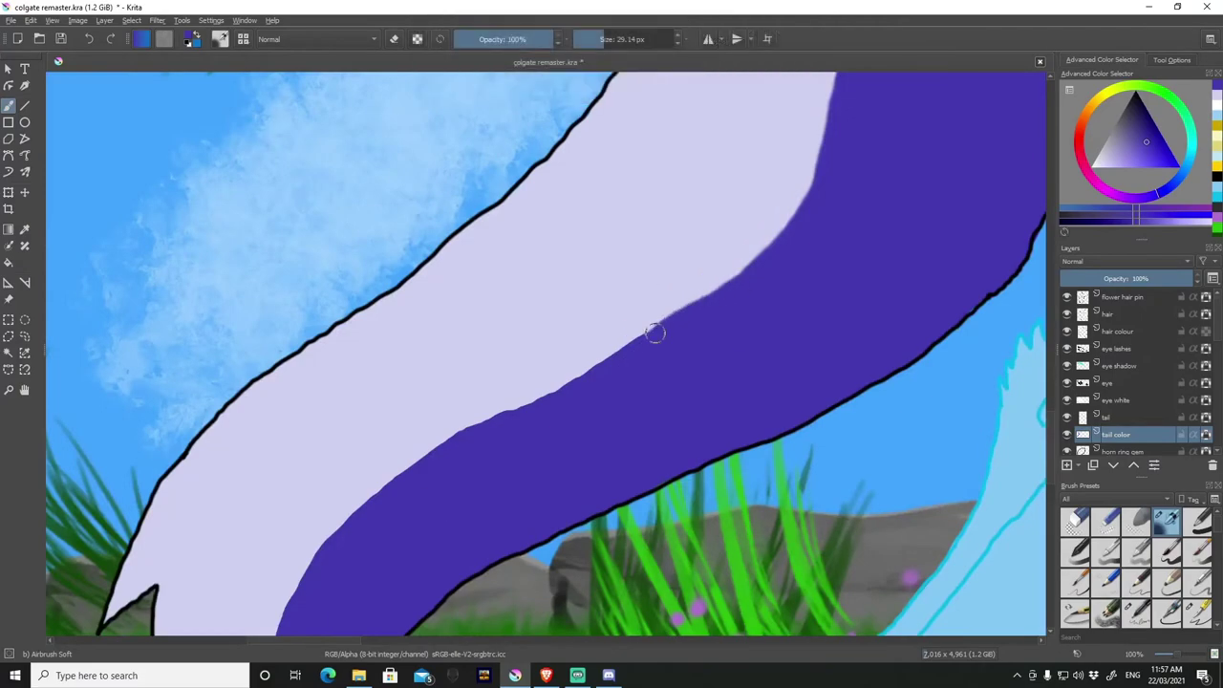
left_click_drag(557, 388, 764, 250)
scroll(764, 250, "down", 2)
scroll(402, 418, "up", 2)
left_click_drag(325, 487, 270, 626)
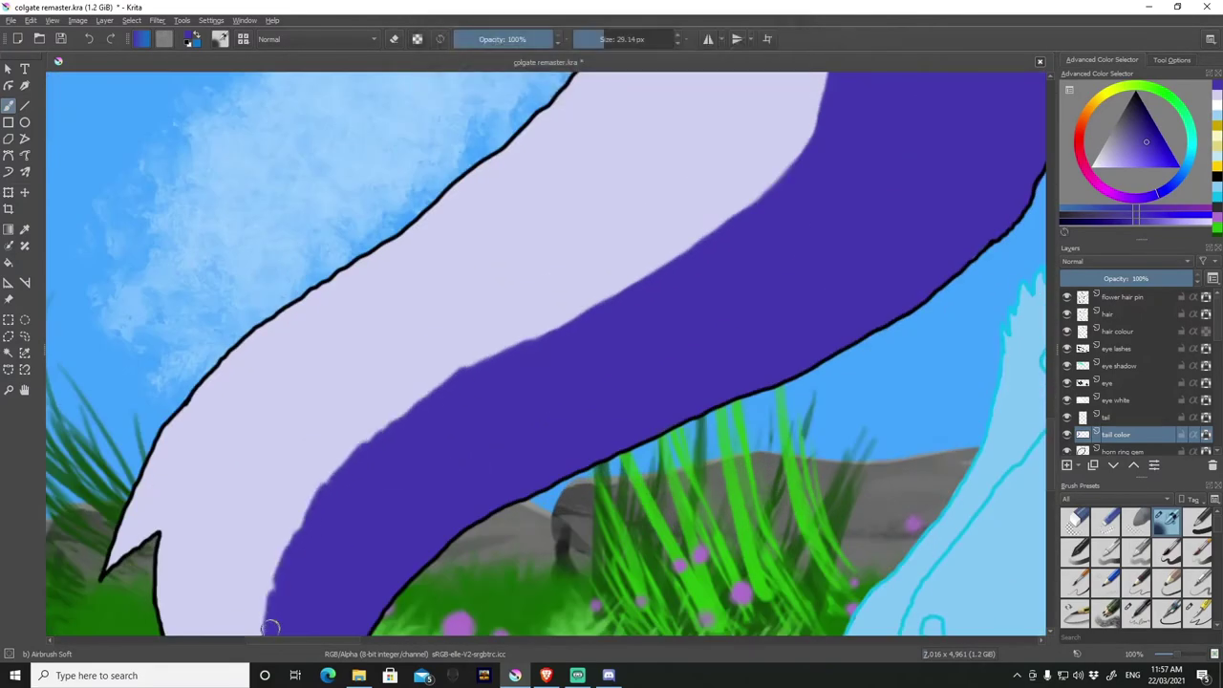
scroll(567, 436, "down", 2)
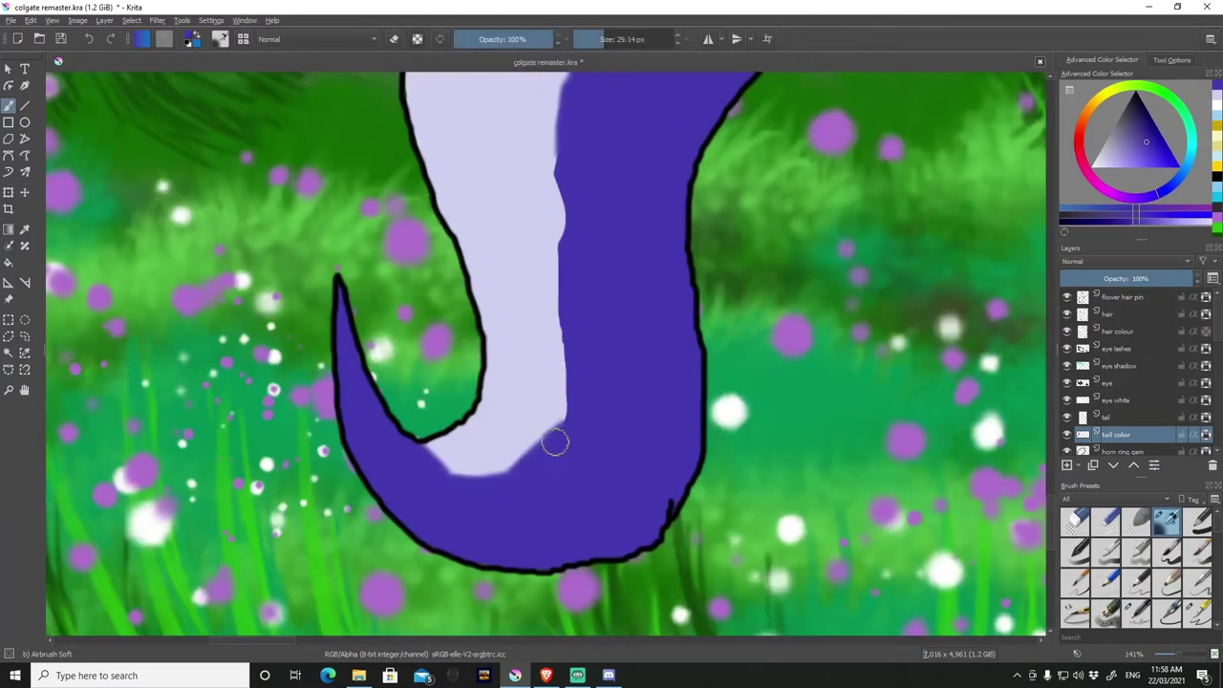
scroll(554, 440, "down", 1)
scroll(554, 440, "down", 3)
scroll(665, 236, "up", 5)
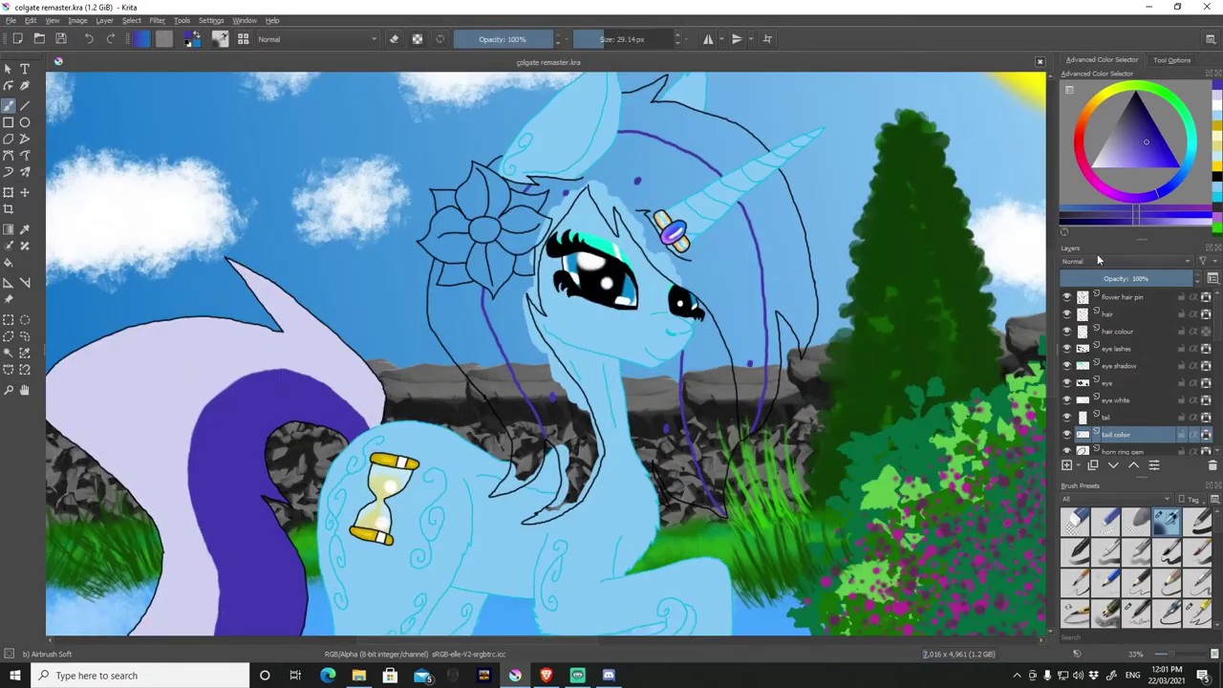
On the hair colour layer, paint the first purple patches into the hair strand with the Ink-3 Gpen brush.
left_click(1117, 331)
scroll(493, 519, "up", 4)
key("/")
left_click_drag(668, 249, 730, 287)
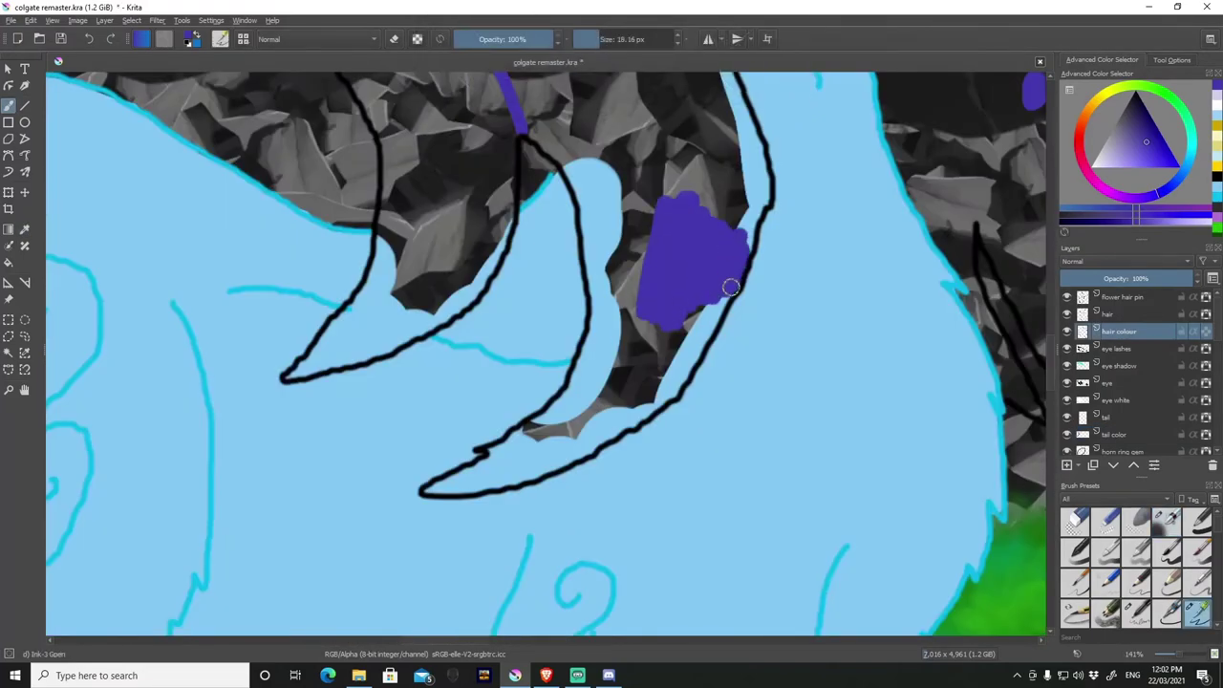
scroll(684, 363, "up", 1)
left_click_drag(611, 402, 656, 448)
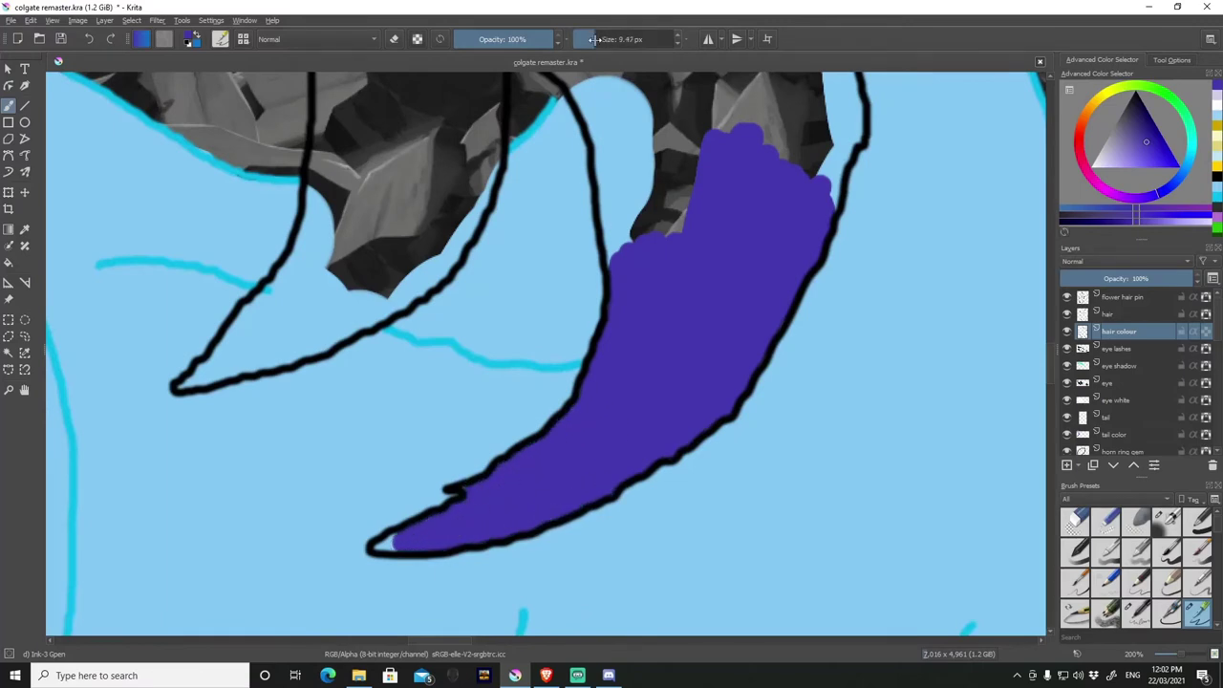
With a 29 px brush, fill the upper strand purple beside the rocks and black outline.
left_click_drag(594, 39, 616, 39)
scroll(588, 329, "down", 1)
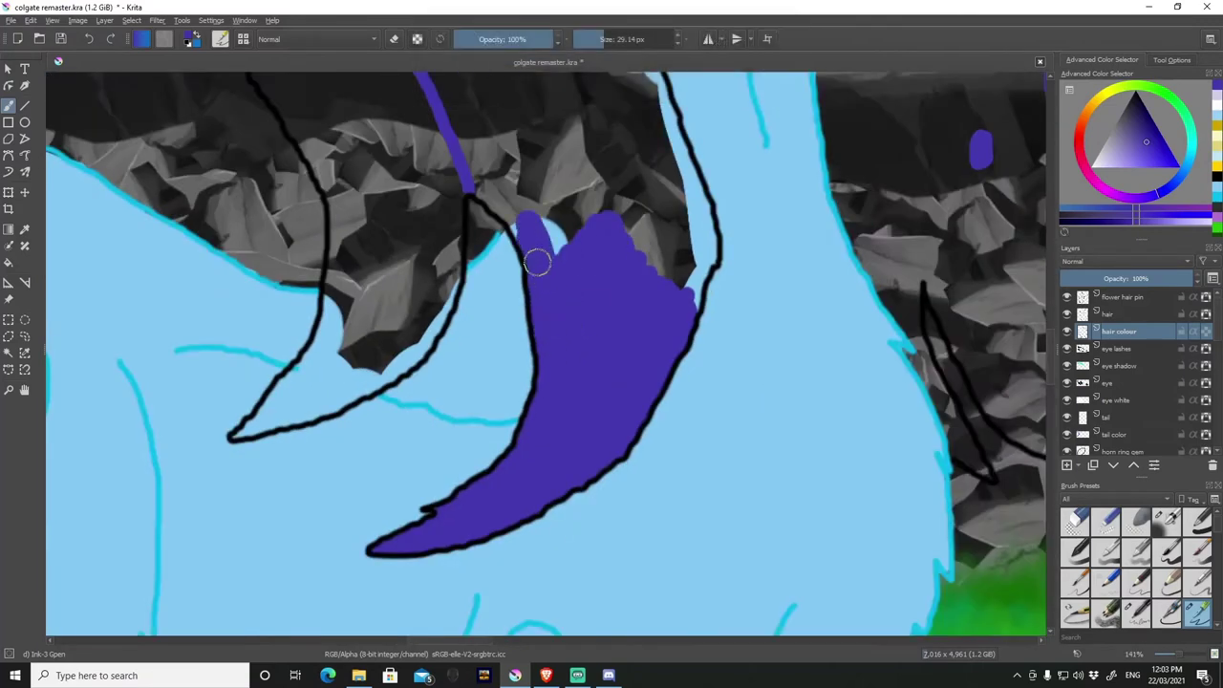
left_click_drag(537, 262, 700, 249)
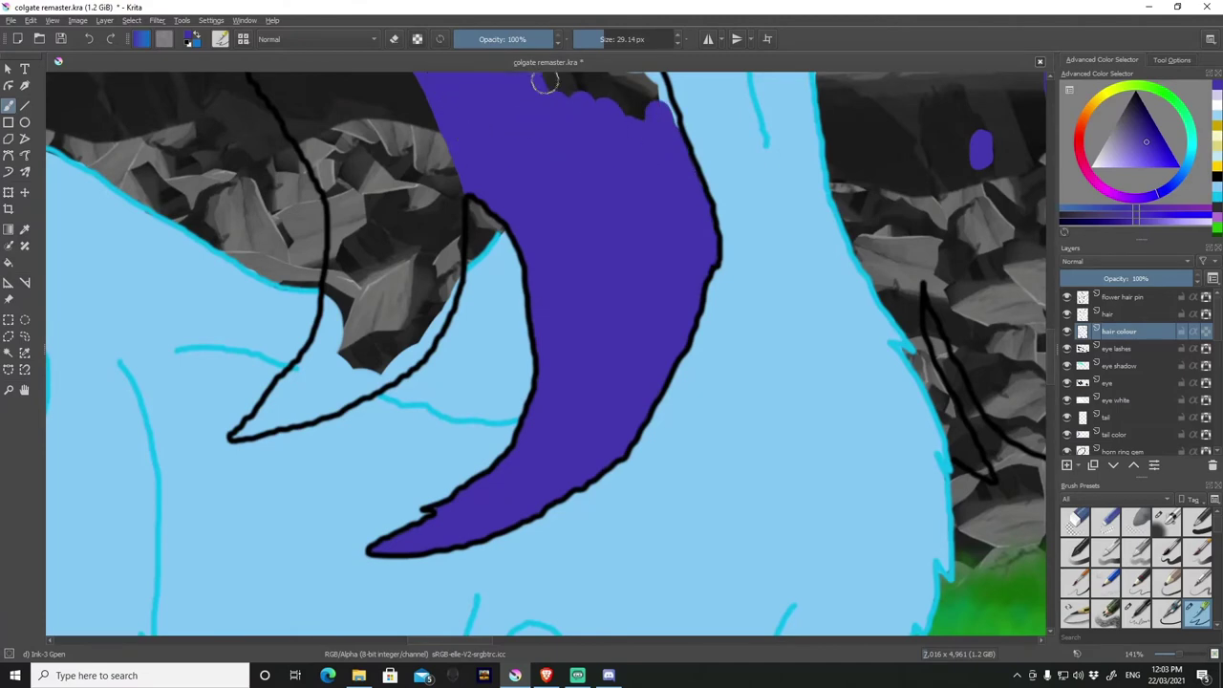
mouse_move(678, 166)
left_mouse_down()
mouse_move(513, 355)
mouse_move(709, 454)
left_mouse_up()
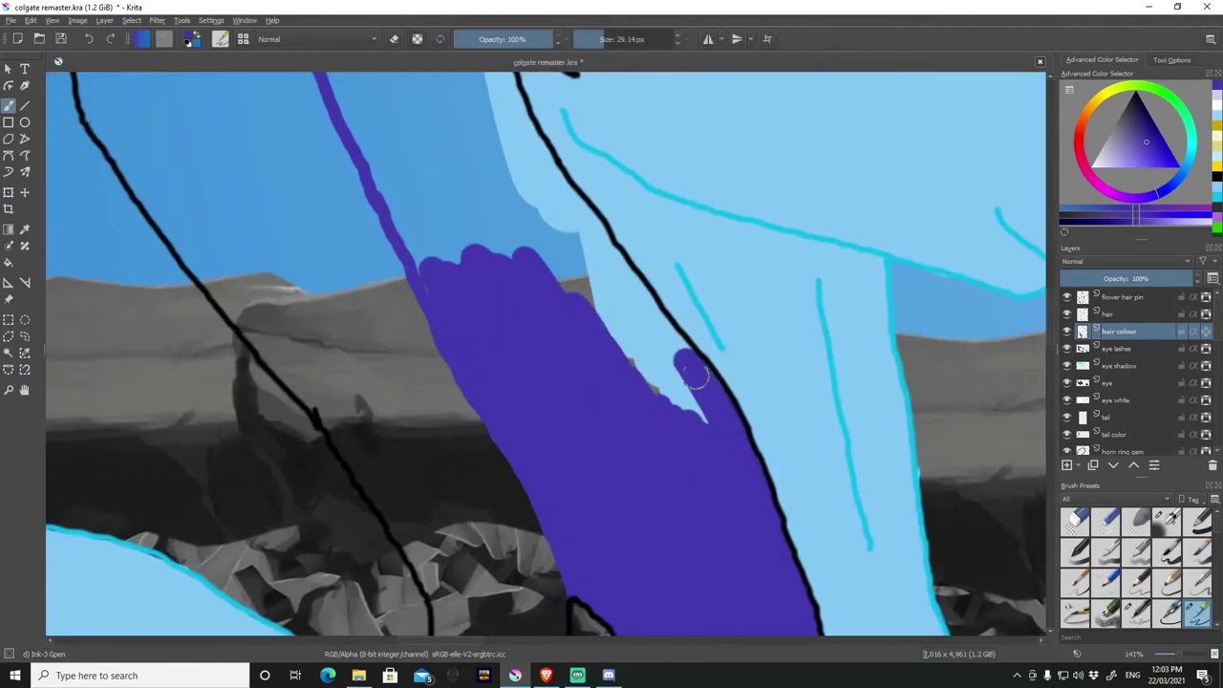
left_click_drag(695, 376, 588, 226)
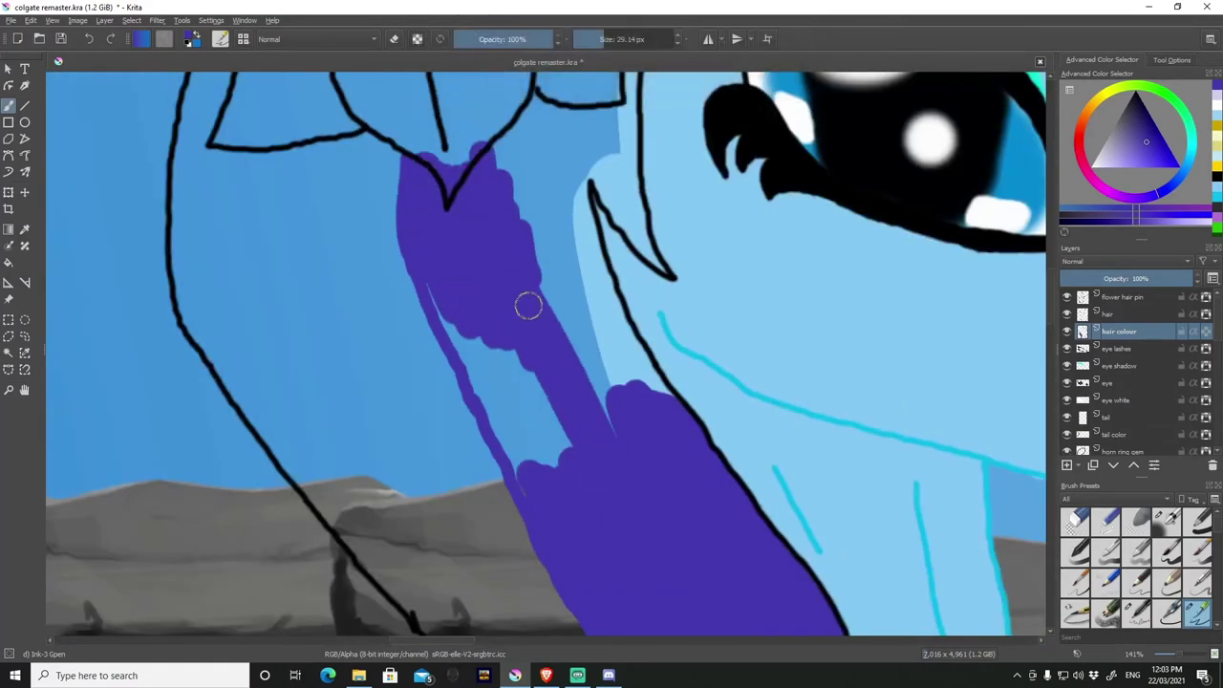
mouse_move(528, 303)
left_mouse_down()
mouse_move(643, 404)
mouse_move(589, 263)
left_mouse_up()
Paint purple along the top hair above the eye and down the strand's outline.
key("minus")
left_click_drag(507, 119, 573, 100)
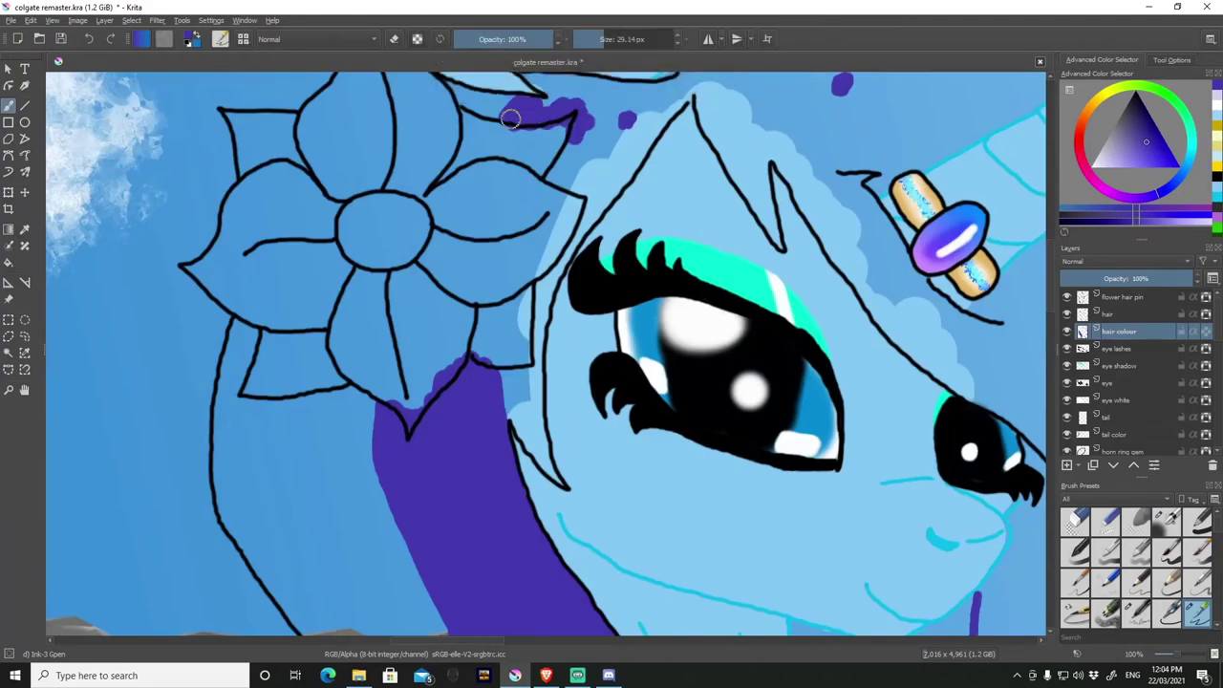
left_click_drag(564, 153, 675, 99)
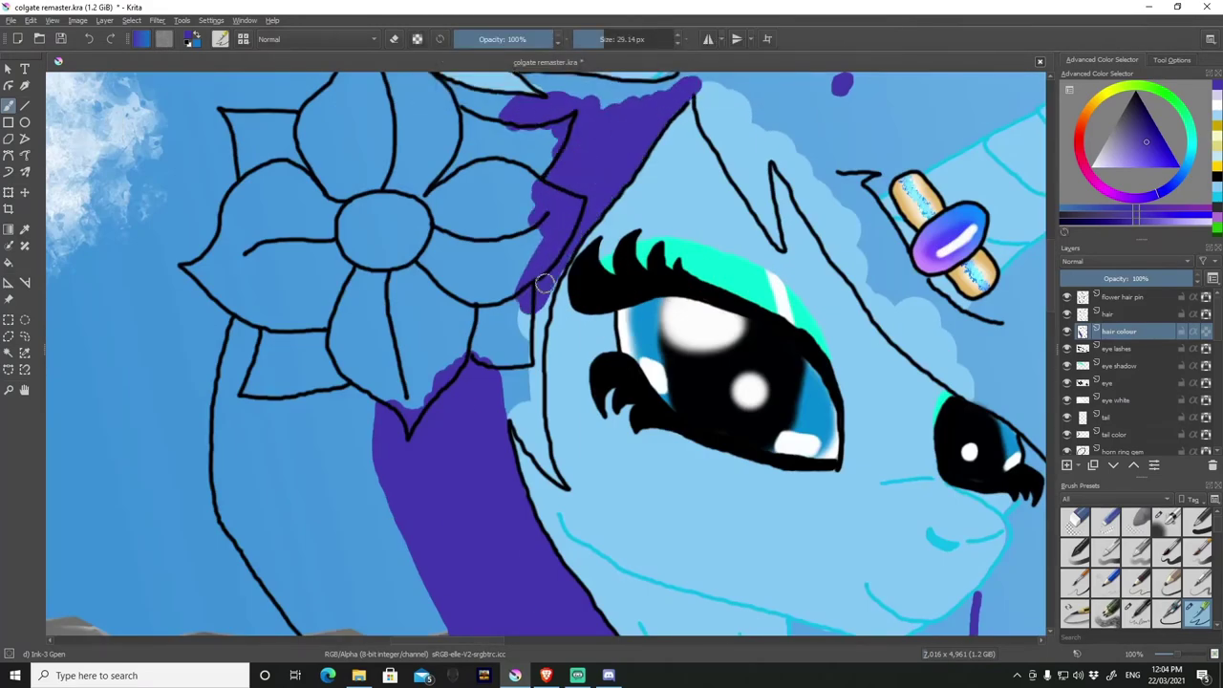
key("plus")
mouse_move(545, 282)
left_mouse_down()
mouse_move(518, 286)
mouse_move(493, 462)
left_mouse_up()
Fill the hair strand purple from its tip rightward.
key("minus")
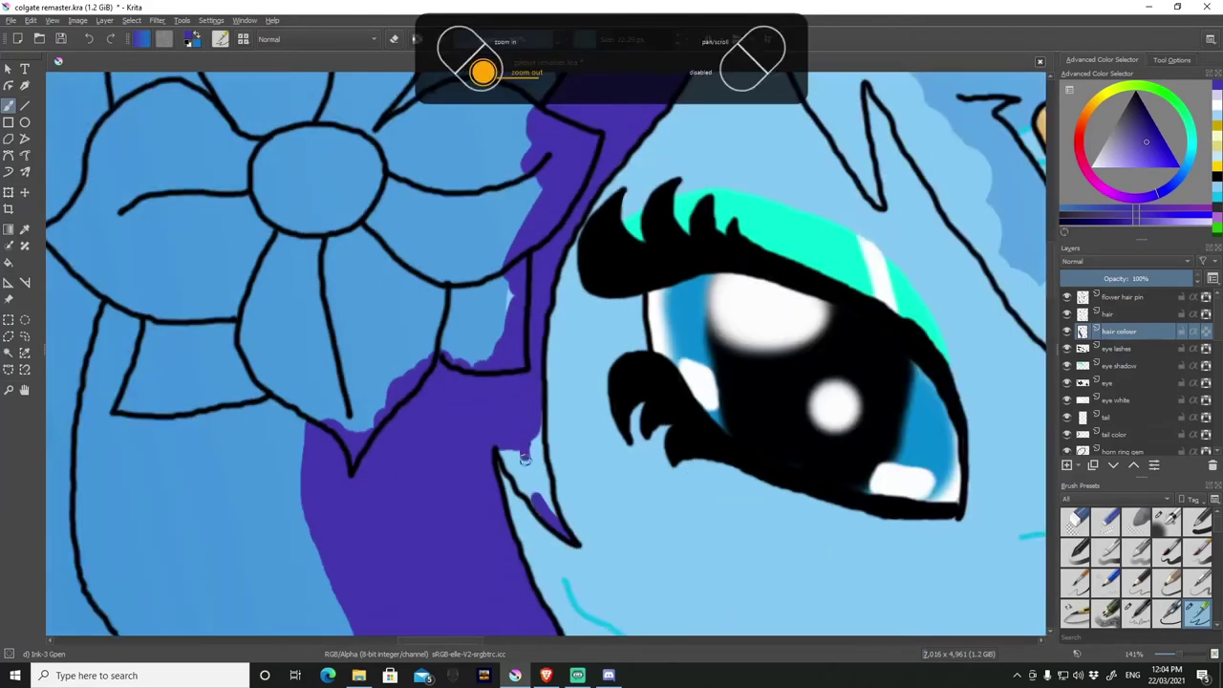
key("minus")
key("plus")
key("minus")
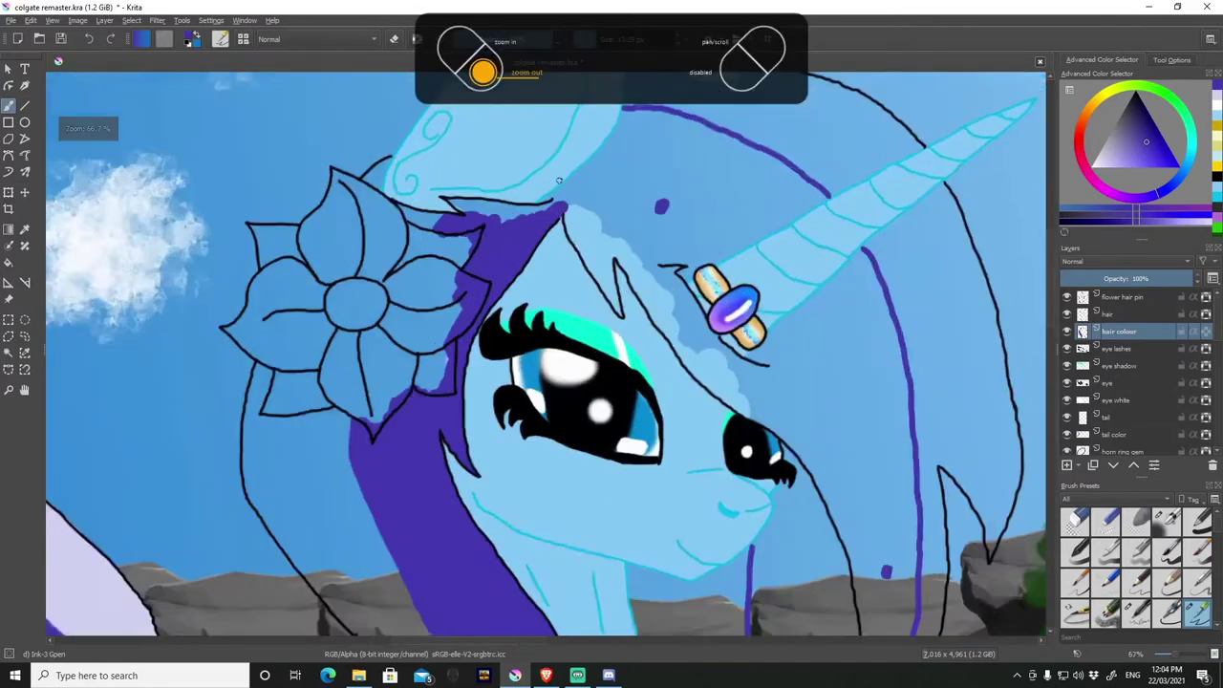
key("plus")
key("plus")
left_click_drag(592, 215, 559, 200)
left_click_drag(276, 205, 474, 240)
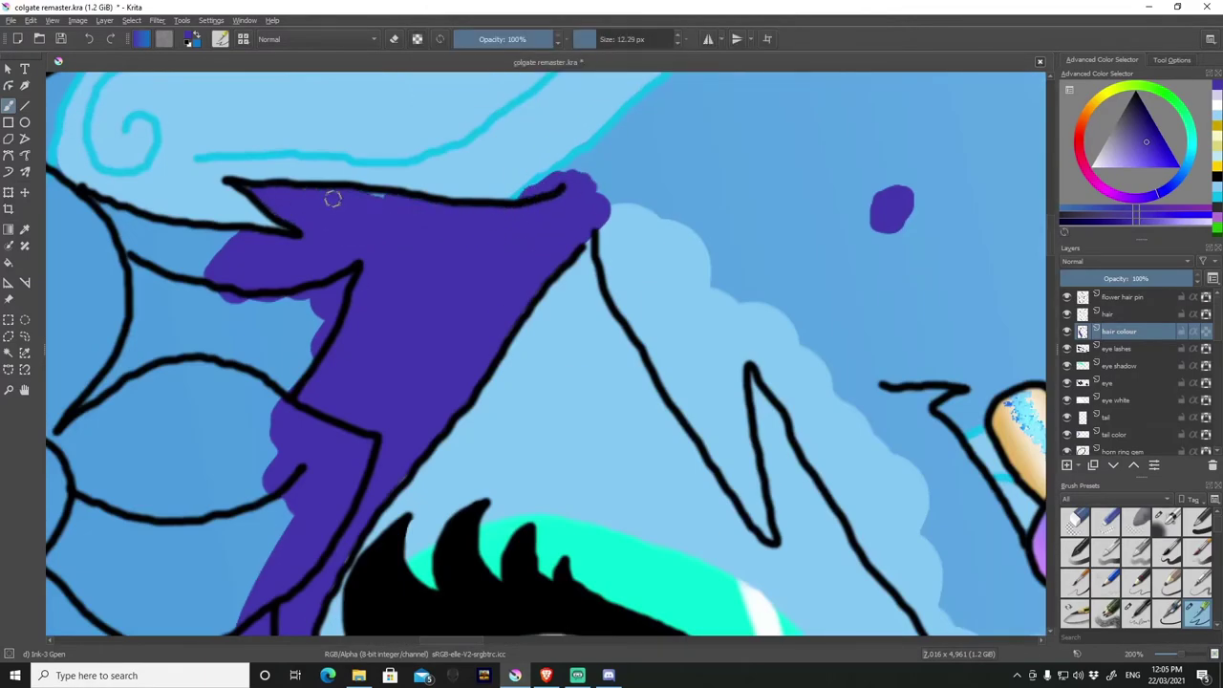
Fill the strand purple from its top downward.
key("minus")
key("plus")
mouse_move(684, 151)
left_mouse_down()
mouse_move(633, 198)
mouse_move(583, 372)
left_mouse_up()
left_click_drag(612, 334, 634, 464)
left_click_drag(573, 287, 516, 458)
Fill the right hair strand purple, from its top downward.
key("minus")
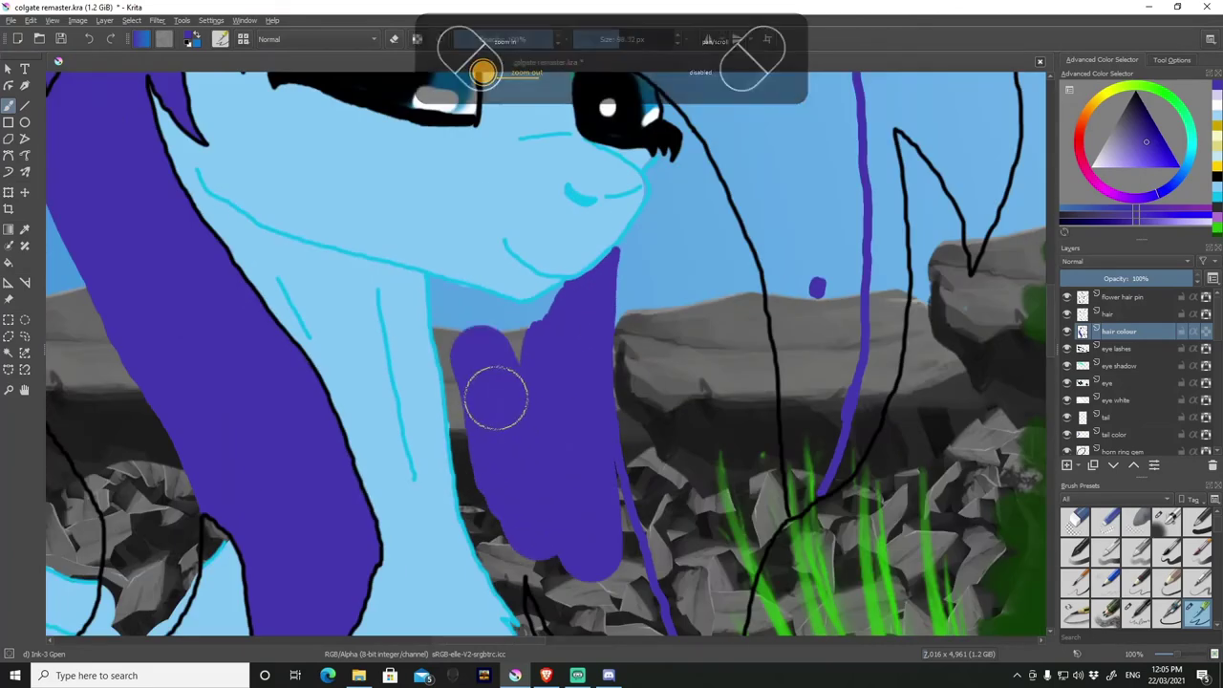
left_click_drag(496, 397, 554, 315)
left_click_drag(792, 105, 822, 372)
key("minus")
key("minus")
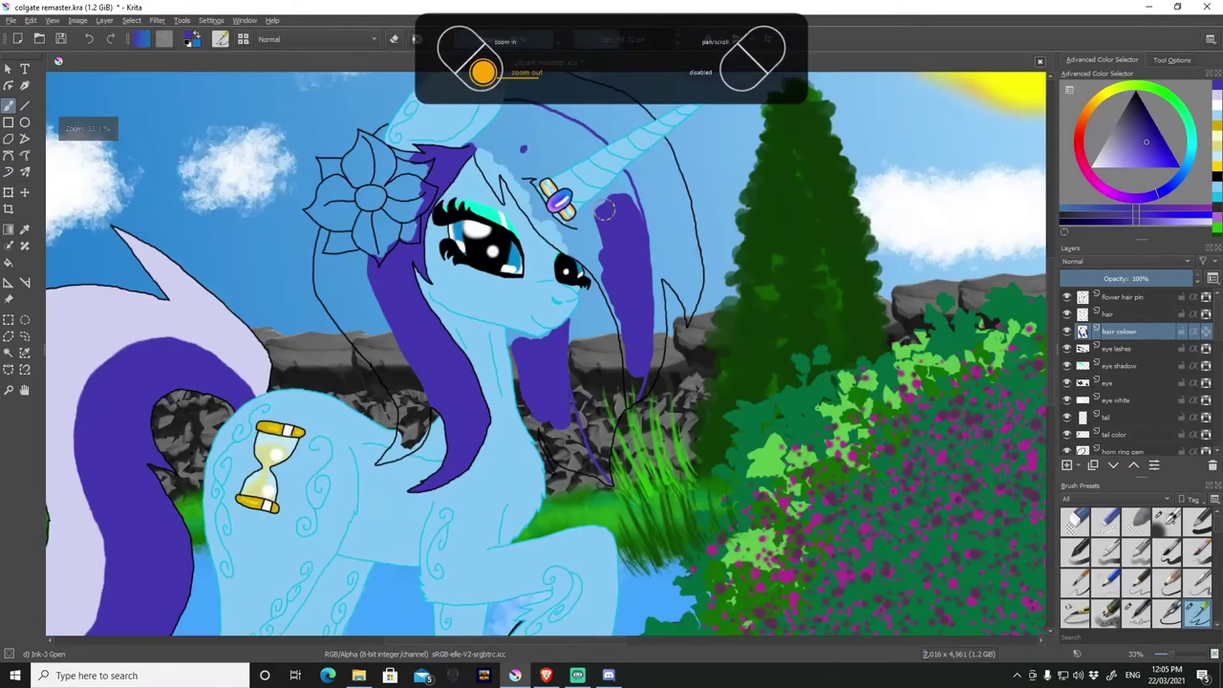
left_click_drag(605, 212, 608, 225)
key("plus")
key("plus")
key("plus")
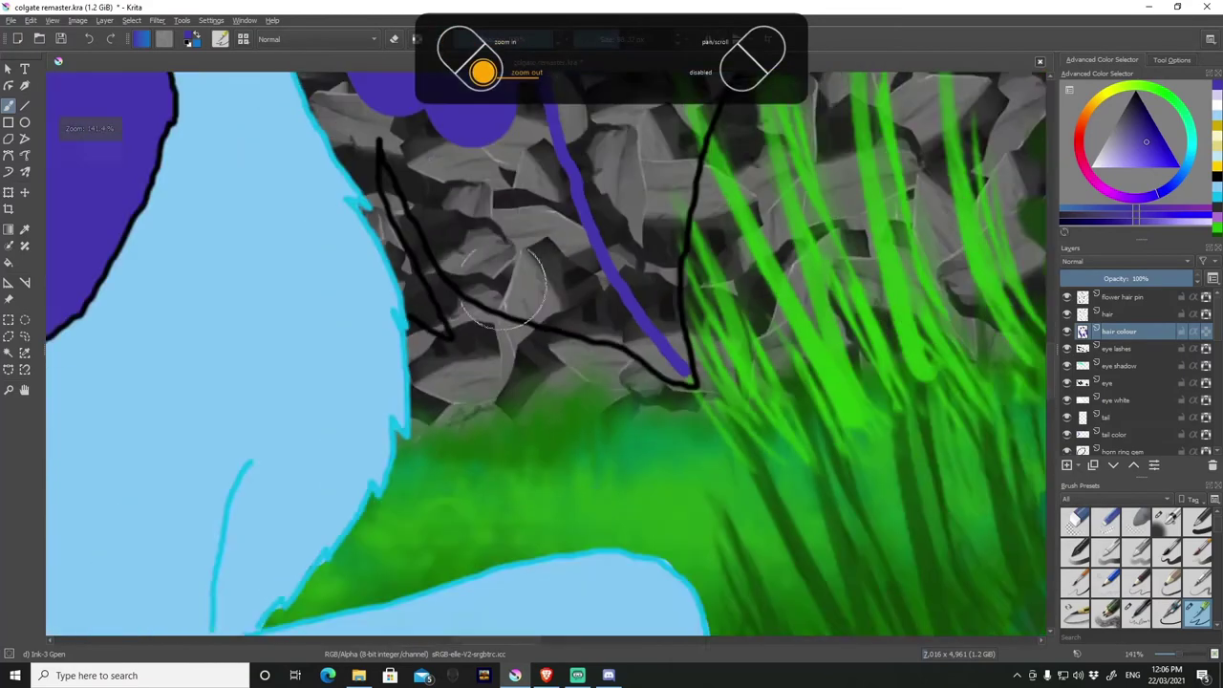
left_click_drag(530, 143, 561, 239)
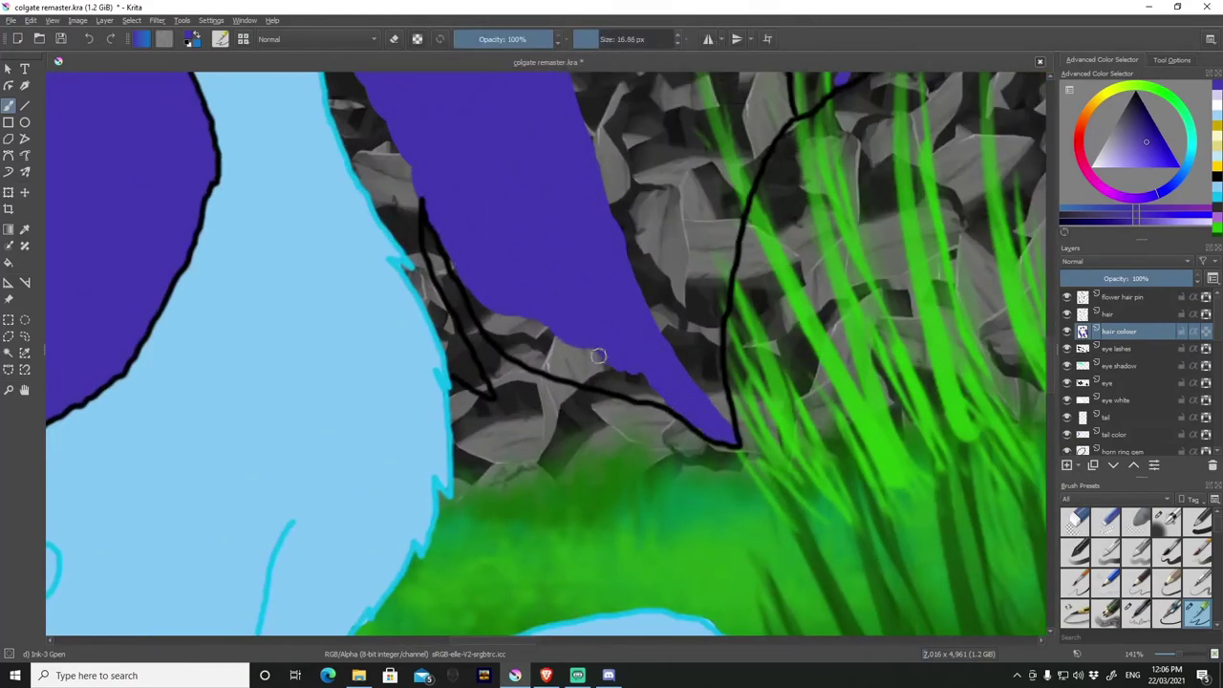
With a smaller brush, fill the narrow strip between outlines and gaps along the hair edge.
key("plus")
key("plus")
left_click_drag(354, 355, 352, 327)
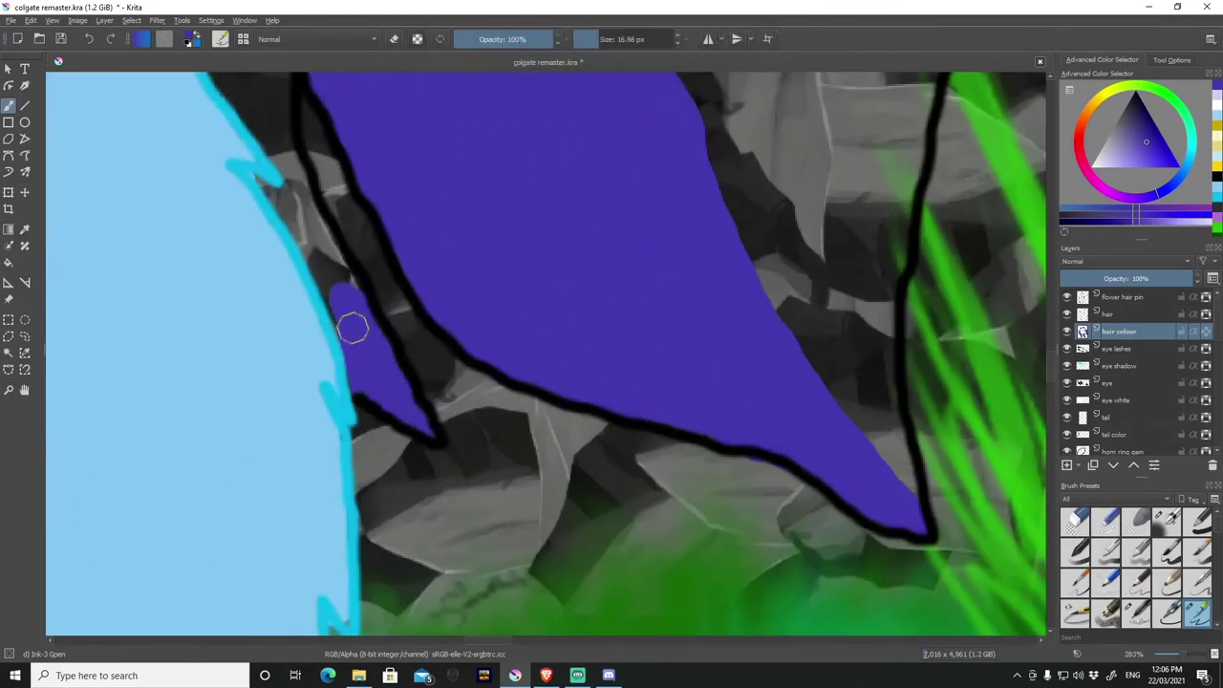
key("plus")
key("plus")
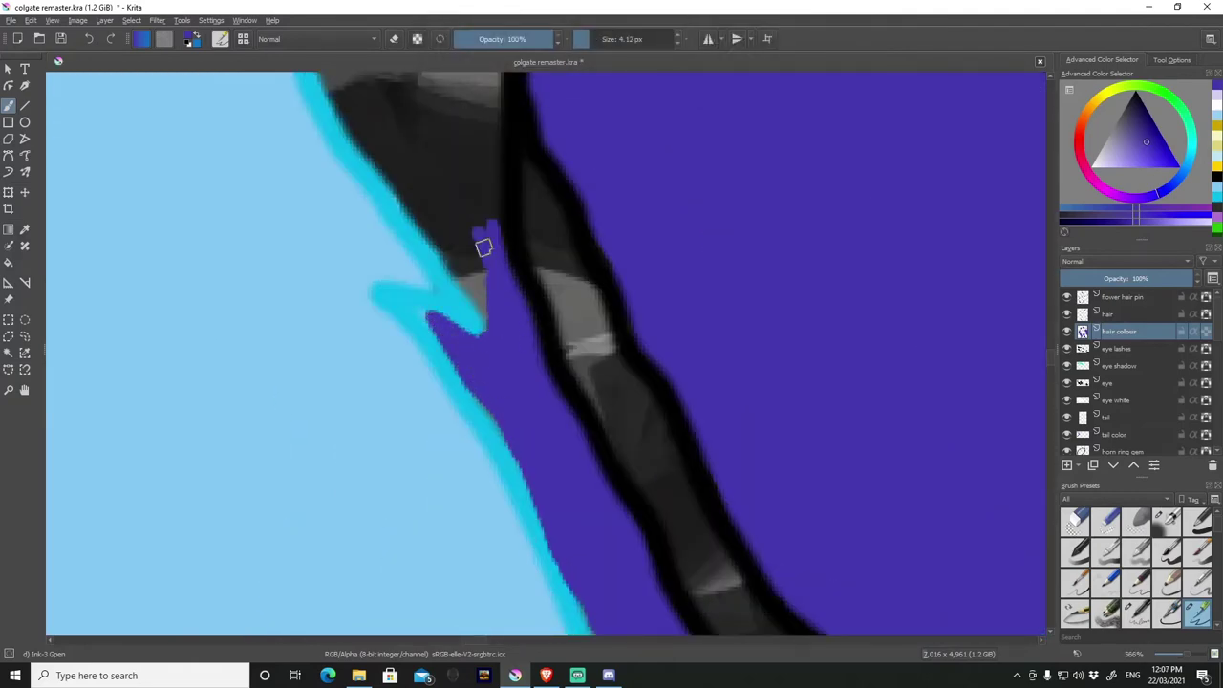
key("minus")
key("minus")
key("minus")
key("minus")
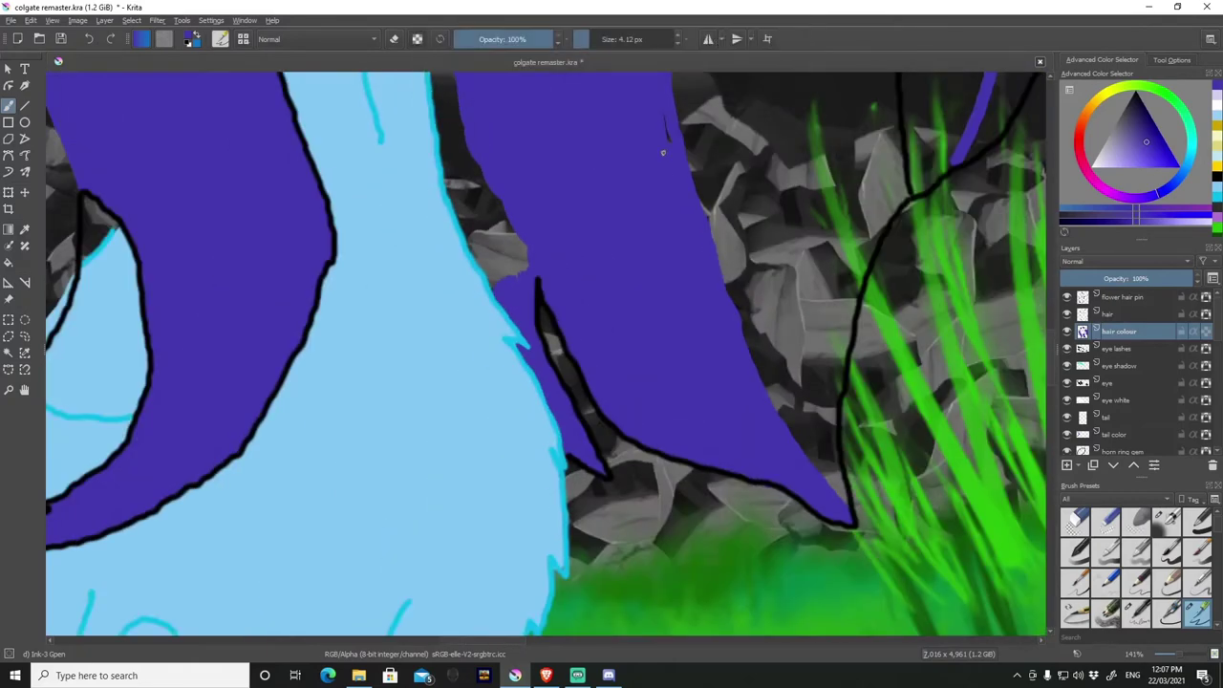
key("plus")
key("plus")
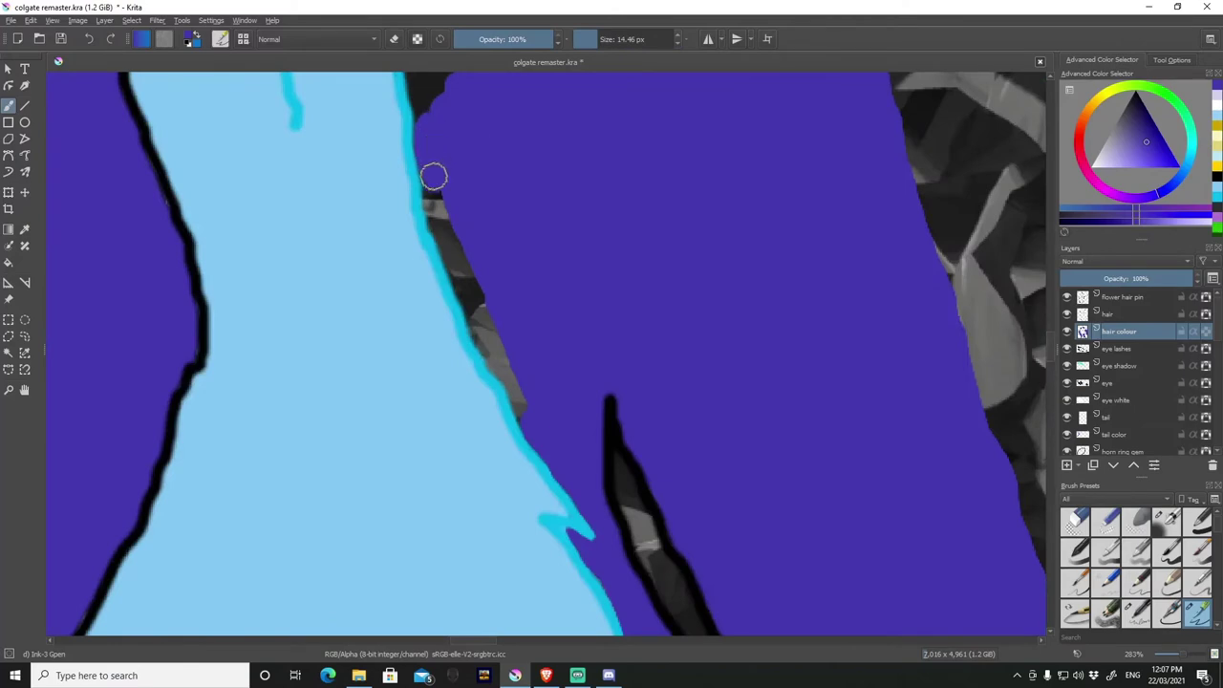
key("minus")
left_click_drag(445, 229, 447, 270)
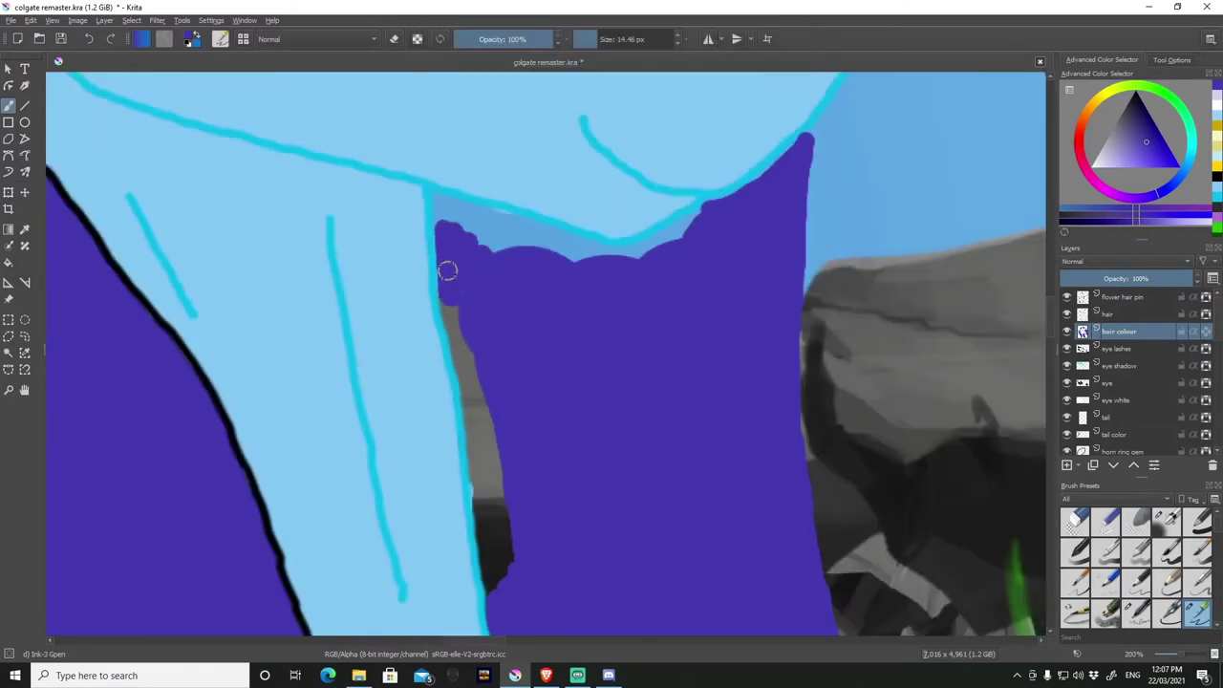
left_click_drag(463, 361, 487, 473)
Cover the remaining dark and light-blue gaps so purple reaches the cyan body outline.
key("minus")
key("minus")
key("minus")
key("plus")
key("plus")
key("plus")
left_click_drag(500, 232, 524, 519)
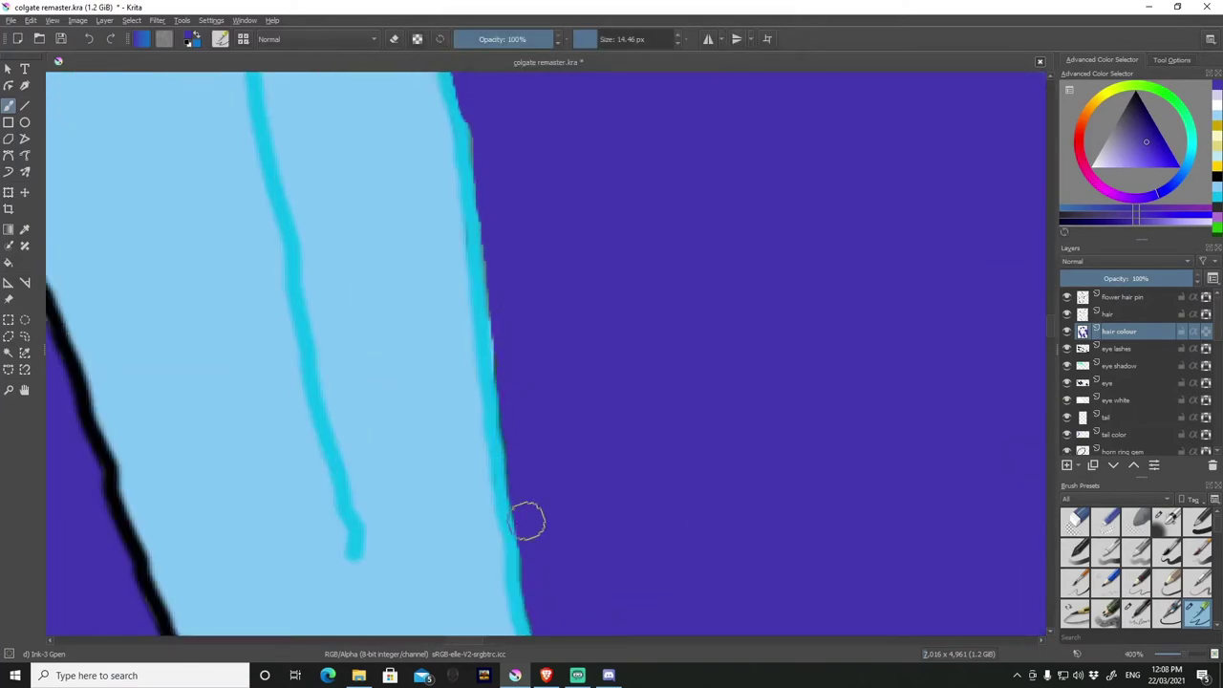
key("minus")
key("minus")
key("minus")
key("plus")
key("plus")
key("plus")
left_click_drag(955, 240, 888, 269)
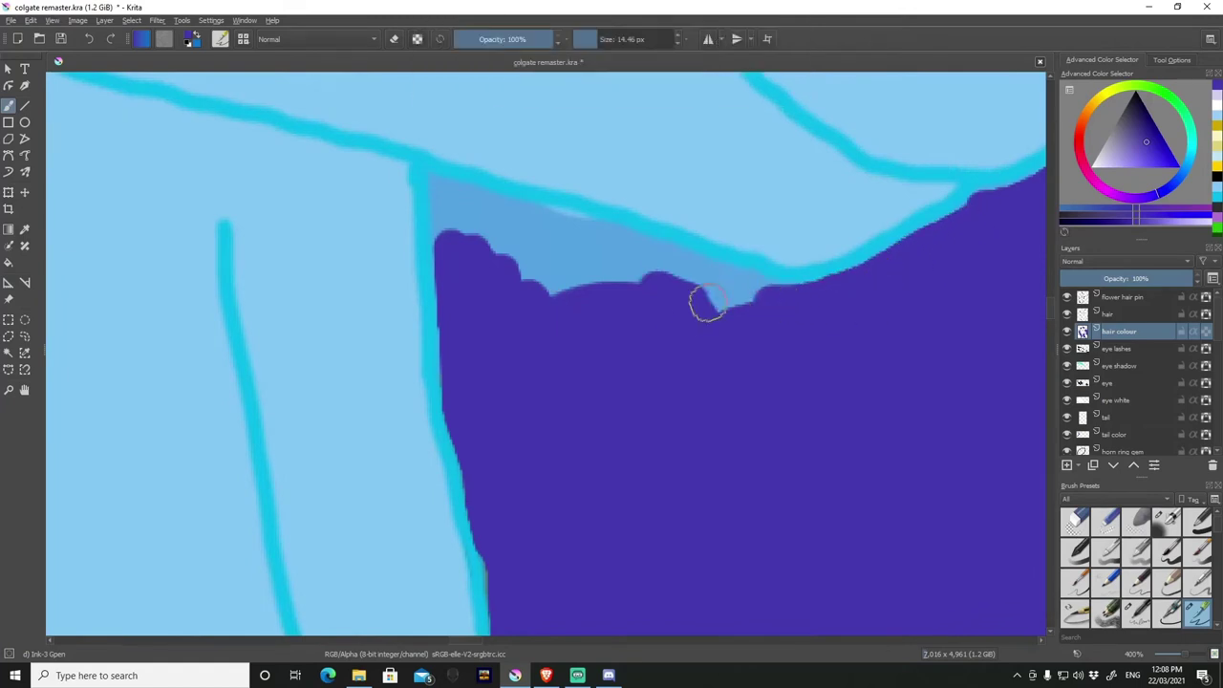
left_click_drag(707, 304, 545, 224)
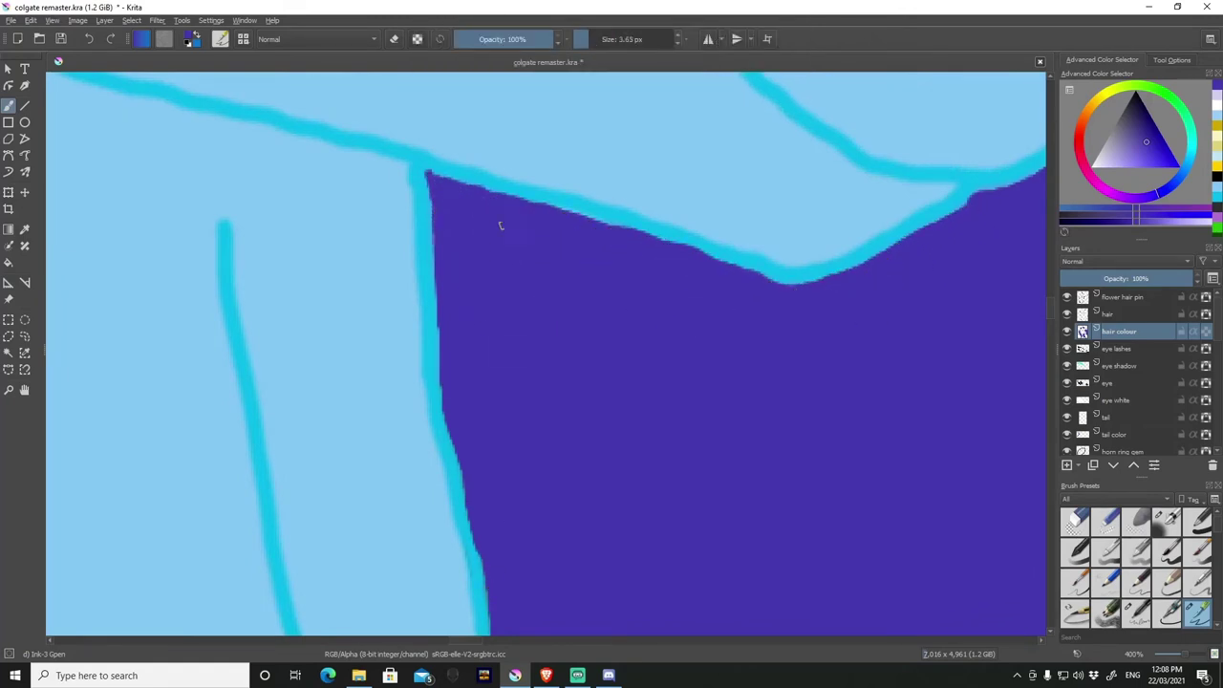
With a 19.5 px brush, paint purple into the strand over the rocks.
key("minus")
key("minus")
left_click_drag(581, 409, 645, 490)
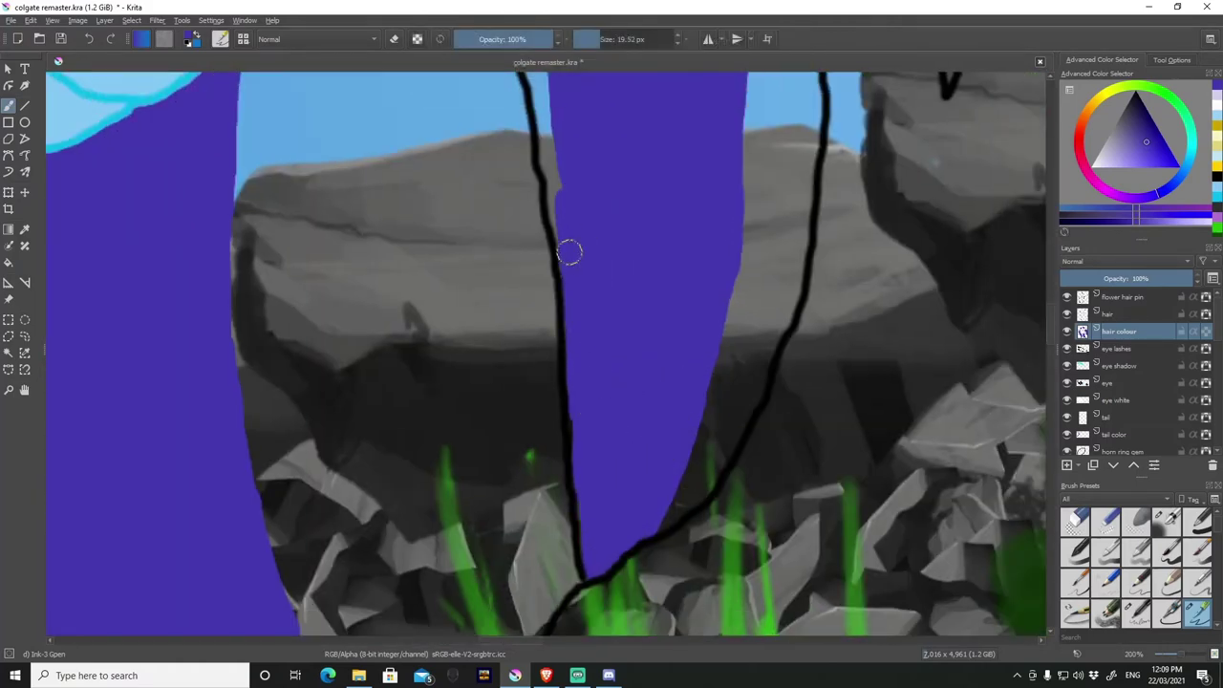
key("minus")
key("minus")
key("minus")
key("plus")
key("plus")
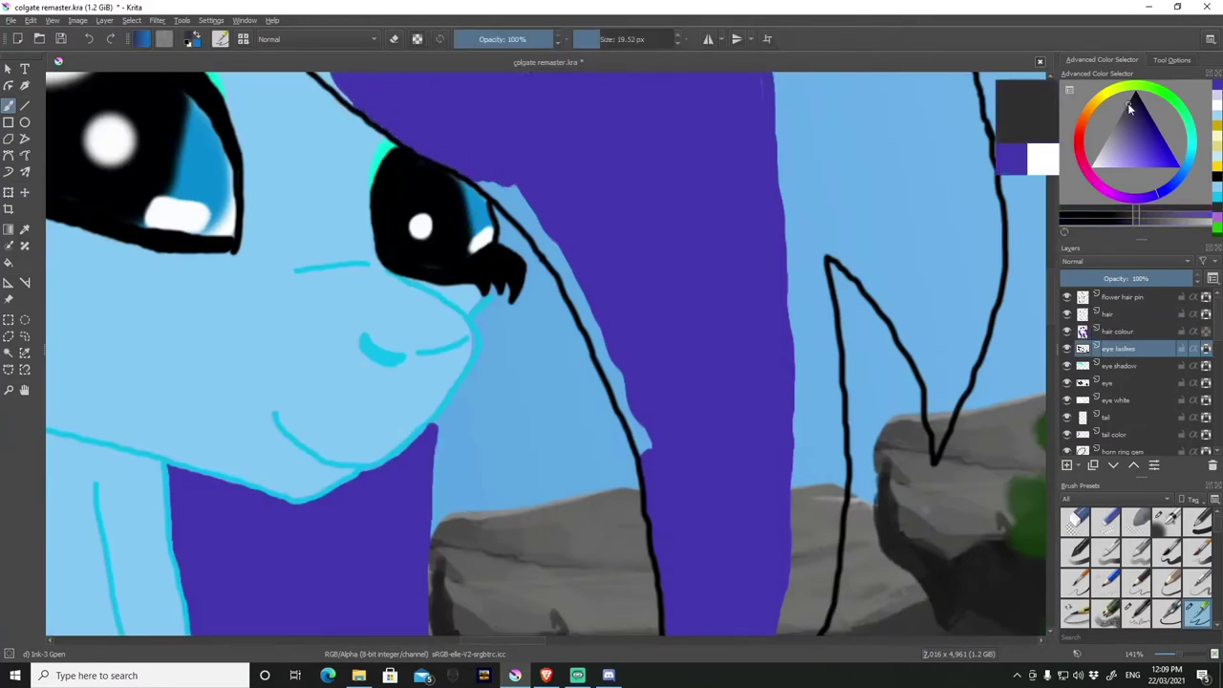
On the hair colour layer, paint freehand purple over the light-blue strip along the mane edge.
key("1")
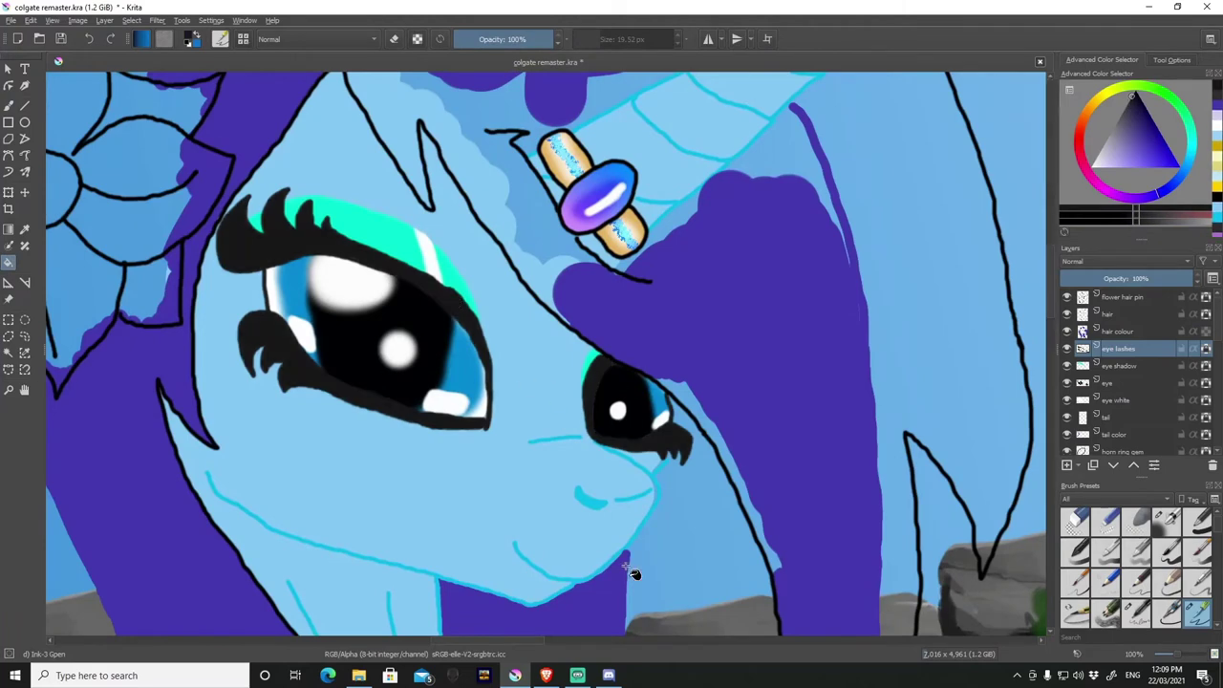
key("b")
scroll(382, 249, "up", 3)
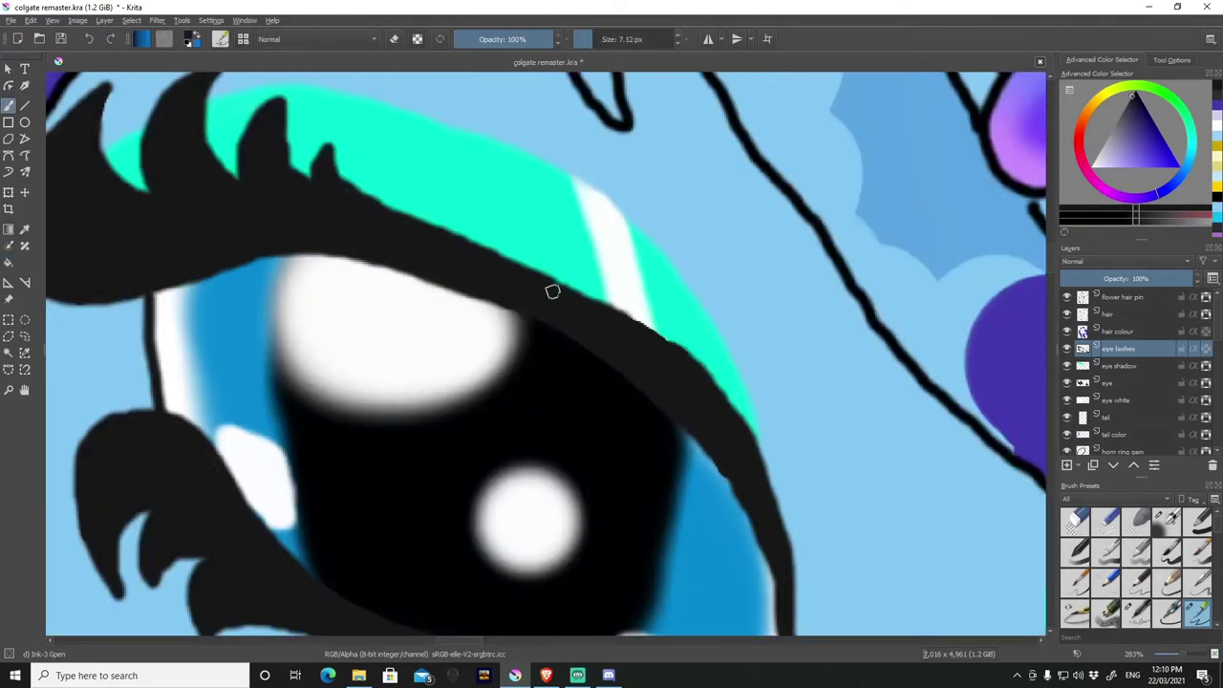
left_click(1118, 330)
key("minus")
key("plus")
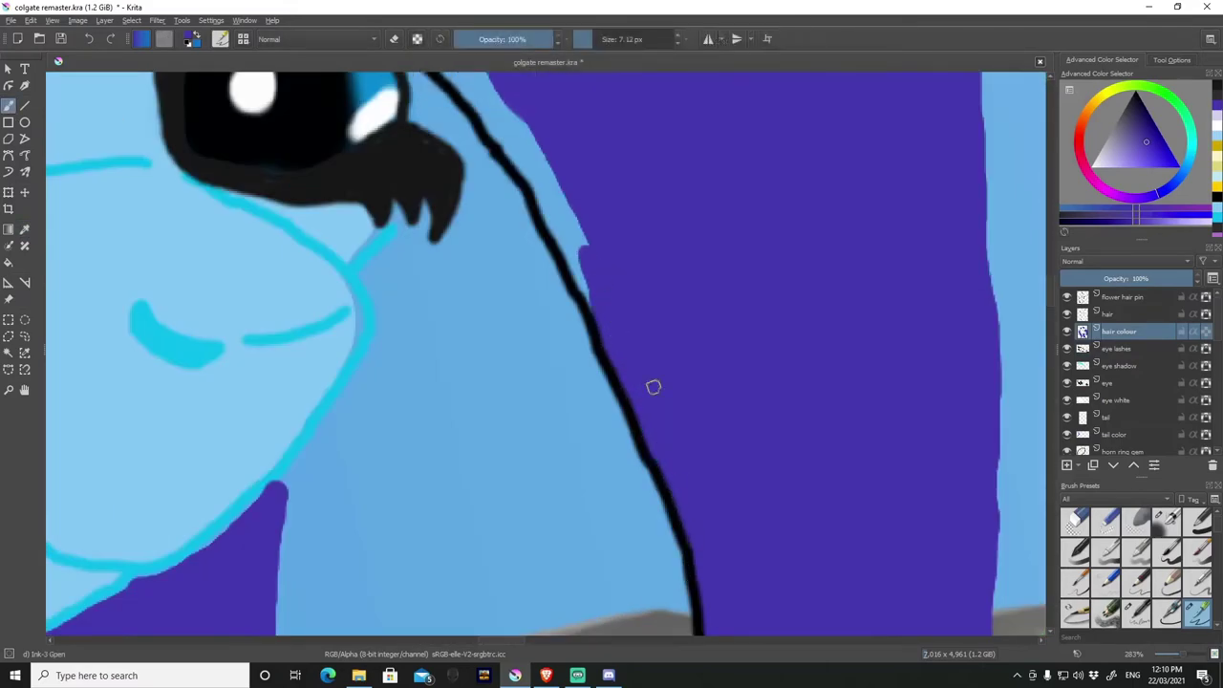
mouse_move(652, 386)
left_mouse_down()
mouse_move(473, 86)
mouse_move(639, 412)
left_mouse_up()
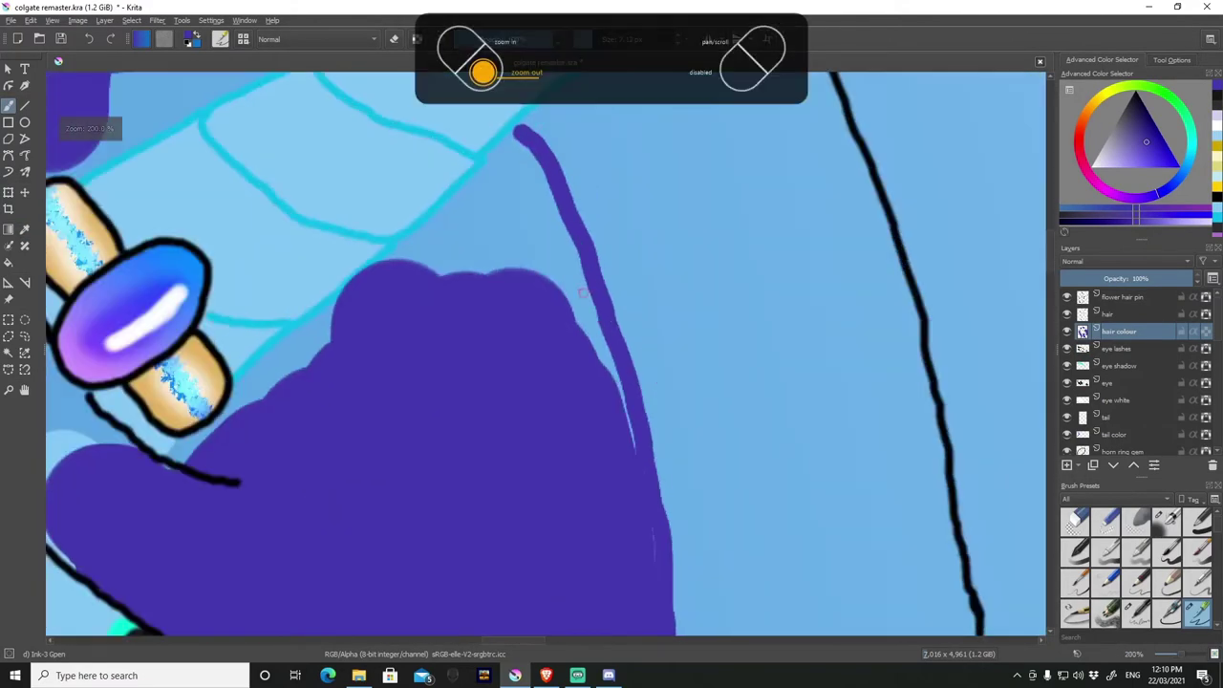
mouse_move(636, 454)
left_mouse_down()
mouse_move(573, 250)
mouse_move(552, 119)
left_mouse_up()
mouse_move(513, 154)
left_mouse_down()
mouse_move(603, 324)
mouse_move(478, 251)
mouse_move(513, 170)
left_mouse_up()
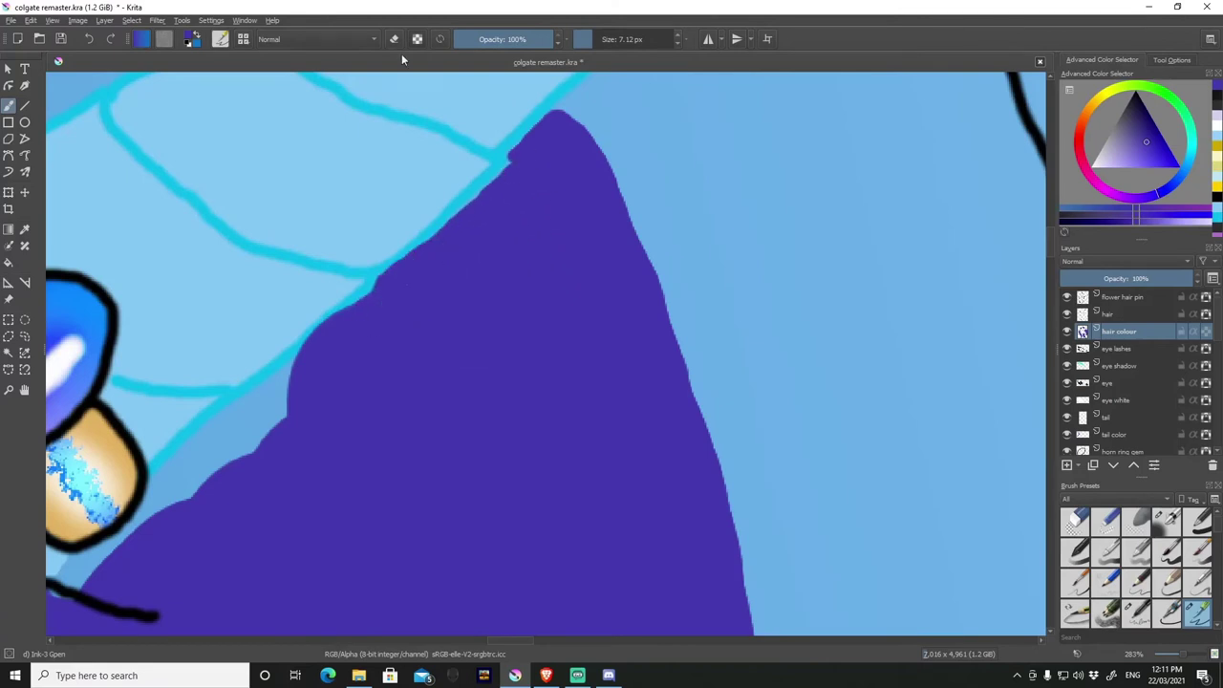
With a 12 px brush, paint purple down the mane's left edge and along its outline.
scroll(315, 332, "up", 2)
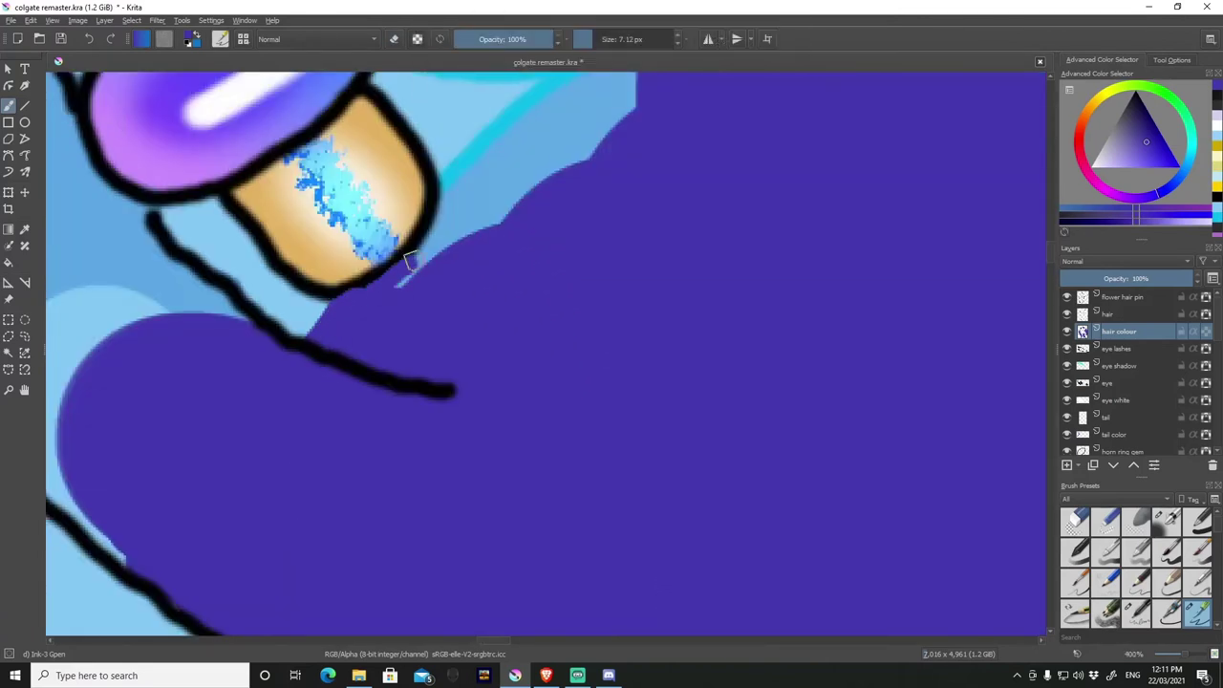
scroll(407, 260, "down", 2)
scroll(543, 223, "down", 3)
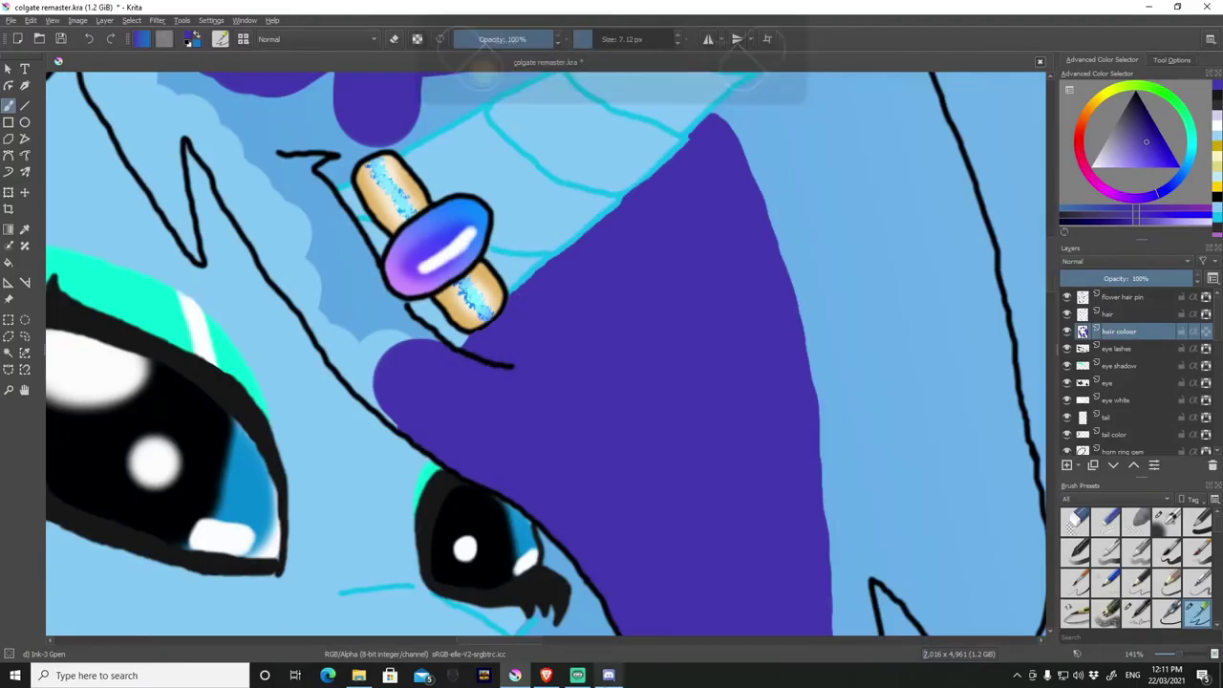
scroll(433, 540, "up", 3)
left_click_drag(403, 513, 434, 540)
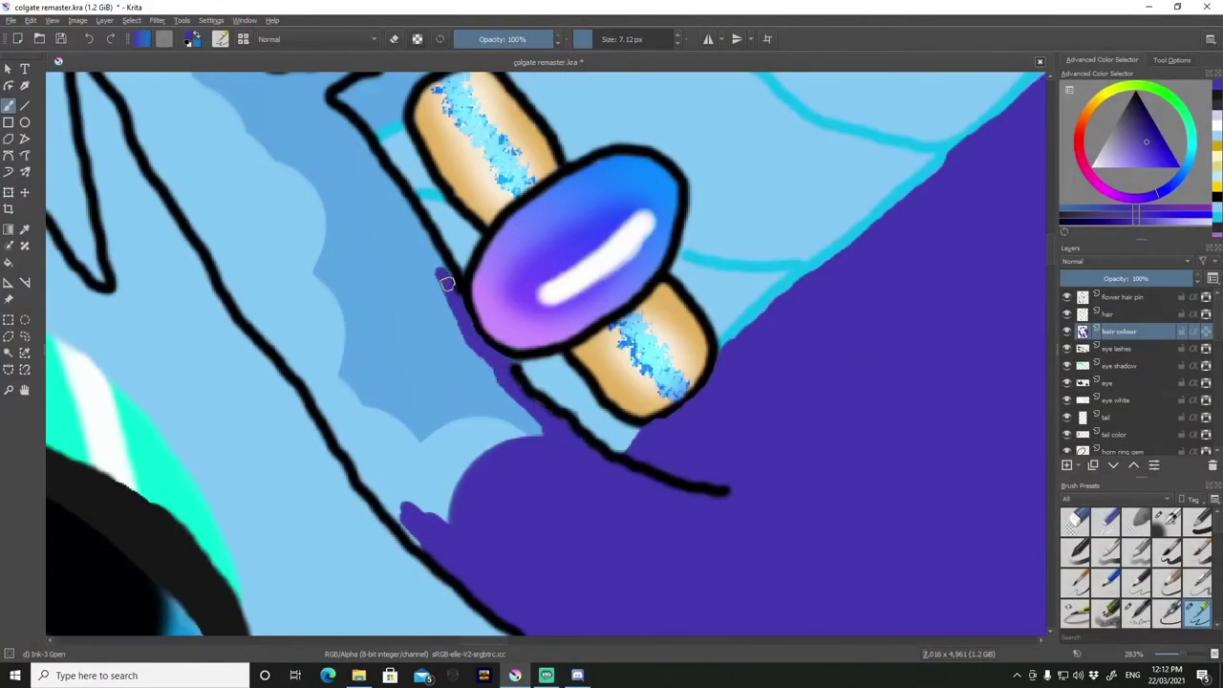
key("minus")
key("bracketright")
left_click_drag(455, 138, 441, 450)
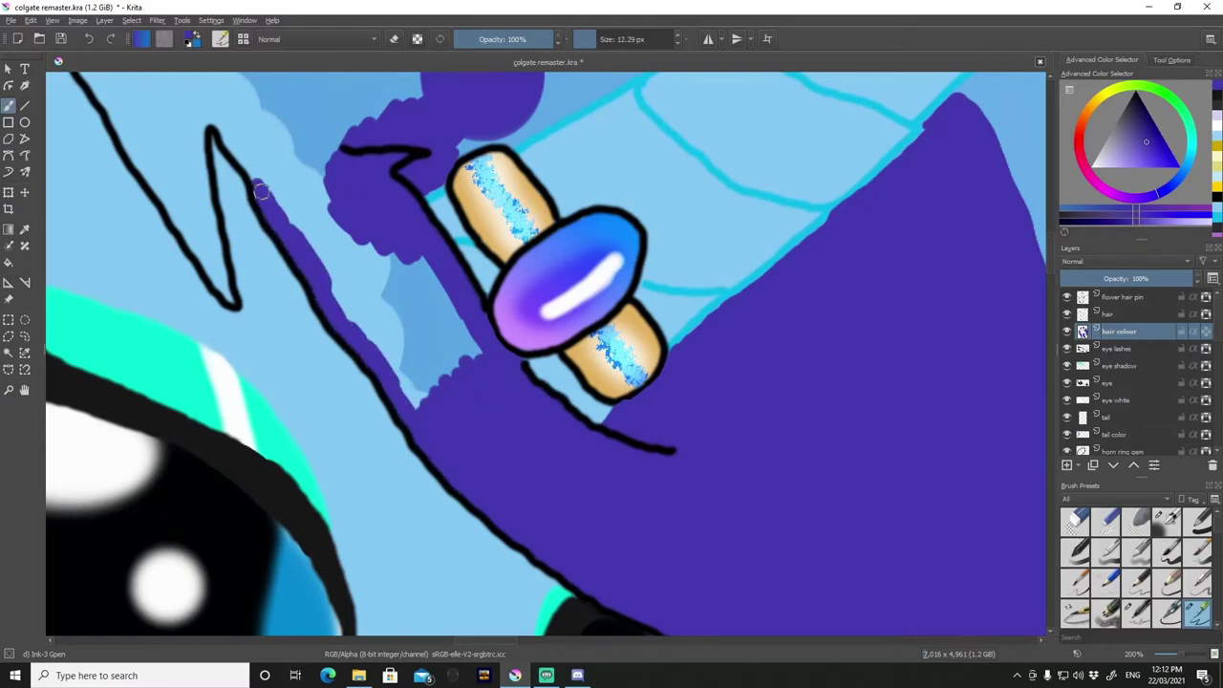
left_click_drag(260, 191, 445, 377)
Fill the upper mane and the light-blue sliver beside the spike with purple.
scroll(445, 376, "down", 2)
scroll(465, 227, "up", 2)
key("e")
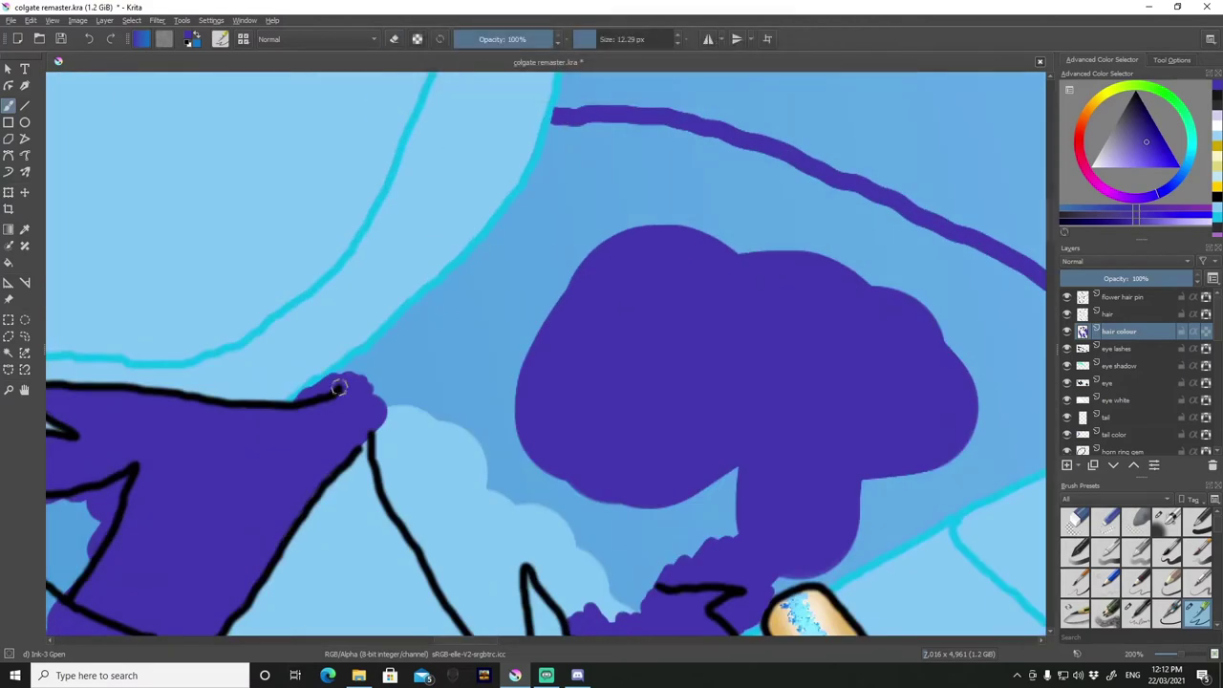
mouse_move(541, 156)
left_mouse_down()
mouse_move(606, 237)
mouse_move(540, 281)
mouse_move(598, 469)
mouse_move(576, 482)
mouse_move(853, 382)
mouse_move(855, 335)
left_mouse_up()
key("minus")
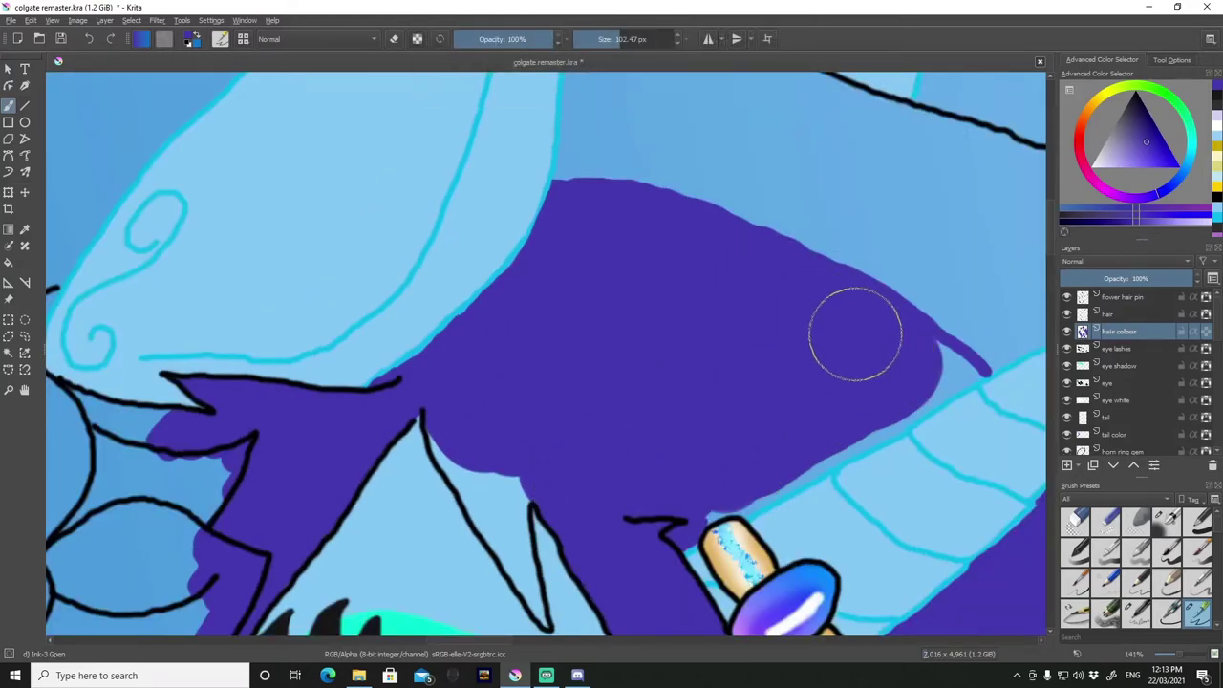
left_click_drag(608, 40, 592, 40)
key("plus")
key("plus")
mouse_move(415, 210)
left_mouse_down()
mouse_move(532, 341)
mouse_move(471, 317)
left_mouse_up()
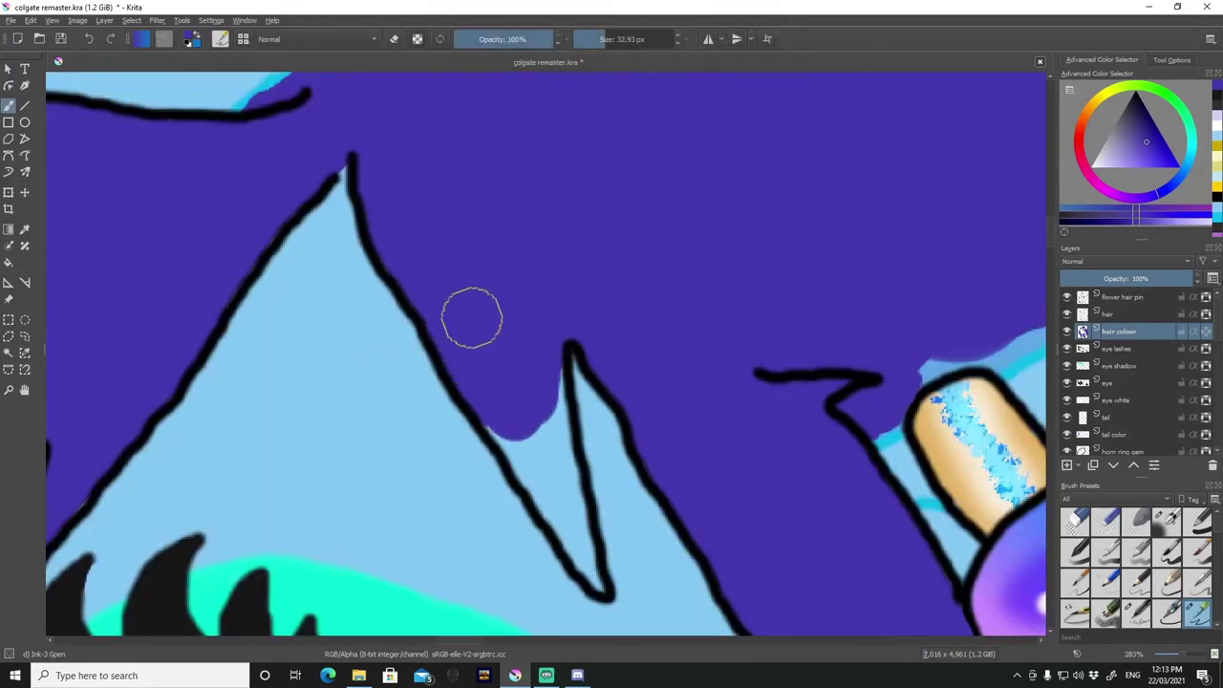
mouse_move(515, 407)
left_mouse_down()
mouse_move(647, 450)
mouse_move(736, 136)
left_mouse_up()
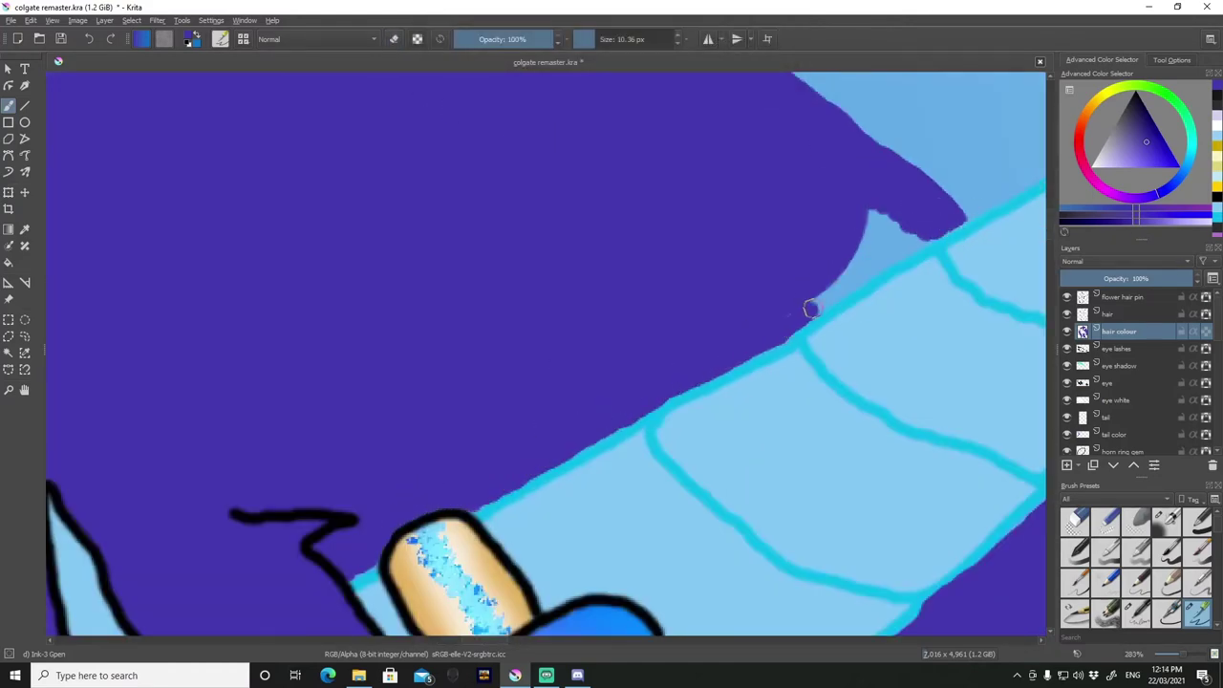
Paint lavender into the upper mane stripes near the ear with the Ink-3 Gpen.
scroll(855, 234, "down", 5)
scroll(535, 306, "up", 5)
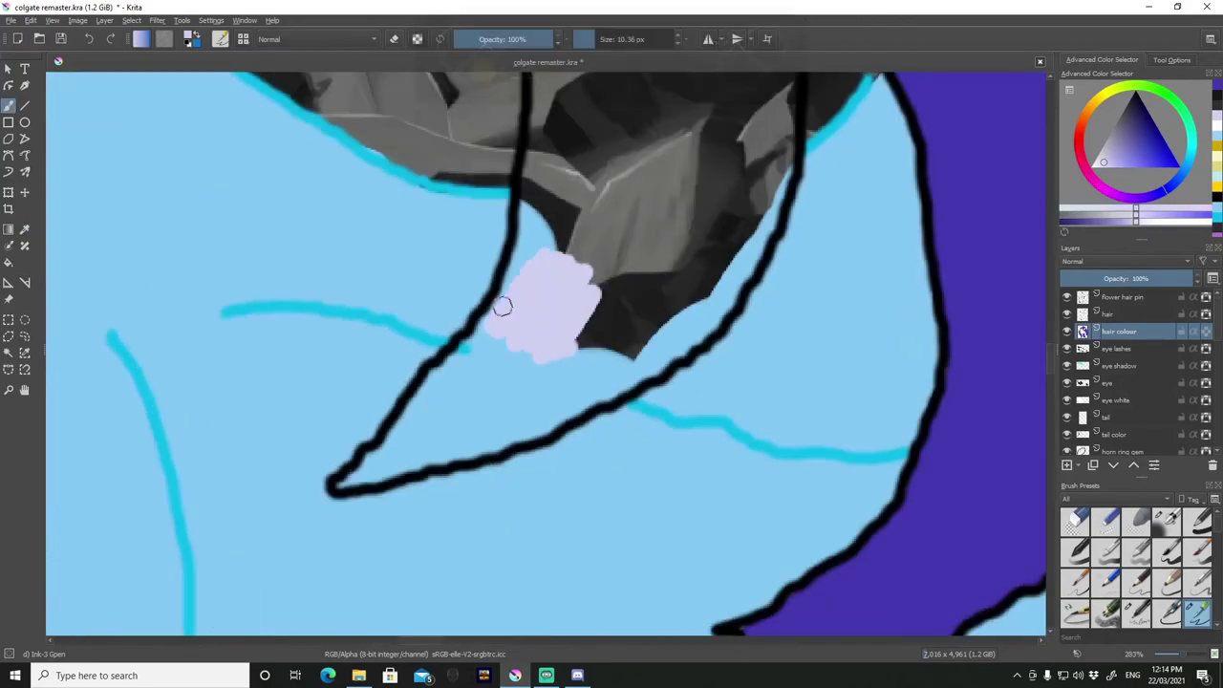
mouse_move(503, 303)
left_mouse_down()
mouse_move(536, 305)
mouse_move(532, 429)
left_mouse_up()
scroll(638, 323, "down", 3)
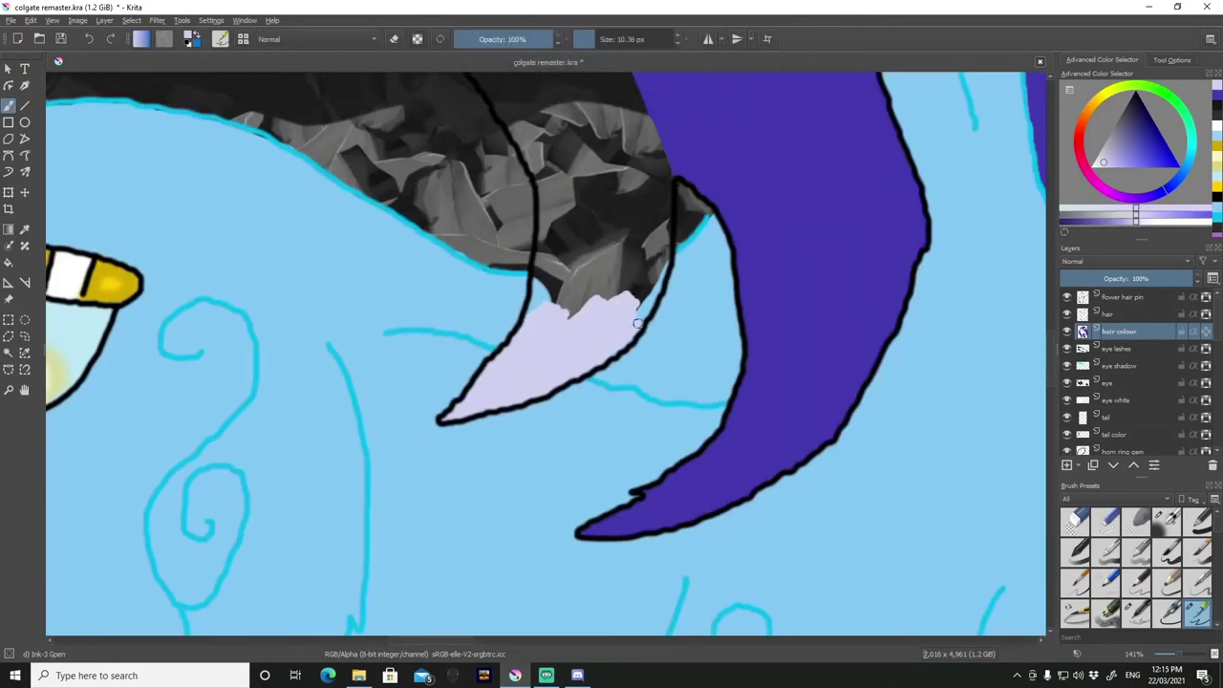
left_click_drag(654, 277, 538, 340)
left_click_drag(581, 168, 630, 210)
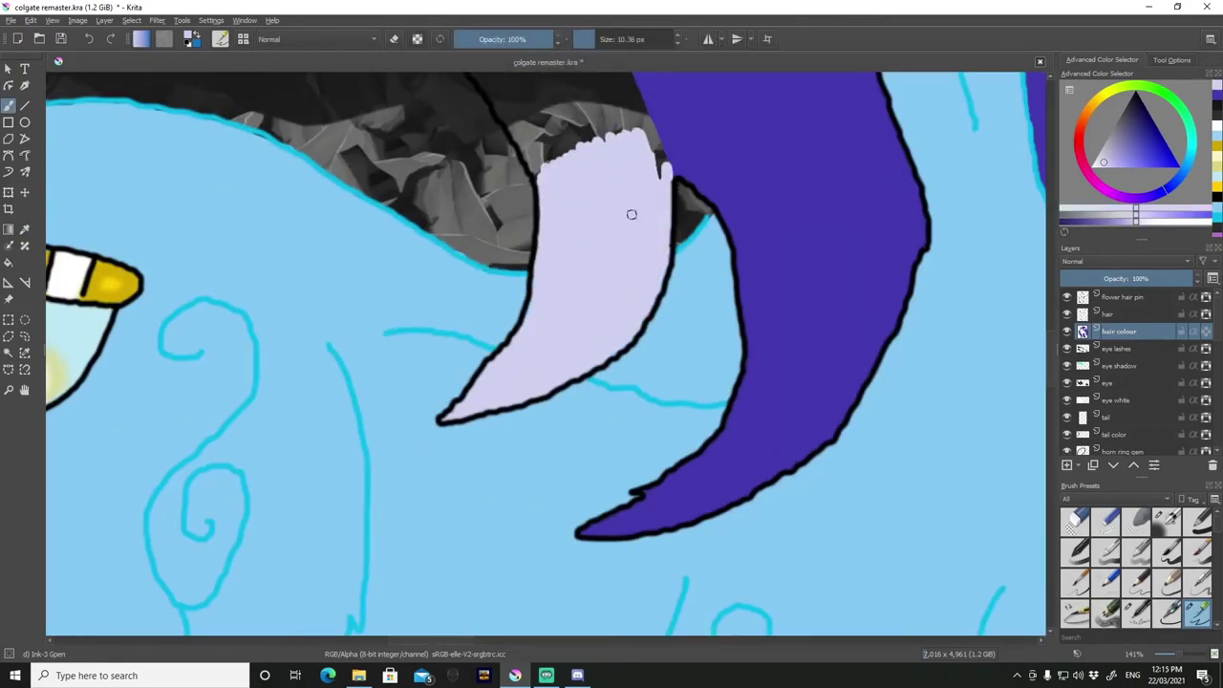
scroll(614, 469, "up", 5)
mouse_move(320, 129)
left_mouse_down()
mouse_move(423, 191)
mouse_move(581, 511)
mouse_move(547, 530)
left_mouse_up()
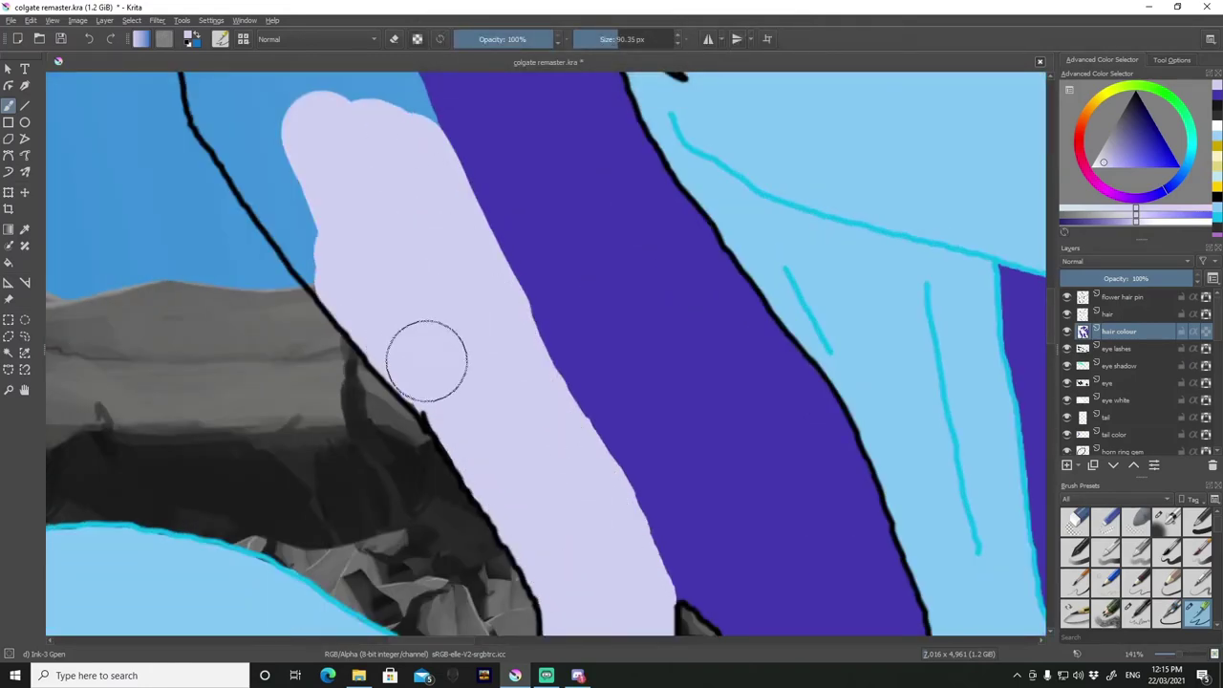
Extend the lavender along the stripe edge beneath the flower and up to the tip.
scroll(427, 359, "down", 1)
mouse_move(491, 264)
left_mouse_down()
mouse_move(491, 339)
mouse_move(396, 319)
mouse_move(449, 473)
left_mouse_up()
scroll(449, 473, "down", 3)
scroll(484, 195, "up", 4)
scroll(485, 195, "up", 2)
left_click_drag(516, 153, 484, 195)
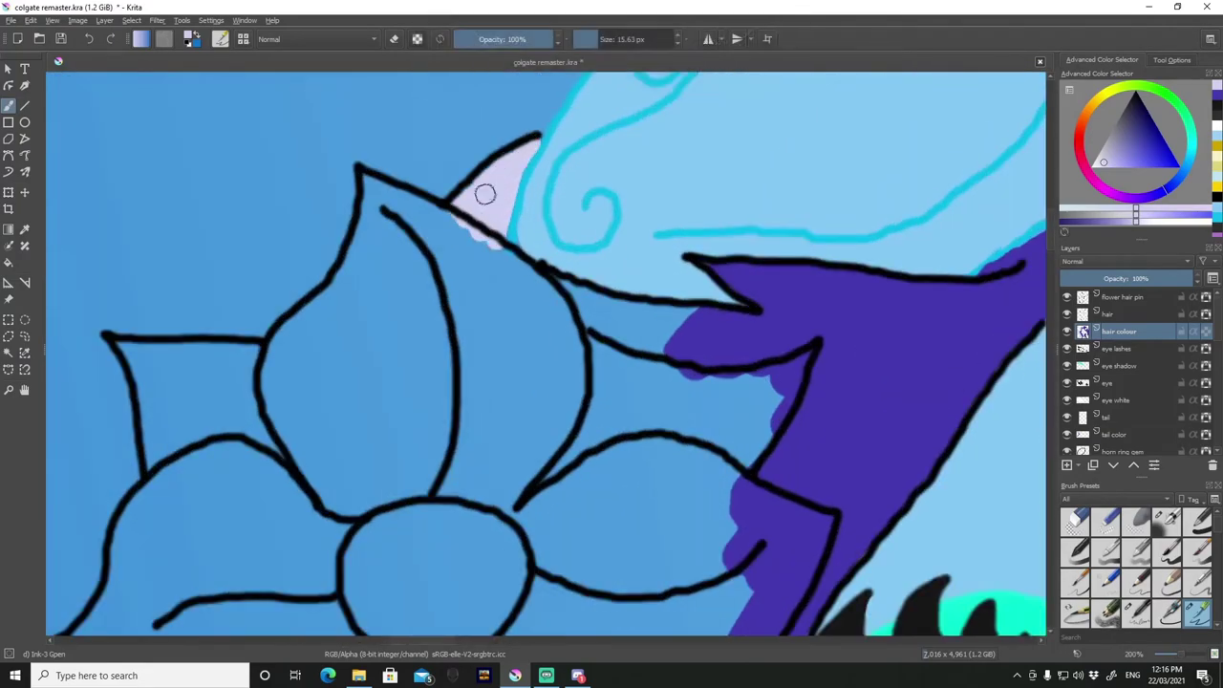
scroll(484, 195, "up", 1)
mouse_move(535, 248)
left_mouse_down()
mouse_move(606, 322)
mouse_move(605, 290)
left_mouse_up()
scroll(606, 289, "up", 2)
left_click_drag(521, 176, 514, 375)
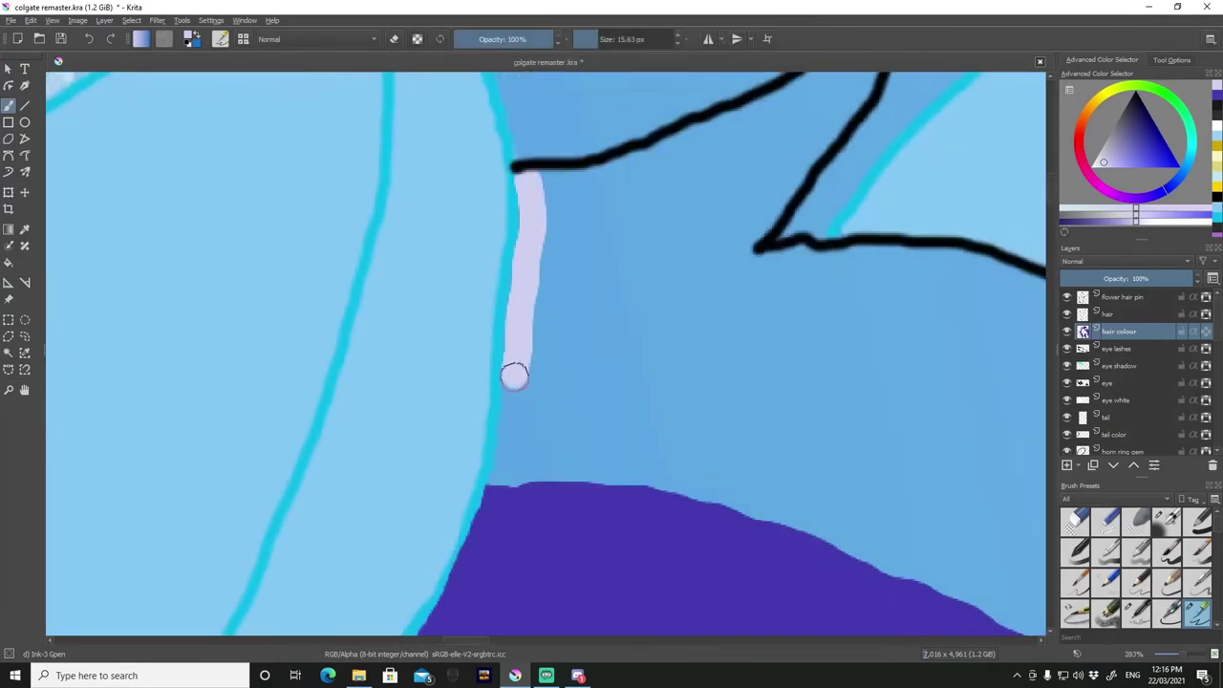
scroll(514, 376, "down", 3)
scroll(519, 273, "up", 3)
scroll(1136, 392, "down", 3)
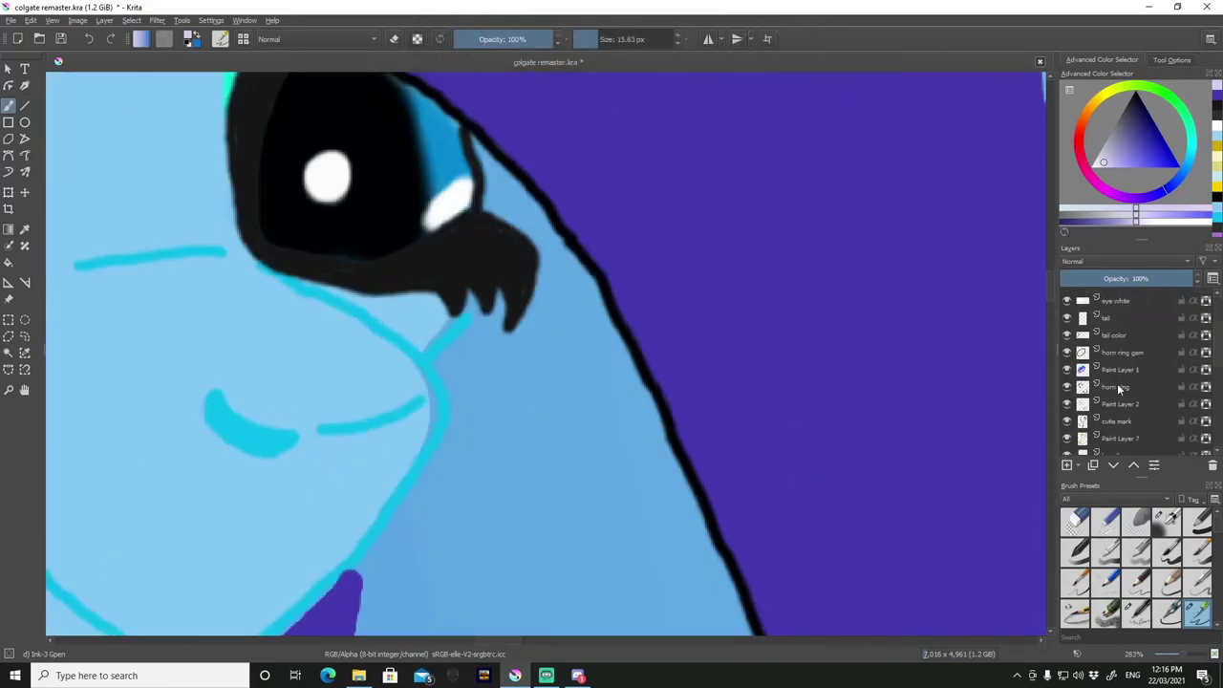
On the hair colour layer, paint thin lavender strokes below and beside the eyelashes.
left_click(59, 139, "ctrl")
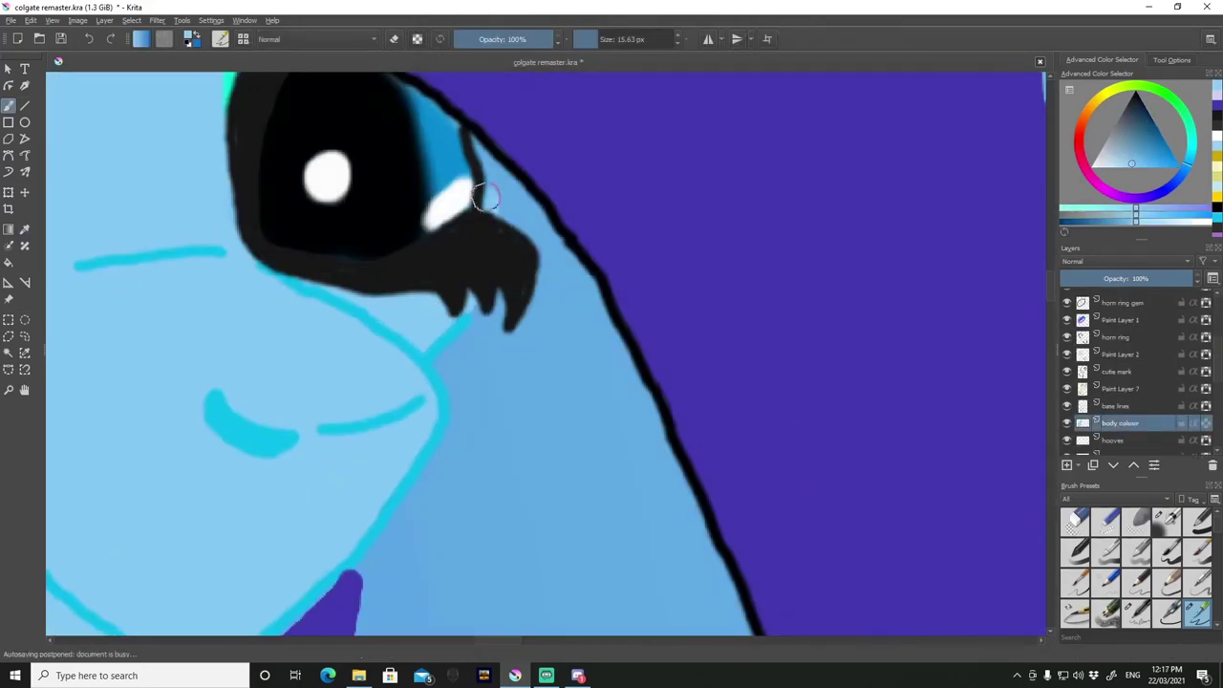
scroll(534, 239, "down", 5)
scroll(1131, 329, "up", 3)
left_click(1131, 330)
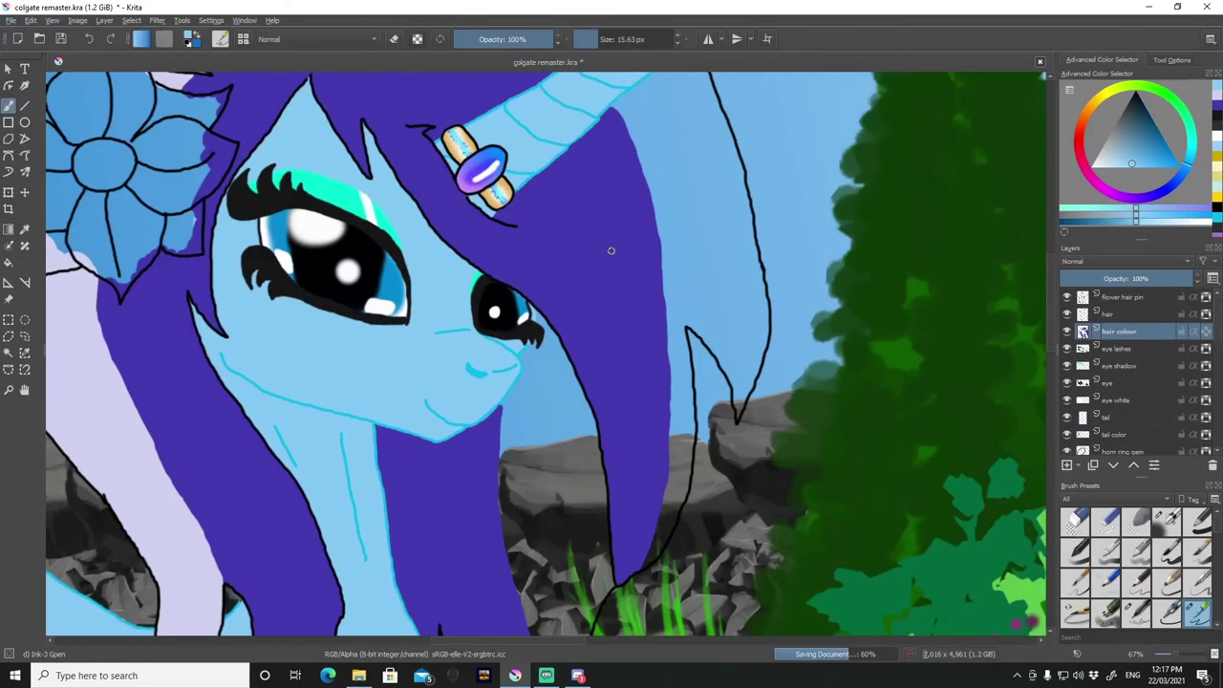
scroll(605, 251, "up", 5)
left_click_drag(477, 196, 425, 248)
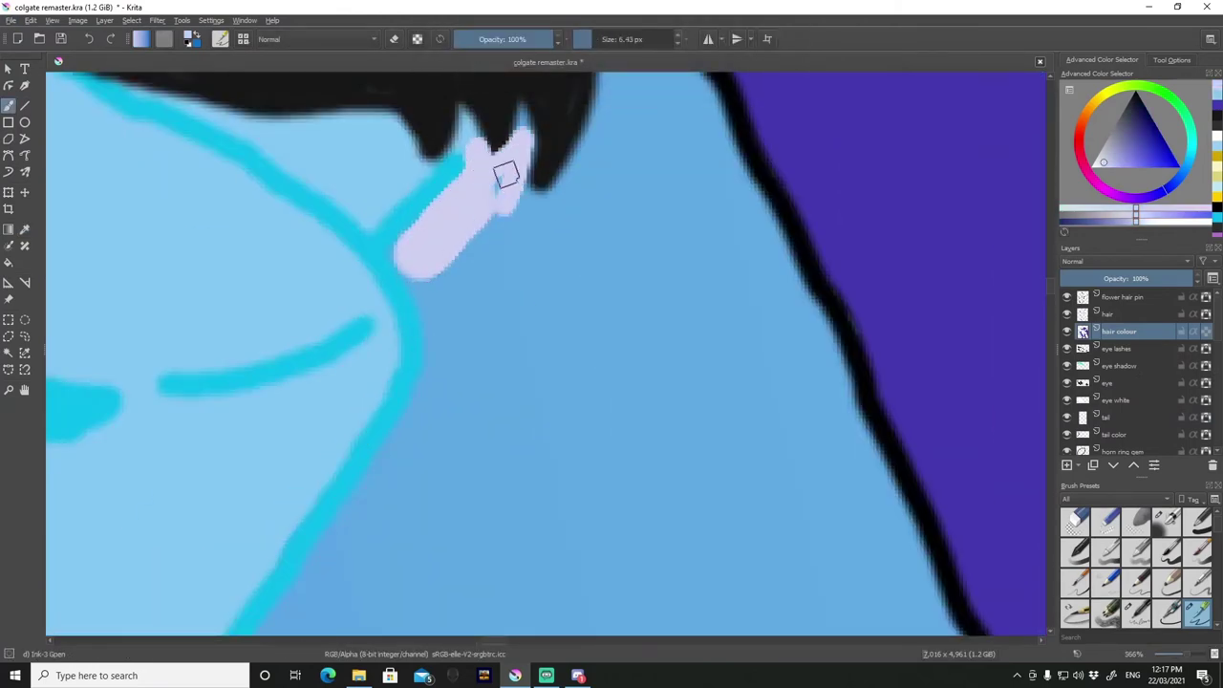
left_click_drag(520, 164, 546, 208)
scroll(551, 248, "up", 1)
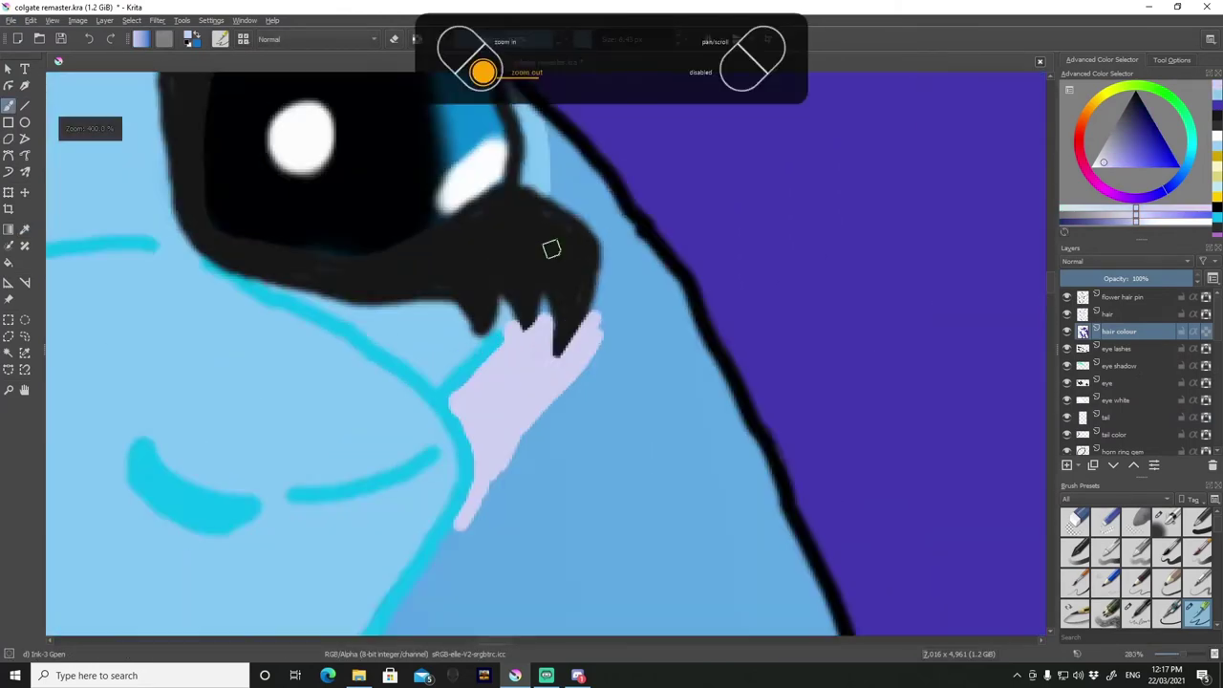
mouse_move(537, 144)
left_mouse_down()
mouse_move(552, 206)
mouse_move(602, 287)
left_mouse_up()
scroll(602, 286, "up", 2)
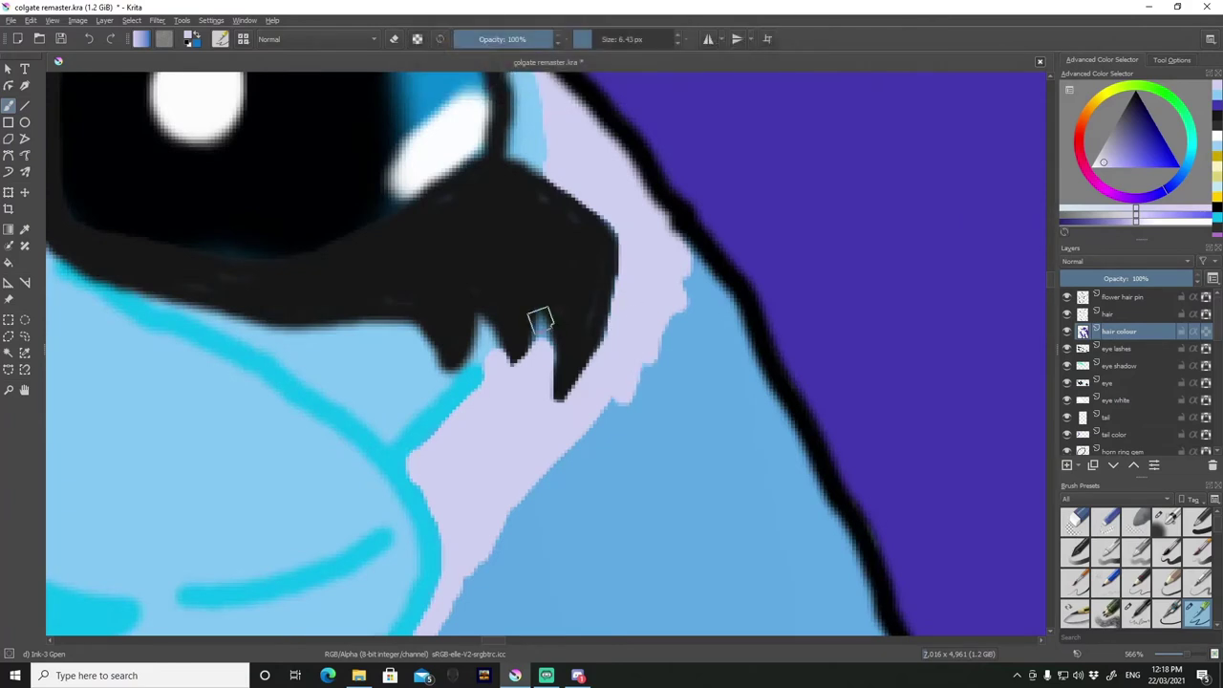
Sample black from the eyelashes, then re-sample lavender and paint beside the lashes.
left_click(1117, 349)
key("p")
left_click(486, 246)
key("b")
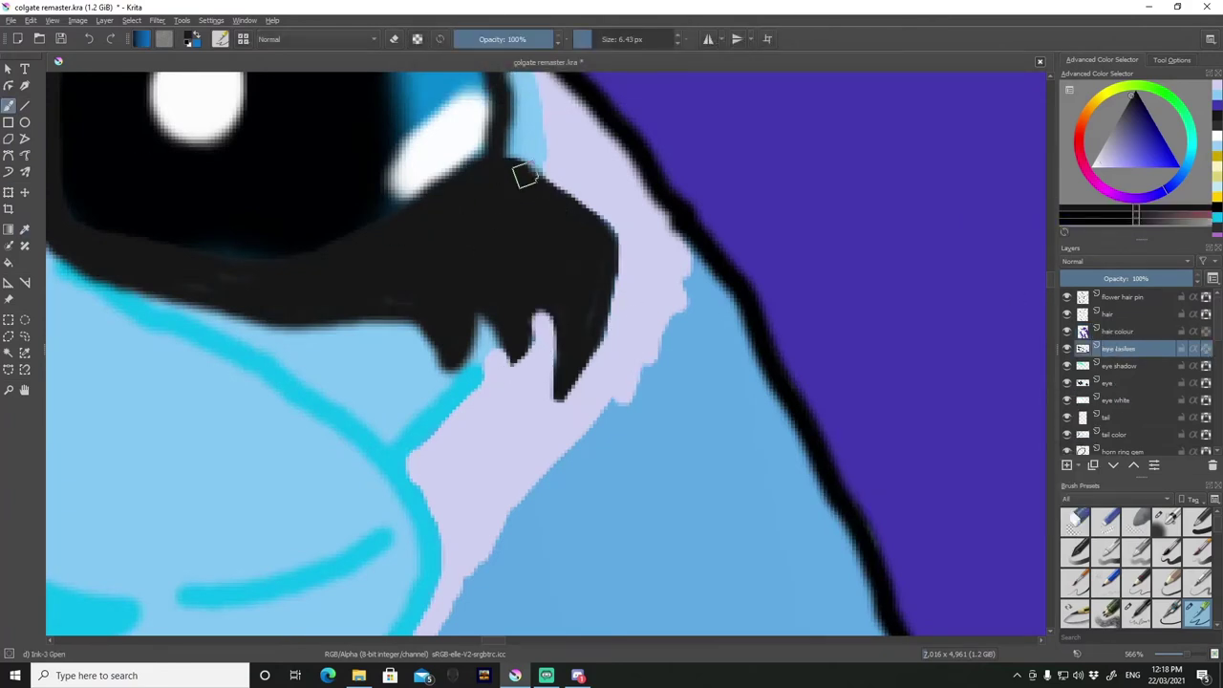
left_click(1118, 331)
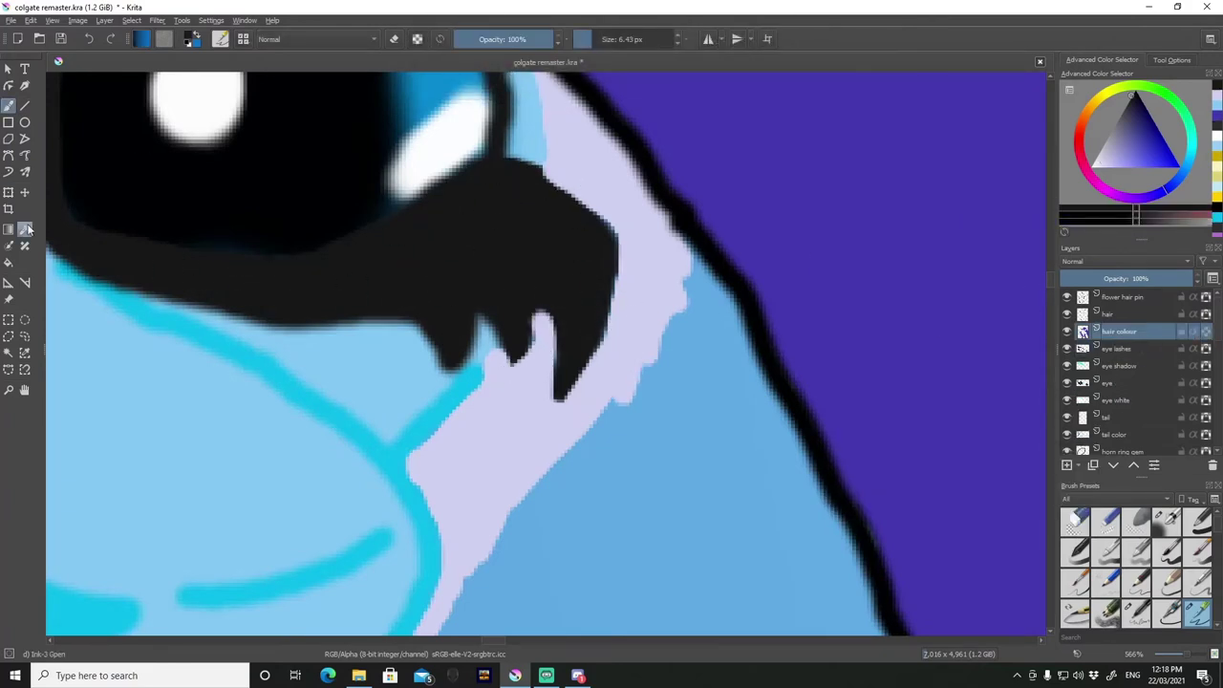
left_click(697, 265, "ctrl")
left_click_drag(696, 265, 726, 382)
Fill the large lower lock with lavender, extending it down along the cheek.
scroll(494, 481, "down", 2)
left_click_drag(531, 361, 506, 396)
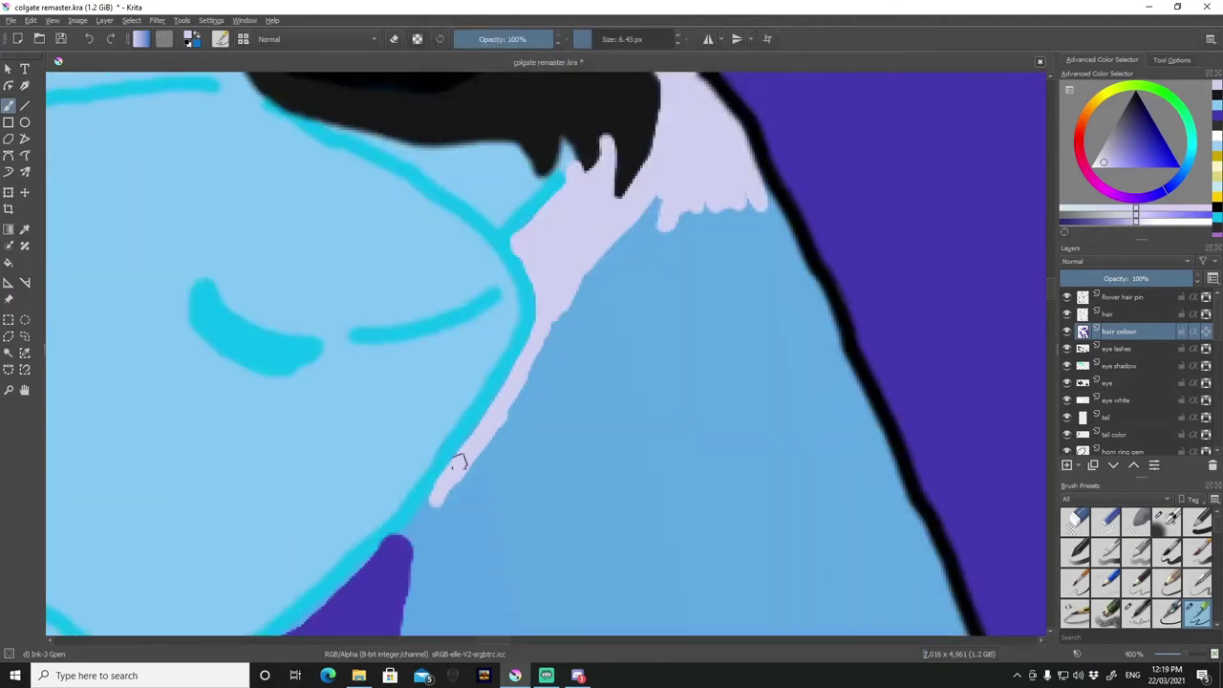
mouse_move(473, 478)
left_mouse_down()
mouse_move(622, 328)
mouse_move(576, 483)
left_mouse_up()
scroll(507, 526, "down", 2)
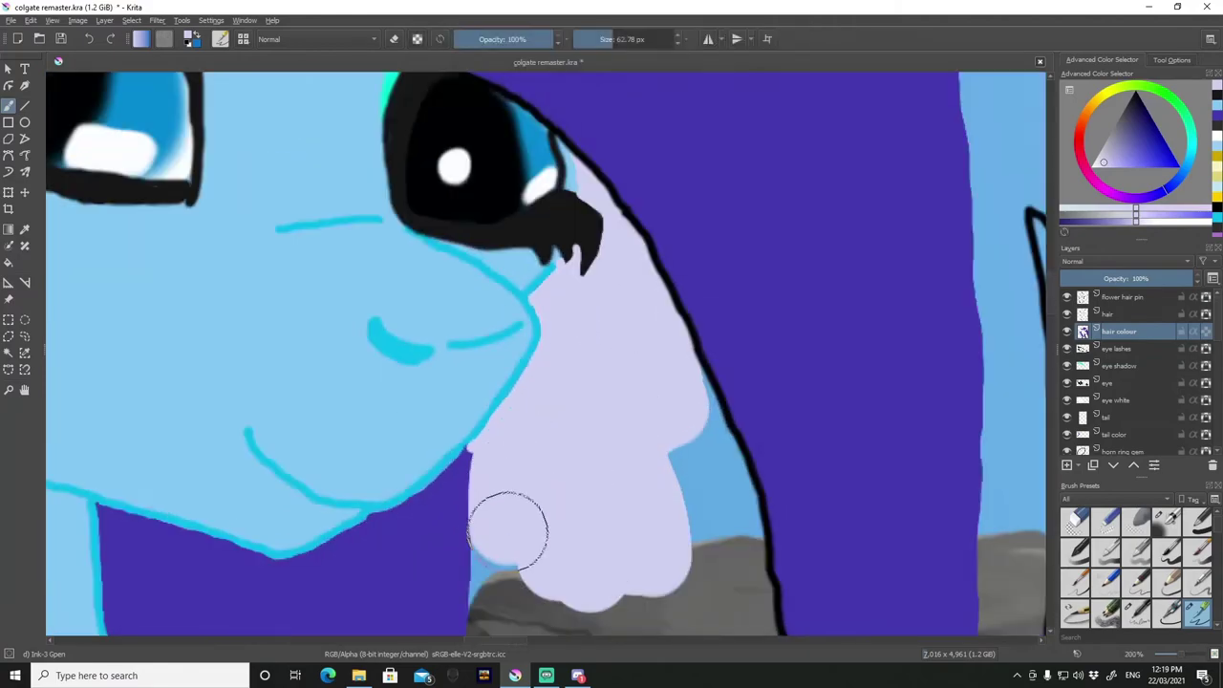
mouse_move(507, 526)
left_mouse_down()
mouse_move(674, 398)
mouse_move(715, 513)
left_mouse_up()
scroll(715, 513, "down", 10)
scroll(464, 98, "up", 8)
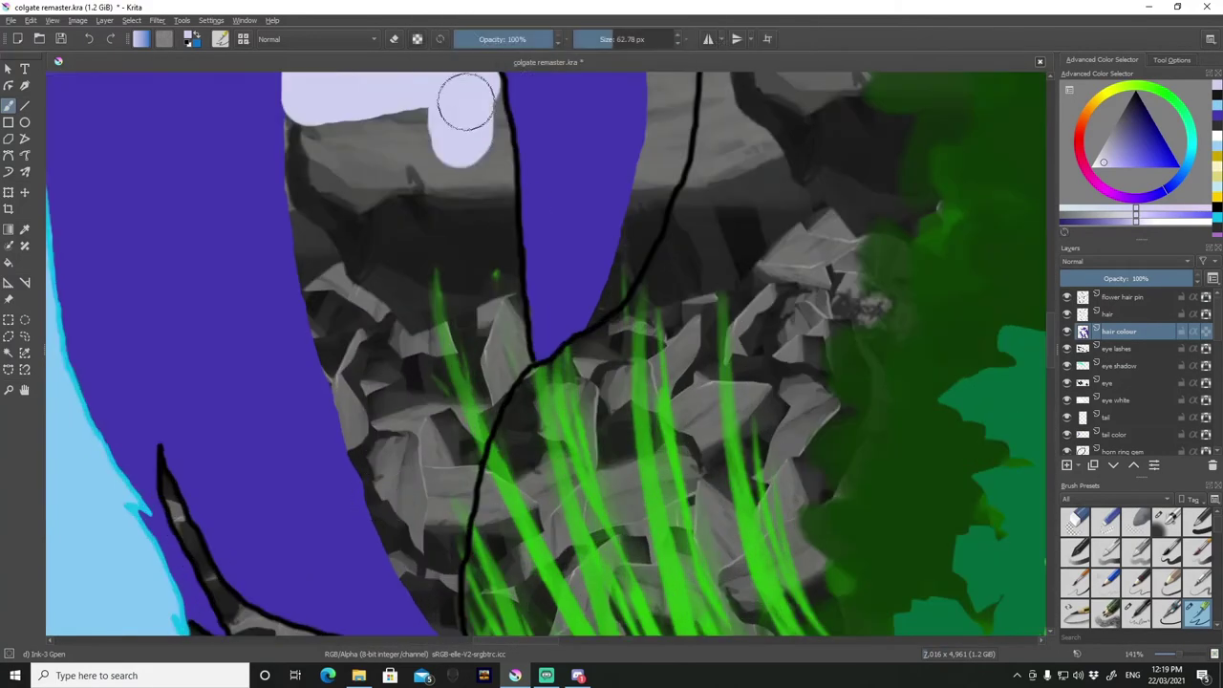
mouse_move(465, 98)
left_mouse_down()
mouse_move(319, 114)
mouse_move(341, 382)
mouse_move(485, 219)
mouse_move(470, 402)
left_mouse_up()
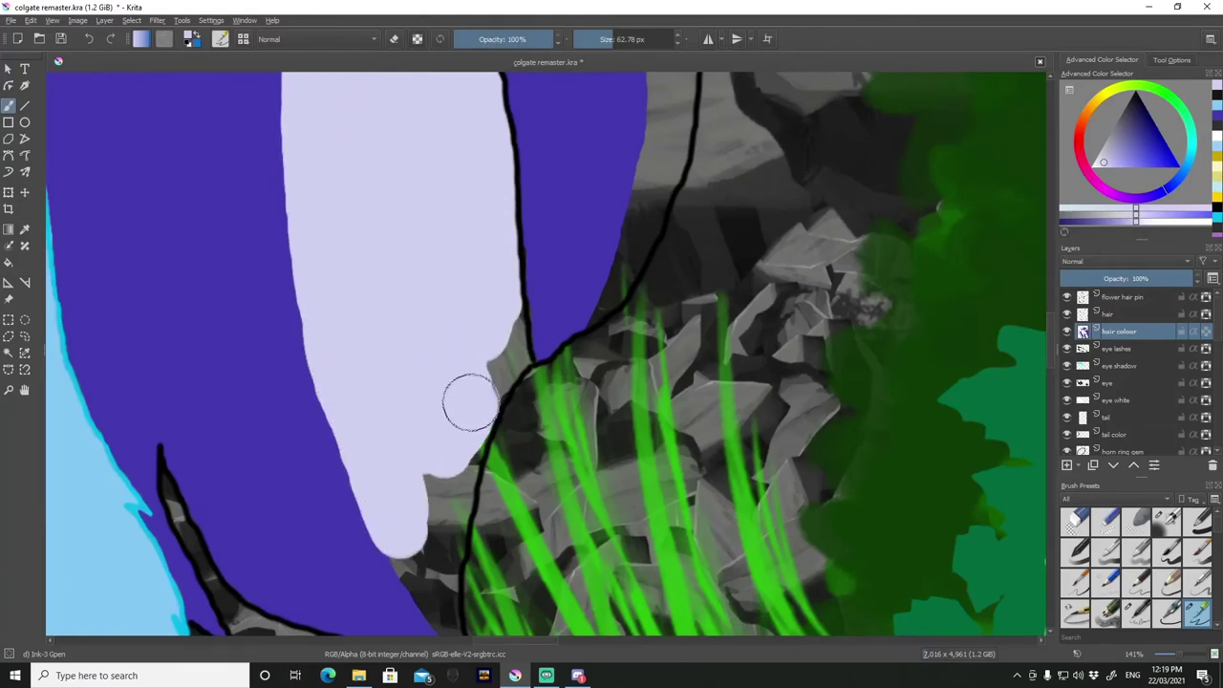
Paint lavender along the mane's edges up to the black outline.
scroll(498, 322, "up", 3)
left_click_drag(497, 481, 473, 346)
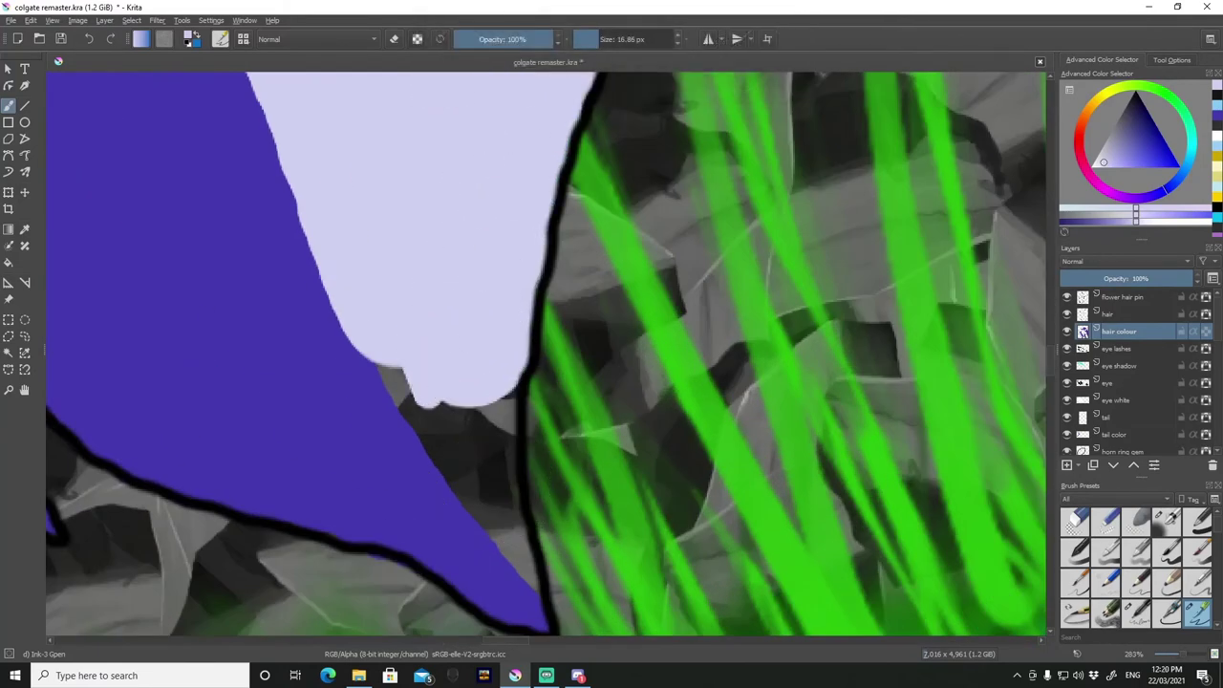
mouse_move(439, 392)
left_mouse_down()
mouse_move(450, 469)
mouse_move(459, 360)
mouse_move(488, 371)
left_mouse_up()
scroll(488, 372, "down", 10)
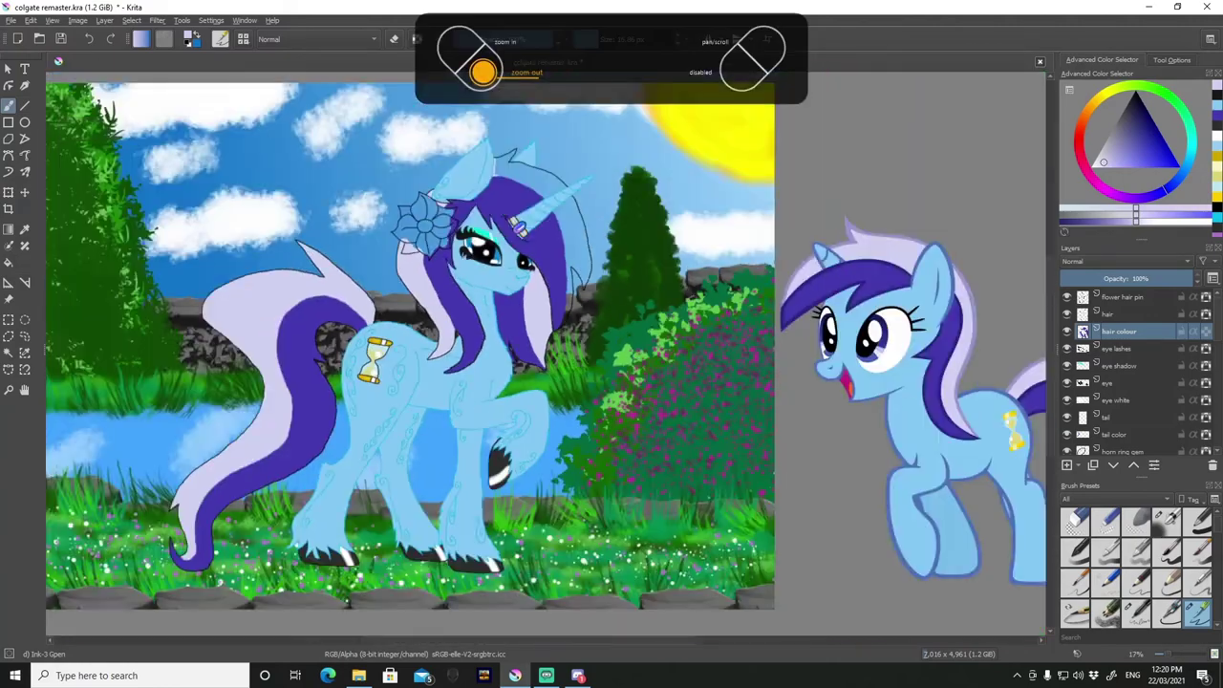
scroll(505, 565, "up", 10)
mouse_move(506, 565)
left_mouse_down()
mouse_move(633, 383)
mouse_move(554, 494)
mouse_move(587, 420)
left_mouse_up()
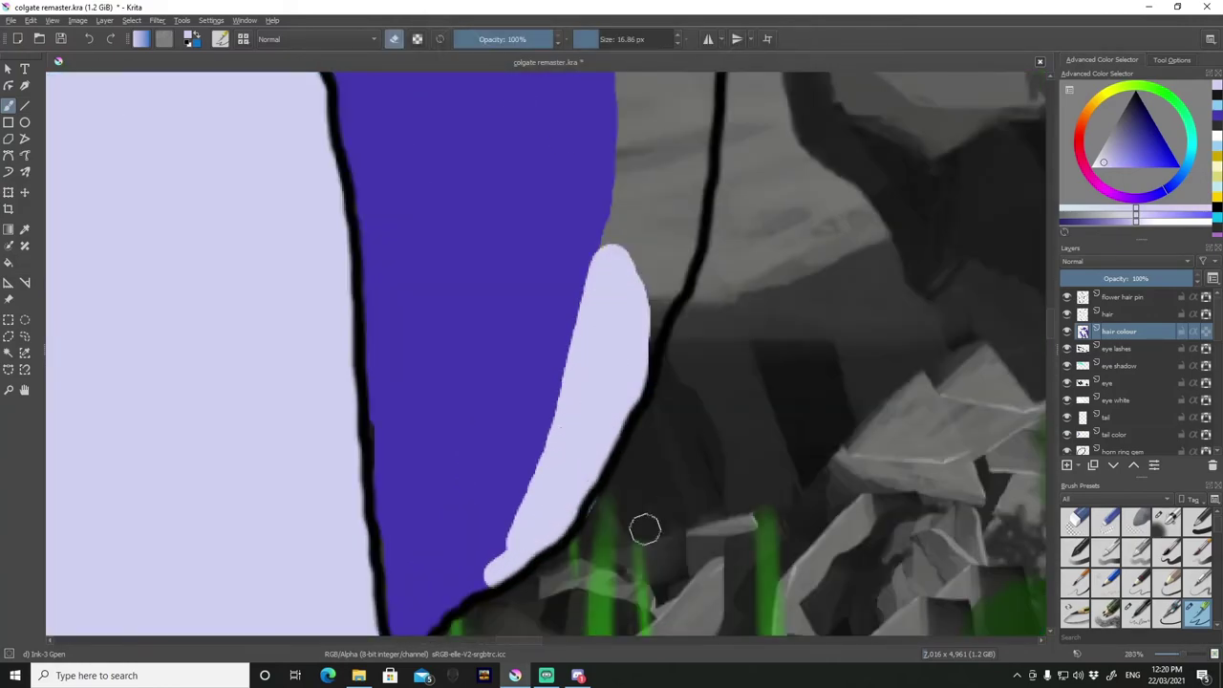
mouse_move(644, 528)
left_mouse_down()
mouse_move(606, 245)
mouse_move(680, 240)
left_mouse_up()
scroll(637, 488, "down", 2)
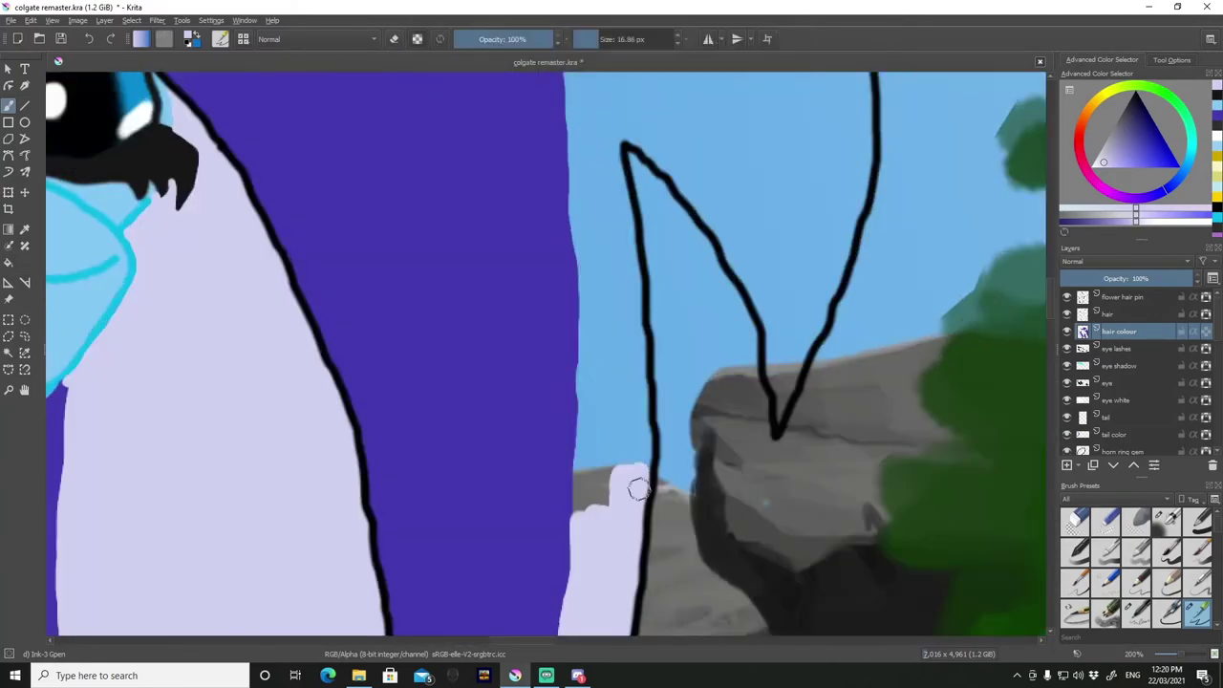
mouse_move(637, 488)
left_mouse_down()
mouse_move(579, 480)
mouse_move(605, 156)
mouse_move(628, 458)
left_mouse_up()
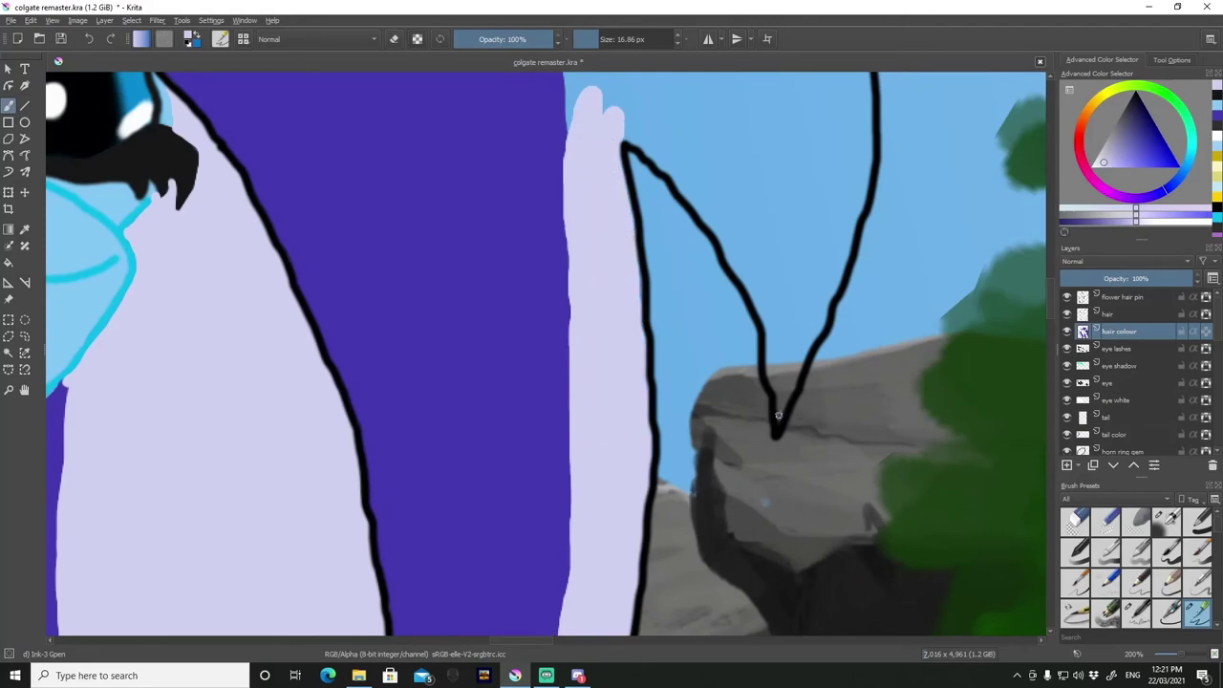
Fill the triangular hair area and give the hair top a wavy lavender edge.
mouse_move(818, 309)
left_mouse_down()
mouse_move(758, 295)
mouse_move(854, 175)
mouse_move(708, 171)
left_mouse_up()
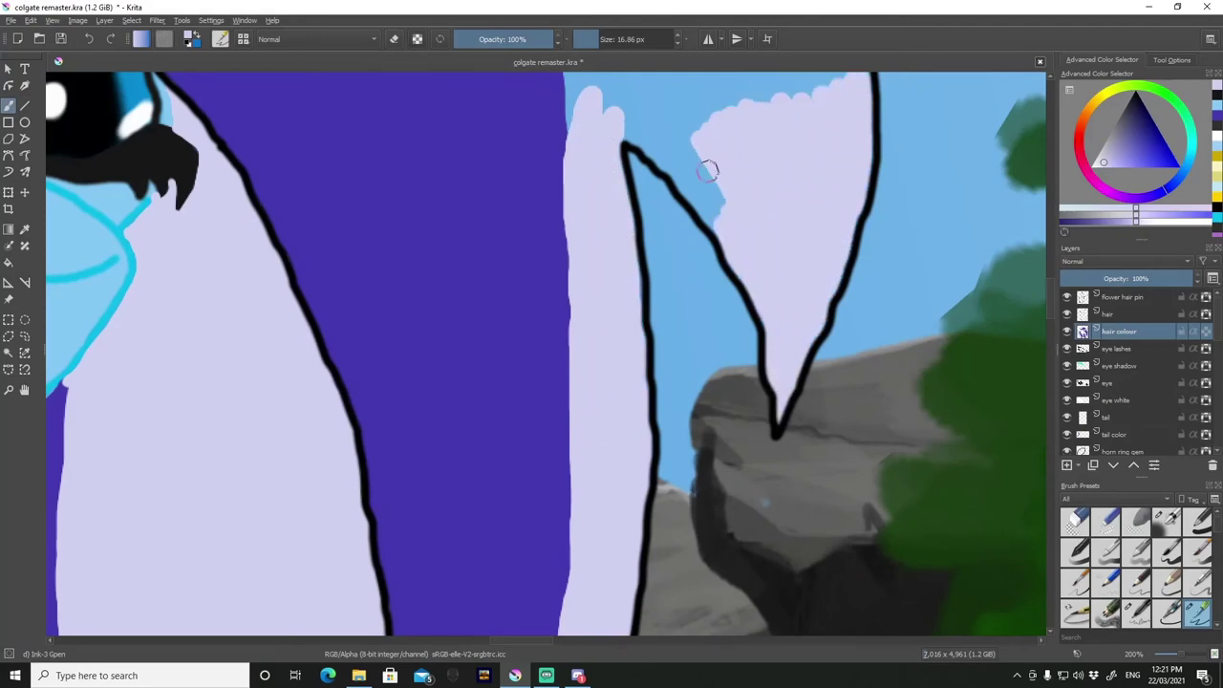
scroll(605, 119, "down", 1)
mouse_move(423, 95)
left_mouse_down()
mouse_move(469, 257)
mouse_move(559, 343)
mouse_move(675, 346)
mouse_move(500, 233)
mouse_move(494, 201)
mouse_move(652, 248)
left_mouse_up()
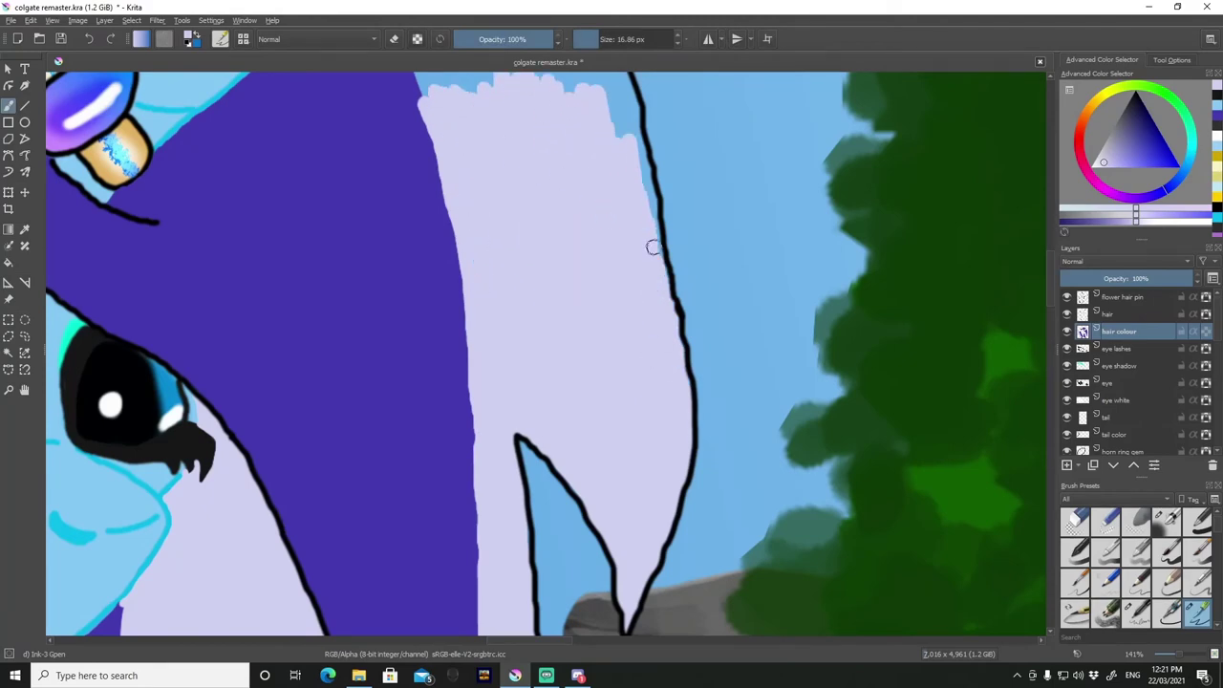
left_click_drag(586, 78, 634, 279)
mouse_move(568, 363)
left_mouse_down()
mouse_move(682, 302)
mouse_move(565, 316)
mouse_move(429, 208)
left_mouse_up()
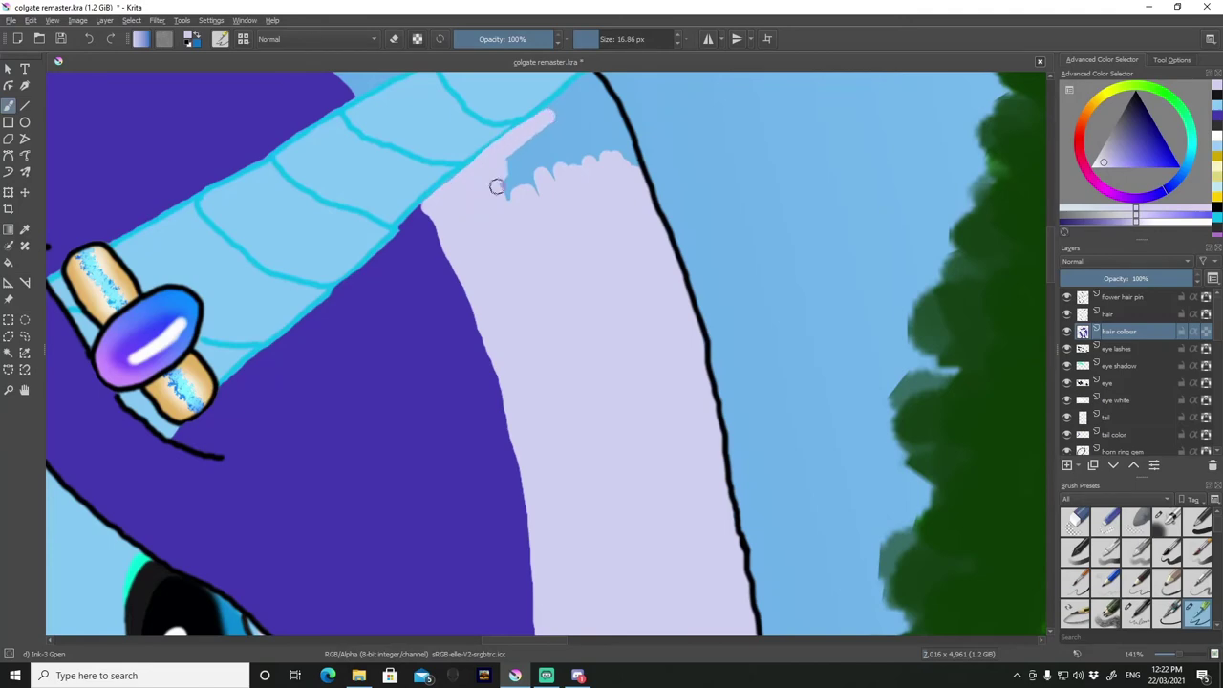
scroll(616, 146, "down", 3)
scroll(830, 560, "up", 5)
Fill the top notch, pointed tip and remaining blue gaps with lavender up to the outlines.
left_click_drag(659, 191, 560, 392)
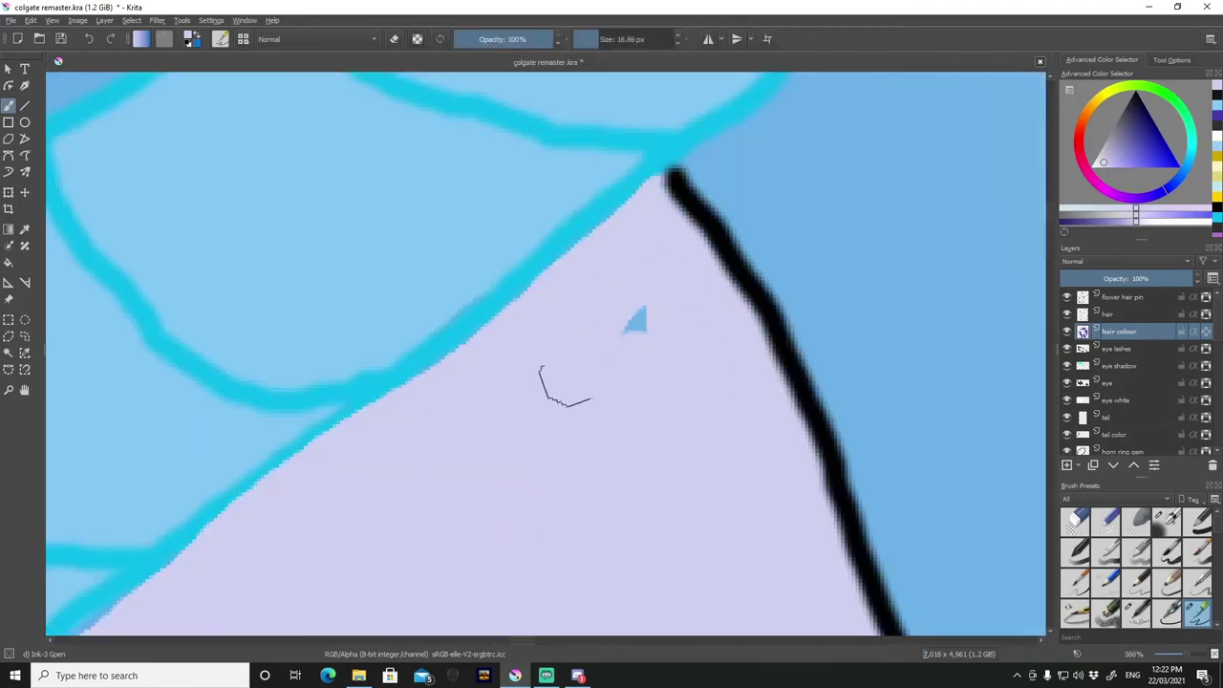
scroll(496, 372, "up", 2)
mouse_move(395, 314)
left_mouse_down()
mouse_move(658, 186)
mouse_move(622, 276)
mouse_move(459, 327)
mouse_move(401, 519)
mouse_move(583, 614)
left_mouse_up()
scroll(565, 414, "down", 4)
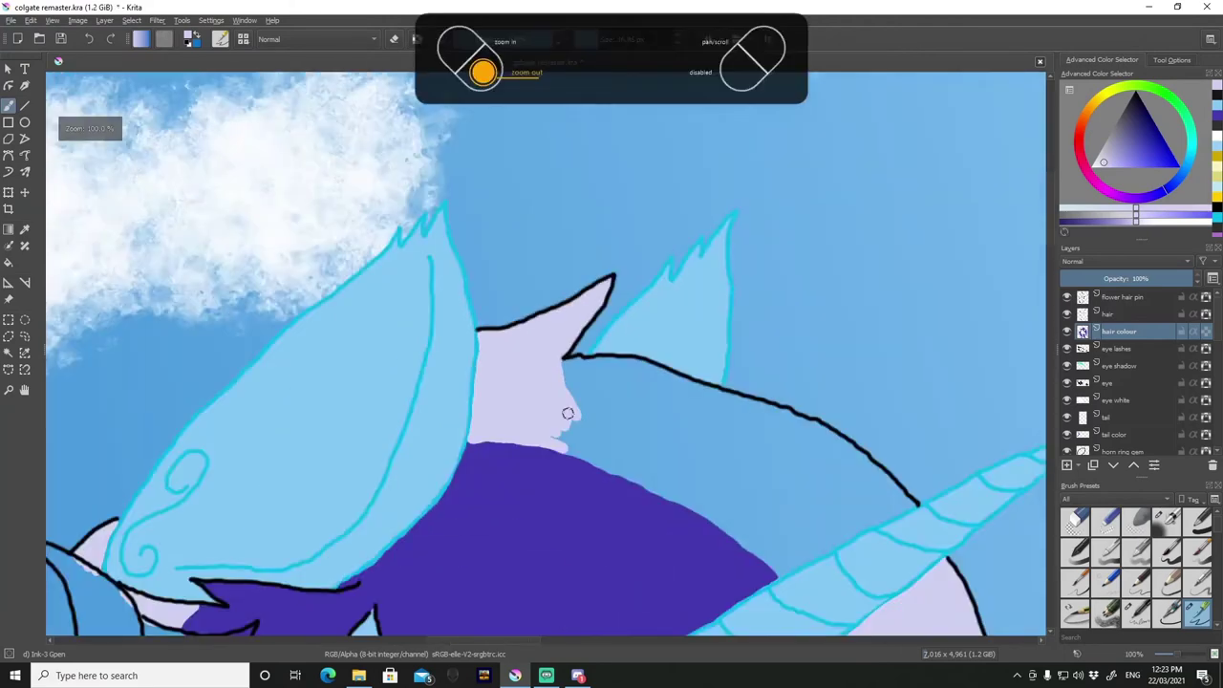
scroll(487, 417, "up", 1)
mouse_move(582, 425)
left_mouse_down()
mouse_move(526, 418)
mouse_move(494, 295)
mouse_move(639, 354)
mouse_move(674, 489)
mouse_move(546, 297)
left_mouse_up()
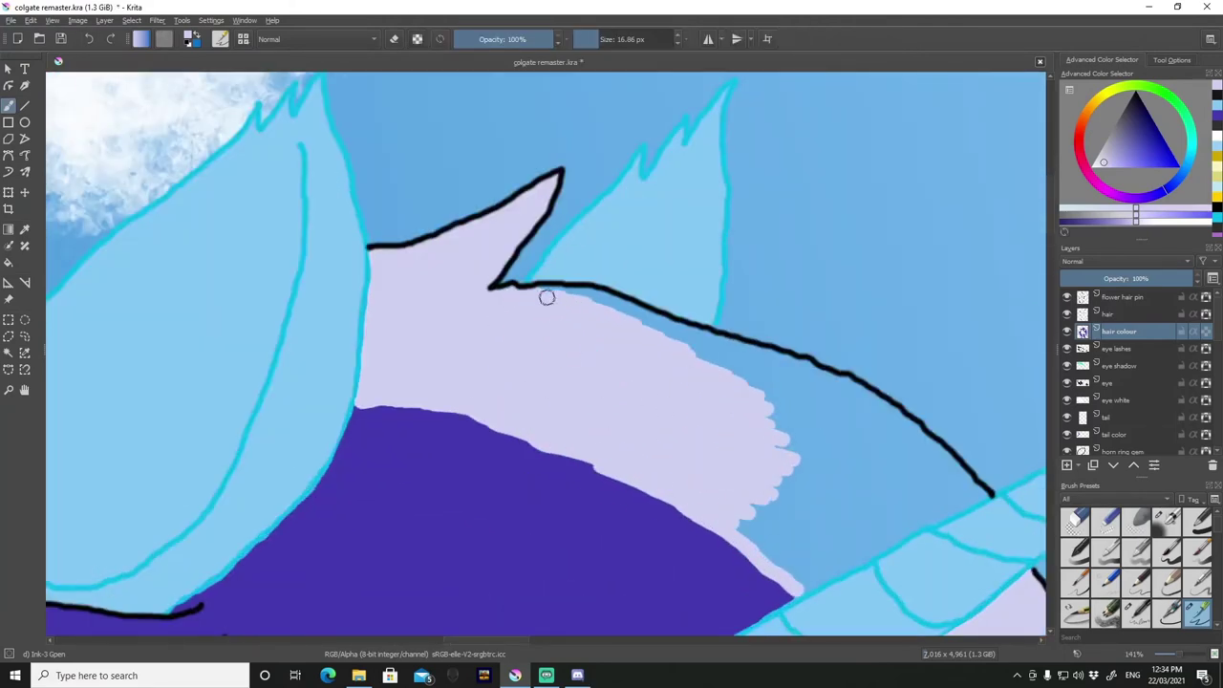
scroll(649, 446, "up", 2, "ctrl")
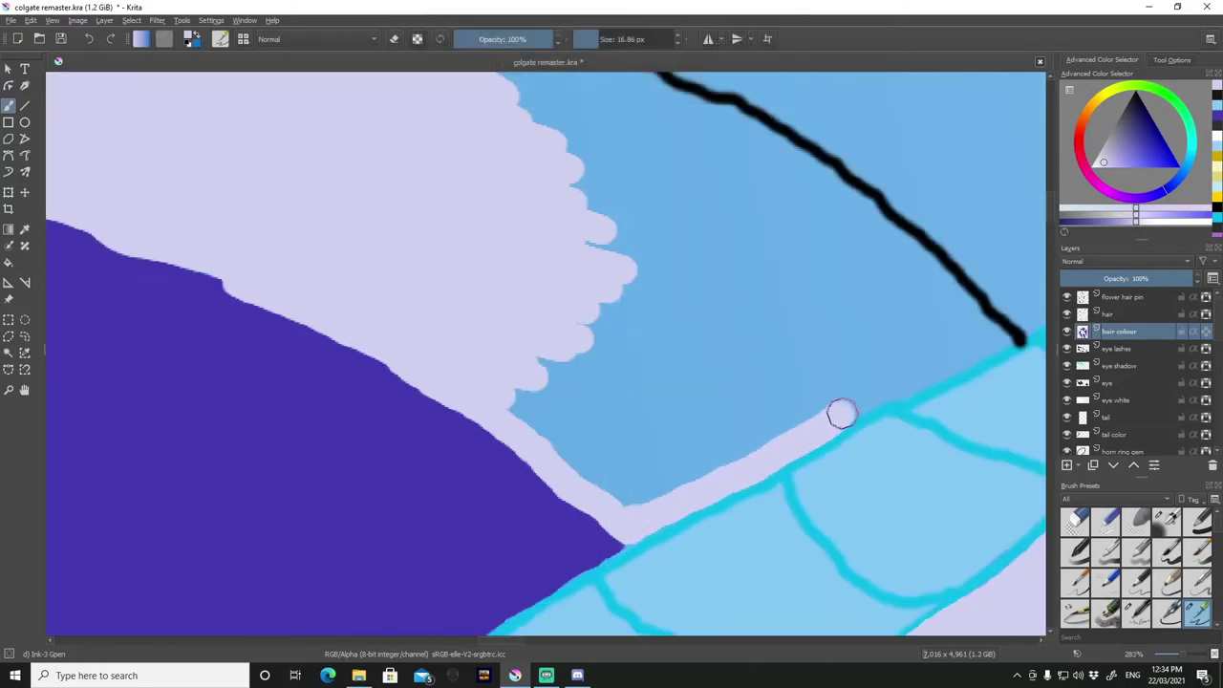
mouse_move(984, 331)
left_mouse_down()
mouse_move(560, 410)
mouse_move(622, 445)
mouse_move(896, 231)
left_mouse_up()
scroll(896, 231, "down", 3, "ctrl")
scroll(643, 328, "up", 3, "ctrl")
mouse_move(286, 162)
left_mouse_down()
mouse_move(417, 331)
mouse_move(494, 232)
mouse_move(600, 286)
left_mouse_up()
scroll(641, 376, "down", 5, "ctrl")
Airbrush dark purple along the lavender/purple stripe borders with the soft airbrush.
key("/")
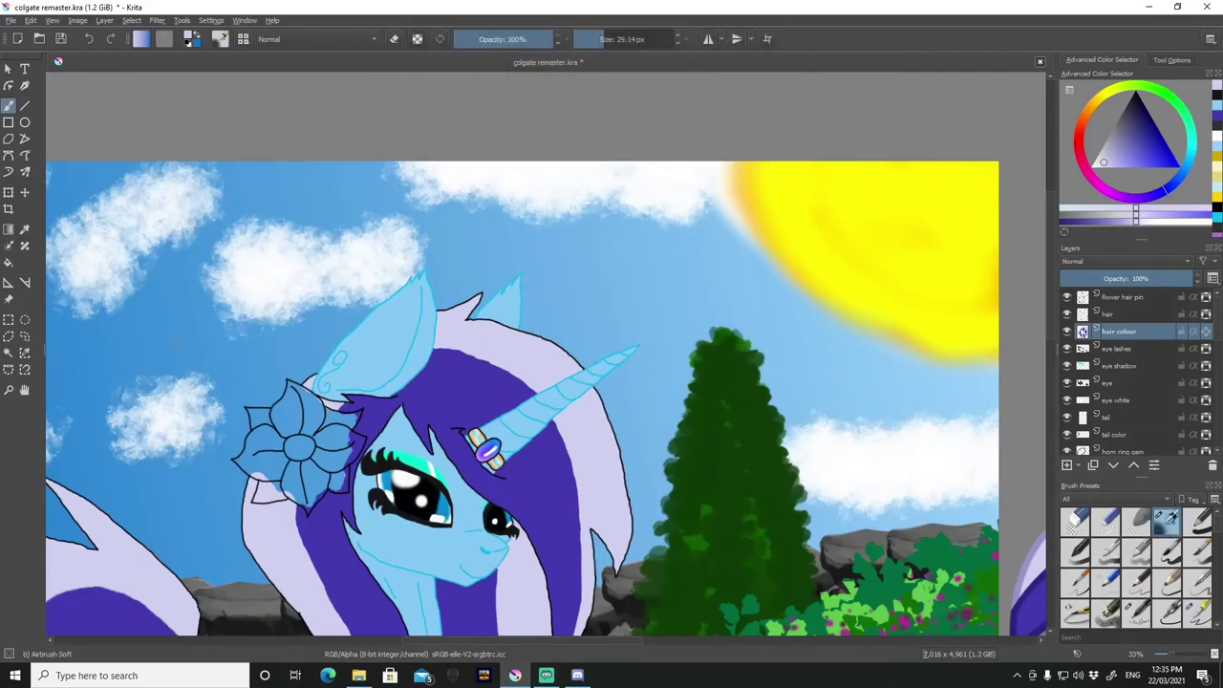
left_click(449, 401, "ctrl")
scroll(516, 363, "down", 2, "ctrl")
scroll(516, 353, "up", 6, "ctrl")
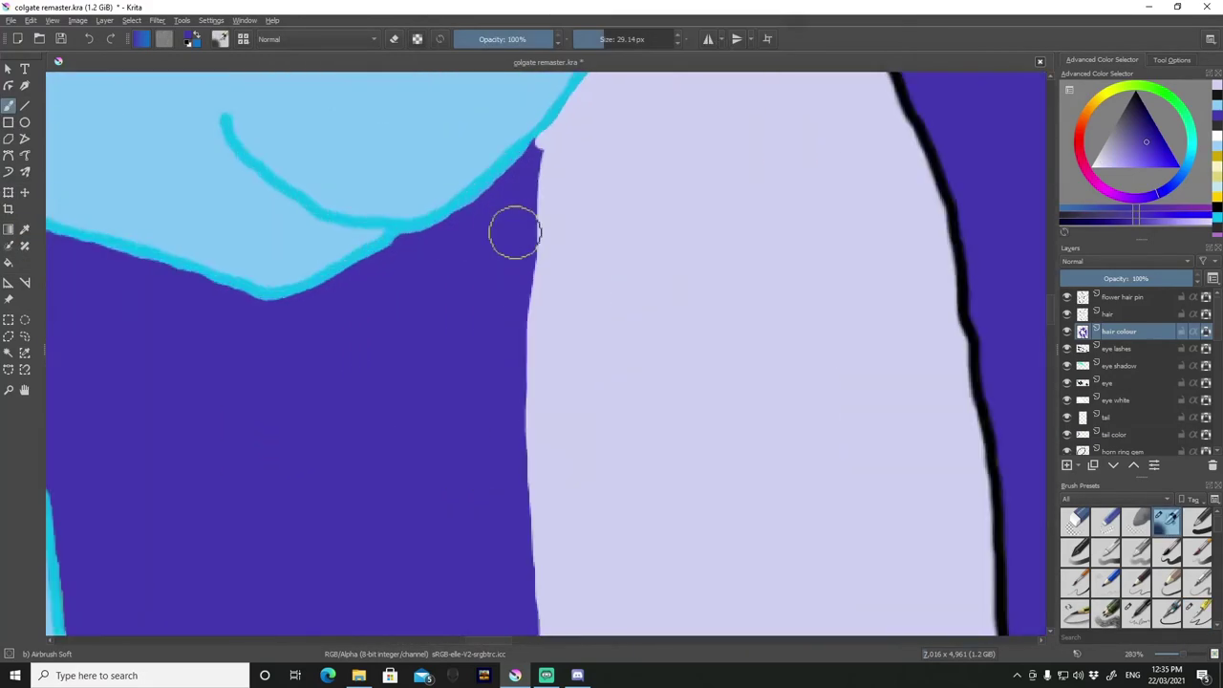
left_click_drag(550, 144, 533, 382)
scroll(540, 286, "down", 2)
scroll(576, 382, "down", 2)
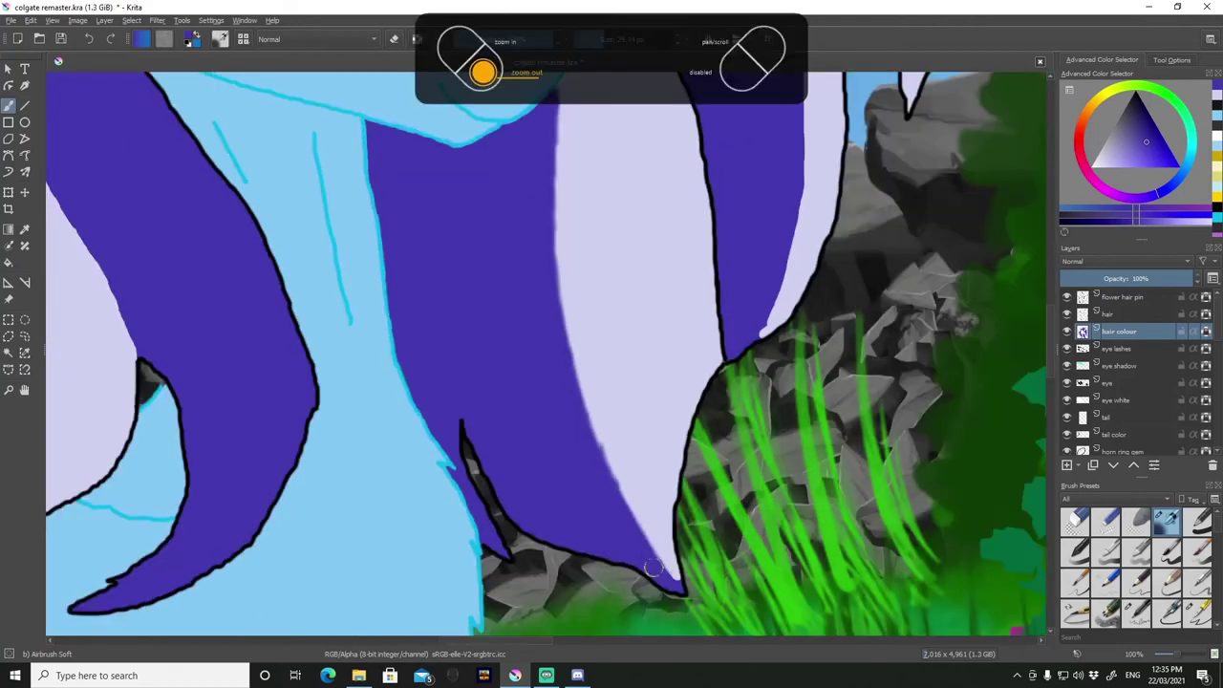
scroll(545, 344, "down", 1)
scroll(545, 344, "up", 2)
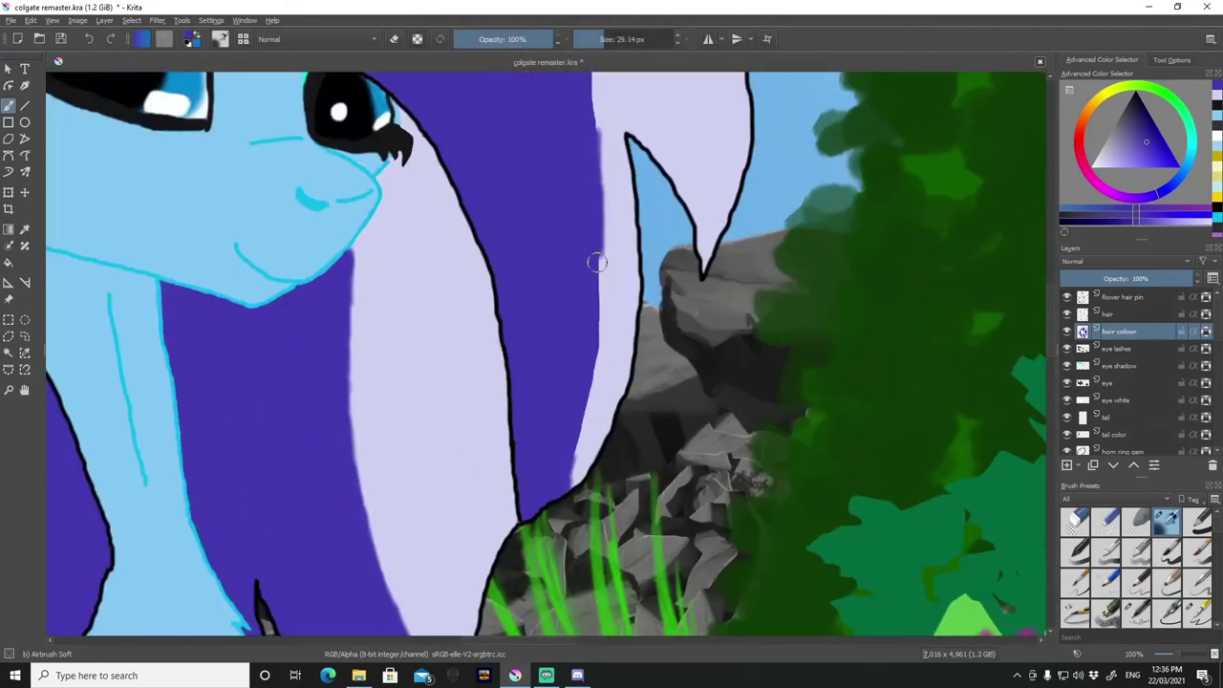
scroll(579, 423, "down", 1)
scroll(540, 258, "up", 1)
left_click_drag(520, 149, 567, 268)
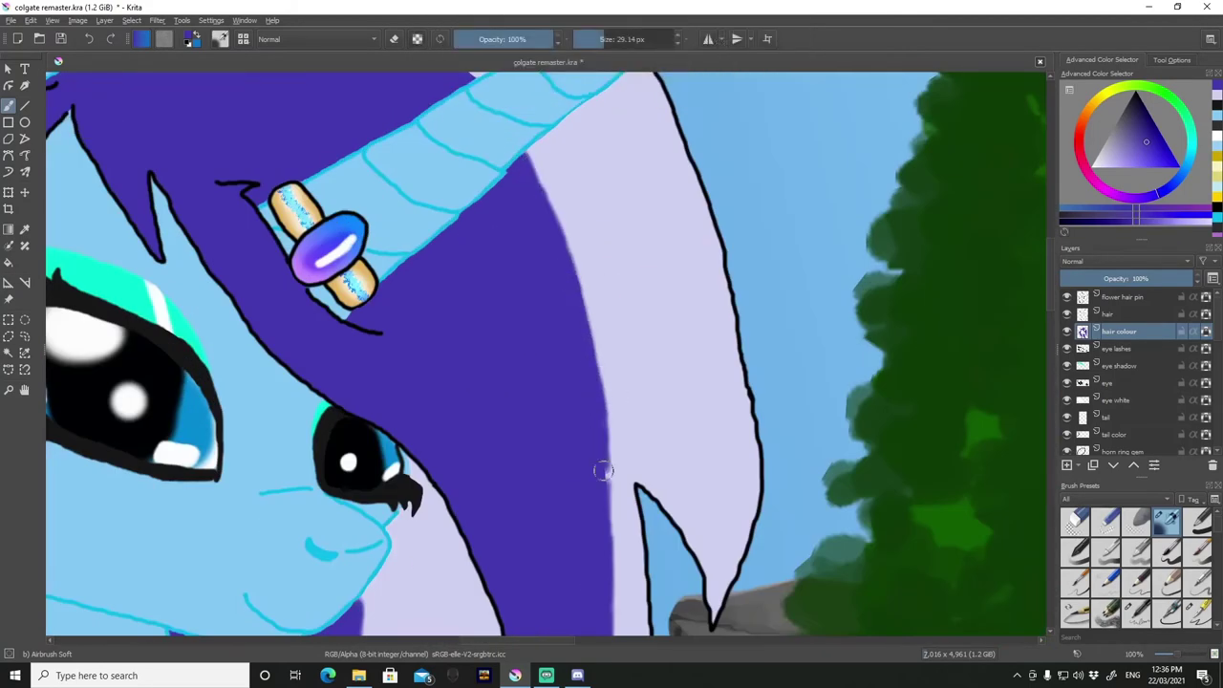
Zoom out to view the whole pony and select the flower hair pin layer.
scroll(603, 470, "up", 1)
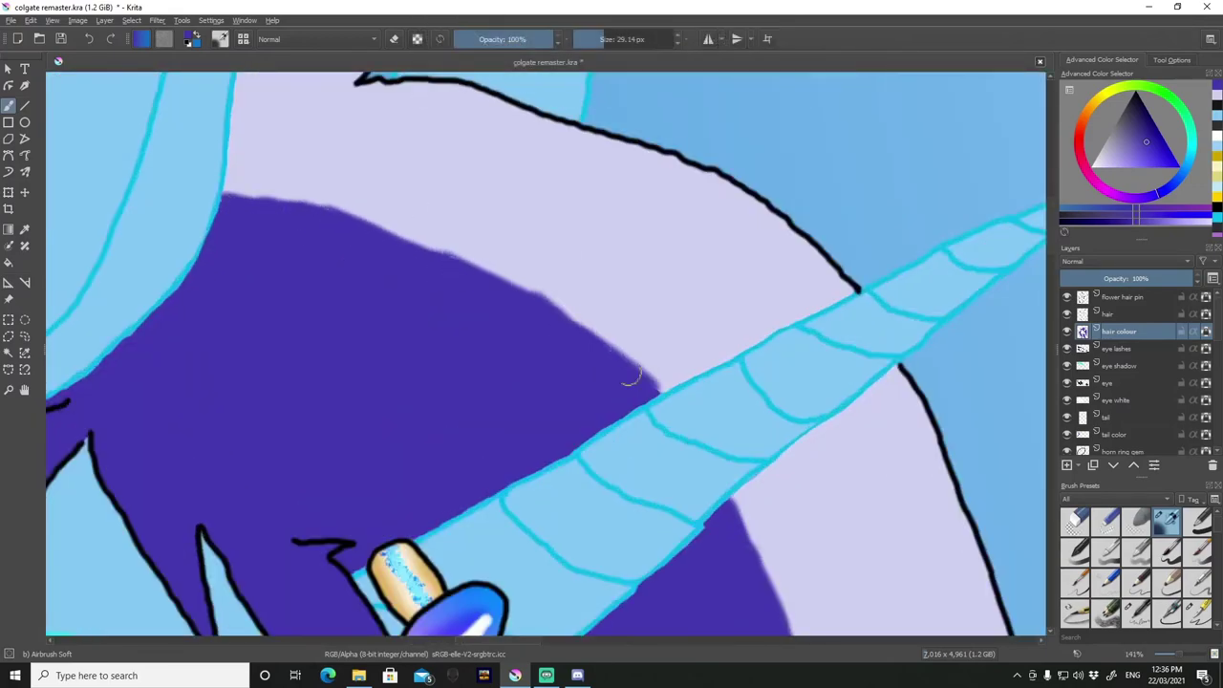
scroll(432, 264, "down", 1)
scroll(314, 429, "down", 2)
scroll(306, 129, "up", 3)
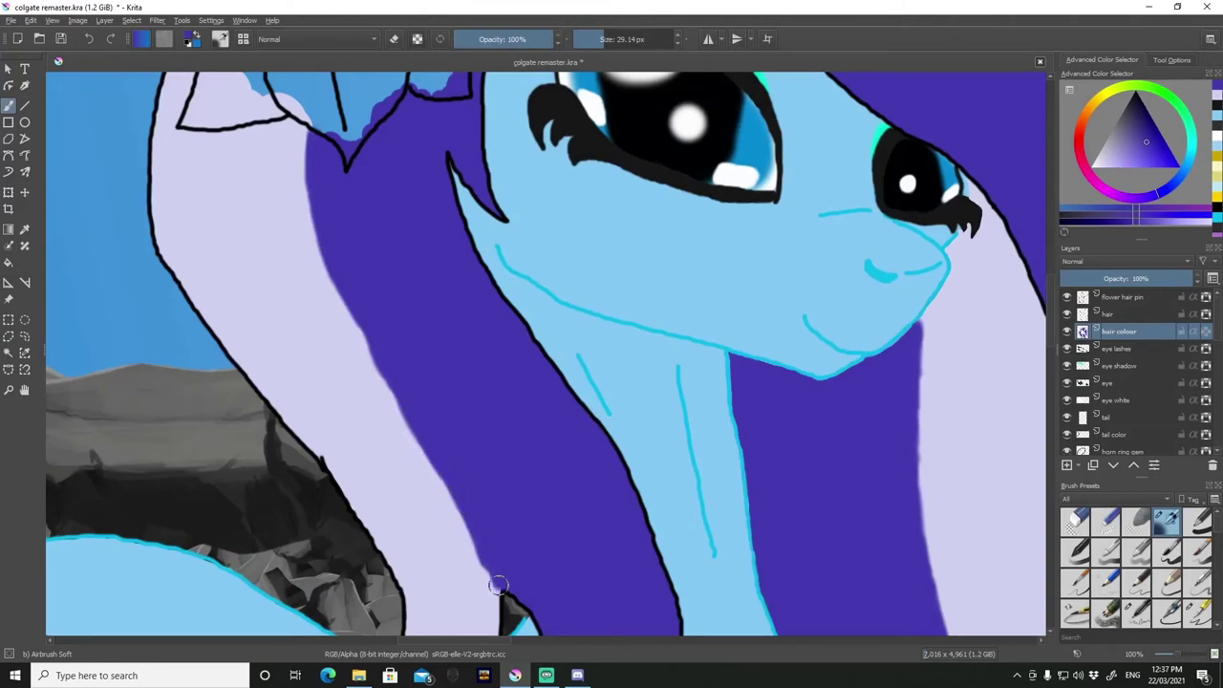
key("2")
left_click(1120, 298)
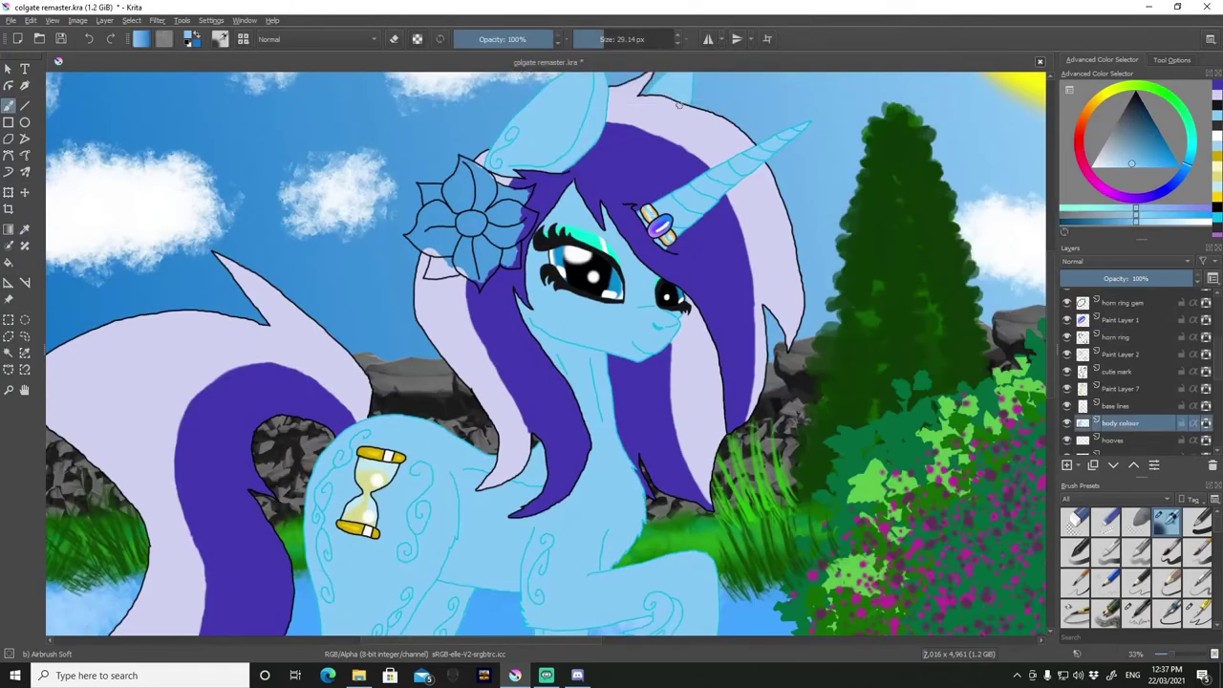
On a new layer, fill the flower's centre and petals with purple using the ink pen.
key("Insert")
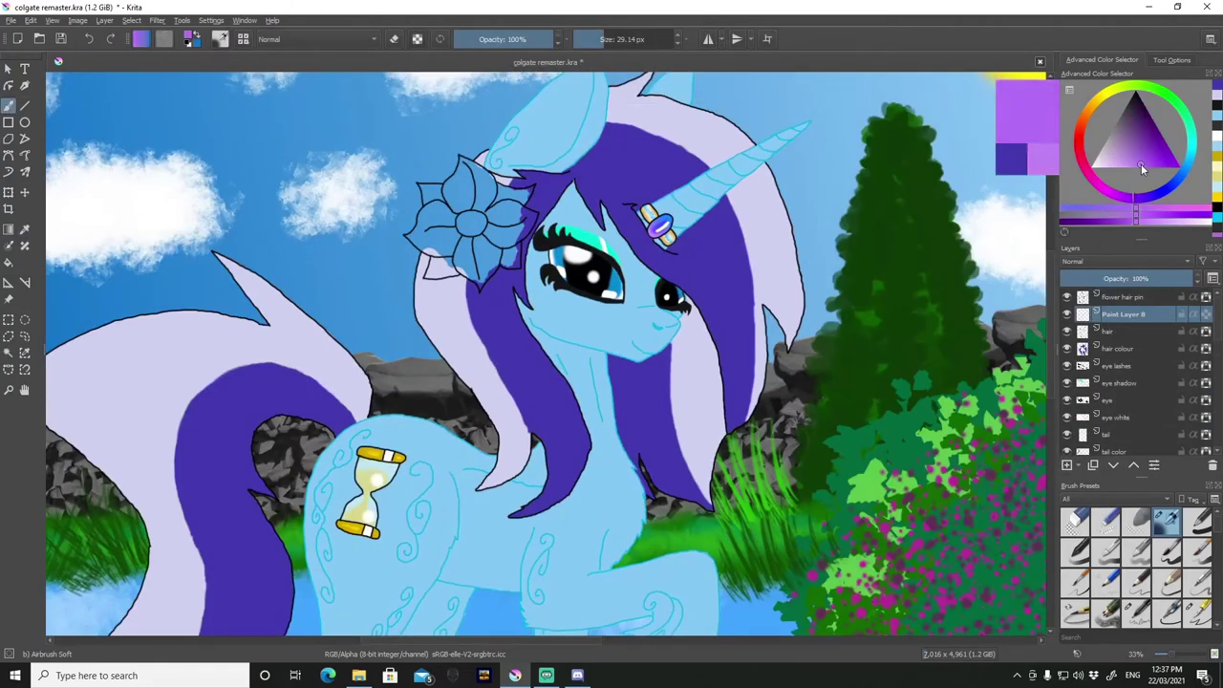
scroll(482, 329, "up", 5)
scroll(483, 330, "down", 1)
left_click(518, 404)
left_click(1197, 612)
left_click_drag(535, 401, 573, 401)
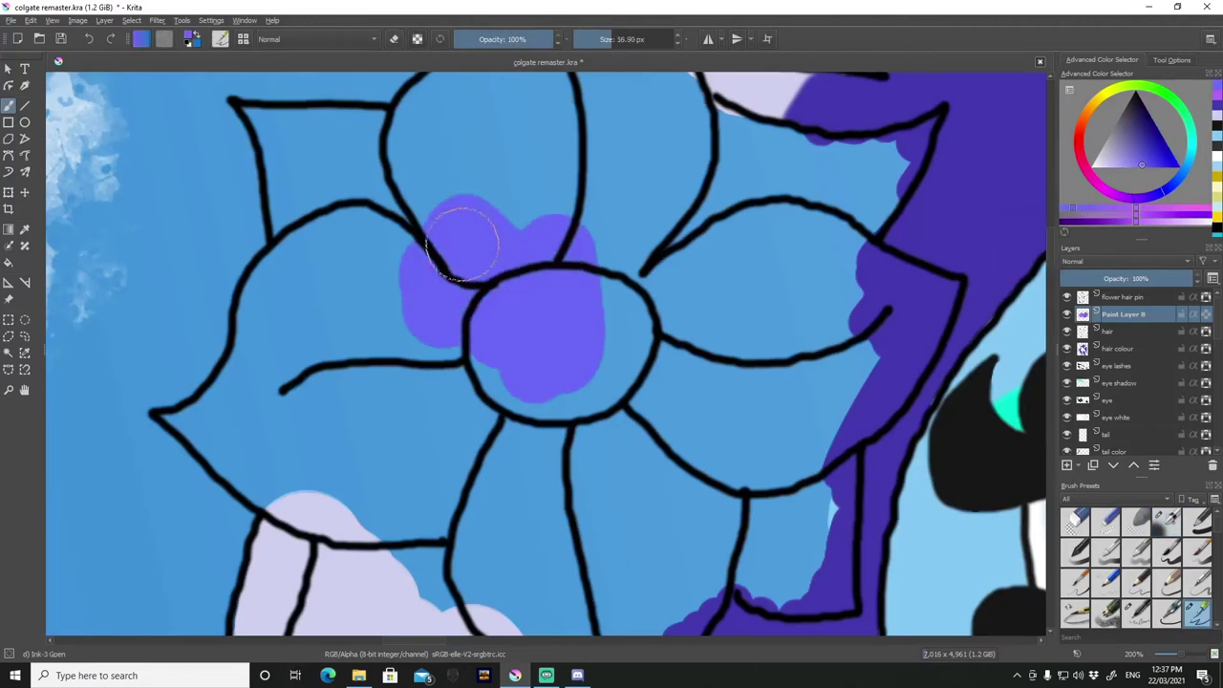
left_click_drag(449, 287, 535, 420)
mouse_move(500, 236)
left_mouse_down()
mouse_move(369, 436)
mouse_move(464, 382)
mouse_move(535, 564)
mouse_move(693, 304)
mouse_move(698, 401)
mouse_move(737, 322)
mouse_move(694, 278)
mouse_move(802, 330)
left_mouse_up()
left_click_drag(613, 528, 504, 267)
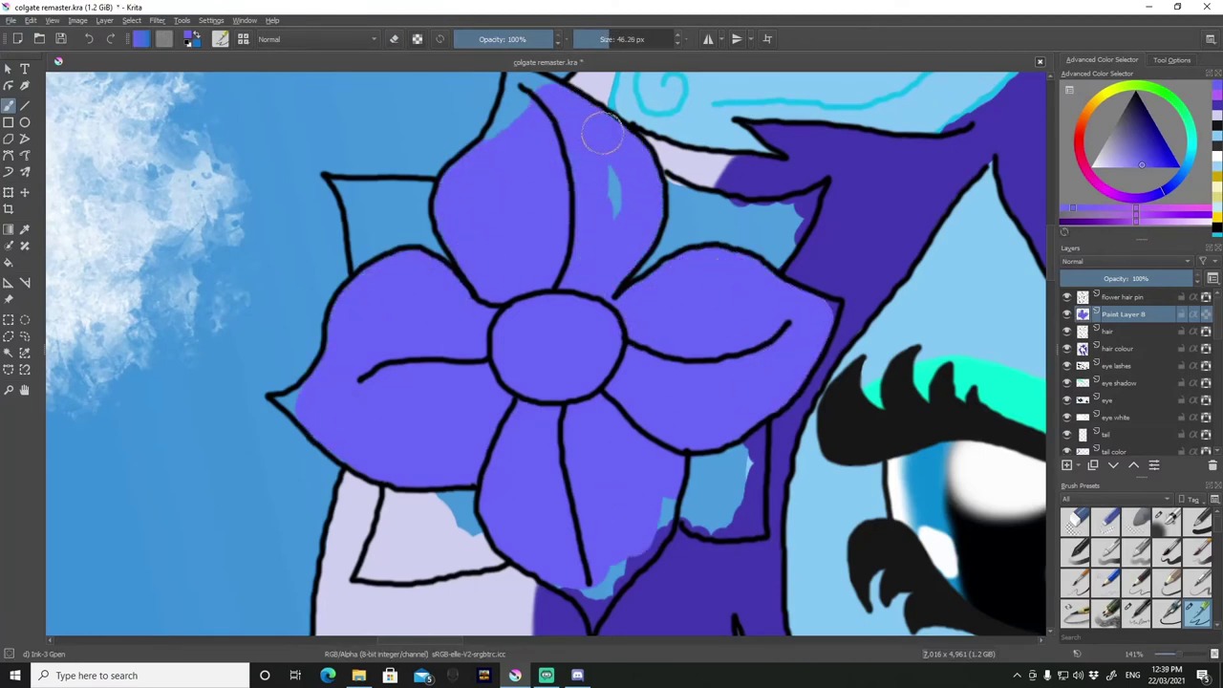
left_click_drag(602, 134, 613, 205)
scroll(613, 206, "down", 3)
scroll(191, 415, "up", 3)
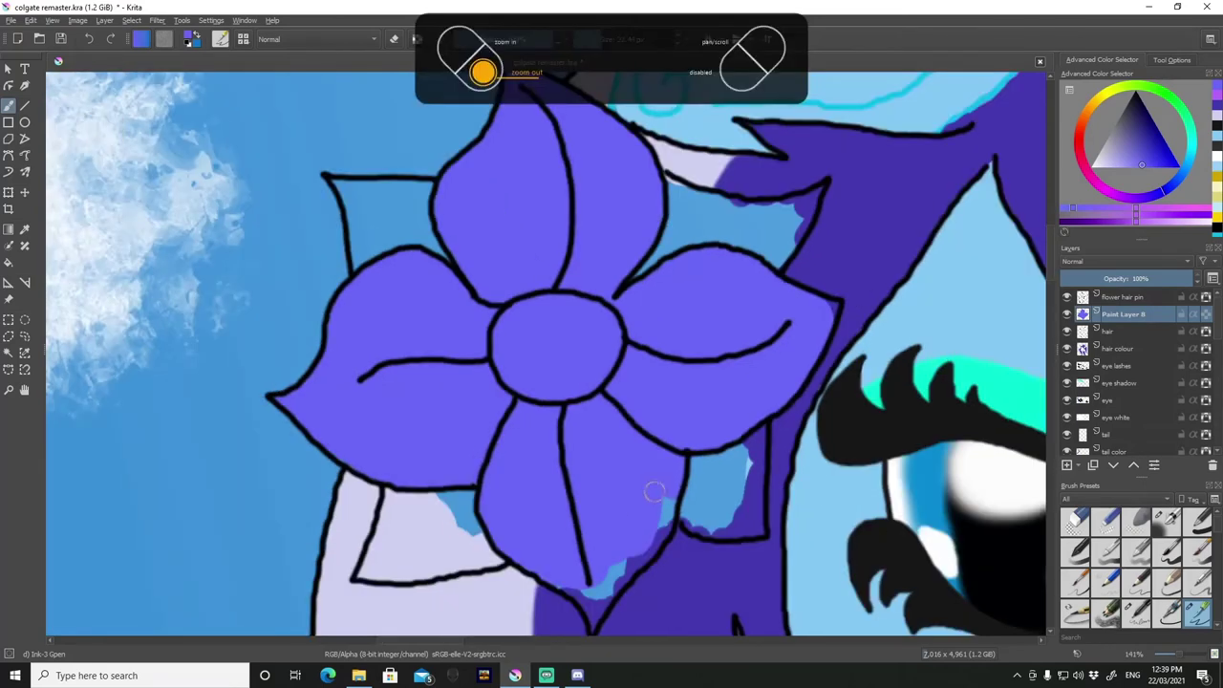
left_click_drag(653, 491, 592, 594)
scroll(547, 353, "up", 2)
scroll(546, 353, "down", 5)
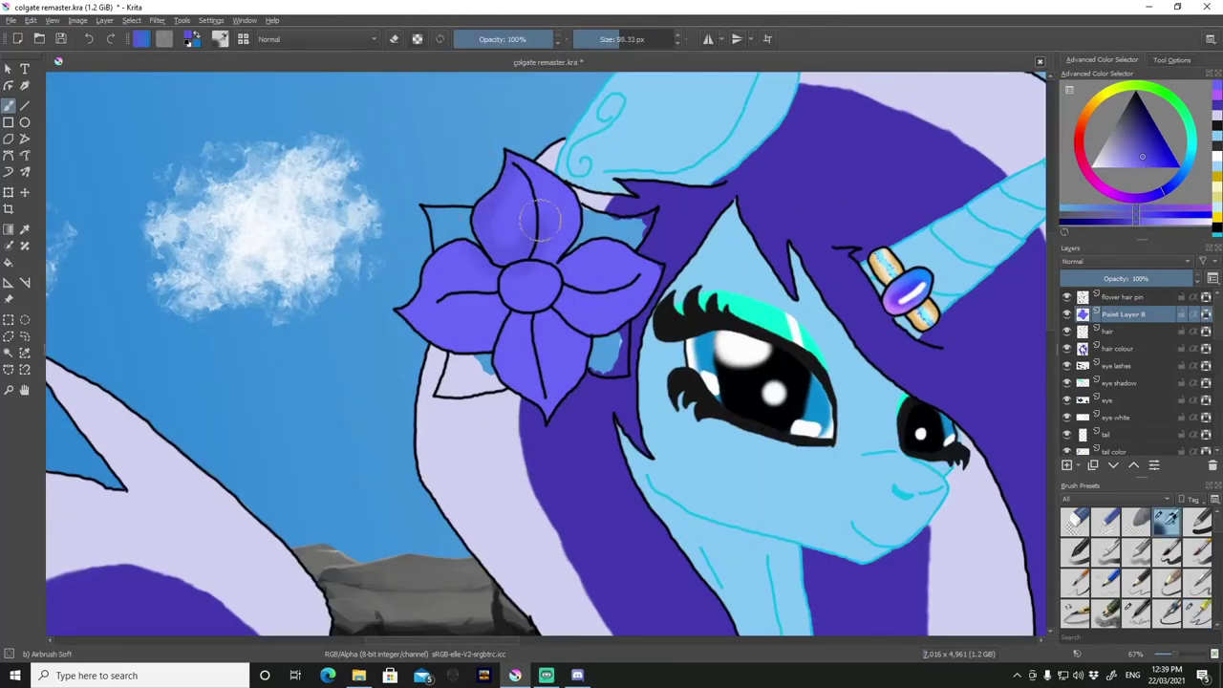
Shade the petals with a darker purple and paint the flower centre solid purple.
mouse_move(540, 220)
left_mouse_down()
mouse_move(583, 287)
mouse_move(495, 300)
left_mouse_up()
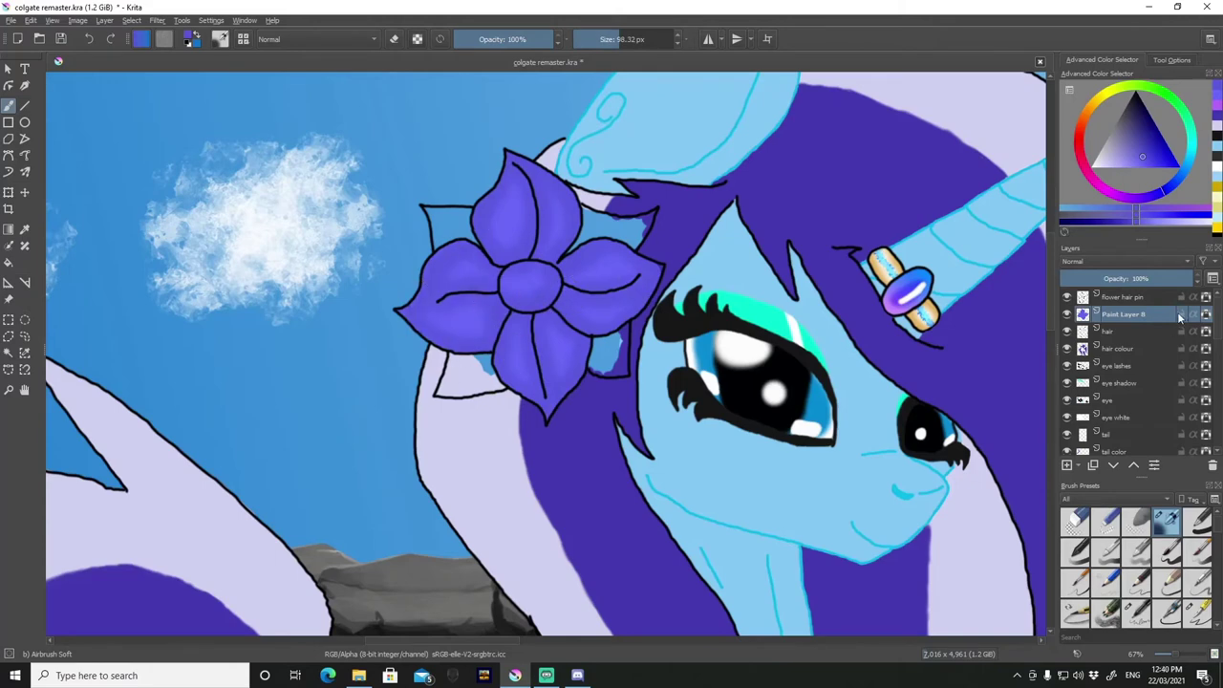
left_click(1157, 143)
left_click(532, 234)
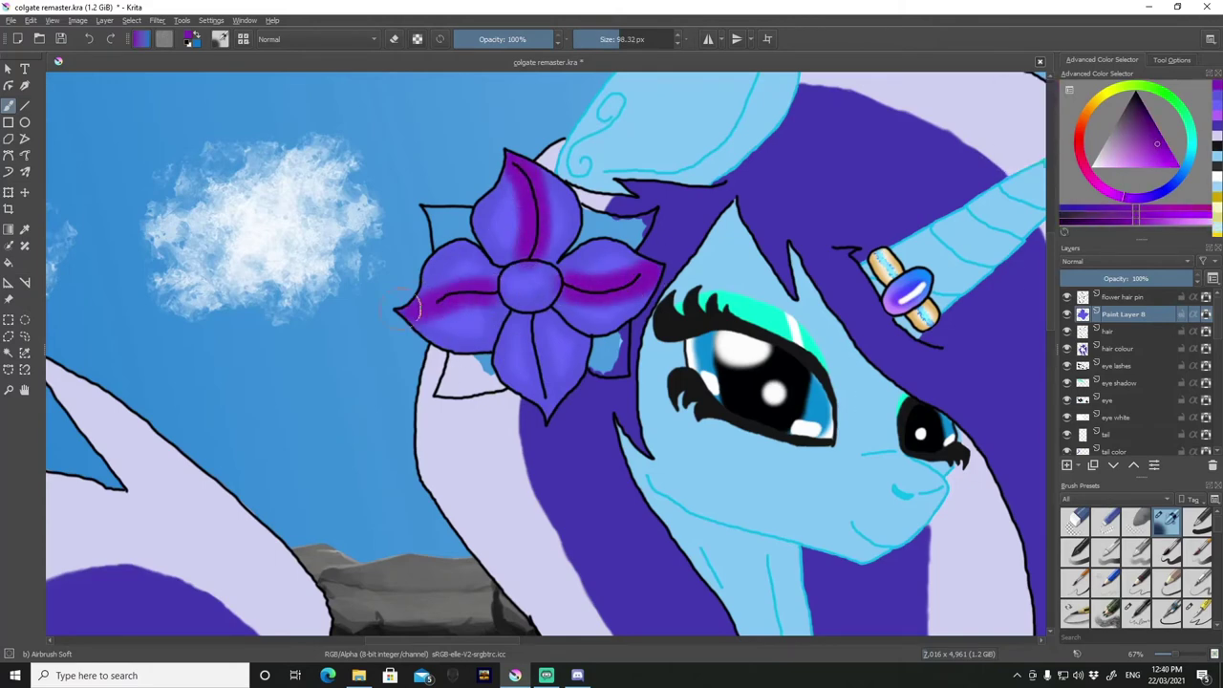
scroll(532, 325, "up", 5)
left_click(1163, 139)
mouse_move(516, 219)
left_mouse_down()
mouse_move(505, 196)
mouse_move(524, 197)
left_mouse_up()
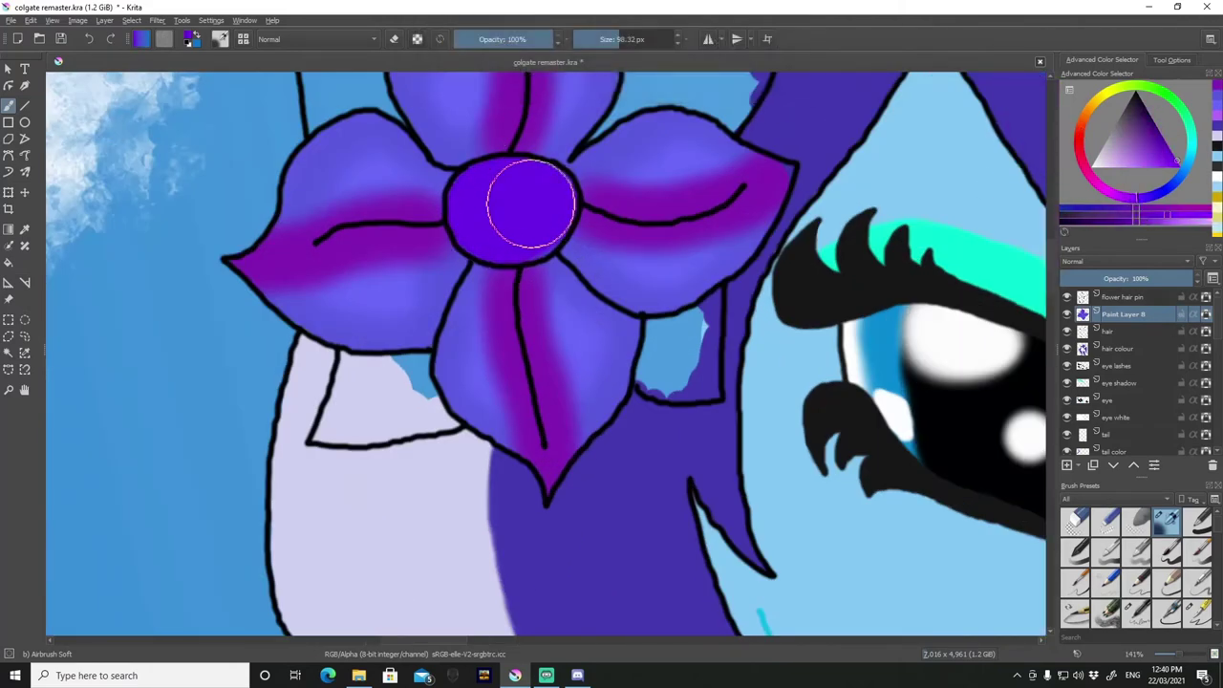
Zoom out, pick red, and add a new layer with the hard ink pen.
key("minus")
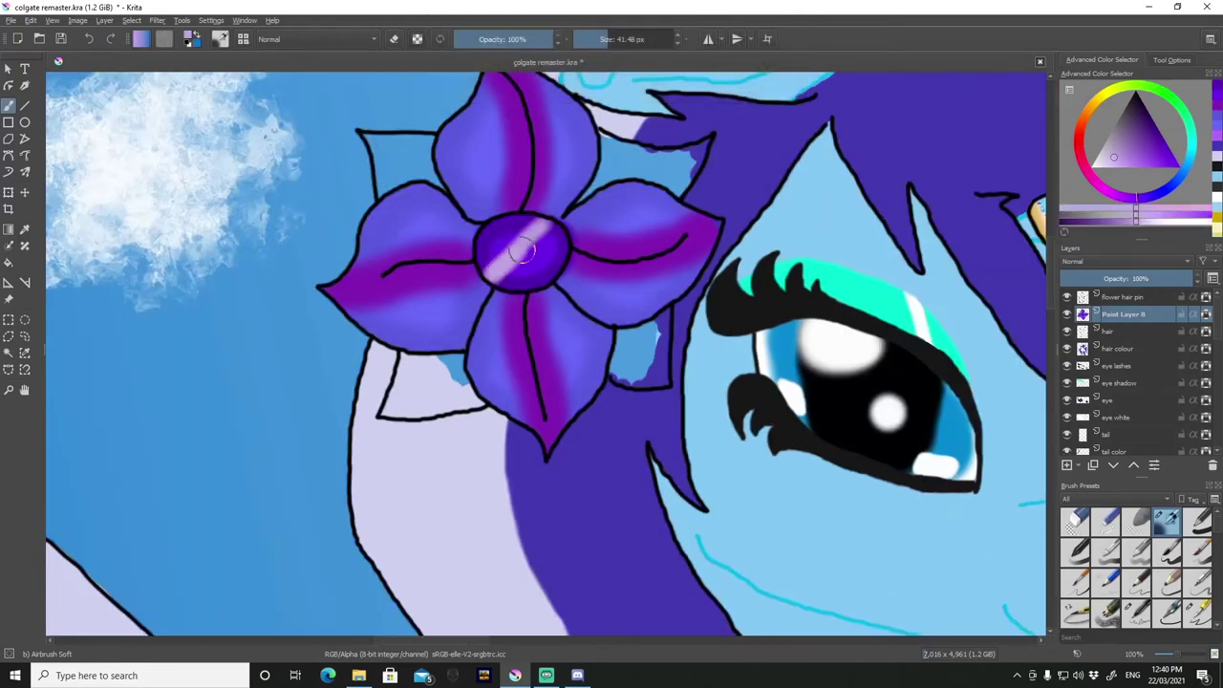
left_click(1159, 131)
left_click(1066, 464)
left_click(1196, 611)
Fill dark red into the gaps behind and between the flower petals.
key("plus")
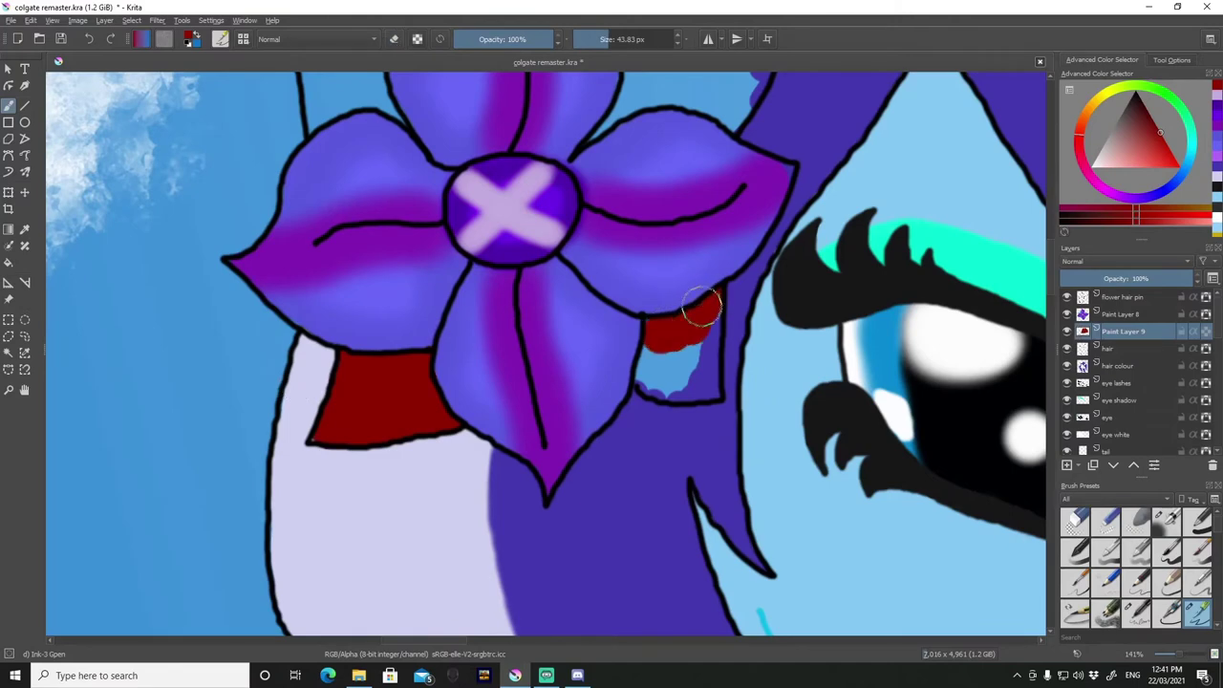
key("plus")
key("plus")
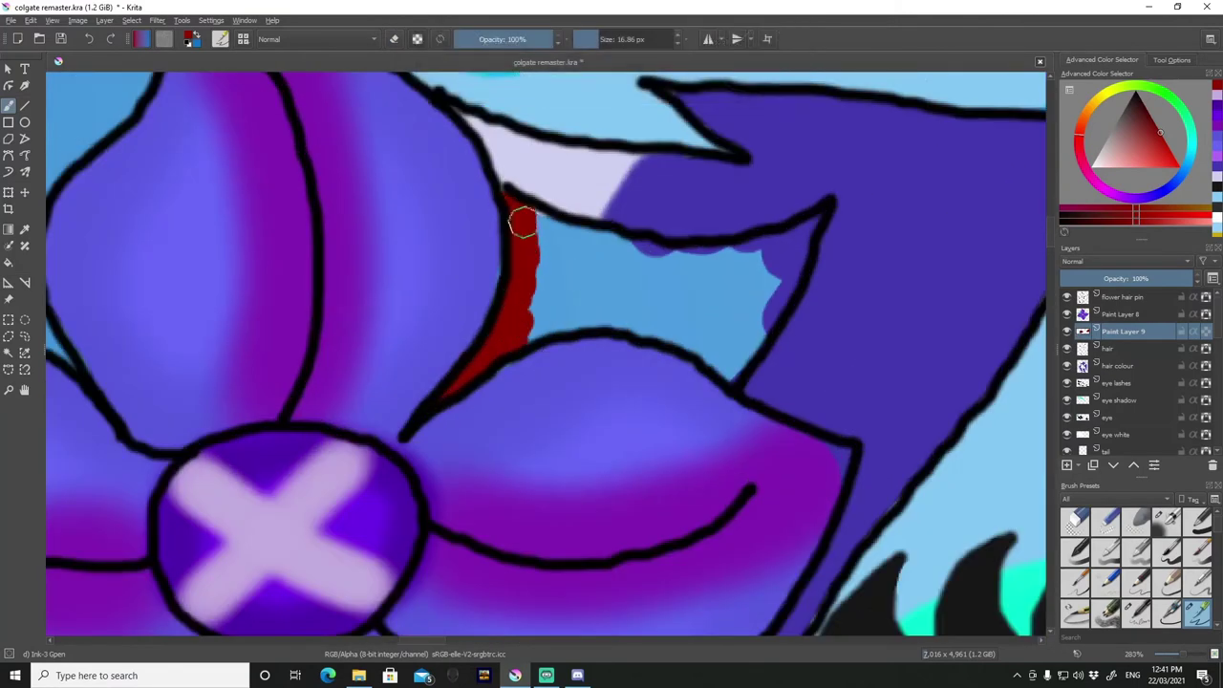
left_click_drag(522, 222, 712, 341)
left_click_drag(817, 223, 574, 258)
scroll(574, 258, "down", 4)
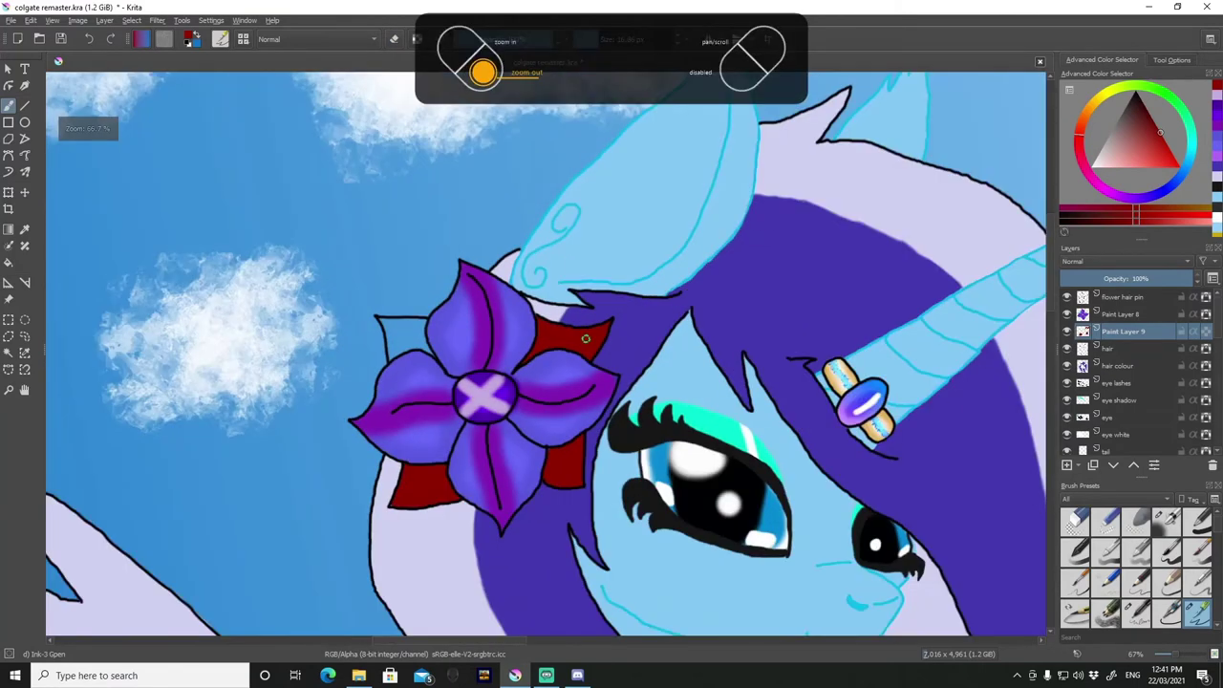
scroll(196, 191, "up", 5)
mouse_move(196, 191)
left_mouse_down()
mouse_move(469, 369)
mouse_move(226, 191)
mouse_move(431, 251)
left_mouse_up()
key("minus")
key("minus")
key("minus")
Try pink blush across the cheeks on a new layer, then undo it.
scroll(437, 437, "up", 1)
scroll(436, 437, "up", 1)
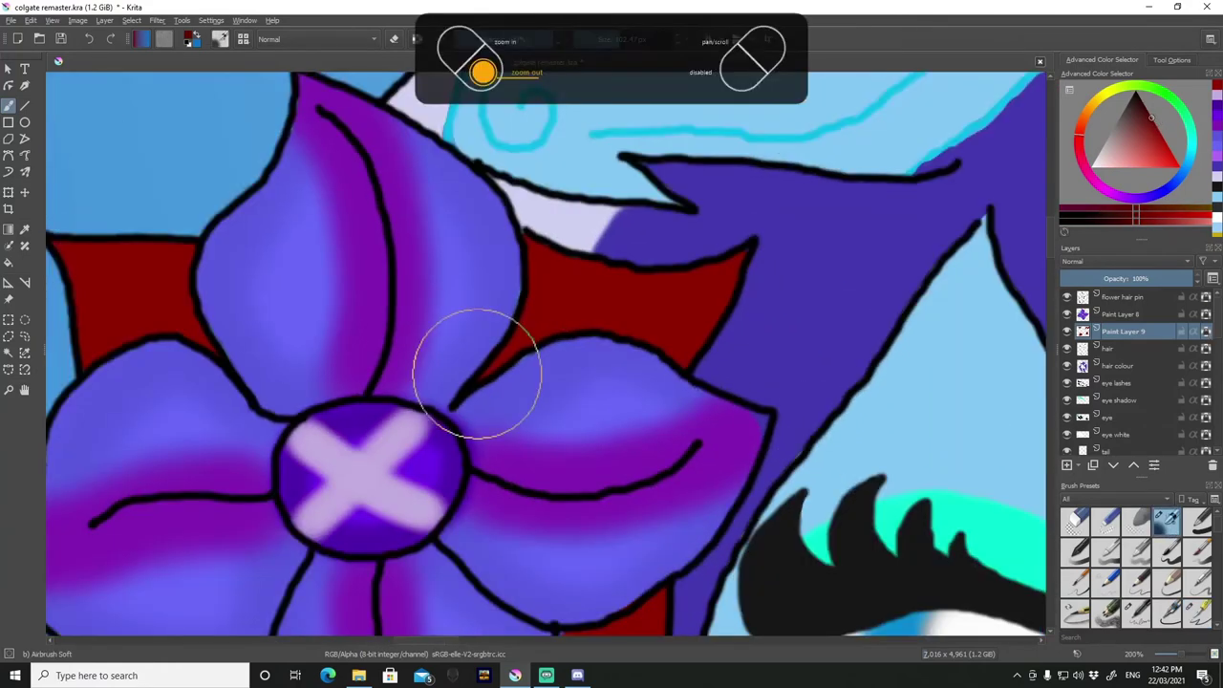
scroll(406, 463, "down", 2)
scroll(406, 463, "down", 2)
key("Insert")
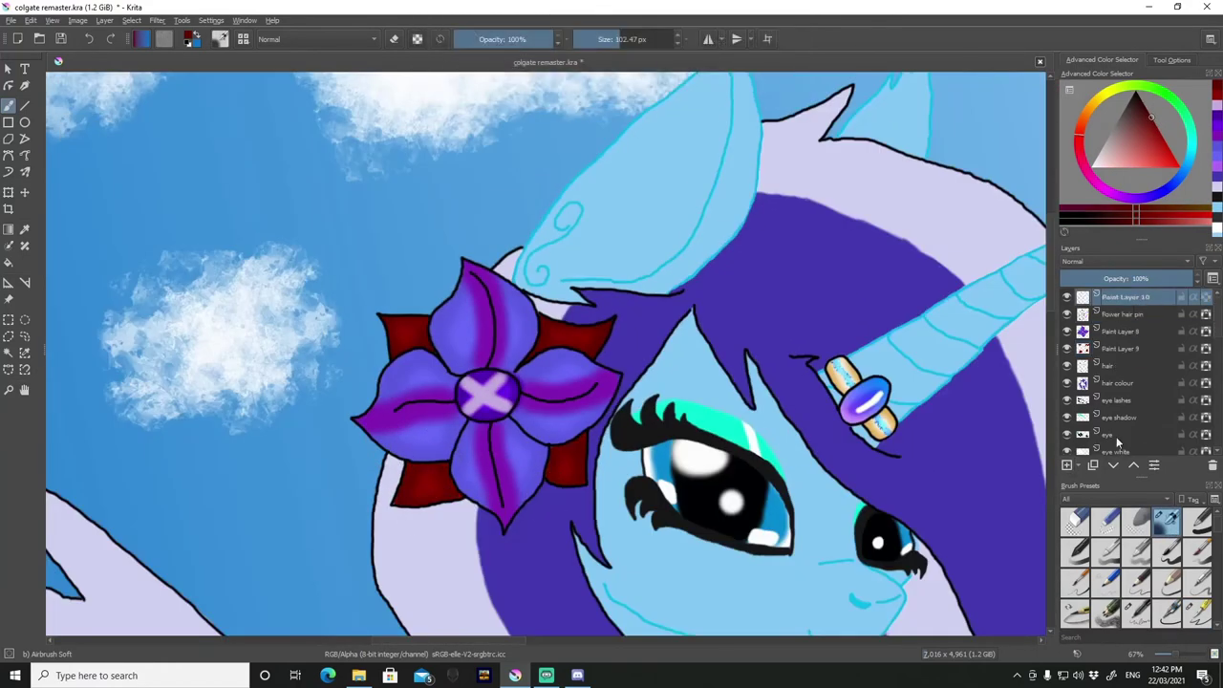
left_click_drag(1136, 143, 1115, 164)
scroll(711, 548, "up", 2)
left_click_drag(482, 406, 589, 446)
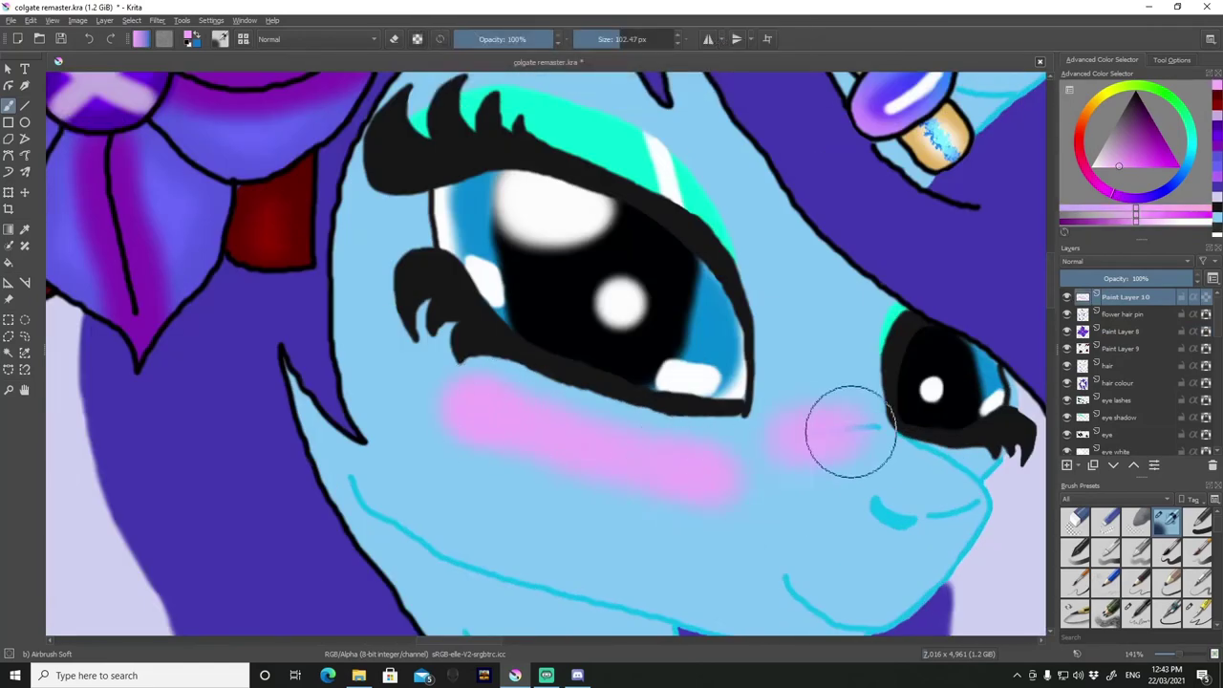
left_click(88, 38)
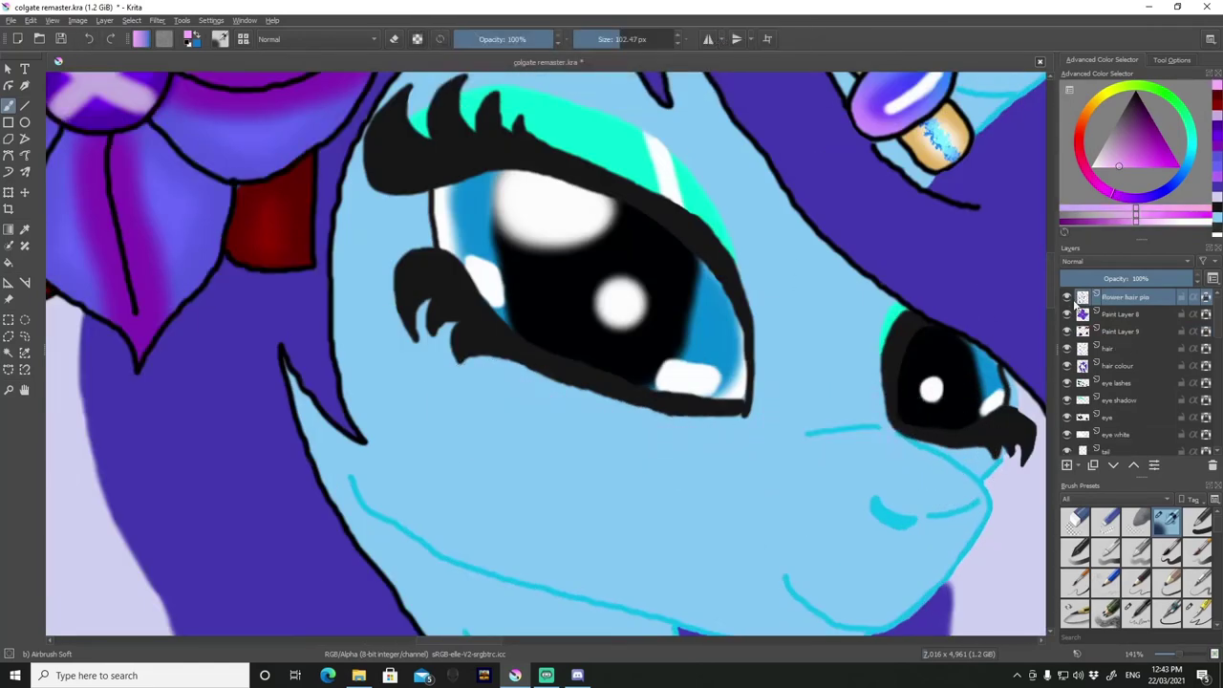
Select the body colour layer and pick the pony's light blue skin colour.
scroll(1098, 363, "down", 5)
left_click(1121, 359)
left_click(1183, 164)
Airbrush a darker blue along the pony's cheek, then undo the stroke.
left_click(1127, 150)
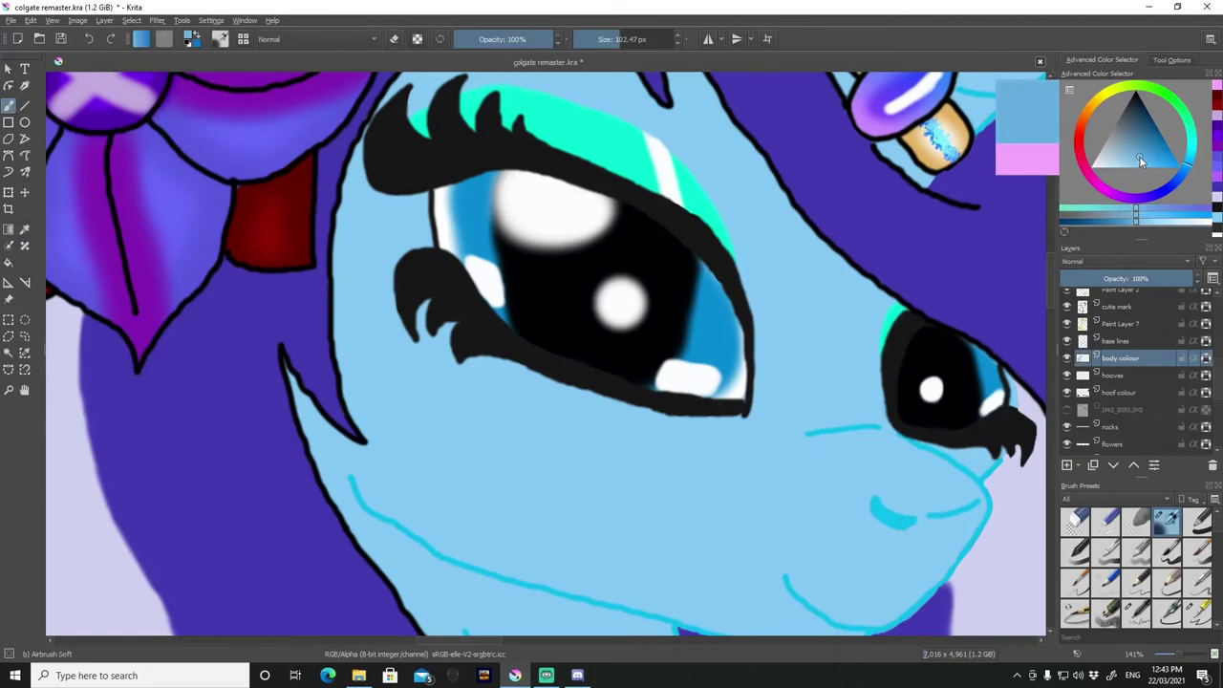
scroll(710, 549, "down", 2)
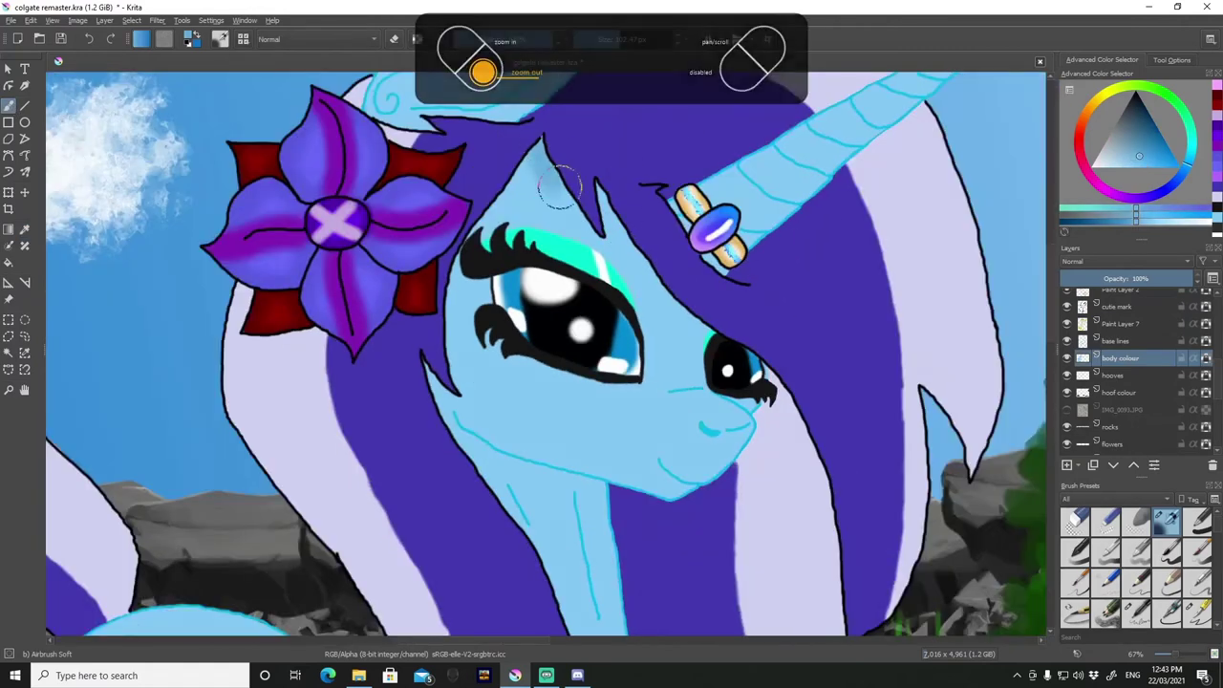
left_click(1138, 141)
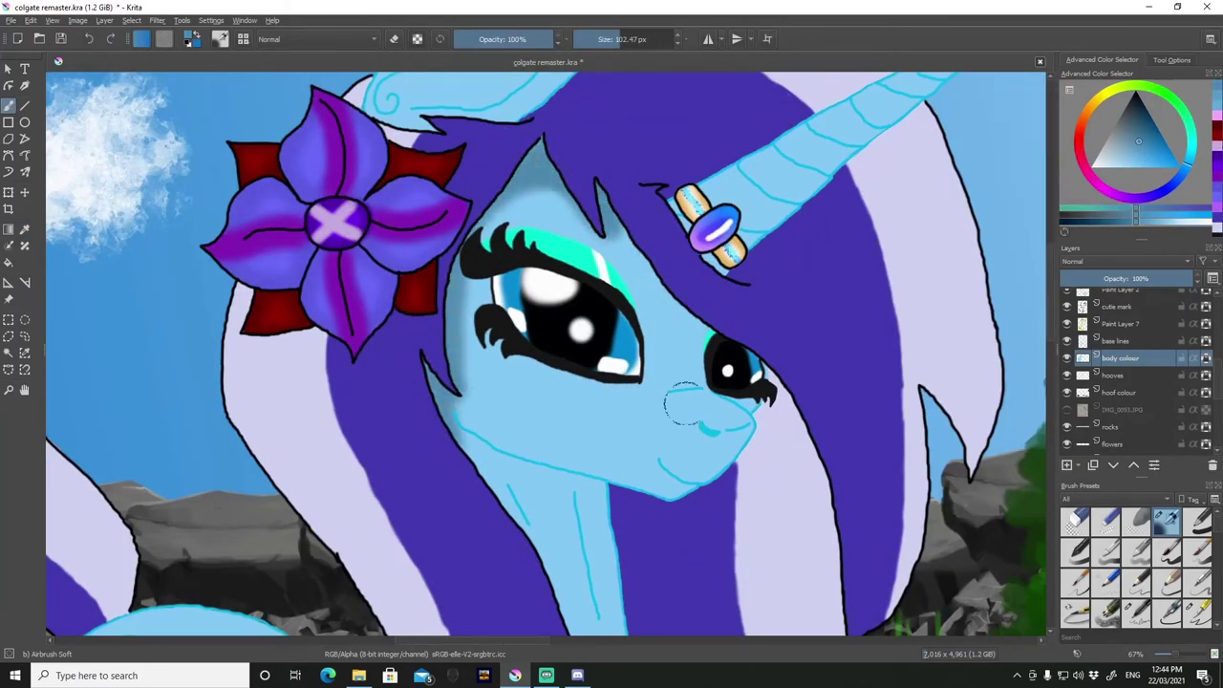
key("ctrl+plus")
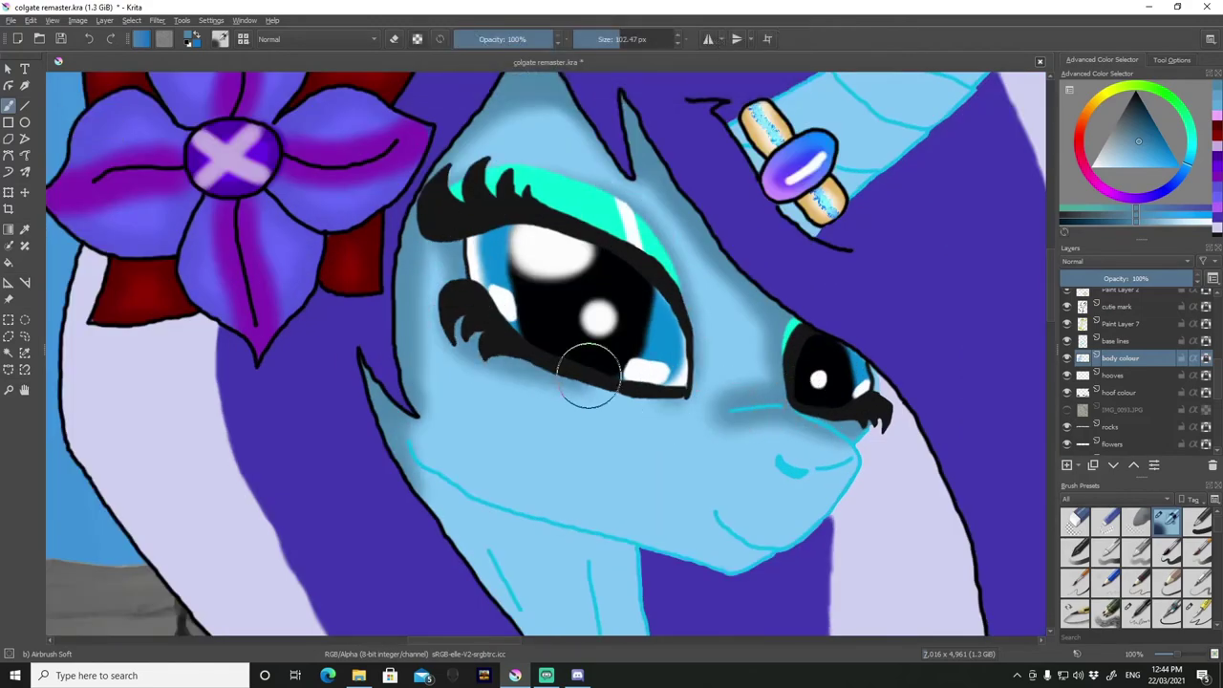
left_click_drag(783, 465, 519, 504)
key("ctrl+minus")
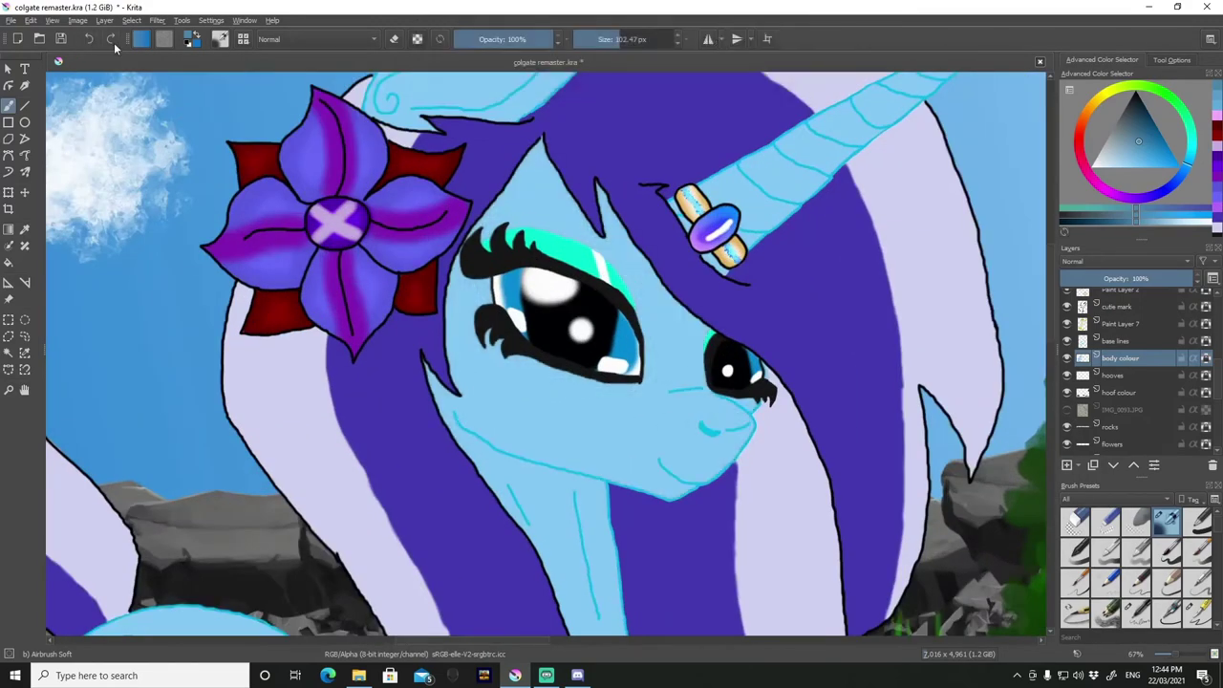
left_click(1166, 151)
Try other blue shades for shading, settling on a lighter blue.
key("ctrl+minus")
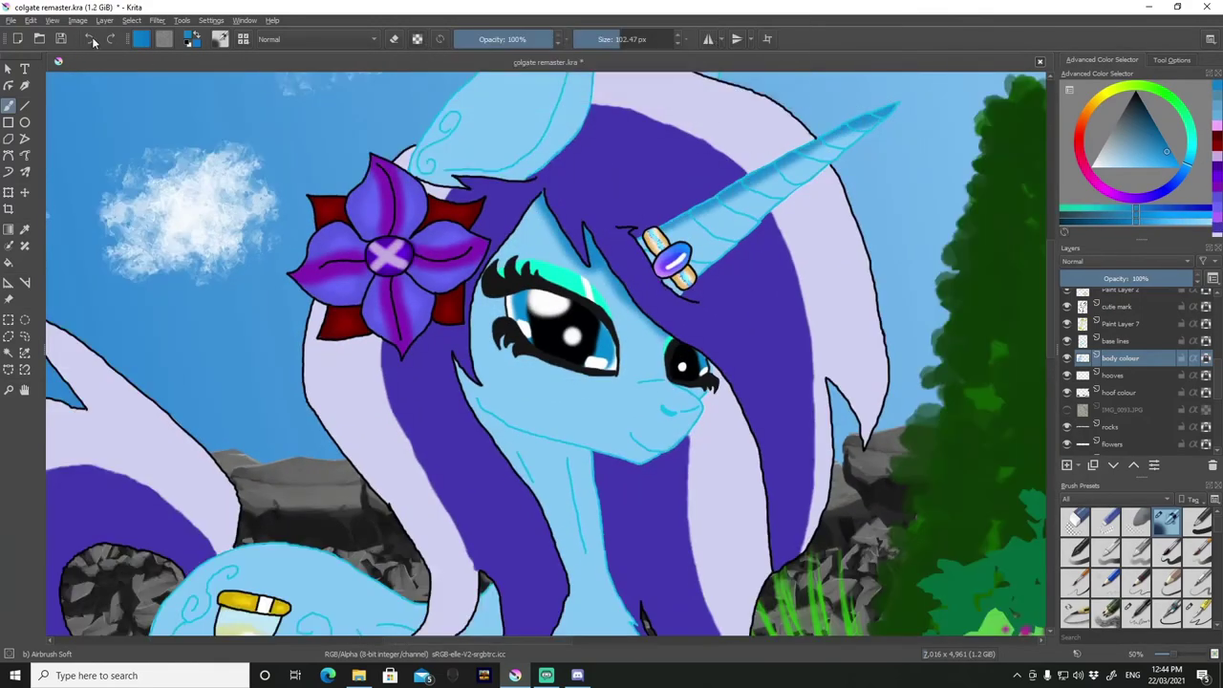
left_click(1146, 146)
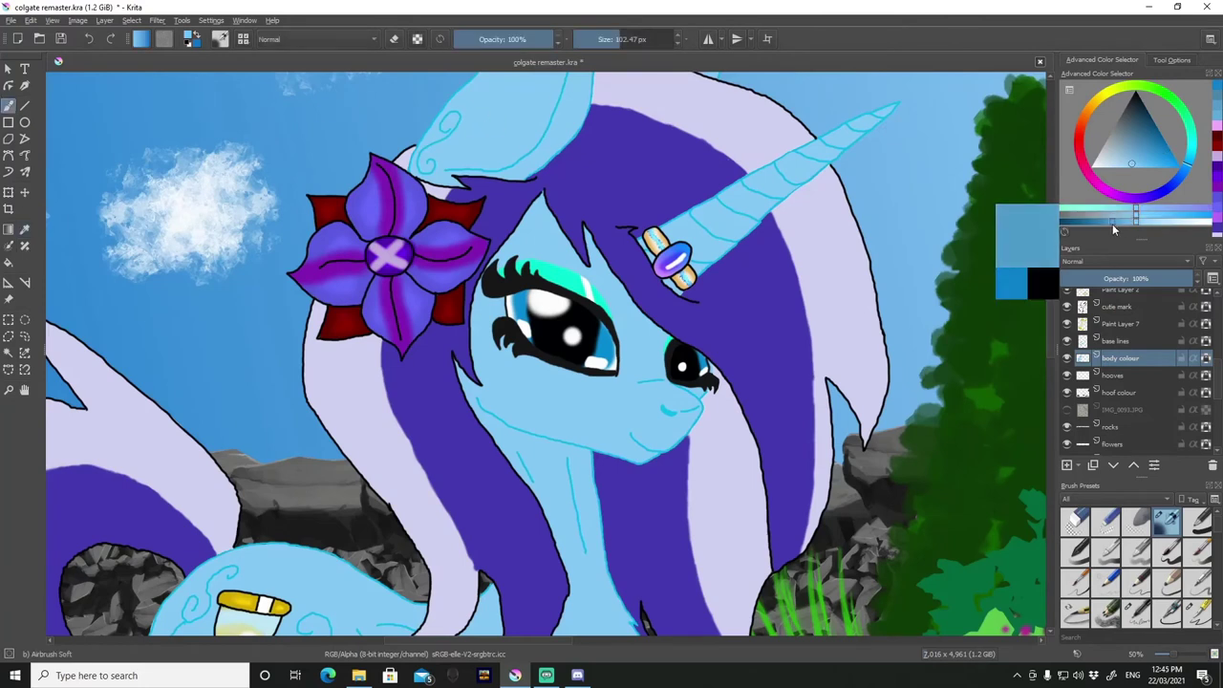
left_click(1132, 143)
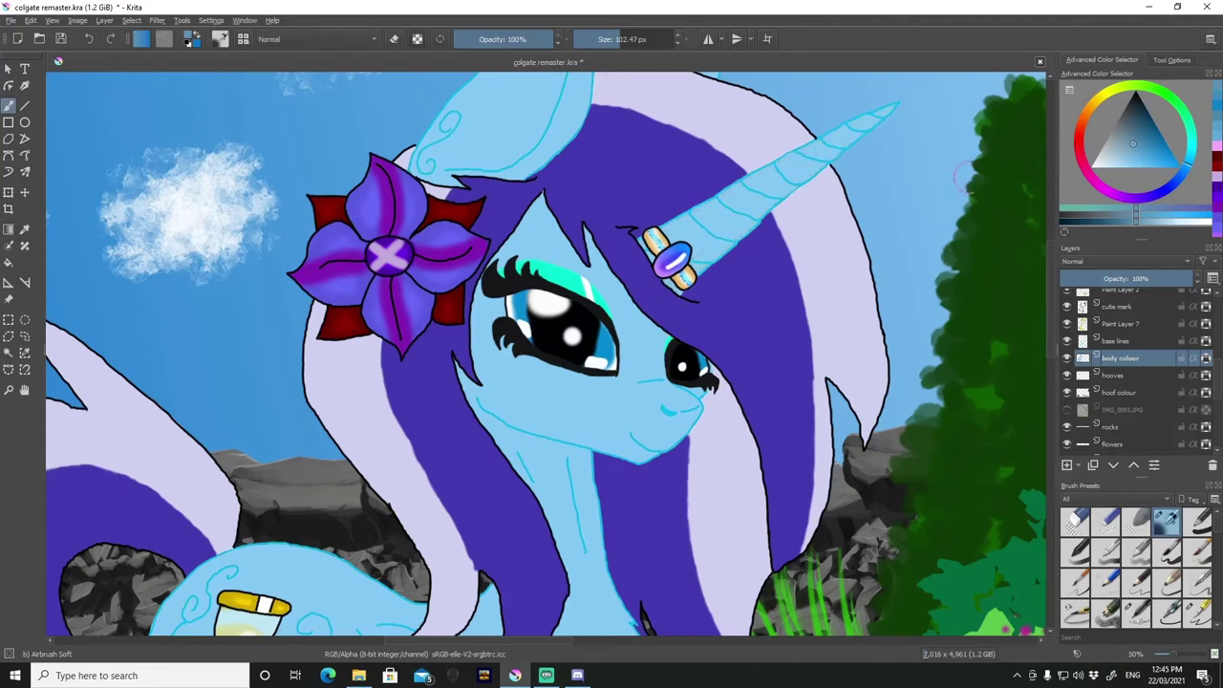
left_click(1121, 113)
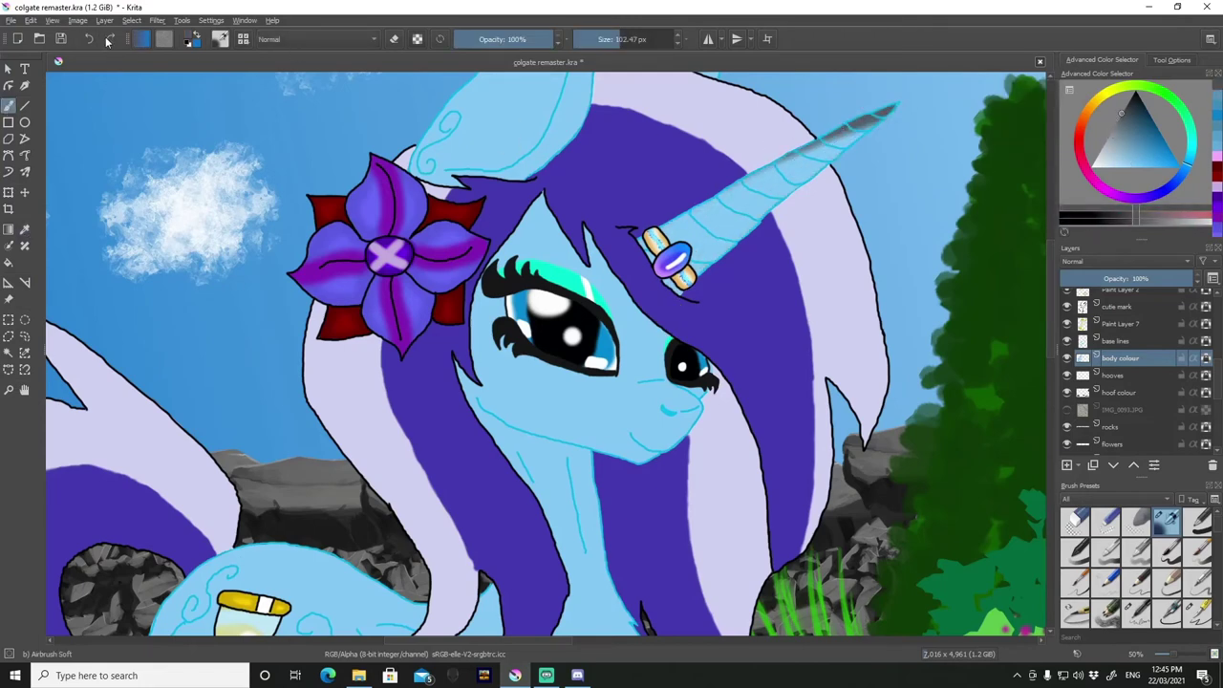
Airbrush trial shading around the eye, cheek and muzzle on the copied layer, lowering its opacity.
scroll(549, 287, "up", 2)
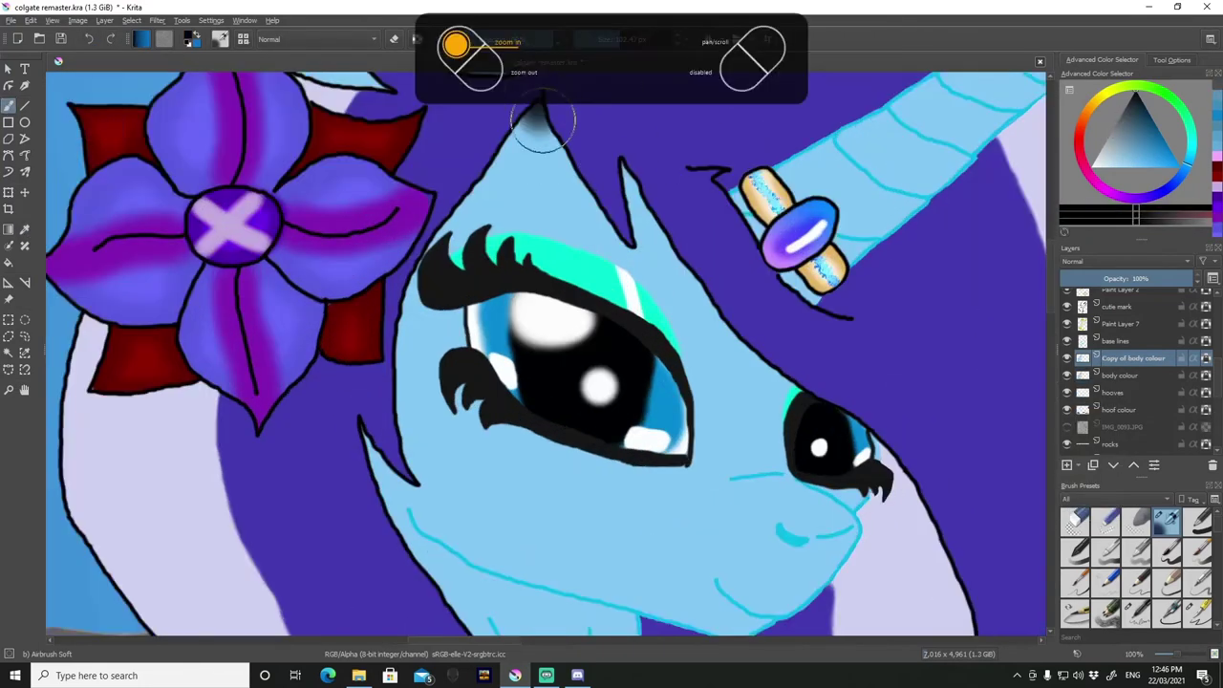
mouse_move(1175, 278)
left_mouse_down()
mouse_move(1108, 286)
mouse_move(1165, 278)
left_mouse_up()
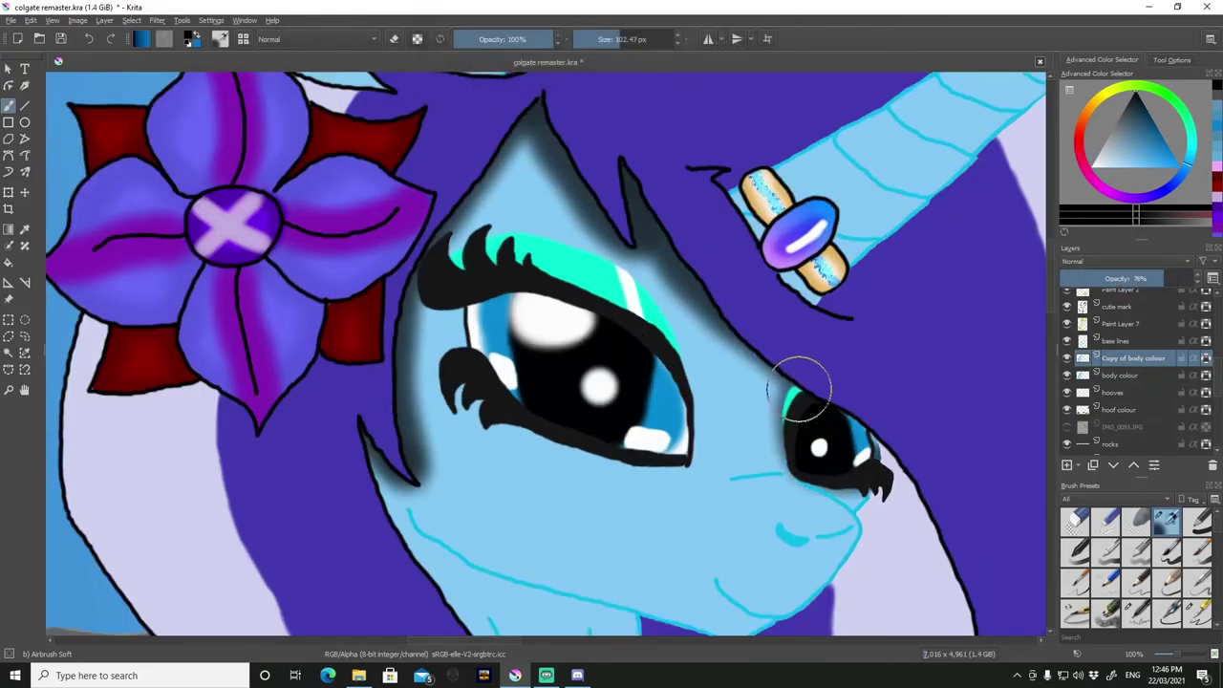
mouse_move(802, 463)
left_mouse_down()
mouse_move(726, 480)
mouse_move(650, 621)
mouse_move(363, 434)
left_mouse_up()
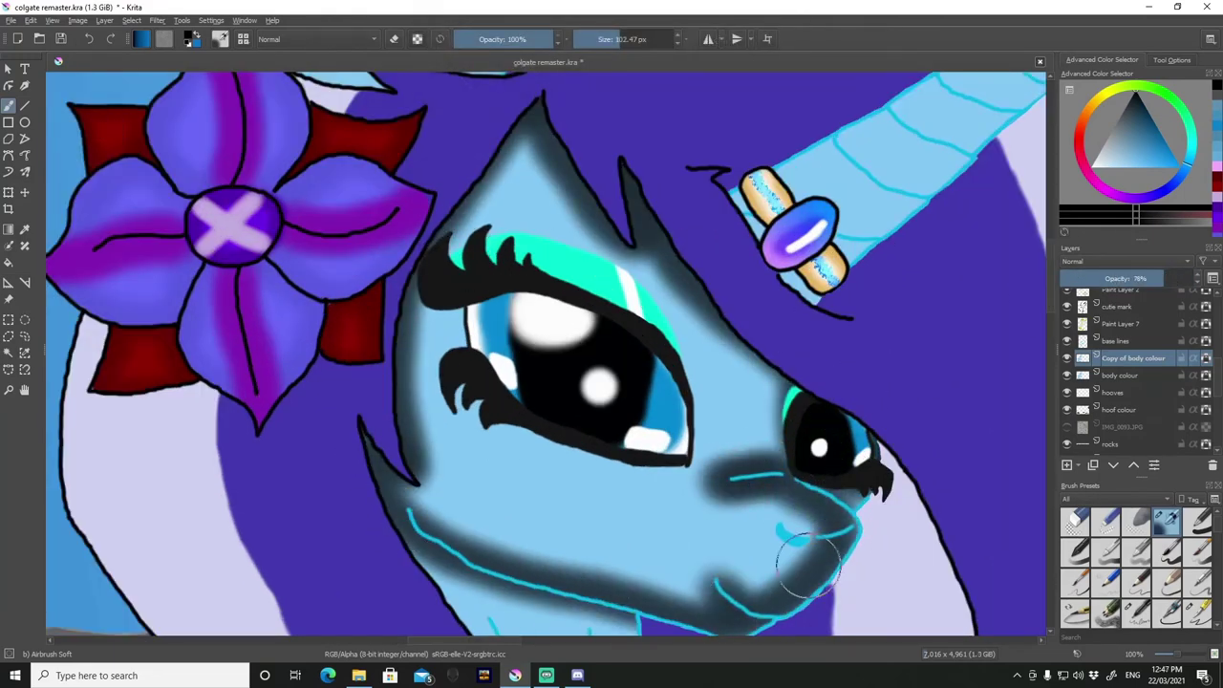
left_click_drag(793, 535, 726, 593)
mouse_move(1167, 278)
left_mouse_down()
mouse_move(1137, 293)
mouse_move(1118, 287)
left_mouse_up()
Delete the shaded Copy of body colour layer.
scroll(573, 353, "down", 3)
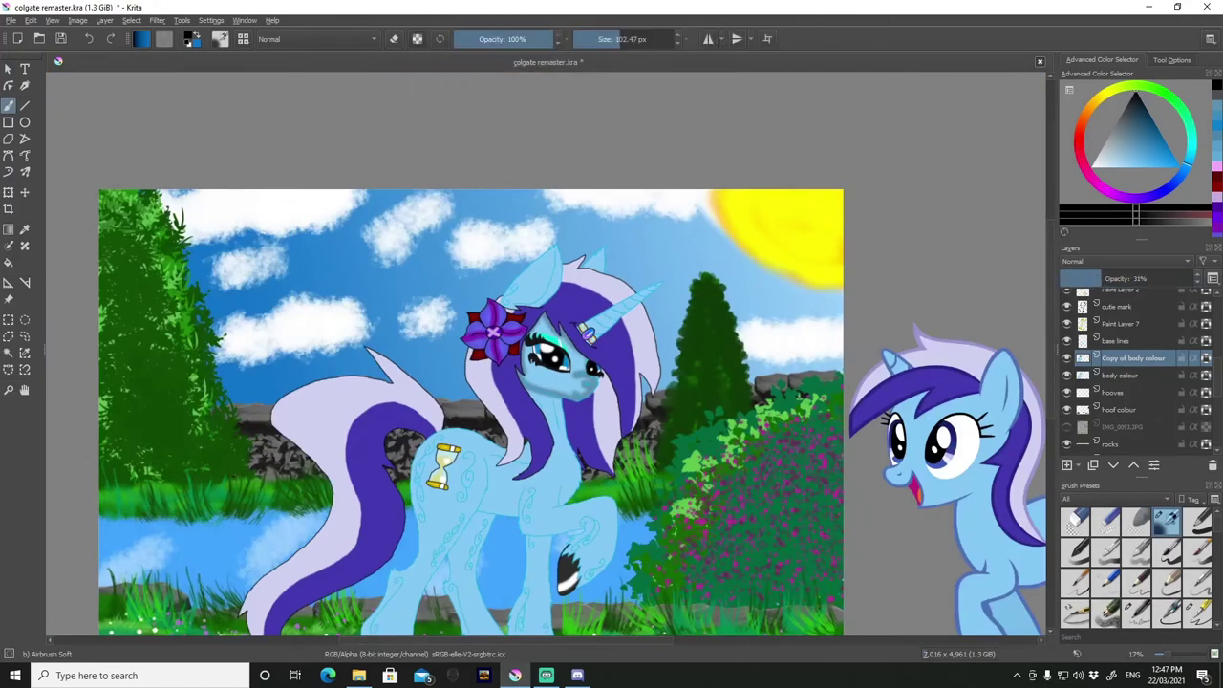
scroll(334, 417, "up", 5)
scroll(335, 417, "down", 6)
key("b")
key("Page_Up")
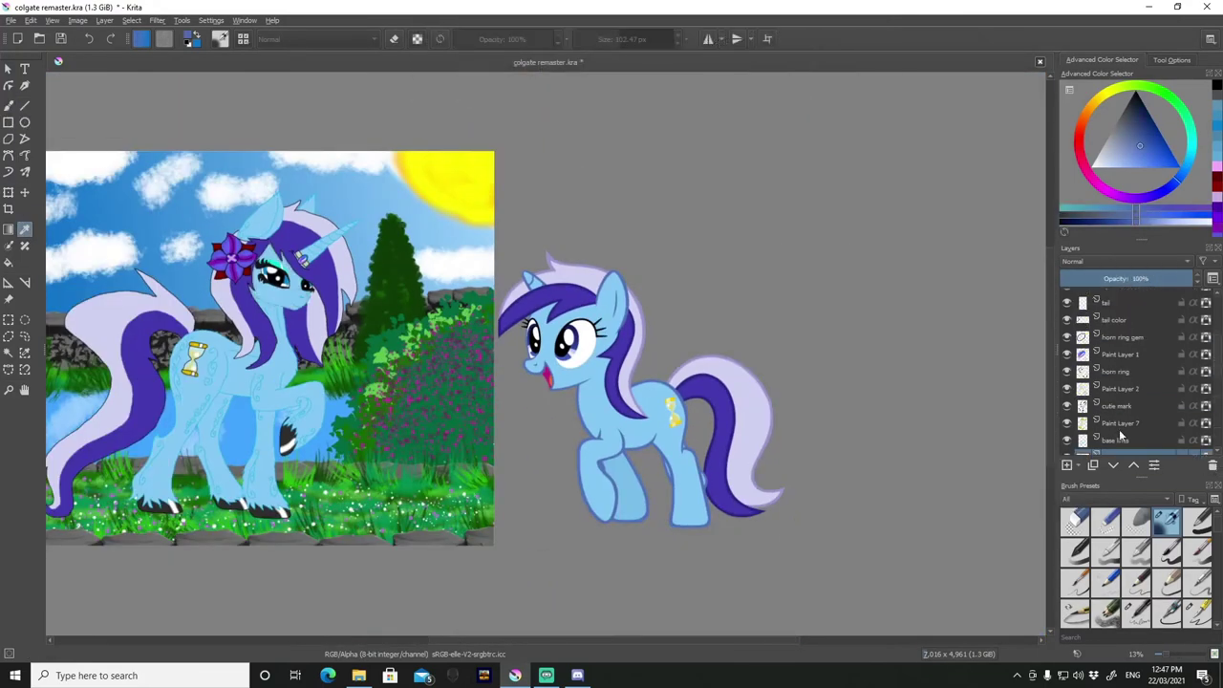
Select the body colour layer and switch to the Airbrush Soft preset.
scroll(48, 157, "up", 1)
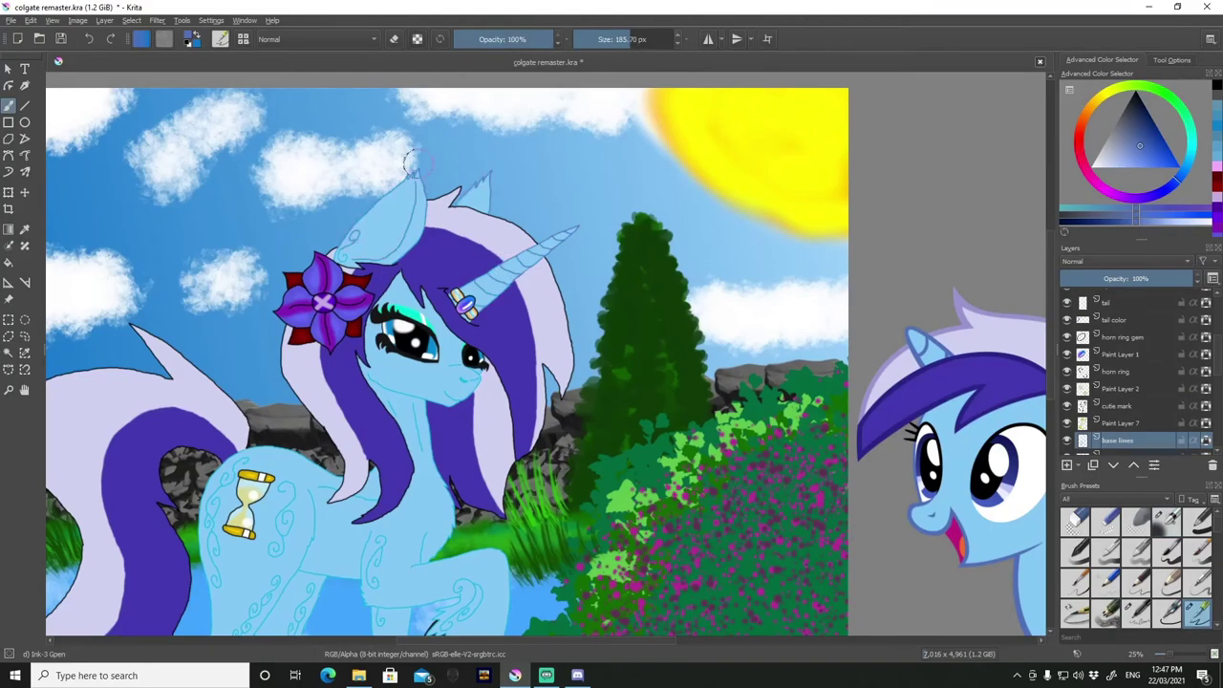
left_click_drag(523, 564, 501, 516)
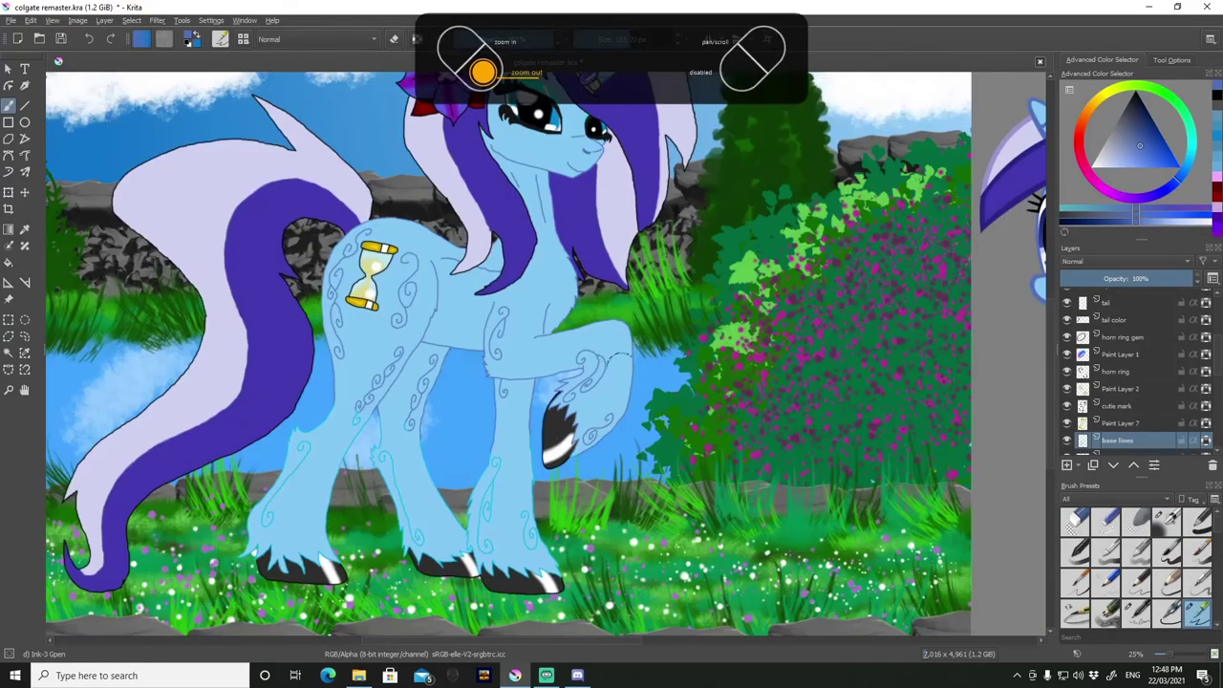
scroll(467, 288, "down", 2)
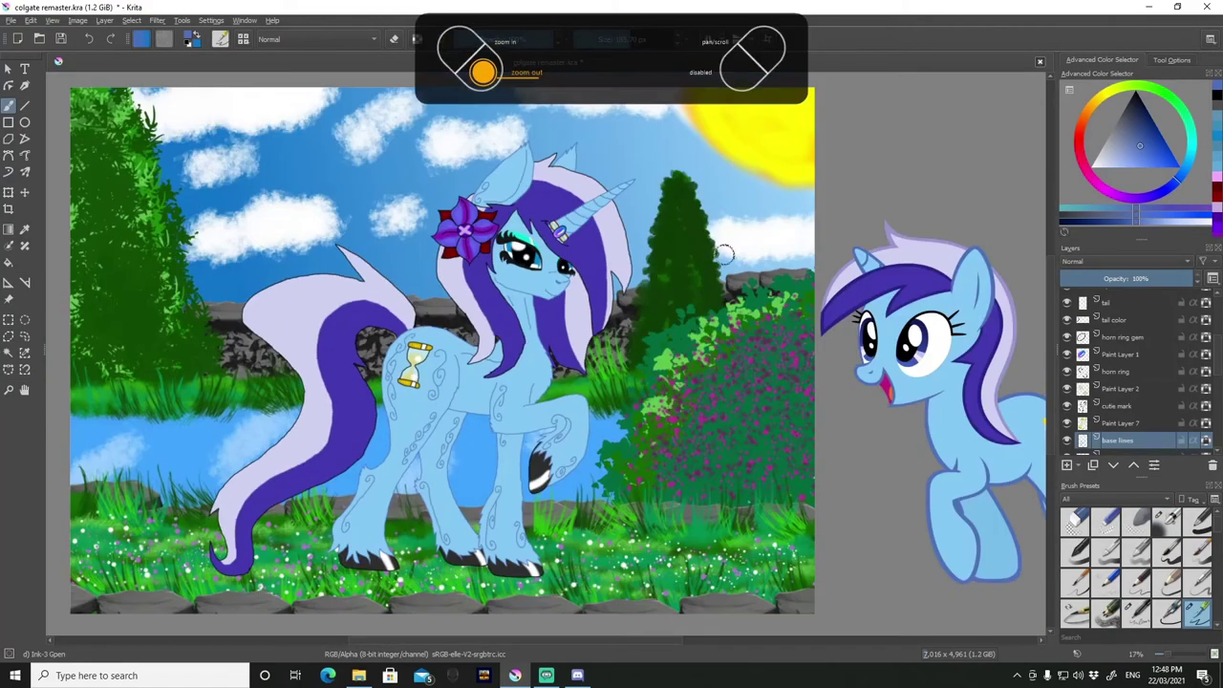
key("Page_Down")
scroll(714, 284, "up", 8)
key("slash")
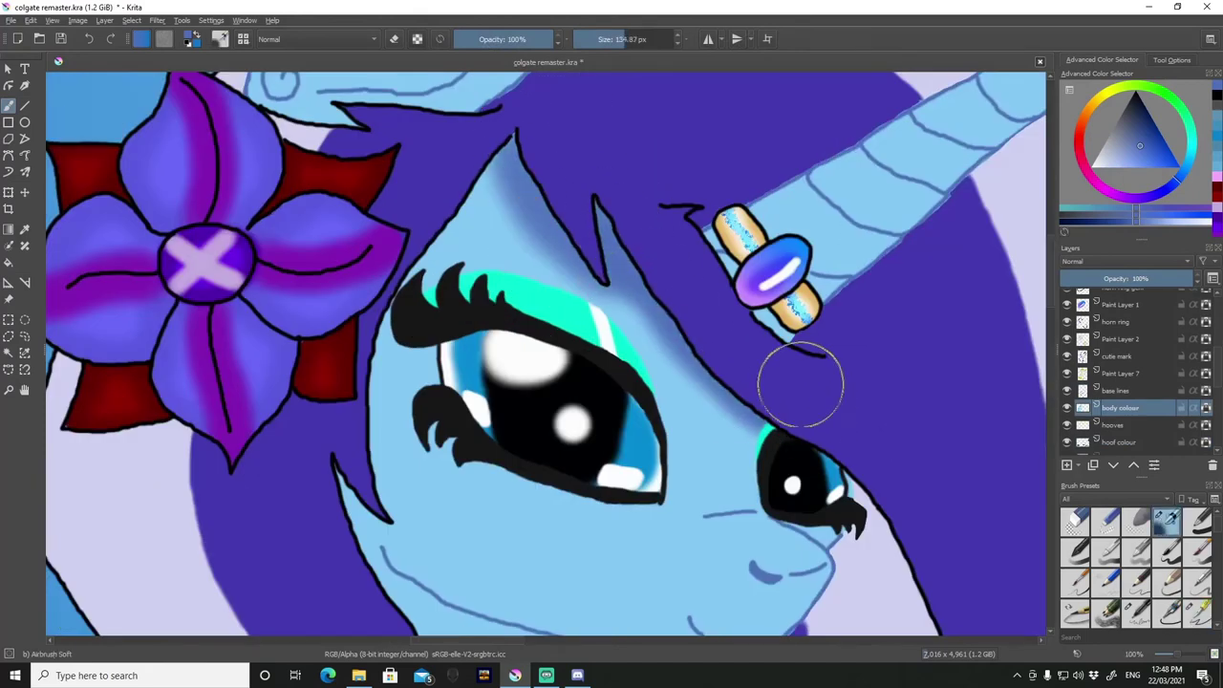
Save the drawing and shrink the airbrush for finer shading on the head.
key("minus")
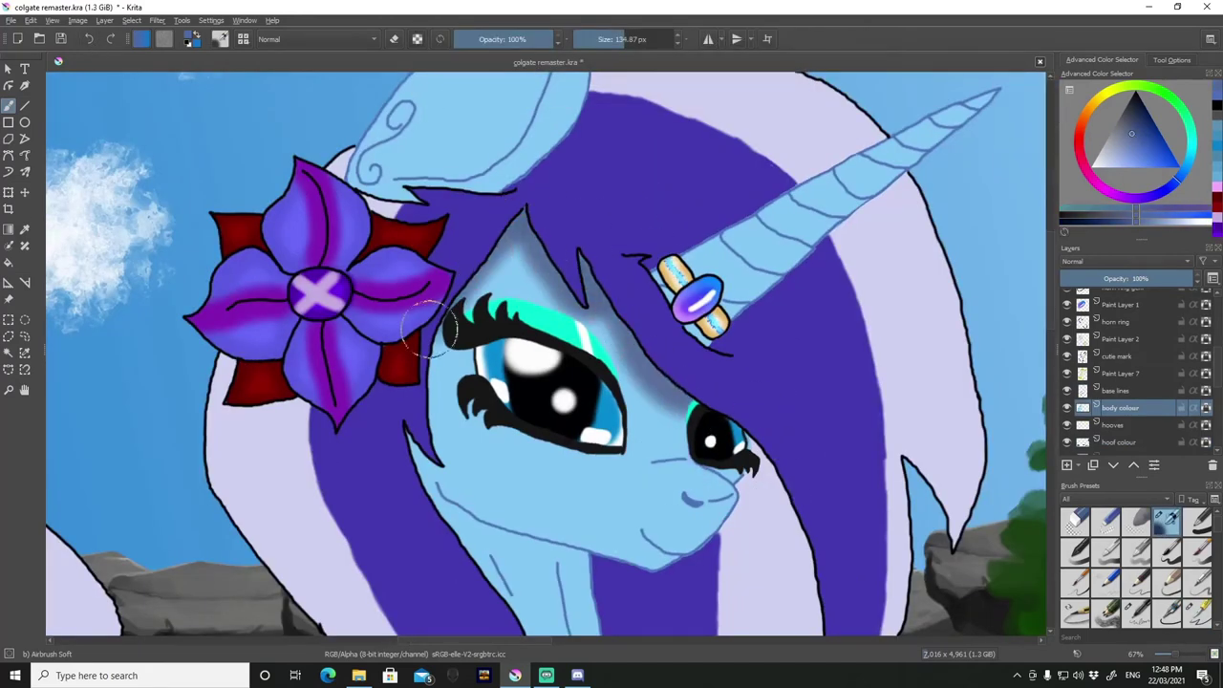
key("minus")
key("minus")
key("plus")
key("plus")
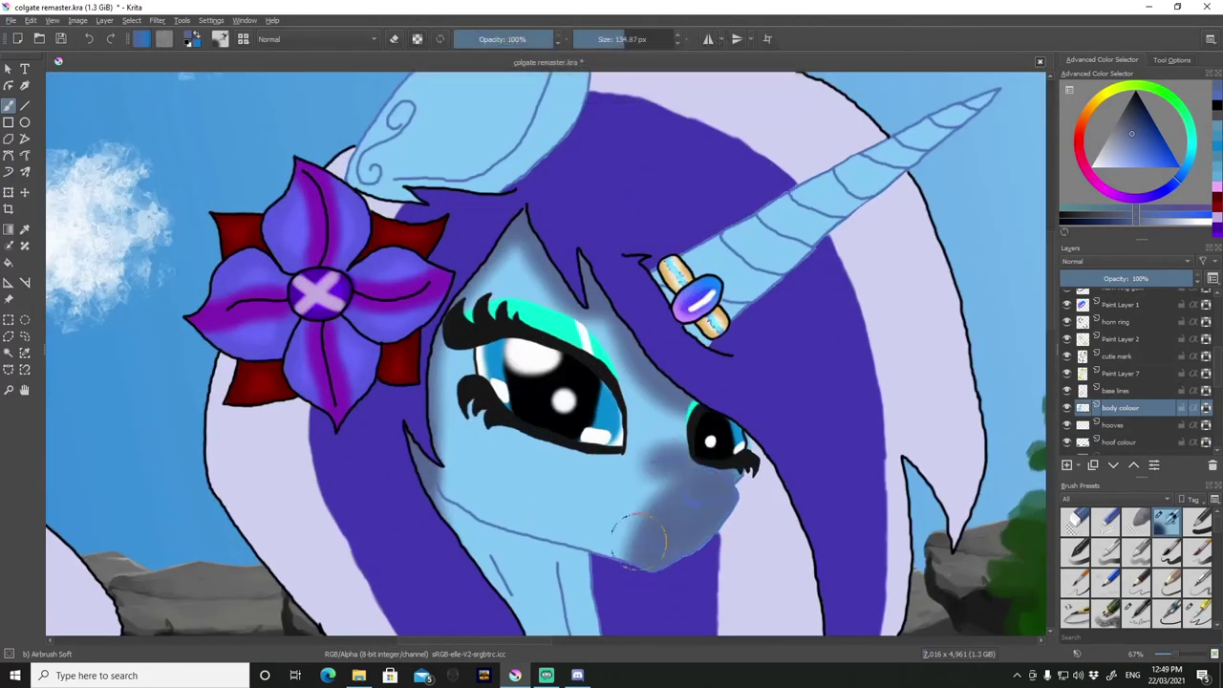
key("alt+f")
key("Escape")
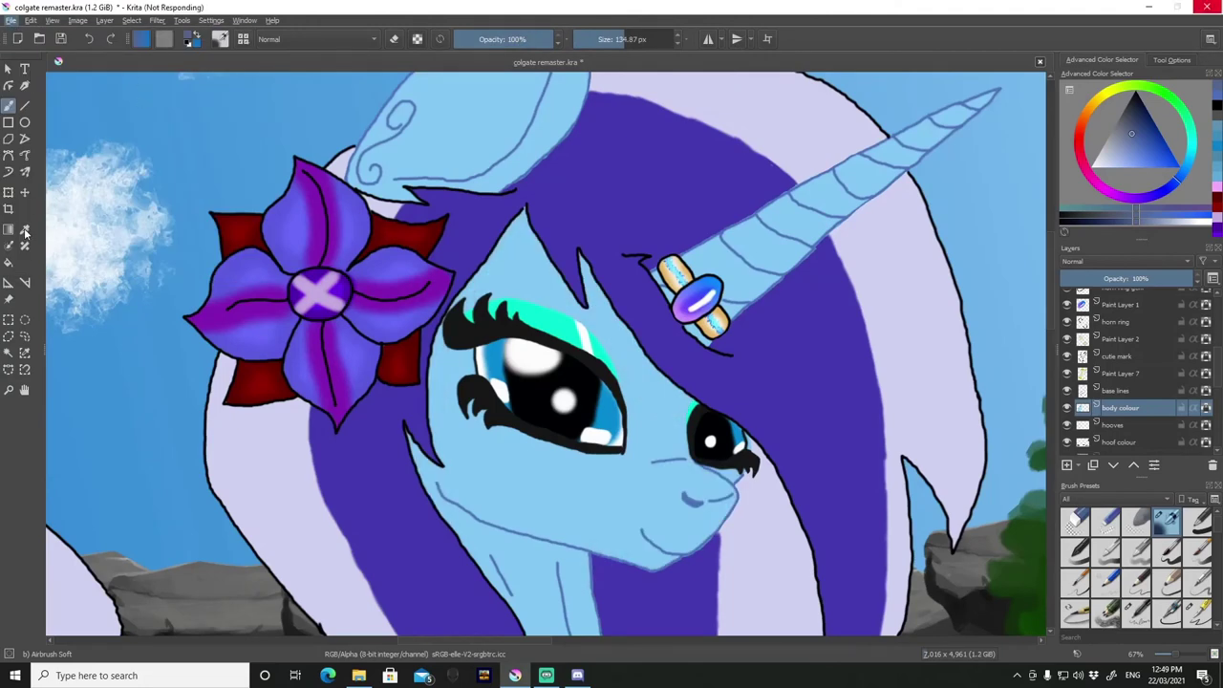
key("plus")
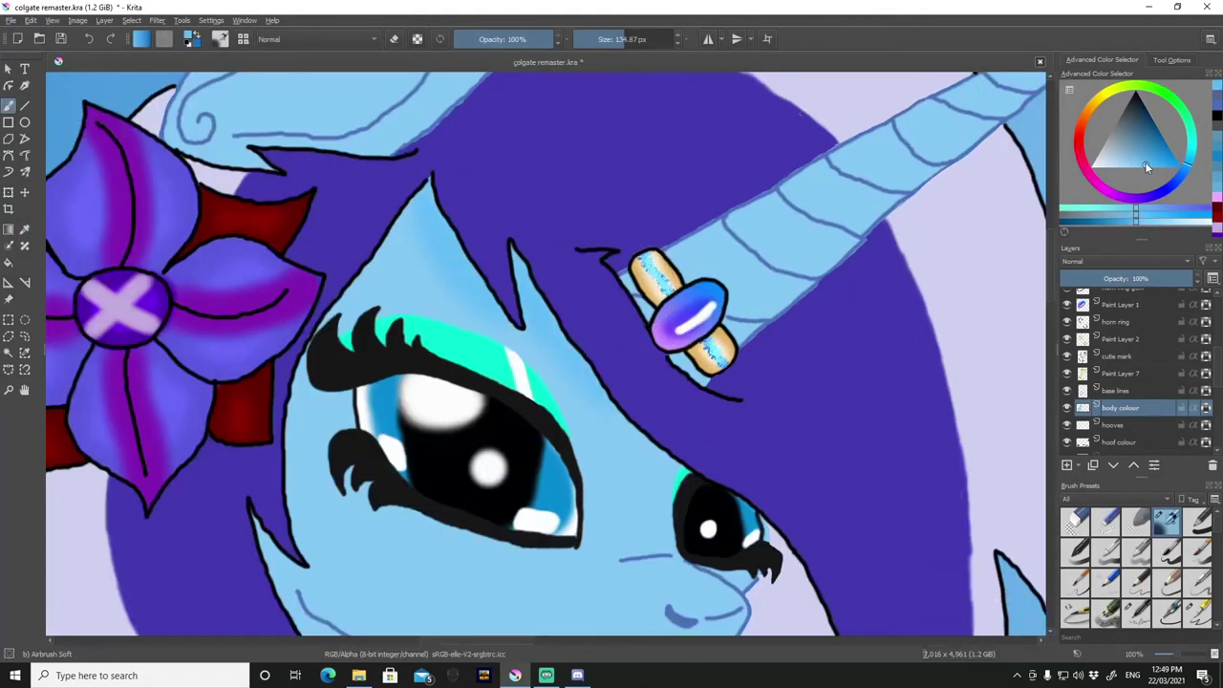
key("minus")
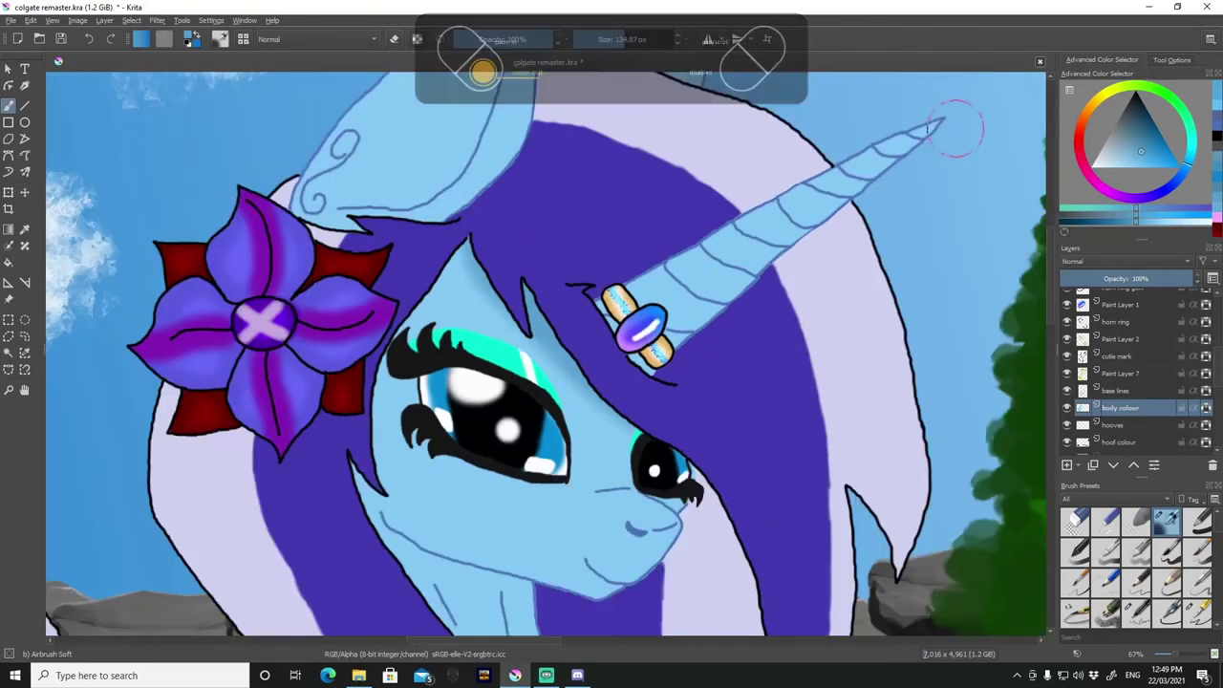
key("bracketleft")
key("bracketleft")
key("bracketleft")
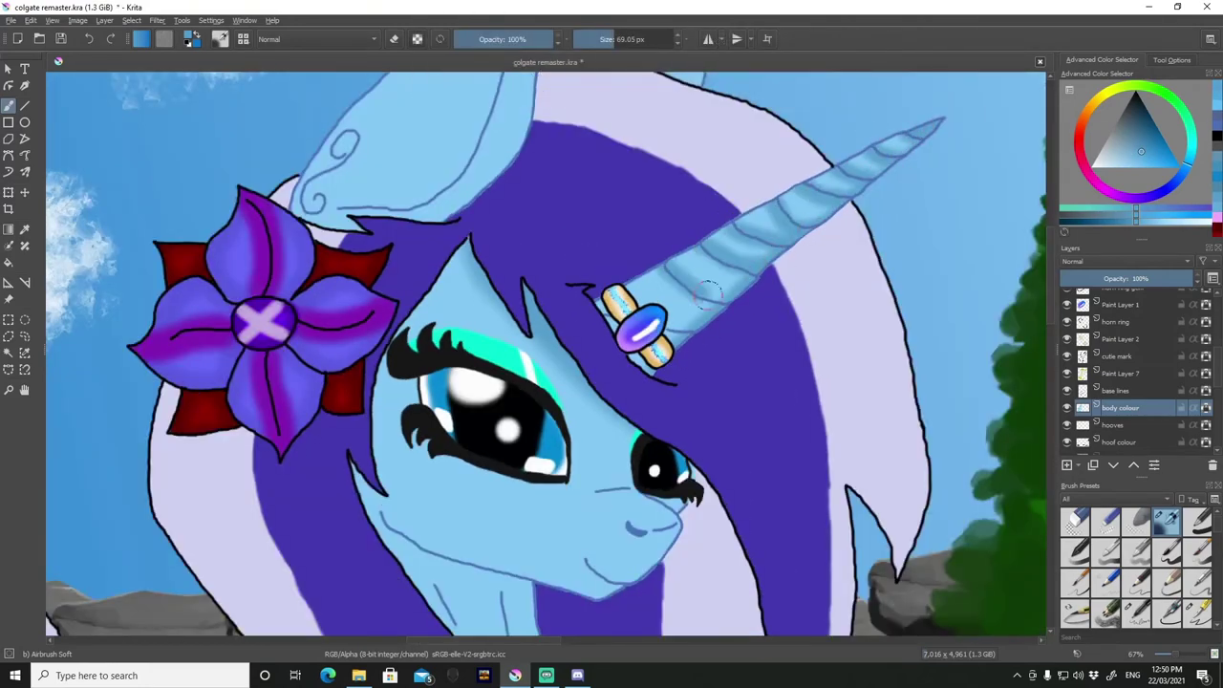
key("minus")
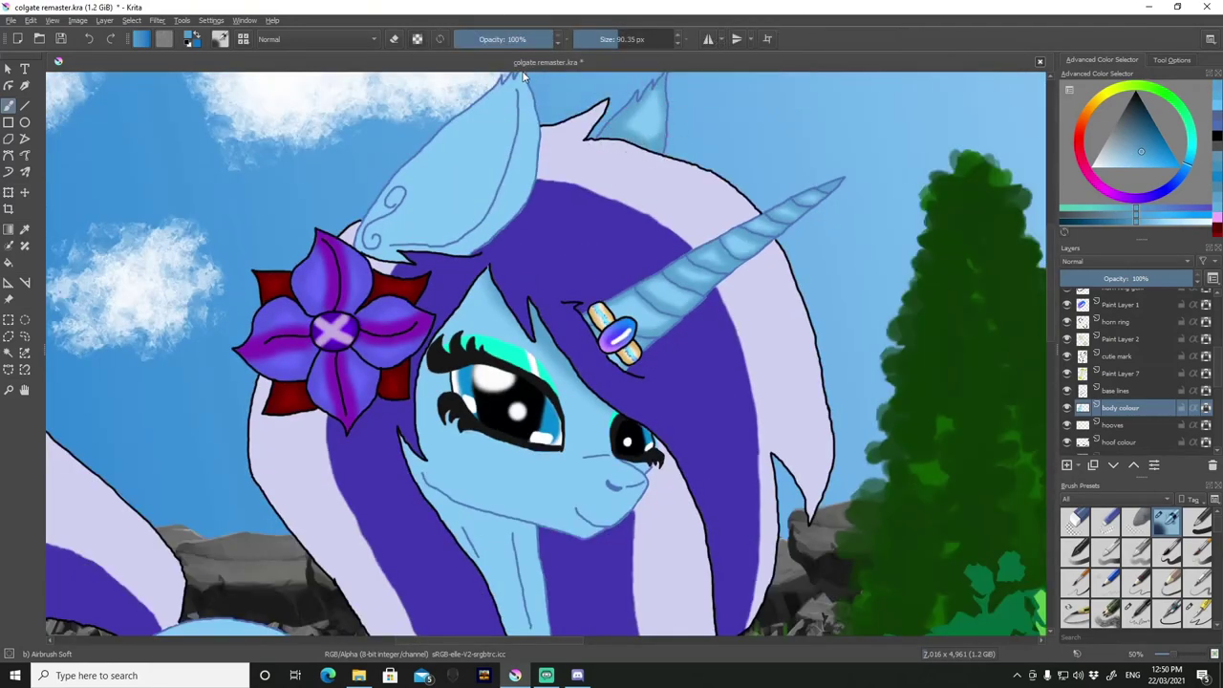
key("plus")
Softly shade the ear, under the eye, cheek, jaw and neck line.
left_click_drag(547, 153, 430, 315)
scroll(668, 430, "down", 5)
key("plus")
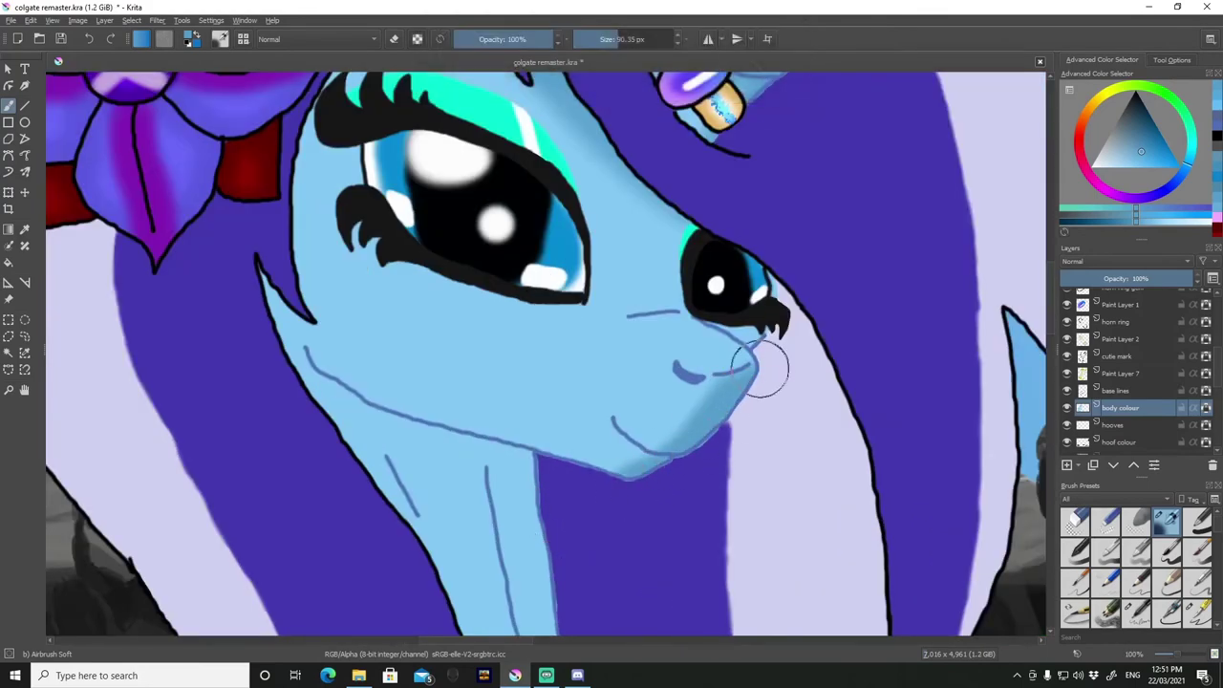
left_click_drag(550, 304, 334, 239)
mouse_move(286, 191)
left_mouse_down()
mouse_move(369, 480)
mouse_move(543, 452)
left_mouse_up()
left_click_drag(325, 324, 651, 483)
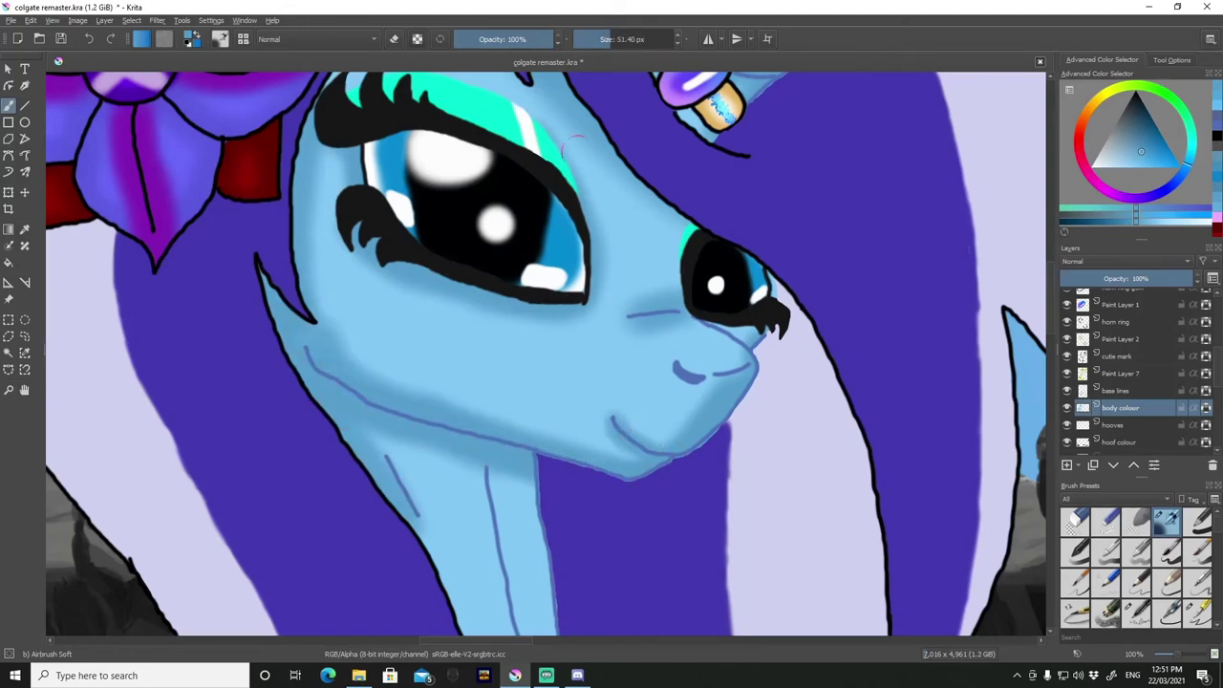
Reselect the body colour layer in the layer stack.
scroll(690, 308, "down", 2)
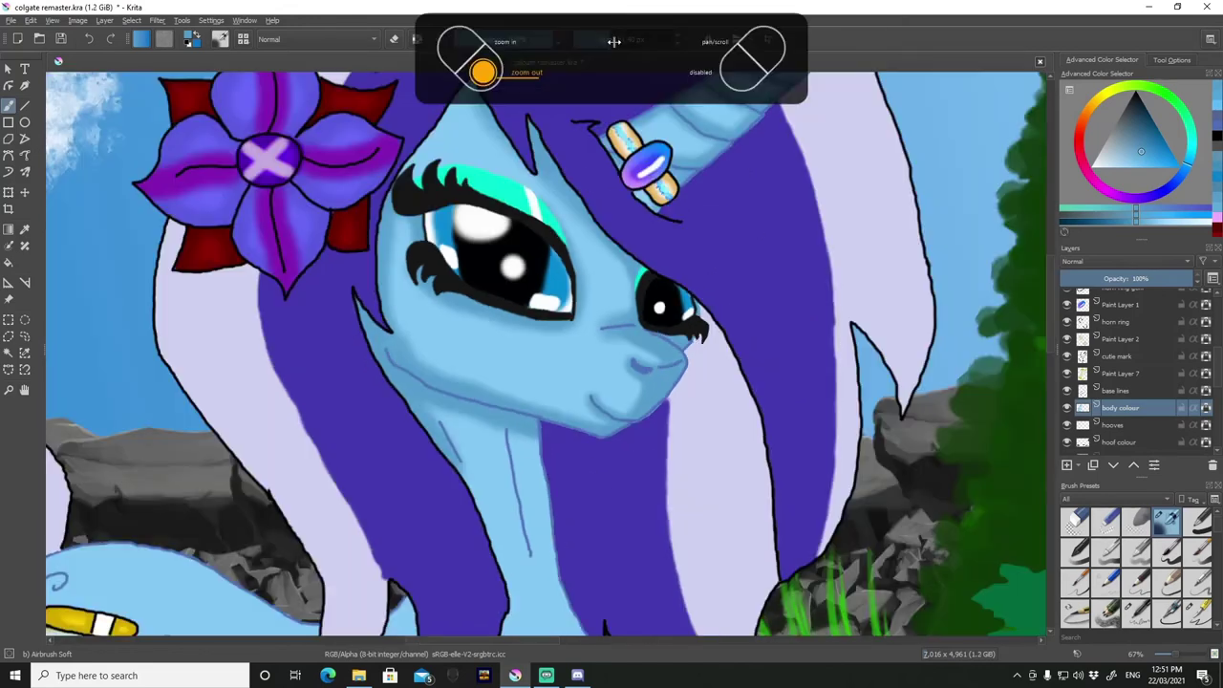
scroll(1086, 384, "up", 3)
left_click(1127, 399)
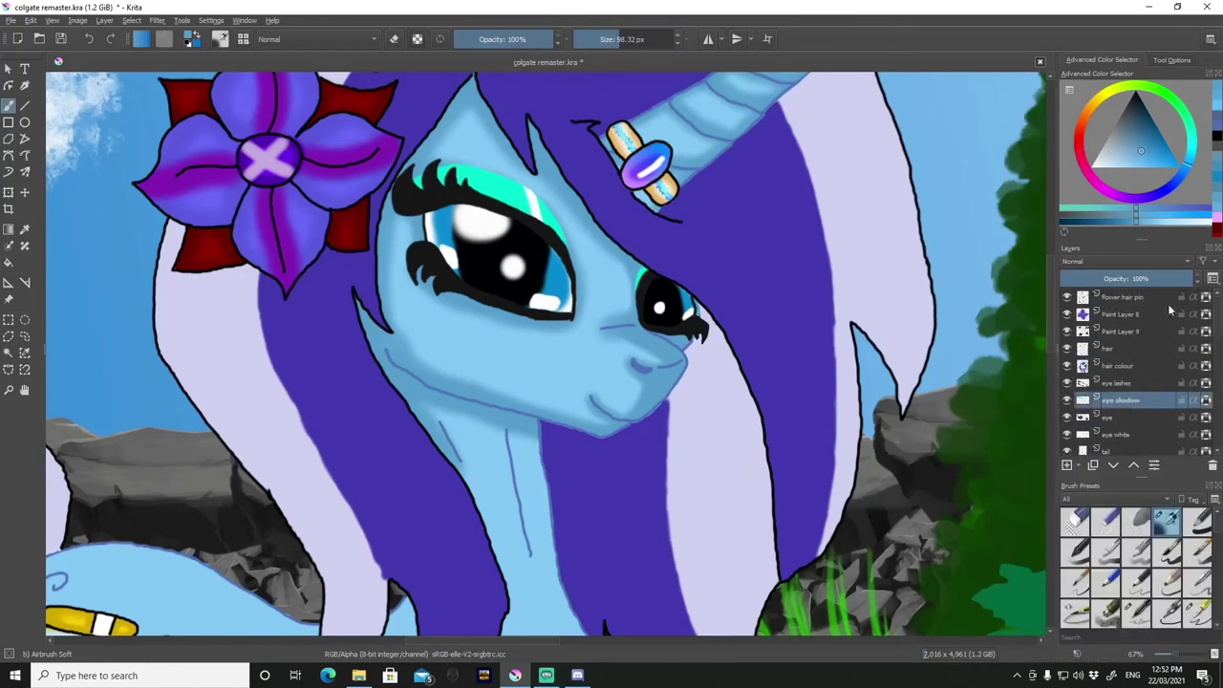
scroll(1127, 382, "down", 3)
left_click(1122, 424)
Airbrush darker shadows down the body, lower edge and under the raised leg.
scroll(437, 286, "down", 5)
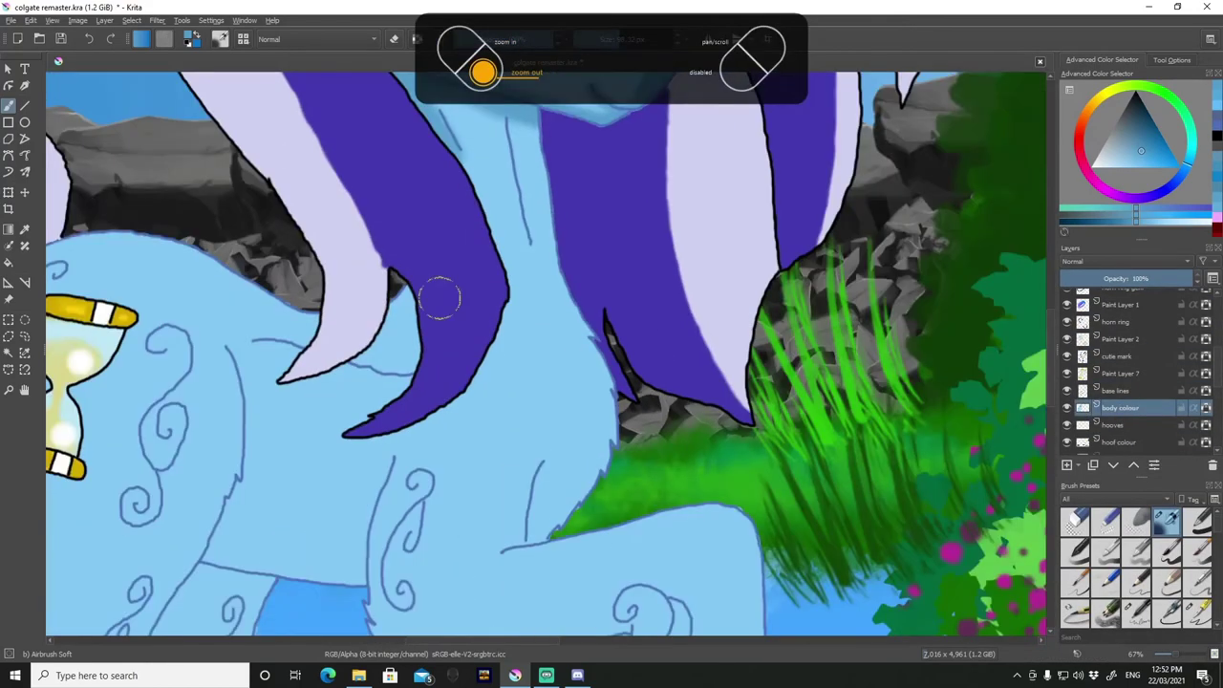
mouse_move(414, 344)
left_mouse_down()
mouse_move(234, 458)
mouse_move(325, 573)
mouse_move(344, 564)
left_mouse_up()
mouse_move(516, 542)
left_mouse_down()
mouse_move(554, 286)
mouse_move(506, 122)
left_mouse_up()
scroll(417, 448, "down", 5)
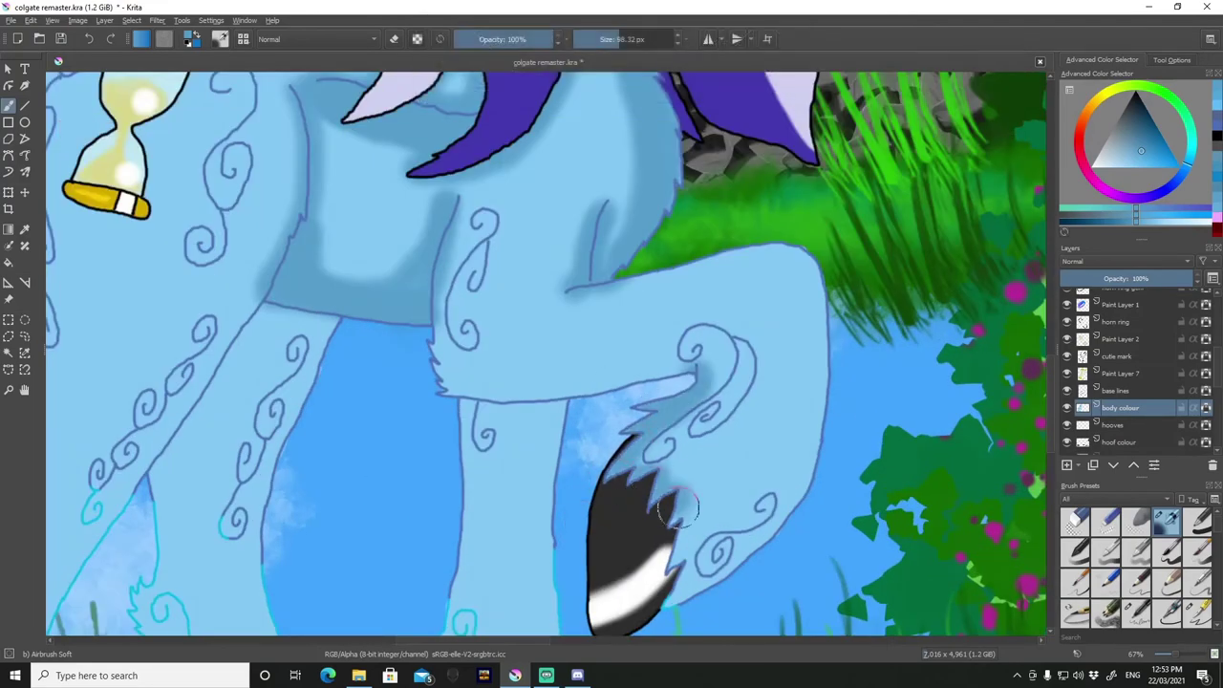
mouse_move(679, 508)
left_mouse_down()
mouse_move(812, 267)
mouse_move(564, 287)
left_mouse_up()
mouse_move(688, 382)
left_mouse_down()
mouse_move(468, 401)
mouse_move(439, 286)
left_mouse_up()
key("minus")
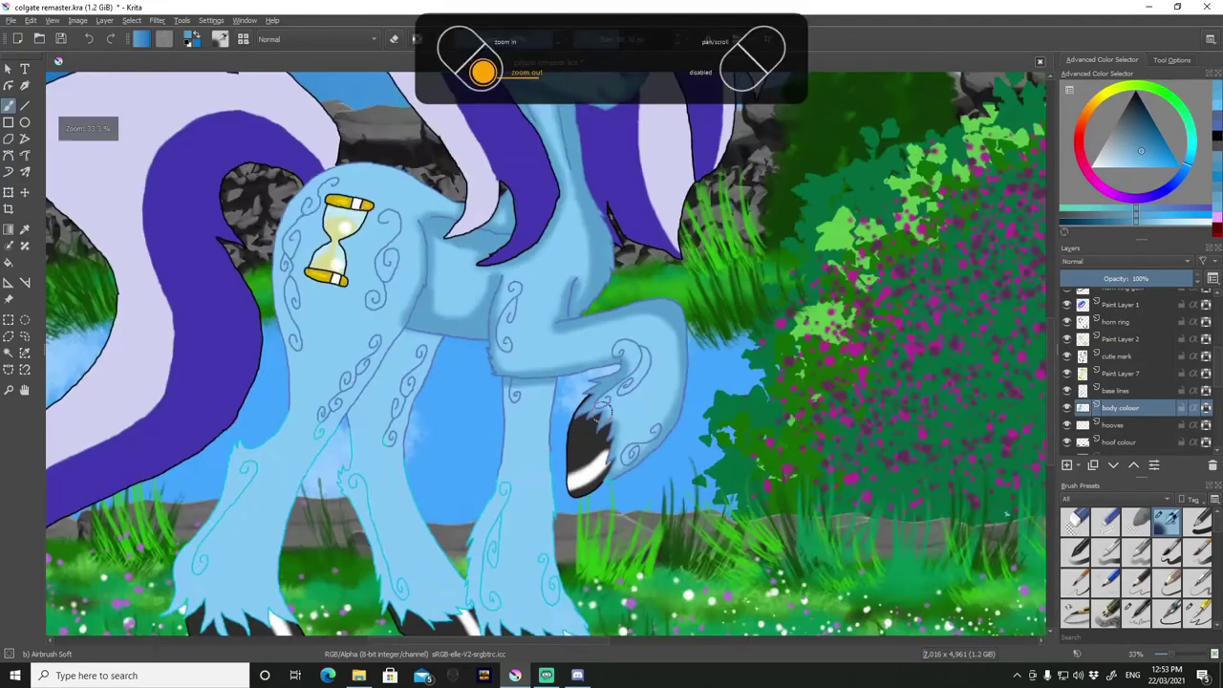
Paint over the raised hoof's white highlight in black on the base lines layer.
left_click(1122, 391)
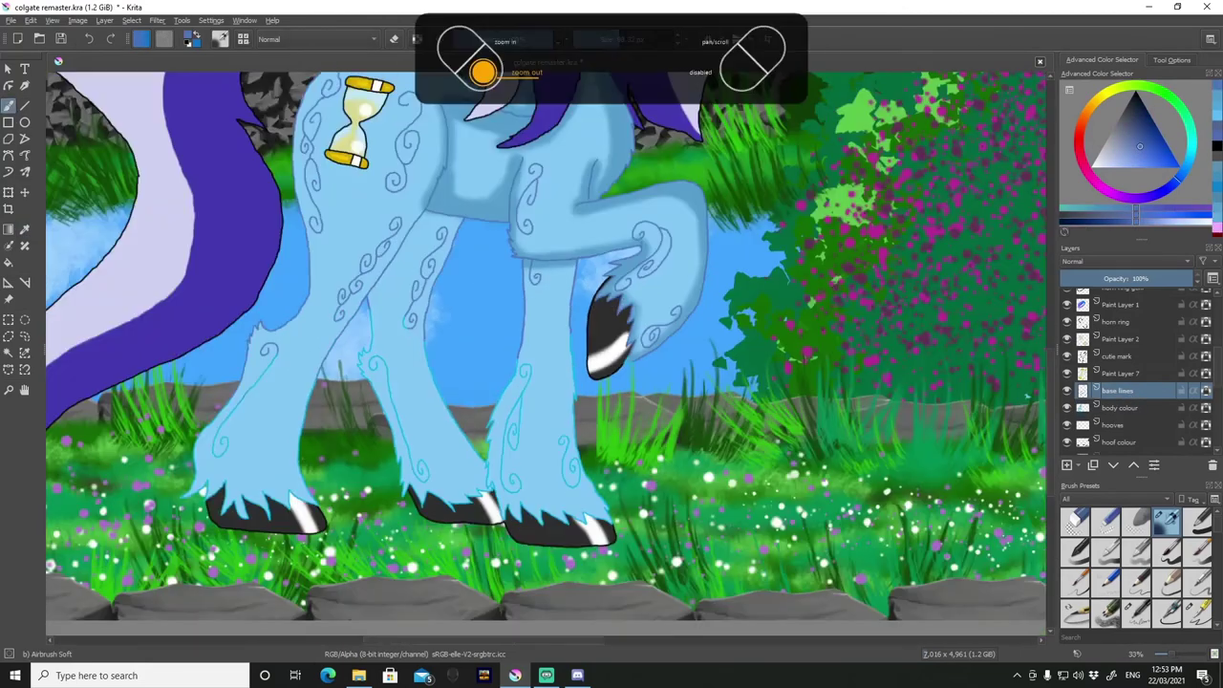
left_click_drag(291, 501, 311, 523)
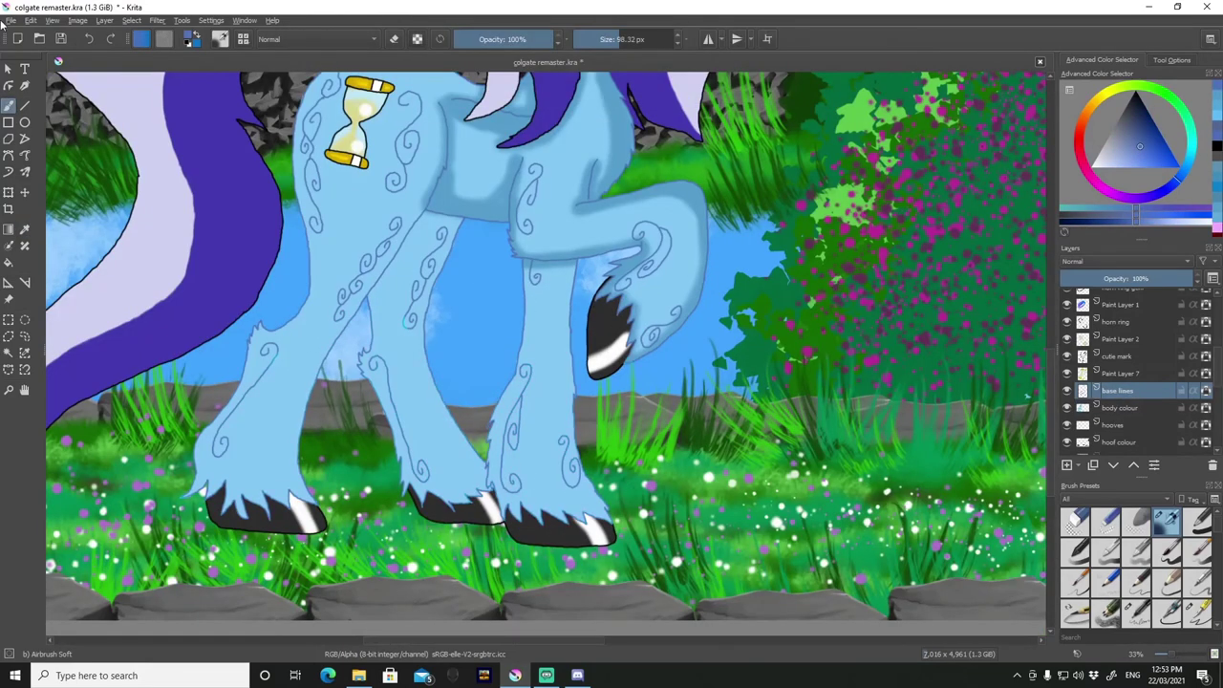
left_click(489, 174, "ctrl")
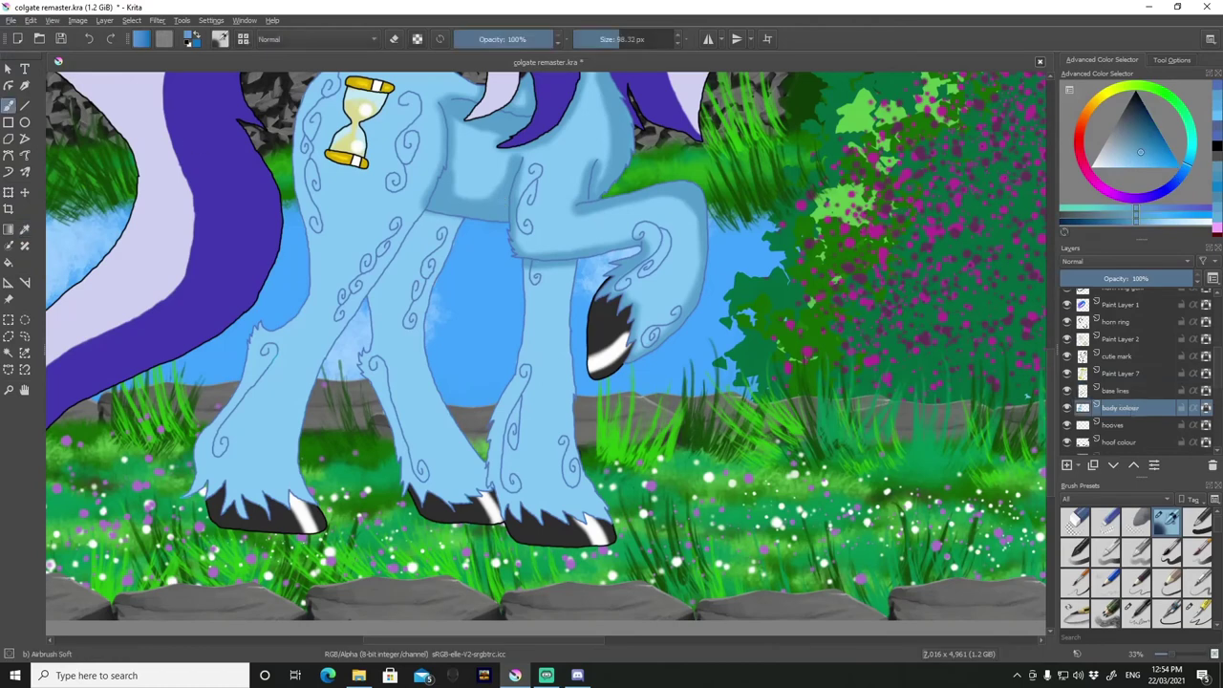
key("plus")
Shade the legs and hindquarter edge darker on the body colour layer.
left_click_drag(590, 528, 562, 237)
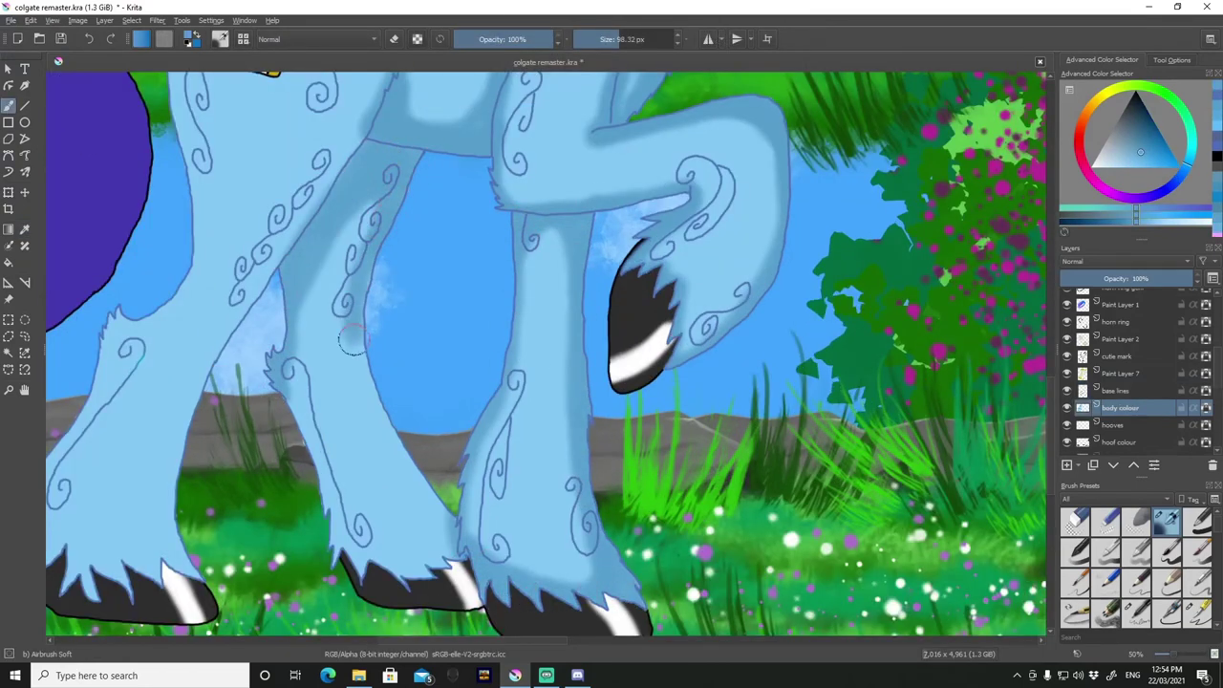
scroll(611, 210, "up", 5)
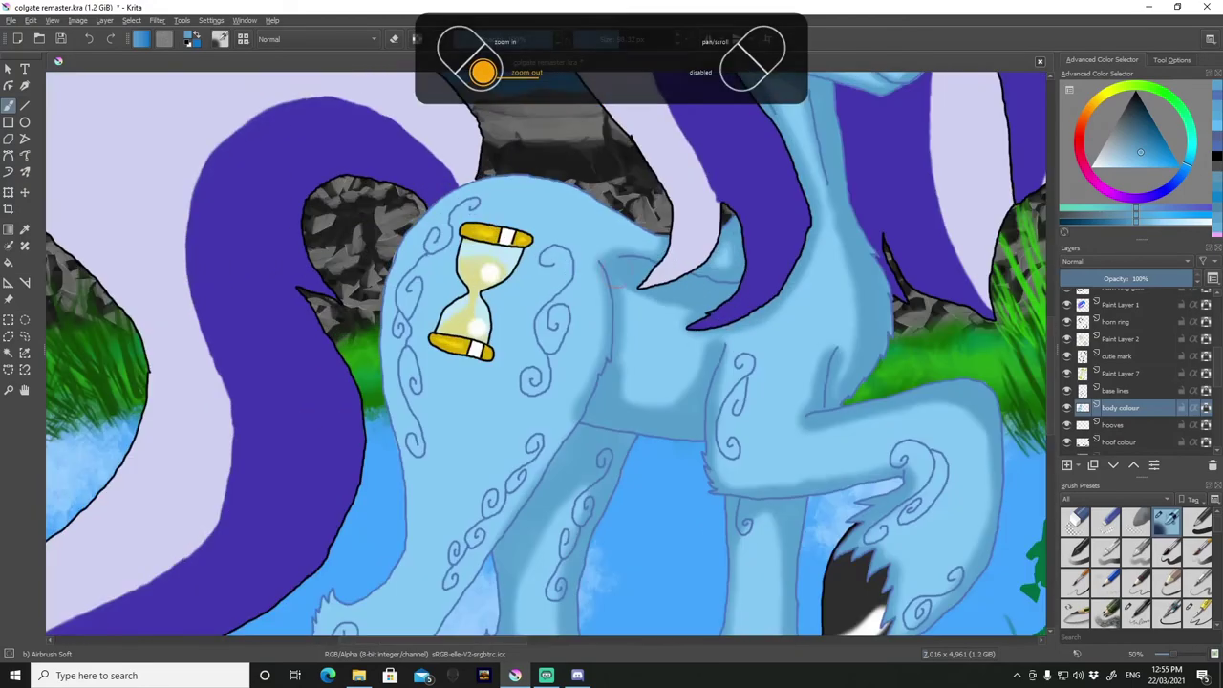
left_click_drag(594, 302, 579, 256)
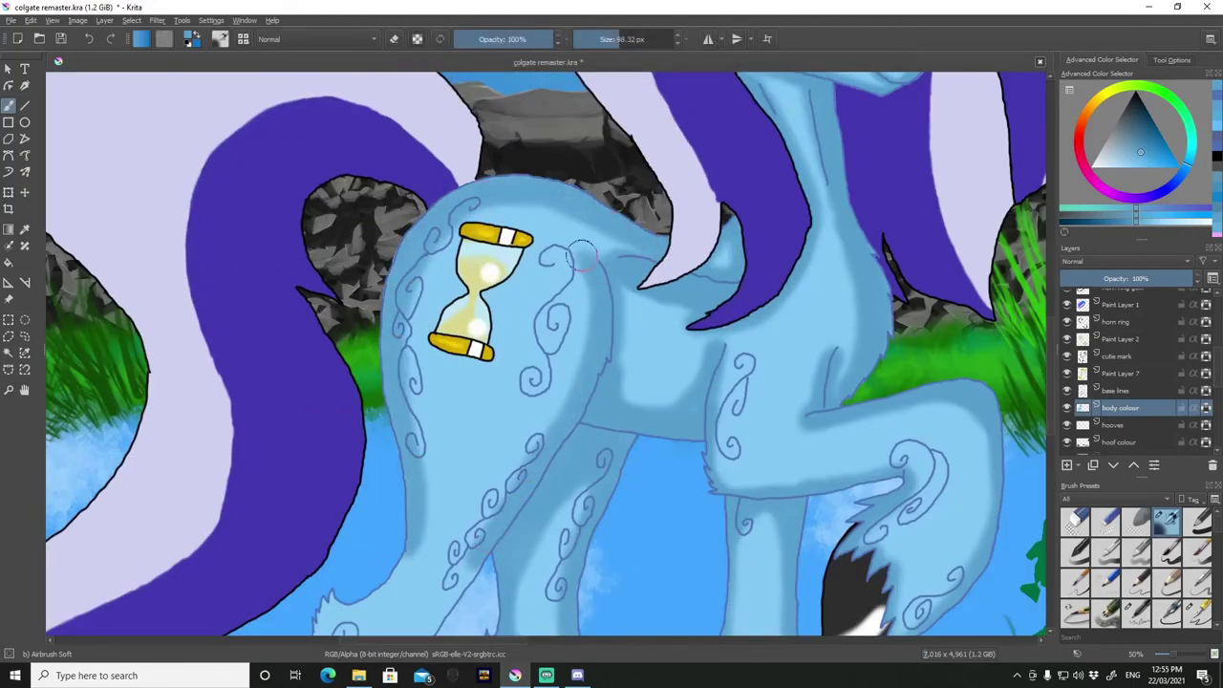
scroll(616, 351, "down", 5)
scroll(511, 277, "up", 5)
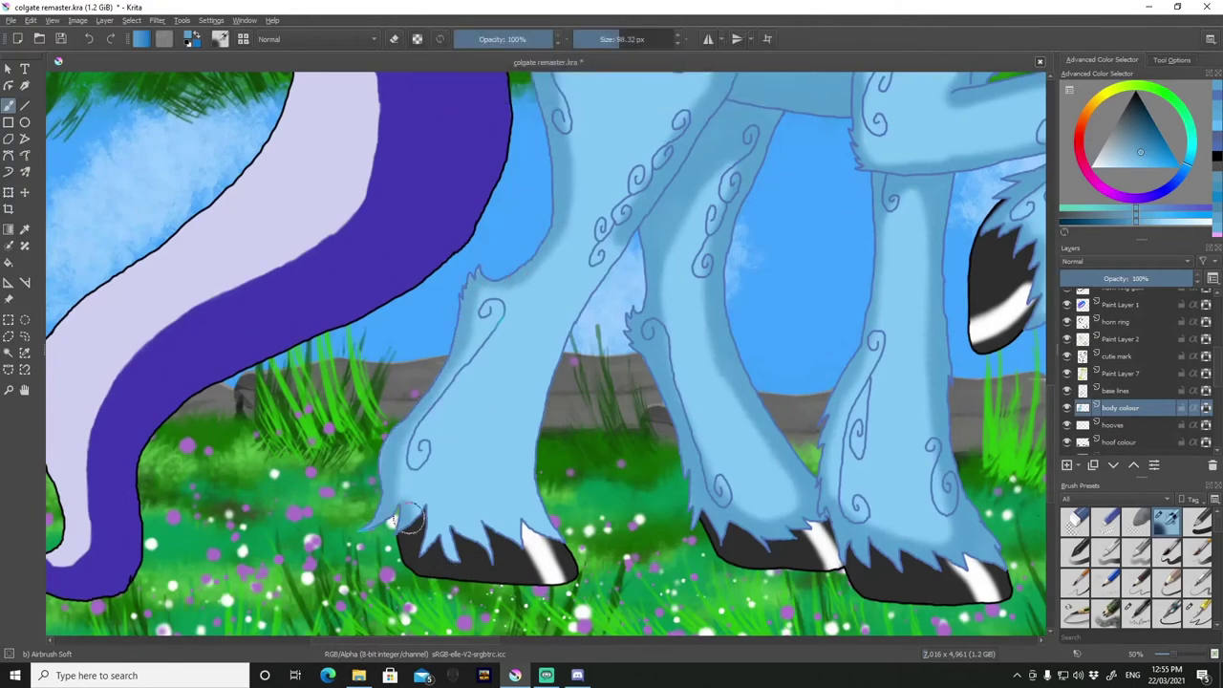
left_click_drag(540, 403, 506, 496)
scroll(506, 496, "down", 5)
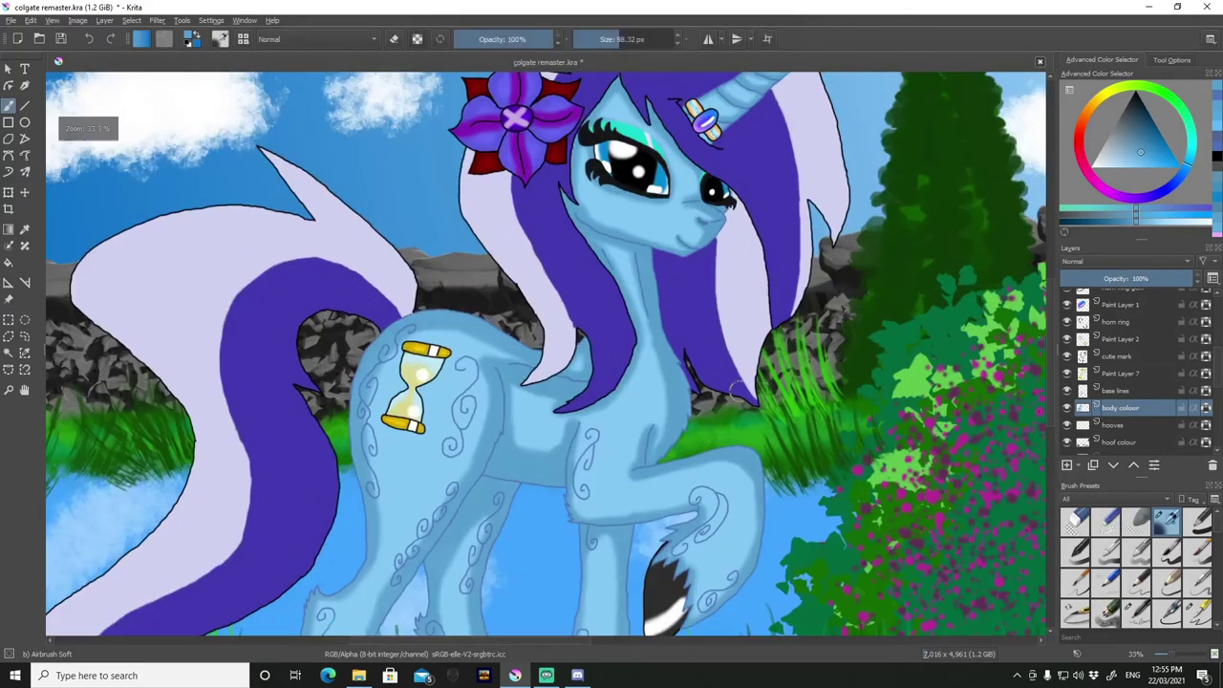
scroll(573, 239, "up", 5)
scroll(1105, 351, "up", 3)
Rename a layer 'neck lace' and ink the necklace curve around the neck with Ink-1 Precision.
scroll(1106, 351, "down", 3)
double_click(1095, 437)
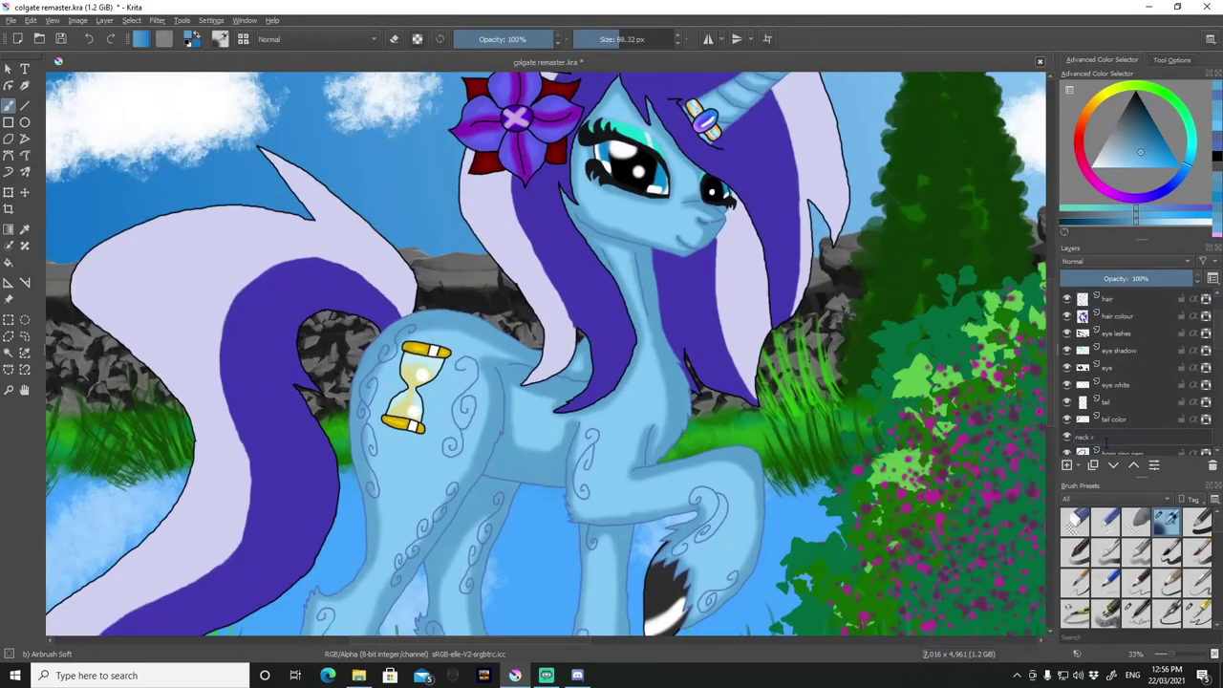
key("slash")
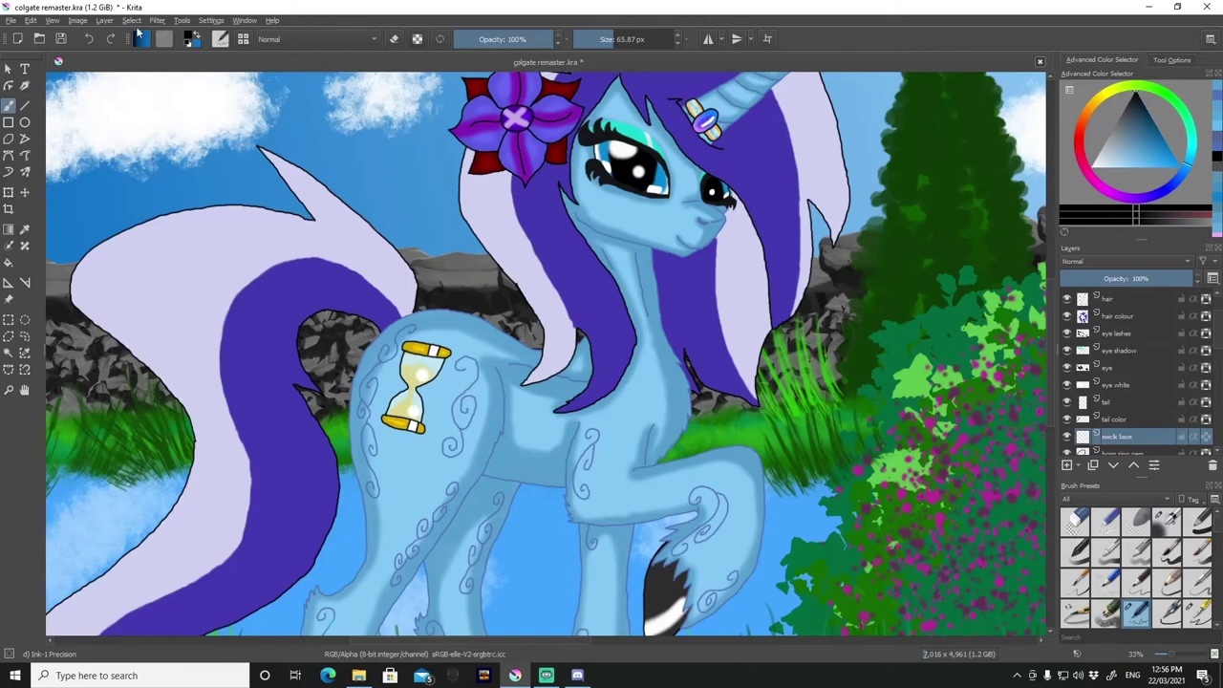
left_click(678, 36)
scroll(611, 440, "up", 6)
mouse_move(590, 466)
left_mouse_down()
mouse_move(747, 516)
mouse_move(784, 489)
left_mouse_up()
left_click(1132, 465)
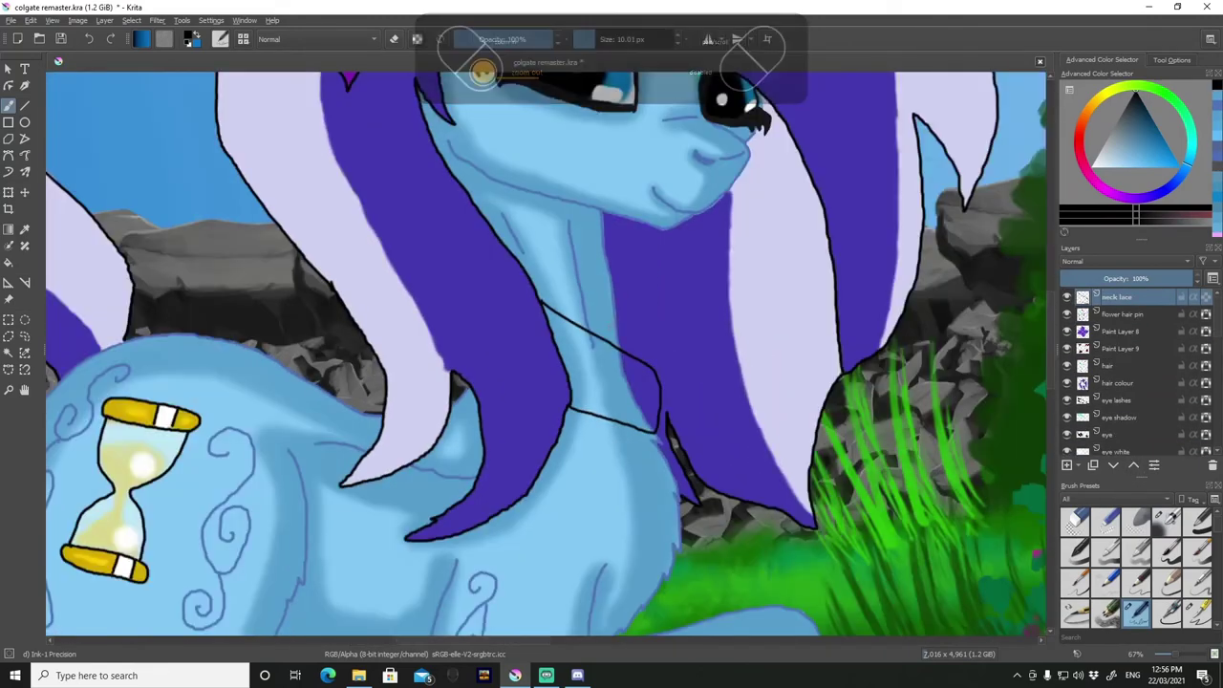
key("ctrl+z")
left_click_drag(530, 230, 764, 463)
Add Paint Layer 10 and start painting the necklace band gold.
scroll(779, 466, "down", 5)
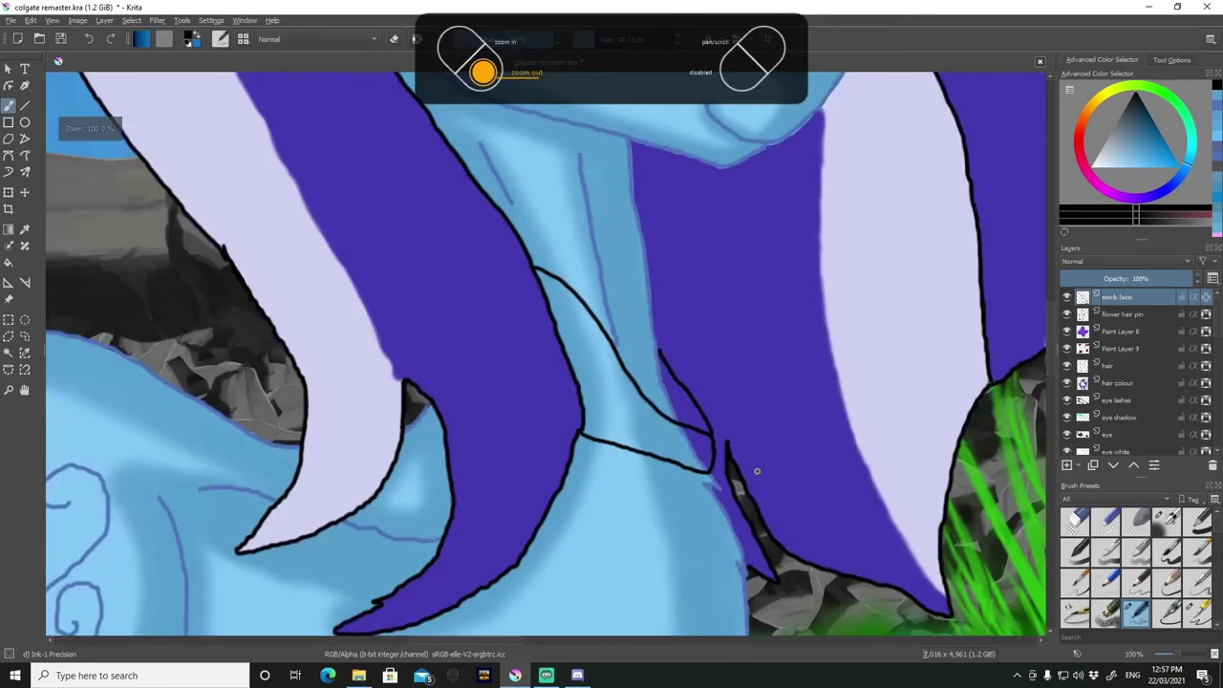
scroll(779, 467, "down", 3)
scroll(611, 344, "up", 6)
scroll(611, 344, "down", 8)
scroll(648, 427, "up", 6)
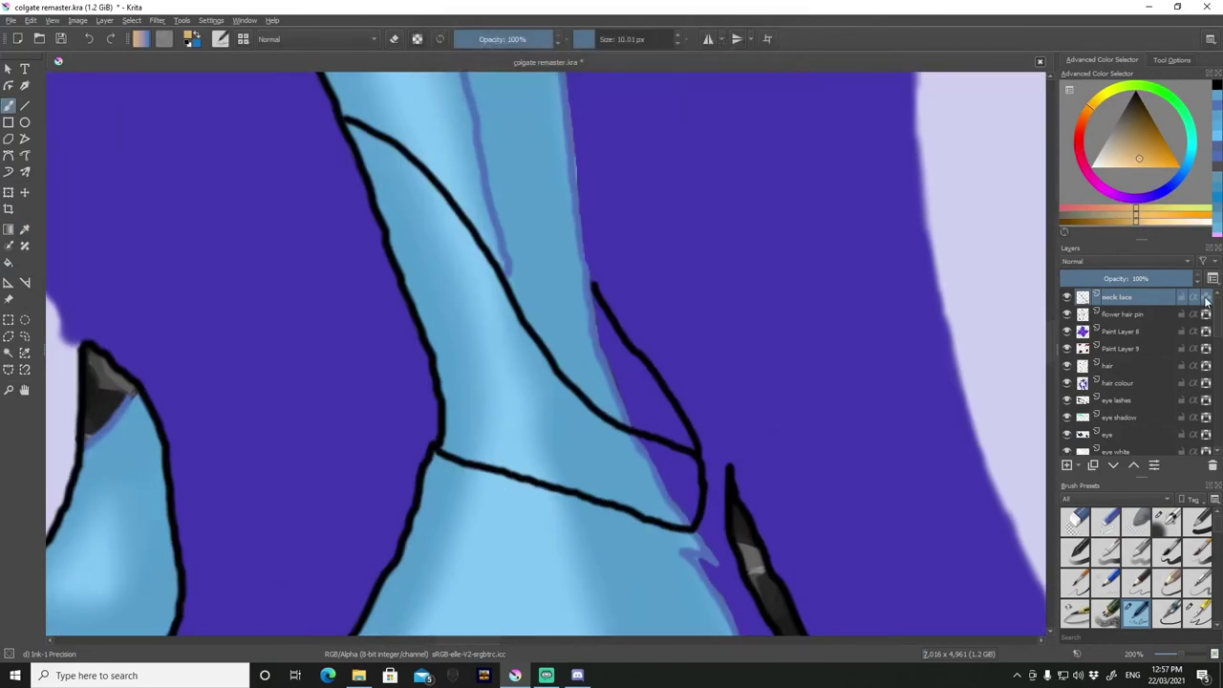
key("Insert")
scroll(648, 427, "up", 1)
left_click_drag(569, 234, 713, 468)
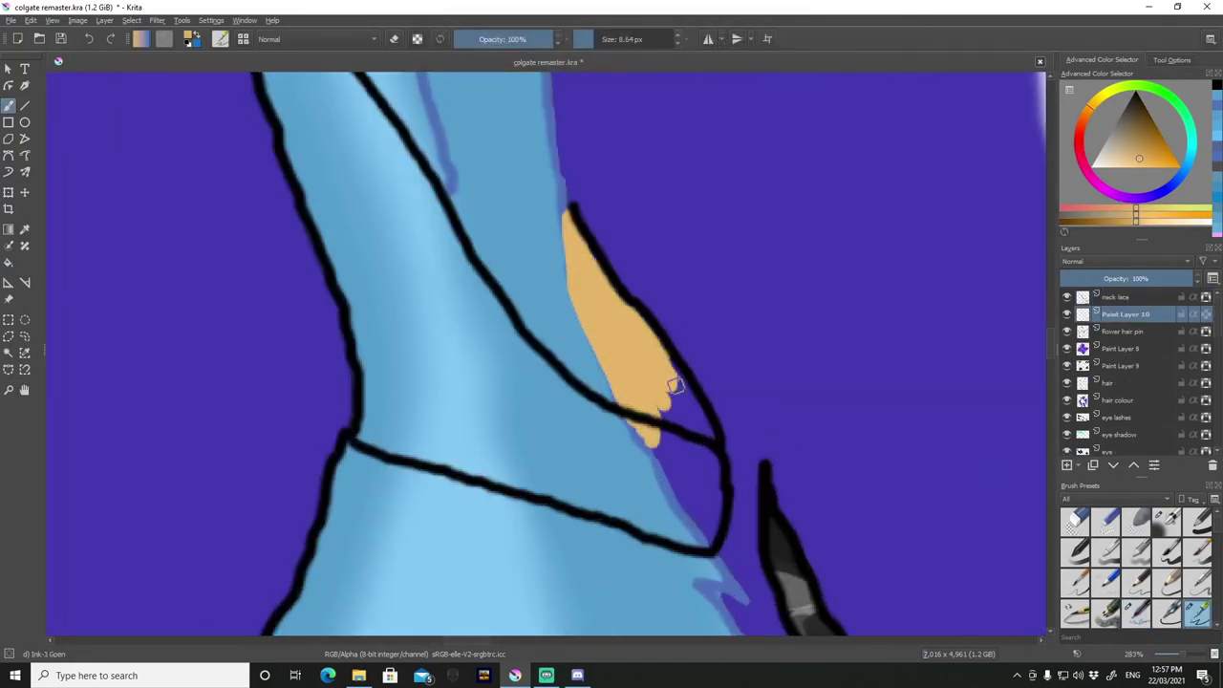
mouse_move(475, 346)
left_mouse_down()
mouse_move(450, 287)
mouse_move(388, 404)
mouse_move(459, 439)
left_mouse_up()
Finish filling the necklace band gold and add a new layer above it for the gem.
scroll(513, 415, "up", 2)
scroll(547, 122, "up", 1)
mouse_move(468, 582)
left_mouse_down()
mouse_move(286, 150)
mouse_move(424, 388)
mouse_move(537, 466)
left_mouse_up()
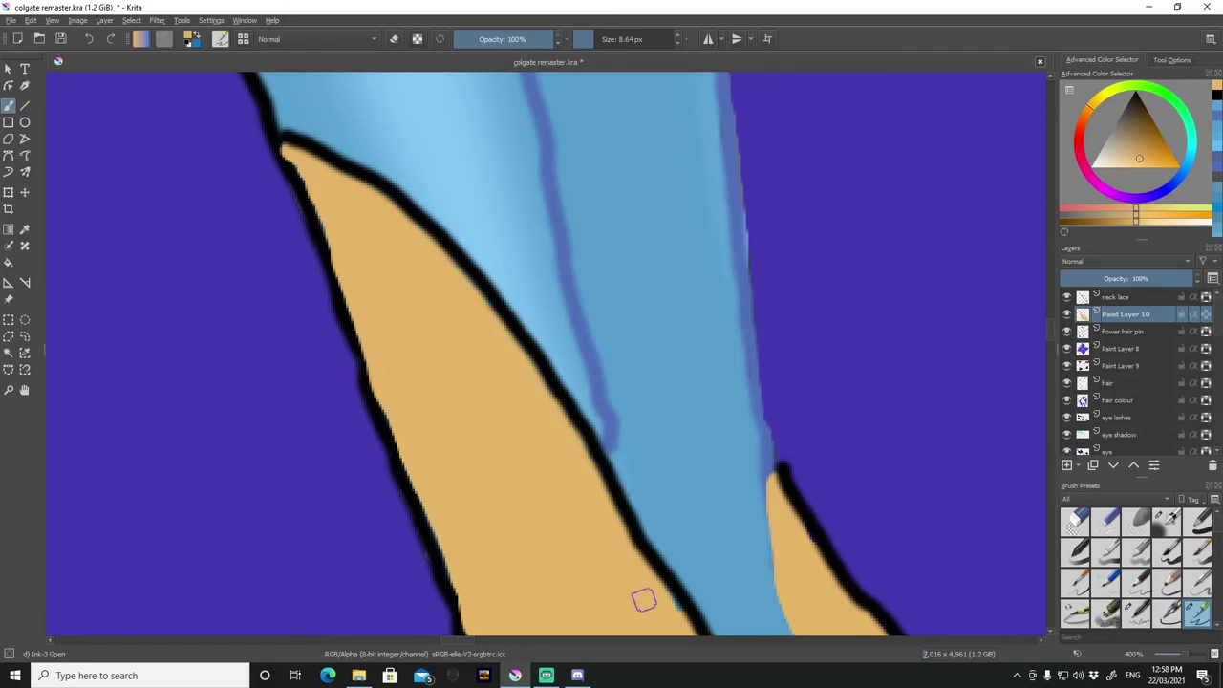
scroll(642, 600, "down", 5)
left_click(1066, 464)
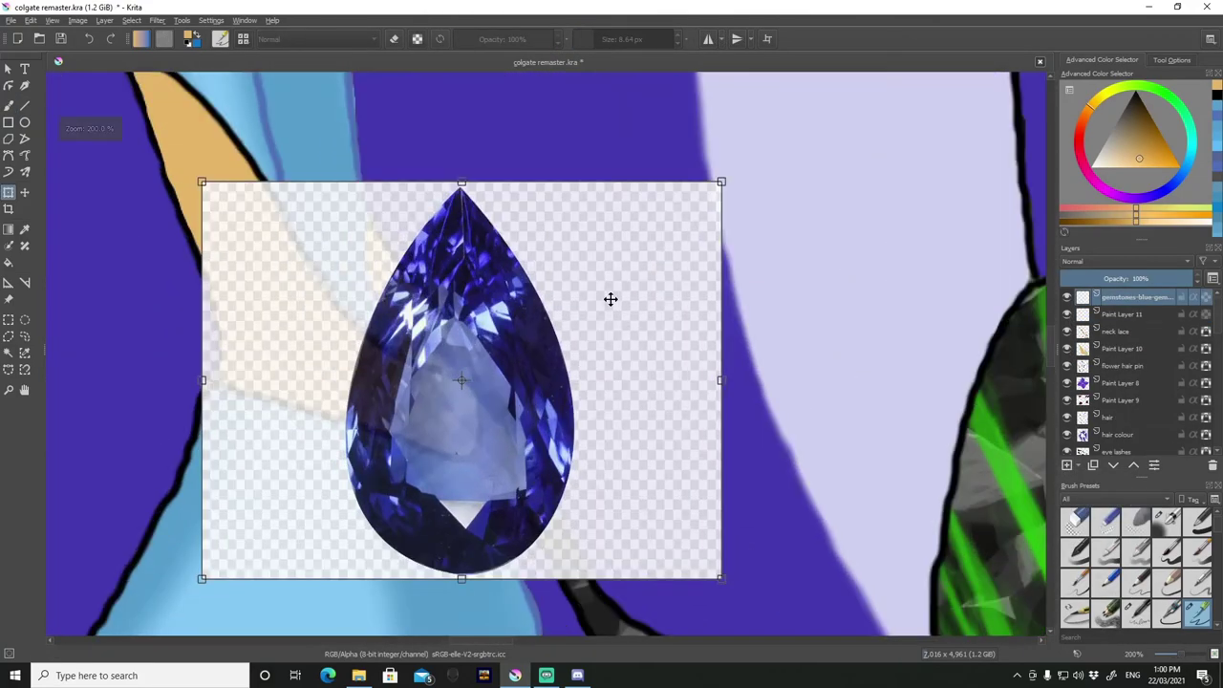
Apply the gem's resize and erase its white photo background.
key("Return")
key("b")
left_click_drag(592, 39, 630, 38)
left_click_drag(239, 191, 286, 341)
mouse_move(659, 191)
left_mouse_down()
mouse_move(669, 295)
mouse_move(568, 259)
mouse_move(562, 474)
left_mouse_up()
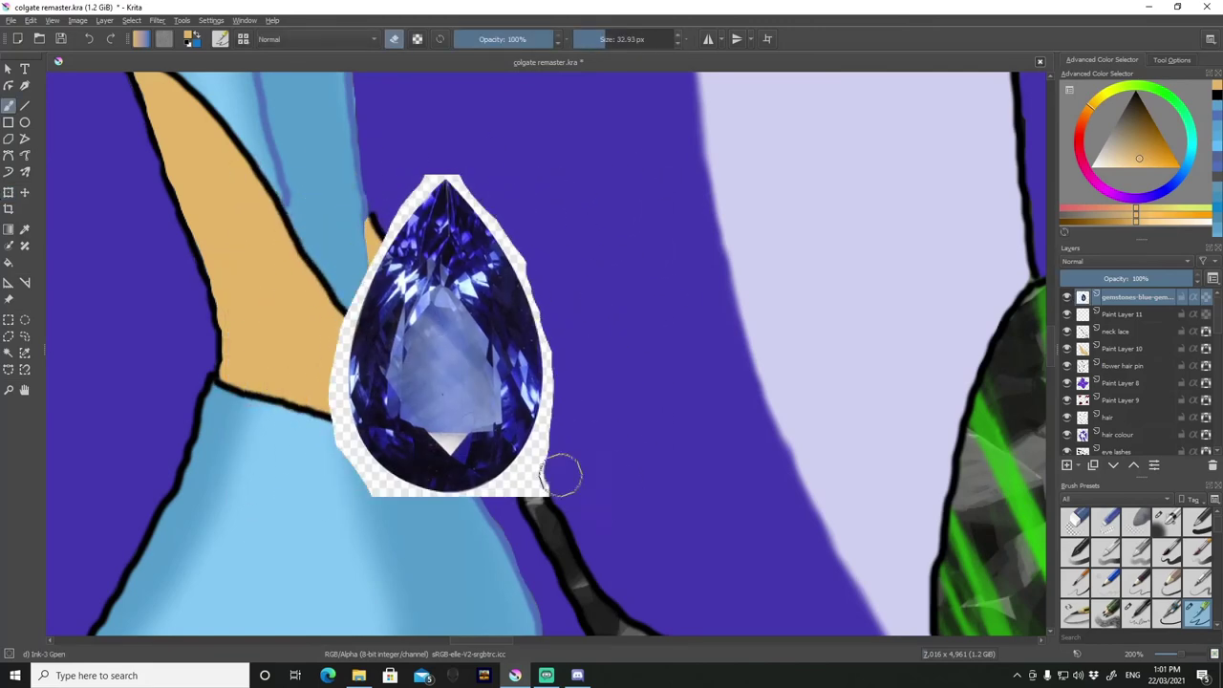
scroll(206, 331, "up", 1)
key("e")
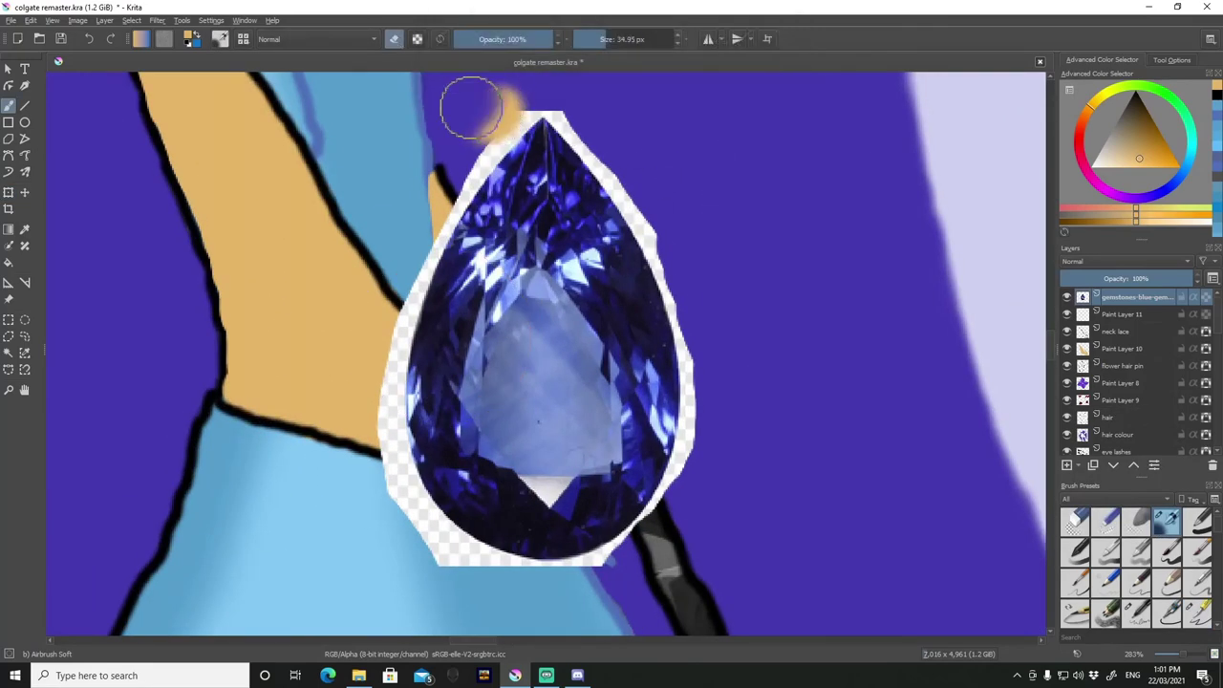
left_click_drag(469, 103, 454, 167)
left_click_drag(389, 334, 432, 549)
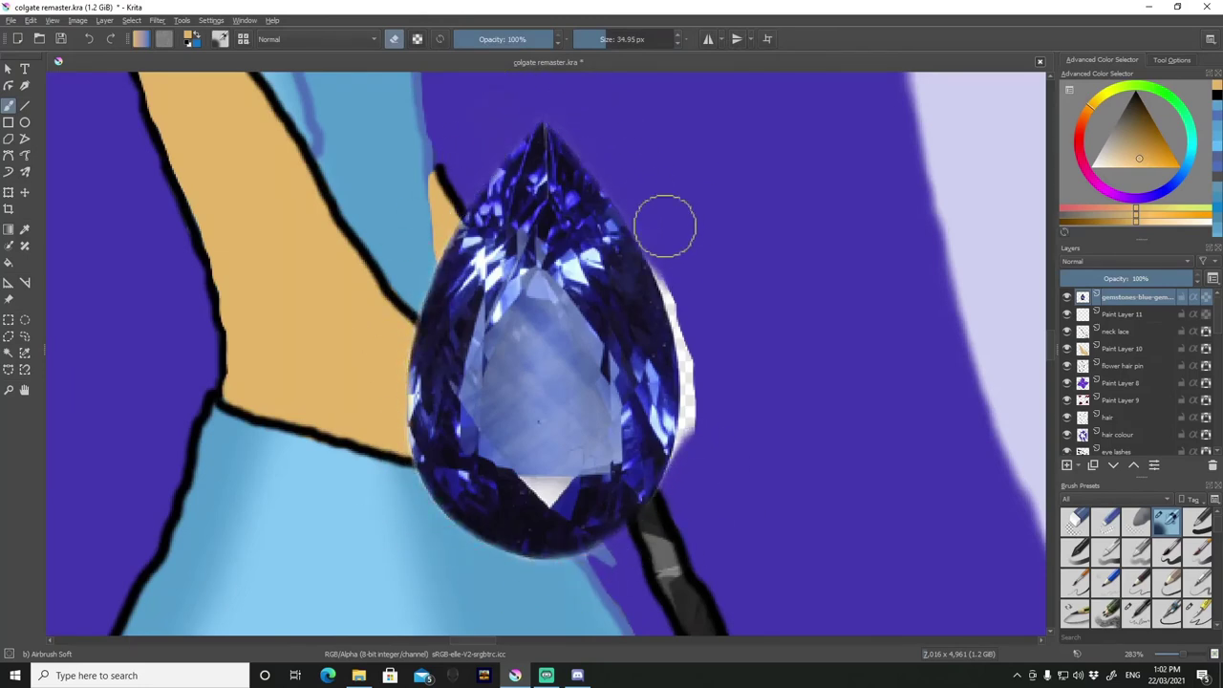
Move the gem onto the necklace, shrinking it and tilting it about 45°.
left_click_drag(370, 327, 417, 298)
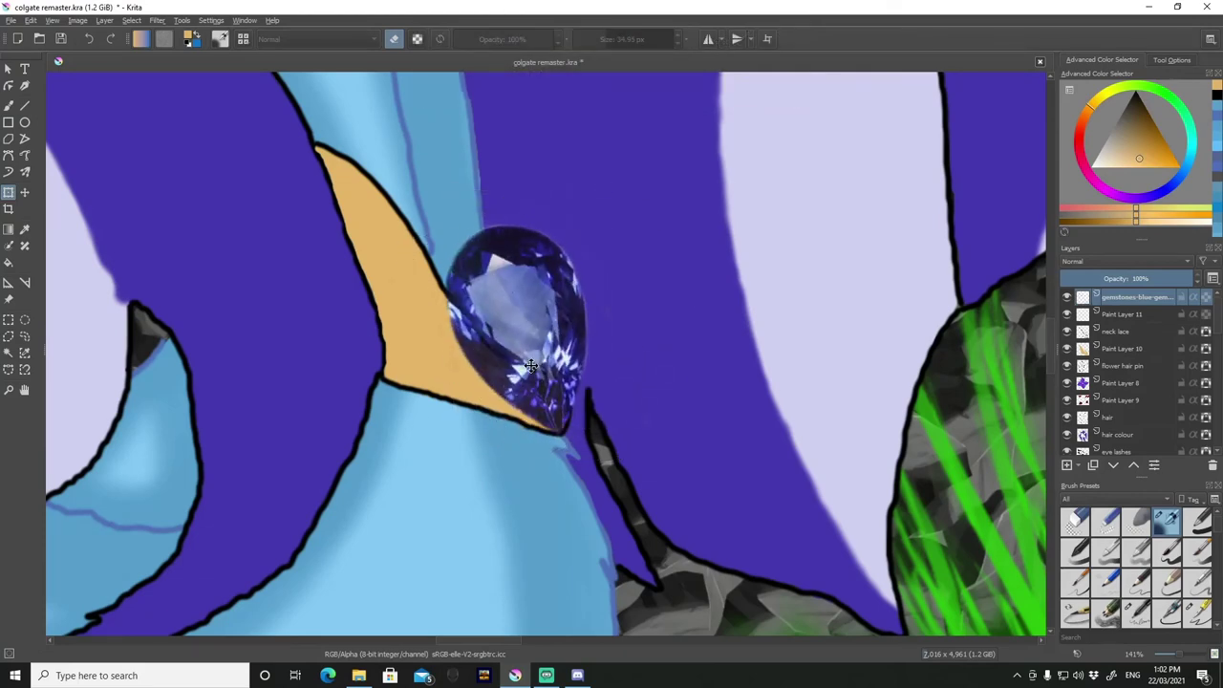
scroll(417, 298, "down", 5)
scroll(477, 334, "up", 5)
scroll(682, 506, "up", 3)
mouse_move(682, 507)
left_mouse_down()
mouse_move(587, 382)
mouse_move(427, 73)
left_mouse_up()
Apply the gem transform, try outlining its right side in ink, then undo it.
key("b")
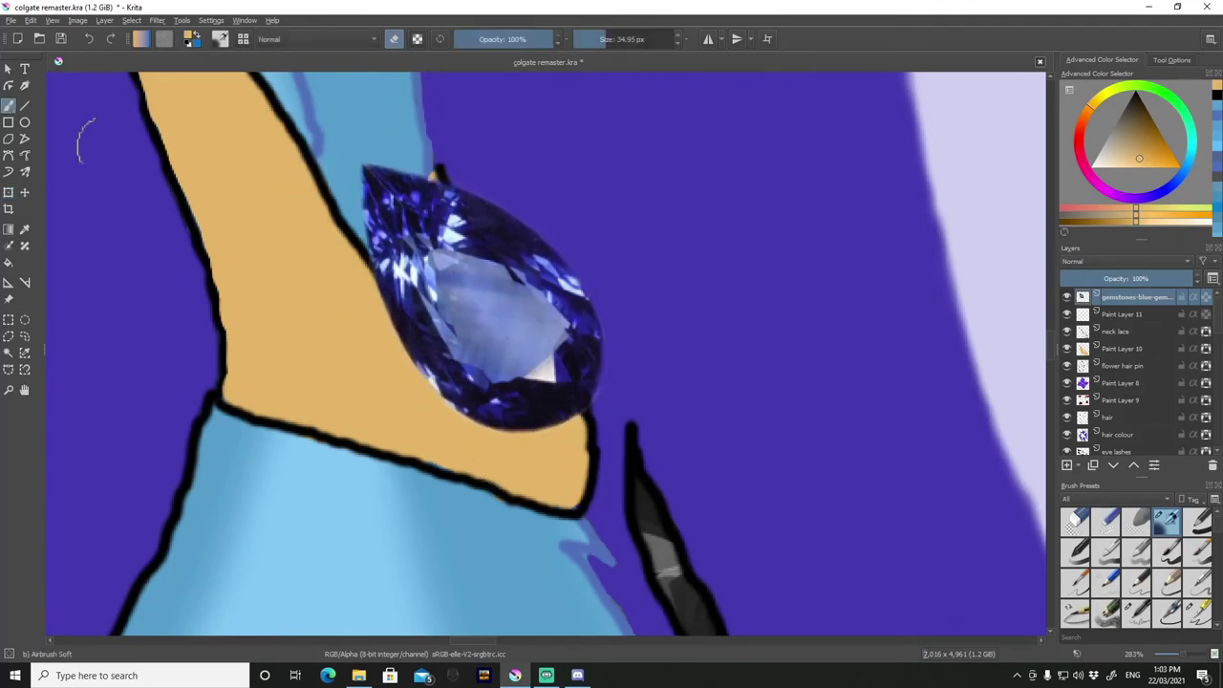
left_click(1135, 612)
key("plus")
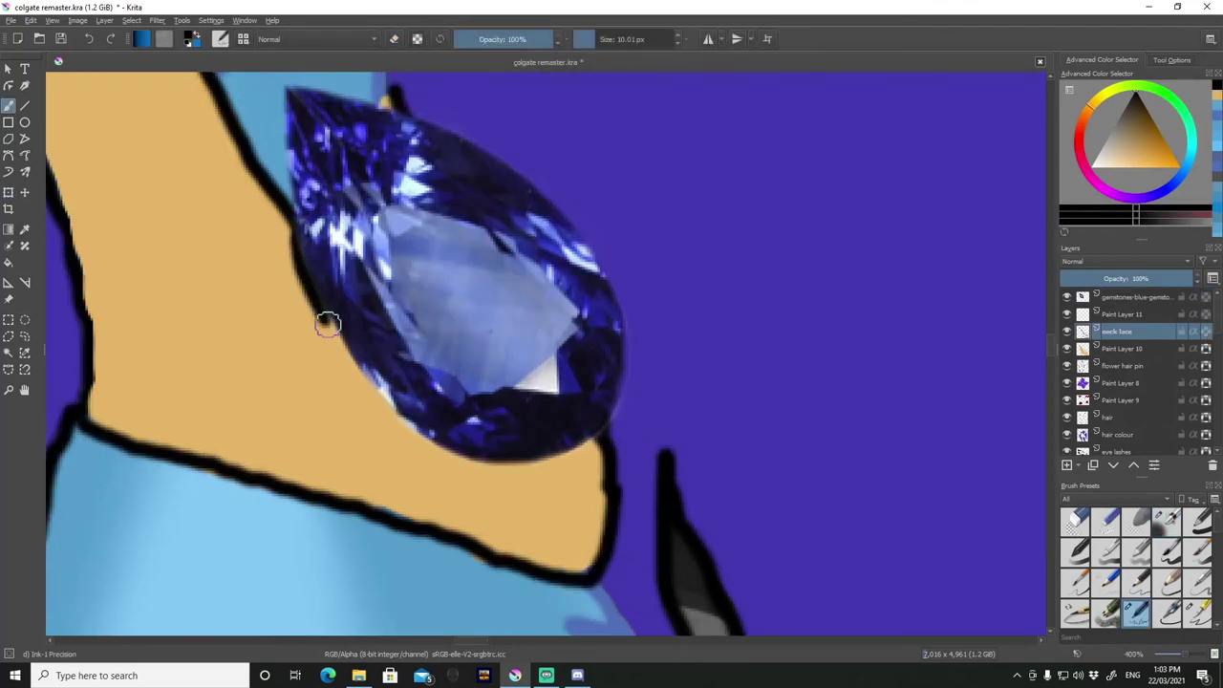
key("minus")
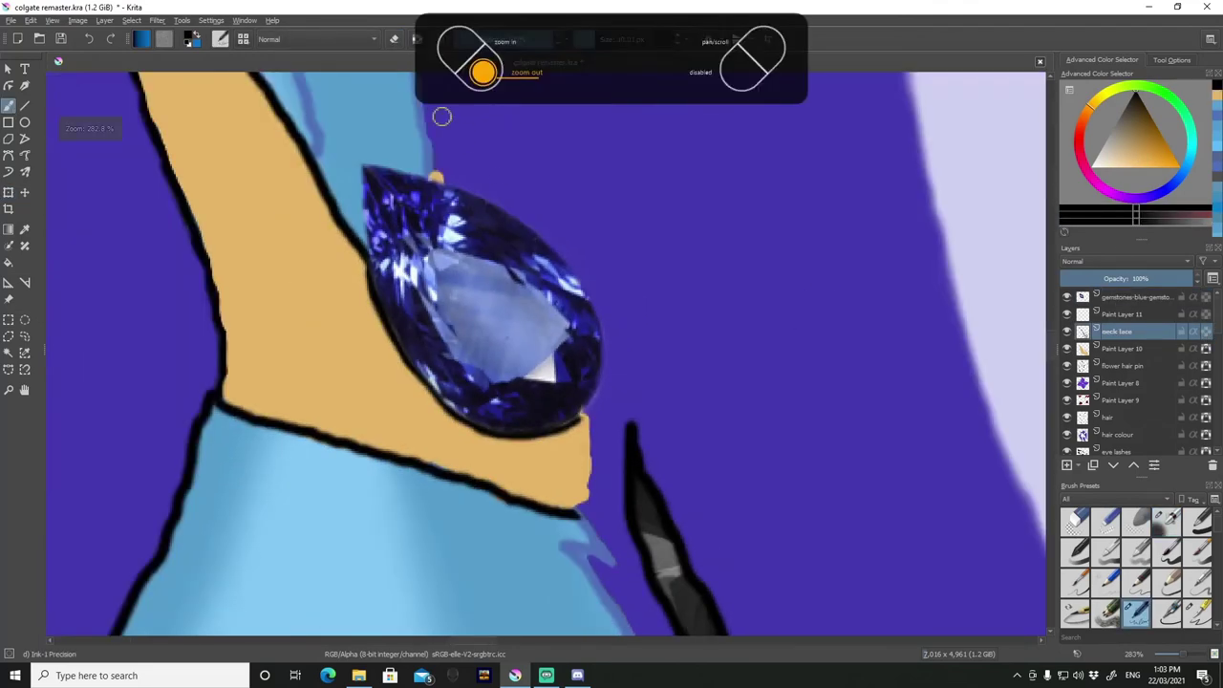
mouse_move(427, 107)
left_mouse_down()
mouse_move(596, 319)
mouse_move(590, 497)
mouse_move(532, 295)
left_mouse_up()
key("minus")
key("plus")
key("ctrl+z")
key("ctrl+z")
Re-transform the gem on its layer to adjust its rotation and size.
left_click(1132, 297)
key("ctrl+t")
scroll(533, 302, "down", 2)
key("b")
scroll(533, 302, "up", 2)
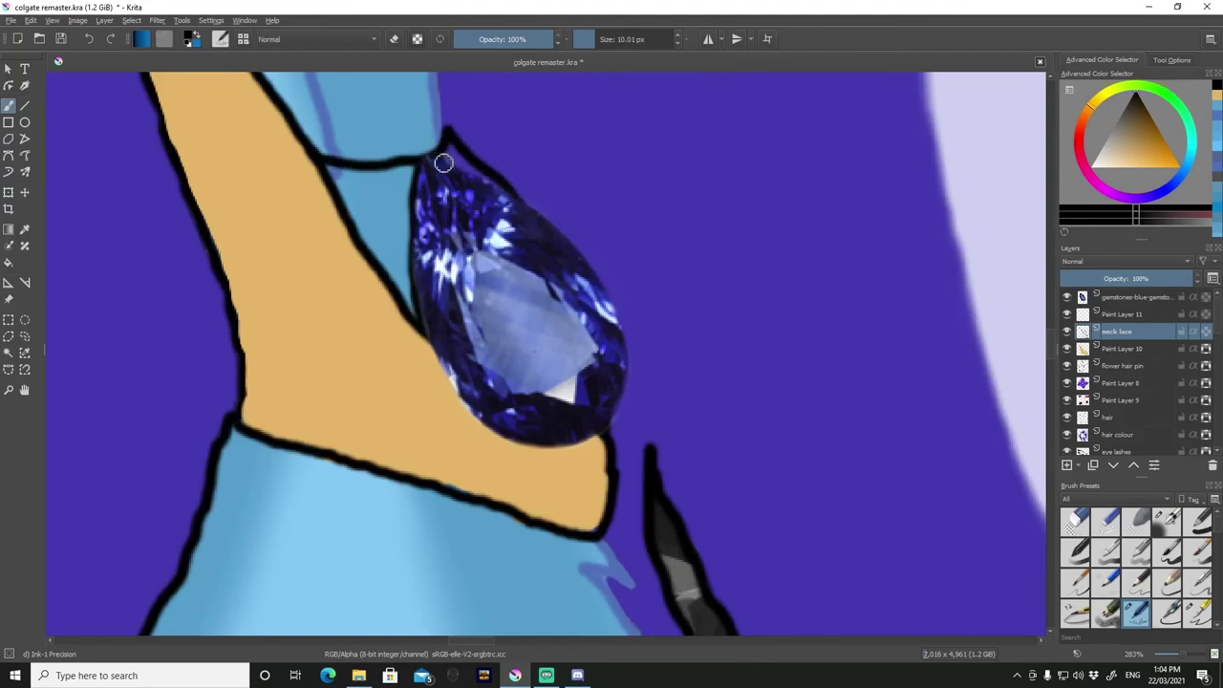
Tilt the canvas view and Ctrl-click the collar to sample its orange and layer.
key("4")
key("minus")
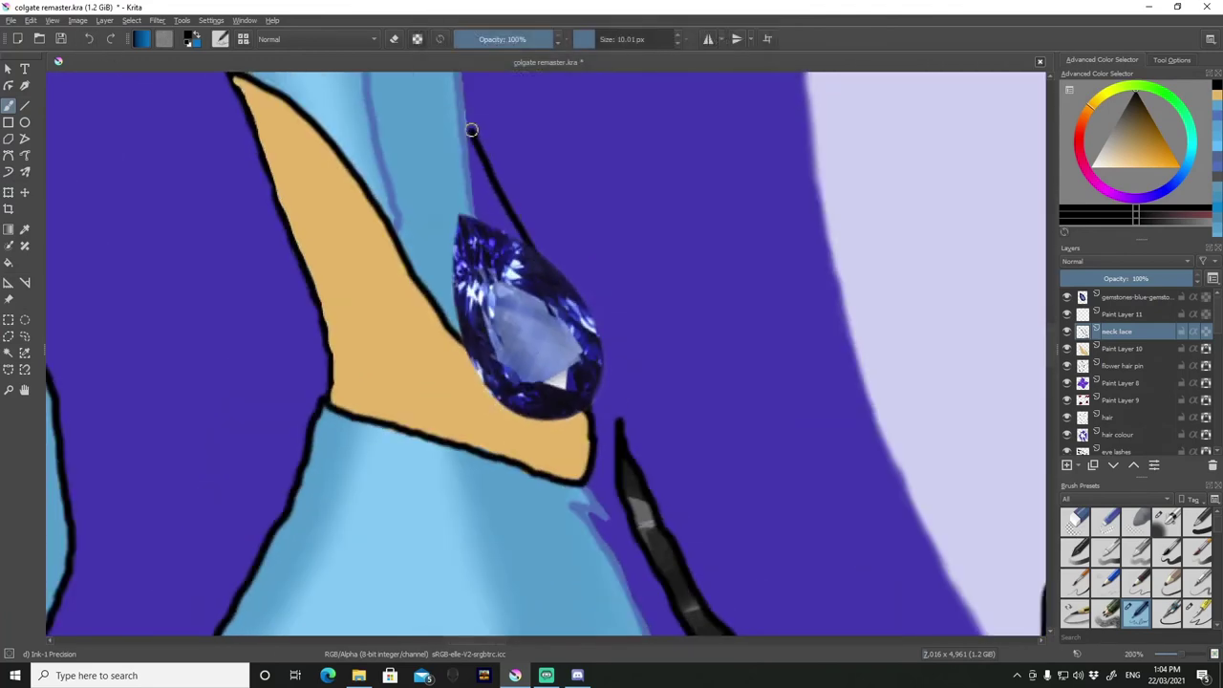
key("6")
key("equal")
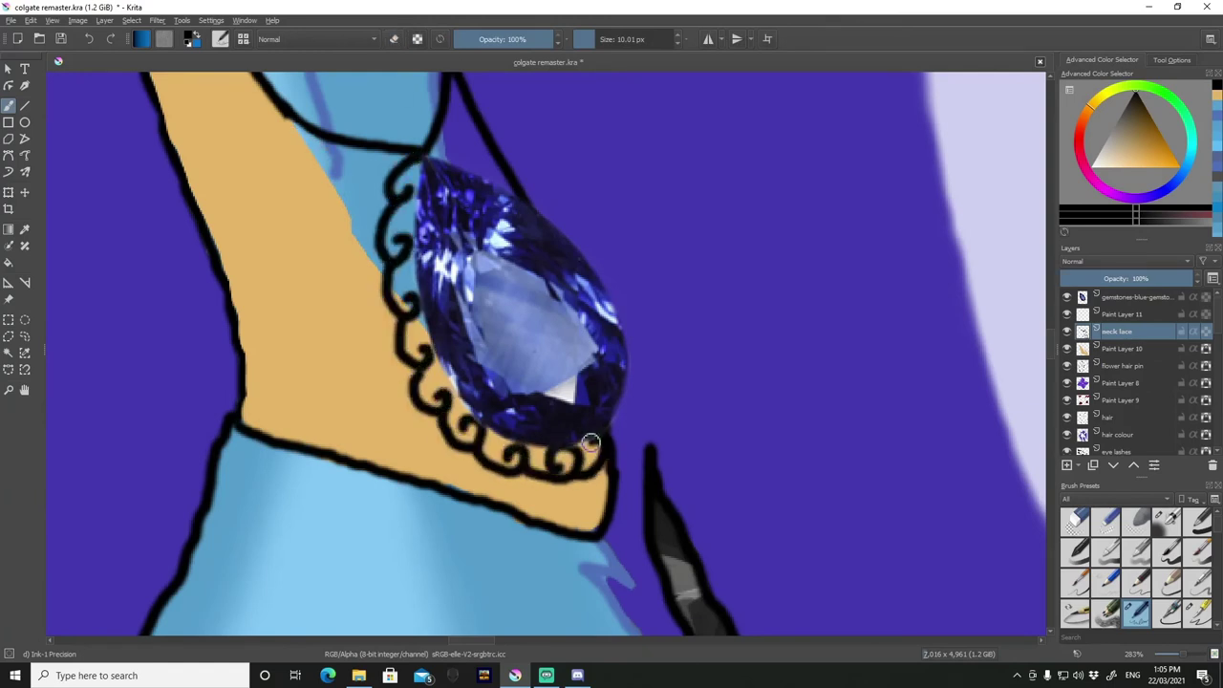
left_click(416, 382, "ctrl")
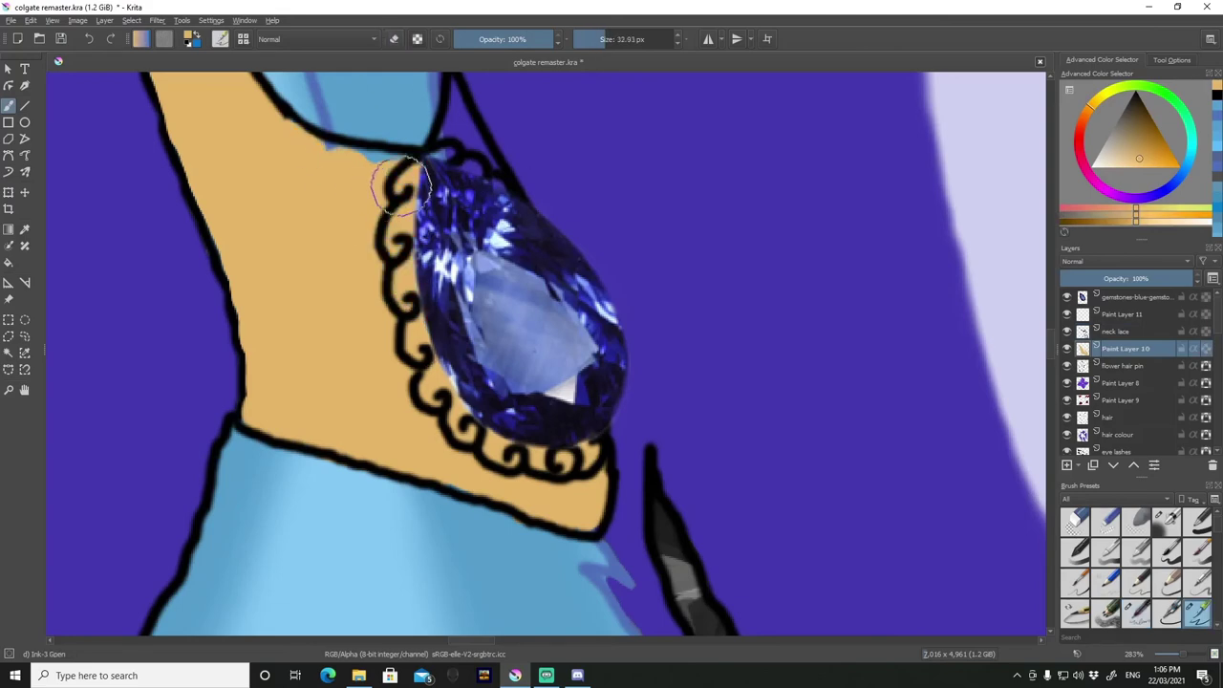
Brighten the blue gem pendant on its layer with a Color Dodge brush.
key("equal")
key("equal")
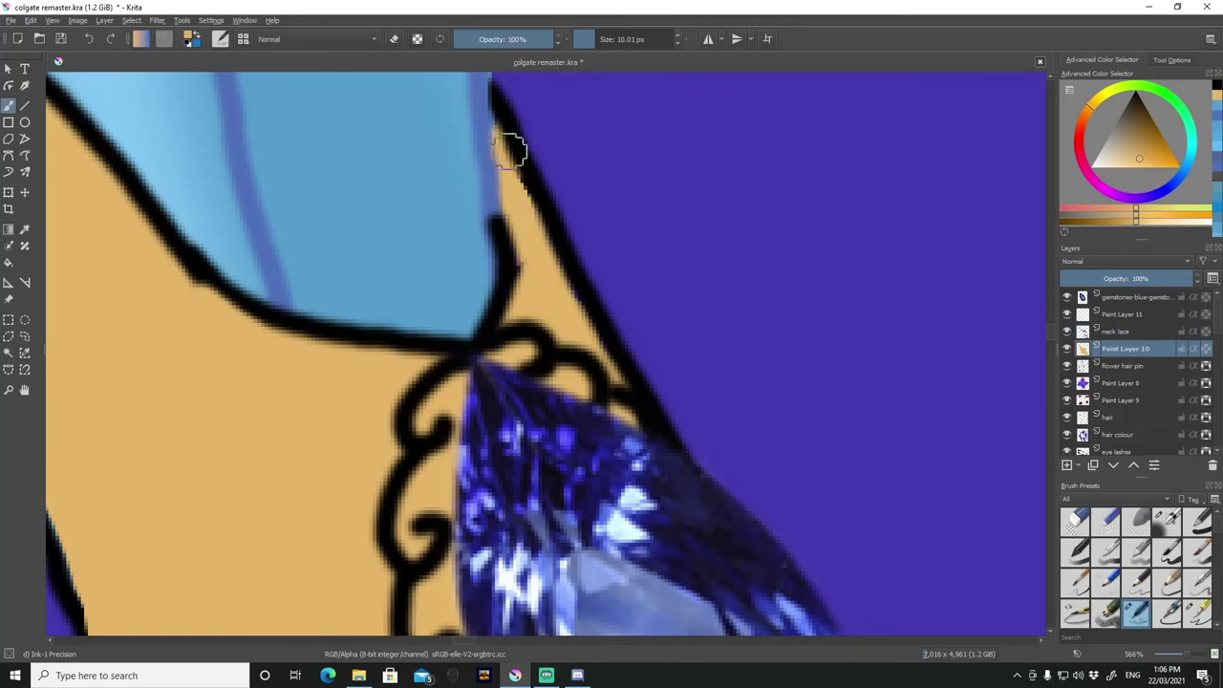
key("minus")
key("minus")
key("minus")
key("equal")
key("equal")
key("equal")
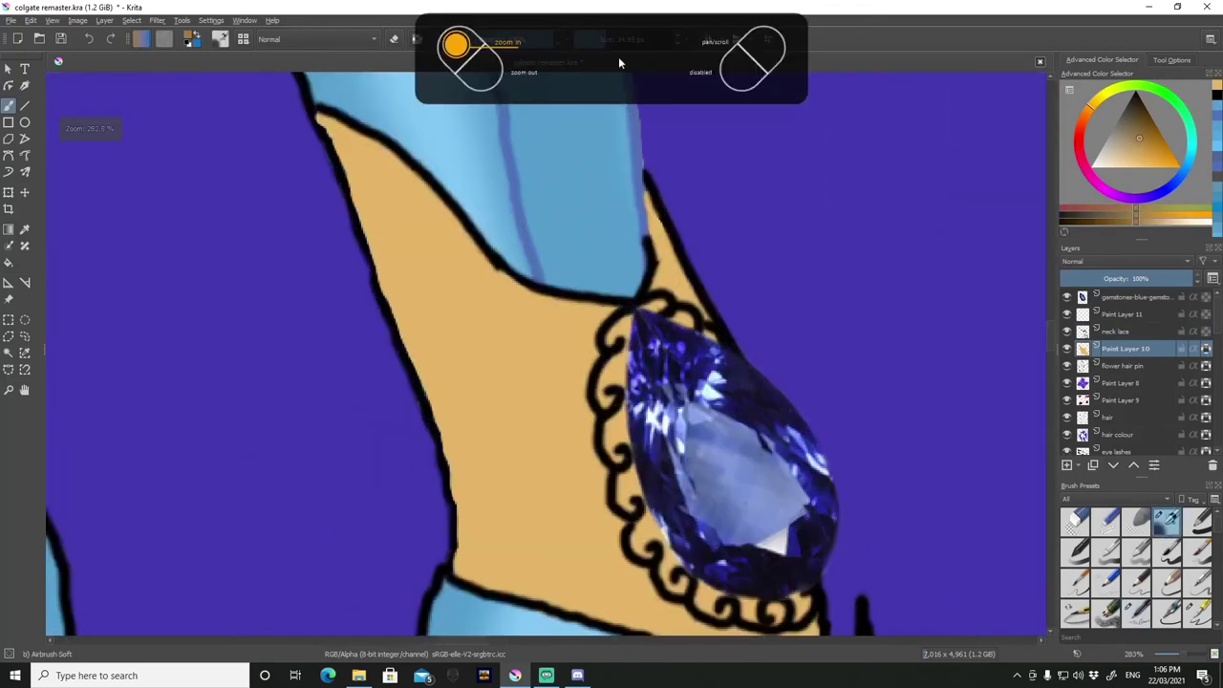
key("minus")
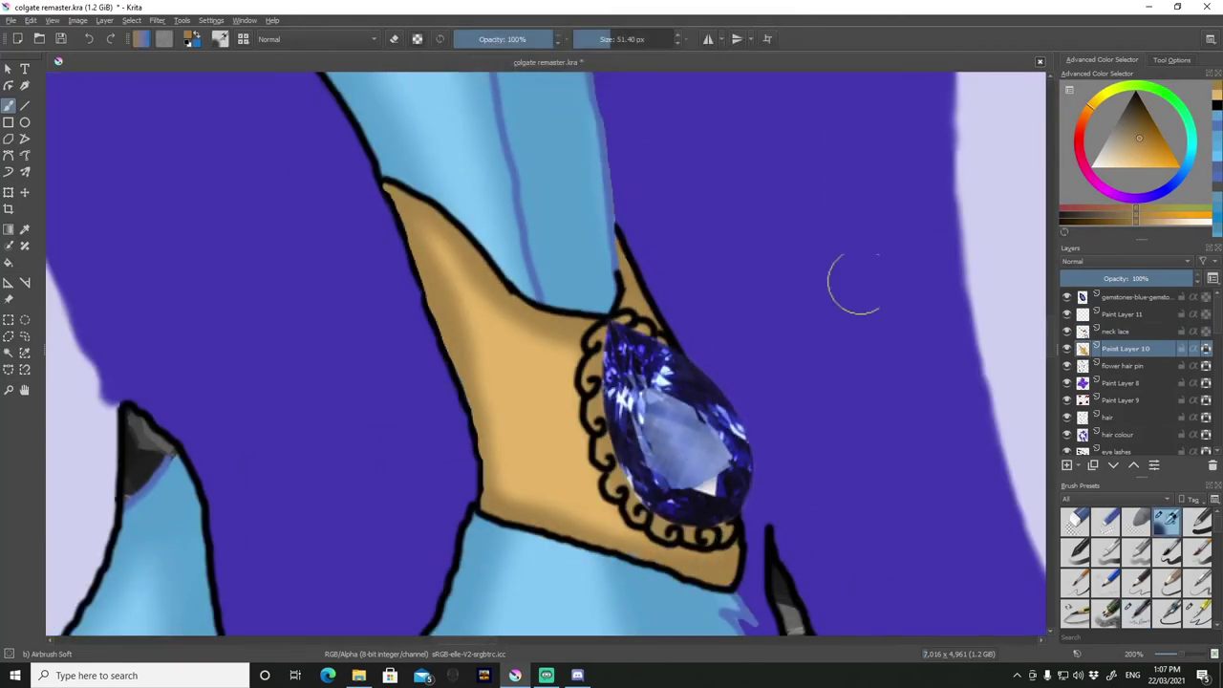
key("Page_Up")
key("Page_Up")
key("Page_Up")
key("equal")
left_click_drag(669, 363, 772, 579)
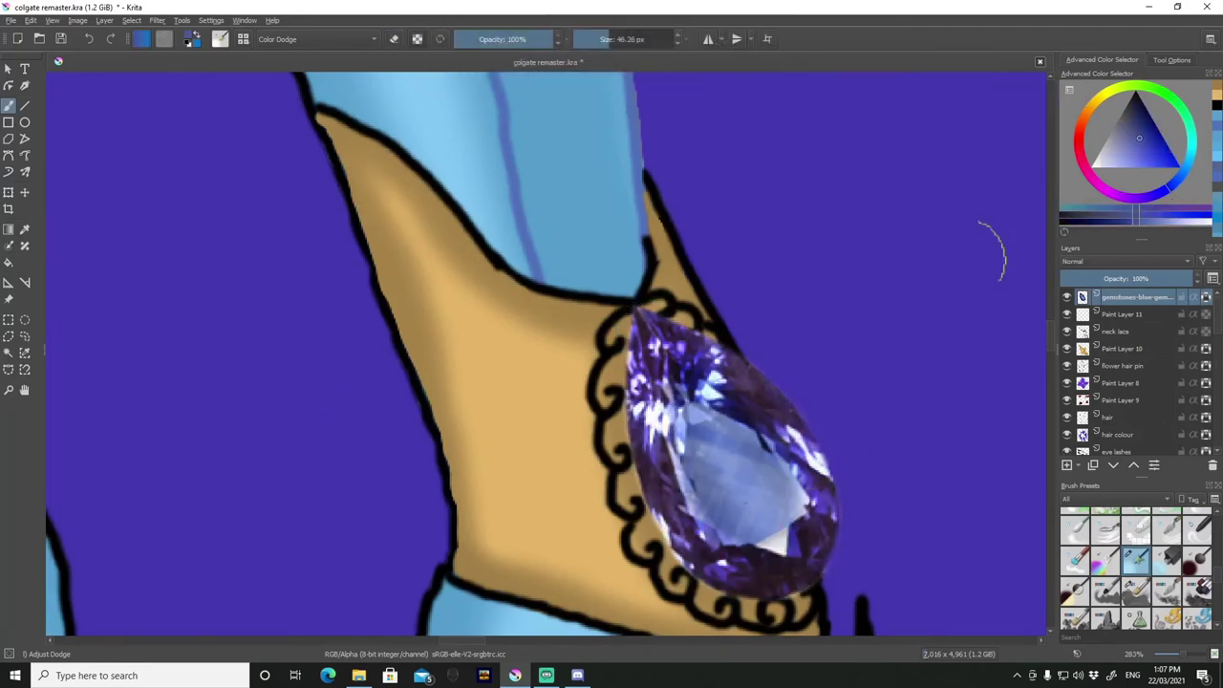
left_click_drag(669, 382, 792, 535)
Ink magenta lace above the gem and around its lower edge with a small hard brush.
key("minus")
key("minus")
key("minus")
key("equal")
key("equal")
key("equal")
left_click(1122, 349)
left_click(1158, 141)
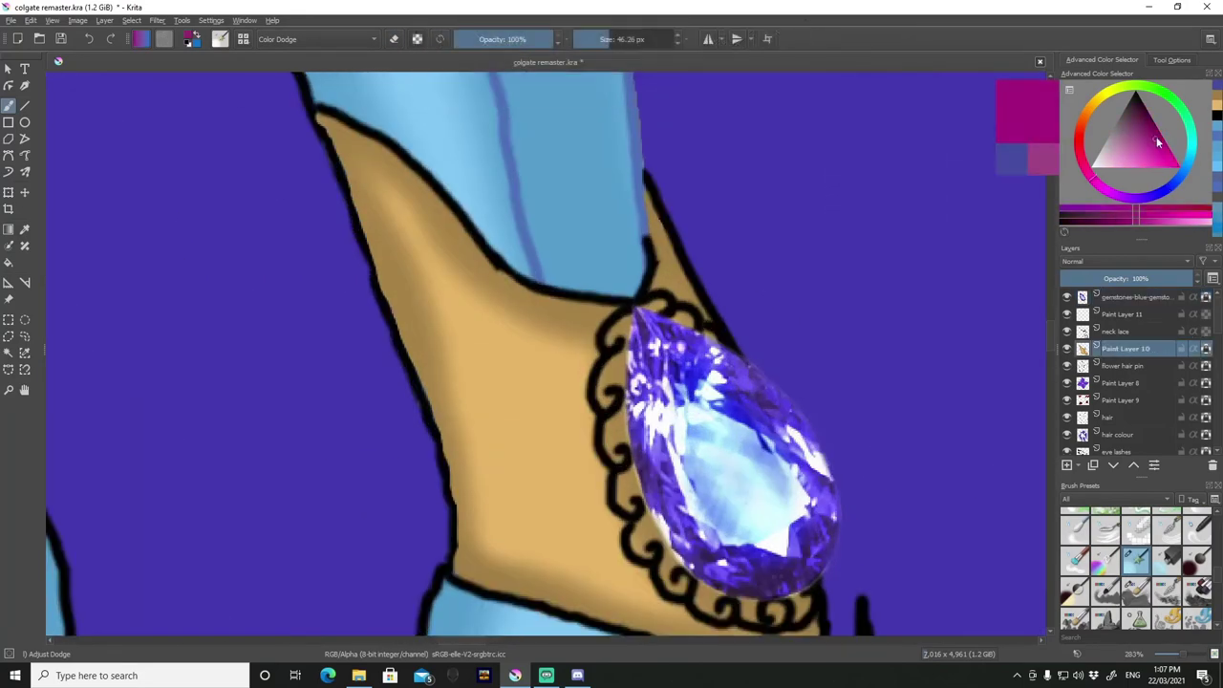
left_click(1196, 565)
key("equal")
left_click_drag(635, 329, 723, 307)
key("minus")
key("minus")
mouse_move(650, 470)
left_mouse_down()
mouse_move(669, 611)
mouse_move(799, 602)
left_mouse_up()
key("equal")
Stamp blue and purple leaves along the collar band with the Stamp Leaves brush.
key("minus")
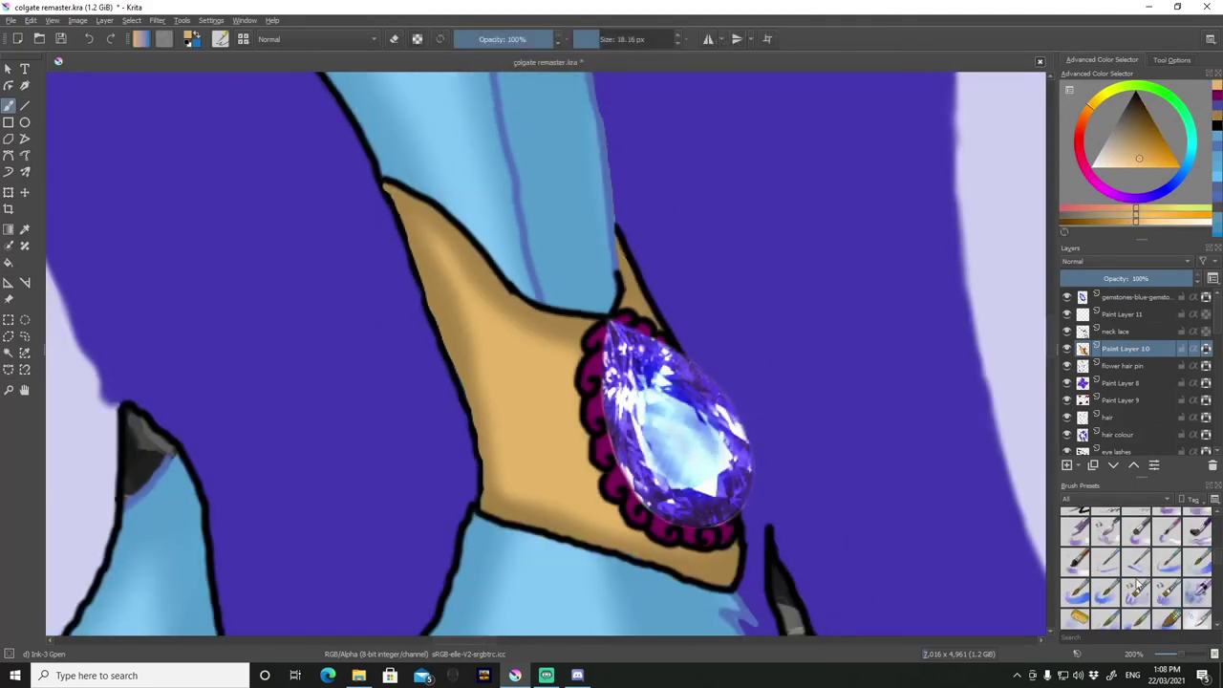
left_click(1135, 565)
key("equal")
key("minus")
key("minus")
key("equal")
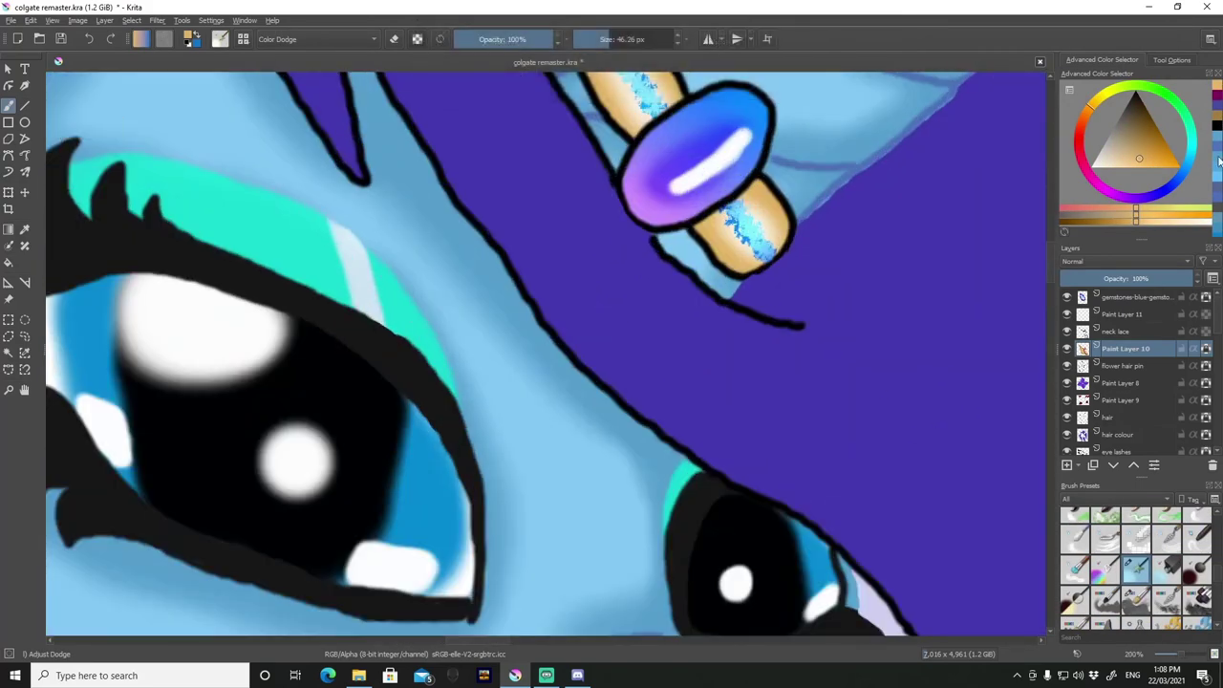
left_click(1073, 580)
key("F5")
key("F5")
key("equal")
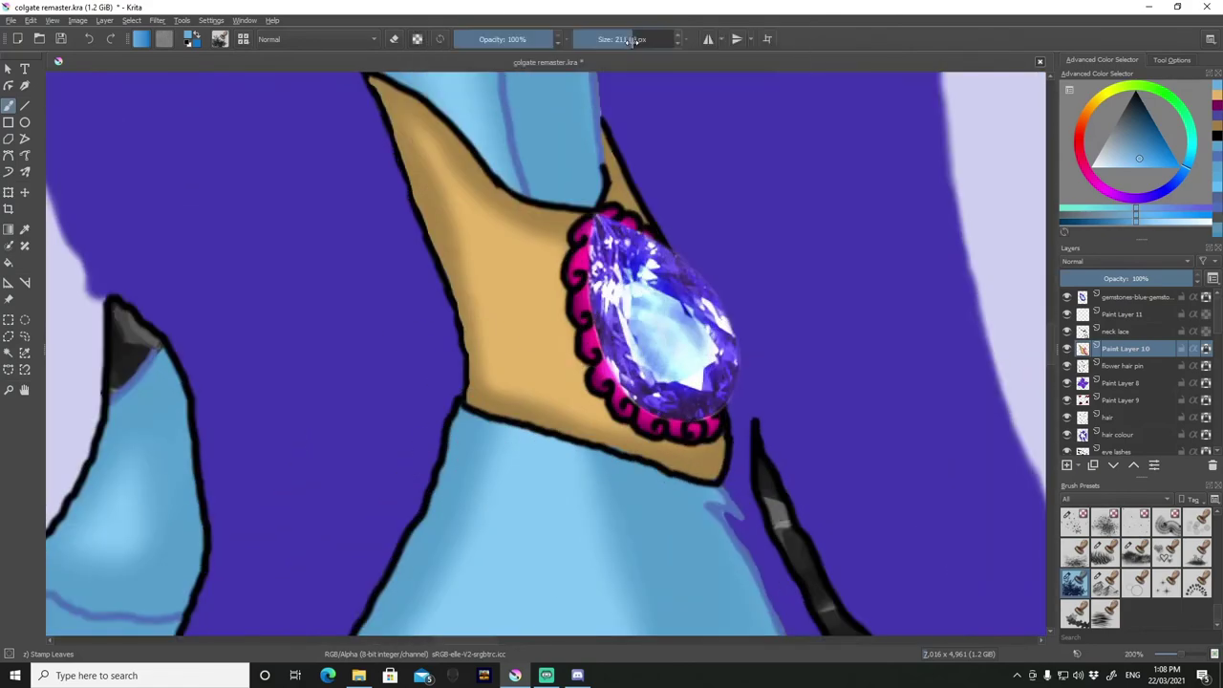
left_click_drag(573, 330, 457, 263)
left_click(1165, 148)
left_click_drag(402, 215, 582, 334)
Brighten a stroke along the collar band with a dodge brush.
left_click(1167, 146)
scroll(1220, 571, "down", 3)
left_click_drag(411, 230, 506, 328)
Airbrush a dark ground shadow under the hooves with a roughly 350 px soft airbrush.
key("minus")
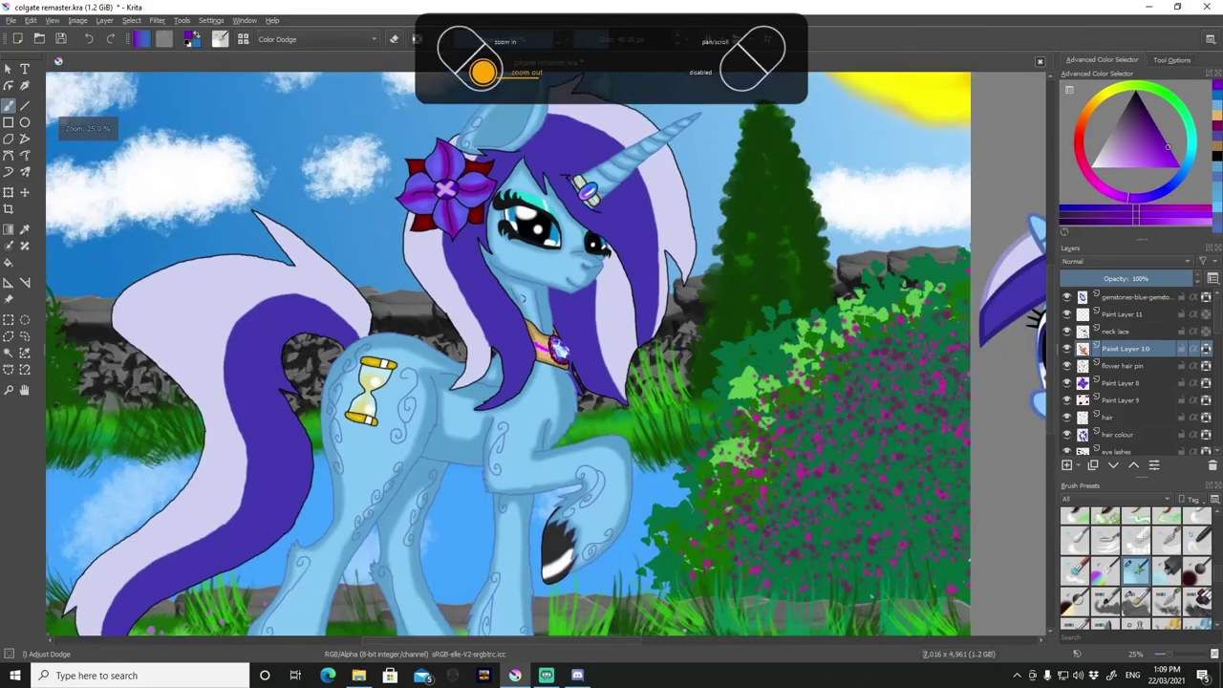
scroll(1127, 382, "down", 3)
left_click(1120, 426)
left_click(1165, 519)
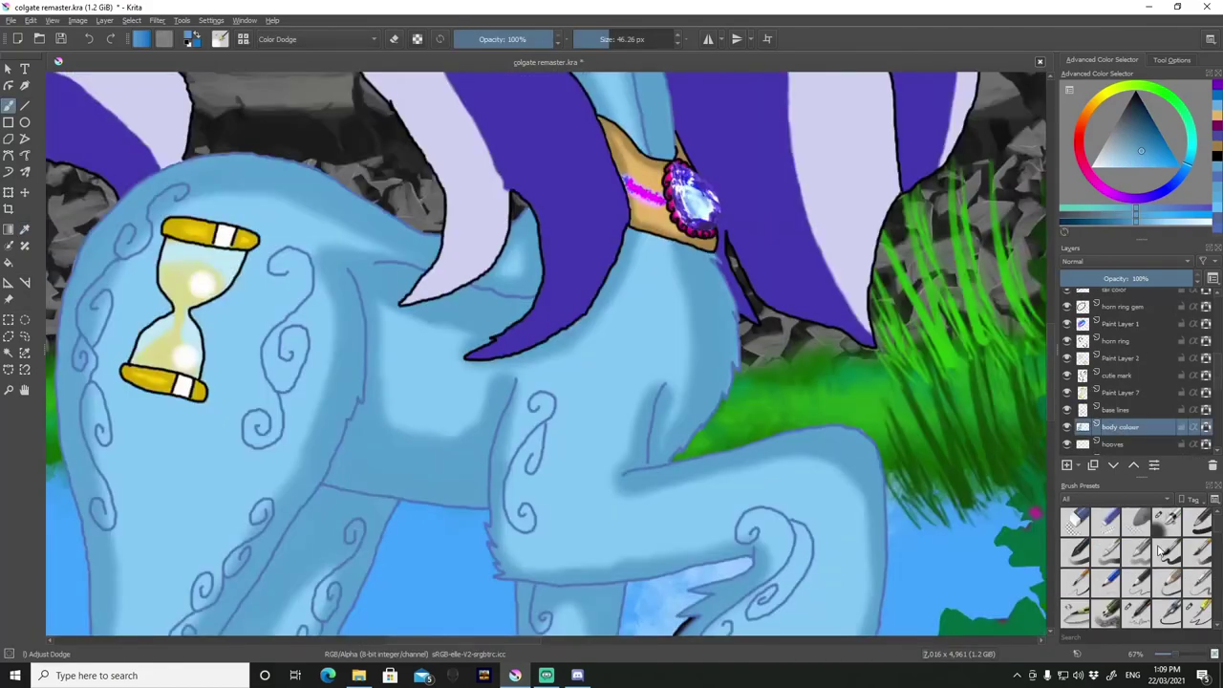
scroll(573, 363, "up", 4)
scroll(632, 440, "down", 4)
scroll(544, 496, "up", 3)
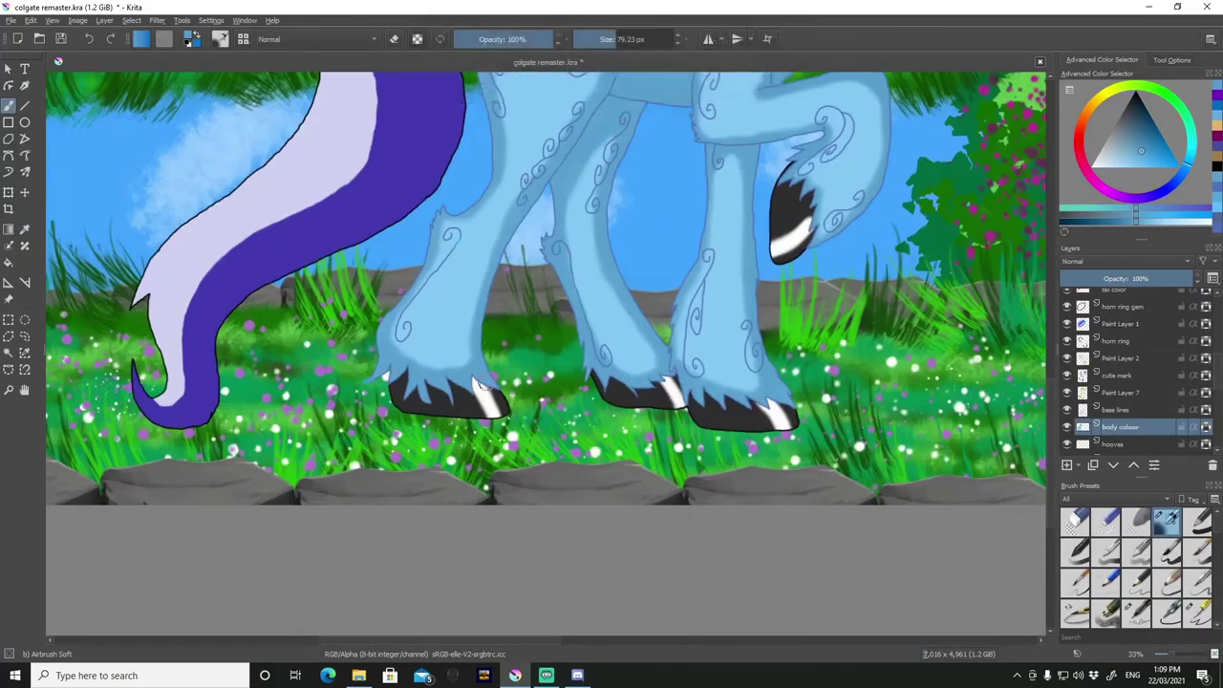
scroll(1161, 438, "down", 5)
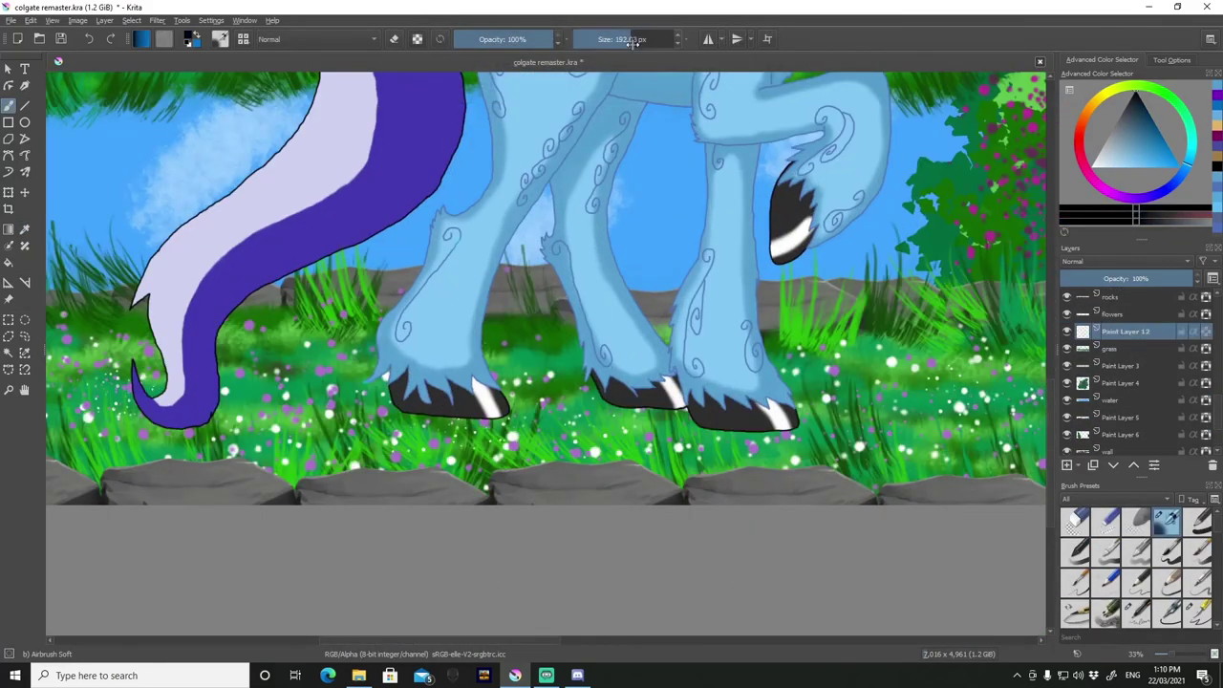
left_click_drag(633, 42, 659, 39)
mouse_move(382, 406)
left_mouse_down()
mouse_move(573, 401)
mouse_move(286, 402)
mouse_move(712, 396)
left_mouse_up()
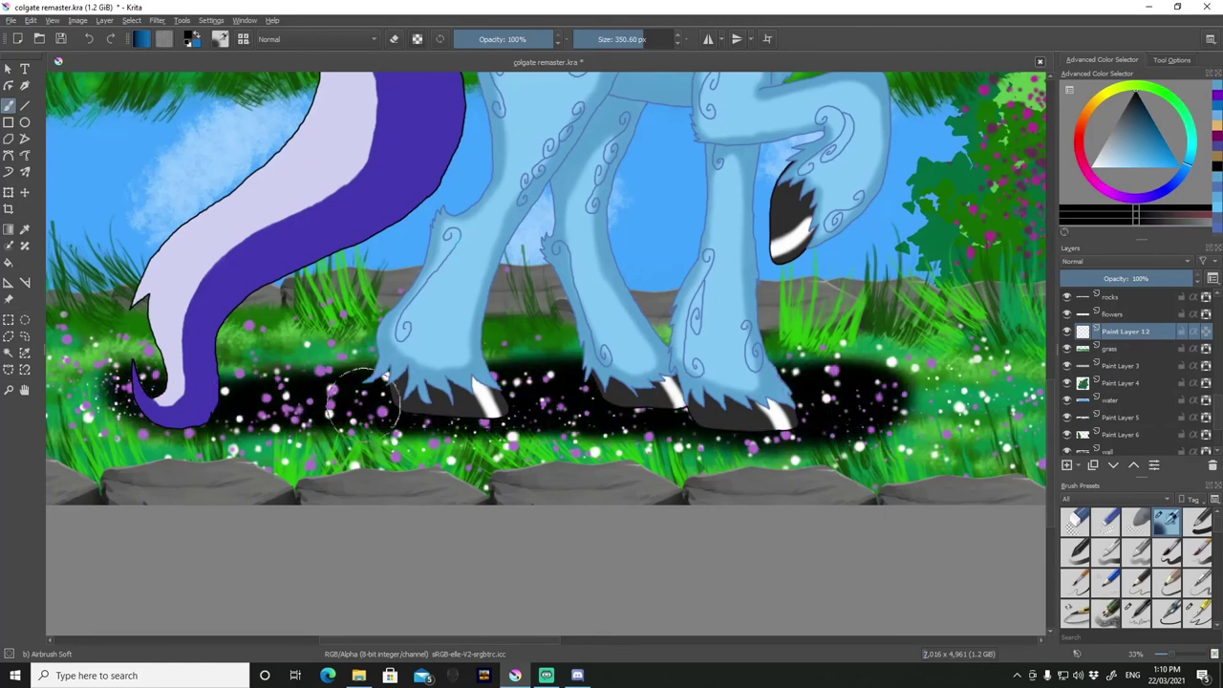
key("ctrl+z")
key("ctrl+z")
Add a white sun-ray layer at the top of the stack, dimmed to 29% opacity.
scroll(573, 382, "down", 3)
left_click(1123, 382)
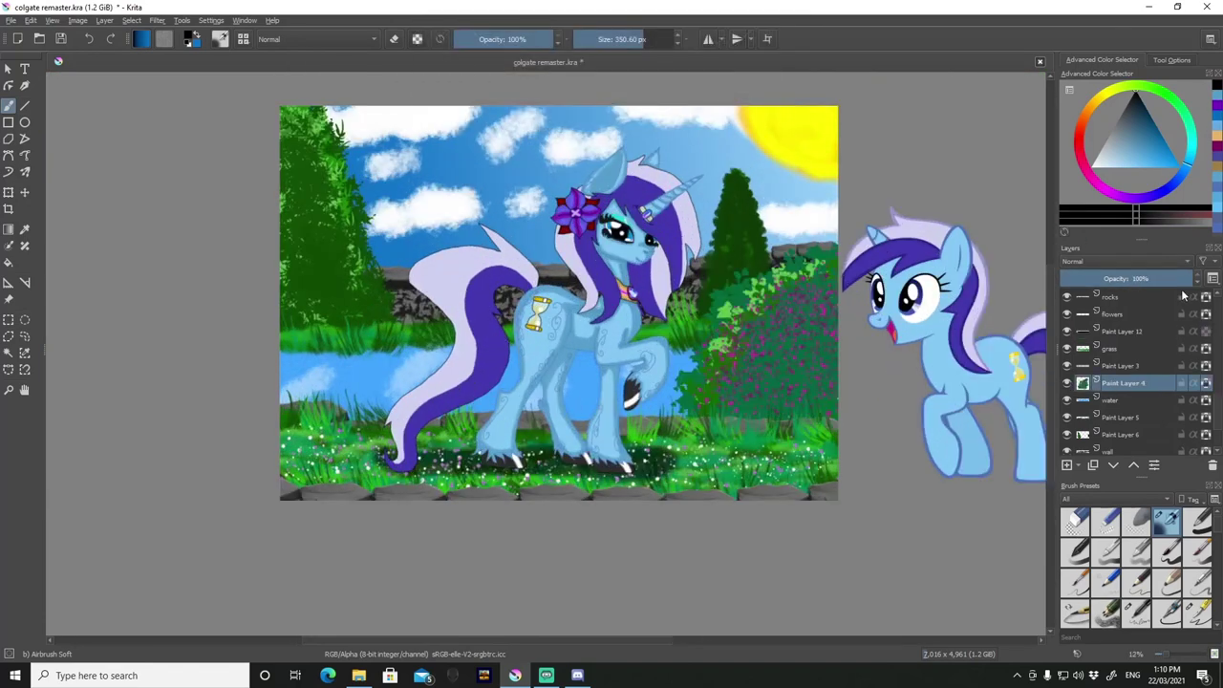
scroll(545, 286, "up", 2)
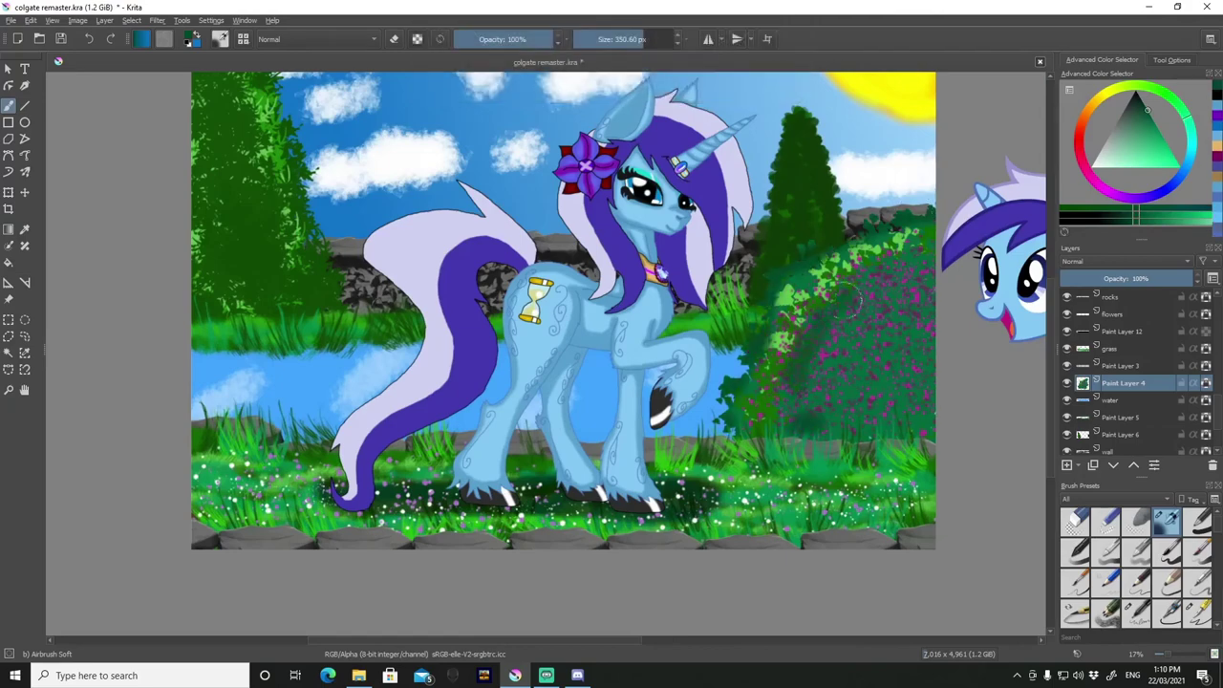
left_click(1067, 435)
scroll(546, 206, "down", 1)
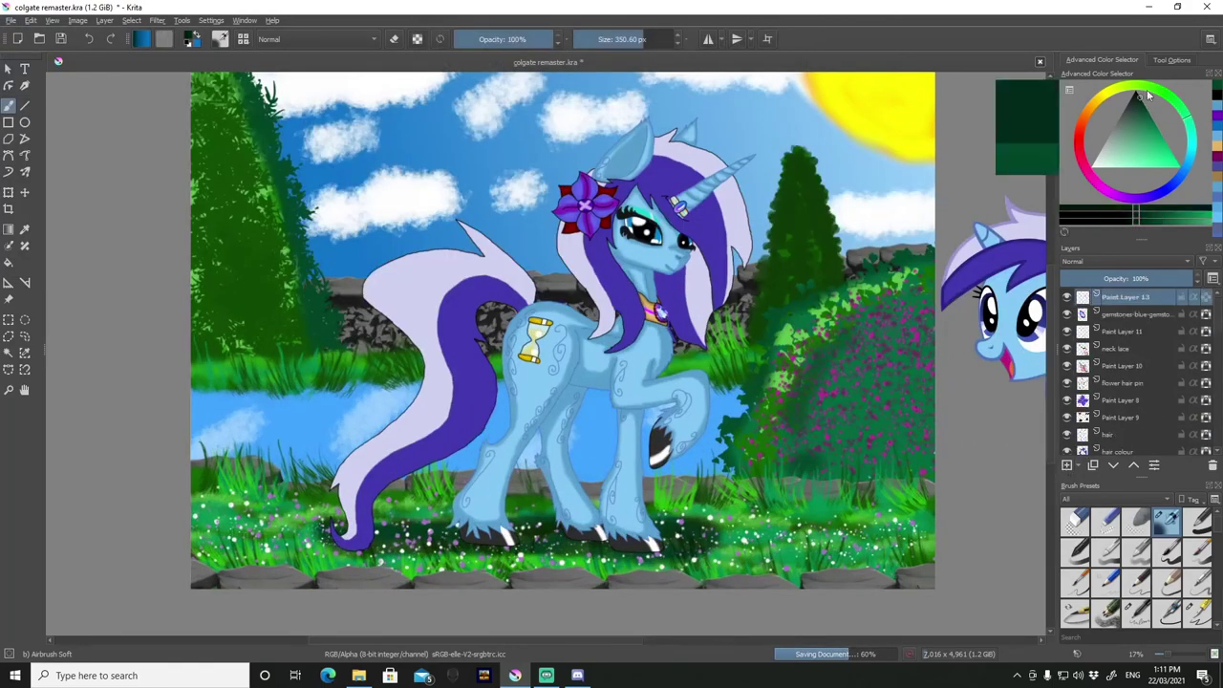
left_click(673, 39)
key("slash")
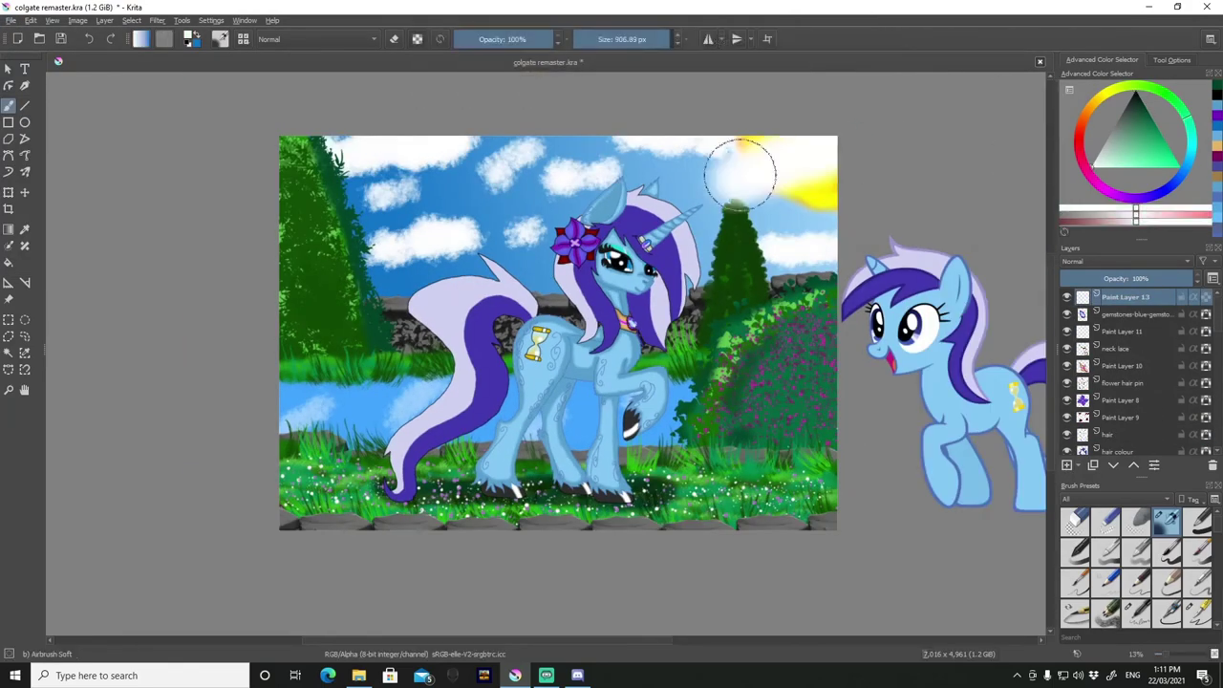
key("b")
left_click_drag(1189, 278, 1117, 278)
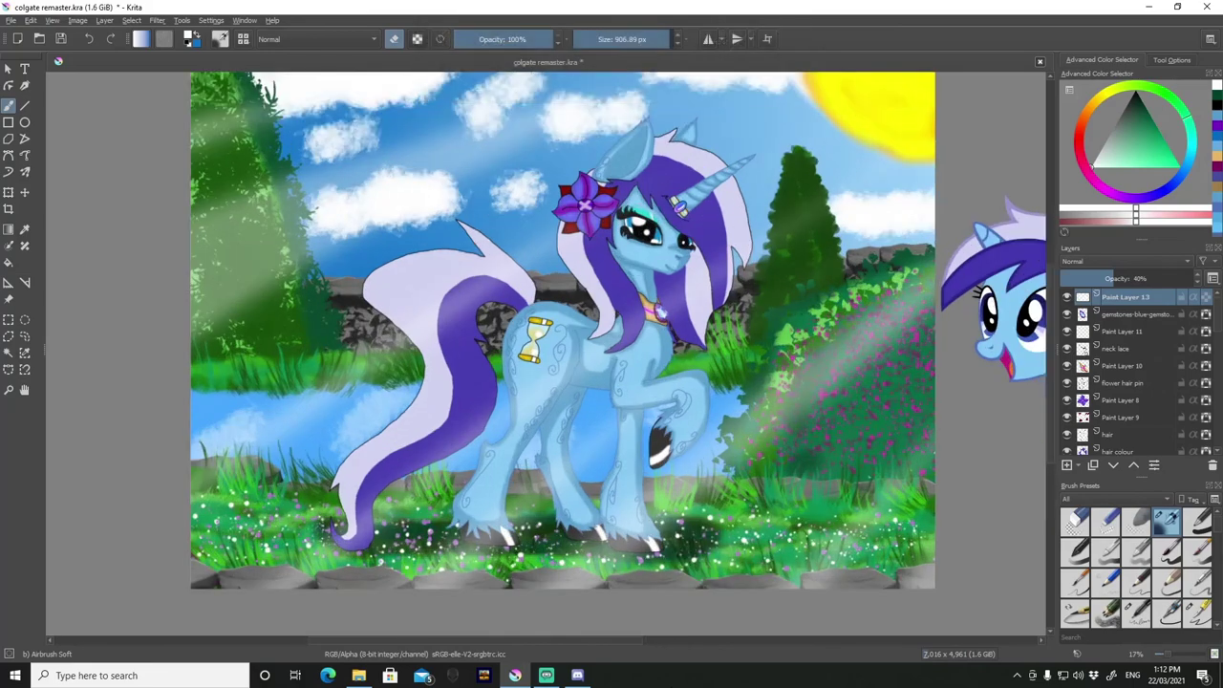
left_click_drag(1118, 277, 1099, 278)
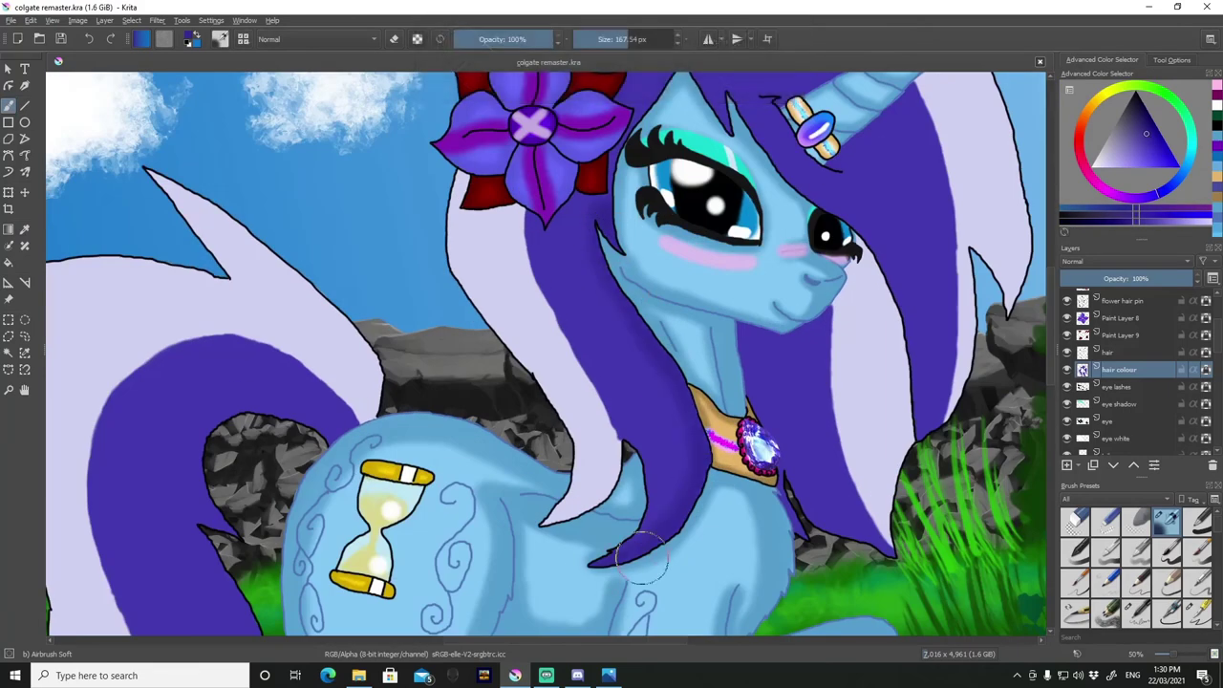
Look over the painting, then save it with Ctrl+S.
scroll(668, 339, "down", 1)
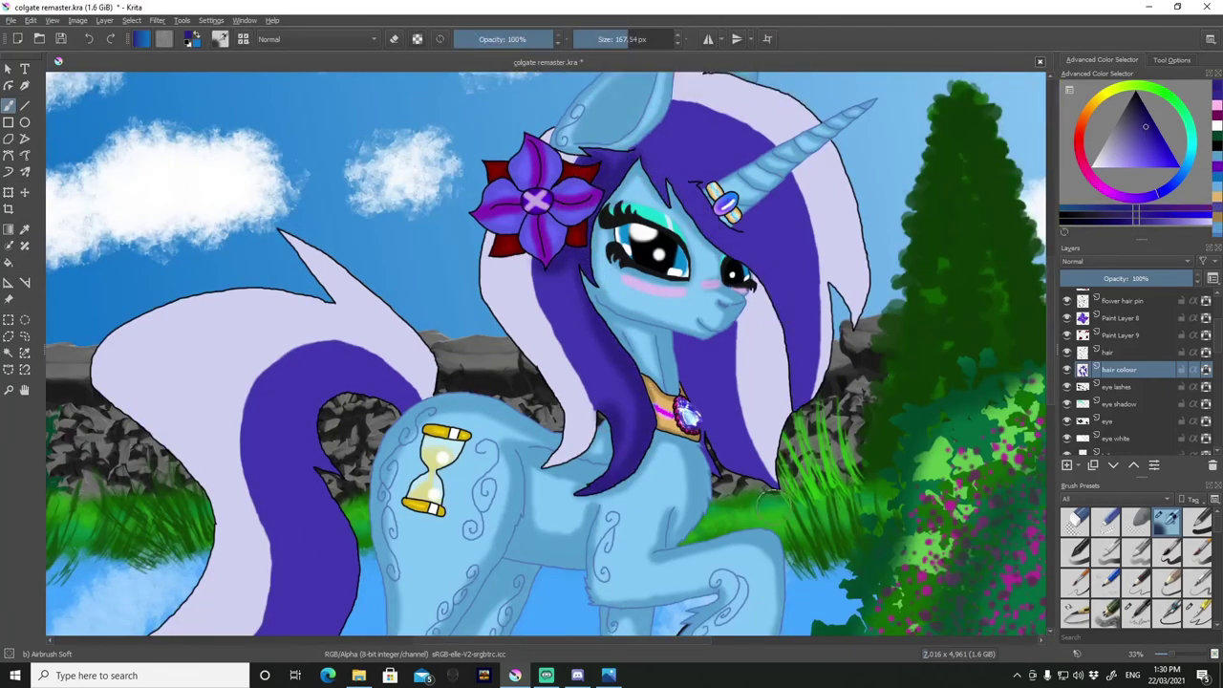
scroll(582, 240, "up", 1)
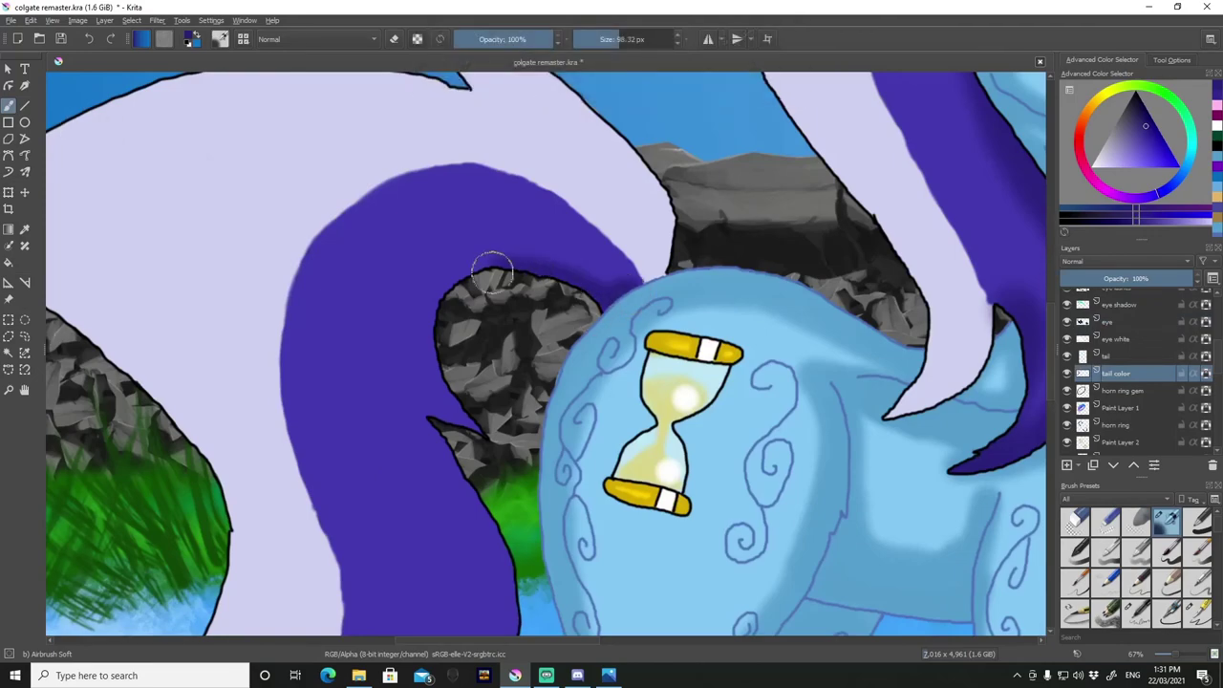
scroll(423, 443, "down", 2)
scroll(453, 573, "up", 1)
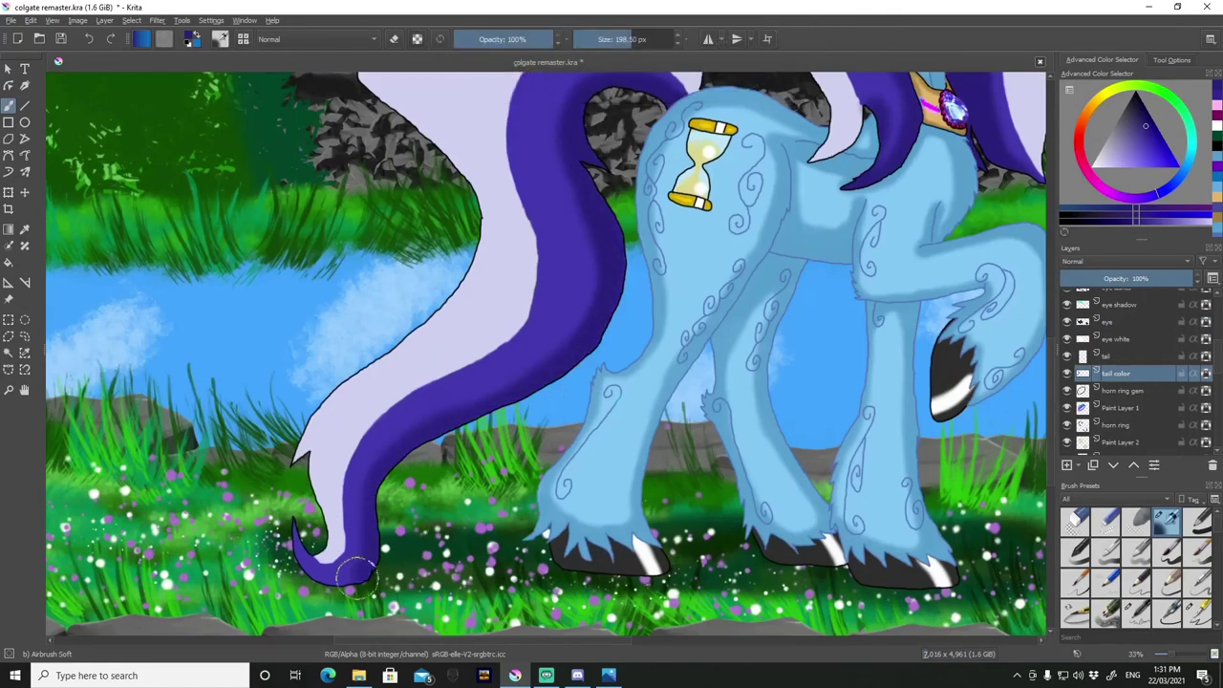
scroll(602, 191, "down", 1)
scroll(602, 191, "down", 1)
scroll(649, 124, "up", 1)
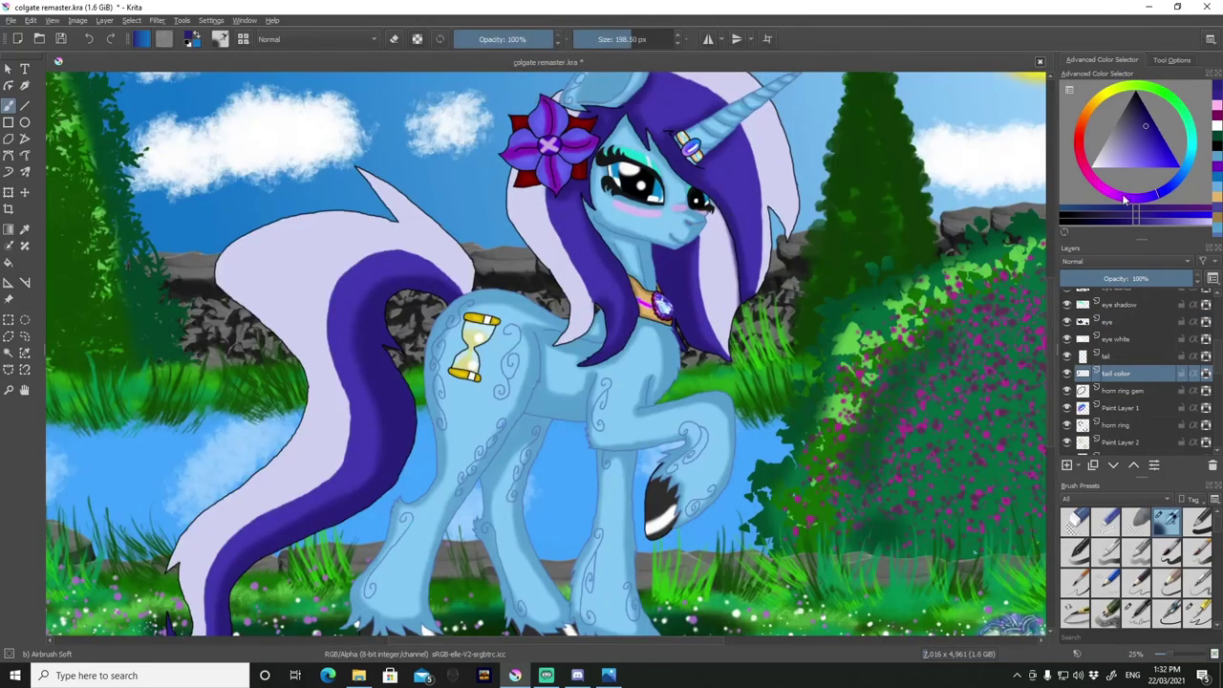
key("ctrl+s")
Zoom in on the flower and eye, then back out to show most of the pony.
scroll(482, 234, "down", 1)
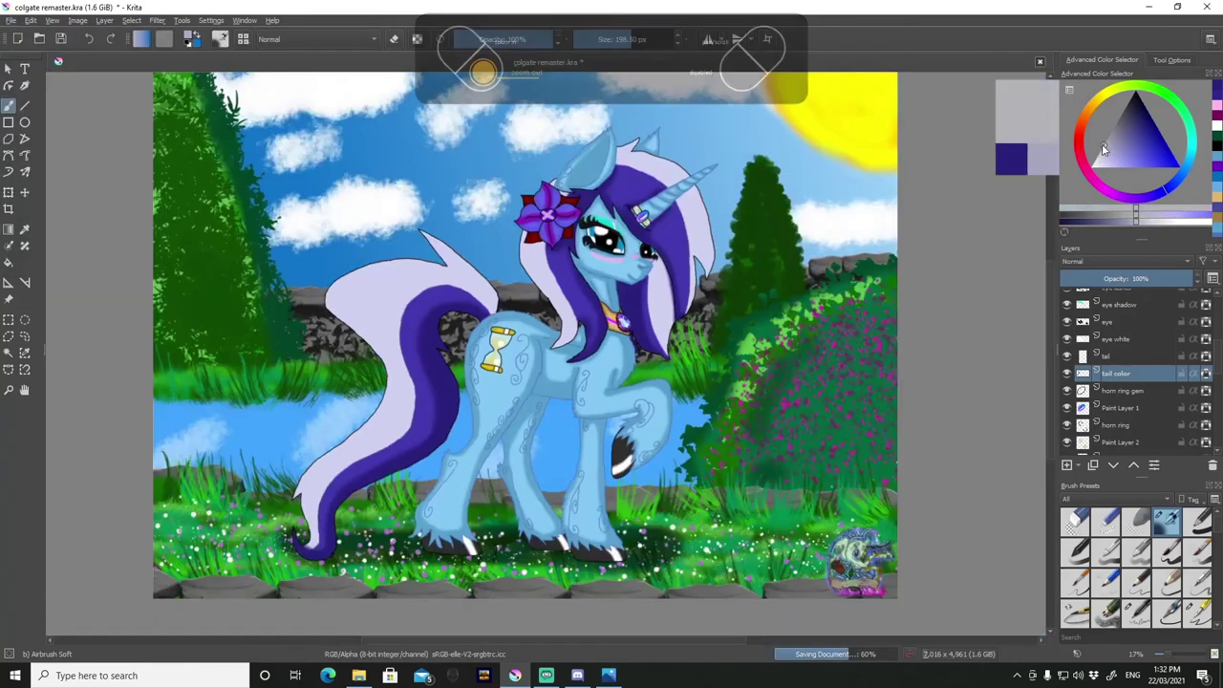
left_click(1103, 165)
key("1")
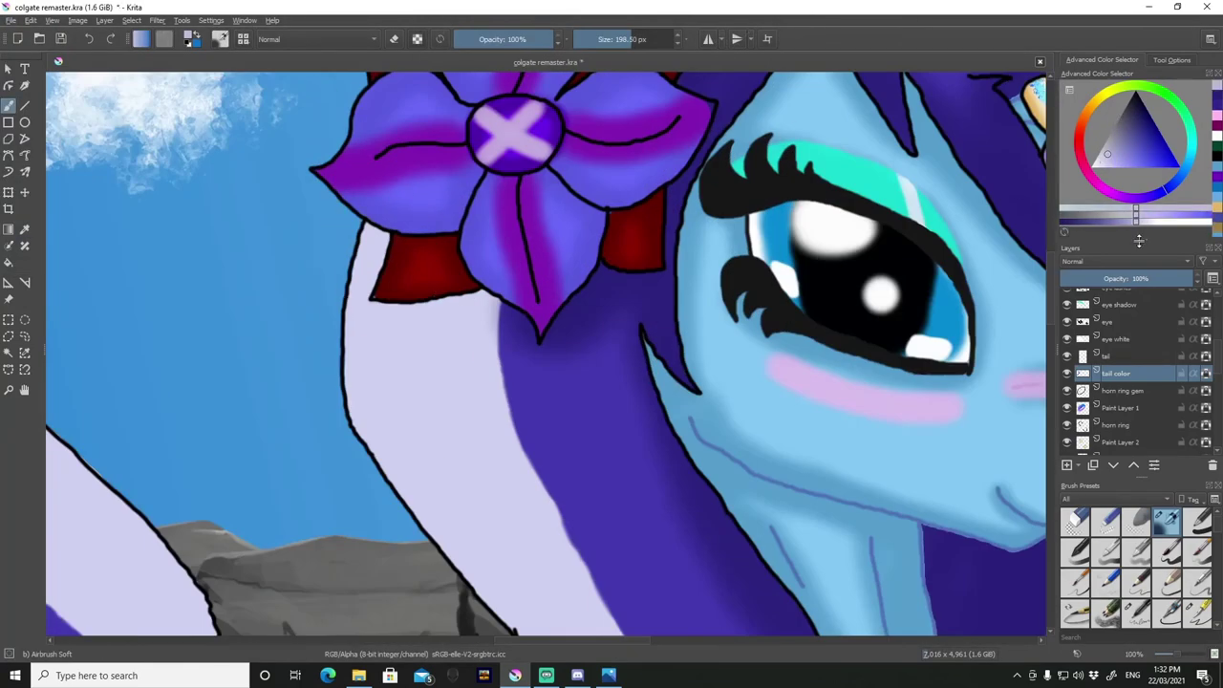
left_click(420, 263, "ctrl")
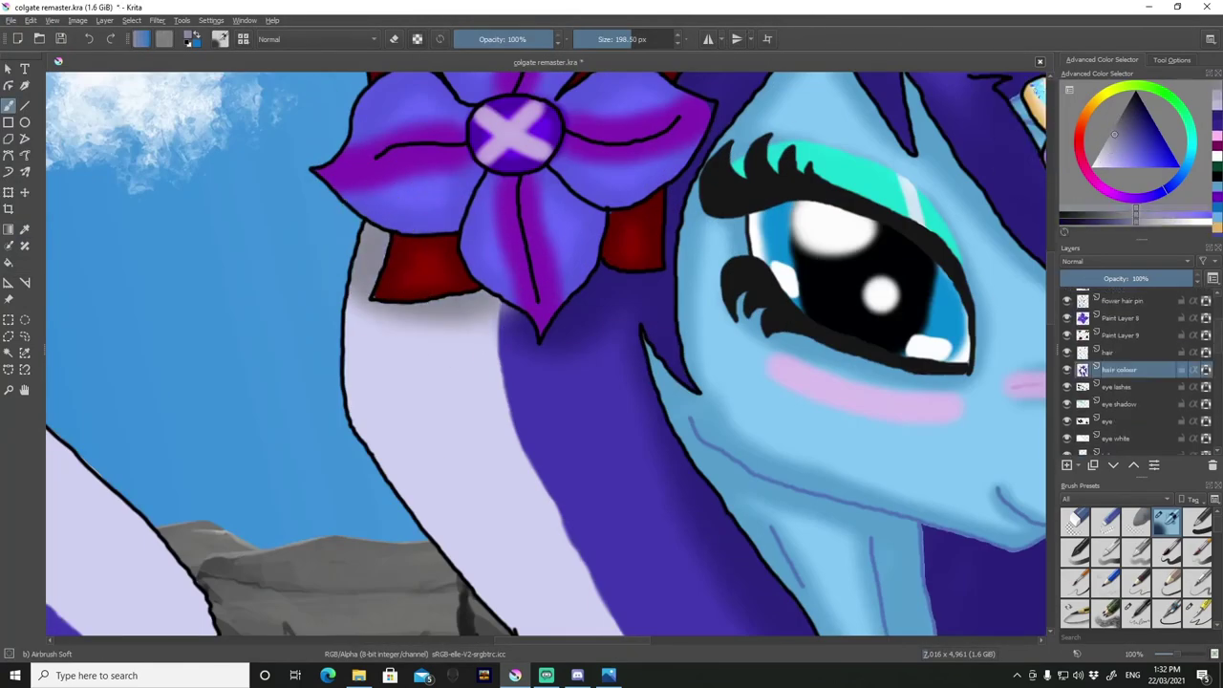
key("minus")
key("minus")
key("minus")
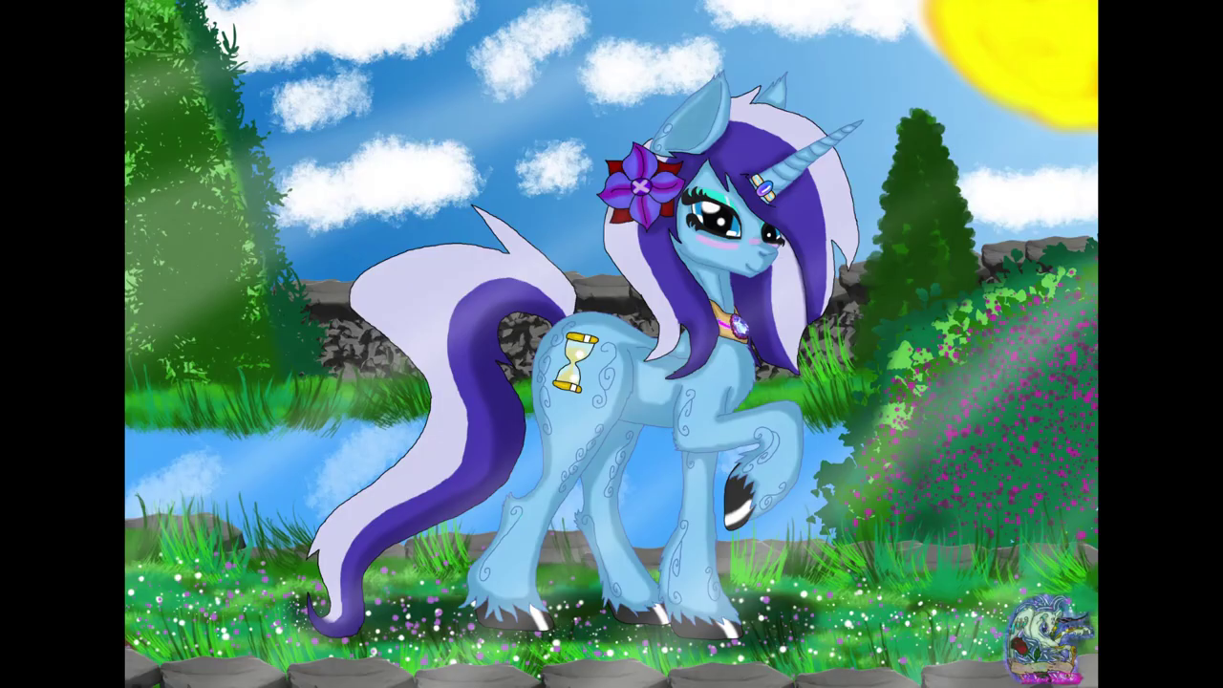